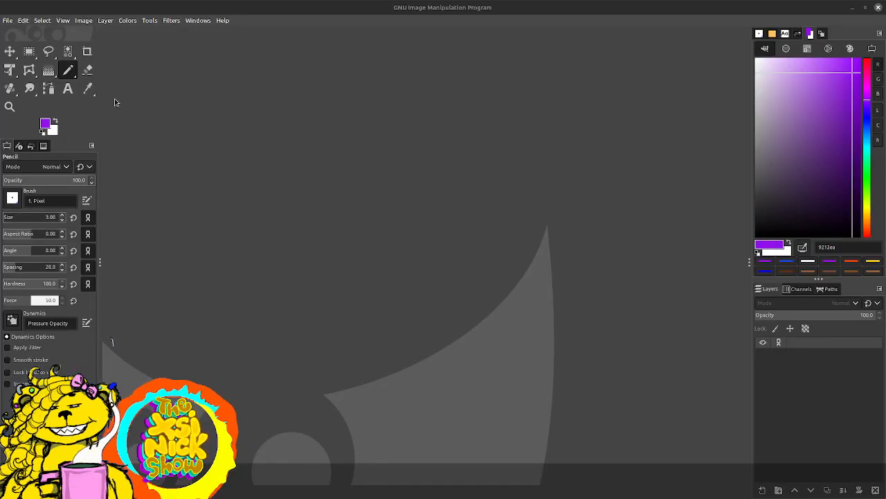
# Step: Create a new 1920 × 1080 px image and bring up the brush library
pyautogui.click(9, 21)
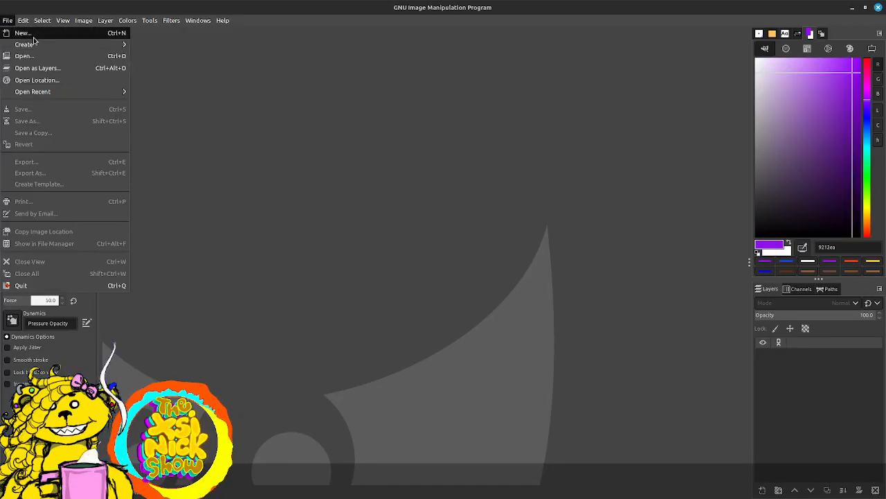
pyautogui.click(36, 37)
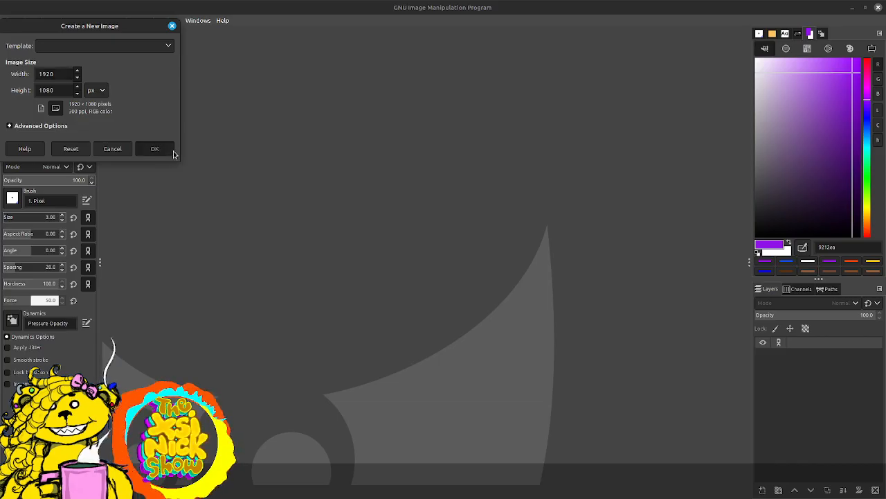
pyautogui.click(142, 147)
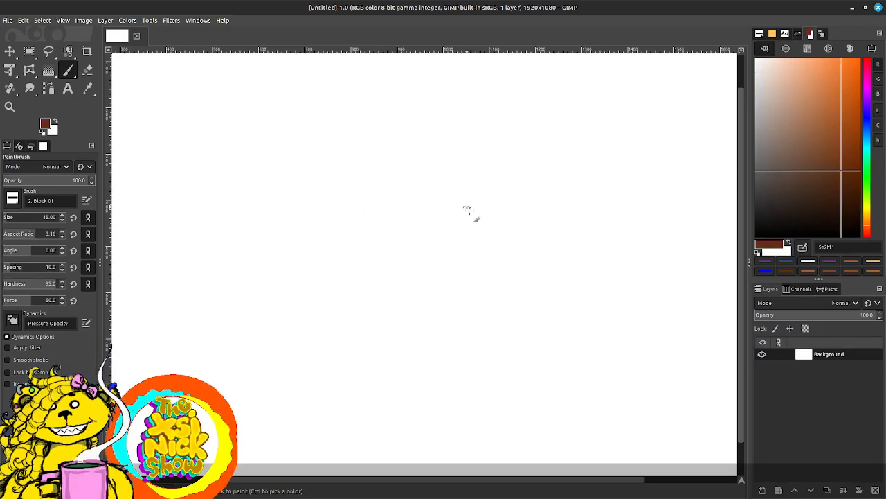
pyautogui.click(759, 33)
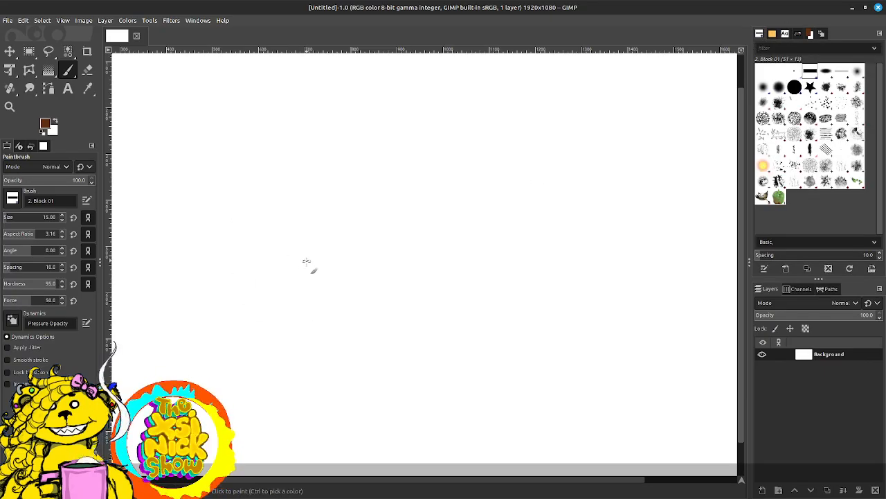
pyautogui.hotkey('shift', 'r')
pyautogui.click(294, 266)
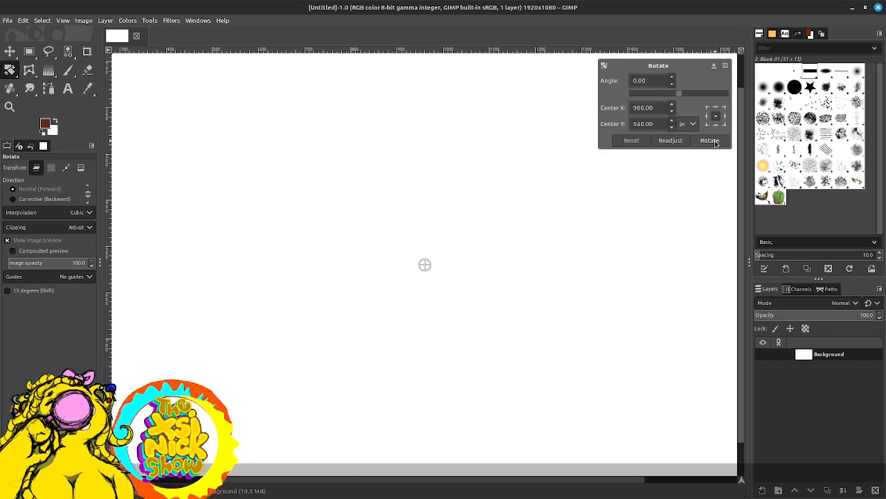
pyautogui.click(726, 66)
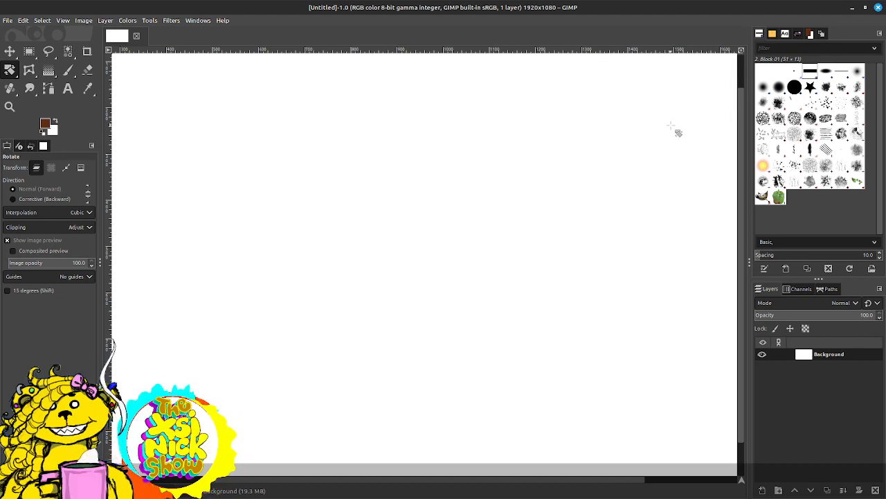
pyautogui.click(625, 166)
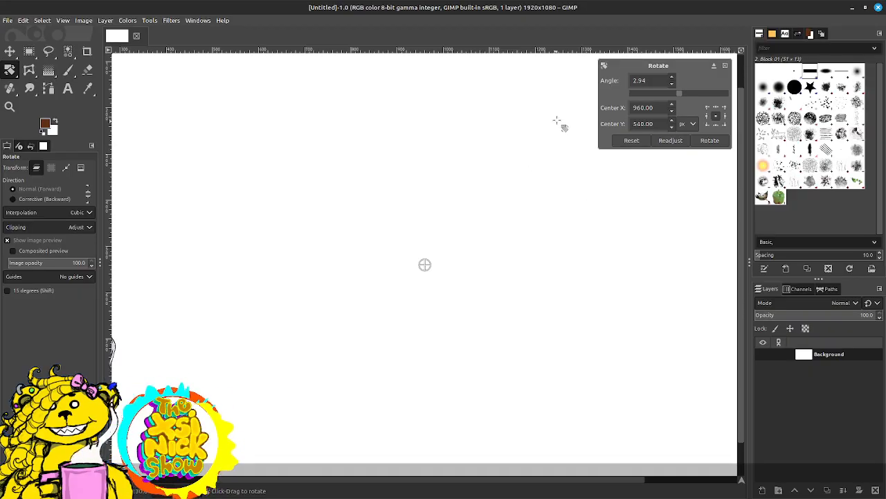
pyautogui.press('Escape')
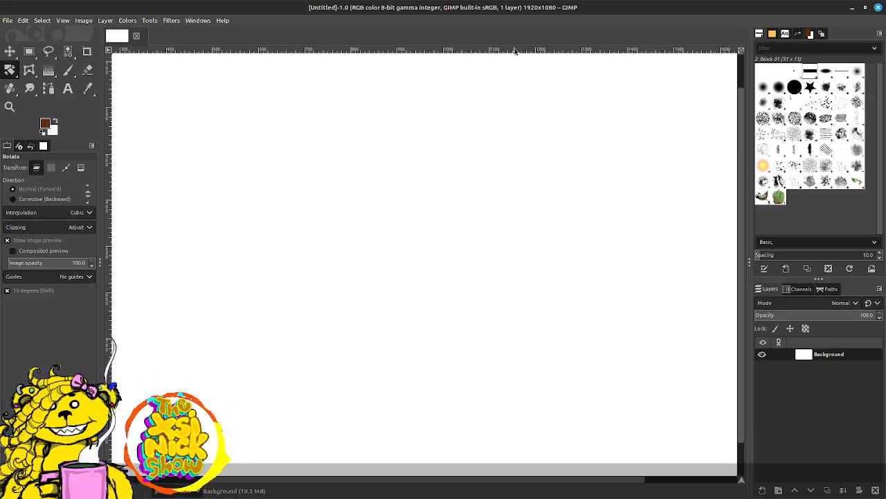
pyautogui.click(519, 51)
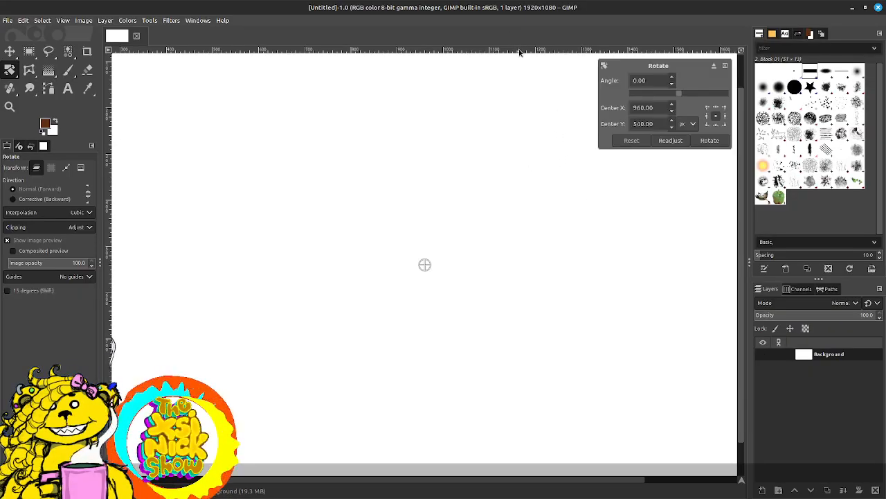
pyautogui.press('Escape')
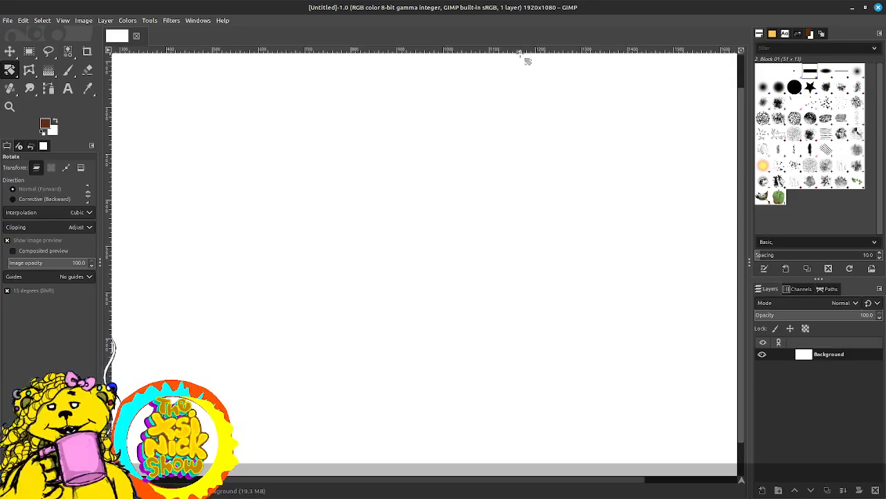
# Step: Hide the rulers around the canvas and activate the Paintbrush
pyautogui.hotkey('ctrl', 'shift', 'r')
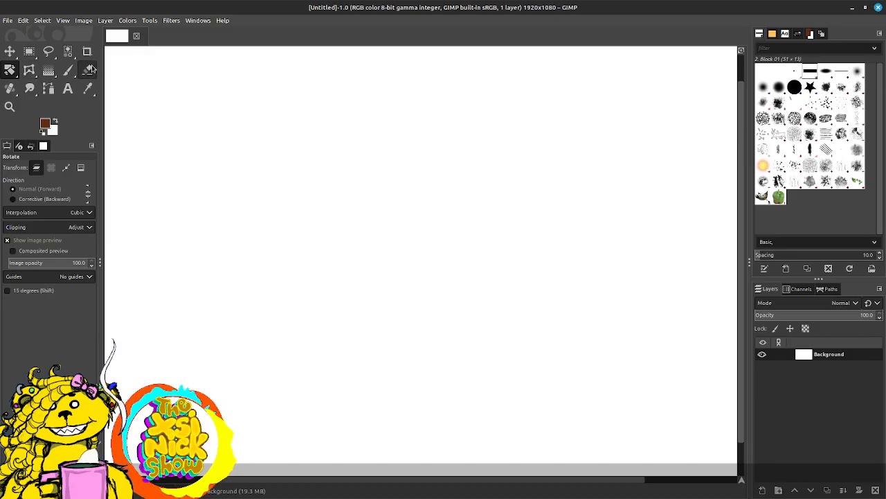
pyautogui.click(67, 69)
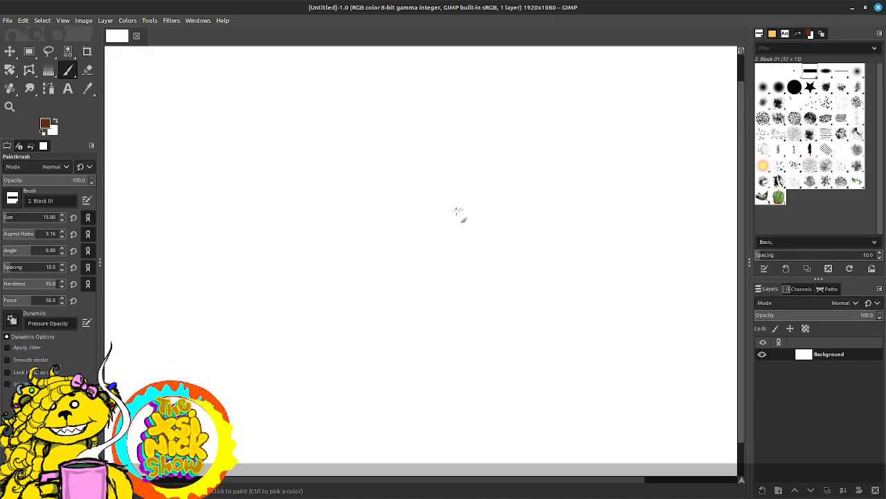
pyautogui.moveTo(440, 201)
pyautogui.mouseDown()
pyautogui.moveTo(518, 165)
pyautogui.moveTo(441, 248)
pyautogui.moveTo(442, 284)
pyautogui.mouseUp()
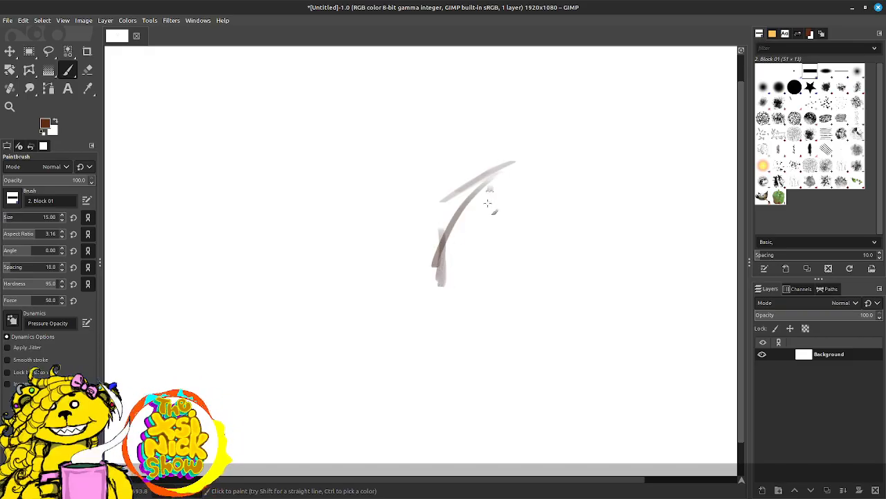
pyautogui.moveTo(490, 187); pyautogui.dragTo(478, 227)
pyautogui.moveTo(493, 205); pyautogui.dragTo(484, 235)
pyautogui.moveTo(533, 208)
pyautogui.mouseDown()
pyautogui.moveTo(520, 230)
pyautogui.moveTo(523, 255)
pyautogui.mouseUp()
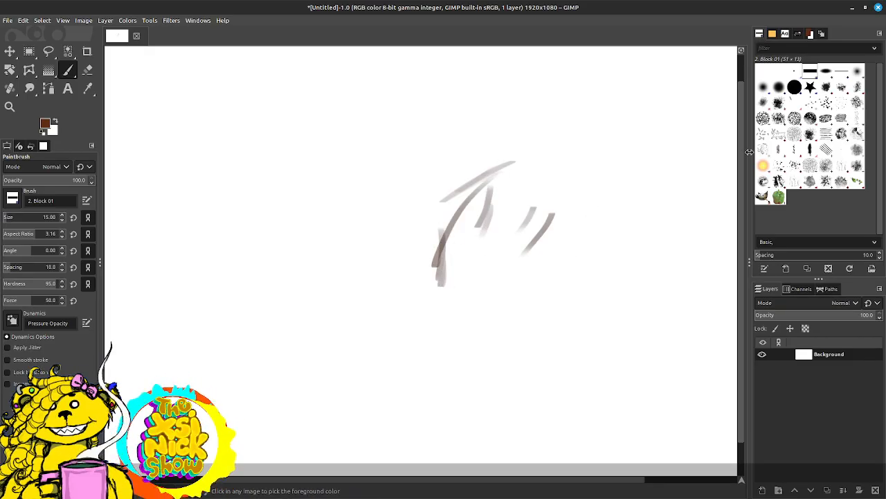
pyautogui.hotkey('ctrl', 'z')
pyautogui.hotkey('ctrl', 'z')
pyautogui.hotkey('ctrl', 'z')
pyautogui.hotkey('ctrl', 'z')
pyautogui.hotkey('ctrl', 'z')
pyautogui.hotkey('ctrl', 'z')
pyautogui.hotkey('ctrl', 'z')
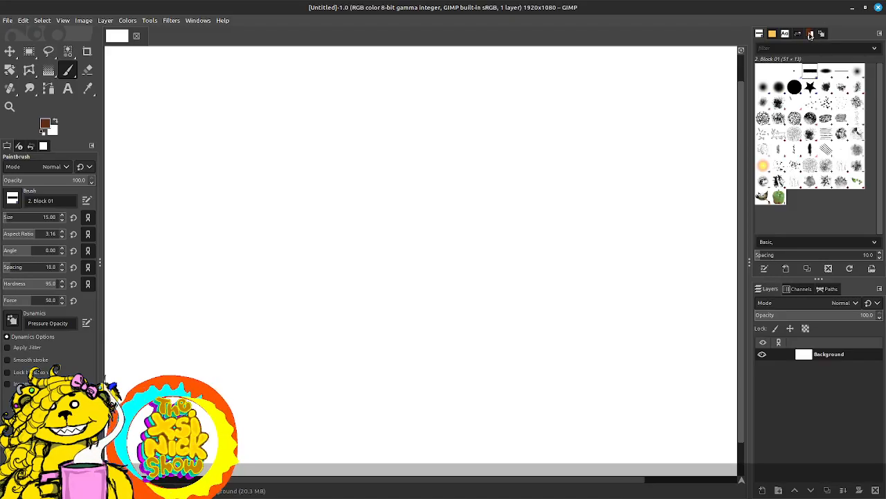
# Step: Set the foreground color to dark gray 484543 and reduce the brush size to 12
pyautogui.click(810, 34)
pyautogui.moveTo(802, 154); pyautogui.dragTo(762, 186)
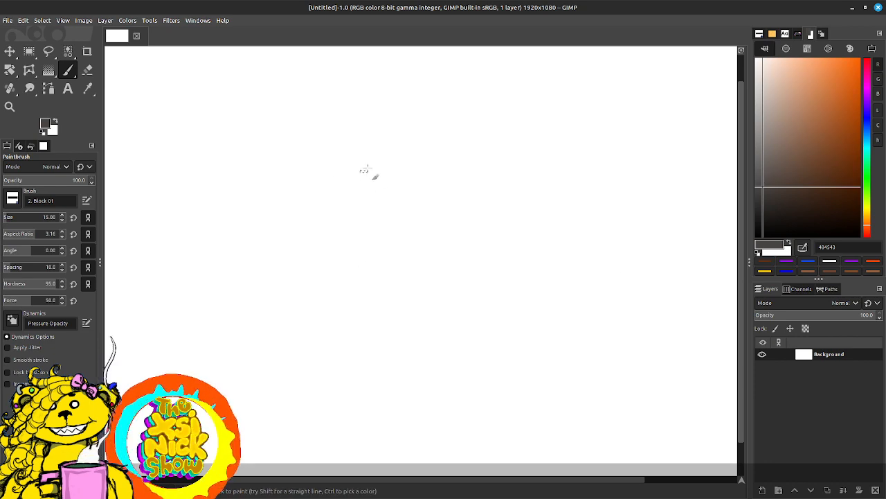
pyautogui.press('[')
pyautogui.press('[')
pyautogui.press('[')
pyautogui.press('[')
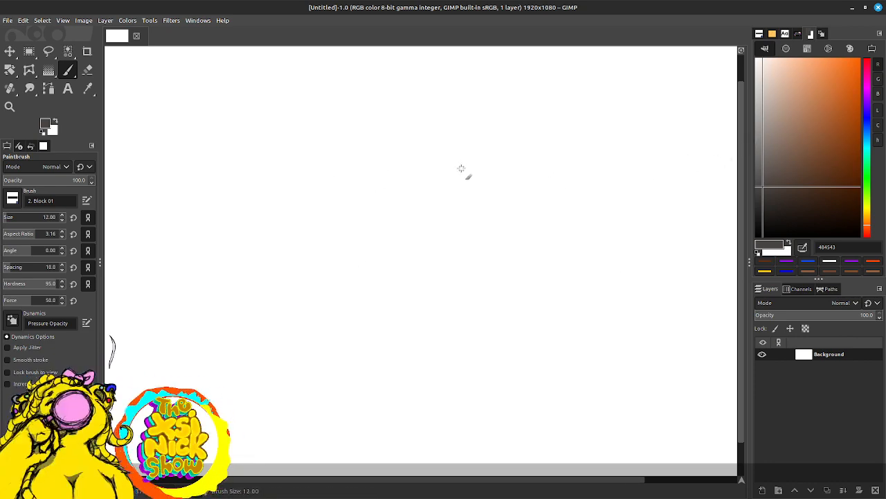
# Step: Sketch a wide oval head outline in the upper middle of the canvas, going over its contour with several loose strokes
pyautogui.moveTo(418, 160); pyautogui.dragTo(350, 201)
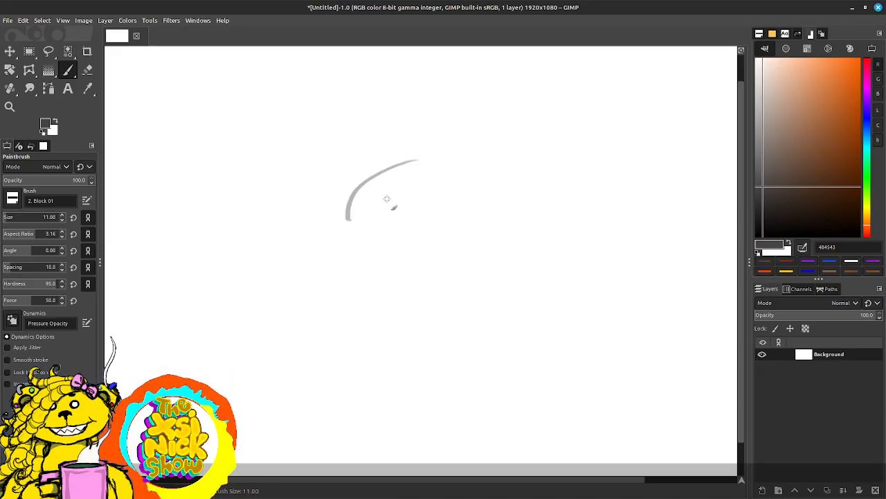
pyautogui.hotkey('ctrl', 'z')
pyautogui.moveTo(375, 156)
pyautogui.mouseDown()
pyautogui.moveTo(323, 229)
pyautogui.moveTo(397, 264)
pyautogui.moveTo(492, 242)
pyautogui.mouseUp()
pyautogui.moveTo(362, 159)
pyautogui.mouseDown()
pyautogui.moveTo(500, 252)
pyautogui.moveTo(471, 158)
pyautogui.moveTo(330, 195)
pyautogui.moveTo(439, 270)
pyautogui.moveTo(478, 248)
pyautogui.mouseUp()
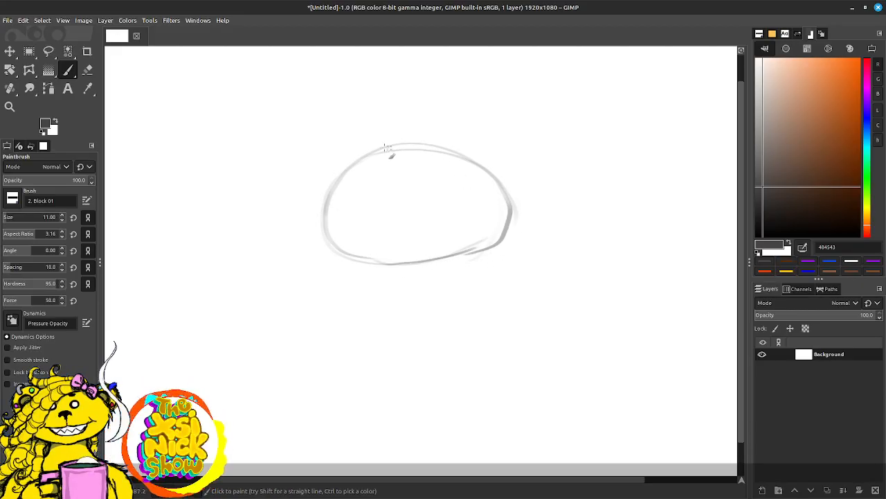
pyautogui.moveTo(390, 150)
pyautogui.mouseDown()
pyautogui.moveTo(442, 147)
pyautogui.moveTo(508, 196)
pyautogui.mouseUp()
pyautogui.moveTo(466, 151)
pyautogui.mouseDown()
pyautogui.moveTo(510, 208)
pyautogui.moveTo(488, 253)
pyautogui.mouseUp()
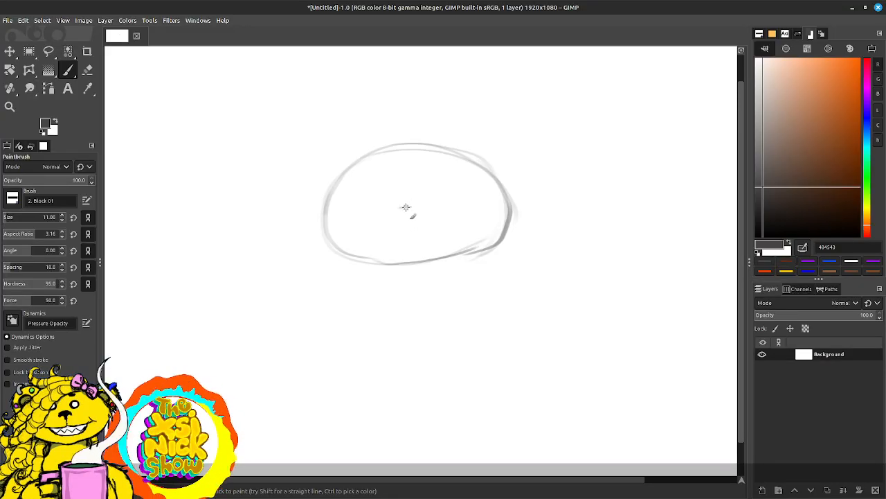
# Step: Sketch a wide nose with curled nostrils low inside the oval, and below it a split upper lip with two long front teeth
pyautogui.moveTo(405, 207)
pyautogui.mouseDown()
pyautogui.moveTo(442, 207)
pyautogui.moveTo(374, 207)
pyautogui.moveTo(373, 216)
pyautogui.moveTo(437, 220)
pyautogui.moveTo(447, 211)
pyautogui.moveTo(405, 206)
pyautogui.moveTo(445, 199)
pyautogui.mouseUp()
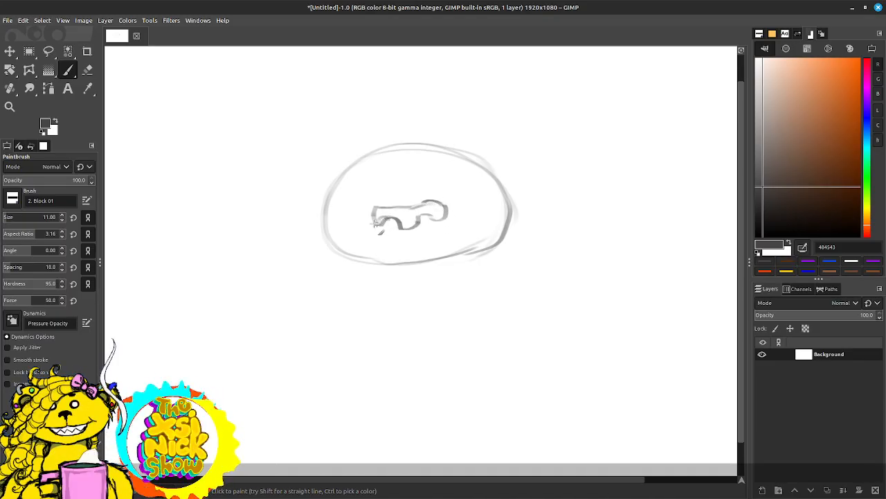
pyautogui.moveTo(374, 221)
pyautogui.mouseDown()
pyautogui.moveTo(402, 202)
pyautogui.moveTo(414, 208)
pyautogui.moveTo(424, 199)
pyautogui.moveTo(406, 206)
pyautogui.moveTo(409, 243)
pyautogui.moveTo(371, 249)
pyautogui.moveTo(346, 235)
pyautogui.mouseUp()
pyautogui.moveTo(409, 243)
pyautogui.mouseDown()
pyautogui.moveTo(381, 245)
pyautogui.moveTo(406, 243)
pyautogui.moveTo(382, 244)
pyautogui.moveTo(411, 237)
pyautogui.moveTo(410, 231)
pyautogui.moveTo(425, 243)
pyautogui.moveTo(446, 235)
pyautogui.moveTo(378, 245)
pyautogui.mouseUp()
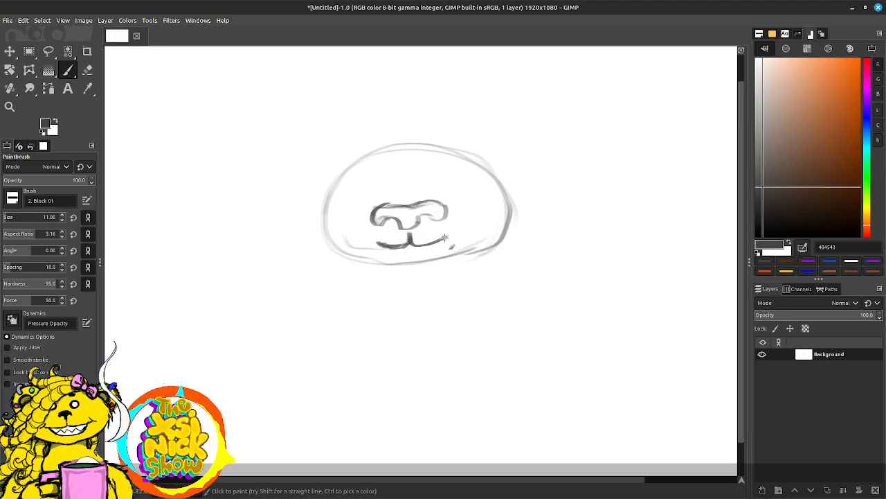
pyautogui.moveTo(444, 238); pyautogui.dragTo(451, 231)
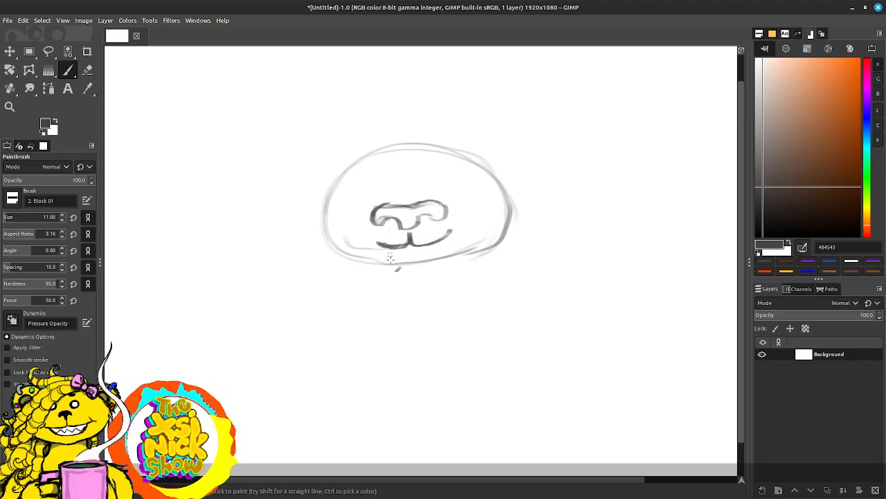
pyautogui.moveTo(390, 257); pyautogui.dragTo(409, 274)
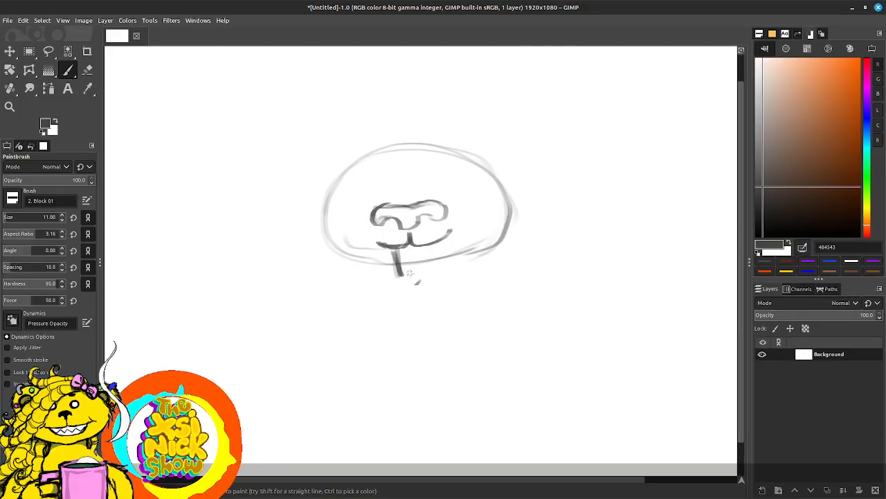
pyautogui.moveTo(431, 245)
pyautogui.mouseDown()
pyautogui.moveTo(415, 279)
pyautogui.moveTo(417, 229)
pyautogui.moveTo(414, 243)
pyautogui.moveTo(394, 254)
pyautogui.moveTo(399, 272)
pyautogui.moveTo(436, 270)
pyautogui.moveTo(431, 247)
pyautogui.moveTo(411, 246)
pyautogui.moveTo(415, 271)
pyautogui.mouseUp()
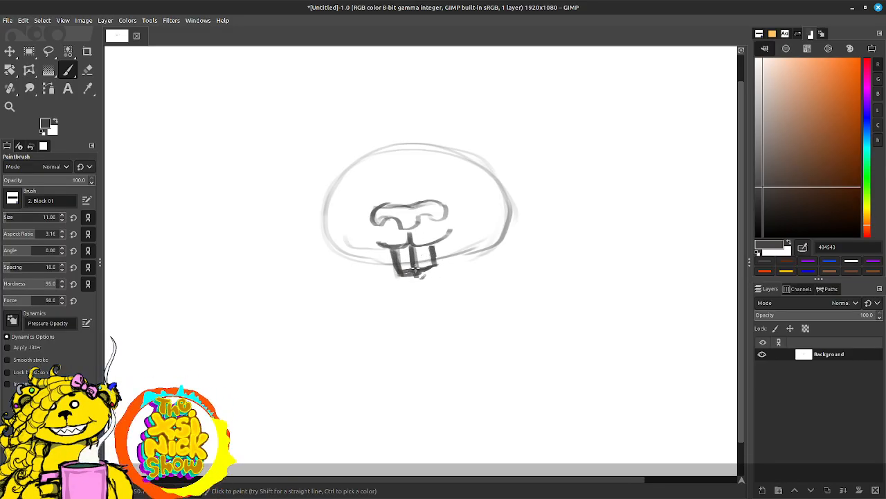
# Step: Add short creases at both mouth corners and sketch a large round cheek on each side of the nose
pyautogui.moveTo(448, 223); pyautogui.dragTo(471, 233)
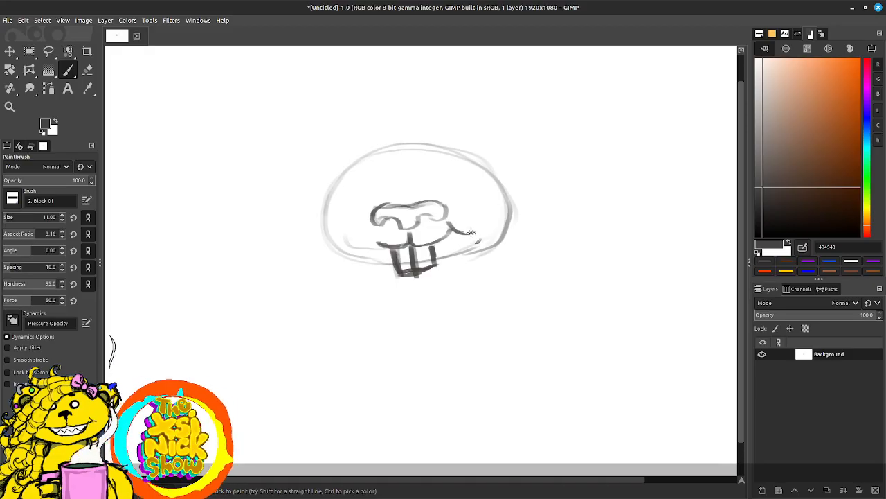
pyautogui.moveTo(378, 240)
pyautogui.mouseDown()
pyautogui.moveTo(364, 249)
pyautogui.moveTo(377, 240)
pyautogui.mouseUp()
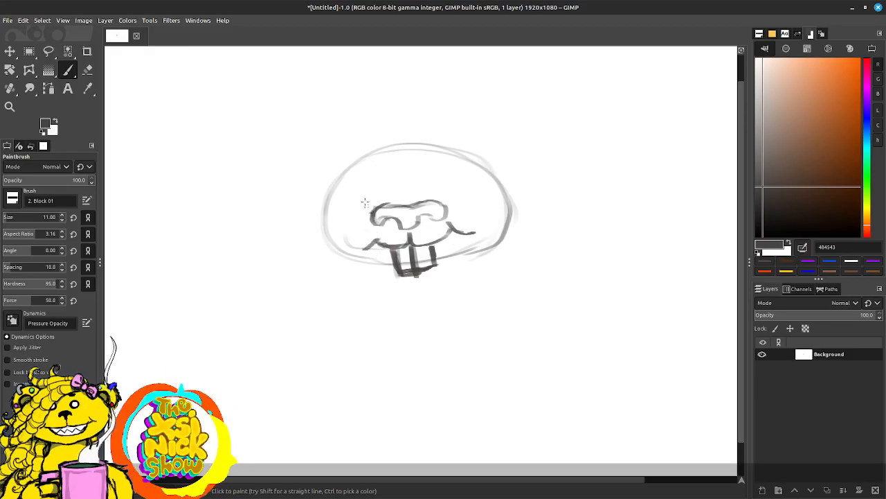
pyautogui.moveTo(338, 184)
pyautogui.mouseDown()
pyautogui.moveTo(336, 258)
pyautogui.moveTo(327, 251)
pyautogui.moveTo(354, 199)
pyautogui.moveTo(381, 247)
pyautogui.moveTo(364, 197)
pyautogui.moveTo(372, 231)
pyautogui.moveTo(351, 200)
pyautogui.moveTo(338, 251)
pyautogui.moveTo(374, 217)
pyautogui.mouseUp()
pyautogui.moveTo(458, 222)
pyautogui.mouseDown()
pyautogui.moveTo(511, 216)
pyautogui.moveTo(483, 191)
pyautogui.moveTo(452, 191)
pyautogui.moveTo(508, 208)
pyautogui.moveTo(467, 229)
pyautogui.moveTo(509, 201)
pyautogui.moveTo(455, 237)
pyautogui.mouseUp()
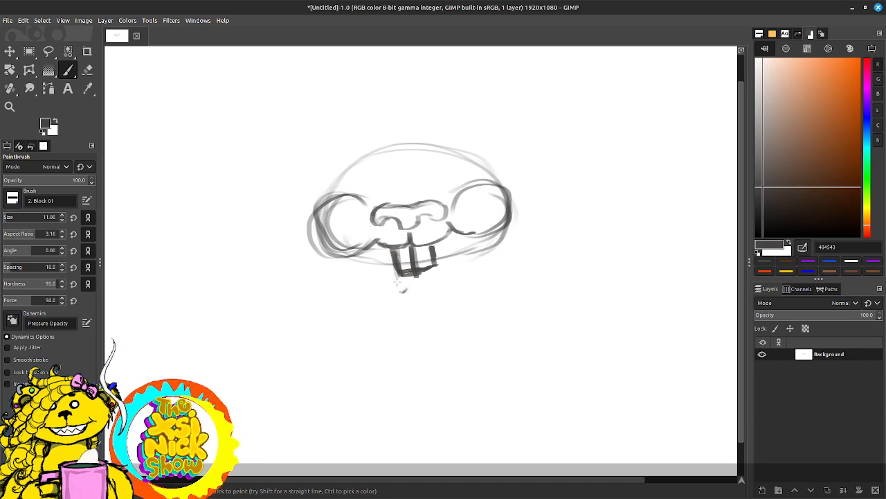
# Step: Sketch a rounded chin below the teeth and close the grin with a dark curved line joining both mouth corners
pyautogui.moveTo(374, 248); pyautogui.dragTo(396, 286)
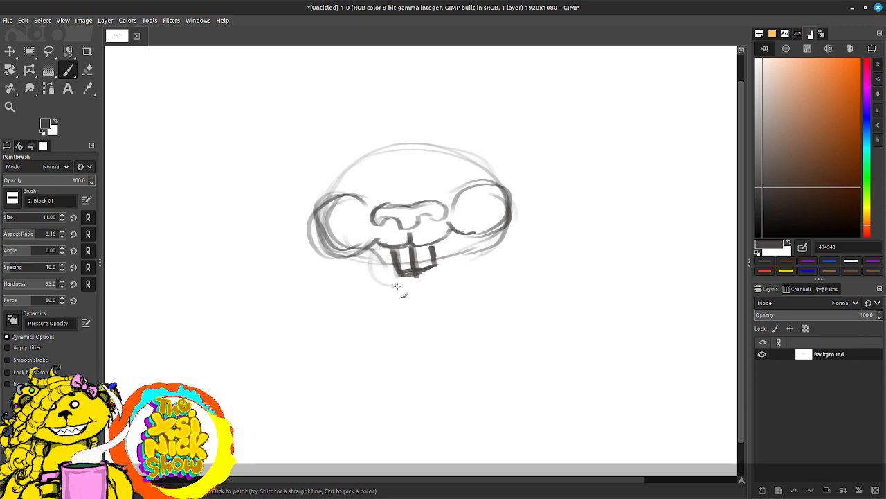
pyautogui.moveTo(375, 250)
pyautogui.mouseDown()
pyautogui.moveTo(411, 289)
pyautogui.moveTo(451, 247)
pyautogui.moveTo(405, 282)
pyautogui.mouseUp()
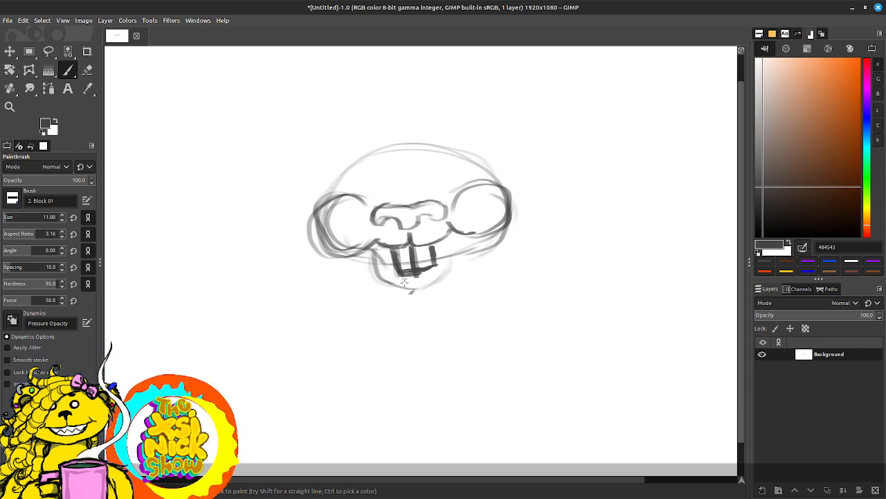
pyautogui.moveTo(371, 245)
pyautogui.mouseDown()
pyautogui.moveTo(383, 266)
pyautogui.moveTo(376, 246)
pyautogui.moveTo(410, 273)
pyautogui.mouseUp()
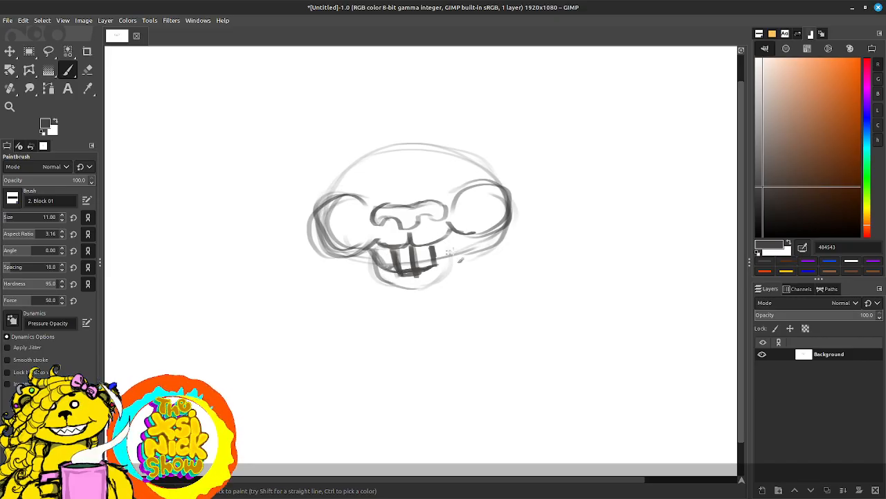
pyautogui.moveTo(454, 235); pyautogui.dragTo(436, 265)
pyautogui.moveTo(455, 234); pyautogui.dragTo(437, 263)
pyautogui.moveTo(458, 227); pyautogui.dragTo(452, 241)
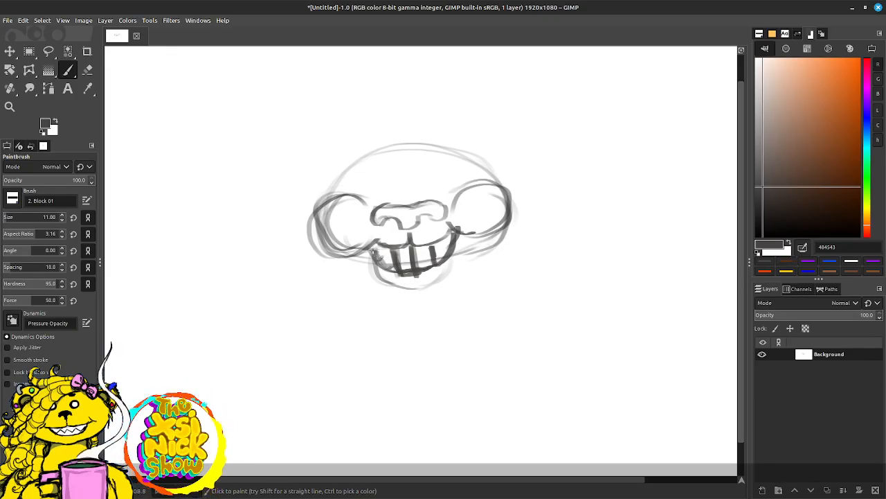
# Step: Darken the outer contours of both cheeks and the top curve of the head
pyautogui.moveTo(313, 207)
pyautogui.mouseDown()
pyautogui.moveTo(334, 259)
pyautogui.moveTo(323, 246)
pyautogui.moveTo(373, 252)
pyautogui.moveTo(336, 256)
pyautogui.moveTo(361, 253)
pyautogui.mouseUp()
pyautogui.moveTo(462, 232)
pyautogui.mouseDown()
pyautogui.moveTo(456, 248)
pyautogui.moveTo(501, 215)
pyautogui.mouseUp()
pyautogui.moveTo(347, 192); pyautogui.dragTo(351, 166)
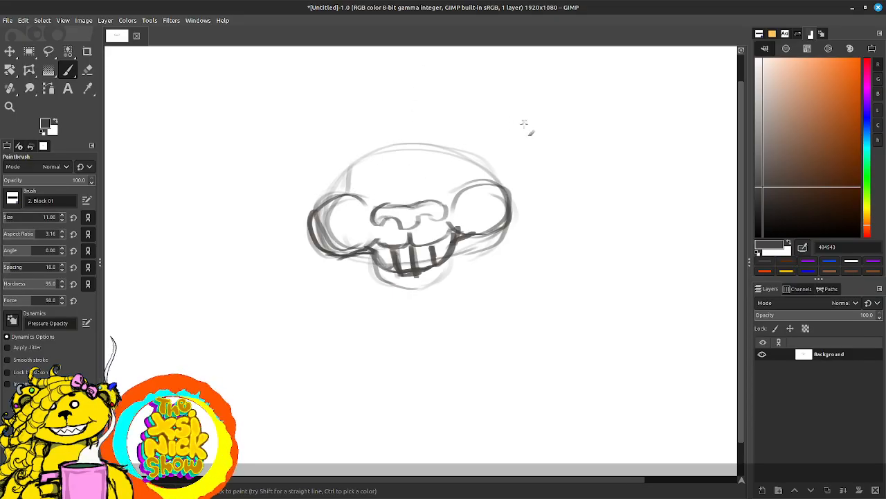
pyautogui.moveTo(334, 194)
pyautogui.mouseDown()
pyautogui.moveTo(368, 162)
pyautogui.moveTo(336, 188)
pyautogui.moveTo(387, 147)
pyautogui.moveTo(458, 143)
pyautogui.mouseUp()
pyautogui.moveTo(383, 147); pyautogui.dragTo(466, 155)
pyautogui.moveTo(414, 145)
pyautogui.mouseDown()
pyautogui.moveTo(457, 152)
pyautogui.moveTo(493, 176)
pyautogui.moveTo(409, 143)
pyautogui.mouseUp()
# Step: Sketch a long ear arching up from the left side of the head's crown and drooping down well past the chin, with both edges outlined
pyautogui.moveTo(348, 162)
pyautogui.mouseDown()
pyautogui.moveTo(403, 144)
pyautogui.moveTo(356, 135)
pyautogui.moveTo(229, 145)
pyautogui.mouseUp()
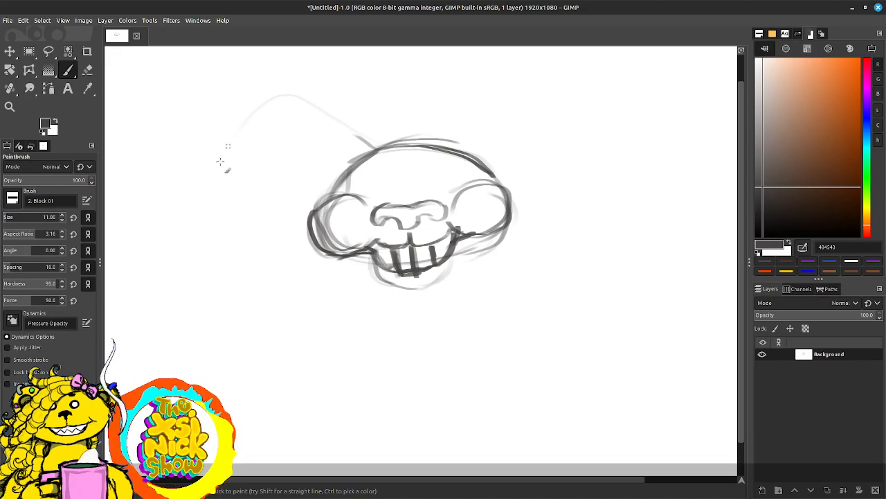
pyautogui.moveTo(286, 102); pyautogui.dragTo(184, 263)
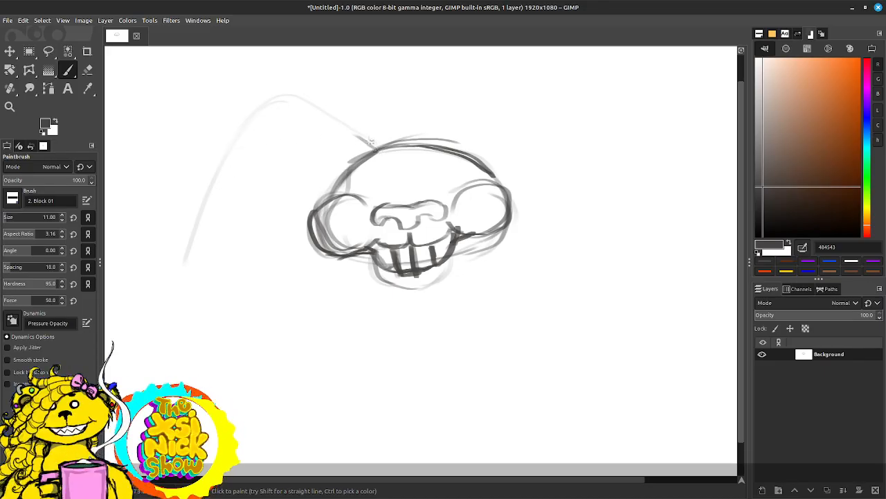
pyautogui.moveTo(370, 140); pyautogui.dragTo(291, 128)
pyautogui.moveTo(355, 169)
pyautogui.mouseDown()
pyautogui.moveTo(323, 162)
pyautogui.moveTo(257, 262)
pyautogui.mouseUp()
pyautogui.moveTo(328, 171); pyautogui.dragTo(251, 298)
pyautogui.moveTo(376, 143); pyautogui.dragTo(278, 118)
pyautogui.moveTo(352, 124)
pyautogui.mouseDown()
pyautogui.moveTo(261, 147)
pyautogui.moveTo(237, 166)
pyautogui.moveTo(193, 283)
pyautogui.moveTo(188, 272)
pyautogui.moveTo(166, 339)
pyautogui.moveTo(146, 363)
pyautogui.mouseUp()
pyautogui.moveTo(275, 243); pyautogui.dragTo(245, 363)
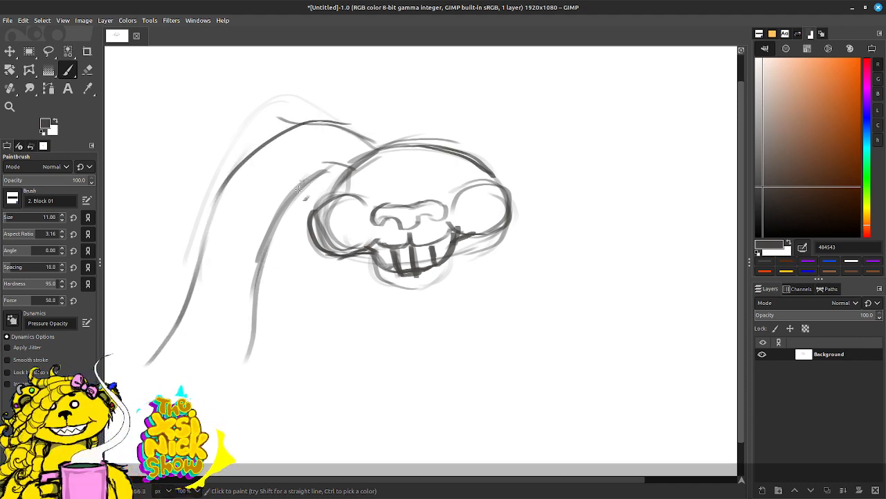
# Step: Extend both edges of the drooping ear farther down and outward, curving its inner edge inward at the bottom
pyautogui.moveTo(302, 194)
pyautogui.mouseDown()
pyautogui.moveTo(263, 346)
pyautogui.moveTo(245, 376)
pyautogui.mouseUp()
pyautogui.moveTo(234, 174); pyautogui.dragTo(155, 326)
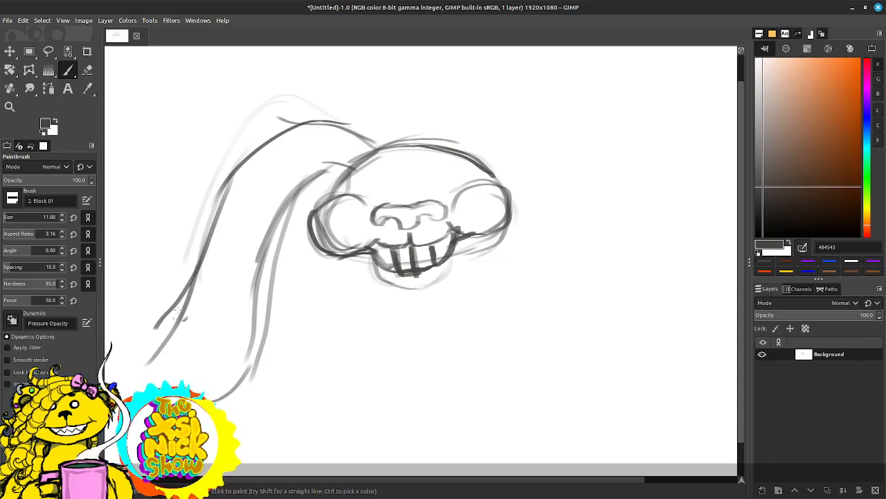
pyautogui.moveTo(186, 299); pyautogui.dragTo(121, 360)
pyautogui.moveTo(278, 272); pyautogui.dragTo(357, 212)
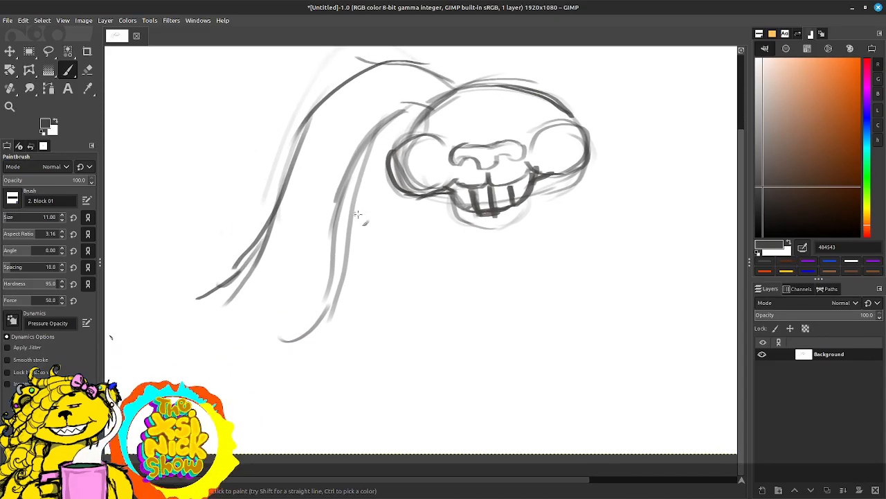
# Step: Close the drooping ear with a flared, upturned tip, and darken its edges and the joint where it meets the head
pyautogui.moveTo(202, 297)
pyautogui.mouseDown()
pyautogui.moveTo(174, 307)
pyautogui.moveTo(215, 333)
pyautogui.moveTo(303, 319)
pyautogui.moveTo(239, 342)
pyautogui.moveTo(173, 327)
pyautogui.moveTo(172, 306)
pyautogui.moveTo(223, 324)
pyautogui.moveTo(283, 314)
pyautogui.moveTo(308, 293)
pyautogui.moveTo(338, 167)
pyautogui.moveTo(398, 121)
pyautogui.moveTo(341, 176)
pyautogui.moveTo(256, 334)
pyautogui.moveTo(192, 349)
pyautogui.moveTo(163, 305)
pyautogui.moveTo(243, 267)
pyautogui.moveTo(349, 81)
pyautogui.mouseUp()
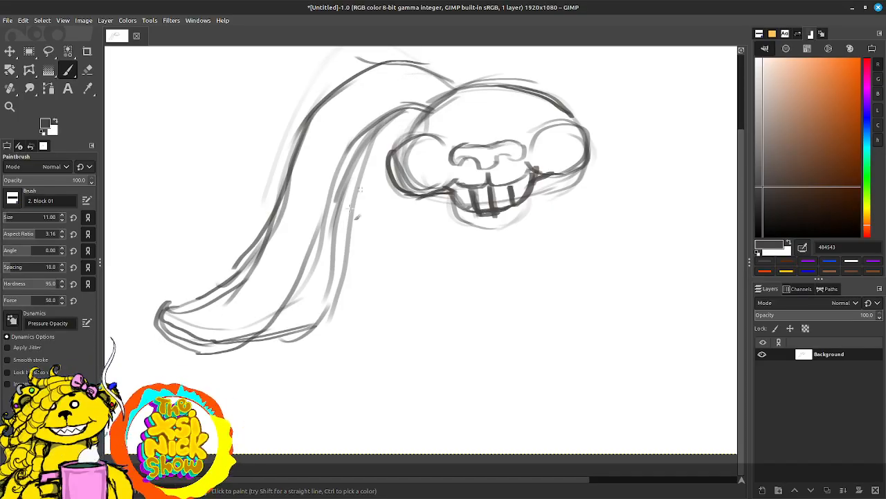
pyautogui.moveTo(342, 239)
pyautogui.mouseDown()
pyautogui.moveTo(305, 347)
pyautogui.moveTo(228, 346)
pyautogui.mouseUp()
pyautogui.moveTo(166, 310)
pyautogui.mouseDown()
pyautogui.moveTo(210, 288)
pyautogui.moveTo(240, 259)
pyautogui.mouseUp()
pyautogui.moveTo(468, 166); pyautogui.dragTo(405, 281)
pyautogui.moveTo(358, 183); pyautogui.dragTo(398, 203)
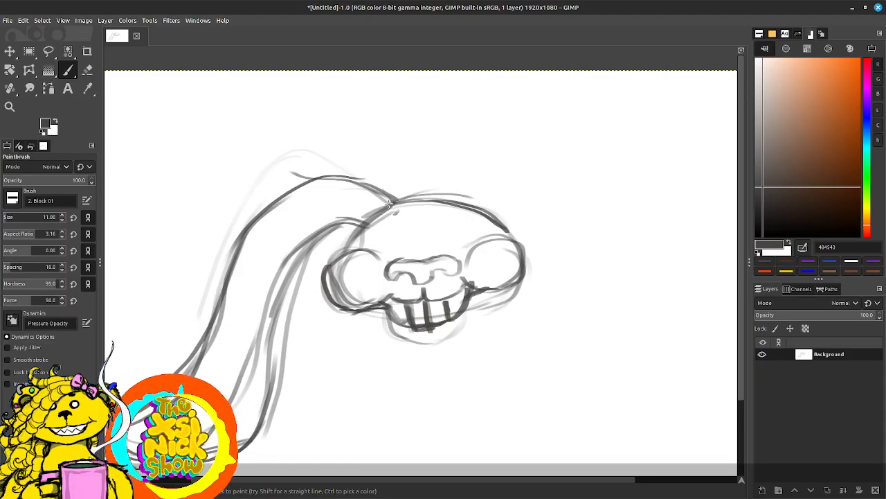
pyautogui.moveTo(337, 218); pyautogui.dragTo(379, 217)
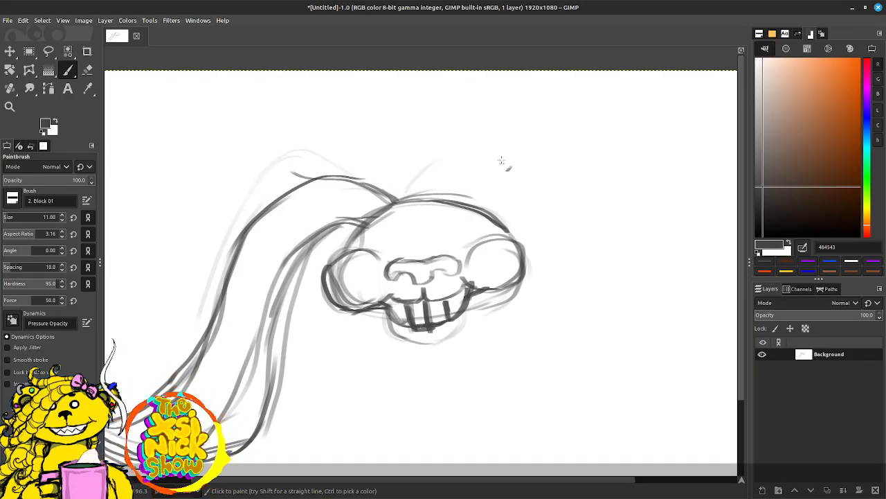
# Step: Sketch two large round eyes above the nose, one over the inner edge of each cheek
pyautogui.moveTo(367, 220)
pyautogui.mouseDown()
pyautogui.moveTo(474, 193)
pyautogui.moveTo(373, 239)
pyautogui.moveTo(404, 253)
pyautogui.moveTo(367, 243)
pyautogui.moveTo(404, 257)
pyautogui.mouseUp()
pyautogui.moveTo(416, 248)
pyautogui.mouseDown()
pyautogui.moveTo(400, 224)
pyautogui.moveTo(373, 248)
pyautogui.mouseUp()
pyautogui.moveTo(460, 232)
pyautogui.mouseDown()
pyautogui.moveTo(447, 256)
pyautogui.moveTo(476, 230)
pyautogui.moveTo(443, 260)
pyautogui.moveTo(457, 213)
pyautogui.moveTo(483, 241)
pyautogui.moveTo(471, 255)
pyautogui.mouseUp()
pyautogui.moveTo(451, 214); pyautogui.dragTo(481, 263)
pyautogui.moveTo(476, 231)
pyautogui.mouseDown()
pyautogui.moveTo(440, 228)
pyautogui.moveTo(366, 251)
pyautogui.moveTo(409, 229)
pyautogui.moveTo(414, 267)
pyautogui.moveTo(410, 246)
pyautogui.moveTo(441, 243)
pyautogui.moveTo(463, 224)
pyautogui.mouseUp()
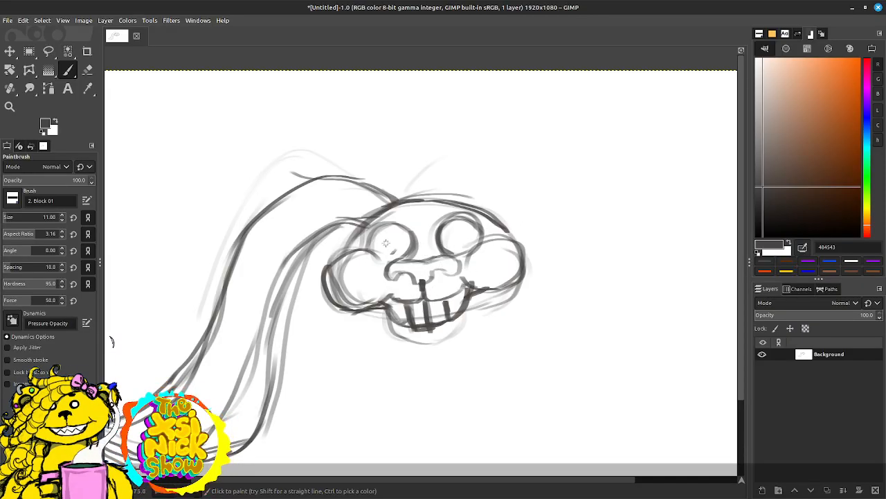
# Step: Fill both eyes with large dark pupils, leaving small white highlights, and darken the round eye outlines
pyautogui.moveTo(391, 237)
pyautogui.mouseDown()
pyautogui.moveTo(388, 252)
pyautogui.moveTo(394, 239)
pyautogui.mouseUp()
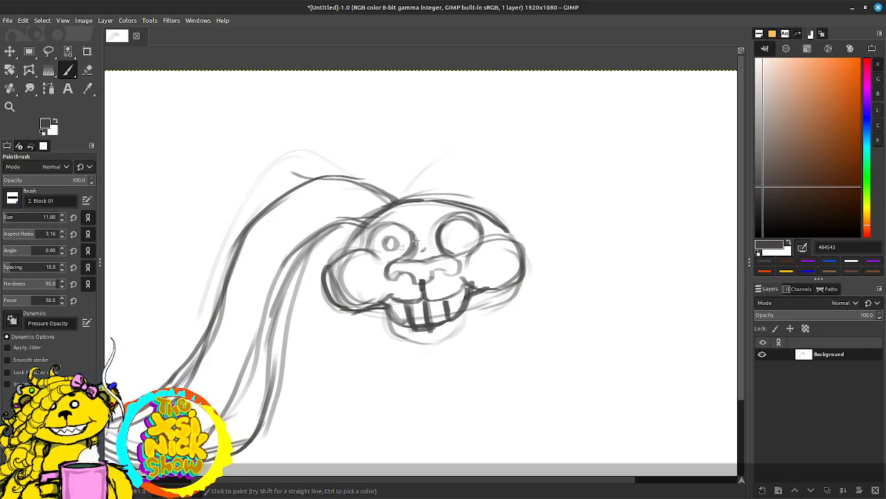
pyautogui.moveTo(454, 232)
pyautogui.mouseDown()
pyautogui.moveTo(466, 241)
pyautogui.moveTo(459, 230)
pyautogui.mouseUp()
pyautogui.moveTo(385, 235); pyautogui.dragTo(390, 252)
pyautogui.moveTo(459, 220)
pyautogui.mouseDown()
pyautogui.moveTo(471, 253)
pyautogui.moveTo(452, 254)
pyautogui.moveTo(460, 235)
pyautogui.moveTo(454, 224)
pyautogui.moveTo(461, 222)
pyautogui.moveTo(449, 241)
pyautogui.moveTo(457, 225)
pyautogui.moveTo(453, 244)
pyautogui.moveTo(453, 234)
pyautogui.moveTo(463, 241)
pyautogui.moveTo(470, 232)
pyautogui.moveTo(464, 242)
pyautogui.moveTo(456, 225)
pyautogui.moveTo(449, 243)
pyautogui.moveTo(448, 232)
pyautogui.moveTo(397, 242)
pyautogui.mouseUp()
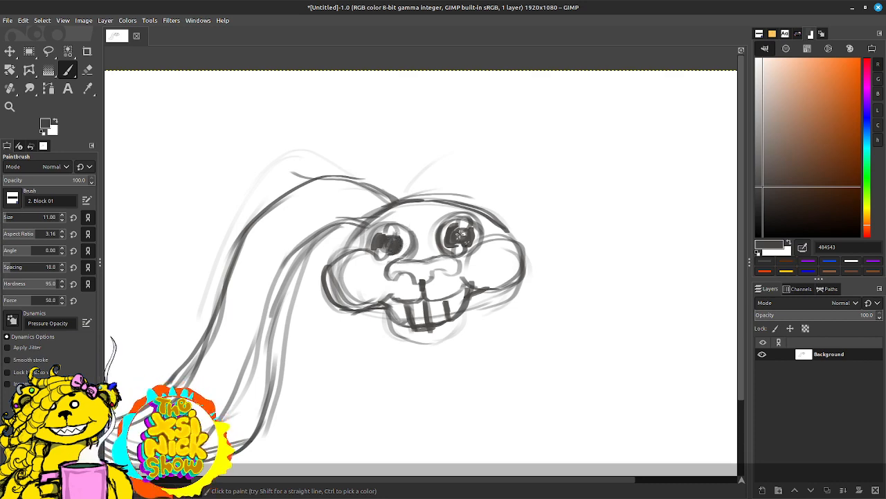
pyautogui.moveTo(460, 235)
pyautogui.mouseDown()
pyautogui.moveTo(449, 243)
pyautogui.moveTo(456, 228)
pyautogui.mouseUp()
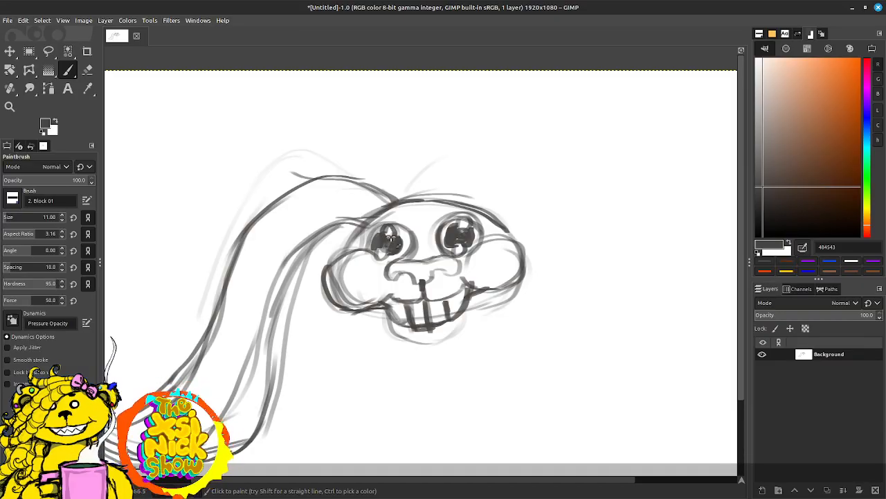
pyautogui.moveTo(389, 248)
pyautogui.mouseDown()
pyautogui.moveTo(380, 254)
pyautogui.moveTo(396, 228)
pyautogui.moveTo(366, 240)
pyautogui.moveTo(408, 232)
pyautogui.moveTo(412, 259)
pyautogui.mouseUp()
pyautogui.moveTo(453, 239)
pyautogui.mouseDown()
pyautogui.moveTo(446, 254)
pyautogui.moveTo(436, 239)
pyautogui.moveTo(479, 228)
pyautogui.moveTo(478, 250)
pyautogui.mouseUp()
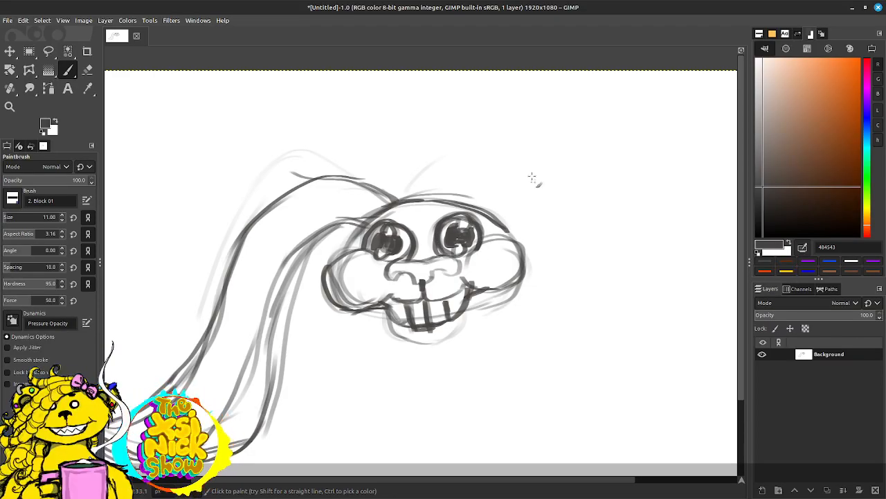
# Step: Sketch short vertical strokes below the grin to mark the sides of a narrow neck
pyautogui.scroll(-3, 476, 169)
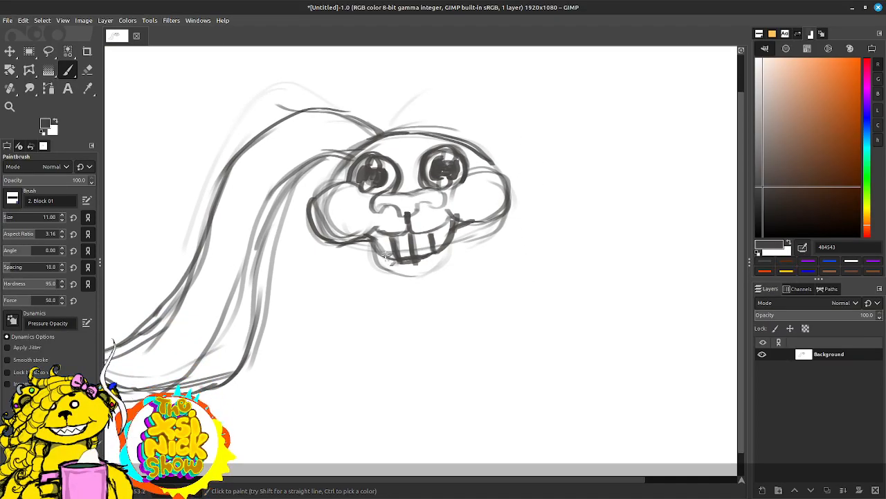
pyautogui.moveTo(382, 250)
pyautogui.mouseDown()
pyautogui.moveTo(404, 289)
pyautogui.moveTo(409, 263)
pyautogui.moveTo(394, 259)
pyautogui.moveTo(404, 272)
pyautogui.moveTo(434, 280)
pyautogui.mouseUp()
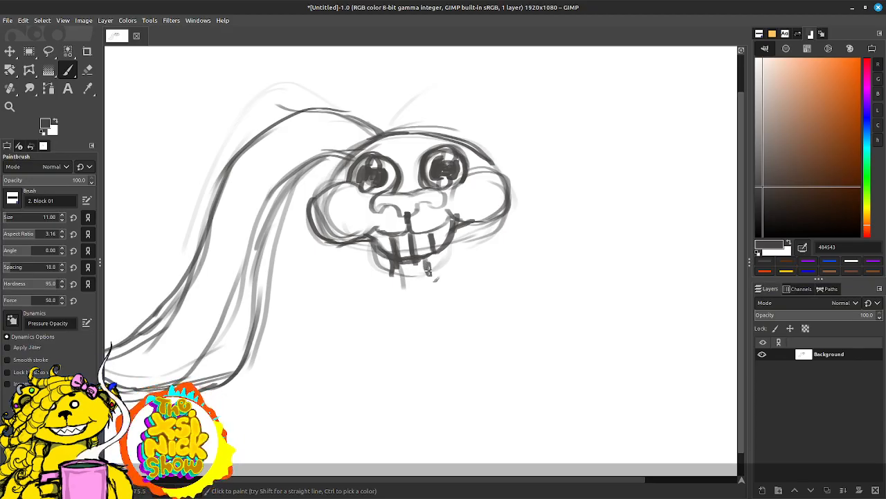
pyautogui.scroll(2, 512, 200)
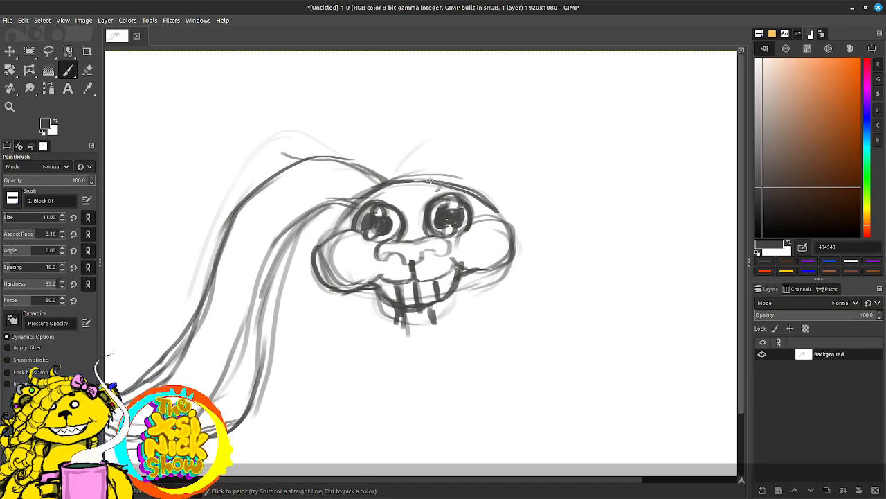
# Step: Add faint guide strokes above the crown for a second ear and a light vertical line below the left cheek
pyautogui.moveTo(392, 167); pyautogui.dragTo(416, 151)
pyautogui.moveTo(344, 300); pyautogui.dragTo(348, 363)
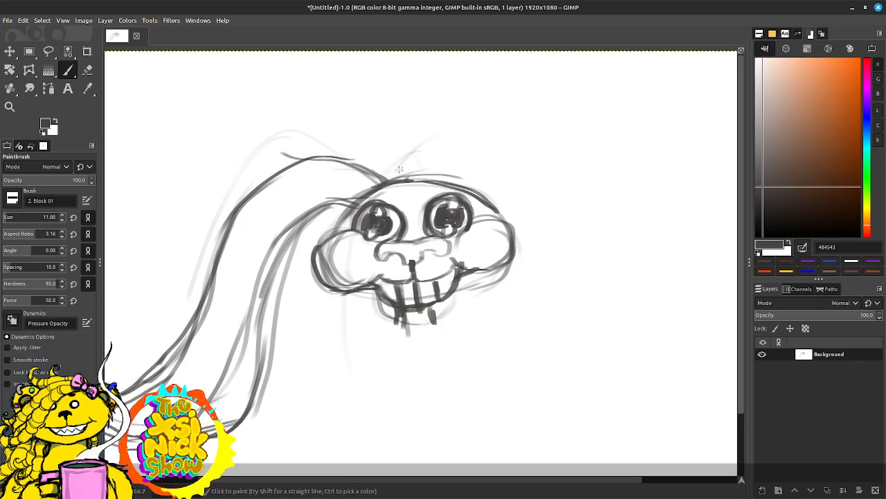
pyautogui.moveTo(399, 169); pyautogui.dragTo(406, 137)
pyautogui.moveTo(463, 130)
pyautogui.mouseDown()
pyautogui.moveTo(427, 222)
pyautogui.moveTo(395, 253)
pyautogui.mouseUp()
pyautogui.moveTo(445, 227); pyautogui.dragTo(494, 119)
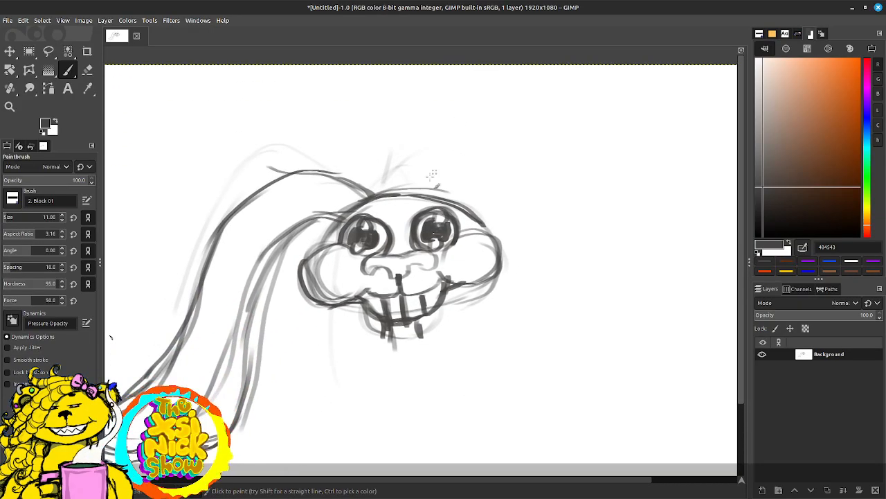
pyautogui.moveTo(448, 180); pyautogui.dragTo(493, 114)
# Step: Join the neck to the head and sketch an egg-shaped body beneath it, narrow at the top and wide at the bottom
pyautogui.moveTo(458, 255)
pyautogui.mouseDown()
pyautogui.moveTo(470, 273)
pyautogui.moveTo(442, 277)
pyautogui.mouseUp()
pyautogui.moveTo(462, 254); pyautogui.dragTo(467, 271)
pyautogui.moveTo(421, 288)
pyautogui.mouseDown()
pyautogui.moveTo(495, 281)
pyautogui.moveTo(370, 313)
pyautogui.mouseUp()
pyautogui.moveTo(439, 277)
pyautogui.mouseDown()
pyautogui.moveTo(419, 349)
pyautogui.moveTo(430, 209)
pyautogui.moveTo(403, 264)
pyautogui.mouseUp()
pyautogui.moveTo(437, 198)
pyautogui.mouseDown()
pyautogui.moveTo(419, 297)
pyautogui.moveTo(462, 310)
pyautogui.moveTo(458, 302)
pyautogui.moveTo(500, 252)
pyautogui.mouseUp()
pyautogui.moveTo(465, 191)
pyautogui.mouseDown()
pyautogui.moveTo(498, 271)
pyautogui.moveTo(489, 234)
pyautogui.moveTo(468, 304)
pyautogui.moveTo(429, 300)
pyautogui.moveTo(500, 273)
pyautogui.mouseUp()
pyautogui.moveTo(483, 208)
pyautogui.mouseDown()
pyautogui.moveTo(445, 313)
pyautogui.moveTo(499, 242)
pyautogui.moveTo(469, 199)
pyautogui.moveTo(500, 245)
pyautogui.mouseUp()
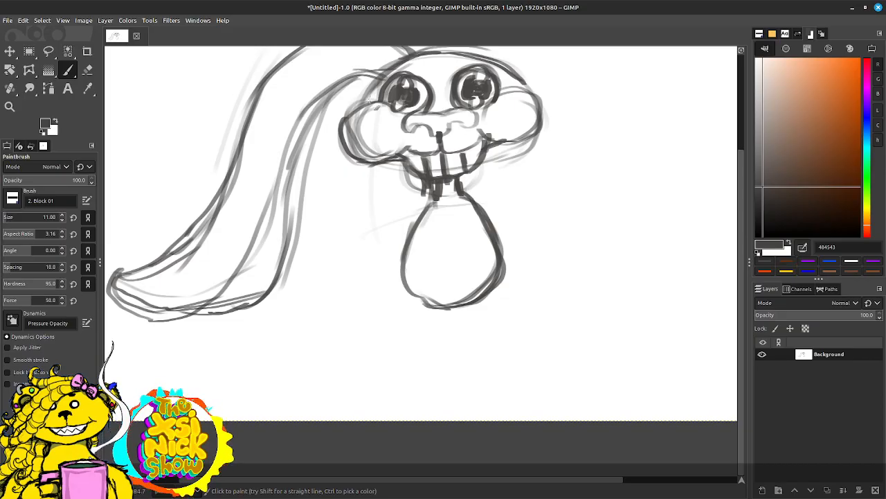
# Step: Darken the outlines of both cheeks, the lower curve of the grin and the nose with its curled nostrils
pyautogui.moveTo(365, 98)
pyautogui.mouseDown()
pyautogui.moveTo(345, 131)
pyautogui.moveTo(345, 164)
pyautogui.mouseUp()
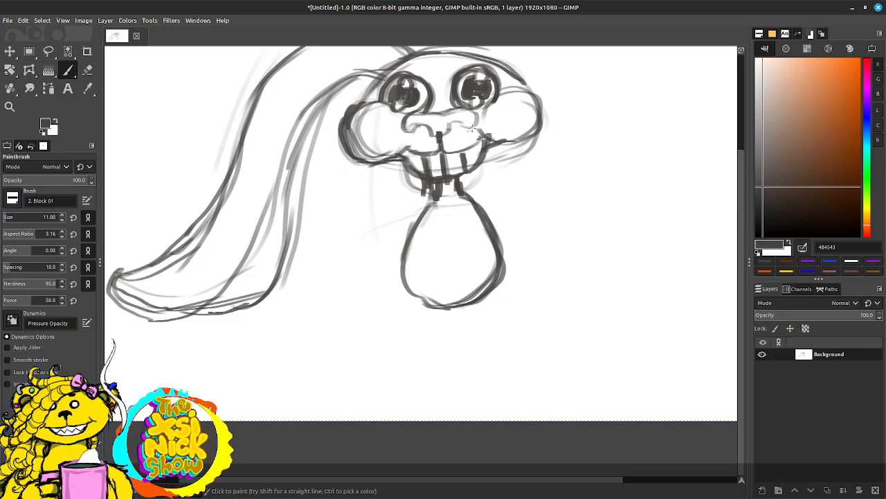
pyautogui.moveTo(471, 129); pyautogui.dragTo(452, 183)
pyautogui.moveTo(340, 162)
pyautogui.mouseDown()
pyautogui.moveTo(369, 159)
pyautogui.moveTo(389, 173)
pyautogui.mouseUp()
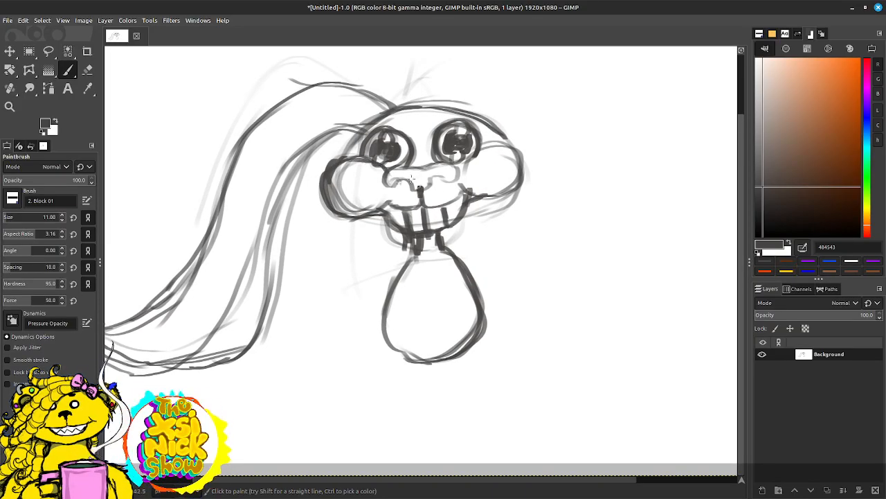
pyautogui.moveTo(458, 167)
pyautogui.mouseDown()
pyautogui.moveTo(501, 140)
pyautogui.moveTo(521, 158)
pyautogui.mouseUp()
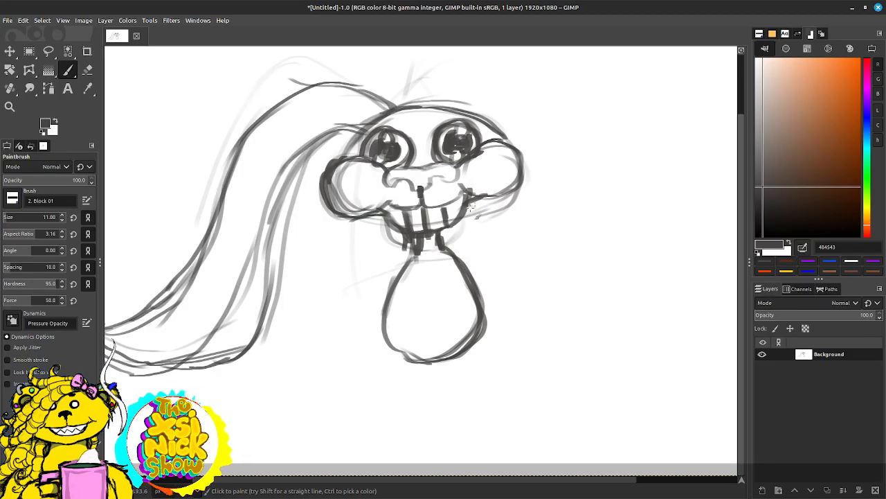
pyautogui.moveTo(449, 226)
pyautogui.mouseDown()
pyautogui.moveTo(461, 213)
pyautogui.moveTo(444, 230)
pyautogui.mouseUp()
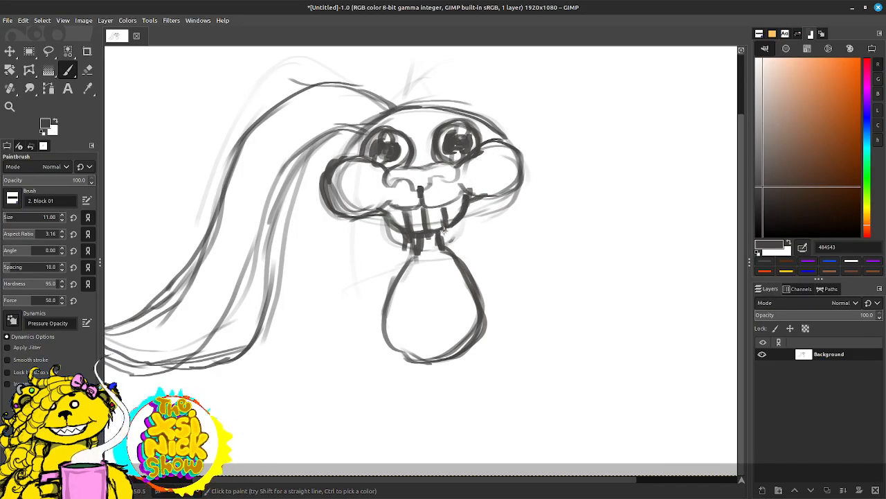
pyautogui.moveTo(464, 191)
pyautogui.mouseDown()
pyautogui.moveTo(425, 183)
pyautogui.moveTo(420, 191)
pyautogui.moveTo(384, 183)
pyautogui.moveTo(411, 166)
pyautogui.moveTo(462, 161)
pyautogui.moveTo(431, 164)
pyautogui.moveTo(457, 175)
pyautogui.moveTo(430, 187)
pyautogui.mouseUp()
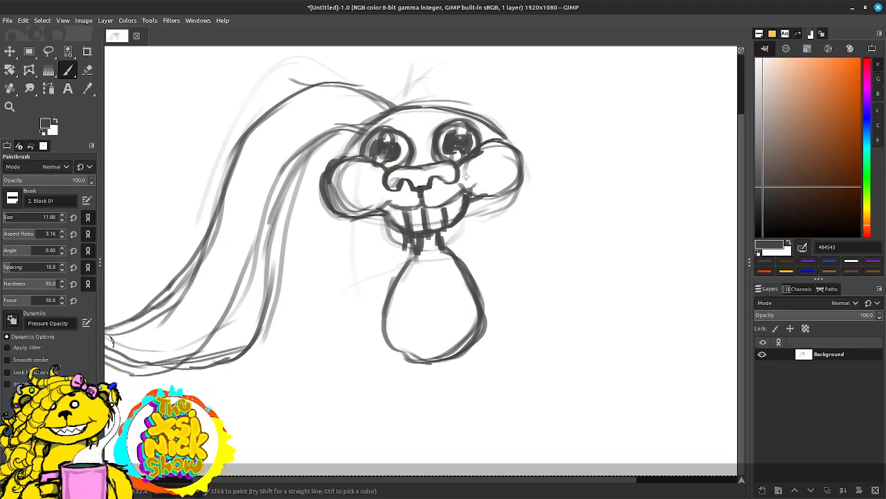
# Step: Draw long, thin whiskers fanning outward from the upper lip across both cheeks
pyautogui.moveTo(432, 202); pyautogui.dragTo(488, 156)
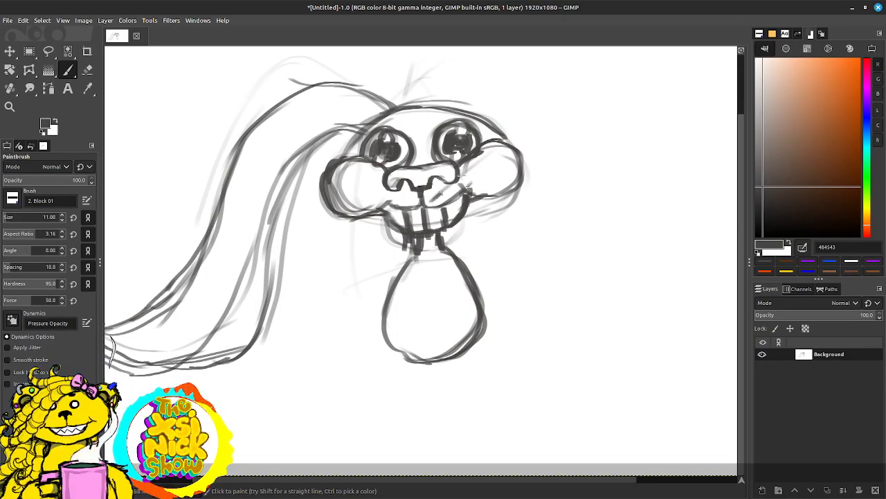
pyautogui.moveTo(436, 198)
pyautogui.mouseDown()
pyautogui.moveTo(532, 133)
pyautogui.moveTo(540, 187)
pyautogui.mouseUp()
pyautogui.moveTo(414, 199)
pyautogui.mouseDown()
pyautogui.moveTo(281, 225)
pyautogui.moveTo(367, 225)
pyautogui.moveTo(311, 230)
pyautogui.mouseUp()
pyautogui.moveTo(446, 194); pyautogui.dragTo(571, 158)
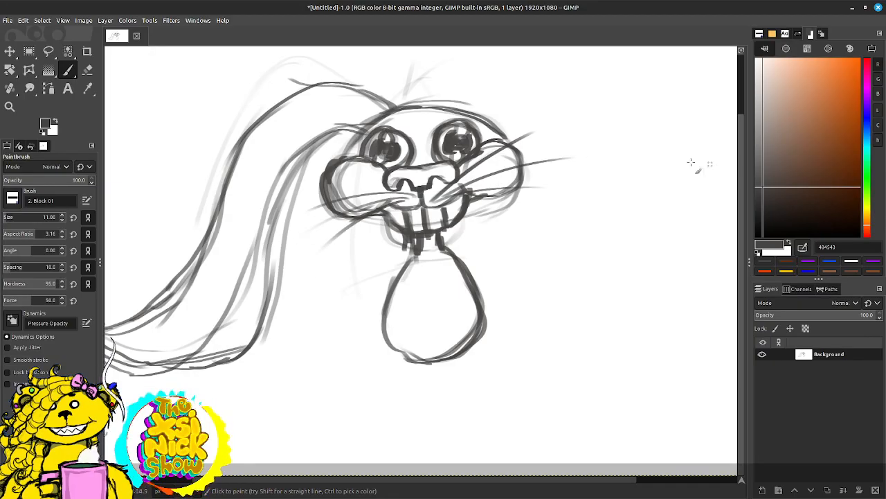
# Step: Sketch a rounded upright ear on top of the head, with a small curved bump above the right eye
pyautogui.moveTo(526, 225); pyautogui.dragTo(472, 269)
pyautogui.moveTo(371, 133)
pyautogui.mouseDown()
pyautogui.moveTo(416, 102)
pyautogui.moveTo(423, 144)
pyautogui.mouseUp()
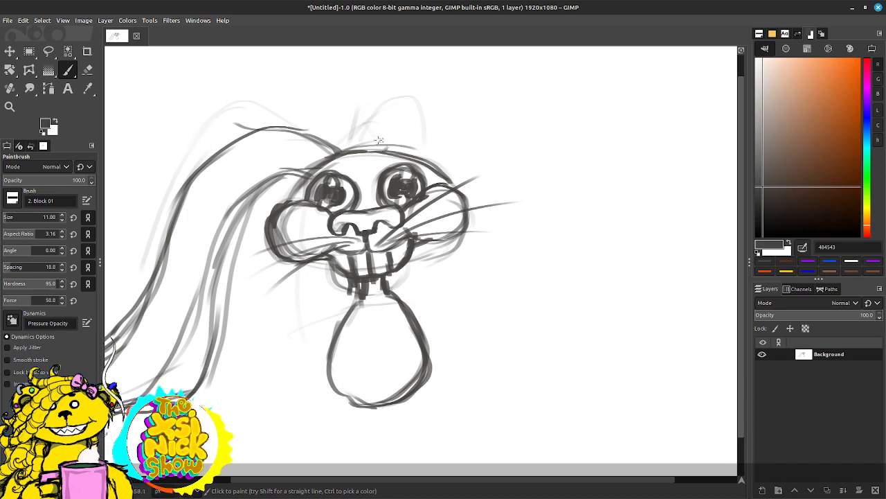
pyautogui.moveTo(354, 155)
pyautogui.mouseDown()
pyautogui.moveTo(355, 131)
pyautogui.moveTo(418, 161)
pyautogui.moveTo(402, 142)
pyautogui.moveTo(408, 156)
pyautogui.mouseUp()
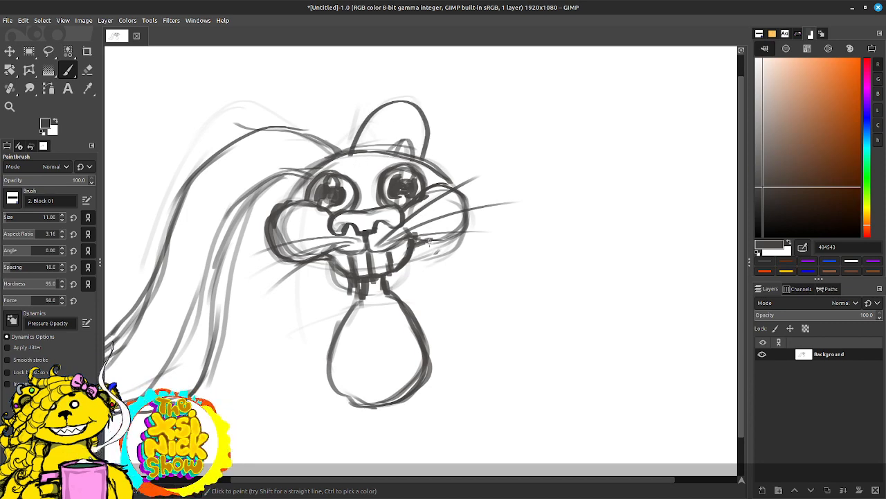
# Step: Sketch a second long lobe from beneath the left cheek and chin down to the drooping ear's end, and darken that ear's inner edge
pyautogui.moveTo(337, 280)
pyautogui.mouseDown()
pyautogui.moveTo(286, 363)
pyautogui.moveTo(335, 281)
pyautogui.moveTo(300, 333)
pyautogui.moveTo(314, 326)
pyautogui.moveTo(232, 388)
pyautogui.mouseUp()
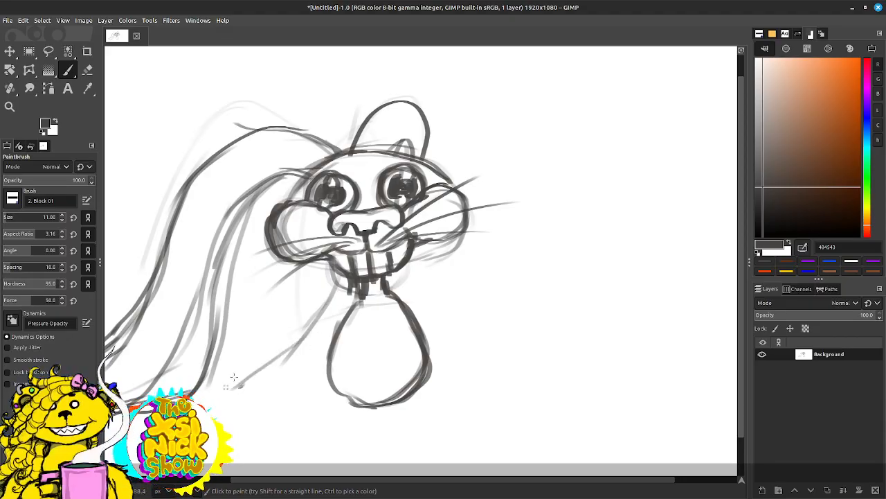
pyautogui.moveTo(414, 241); pyautogui.dragTo(462, 205)
pyautogui.moveTo(365, 221); pyautogui.dragTo(271, 309)
pyautogui.moveTo(349, 241); pyautogui.dragTo(284, 295)
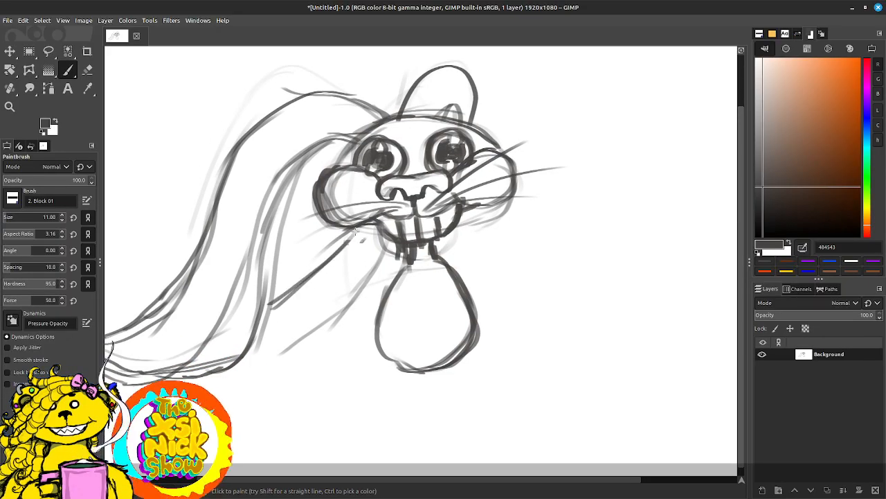
pyautogui.moveTo(362, 227); pyautogui.dragTo(250, 323)
pyautogui.moveTo(399, 247)
pyautogui.mouseDown()
pyautogui.moveTo(301, 349)
pyautogui.moveTo(245, 359)
pyautogui.moveTo(374, 297)
pyautogui.mouseUp()
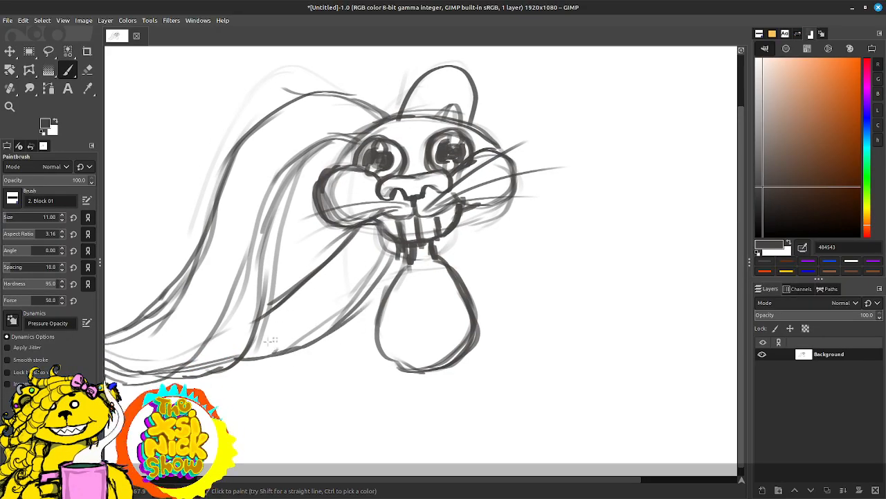
pyautogui.moveTo(260, 348)
pyautogui.mouseDown()
pyautogui.moveTo(357, 282)
pyautogui.moveTo(385, 224)
pyautogui.mouseUp()
pyautogui.moveTo(346, 330)
pyautogui.mouseDown()
pyautogui.moveTo(387, 239)
pyautogui.moveTo(460, 208)
pyautogui.moveTo(393, 285)
pyautogui.mouseUp()
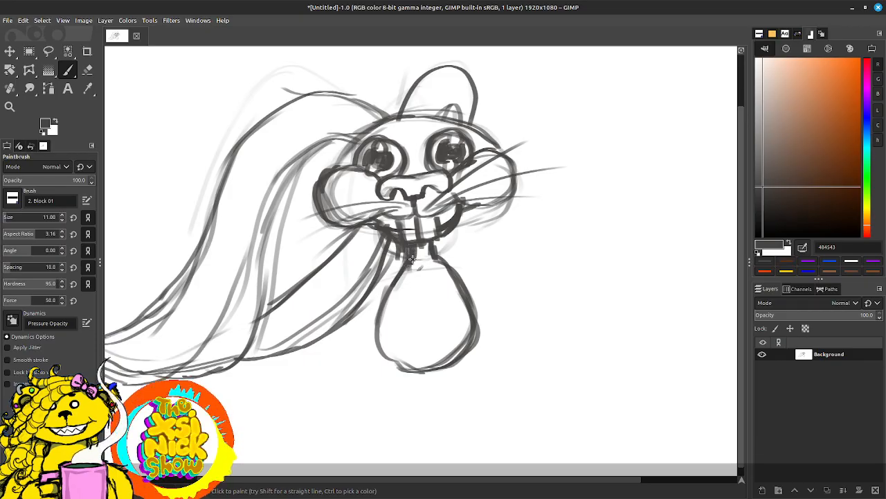
pyautogui.moveTo(284, 177); pyautogui.dragTo(260, 251)
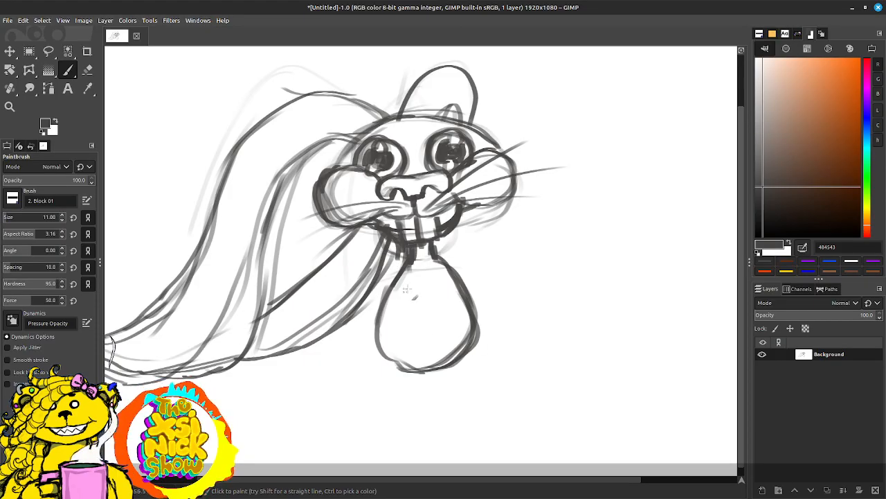
# Step: Darken the egg-shaped body's sides and top, and draw a curved line across its lower part
pyautogui.moveTo(436, 254)
pyautogui.mouseDown()
pyautogui.moveTo(392, 282)
pyautogui.moveTo(372, 338)
pyautogui.moveTo(404, 351)
pyautogui.moveTo(447, 343)
pyautogui.moveTo(467, 331)
pyautogui.moveTo(475, 286)
pyautogui.moveTo(476, 316)
pyautogui.moveTo(462, 339)
pyautogui.mouseUp()
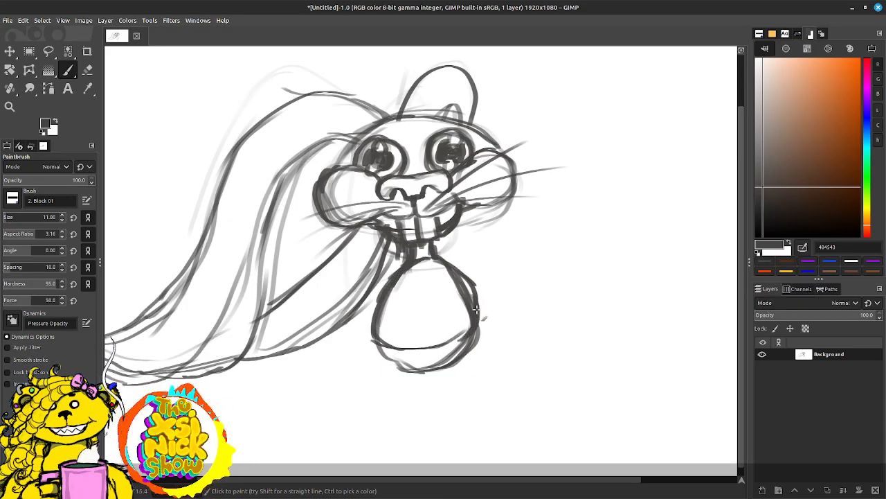
pyautogui.moveTo(452, 267)
pyautogui.mouseDown()
pyautogui.moveTo(479, 331)
pyautogui.moveTo(434, 346)
pyautogui.mouseUp()
pyautogui.moveTo(381, 332)
pyautogui.mouseDown()
pyautogui.moveTo(409, 344)
pyautogui.moveTo(462, 340)
pyautogui.mouseUp()
pyautogui.moveTo(473, 334); pyautogui.dragTo(481, 321)
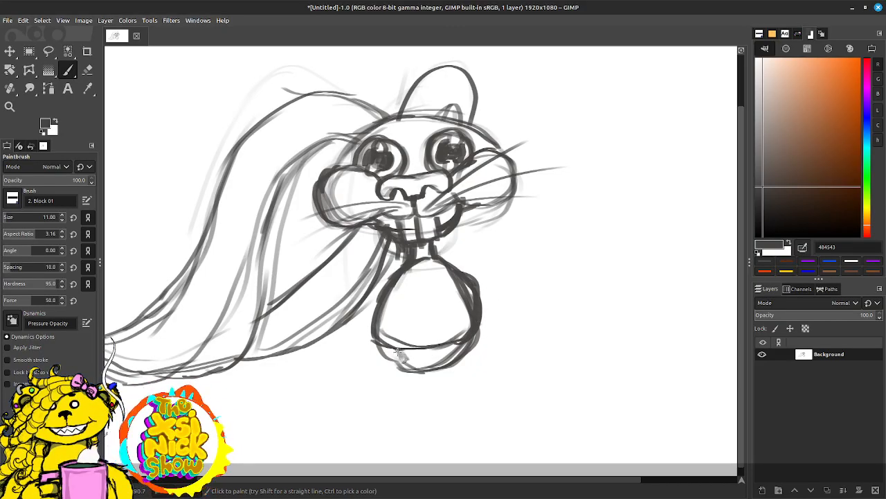
# Step: Sketch two small oval arms at the body's shoulders and two small oval legs angling outward beneath it
pyautogui.scroll(-3, 453, 233)
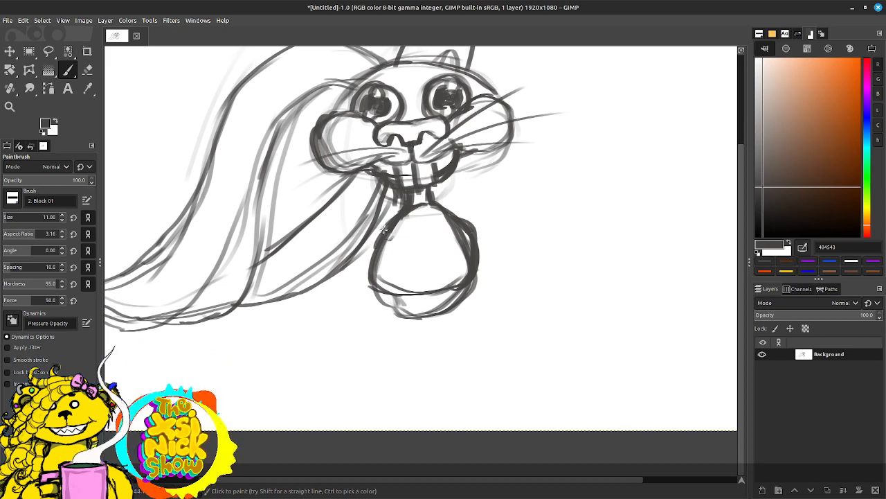
pyautogui.moveTo(382, 230)
pyautogui.mouseDown()
pyautogui.moveTo(347, 213)
pyautogui.moveTo(384, 237)
pyautogui.moveTo(339, 231)
pyautogui.moveTo(379, 219)
pyautogui.moveTo(324, 220)
pyautogui.mouseUp()
pyautogui.moveTo(457, 208)
pyautogui.mouseDown()
pyautogui.moveTo(497, 198)
pyautogui.moveTo(472, 228)
pyautogui.mouseUp()
pyautogui.moveTo(392, 294)
pyautogui.mouseDown()
pyautogui.moveTo(368, 326)
pyautogui.moveTo(420, 306)
pyautogui.moveTo(498, 316)
pyautogui.mouseUp()
pyautogui.moveTo(464, 280); pyautogui.dragTo(503, 323)
pyautogui.moveTo(457, 298); pyautogui.dragTo(497, 317)
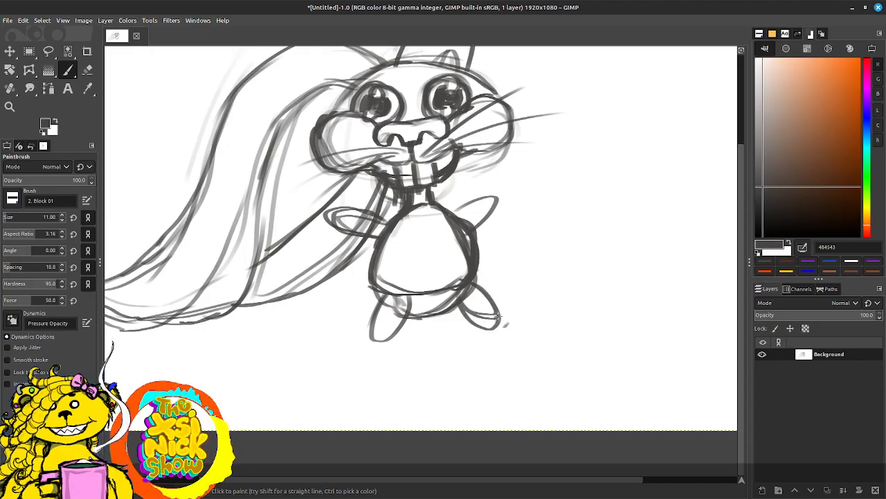
pyautogui.moveTo(494, 198); pyautogui.dragTo(465, 279)
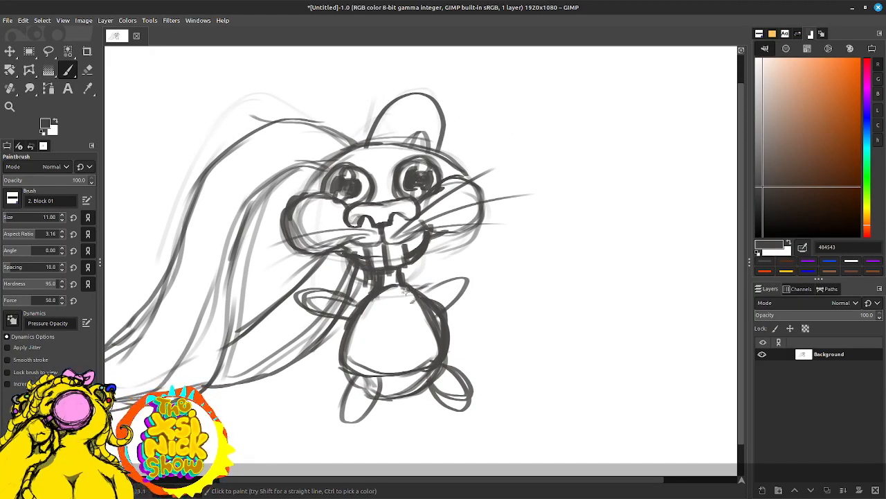
# Step: Darken the right arm and extend it with long diagonal strokes reaching up beside the right cheek
pyautogui.moveTo(408, 292); pyautogui.dragTo(448, 270)
pyautogui.moveTo(437, 307); pyautogui.dragTo(475, 281)
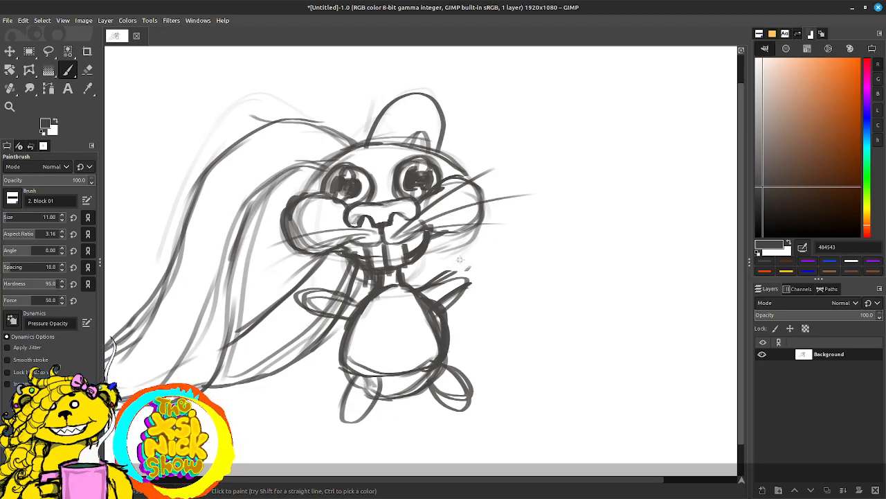
pyautogui.moveTo(449, 270)
pyautogui.mouseDown()
pyautogui.moveTo(497, 226)
pyautogui.moveTo(513, 225)
pyautogui.moveTo(503, 232)
pyautogui.mouseUp()
pyautogui.moveTo(450, 285); pyautogui.dragTo(513, 230)
pyautogui.moveTo(475, 270); pyautogui.dragTo(502, 242)
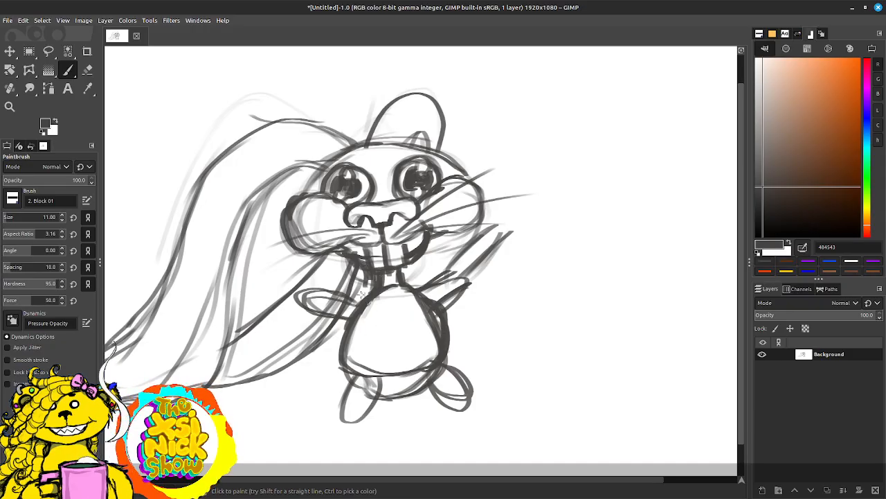
# Step: Darken the body's left side, draw a light curved waistline across the belly and add strokes at the left hip
pyautogui.moveTo(367, 294)
pyautogui.mouseDown()
pyautogui.moveTo(328, 330)
pyautogui.moveTo(340, 344)
pyautogui.moveTo(409, 339)
pyautogui.moveTo(345, 335)
pyautogui.mouseUp()
pyautogui.moveTo(349, 347); pyautogui.dragTo(391, 351)
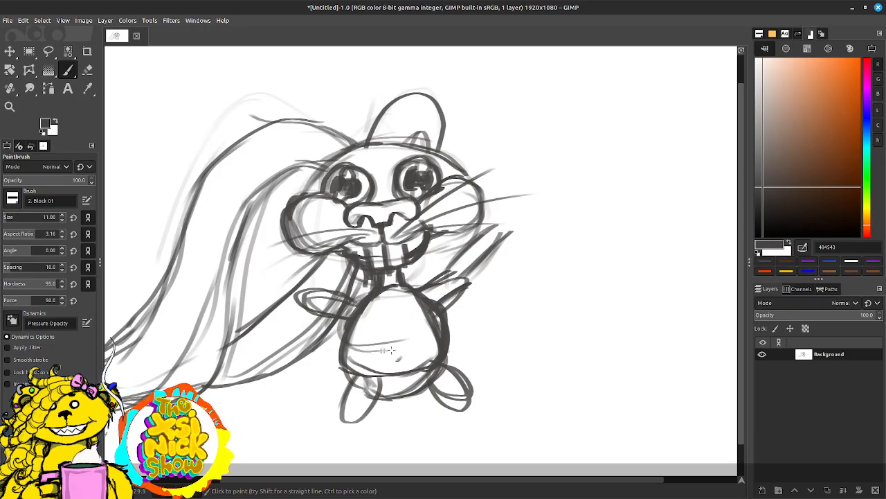
pyautogui.moveTo(440, 333)
pyautogui.mouseDown()
pyautogui.moveTo(406, 339)
pyautogui.moveTo(333, 393)
pyautogui.mouseUp()
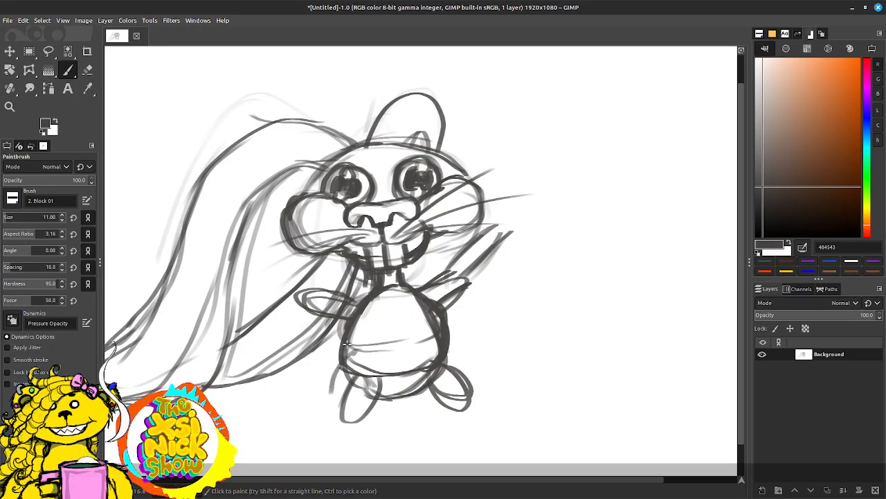
pyautogui.moveTo(346, 345); pyautogui.dragTo(335, 404)
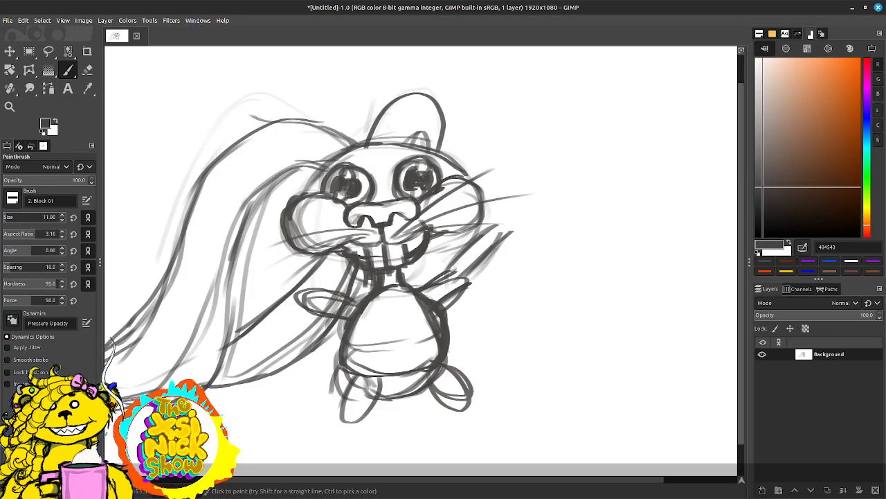
# Step: Draw longer leg lines below the body and a big rounded shoe with a curved toe cap on the left leg
pyautogui.scroll(-3, 426, 370)
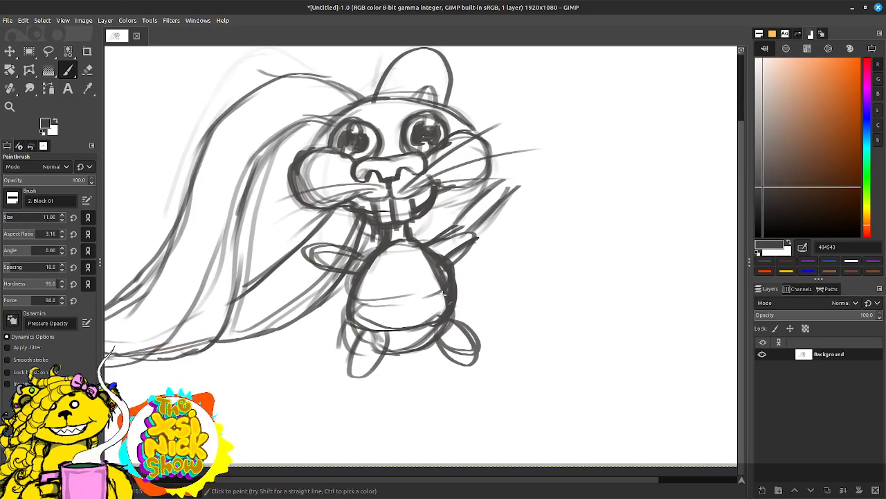
pyautogui.moveTo(370, 344)
pyautogui.mouseDown()
pyautogui.moveTo(373, 399)
pyautogui.moveTo(365, 407)
pyautogui.mouseUp()
pyautogui.moveTo(444, 332)
pyautogui.mouseDown()
pyautogui.moveTo(462, 407)
pyautogui.moveTo(453, 364)
pyautogui.moveTo(459, 384)
pyautogui.mouseUp()
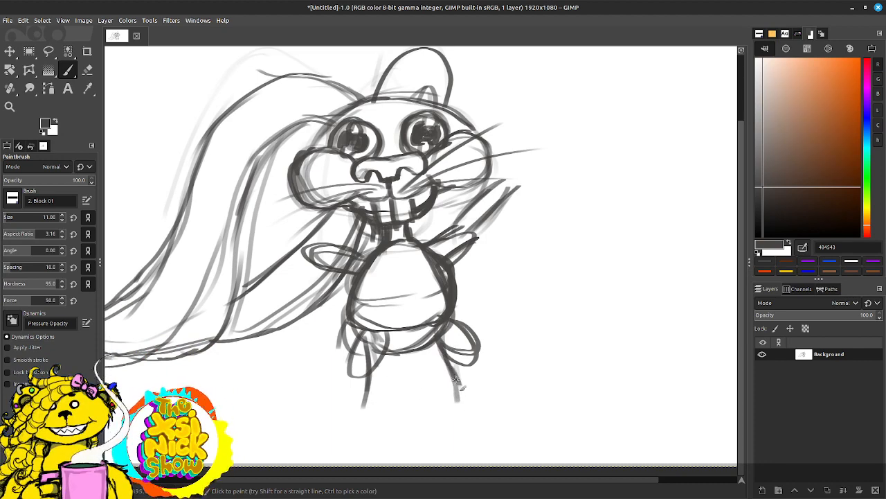
pyautogui.moveTo(390, 356)
pyautogui.mouseDown()
pyautogui.moveTo(472, 296)
pyautogui.moveTo(487, 319)
pyautogui.moveTo(487, 329)
pyautogui.moveTo(406, 322)
pyautogui.mouseUp()
pyautogui.moveTo(450, 302)
pyautogui.mouseDown()
pyautogui.moveTo(388, 320)
pyautogui.moveTo(313, 365)
pyautogui.mouseUp()
pyautogui.moveTo(416, 326)
pyautogui.mouseDown()
pyautogui.moveTo(324, 341)
pyautogui.moveTo(483, 376)
pyautogui.moveTo(497, 304)
pyautogui.moveTo(489, 356)
pyautogui.mouseUp()
pyautogui.moveTo(360, 379); pyautogui.dragTo(384, 399)
pyautogui.moveTo(329, 377)
pyautogui.mouseDown()
pyautogui.moveTo(328, 355)
pyautogui.moveTo(332, 405)
pyautogui.mouseUp()
# Step: Draw the right leg's inner line and a large shoe with a raised, rounded toe cap pointing outward
pyautogui.moveTo(511, 283); pyautogui.dragTo(503, 323)
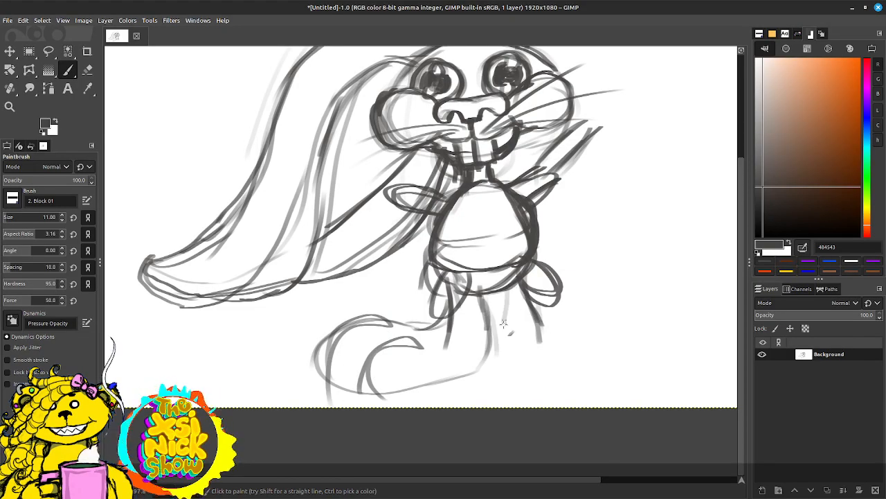
pyautogui.moveTo(507, 289)
pyautogui.mouseDown()
pyautogui.moveTo(521, 342)
pyautogui.moveTo(645, 290)
pyautogui.moveTo(664, 322)
pyautogui.mouseUp()
pyautogui.moveTo(524, 330)
pyautogui.mouseDown()
pyautogui.moveTo(532, 361)
pyautogui.moveTo(647, 354)
pyautogui.mouseUp()
pyautogui.moveTo(595, 345)
pyautogui.mouseDown()
pyautogui.moveTo(667, 334)
pyautogui.moveTo(591, 362)
pyautogui.mouseUp()
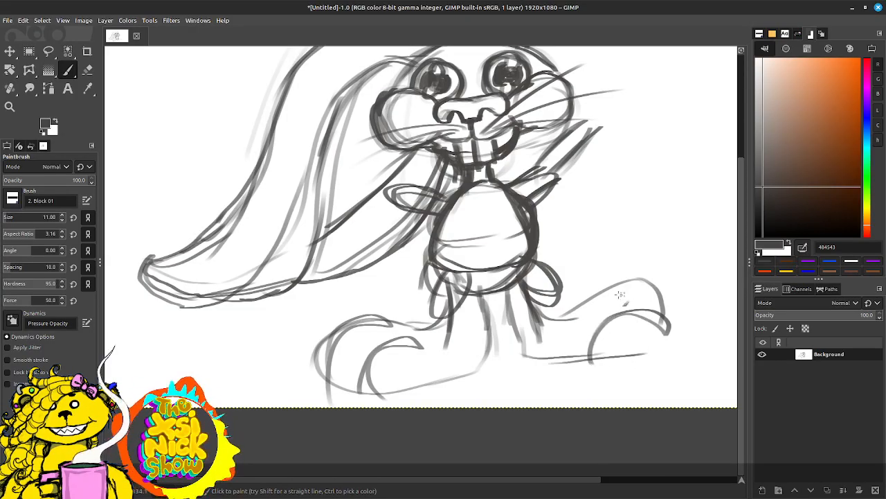
pyautogui.moveTo(601, 305)
pyautogui.mouseDown()
pyautogui.moveTo(662, 300)
pyautogui.moveTo(589, 327)
pyautogui.moveTo(558, 310)
pyautogui.mouseUp()
# Step: Darken the outlines of both large shoes, including their soles and toes, and reinforce the inner leg lines
pyautogui.moveTo(374, 323)
pyautogui.mouseDown()
pyautogui.moveTo(407, 335)
pyautogui.moveTo(346, 388)
pyautogui.moveTo(394, 380)
pyautogui.moveTo(454, 319)
pyautogui.mouseUp()
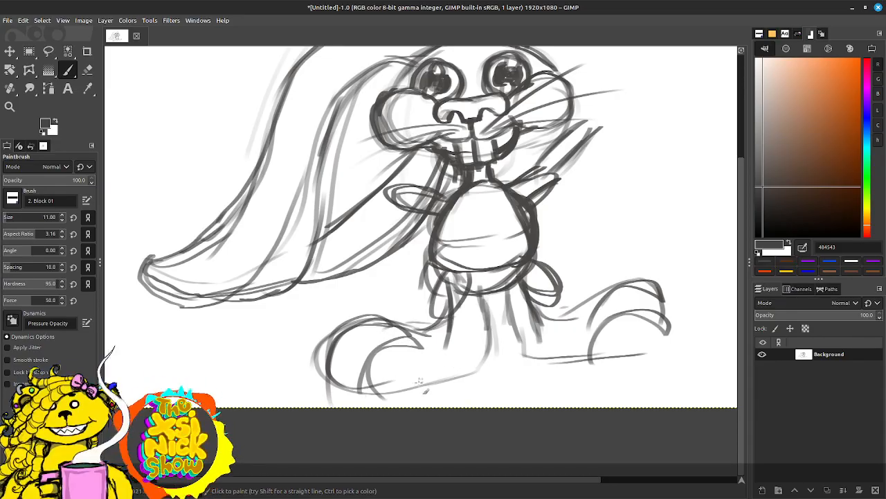
pyautogui.moveTo(420, 382)
pyautogui.mouseDown()
pyautogui.moveTo(490, 370)
pyautogui.moveTo(494, 346)
pyautogui.moveTo(489, 367)
pyautogui.mouseUp()
pyautogui.moveTo(480, 331)
pyautogui.mouseDown()
pyautogui.moveTo(493, 347)
pyautogui.moveTo(476, 289)
pyautogui.moveTo(516, 324)
pyautogui.moveTo(511, 354)
pyautogui.moveTo(553, 364)
pyautogui.moveTo(614, 337)
pyautogui.mouseUp()
pyautogui.moveTo(565, 319)
pyautogui.mouseDown()
pyautogui.moveTo(614, 281)
pyautogui.moveTo(660, 301)
pyautogui.moveTo(666, 324)
pyautogui.mouseUp()
pyautogui.moveTo(617, 315)
pyautogui.mouseDown()
pyautogui.moveTo(646, 303)
pyautogui.moveTo(670, 346)
pyautogui.mouseUp()
pyautogui.moveTo(618, 358); pyautogui.dragTo(670, 353)
pyautogui.moveTo(593, 297); pyautogui.dragTo(562, 356)
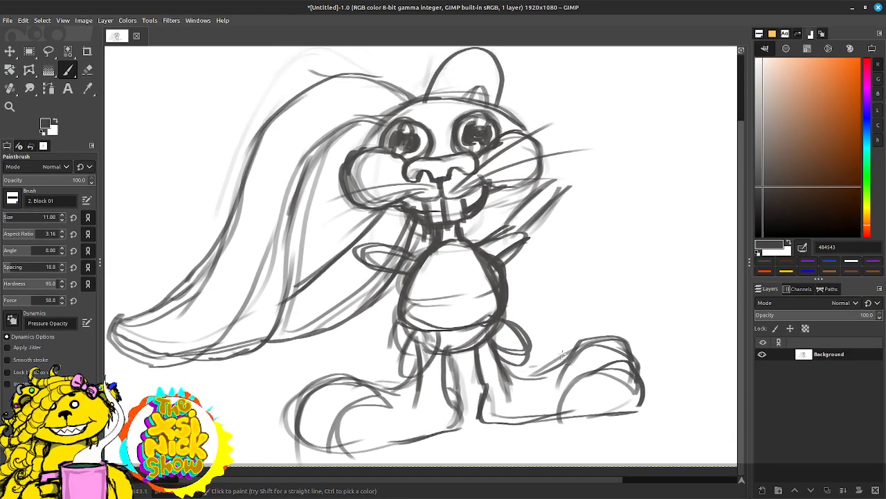
pyautogui.moveTo(419, 266); pyautogui.dragTo(414, 258)
pyautogui.moveTo(401, 260); pyautogui.dragTo(369, 295)
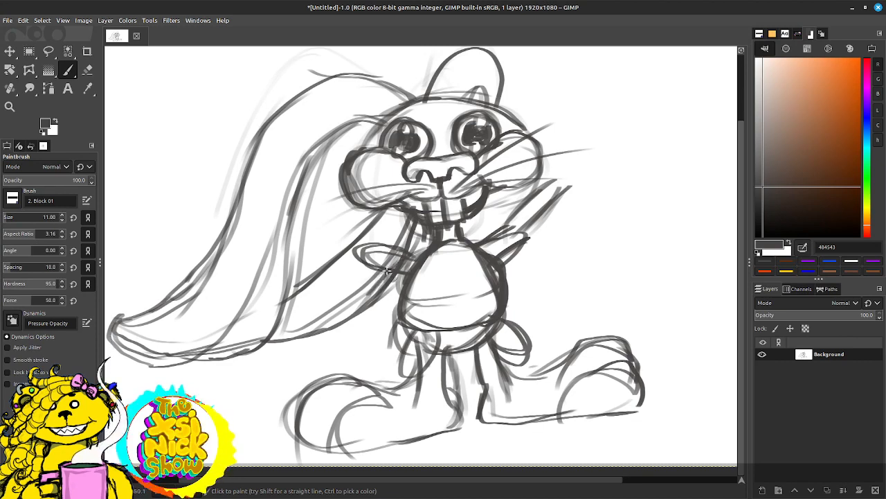
pyautogui.moveTo(410, 255)
pyautogui.mouseDown()
pyautogui.moveTo(359, 304)
pyautogui.moveTo(298, 343)
pyautogui.mouseUp()
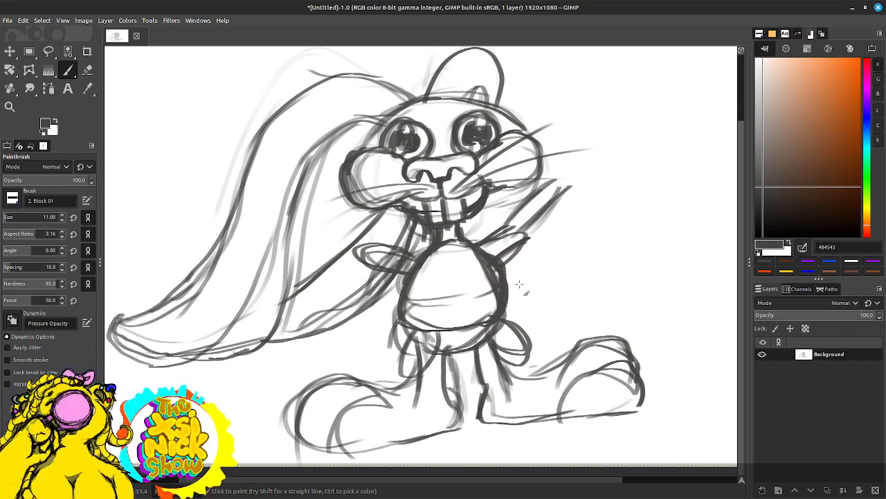
# Step: Erase both small arms, the raised forearm strokes and the small oval leg on the right using the Eraser
pyautogui.hotkey('shift', 'e')
pyautogui.press('d')
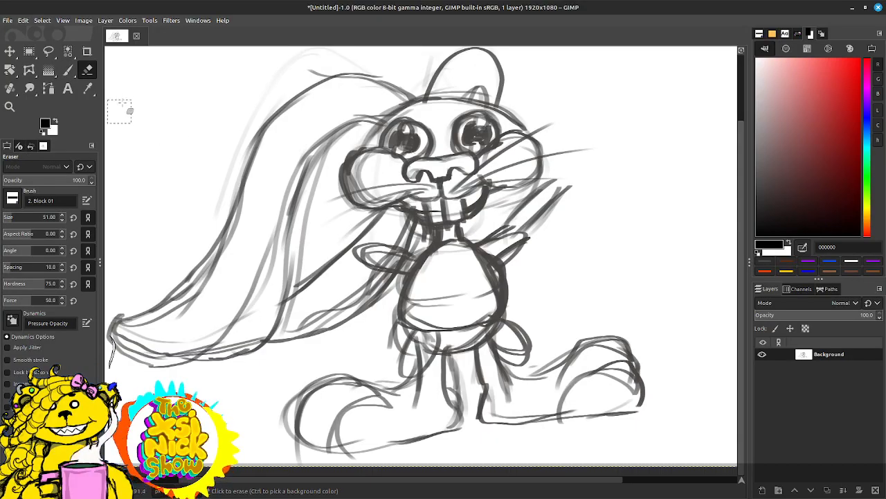
pyautogui.moveTo(552, 201)
pyautogui.mouseDown()
pyautogui.moveTo(540, 193)
pyautogui.moveTo(511, 252)
pyautogui.mouseUp()
pyautogui.moveTo(540, 333)
pyautogui.mouseDown()
pyautogui.moveTo(512, 341)
pyautogui.moveTo(520, 338)
pyautogui.moveTo(500, 334)
pyautogui.mouseUp()
pyautogui.moveTo(489, 253)
pyautogui.mouseDown()
pyautogui.moveTo(506, 266)
pyautogui.moveTo(495, 256)
pyautogui.moveTo(402, 266)
pyautogui.moveTo(361, 249)
pyautogui.moveTo(380, 303)
pyautogui.mouseUp()
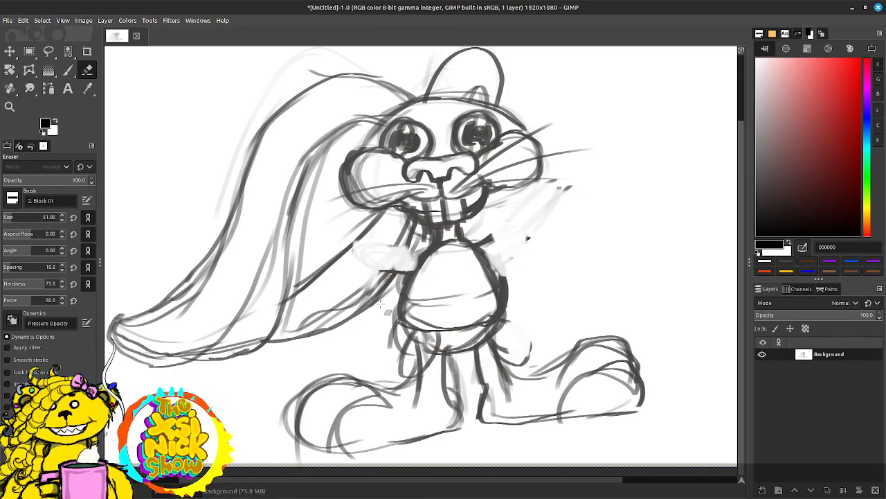
# Step: Paint a thick right arm curving out from the shoulder and bending back, with its hand resting on the hip
pyautogui.press('p')
pyautogui.keyDown('ctrl'); pyautogui.click(374, 199); pyautogui.keyUp('ctrl')
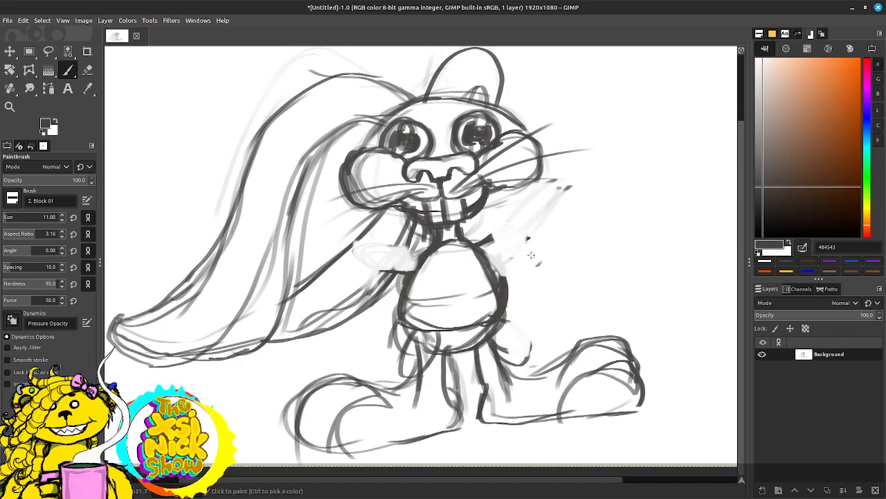
pyautogui.moveTo(477, 242); pyautogui.dragTo(532, 283)
pyautogui.moveTo(485, 247)
pyautogui.mouseDown()
pyautogui.moveTo(553, 259)
pyautogui.moveTo(561, 303)
pyautogui.moveTo(506, 325)
pyautogui.mouseUp()
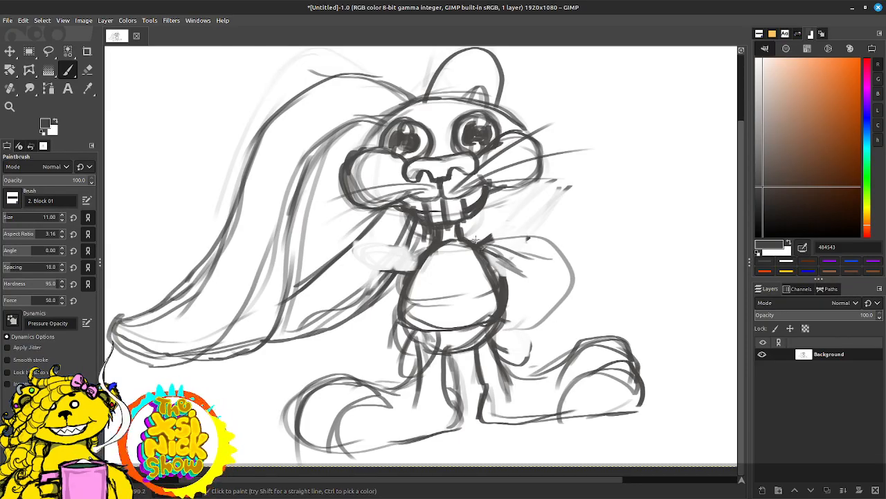
pyautogui.moveTo(475, 240)
pyautogui.mouseDown()
pyautogui.moveTo(556, 236)
pyautogui.moveTo(547, 303)
pyautogui.mouseUp()
pyautogui.moveTo(484, 254)
pyautogui.mouseDown()
pyautogui.moveTo(524, 246)
pyautogui.moveTo(548, 270)
pyautogui.moveTo(521, 296)
pyautogui.moveTo(536, 287)
pyautogui.moveTo(497, 280)
pyautogui.moveTo(509, 303)
pyautogui.moveTo(493, 284)
pyautogui.moveTo(502, 326)
pyautogui.moveTo(520, 336)
pyautogui.moveTo(554, 308)
pyautogui.mouseUp()
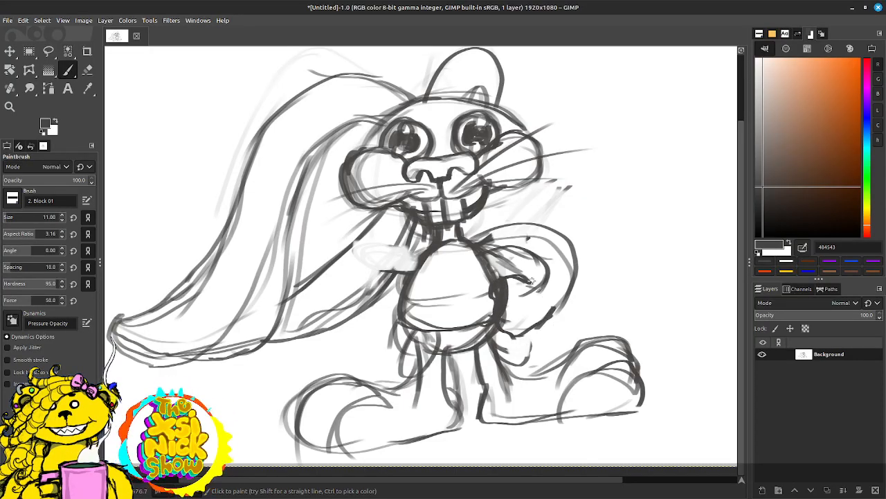
pyautogui.moveTo(530, 281)
pyautogui.mouseDown()
pyautogui.moveTo(557, 301)
pyautogui.moveTo(561, 319)
pyautogui.moveTo(554, 296)
pyautogui.mouseUp()
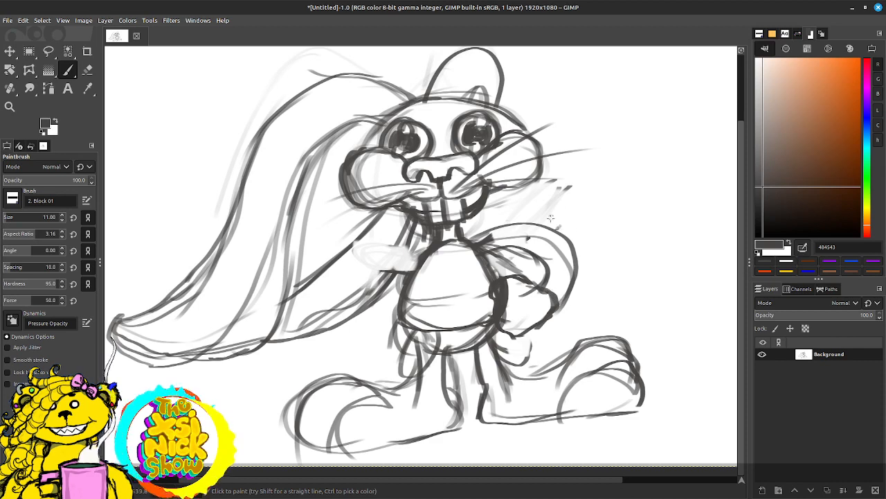
pyautogui.moveTo(483, 234)
pyautogui.mouseDown()
pyautogui.moveTo(463, 241)
pyautogui.moveTo(551, 229)
pyautogui.moveTo(547, 257)
pyautogui.mouseUp()
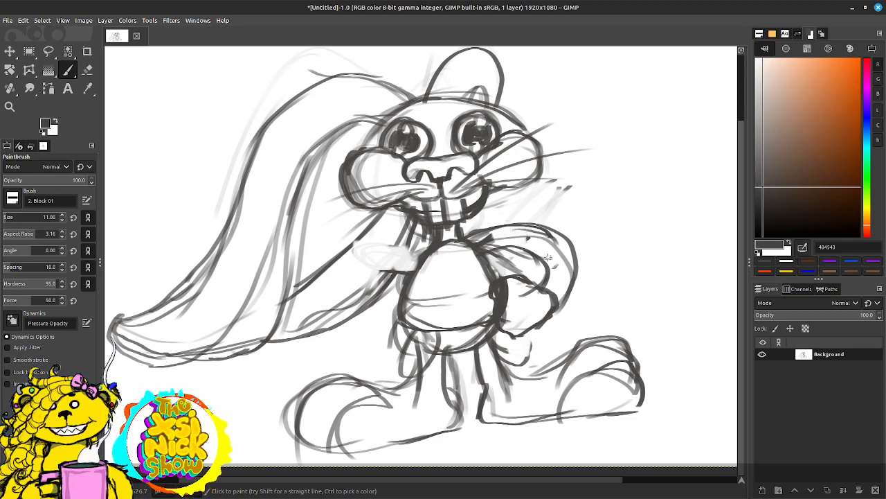
# Step: Draw a matching bent left arm with an angular hand at the hip, then darken its outline and the left hip
pyautogui.moveTo(415, 256)
pyautogui.mouseDown()
pyautogui.moveTo(367, 267)
pyautogui.moveTo(376, 250)
pyautogui.moveTo(333, 305)
pyautogui.moveTo(353, 326)
pyautogui.moveTo(380, 258)
pyautogui.moveTo(325, 280)
pyautogui.moveTo(386, 351)
pyautogui.mouseUp()
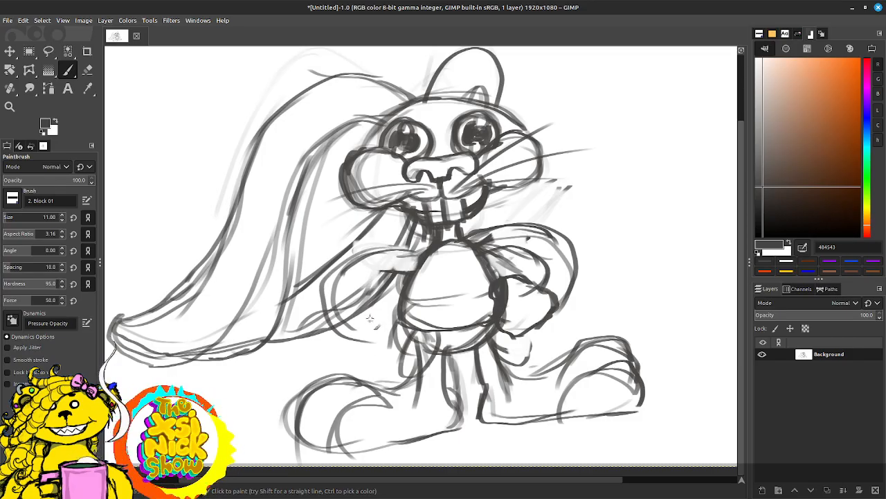
pyautogui.moveTo(370, 318)
pyautogui.mouseDown()
pyautogui.moveTo(364, 302)
pyautogui.moveTo(400, 302)
pyautogui.moveTo(370, 296)
pyautogui.moveTo(408, 309)
pyautogui.moveTo(367, 320)
pyautogui.moveTo(369, 334)
pyautogui.moveTo(358, 313)
pyautogui.mouseUp()
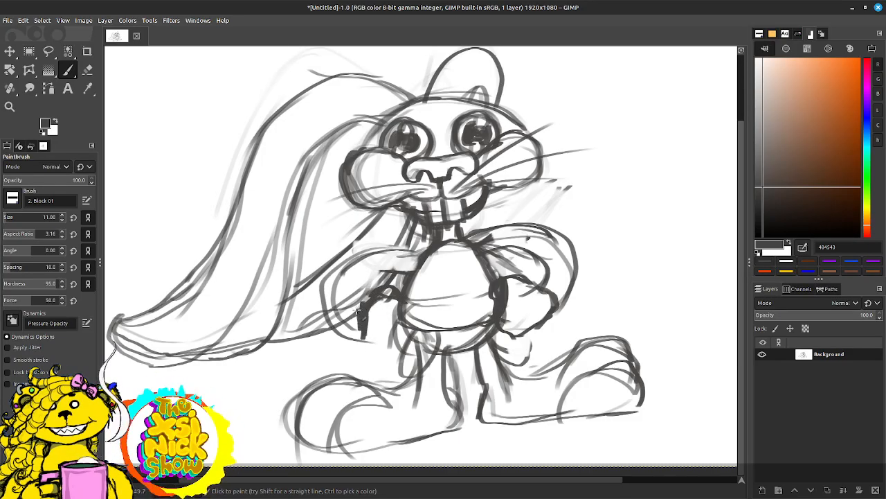
pyautogui.moveTo(372, 352)
pyautogui.mouseDown()
pyautogui.moveTo(389, 363)
pyautogui.moveTo(407, 346)
pyautogui.moveTo(377, 356)
pyautogui.moveTo(377, 345)
pyautogui.mouseUp()
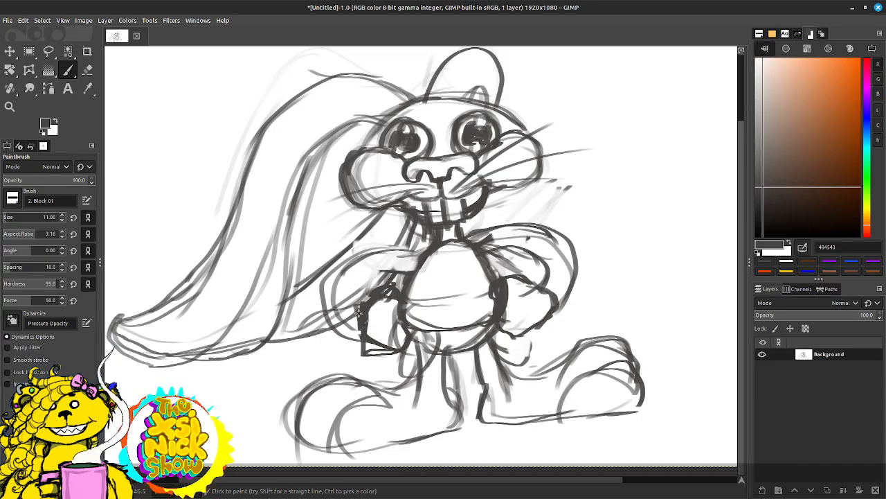
pyautogui.moveTo(360, 313)
pyautogui.mouseDown()
pyautogui.moveTo(335, 288)
pyautogui.moveTo(348, 288)
pyautogui.moveTo(346, 279)
pyautogui.moveTo(341, 302)
pyautogui.moveTo(390, 266)
pyautogui.moveTo(421, 264)
pyautogui.moveTo(413, 250)
pyautogui.moveTo(352, 253)
pyautogui.moveTo(323, 293)
pyautogui.moveTo(390, 257)
pyautogui.mouseUp()
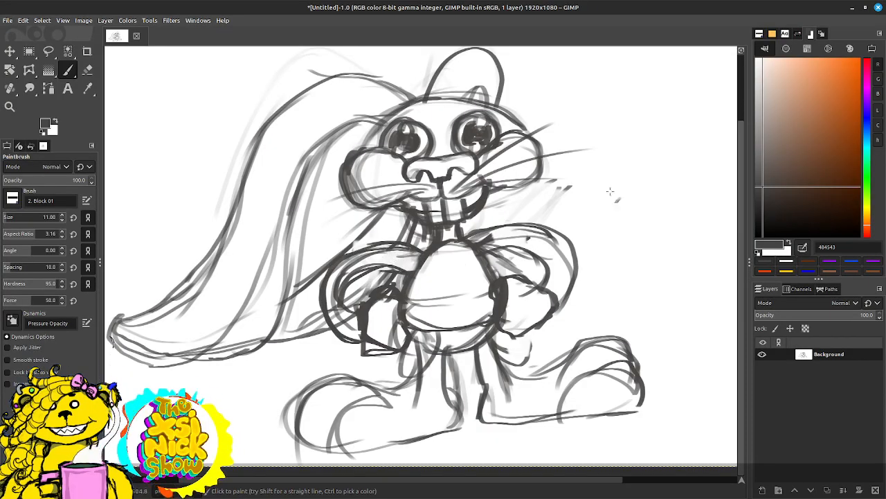
pyautogui.moveTo(396, 304)
pyautogui.mouseDown()
pyautogui.moveTo(420, 356)
pyautogui.moveTo(417, 384)
pyautogui.moveTo(398, 397)
pyautogui.mouseUp()
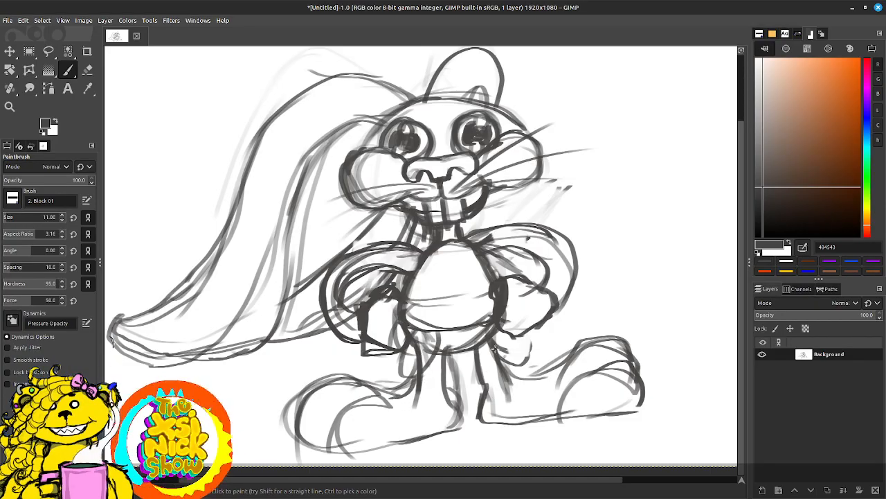
# Step: Draw a larger, darker inner curve in the upright ear and add strokes along the drooping ear's inner edge
pyautogui.moveTo(475, 203); pyautogui.dragTo(423, 248)
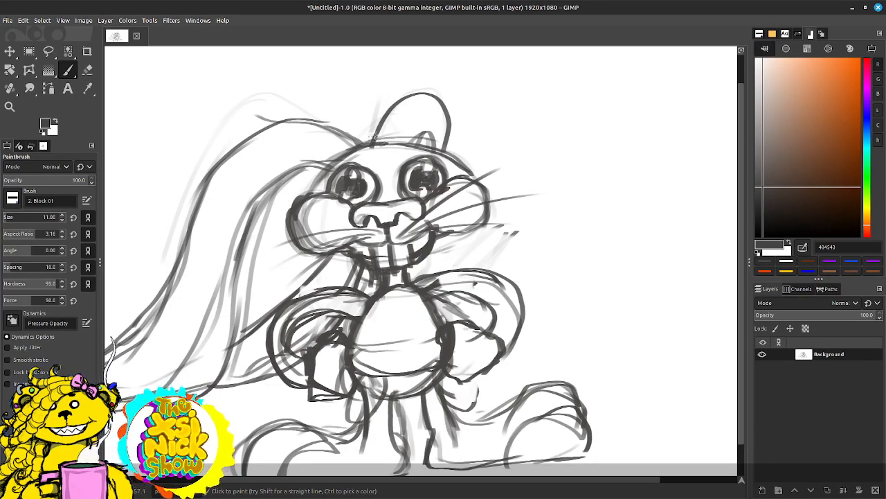
pyautogui.moveTo(376, 137)
pyautogui.mouseDown()
pyautogui.moveTo(367, 130)
pyautogui.moveTo(415, 126)
pyautogui.moveTo(443, 139)
pyautogui.moveTo(440, 162)
pyautogui.moveTo(563, 54)
pyautogui.mouseUp()
pyautogui.scroll(-1, 487, 158)
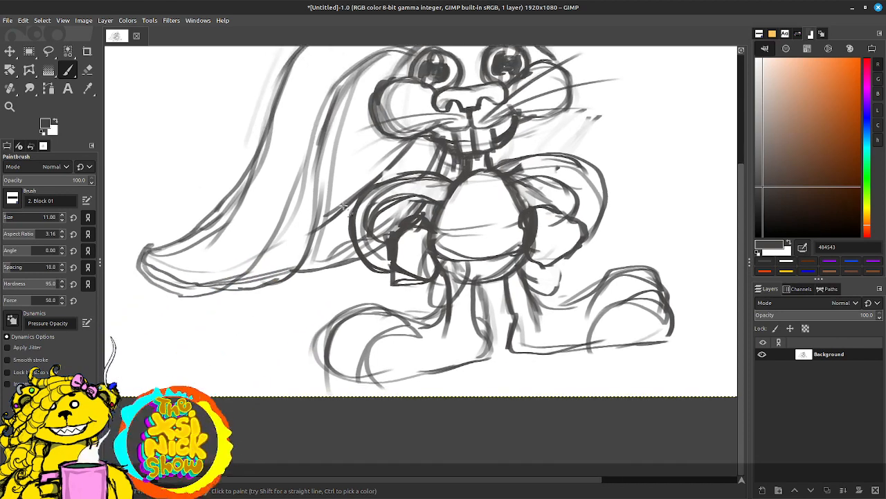
pyautogui.moveTo(350, 73); pyautogui.dragTo(321, 225)
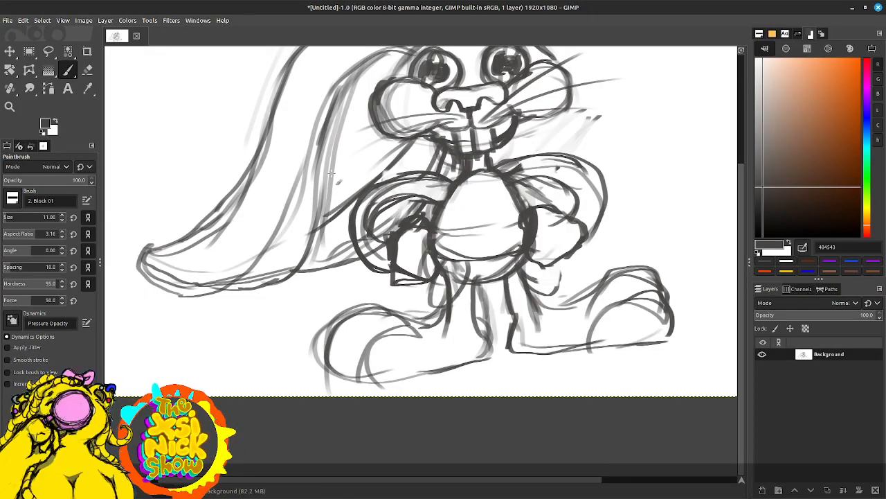
pyautogui.moveTo(513, 171)
pyautogui.mouseDown()
pyautogui.moveTo(491, 290)
pyautogui.moveTo(453, 291)
pyautogui.mouseUp()
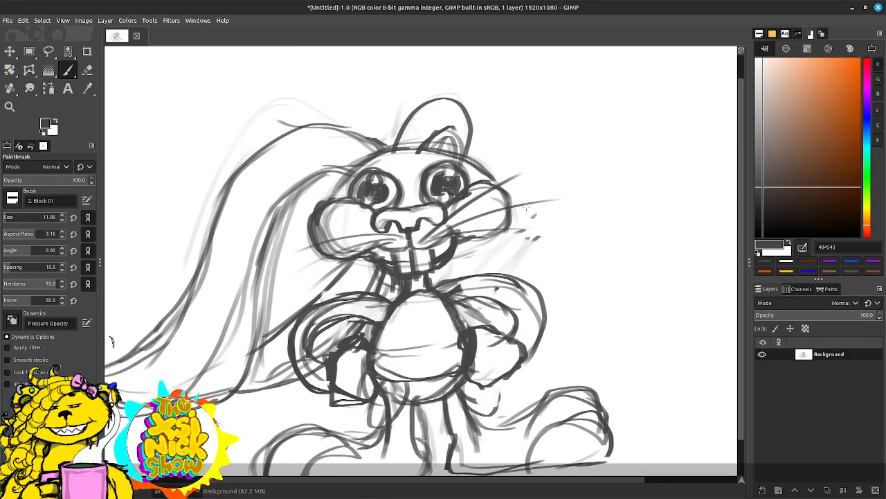
# Step: Darken the head's outline across the crown and down both sides to the cheeks
pyautogui.scroll(-3, 528, 205)
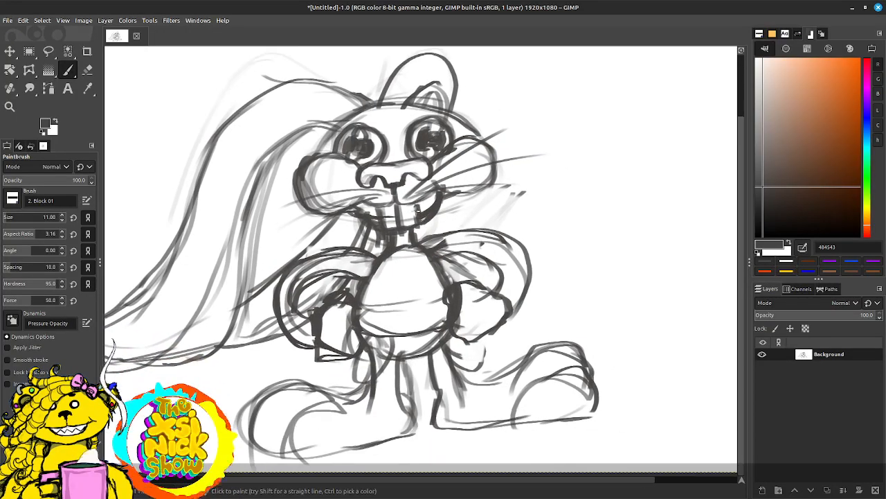
pyautogui.scroll(4, 417, 141)
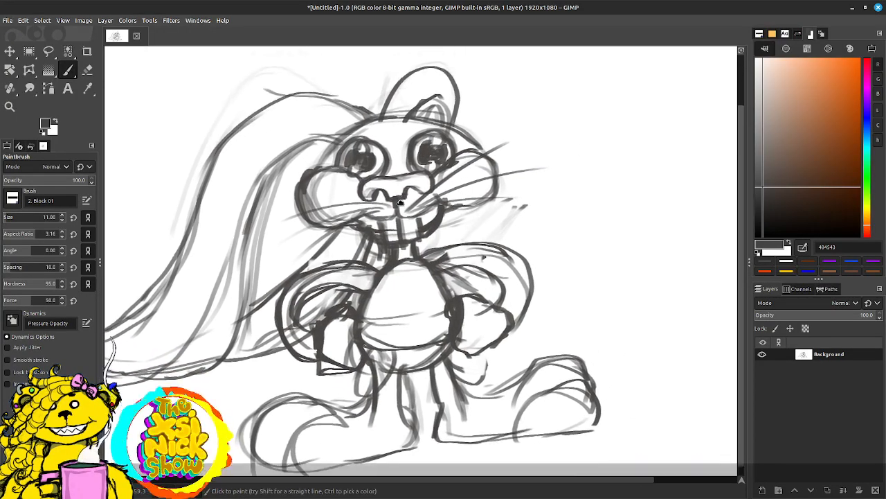
pyautogui.moveTo(327, 205)
pyautogui.mouseDown()
pyautogui.moveTo(357, 168)
pyautogui.moveTo(343, 178)
pyautogui.moveTo(370, 165)
pyautogui.moveTo(327, 182)
pyautogui.moveTo(398, 163)
pyautogui.moveTo(370, 165)
pyautogui.moveTo(400, 164)
pyautogui.moveTo(453, 188)
pyautogui.moveTo(447, 182)
pyautogui.moveTo(454, 199)
pyautogui.moveTo(428, 162)
pyautogui.moveTo(371, 161)
pyautogui.moveTo(434, 182)
pyautogui.mouseUp()
pyautogui.moveTo(464, 136); pyautogui.dragTo(467, 201)
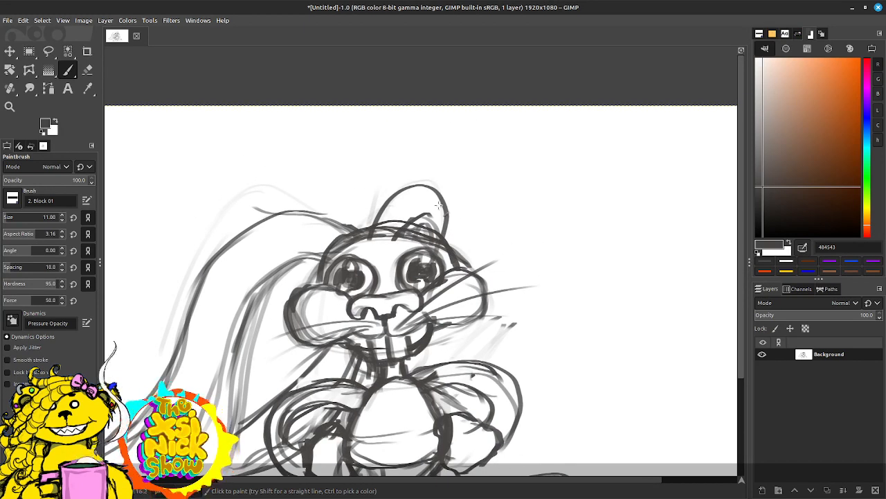
# Step: Paint spiky, pointed strokes rising from the crown around the upright ear
pyautogui.moveTo(354, 225); pyautogui.dragTo(424, 147)
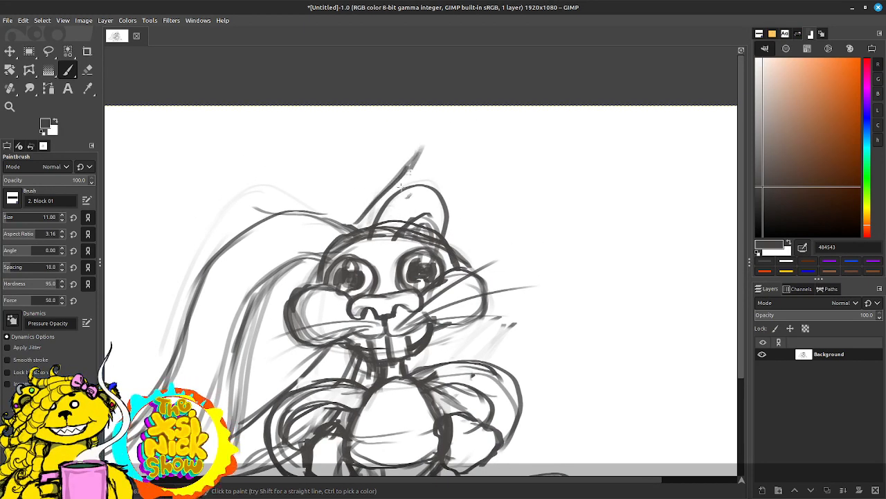
pyautogui.moveTo(400, 185)
pyautogui.mouseDown()
pyautogui.moveTo(451, 146)
pyautogui.moveTo(407, 228)
pyautogui.moveTo(477, 180)
pyautogui.moveTo(406, 255)
pyautogui.moveTo(451, 222)
pyautogui.mouseUp()
pyautogui.moveTo(356, 223)
pyautogui.mouseDown()
pyautogui.moveTo(389, 178)
pyautogui.moveTo(384, 212)
pyautogui.mouseUp()
pyautogui.moveTo(385, 212)
pyautogui.mouseDown()
pyautogui.moveTo(455, 138)
pyautogui.moveTo(387, 278)
pyautogui.moveTo(370, 231)
pyautogui.moveTo(402, 249)
pyautogui.moveTo(417, 240)
pyautogui.mouseUp()
pyautogui.moveTo(437, 225)
pyautogui.mouseDown()
pyautogui.moveTo(465, 193)
pyautogui.moveTo(439, 205)
pyautogui.moveTo(485, 109)
pyautogui.mouseUp()
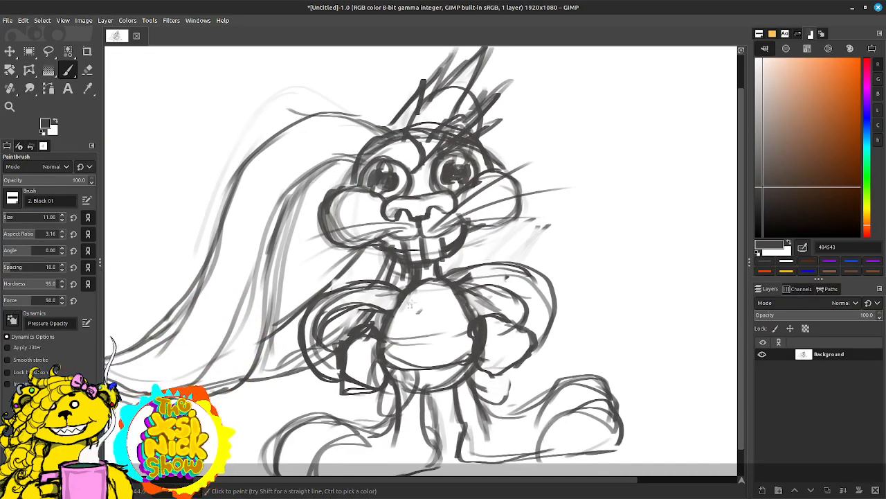
# Step: Darken the head's edge beside the right eye and add diagonal strokes below the right cheek and beside the left hip
pyautogui.moveTo(411, 305); pyautogui.dragTo(426, 262)
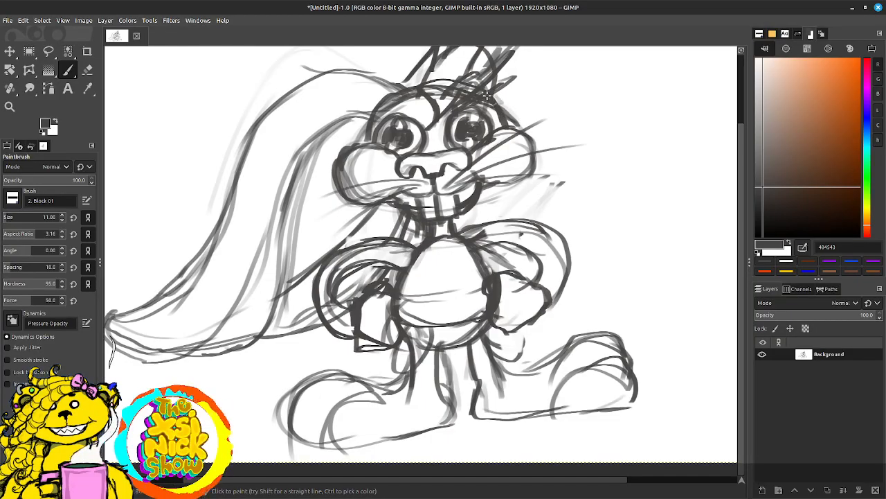
pyautogui.moveTo(487, 95)
pyautogui.mouseDown()
pyautogui.moveTo(513, 99)
pyautogui.moveTo(519, 130)
pyautogui.mouseUp()
pyautogui.moveTo(511, 189)
pyautogui.mouseDown()
pyautogui.moveTo(495, 228)
pyautogui.moveTo(484, 219)
pyautogui.mouseUp()
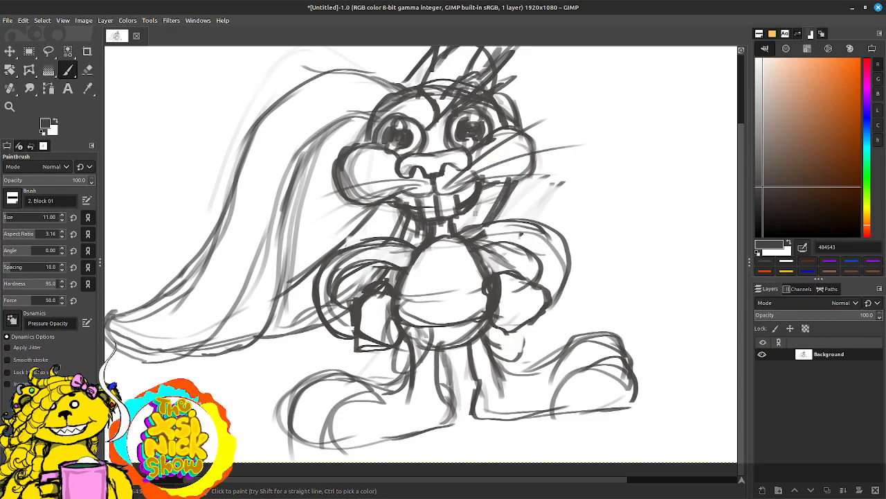
pyautogui.moveTo(338, 339); pyautogui.dragTo(279, 379)
pyautogui.moveTo(464, 211); pyautogui.dragTo(452, 213)
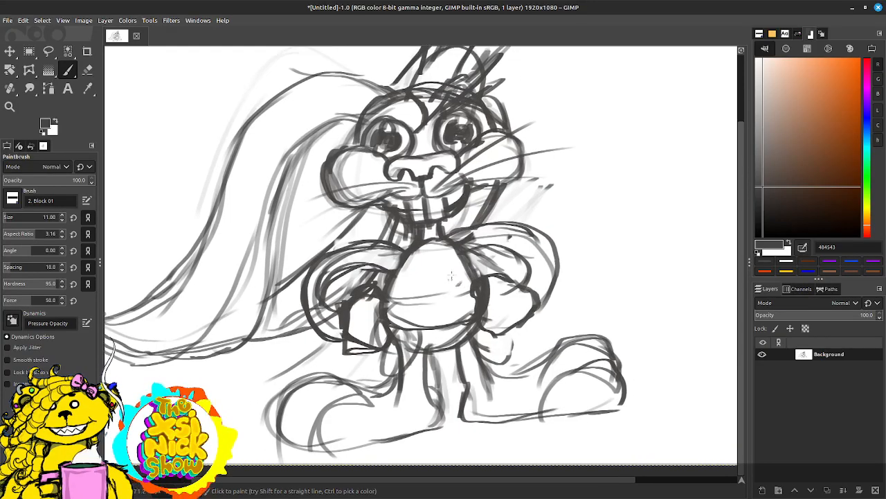
# Step: Paint long, dark curves extending the left drooping ear downward past its old tip toward the canvas's lower edge
pyautogui.moveTo(343, 318); pyautogui.dragTo(381, 303)
pyautogui.moveTo(335, 156)
pyautogui.mouseDown()
pyautogui.moveTo(299, 251)
pyautogui.moveTo(254, 398)
pyautogui.mouseUp()
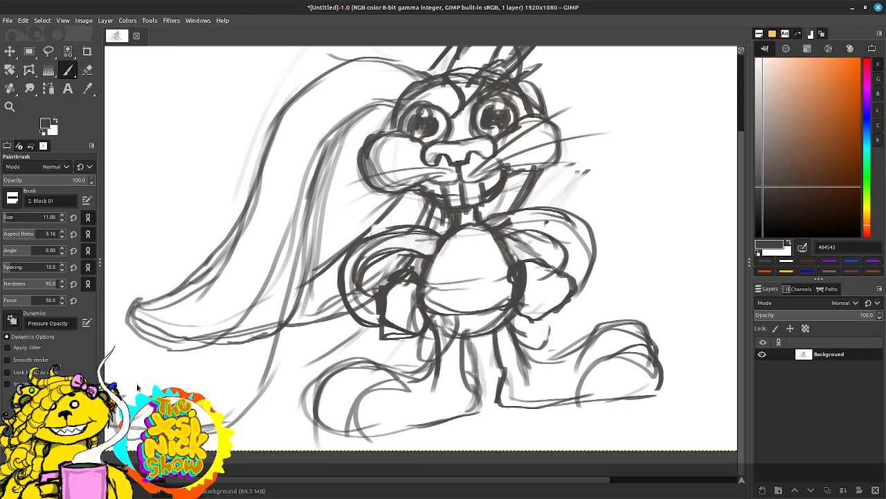
pyautogui.moveTo(211, 353)
pyautogui.mouseDown()
pyautogui.moveTo(239, 315)
pyautogui.moveTo(260, 191)
pyautogui.moveTo(312, 104)
pyautogui.mouseUp()
pyautogui.moveTo(334, 202)
pyautogui.mouseDown()
pyautogui.moveTo(307, 332)
pyautogui.moveTo(270, 398)
pyautogui.mouseUp()
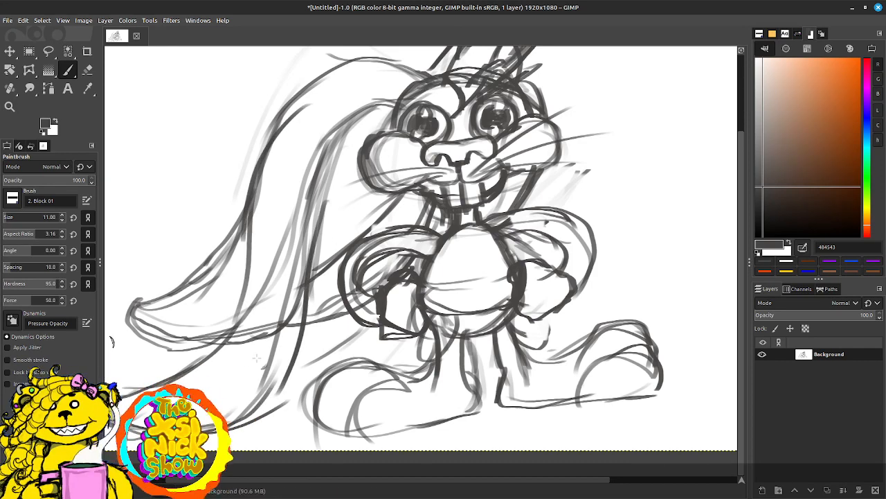
# Step: Erase the left drooping ear's old flared tip and the stray lines between that ear and the left arm
pyautogui.hotkey('shift', 'e')
pyautogui.press('d')
pyautogui.moveTo(204, 264)
pyautogui.mouseDown()
pyautogui.moveTo(184, 253)
pyautogui.moveTo(131, 306)
pyautogui.mouseUp()
pyautogui.moveTo(180, 283)
pyautogui.mouseDown()
pyautogui.moveTo(194, 326)
pyautogui.moveTo(236, 216)
pyautogui.moveTo(213, 309)
pyautogui.moveTo(170, 347)
pyautogui.moveTo(206, 347)
pyautogui.moveTo(173, 289)
pyautogui.moveTo(187, 309)
pyautogui.moveTo(164, 313)
pyautogui.mouseUp()
pyautogui.moveTo(325, 183)
pyautogui.mouseDown()
pyautogui.moveTo(286, 252)
pyautogui.moveTo(262, 346)
pyautogui.mouseUp()
pyautogui.moveTo(327, 241)
pyautogui.mouseDown()
pyautogui.moveTo(325, 312)
pyautogui.moveTo(343, 338)
pyautogui.moveTo(336, 356)
pyautogui.moveTo(311, 316)
pyautogui.mouseUp()
pyautogui.hotkey('ctrl', 'z')
pyautogui.hotkey('ctrl', 'z')
pyautogui.hotkey('ctrl', 'z')
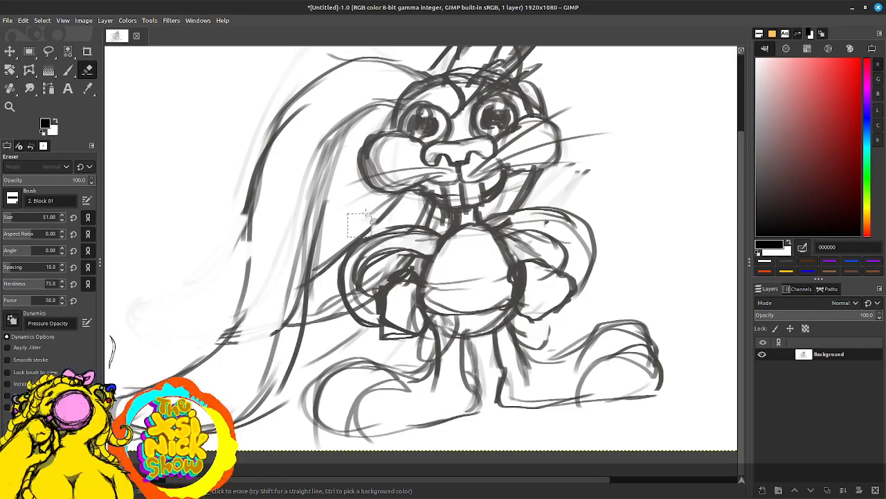
pyautogui.moveTo(370, 227)
pyautogui.mouseDown()
pyautogui.moveTo(376, 213)
pyautogui.moveTo(335, 251)
pyautogui.moveTo(318, 301)
pyautogui.moveTo(329, 329)
pyautogui.moveTo(343, 316)
pyautogui.moveTo(336, 303)
pyautogui.mouseUp()
pyautogui.moveTo(391, 218); pyautogui.dragTo(422, 219)
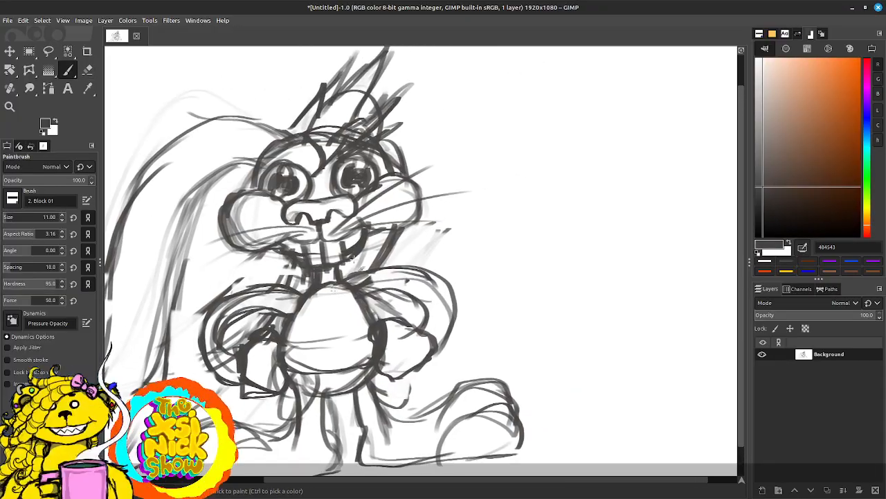
# Step: Sketch a large outline for the right ear, arching out from the head and closed off by a diagonal line
pyautogui.moveTo(437, 116)
pyautogui.mouseDown()
pyautogui.moveTo(450, 114)
pyautogui.moveTo(500, 147)
pyautogui.moveTo(532, 188)
pyautogui.mouseUp()
pyautogui.moveTo(503, 119); pyautogui.dragTo(440, 216)
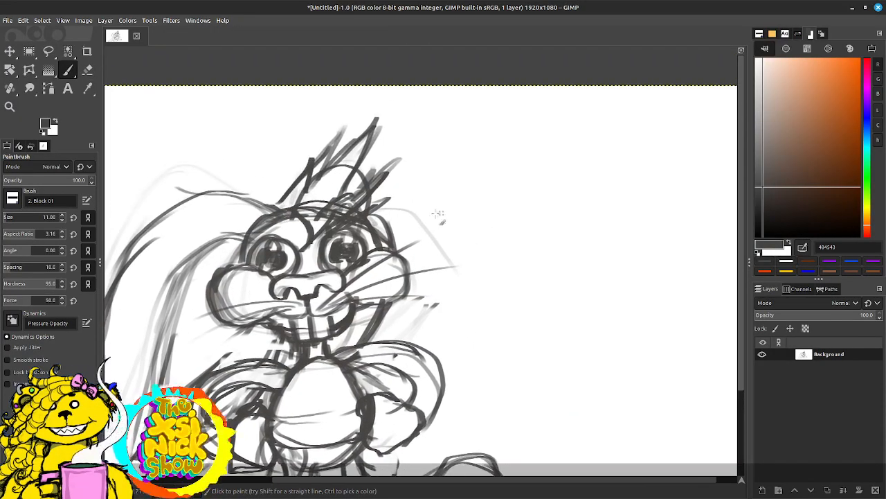
pyautogui.moveTo(372, 213)
pyautogui.mouseDown()
pyautogui.moveTo(410, 191)
pyautogui.moveTo(573, 247)
pyautogui.mouseUp()
pyautogui.moveTo(391, 243); pyautogui.dragTo(478, 284)
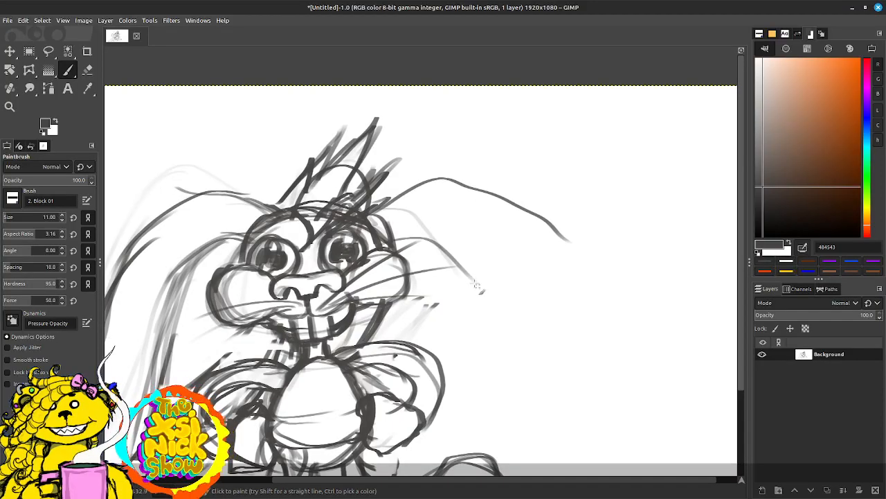
pyautogui.moveTo(538, 221); pyautogui.dragTo(450, 302)
pyautogui.moveTo(494, 257); pyautogui.dragTo(547, 214)
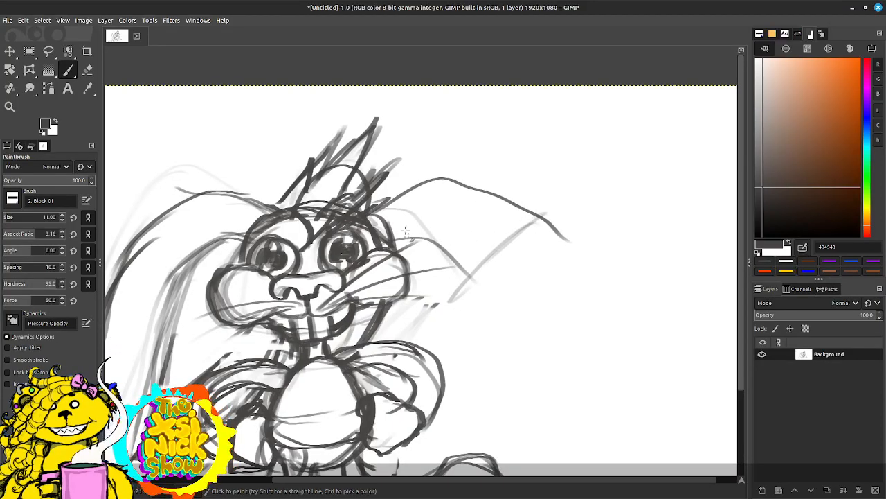
# Step: Redraw the right ear as a shorter, downward-bent shape with darker edges and a jagged, torn end
pyautogui.moveTo(412, 186); pyautogui.dragTo(365, 214)
pyautogui.moveTo(329, 240)
pyautogui.mouseDown()
pyautogui.moveTo(381, 222)
pyautogui.moveTo(459, 332)
pyautogui.mouseUp()
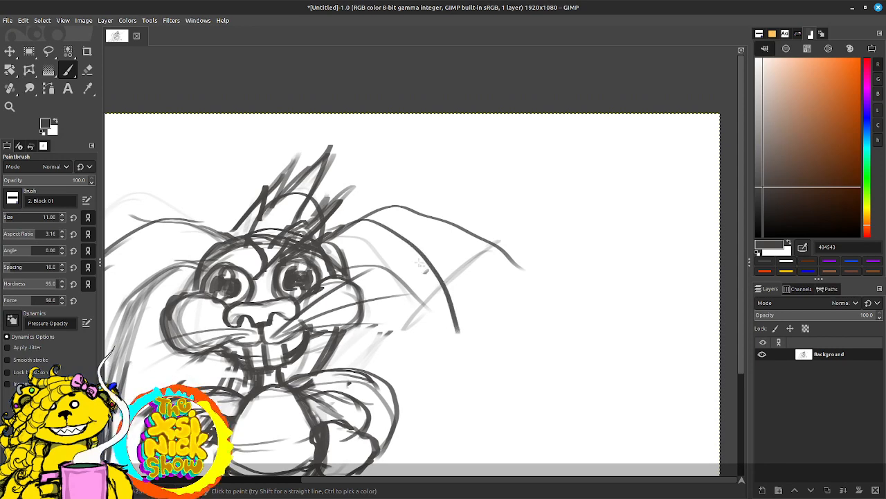
pyautogui.moveTo(313, 242)
pyautogui.mouseDown()
pyautogui.moveTo(367, 226)
pyautogui.moveTo(404, 257)
pyautogui.mouseUp()
pyautogui.moveTo(335, 268)
pyautogui.mouseDown()
pyautogui.moveTo(411, 313)
pyautogui.moveTo(427, 367)
pyautogui.moveTo(471, 333)
pyautogui.mouseUp()
pyautogui.click(422, 321)
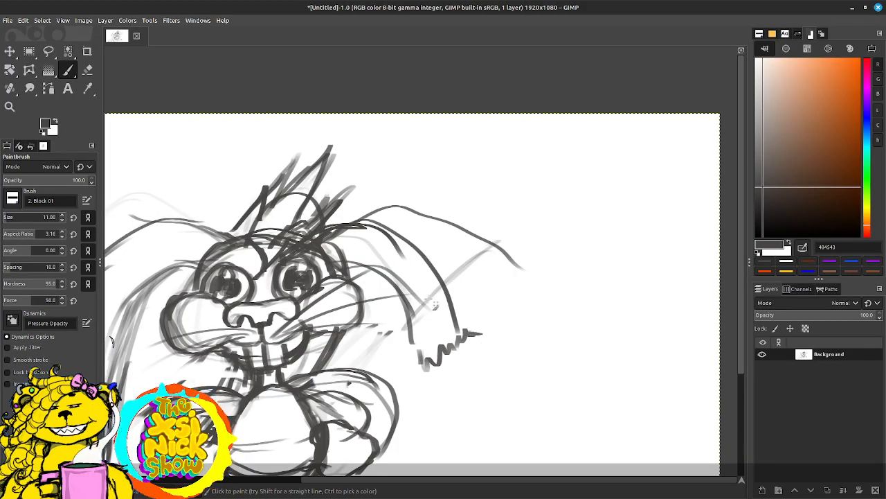
pyautogui.moveTo(345, 259)
pyautogui.mouseDown()
pyautogui.moveTo(380, 289)
pyautogui.moveTo(398, 351)
pyautogui.moveTo(423, 356)
pyautogui.moveTo(433, 369)
pyautogui.moveTo(418, 358)
pyautogui.mouseUp()
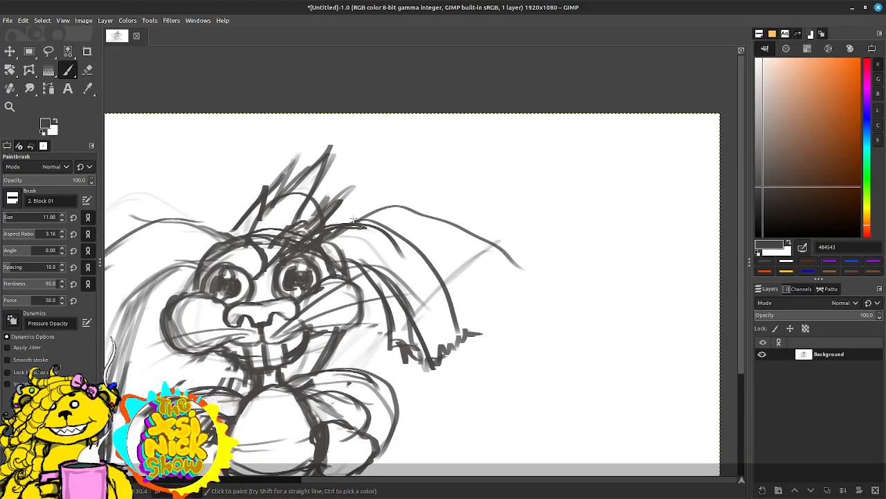
pyautogui.moveTo(353, 219); pyautogui.dragTo(404, 251)
pyautogui.moveTo(336, 227)
pyautogui.mouseDown()
pyautogui.moveTo(382, 232)
pyautogui.moveTo(442, 290)
pyautogui.moveTo(492, 197)
pyautogui.mouseUp()
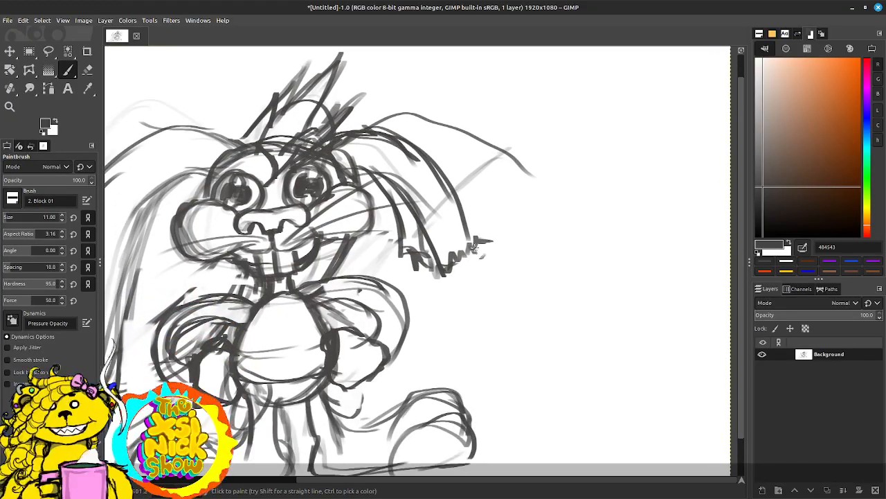
pyautogui.moveTo(474, 248); pyautogui.dragTo(487, 253)
# Step: Darken and thicken the left drooping ear's inner edge along its length
pyautogui.moveTo(502, 232); pyautogui.dragTo(547, 214)
pyautogui.moveTo(417, 294)
pyautogui.mouseDown()
pyautogui.moveTo(542, 243)
pyautogui.moveTo(545, 254)
pyautogui.moveTo(426, 313)
pyautogui.mouseUp()
pyautogui.moveTo(150, 309)
pyautogui.mouseDown()
pyautogui.moveTo(143, 274)
pyautogui.moveTo(158, 229)
pyautogui.mouseUp()
pyautogui.moveTo(322, 262); pyautogui.dragTo(417, 202)
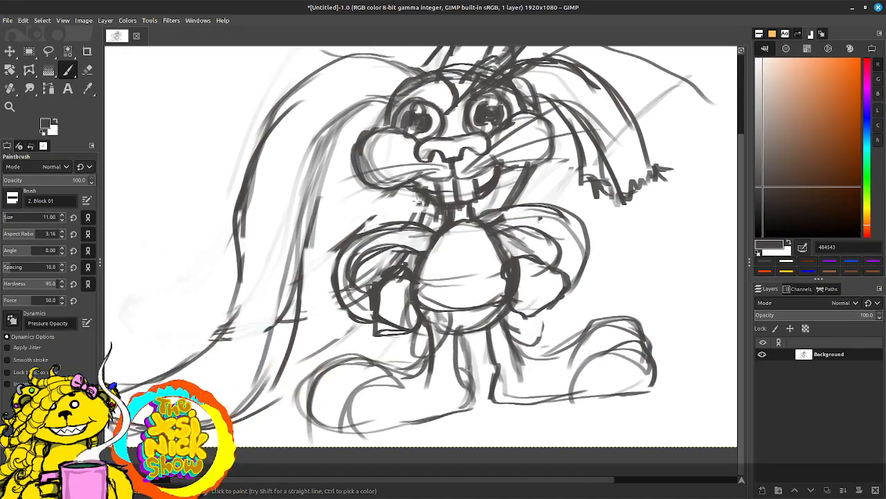
pyautogui.moveTo(316, 144); pyautogui.dragTo(295, 223)
pyautogui.moveTo(323, 130)
pyautogui.mouseDown()
pyautogui.moveTo(382, 98)
pyautogui.moveTo(307, 184)
pyautogui.moveTo(298, 266)
pyautogui.moveTo(264, 371)
pyautogui.mouseUp()
pyautogui.moveTo(313, 297); pyautogui.dragTo(381, 248)
pyautogui.moveTo(523, 175); pyautogui.dragTo(380, 298)
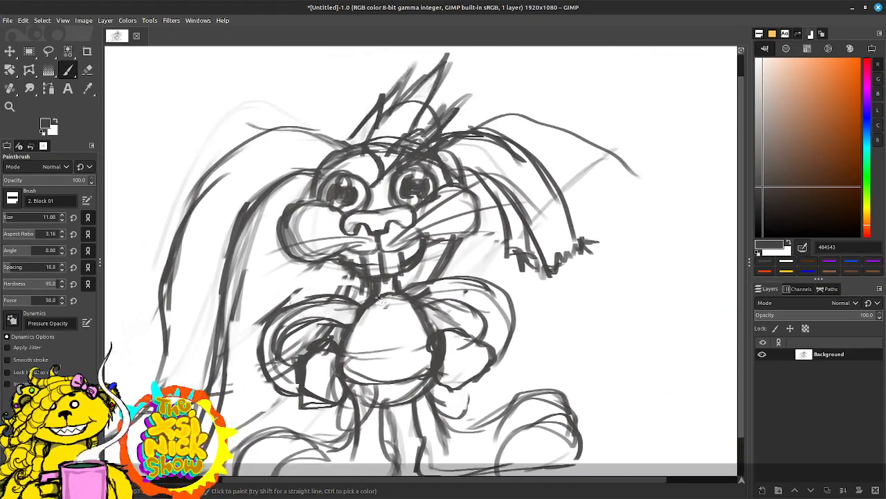
# Step: Paint a curved band around the right ear above its torn end and tie it with a two-pointed knot
pyautogui.moveTo(507, 230)
pyautogui.mouseDown()
pyautogui.moveTo(554, 233)
pyautogui.moveTo(572, 221)
pyautogui.mouseUp()
pyautogui.moveTo(573, 220)
pyautogui.mouseDown()
pyautogui.moveTo(532, 237)
pyautogui.moveTo(513, 264)
pyautogui.mouseUp()
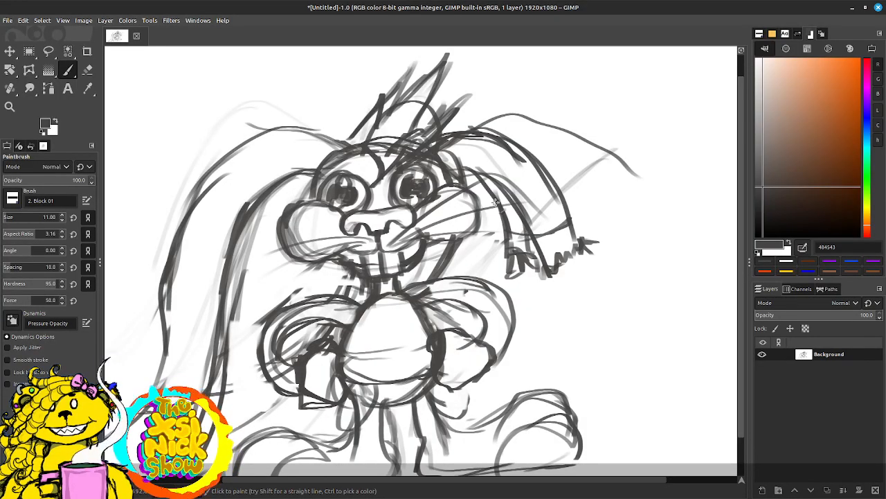
pyautogui.moveTo(495, 203)
pyautogui.mouseDown()
pyautogui.moveTo(530, 237)
pyautogui.moveTo(510, 270)
pyautogui.mouseUp()
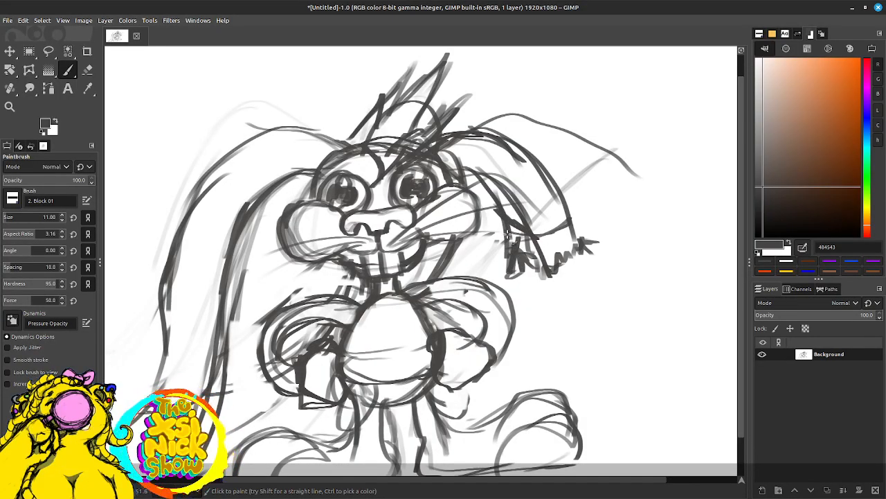
pyautogui.moveTo(507, 236)
pyautogui.mouseDown()
pyautogui.moveTo(581, 223)
pyautogui.moveTo(509, 246)
pyautogui.moveTo(558, 230)
pyautogui.moveTo(574, 209)
pyautogui.moveTo(588, 220)
pyautogui.moveTo(572, 231)
pyautogui.moveTo(572, 158)
pyautogui.mouseUp()
pyautogui.moveTo(564, 197)
pyautogui.mouseDown()
pyautogui.moveTo(573, 155)
pyautogui.moveTo(589, 183)
pyautogui.moveTo(574, 200)
pyautogui.moveTo(620, 188)
pyautogui.mouseUp()
pyautogui.moveTo(578, 212)
pyautogui.mouseDown()
pyautogui.moveTo(647, 200)
pyautogui.moveTo(614, 202)
pyautogui.mouseUp()
# Step: Erase the lines across the crown and the upright ear's base, then darken the outlines around the eyes
pyautogui.moveTo(421, 178)
pyautogui.mouseDown()
pyautogui.moveTo(390, 189)
pyautogui.moveTo(453, 158)
pyautogui.moveTo(393, 227)
pyautogui.mouseUp()
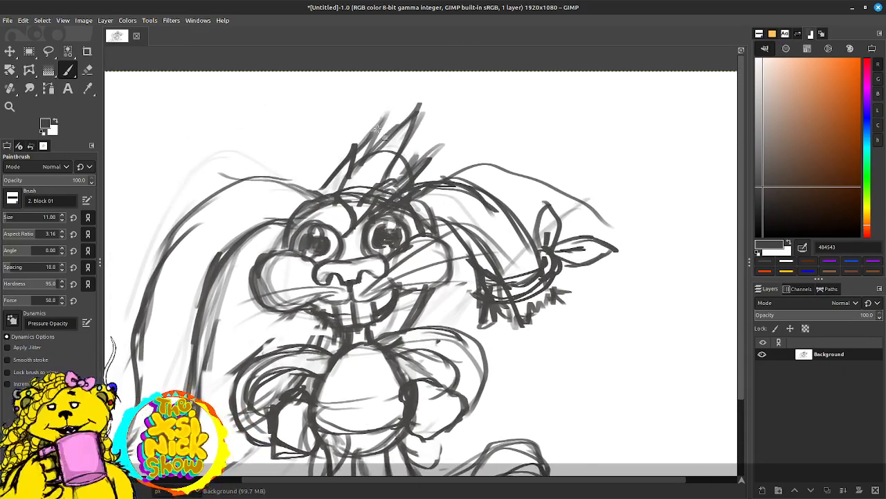
pyautogui.press('d')
pyautogui.hotkey('shift', 'e')
pyautogui.moveTo(348, 207)
pyautogui.mouseDown()
pyautogui.moveTo(343, 194)
pyautogui.moveTo(360, 194)
pyautogui.moveTo(352, 223)
pyautogui.moveTo(374, 188)
pyautogui.moveTo(371, 202)
pyautogui.moveTo(374, 179)
pyautogui.mouseUp()
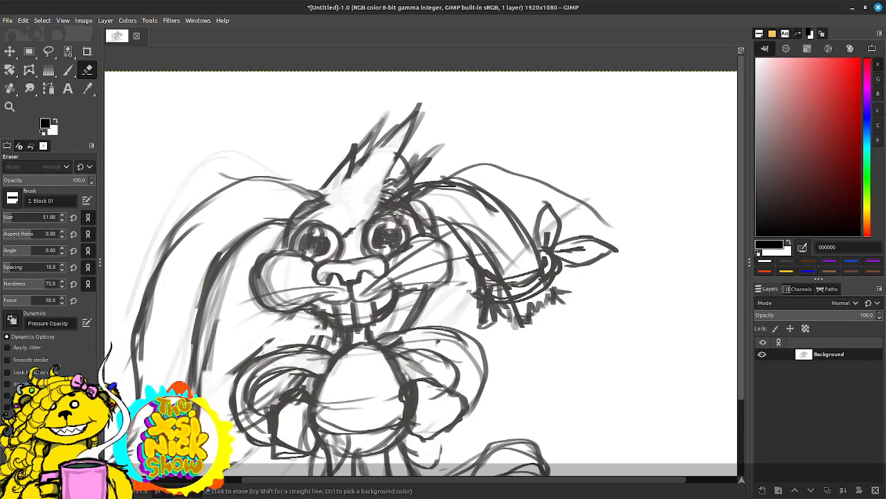
pyautogui.press('p')
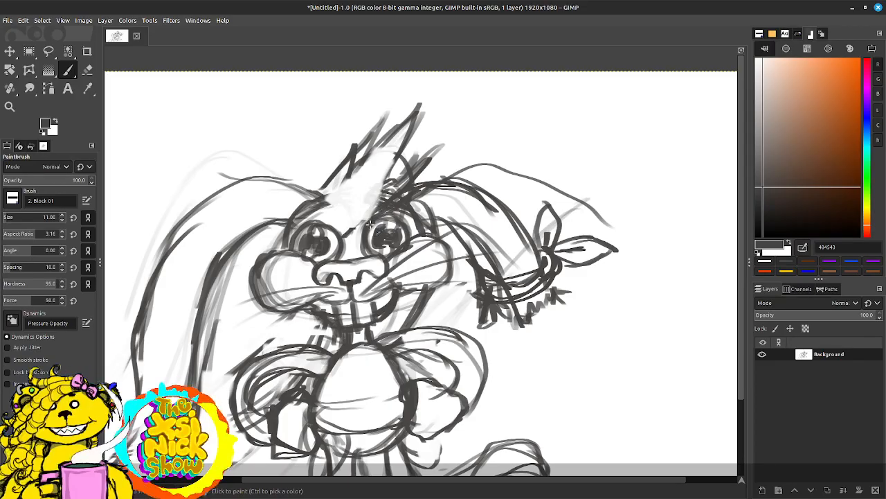
pyautogui.moveTo(368, 228); pyautogui.dragTo(397, 221)
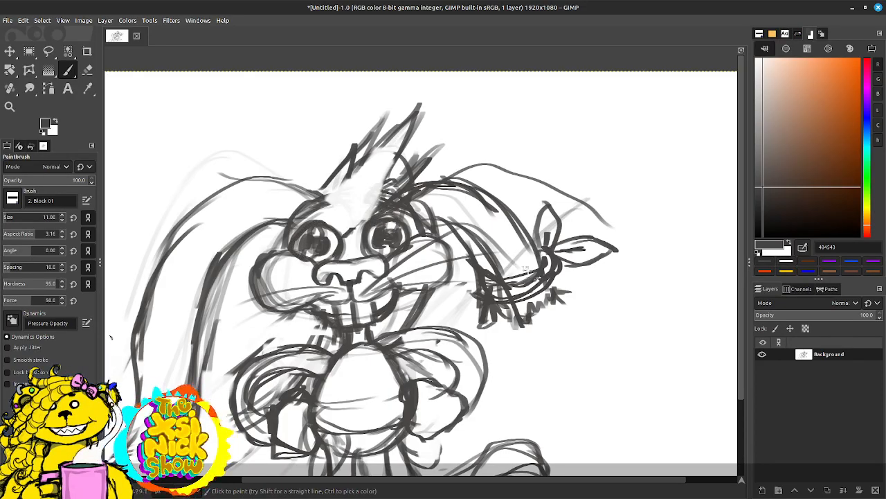
# Step: Erase stray strokes beneath the right cheek, around the neck and forehead, and along the abandoned outline above the right ear
pyautogui.moveTo(526, 270); pyautogui.dragTo(487, 189)
pyautogui.moveTo(344, 191); pyautogui.dragTo(383, 164)
pyautogui.moveTo(445, 173); pyautogui.dragTo(446, 186)
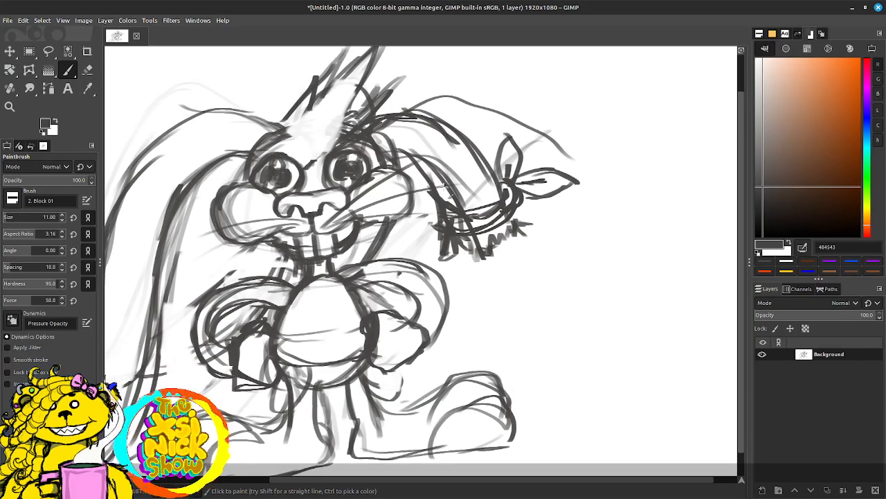
pyautogui.hotkey('shift', 'e')
pyautogui.press('d')
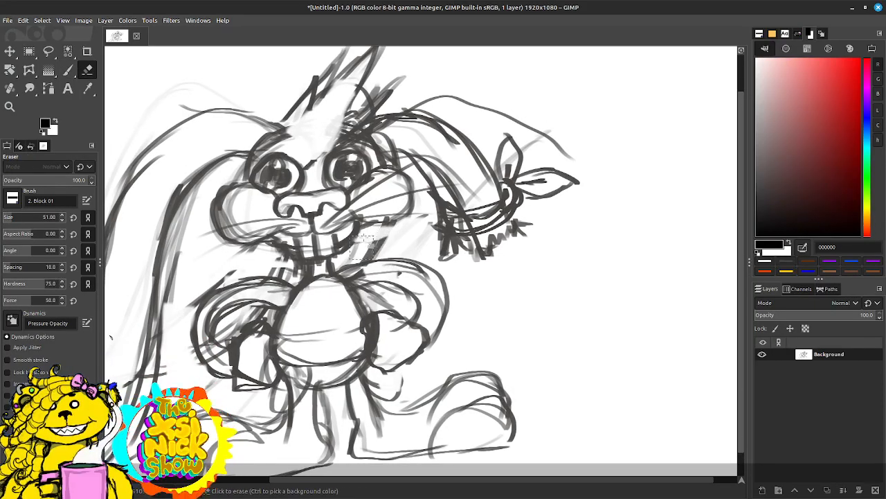
pyautogui.moveTo(365, 264); pyautogui.dragTo(403, 235)
pyautogui.moveTo(286, 277); pyautogui.dragTo(277, 273)
pyautogui.moveTo(428, 105)
pyautogui.mouseDown()
pyautogui.moveTo(481, 98)
pyautogui.moveTo(461, 105)
pyautogui.moveTo(507, 109)
pyautogui.mouseUp()
pyautogui.moveTo(315, 159); pyautogui.dragTo(308, 168)
pyautogui.moveTo(310, 120)
pyautogui.mouseDown()
pyautogui.moveTo(315, 129)
pyautogui.moveTo(334, 118)
pyautogui.mouseUp()
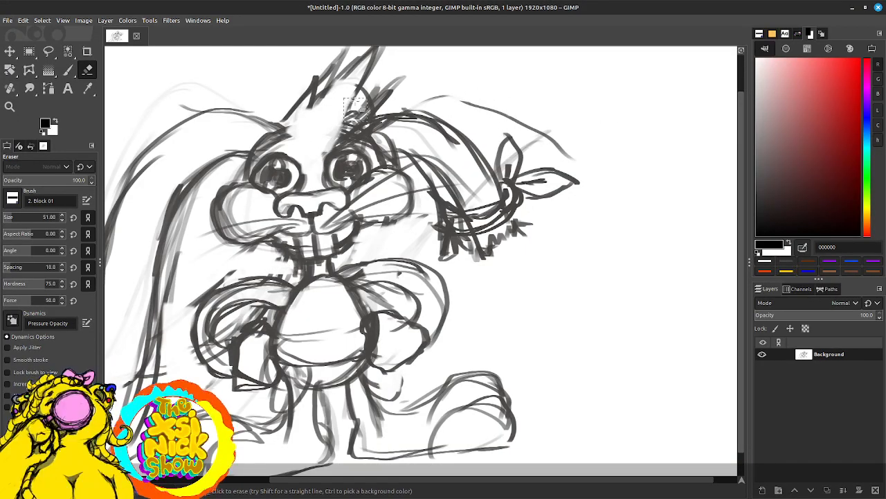
pyautogui.moveTo(457, 104)
pyautogui.mouseDown()
pyautogui.moveTo(530, 124)
pyautogui.moveTo(424, 103)
pyautogui.mouseUp()
pyautogui.moveTo(547, 131); pyautogui.dragTo(538, 132)
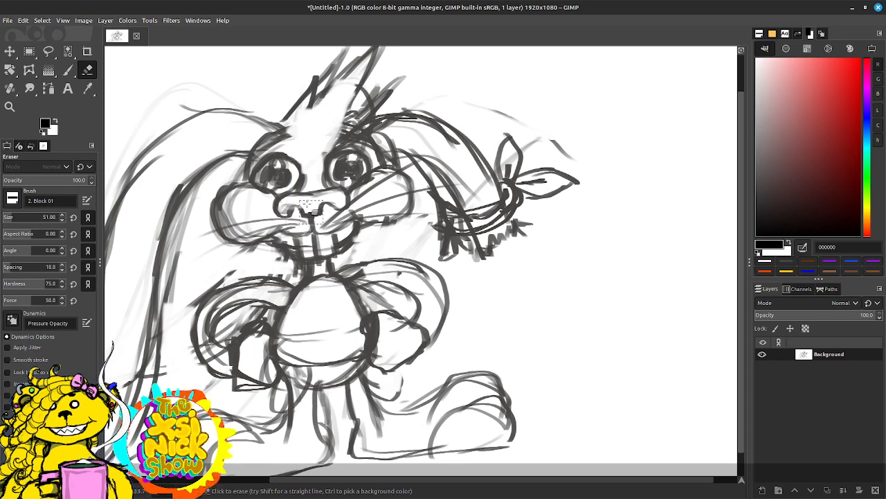
# Step: Replace the wide nose with a small rounded one inside a round muzzle, and erase the muzzle line between the eyes
pyautogui.moveTo(284, 205)
pyautogui.mouseDown()
pyautogui.moveTo(328, 195)
pyautogui.moveTo(294, 208)
pyautogui.moveTo(339, 214)
pyautogui.moveTo(350, 201)
pyautogui.moveTo(329, 194)
pyautogui.moveTo(305, 205)
pyautogui.moveTo(311, 197)
pyautogui.mouseUp()
pyautogui.press('p')
pyautogui.keyDown('ctrl'); pyautogui.click(298, 207); pyautogui.keyUp('ctrl')
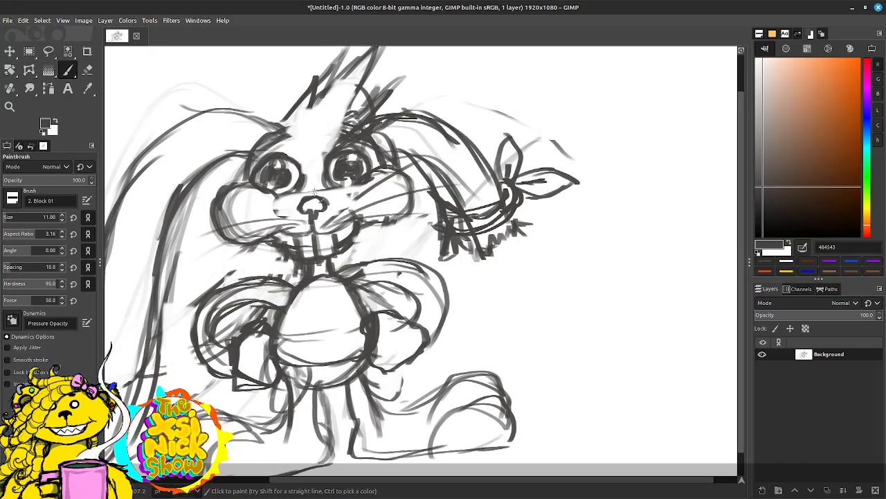
pyautogui.moveTo(284, 198)
pyautogui.mouseDown()
pyautogui.moveTo(325, 182)
pyautogui.moveTo(343, 188)
pyautogui.moveTo(347, 216)
pyautogui.moveTo(277, 212)
pyautogui.moveTo(283, 226)
pyautogui.mouseUp()
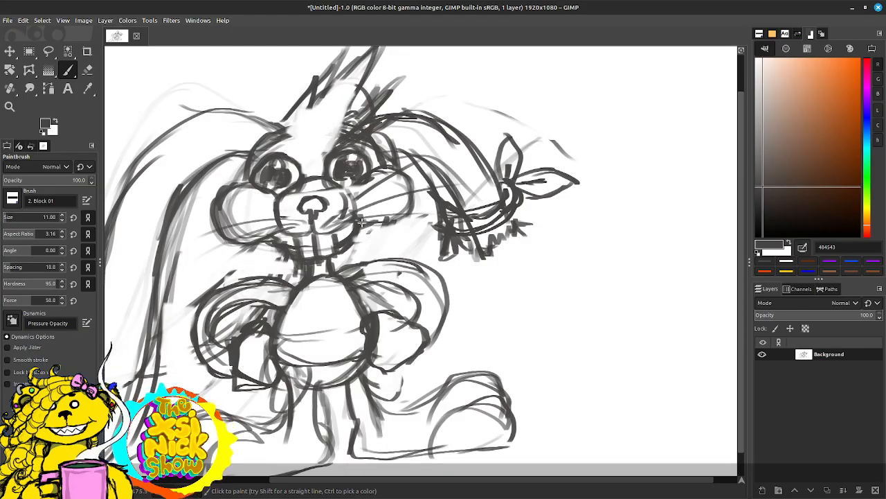
pyautogui.hotkey('shift', 'e')
pyautogui.moveTo(288, 192)
pyautogui.mouseDown()
pyautogui.moveTo(310, 187)
pyautogui.moveTo(325, 195)
pyautogui.moveTo(309, 178)
pyautogui.moveTo(328, 182)
pyautogui.mouseUp()
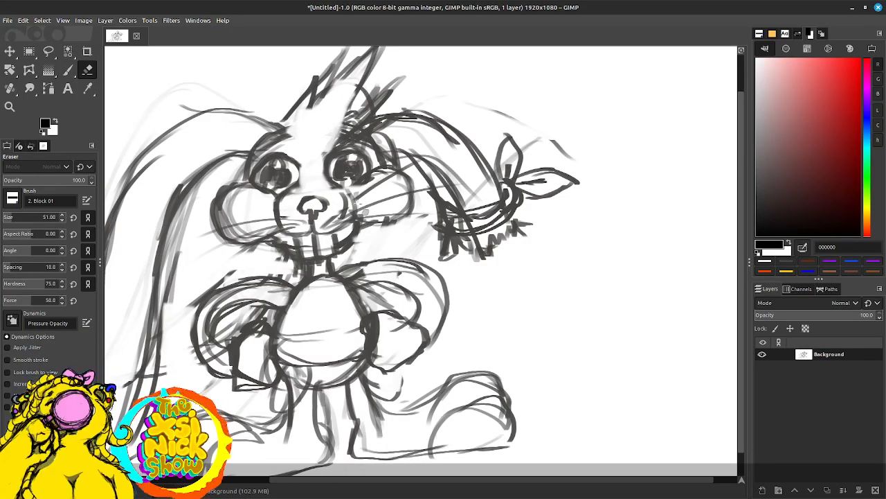
# Step: Paint an arched brow above the right eye and erase leftover tuft strokes at the upright ear's base
pyautogui.press('p')
pyautogui.moveTo(311, 153)
pyautogui.mouseDown()
pyautogui.moveTo(360, 127)
pyautogui.moveTo(354, 121)
pyautogui.moveTo(368, 105)
pyautogui.moveTo(387, 97)
pyautogui.moveTo(372, 77)
pyautogui.moveTo(351, 88)
pyautogui.mouseUp()
pyautogui.hotkey('shift', 'e')
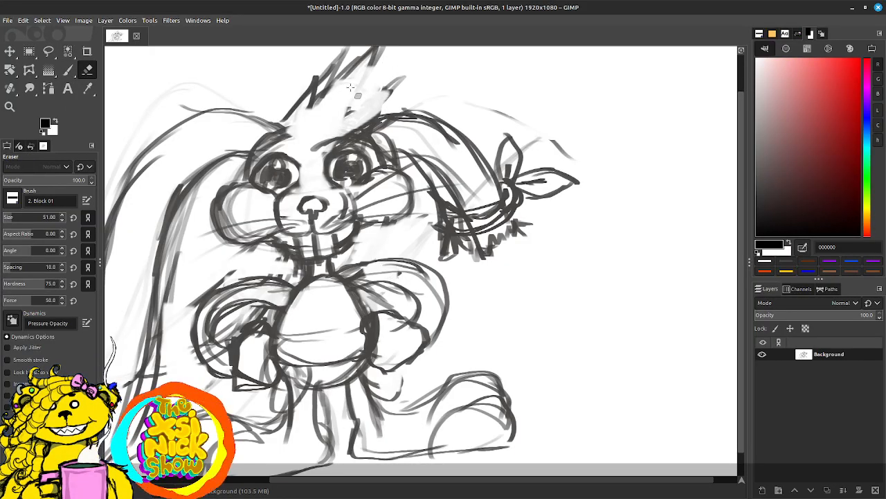
# Step: Paint a new pointed upright ear on the crown with curved inner lines and a tufted tip
pyautogui.press('p')
pyautogui.scroll(2, 350, 87)
pyautogui.moveTo(311, 216)
pyautogui.mouseDown()
pyautogui.moveTo(346, 202)
pyautogui.moveTo(374, 167)
pyautogui.moveTo(386, 107)
pyautogui.mouseUp()
pyautogui.moveTo(308, 161)
pyautogui.mouseDown()
pyautogui.moveTo(342, 131)
pyautogui.moveTo(385, 115)
pyautogui.mouseUp()
pyautogui.moveTo(386, 115)
pyautogui.mouseDown()
pyautogui.moveTo(299, 202)
pyautogui.moveTo(333, 169)
pyautogui.moveTo(363, 125)
pyautogui.mouseUp()
pyautogui.moveTo(323, 205)
pyautogui.mouseDown()
pyautogui.moveTo(387, 124)
pyautogui.moveTo(334, 152)
pyautogui.moveTo(326, 144)
pyautogui.moveTo(277, 197)
pyautogui.moveTo(299, 167)
pyautogui.mouseUp()
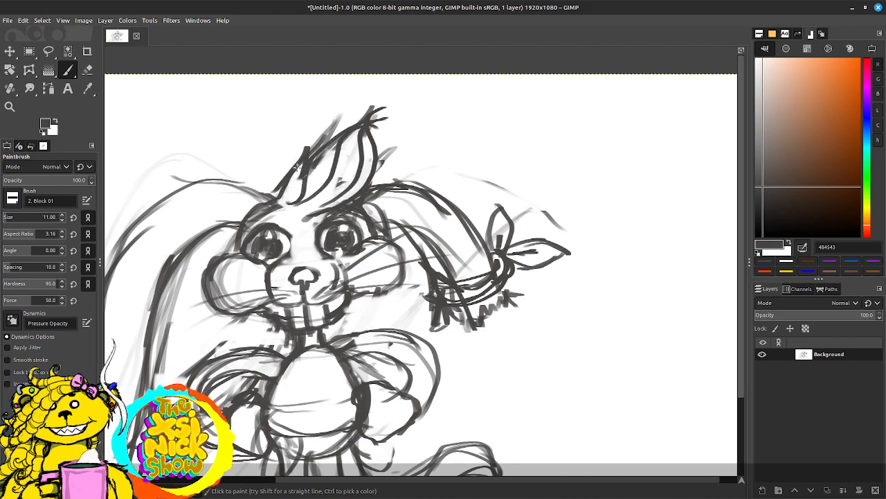
pyautogui.moveTo(484, 275); pyautogui.dragTo(460, 227)
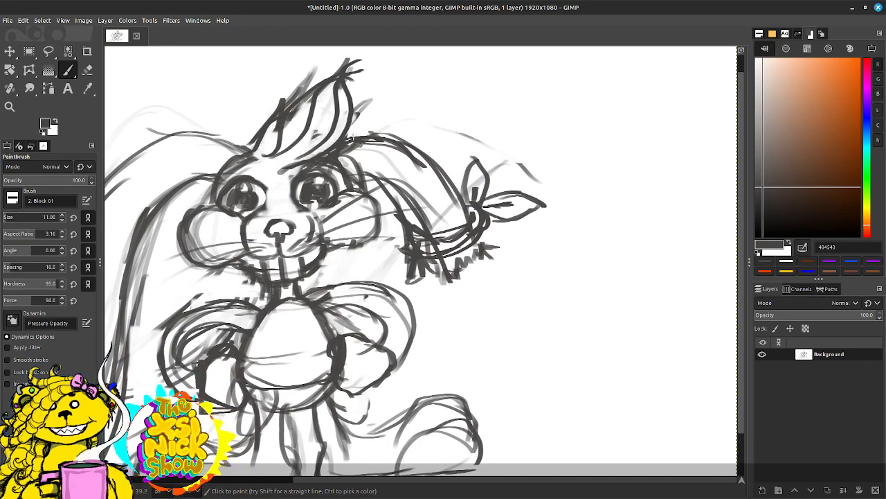
pyautogui.moveTo(435, 161)
pyautogui.mouseDown()
pyautogui.moveTo(524, 160)
pyautogui.moveTo(532, 194)
pyautogui.moveTo(526, 181)
pyautogui.mouseUp()
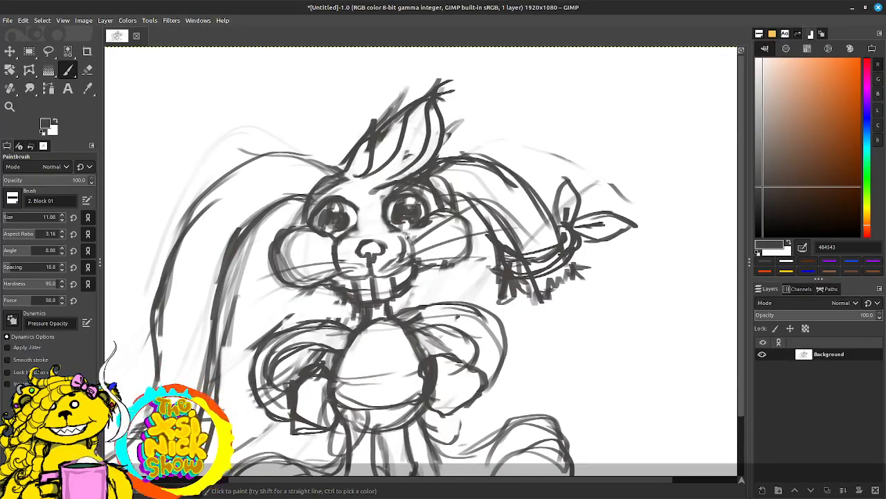
# Step: Darken the outer contour of the left arm and repaint the left shoe's sole and rounded upper outline
pyautogui.moveTo(478, 350)
pyautogui.mouseDown()
pyautogui.moveTo(488, 253)
pyautogui.moveTo(501, 271)
pyautogui.moveTo(471, 273)
pyautogui.mouseUp()
pyautogui.moveTo(320, 242)
pyautogui.mouseDown()
pyautogui.moveTo(276, 248)
pyautogui.moveTo(244, 295)
pyautogui.mouseUp()
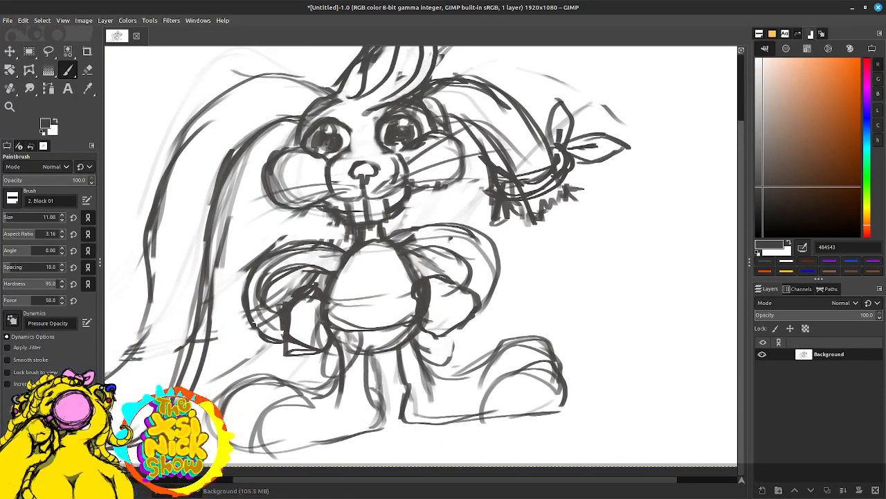
pyautogui.moveTo(445, 385); pyautogui.dragTo(428, 334)
pyautogui.moveTo(283, 397)
pyautogui.mouseDown()
pyautogui.moveTo(335, 388)
pyautogui.moveTo(252, 400)
pyautogui.mouseUp()
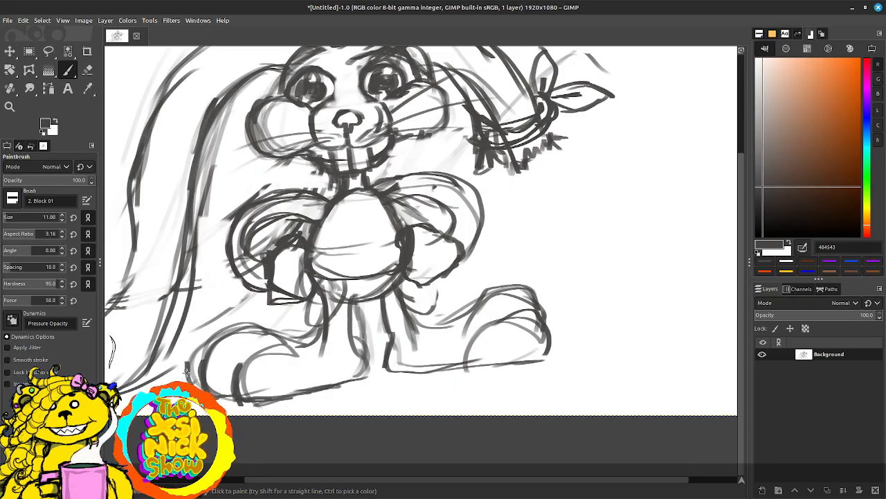
pyautogui.moveTo(199, 345)
pyautogui.mouseDown()
pyautogui.moveTo(249, 324)
pyautogui.moveTo(302, 349)
pyautogui.moveTo(342, 326)
pyautogui.mouseUp()
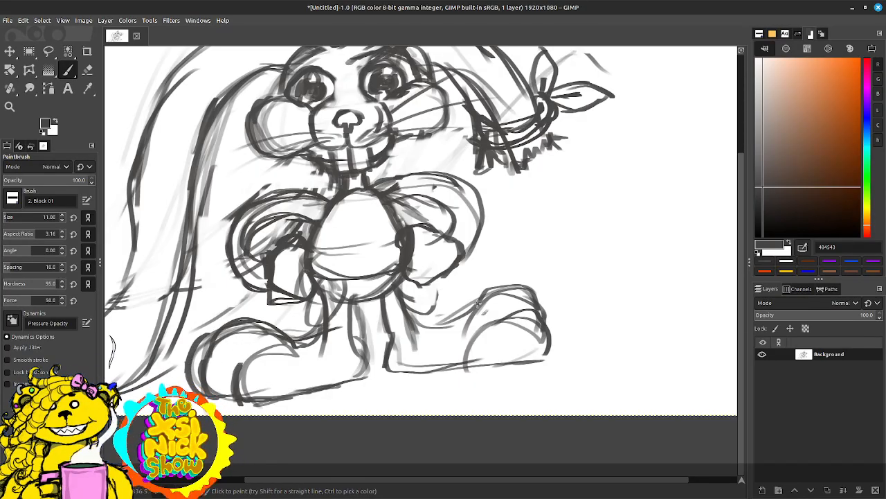
# Step: Reinforce the right shoe with darker strokes over its top, a shaded toe edge and a curved toe cap
pyautogui.moveTo(424, 312)
pyautogui.mouseDown()
pyautogui.moveTo(459, 319)
pyautogui.moveTo(489, 294)
pyautogui.mouseUp()
pyautogui.moveTo(460, 321)
pyautogui.mouseDown()
pyautogui.moveTo(486, 288)
pyautogui.moveTo(529, 288)
pyautogui.moveTo(510, 284)
pyautogui.moveTo(558, 319)
pyautogui.mouseUp()
pyautogui.moveTo(533, 289)
pyautogui.mouseDown()
pyautogui.moveTo(551, 329)
pyautogui.moveTo(557, 306)
pyautogui.moveTo(562, 345)
pyautogui.mouseUp()
pyautogui.moveTo(512, 317); pyautogui.dragTo(548, 358)
pyautogui.moveTo(537, 322); pyautogui.dragTo(552, 357)
pyautogui.moveTo(516, 312); pyautogui.dragTo(547, 349)
pyautogui.moveTo(519, 313)
pyautogui.mouseDown()
pyautogui.moveTo(477, 329)
pyautogui.moveTo(471, 361)
pyautogui.mouseUp()
# Step: Darken the inner leg lines, the right shoe's sole and the curve joining the right leg to its shoe
pyautogui.moveTo(378, 298)
pyautogui.mouseDown()
pyautogui.moveTo(392, 325)
pyautogui.moveTo(381, 367)
pyautogui.mouseUp()
pyautogui.moveTo(357, 339); pyautogui.dragTo(349, 304)
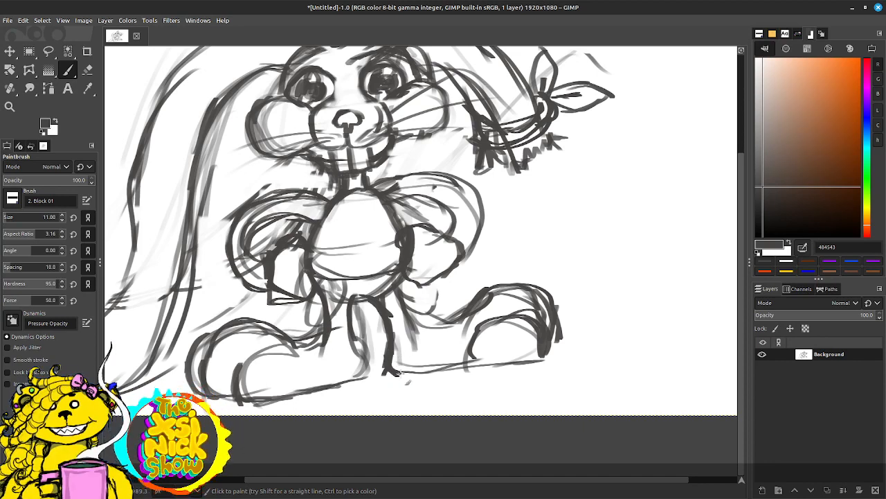
pyautogui.moveTo(404, 374)
pyautogui.mouseDown()
pyautogui.moveTo(465, 366)
pyautogui.moveTo(445, 378)
pyautogui.moveTo(430, 373)
pyautogui.moveTo(540, 358)
pyautogui.mouseUp()
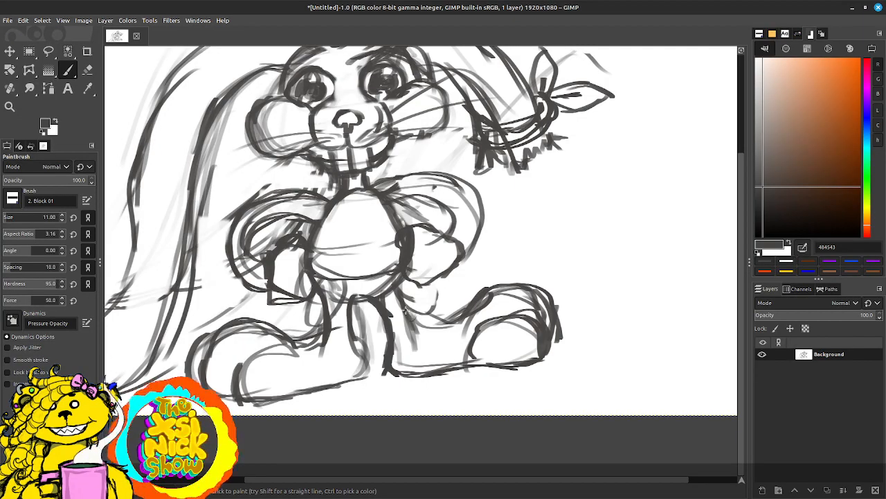
pyautogui.moveTo(407, 311)
pyautogui.mouseDown()
pyautogui.moveTo(430, 327)
pyautogui.moveTo(455, 326)
pyautogui.moveTo(421, 325)
pyautogui.moveTo(468, 308)
pyautogui.moveTo(459, 319)
pyautogui.moveTo(487, 296)
pyautogui.mouseUp()
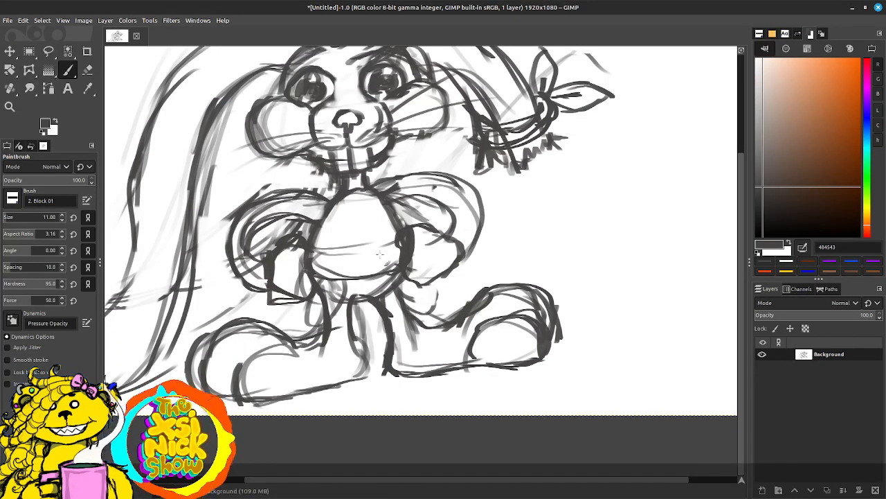
# Step: Erase the guide lines across the belly and chest, and repaint the body's lower edge
pyautogui.hotkey('shift', 'e')
pyautogui.press('d')
pyautogui.moveTo(330, 254)
pyautogui.mouseDown()
pyautogui.moveTo(380, 277)
pyautogui.moveTo(363, 271)
pyautogui.mouseUp()
pyautogui.moveTo(354, 211)
pyautogui.mouseDown()
pyautogui.moveTo(387, 263)
pyautogui.moveTo(398, 259)
pyautogui.moveTo(395, 269)
pyautogui.moveTo(385, 226)
pyautogui.moveTo(394, 257)
pyautogui.moveTo(442, 159)
pyautogui.moveTo(419, 225)
pyautogui.moveTo(405, 215)
pyautogui.moveTo(272, 239)
pyautogui.moveTo(234, 206)
pyautogui.moveTo(216, 230)
pyautogui.moveTo(306, 178)
pyautogui.mouseUp()
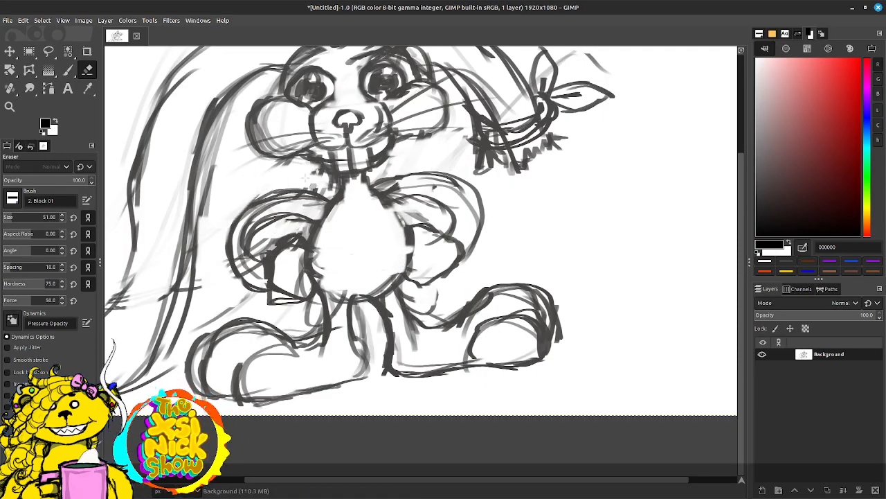
pyautogui.press('p')
pyautogui.moveTo(337, 299)
pyautogui.mouseDown()
pyautogui.moveTo(366, 290)
pyautogui.moveTo(344, 297)
pyautogui.moveTo(387, 283)
pyautogui.mouseUp()
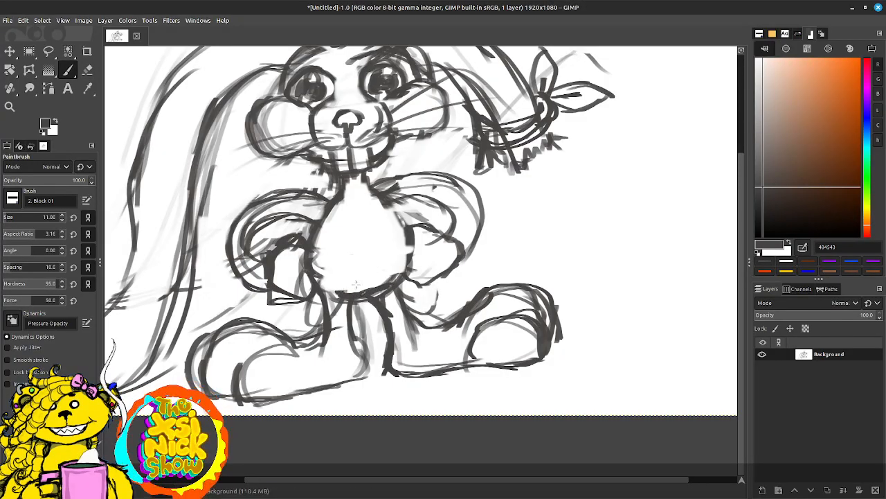
# Step: Darken the left shoe's heel, and replace the right leg's thick inner line with a thinner curved heel line
pyautogui.moveTo(349, 338); pyautogui.dragTo(365, 378)
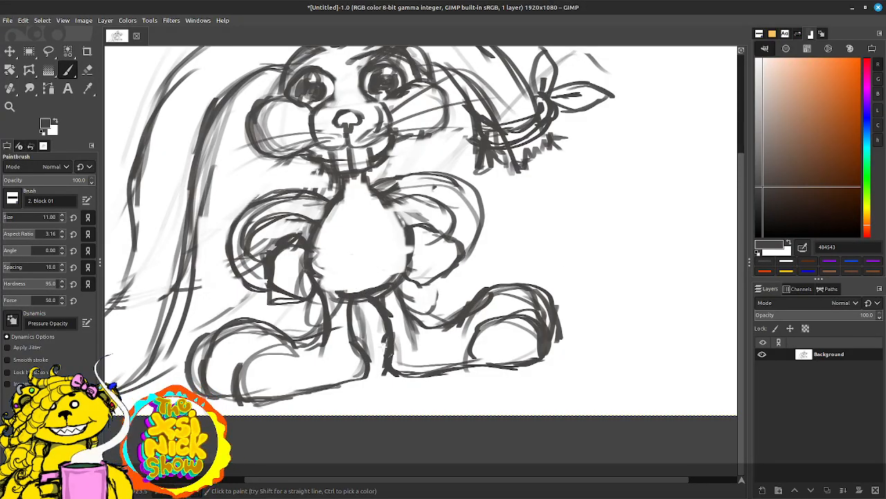
pyautogui.moveTo(386, 340); pyautogui.dragTo(382, 364)
pyautogui.moveTo(389, 334)
pyautogui.mouseDown()
pyautogui.moveTo(381, 364)
pyautogui.moveTo(398, 379)
pyautogui.mouseUp()
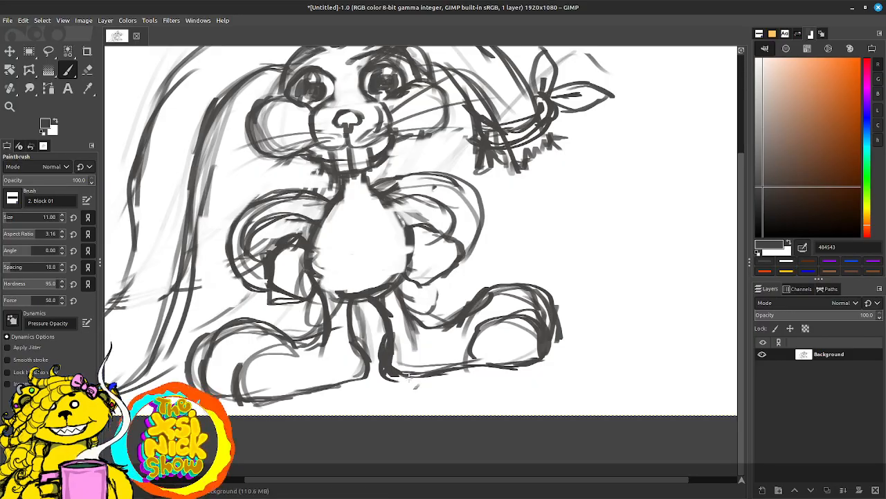
pyautogui.press('d')
pyautogui.hotkey('shift', 'e')
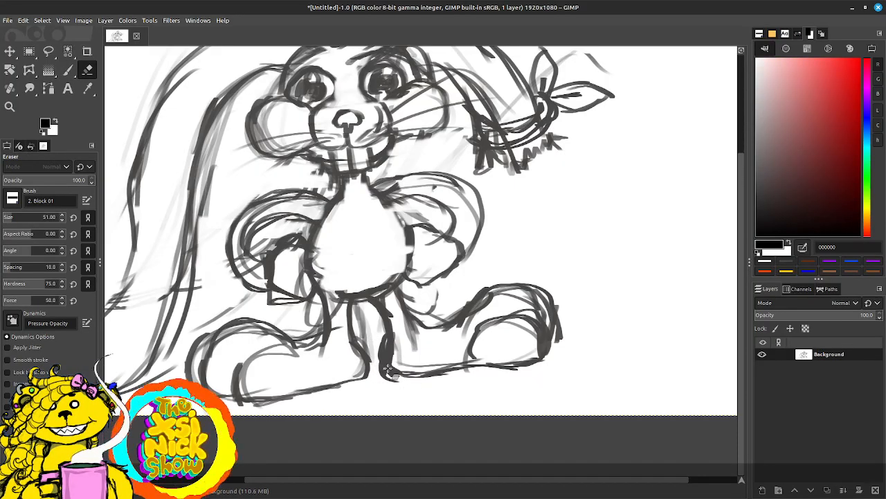
pyautogui.moveTo(408, 364)
pyautogui.mouseDown()
pyautogui.moveTo(384, 343)
pyautogui.moveTo(398, 370)
pyautogui.moveTo(389, 374)
pyautogui.mouseUp()
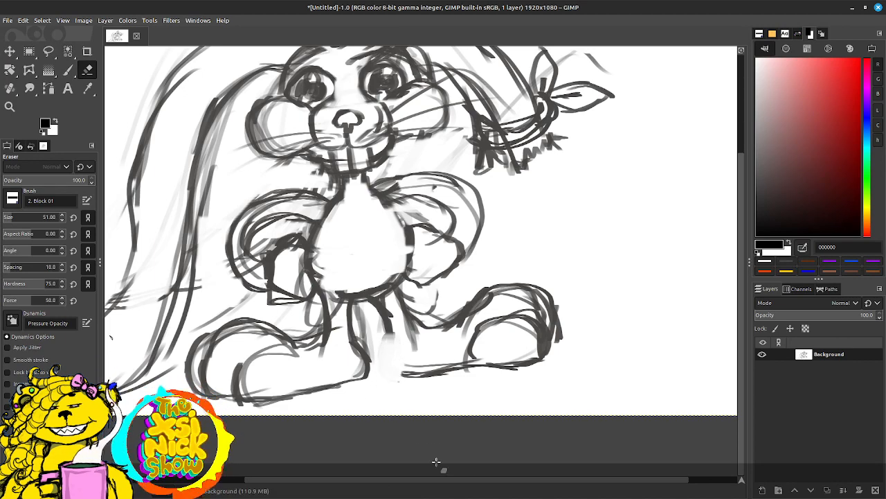
pyautogui.press('p')
pyautogui.moveTo(388, 337)
pyautogui.mouseDown()
pyautogui.moveTo(385, 376)
pyautogui.moveTo(424, 374)
pyautogui.moveTo(387, 375)
pyautogui.mouseUp()
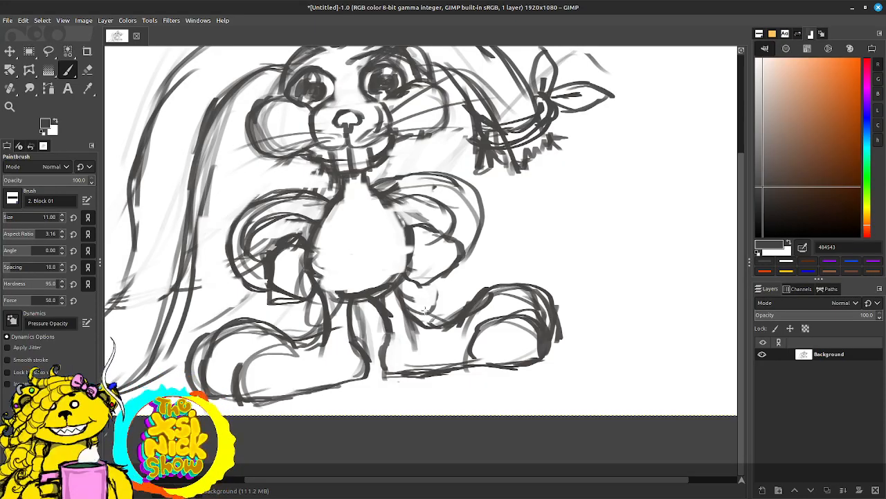
# Step: Erase the upper body outline at both shoulders and trim the thick outer edge of the left cheek
pyautogui.press('d')
pyautogui.hotkey('shift', 'e')
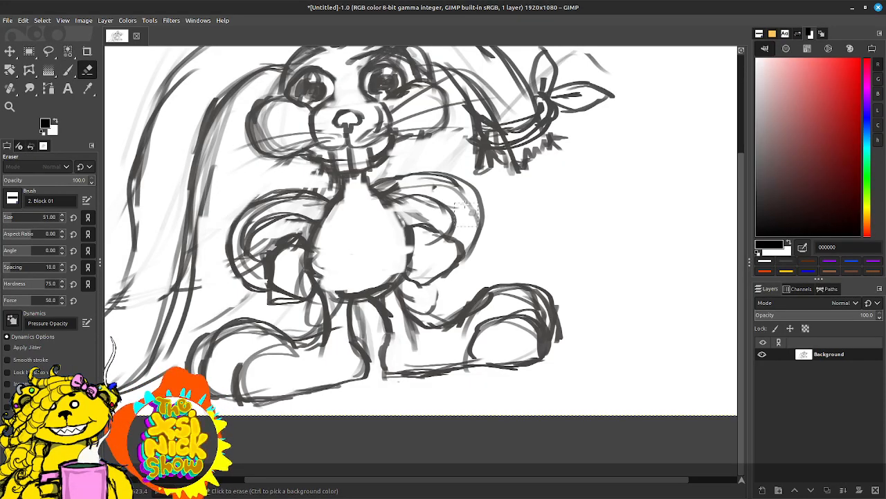
pyautogui.moveTo(427, 184); pyautogui.dragTo(390, 190)
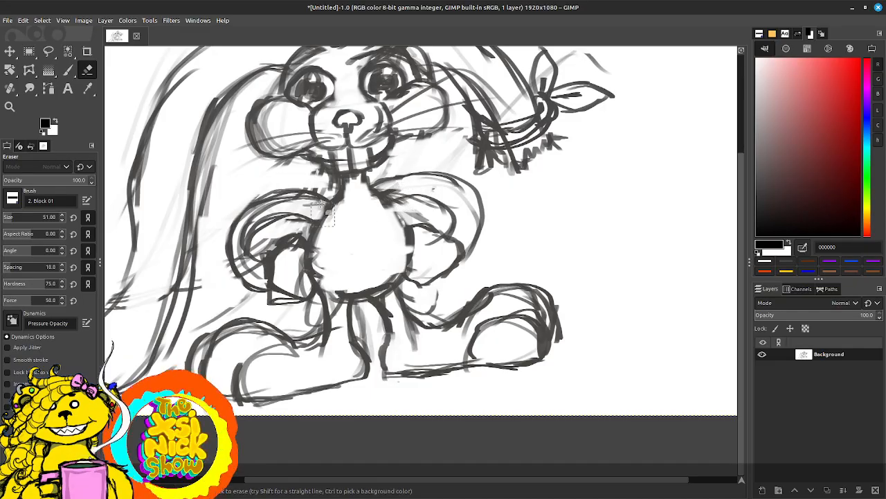
pyautogui.moveTo(330, 202)
pyautogui.mouseDown()
pyautogui.moveTo(320, 214)
pyautogui.moveTo(341, 203)
pyautogui.moveTo(368, 211)
pyautogui.moveTo(372, 195)
pyautogui.moveTo(359, 180)
pyautogui.moveTo(323, 180)
pyautogui.mouseUp()
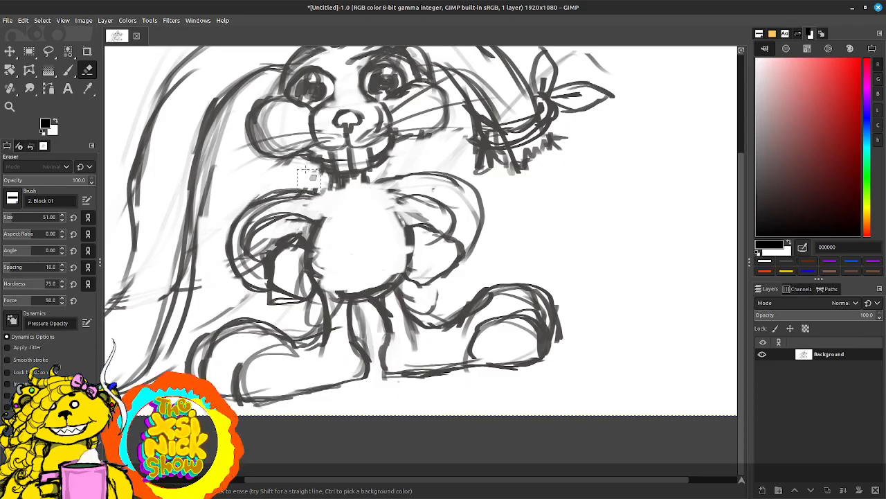
pyautogui.moveTo(283, 126)
pyautogui.mouseDown()
pyautogui.moveTo(263, 131)
pyautogui.moveTo(282, 116)
pyautogui.moveTo(279, 146)
pyautogui.mouseUp()
# Step: Repaint both upper sides of the egg-shaped body, curving down from the neck
pyautogui.press('p')
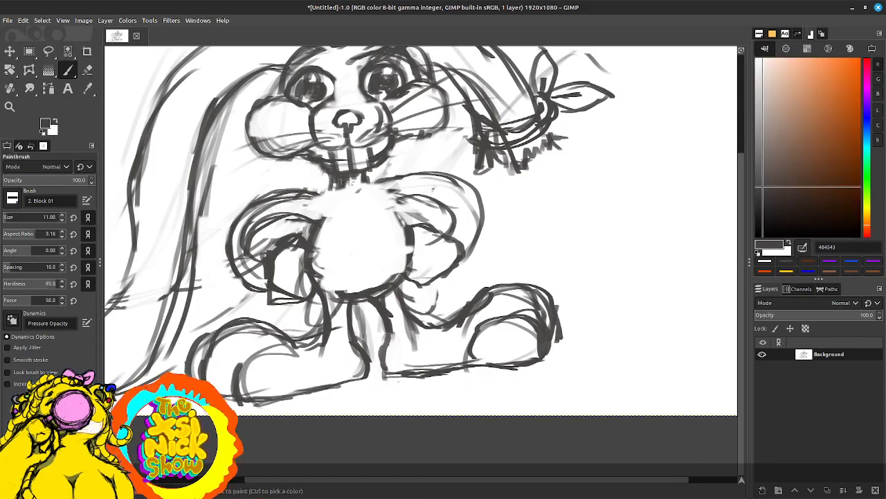
pyautogui.moveTo(338, 172)
pyautogui.mouseDown()
pyautogui.moveTo(340, 185)
pyautogui.moveTo(310, 192)
pyautogui.moveTo(323, 208)
pyautogui.moveTo(313, 228)
pyautogui.mouseUp()
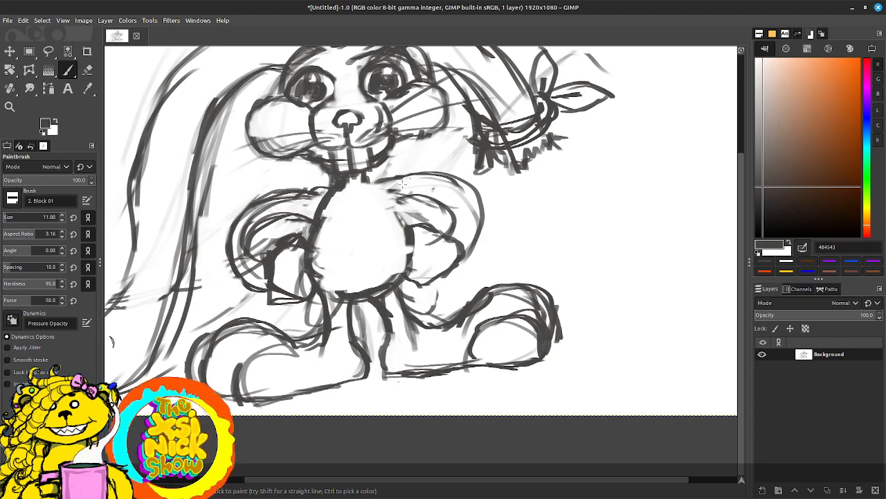
pyautogui.moveTo(363, 179); pyautogui.dragTo(402, 229)
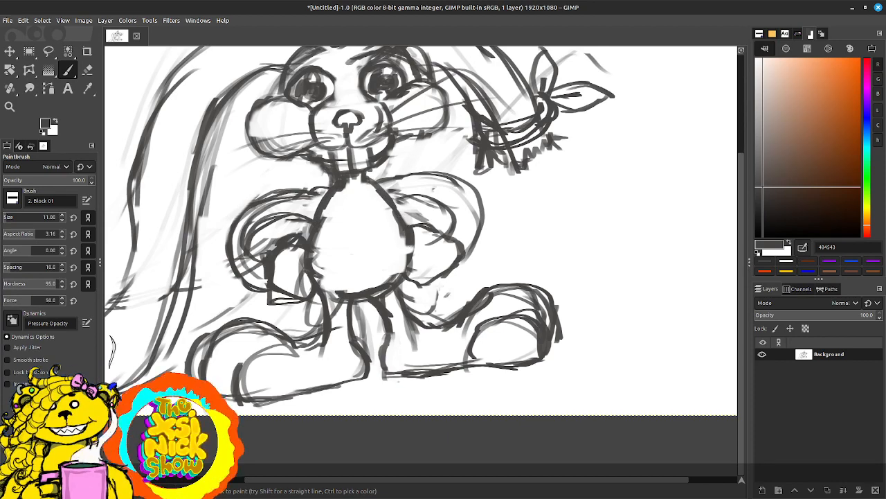
# Step: Paint a large round belly patch on the lower body and darken the right hand's outline
pyautogui.moveTo(321, 232); pyautogui.dragTo(362, 258)
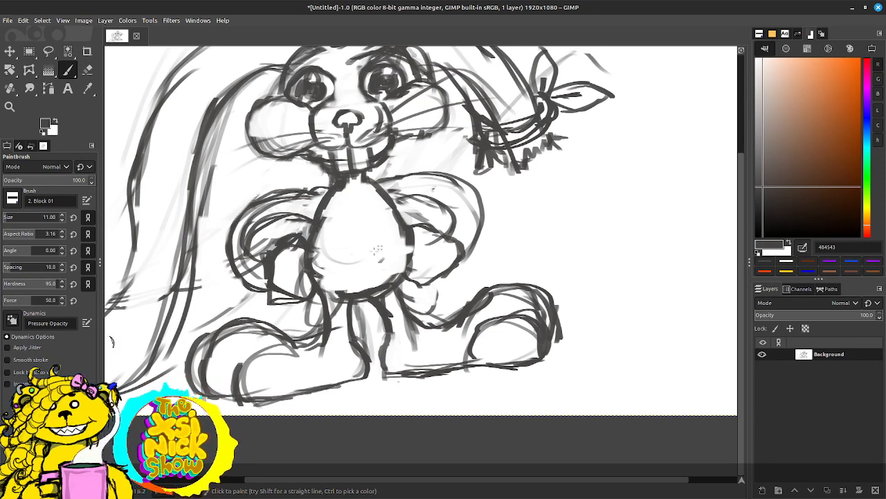
pyautogui.moveTo(333, 291)
pyautogui.mouseDown()
pyautogui.moveTo(388, 227)
pyautogui.moveTo(404, 285)
pyautogui.moveTo(333, 236)
pyautogui.moveTo(333, 283)
pyautogui.moveTo(404, 239)
pyautogui.moveTo(385, 290)
pyautogui.mouseUp()
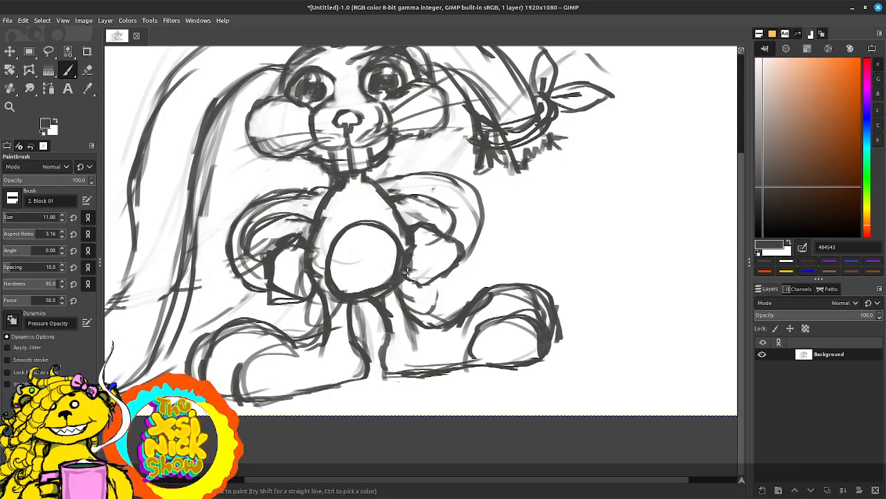
pyautogui.moveTo(438, 279); pyautogui.dragTo(461, 251)
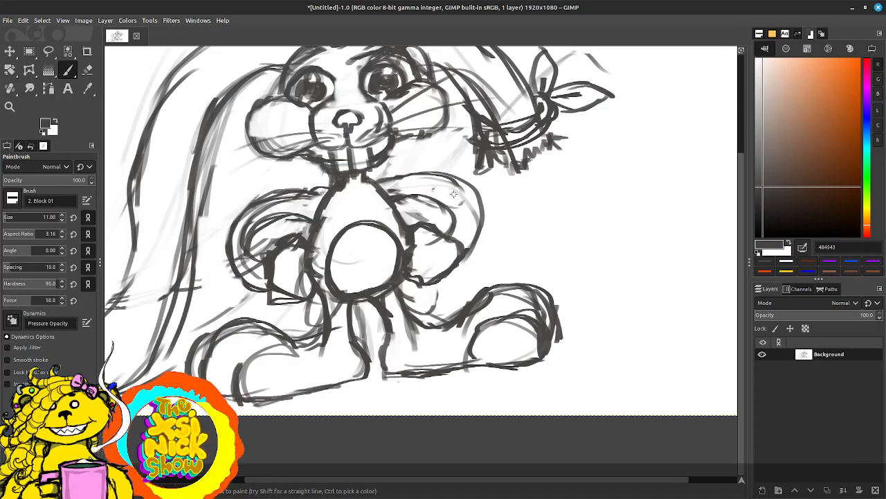
# Step: Erase the overlapping strokes on the left arm and repaint it with clean outer and inner curves
pyautogui.hotkey('shift', 'e')
pyautogui.press('d')
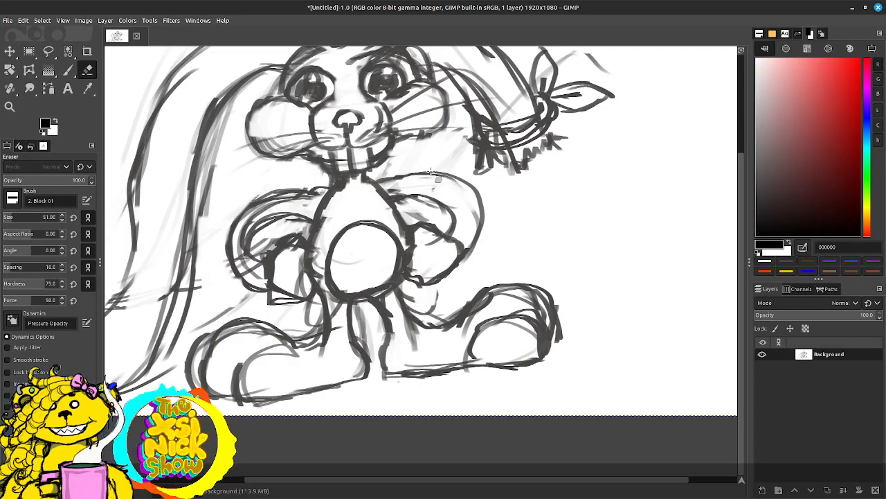
pyautogui.moveTo(253, 230)
pyautogui.mouseDown()
pyautogui.moveTo(239, 228)
pyautogui.moveTo(291, 201)
pyautogui.moveTo(248, 277)
pyautogui.moveTo(260, 257)
pyautogui.moveTo(255, 220)
pyautogui.moveTo(298, 209)
pyautogui.moveTo(236, 211)
pyautogui.moveTo(239, 284)
pyautogui.mouseUp()
pyautogui.press('p')
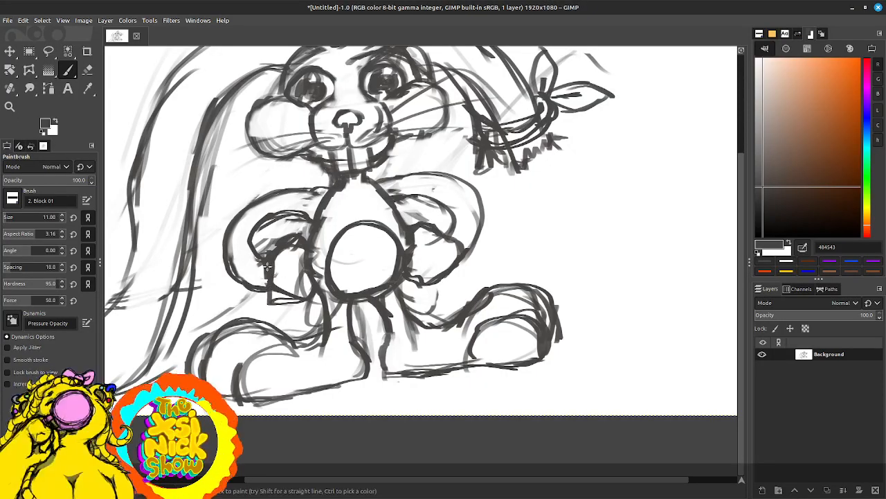
# Step: Erase the thick edge and inner lines of the left hand, and darken the left shoe's toe cap
pyautogui.press('d')
pyautogui.hotkey('shift', 'e')
pyautogui.moveTo(267, 264)
pyautogui.mouseDown()
pyautogui.moveTo(284, 271)
pyautogui.moveTo(275, 291)
pyautogui.moveTo(293, 294)
pyautogui.moveTo(305, 275)
pyautogui.moveTo(291, 257)
pyautogui.moveTo(306, 244)
pyautogui.moveTo(315, 309)
pyautogui.moveTo(267, 300)
pyautogui.moveTo(291, 280)
pyautogui.mouseUp()
pyautogui.press('p')
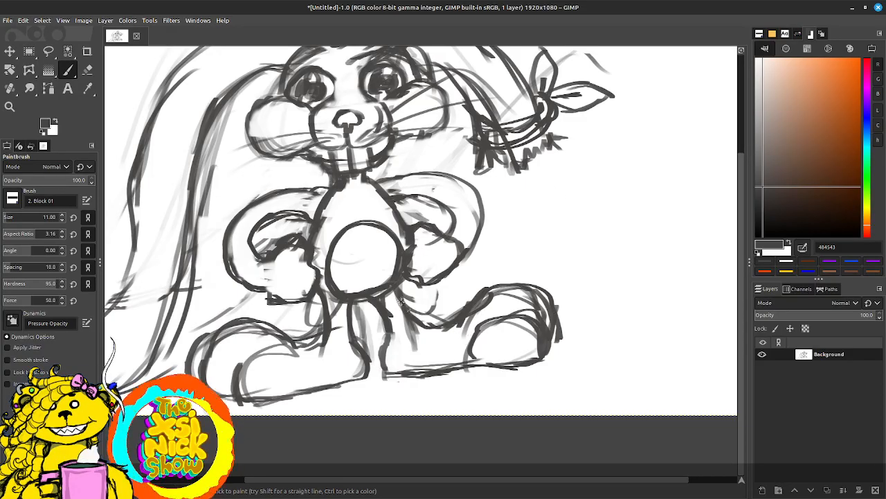
pyautogui.moveTo(289, 322)
pyautogui.mouseDown()
pyautogui.moveTo(281, 354)
pyautogui.moveTo(241, 369)
pyautogui.mouseUp()
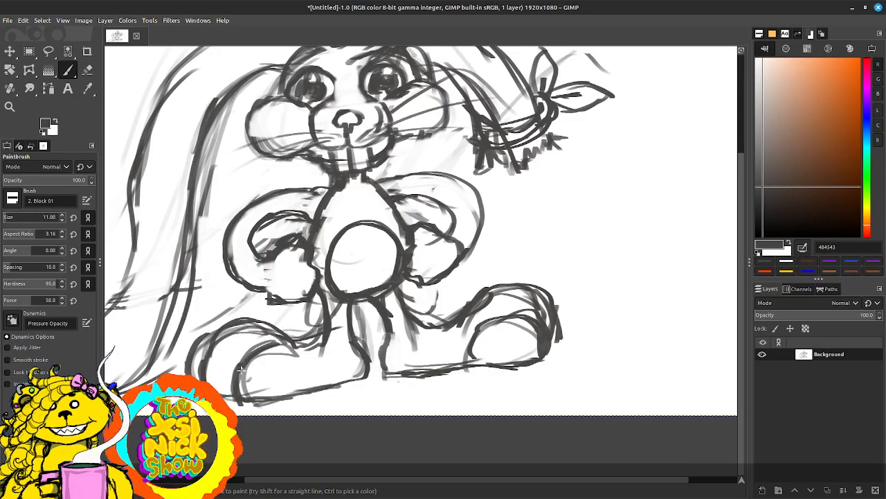
# Step: Erase the body outline just below the neck and repaint the shoulder line running into the left arm
pyautogui.keyDown('ctrl'); pyautogui.scroll(-3, 465, 311); pyautogui.keyUp('ctrl')
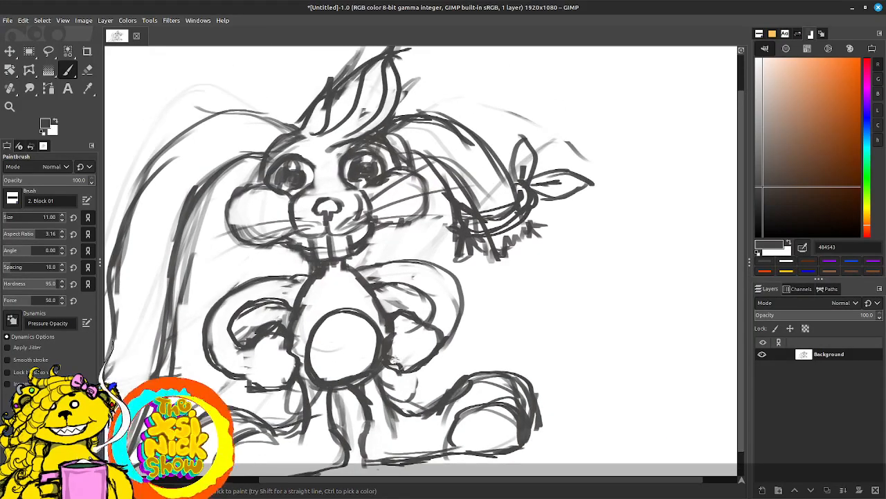
pyautogui.keyDown('ctrl'); pyautogui.scroll(3, 455, 276); pyautogui.keyUp('ctrl')
pyautogui.keyDown('ctrl'); pyautogui.scroll(-3, 455, 276); pyautogui.keyUp('ctrl')
pyautogui.keyDown('ctrl'); pyautogui.scroll(3, 470, 287); pyautogui.keyUp('ctrl')
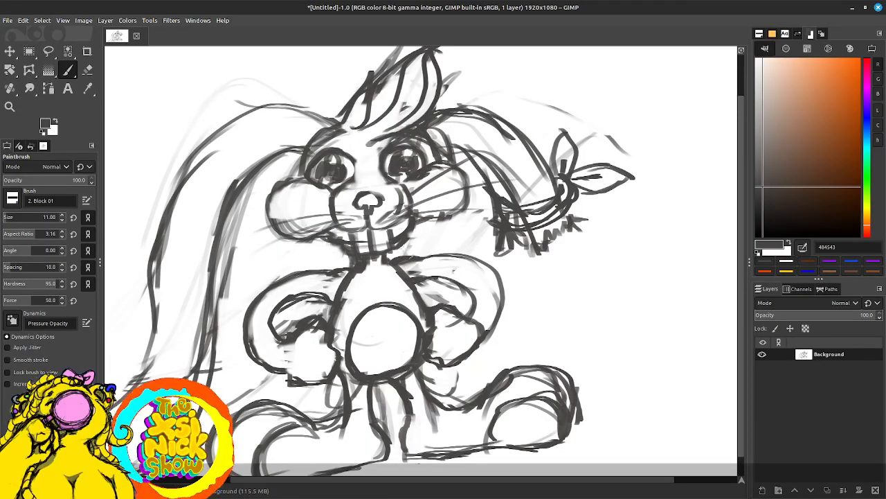
pyautogui.press('d')
pyautogui.hotkey('shift', 'e')
pyautogui.moveTo(354, 285)
pyautogui.mouseDown()
pyautogui.moveTo(377, 271)
pyautogui.moveTo(369, 260)
pyautogui.mouseUp()
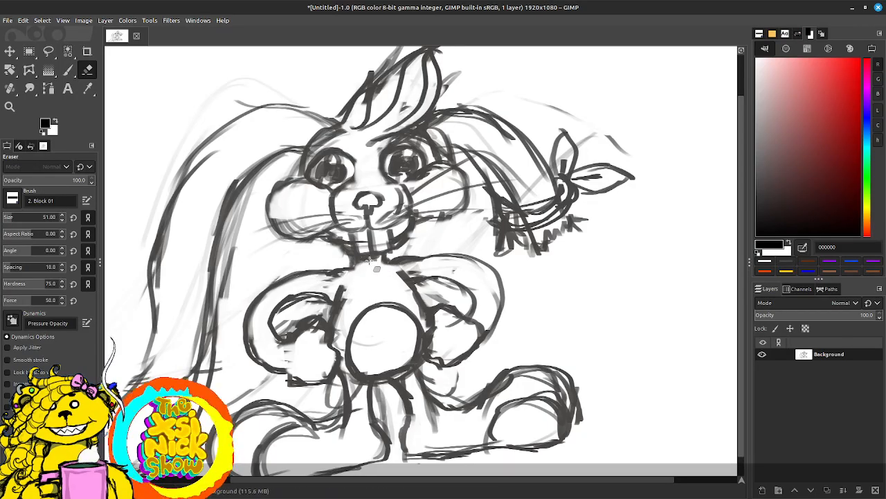
pyautogui.press('p')
pyautogui.moveTo(340, 294); pyautogui.dragTo(328, 341)
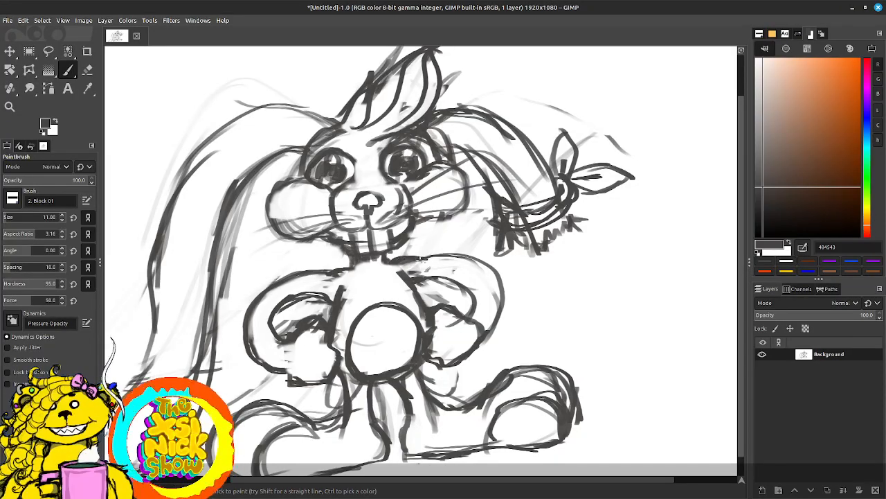
pyautogui.moveTo(349, 266); pyautogui.dragTo(267, 286)
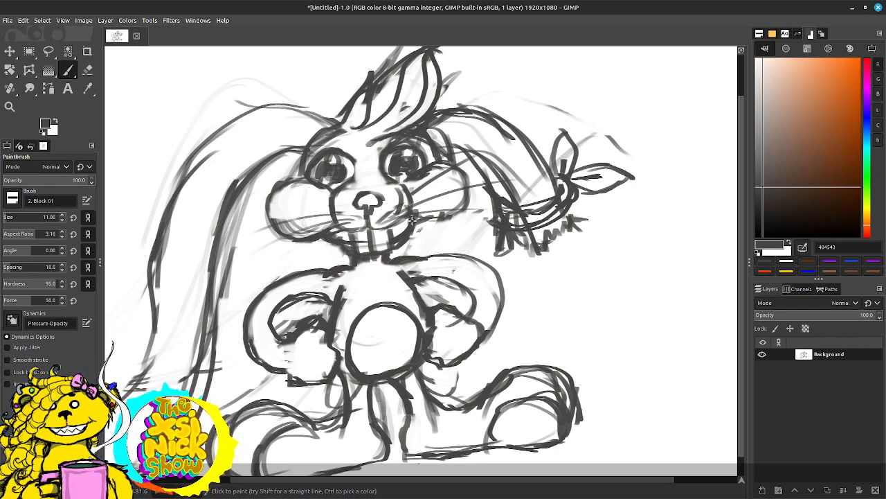
# Step: Darken the outlines of both puffy cheeks
pyautogui.moveTo(412, 220)
pyautogui.mouseDown()
pyautogui.moveTo(450, 223)
pyautogui.moveTo(457, 211)
pyautogui.mouseUp()
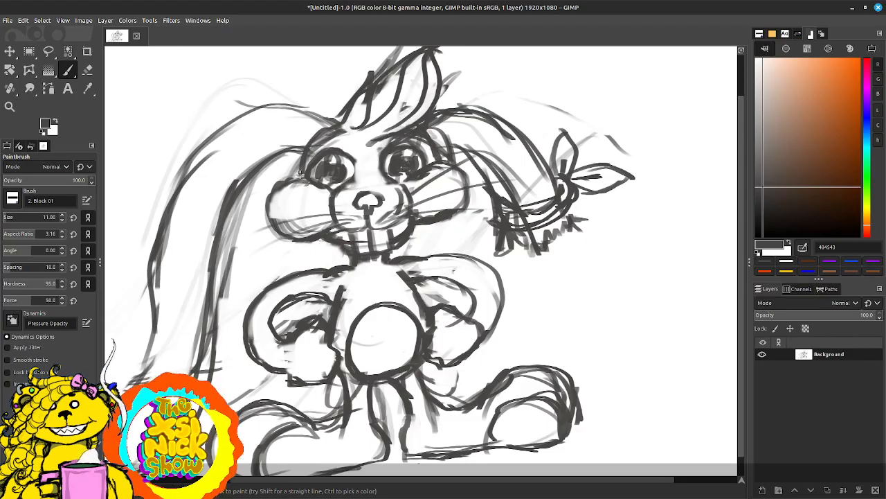
pyautogui.moveTo(295, 183)
pyautogui.mouseDown()
pyautogui.moveTo(269, 207)
pyautogui.moveTo(274, 223)
pyautogui.mouseUp()
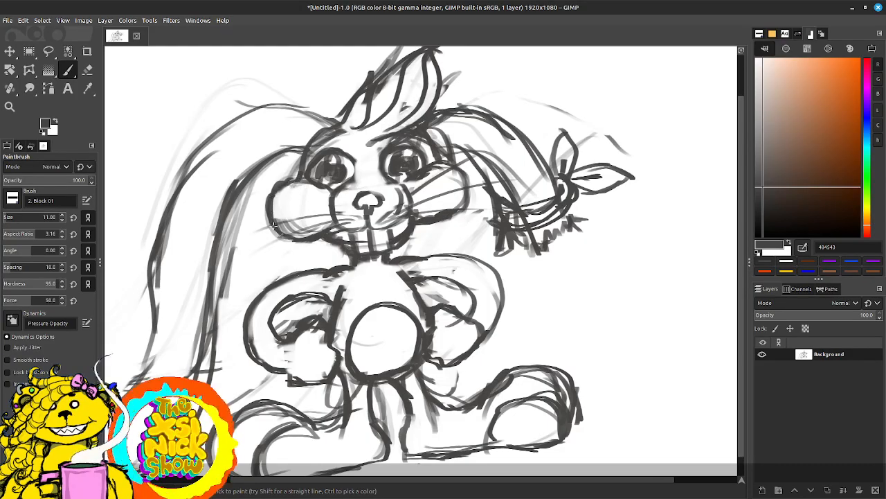
pyautogui.moveTo(448, 162)
pyautogui.mouseDown()
pyautogui.moveTo(469, 181)
pyautogui.moveTo(455, 221)
pyautogui.mouseUp()
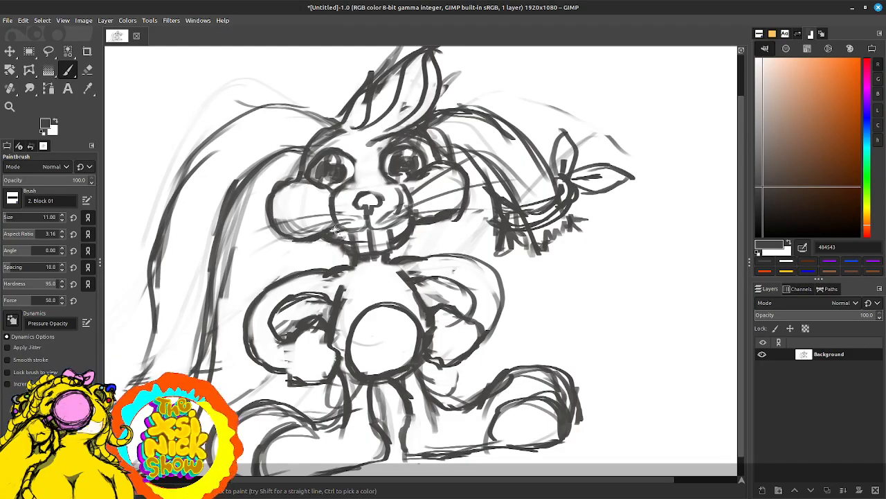
# Step: Paint three long whiskers on each side of the muzzle, extending past the cheeks
pyautogui.moveTo(348, 222)
pyautogui.mouseDown()
pyautogui.moveTo(293, 246)
pyautogui.moveTo(350, 221)
pyautogui.moveTo(307, 226)
pyautogui.moveTo(240, 260)
pyautogui.mouseUp()
pyautogui.moveTo(291, 234); pyautogui.dragTo(237, 266)
pyautogui.moveTo(334, 220)
pyautogui.mouseDown()
pyautogui.moveTo(237, 266)
pyautogui.moveTo(268, 219)
pyautogui.moveTo(259, 226)
pyautogui.mouseUp()
pyautogui.moveTo(345, 214)
pyautogui.mouseDown()
pyautogui.moveTo(246, 236)
pyautogui.moveTo(363, 219)
pyautogui.moveTo(488, 148)
pyautogui.mouseUp()
pyautogui.moveTo(393, 212); pyautogui.dragTo(505, 183)
pyautogui.moveTo(419, 214)
pyautogui.mouseDown()
pyautogui.moveTo(492, 225)
pyautogui.moveTo(459, 212)
pyautogui.mouseUp()
# Step: Erase the stray whisker and sketch strokes inside the muzzle around the nose
pyautogui.hotkey('shift', 'e')
pyautogui.moveTo(383, 226)
pyautogui.mouseDown()
pyautogui.moveTo(393, 205)
pyautogui.moveTo(393, 216)
pyautogui.moveTo(342, 219)
pyautogui.moveTo(358, 197)
pyautogui.mouseUp()
pyautogui.press('p')
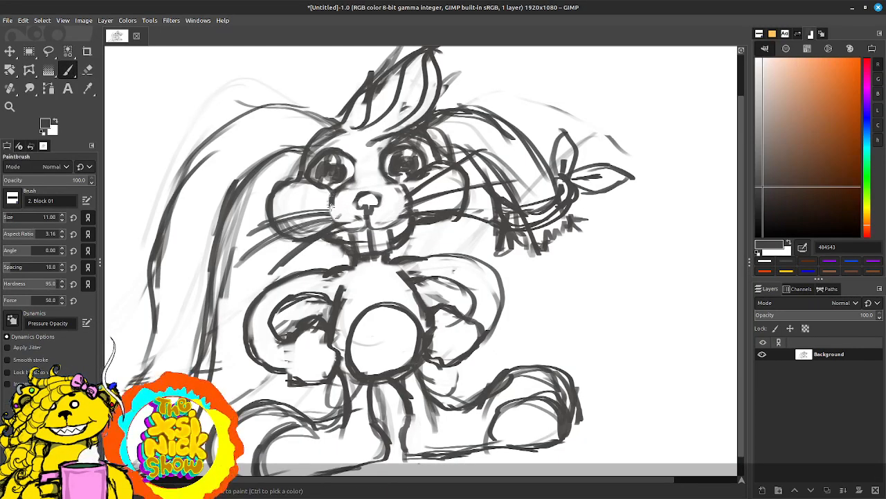
# Step: Erase the whiskers over the left cheek and repaint three longer ones fanning out from the muzzle
pyautogui.moveTo(286, 217)
pyautogui.mouseDown()
pyautogui.moveTo(300, 235)
pyautogui.moveTo(314, 222)
pyautogui.moveTo(318, 233)
pyautogui.moveTo(259, 239)
pyautogui.moveTo(253, 262)
pyautogui.moveTo(246, 270)
pyautogui.moveTo(243, 256)
pyautogui.moveTo(229, 279)
pyautogui.moveTo(228, 257)
pyautogui.moveTo(251, 202)
pyautogui.moveTo(295, 259)
pyautogui.moveTo(266, 265)
pyautogui.moveTo(312, 252)
pyautogui.moveTo(287, 264)
pyautogui.moveTo(253, 242)
pyautogui.mouseUp()
pyautogui.hotkey('shift', 'e')
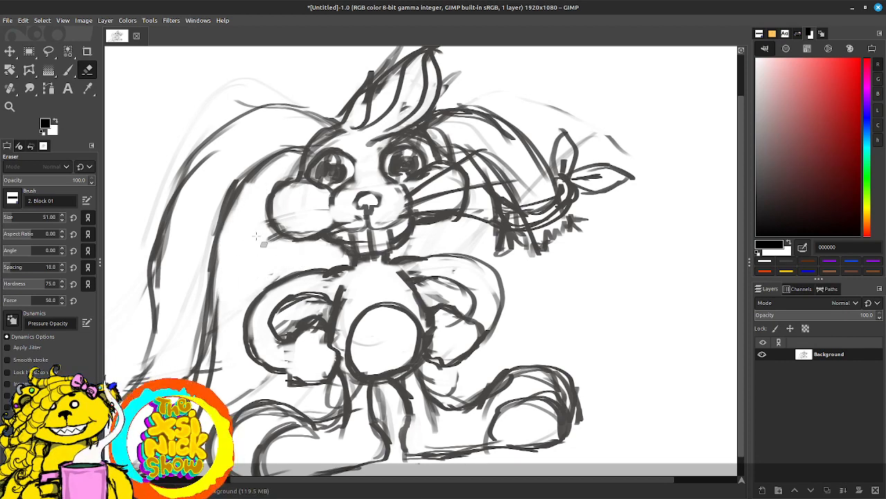
pyautogui.press('p')
pyautogui.moveTo(346, 216); pyautogui.dragTo(256, 274)
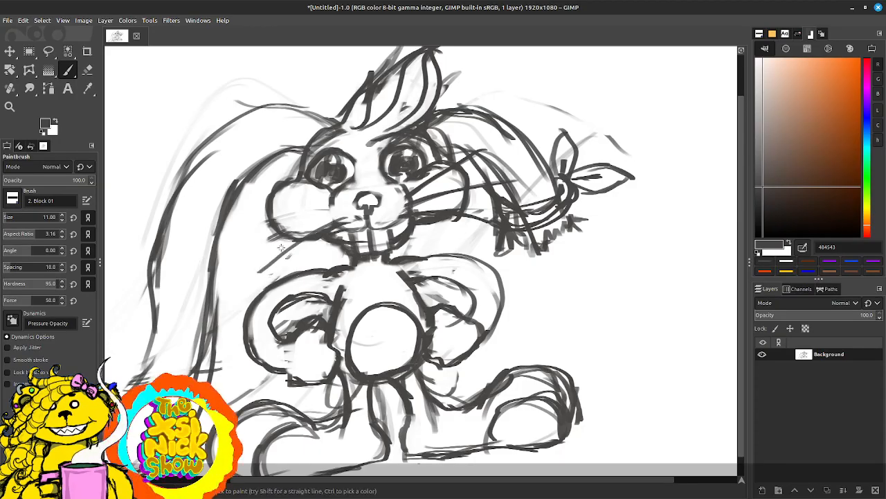
pyautogui.moveTo(338, 215); pyautogui.dragTo(236, 247)
pyautogui.moveTo(280, 230)
pyautogui.mouseDown()
pyautogui.moveTo(327, 219)
pyautogui.moveTo(256, 209)
pyautogui.moveTo(321, 209)
pyautogui.mouseUp()
pyautogui.moveTo(240, 212)
pyautogui.mouseDown()
pyautogui.moveTo(344, 213)
pyautogui.moveTo(335, 217)
pyautogui.mouseUp()
pyautogui.moveTo(277, 230); pyautogui.dragTo(346, 216)
pyautogui.moveTo(292, 254); pyautogui.dragTo(323, 237)
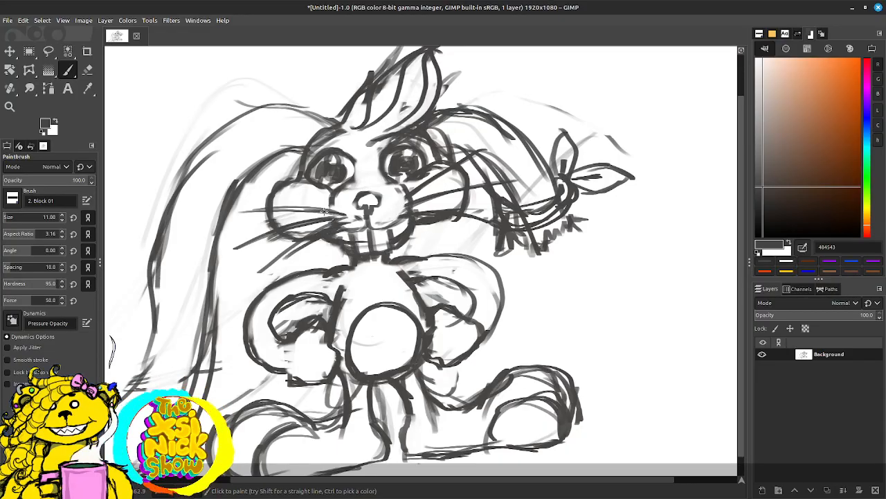
pyautogui.moveTo(278, 208); pyautogui.dragTo(326, 210)
pyautogui.moveTo(285, 253)
pyautogui.mouseDown()
pyautogui.moveTo(250, 280)
pyautogui.moveTo(309, 241)
pyautogui.mouseUp()
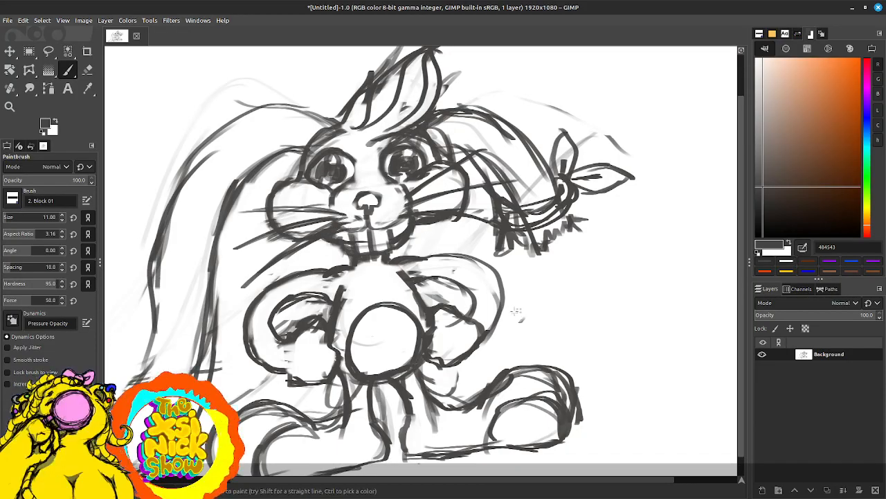
# Step: Repaint the top outline of the right arm from the neck to the elbow and erase the excess paint at the elbow
pyautogui.hotkey('shift', 'e')
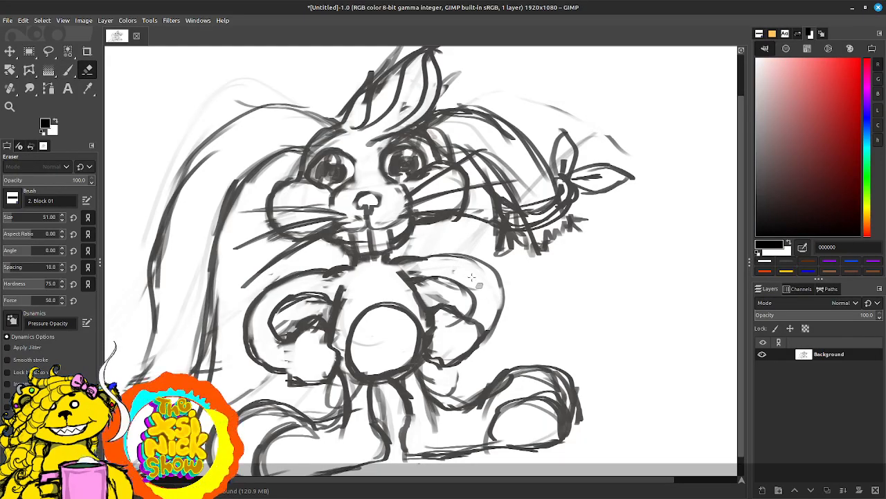
pyautogui.press('p')
pyautogui.moveTo(397, 260)
pyautogui.mouseDown()
pyautogui.moveTo(487, 252)
pyautogui.moveTo(449, 254)
pyautogui.moveTo(513, 276)
pyautogui.moveTo(470, 258)
pyautogui.moveTo(511, 288)
pyautogui.mouseUp()
pyautogui.hotkey('shift', 'e')
pyautogui.press('d')
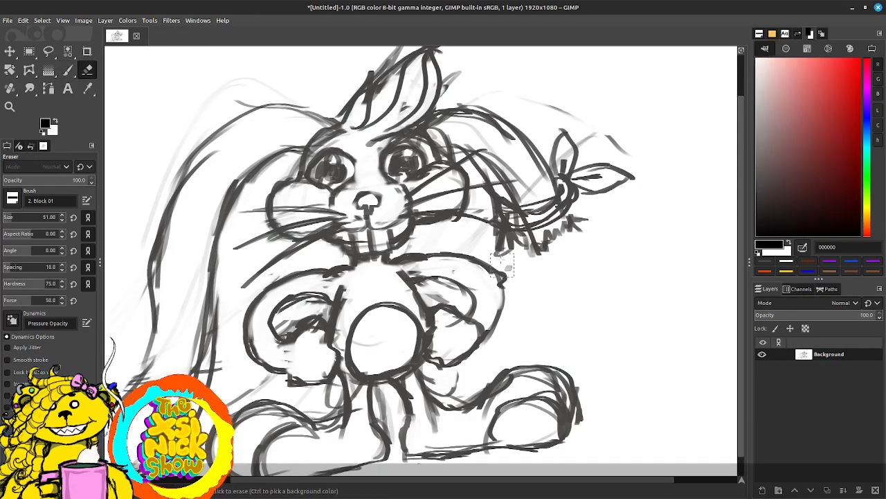
pyautogui.press('p')
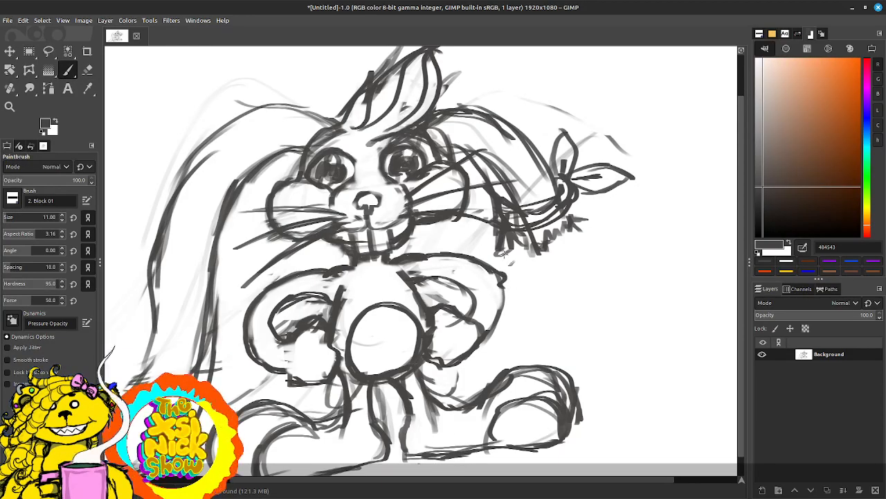
pyautogui.hotkey('shift', 'e')
pyautogui.press('d')
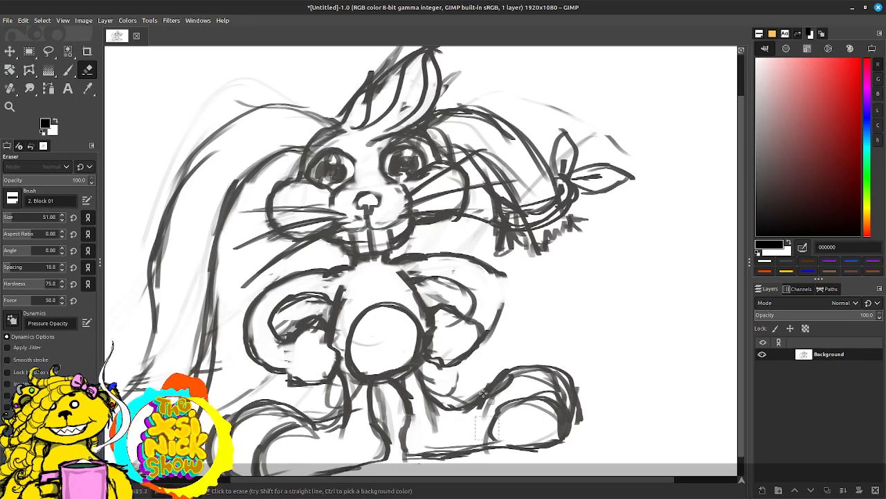
# Step: Paint a pointed elbow and outer forearm on the right arm, and darken the inner crook of that elbow
pyautogui.press('p')
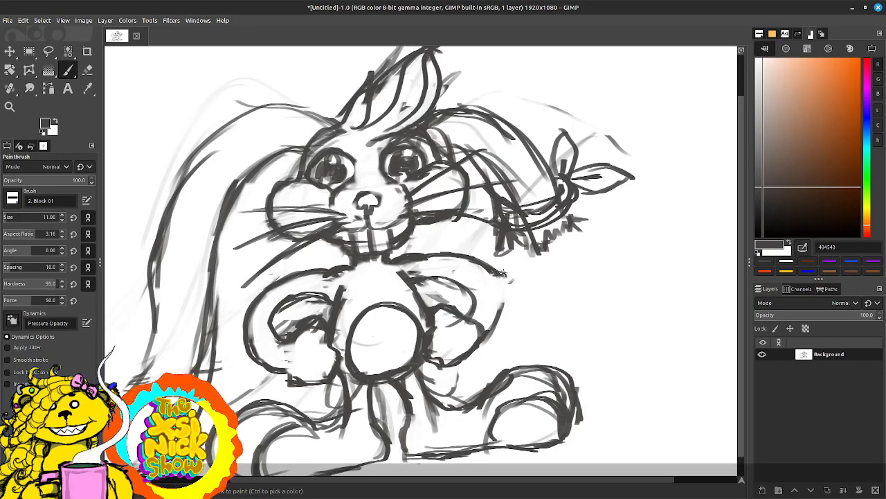
pyautogui.moveTo(502, 273)
pyautogui.mouseDown()
pyautogui.moveTo(512, 290)
pyautogui.moveTo(491, 333)
pyautogui.mouseUp()
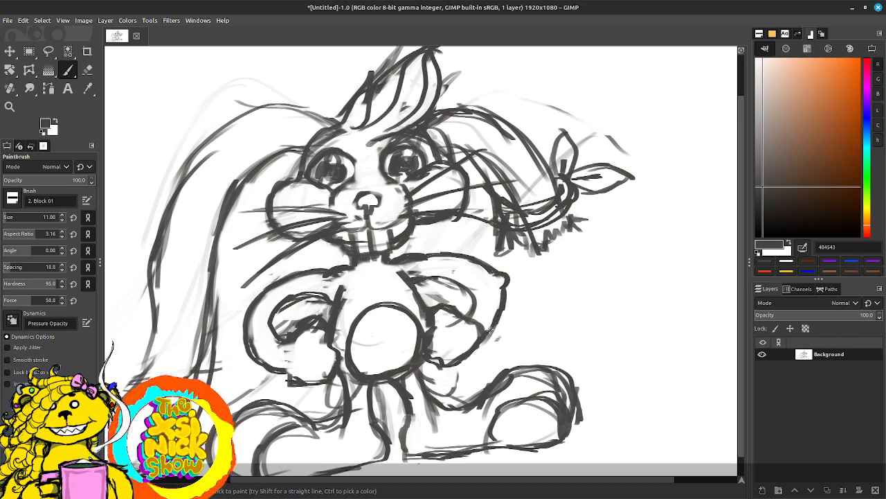
pyautogui.moveTo(475, 296); pyautogui.dragTo(470, 315)
pyautogui.moveTo(475, 285)
pyautogui.mouseDown()
pyautogui.moveTo(441, 278)
pyautogui.moveTo(468, 287)
pyautogui.mouseUp()
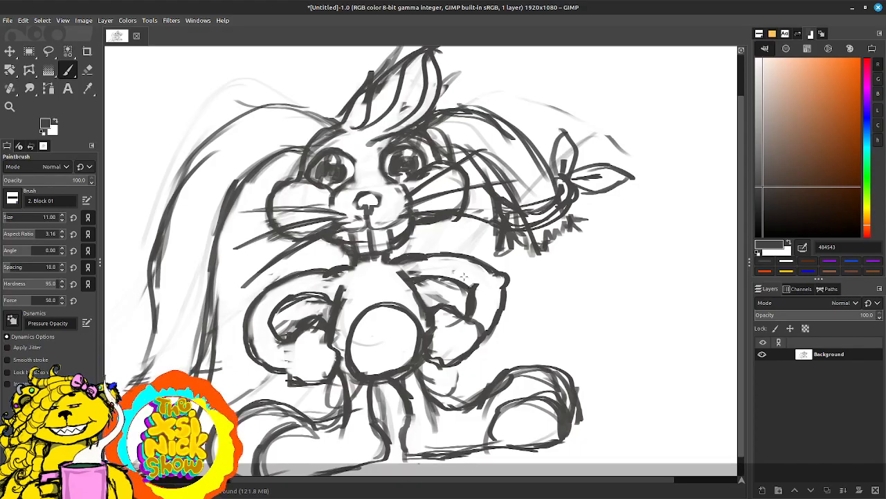
# Step: Erase the rounded left elbow and repaint it with a pointed tip and a defined inner crook
pyautogui.hotkey('shift', 'e')
pyautogui.moveTo(248, 315)
pyautogui.mouseDown()
pyautogui.moveTo(262, 300)
pyautogui.moveTo(246, 307)
pyautogui.moveTo(247, 331)
pyautogui.moveTo(283, 345)
pyautogui.mouseUp()
pyautogui.press('p')
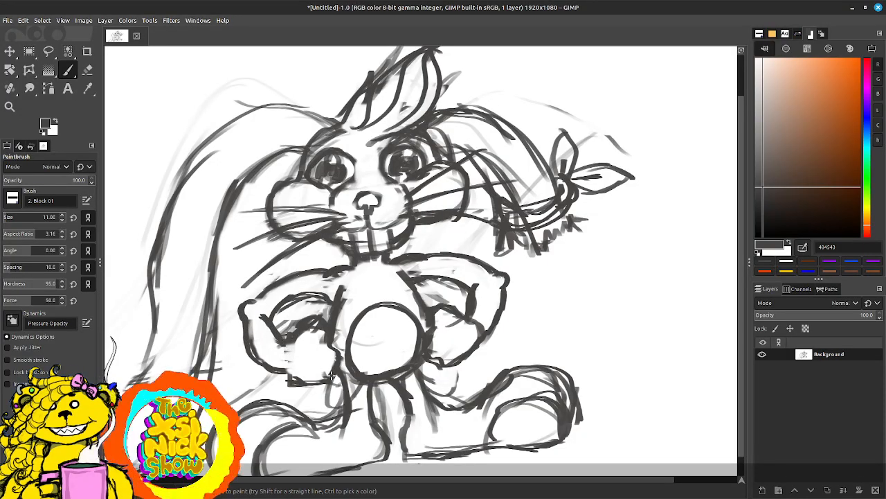
pyautogui.moveTo(269, 312)
pyautogui.mouseDown()
pyautogui.moveTo(291, 298)
pyautogui.moveTo(270, 311)
pyautogui.moveTo(273, 287)
pyautogui.mouseUp()
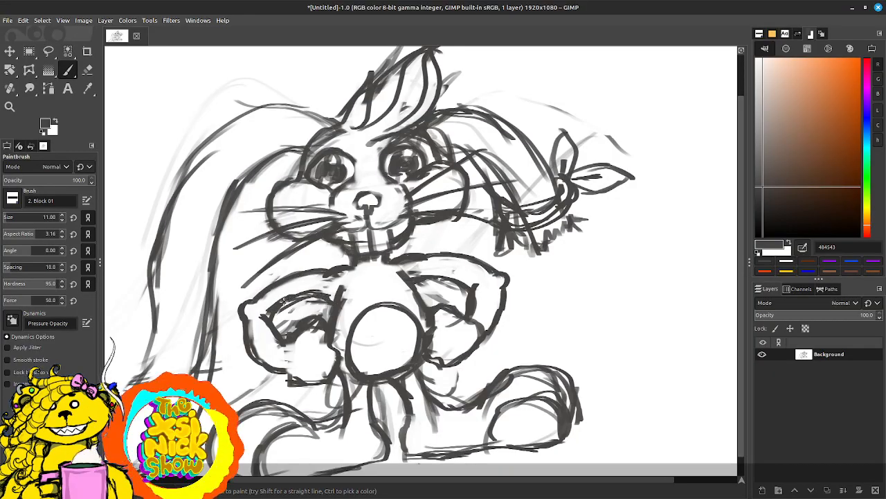
# Step: Erase the stray sketch strokes inside the left arm and darken the forearm outline beside the hand
pyautogui.press('d')
pyautogui.hotkey('shift', 'e')
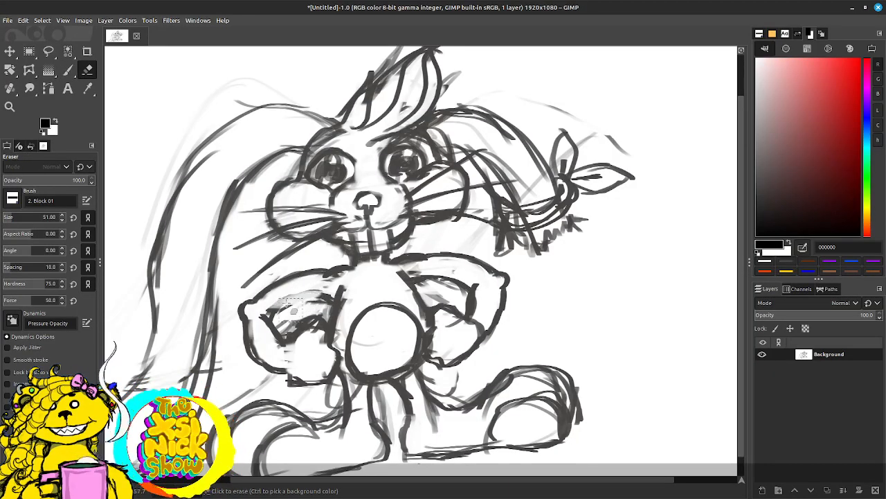
pyautogui.moveTo(288, 303)
pyautogui.mouseDown()
pyautogui.moveTo(333, 300)
pyautogui.moveTo(347, 282)
pyautogui.moveTo(297, 298)
pyautogui.mouseUp()
pyautogui.press('p')
pyautogui.moveTo(281, 349)
pyautogui.mouseDown()
pyautogui.moveTo(271, 367)
pyautogui.moveTo(283, 371)
pyautogui.mouseUp()
# Step: Paint bold, slanted sole lines under both shoes and strengthen the shoe outlines
pyautogui.scroll(-3, 330, 384)
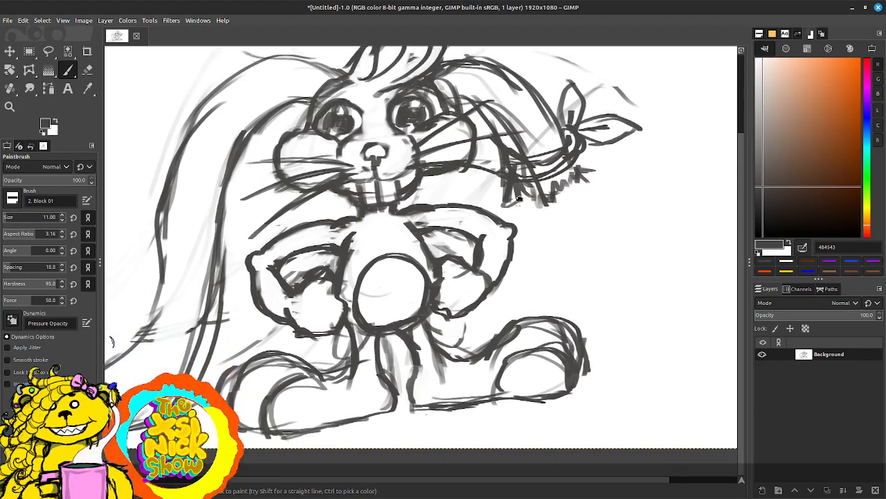
pyautogui.moveTo(267, 443)
pyautogui.mouseDown()
pyautogui.moveTo(378, 423)
pyautogui.moveTo(353, 427)
pyautogui.mouseUp()
pyautogui.moveTo(415, 418)
pyautogui.mouseDown()
pyautogui.moveTo(562, 407)
pyautogui.moveTo(590, 374)
pyautogui.moveTo(547, 331)
pyautogui.moveTo(570, 338)
pyautogui.mouseUp()
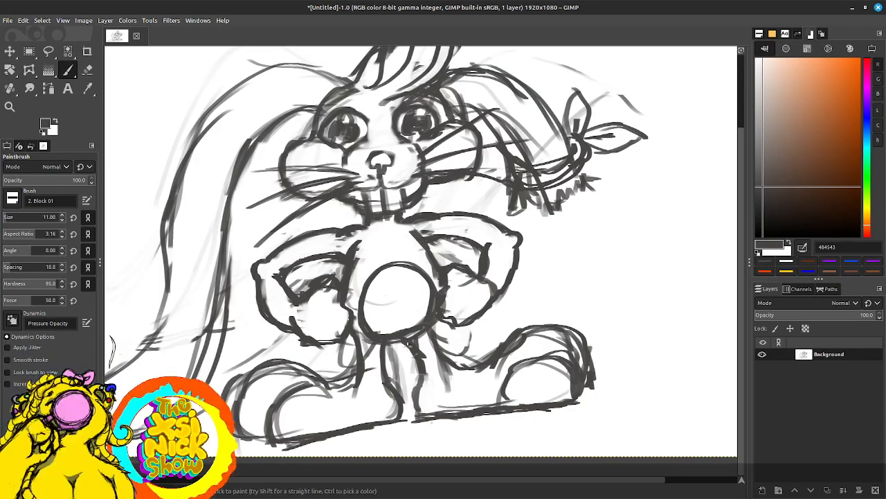
pyautogui.moveTo(384, 346); pyautogui.dragTo(416, 299)
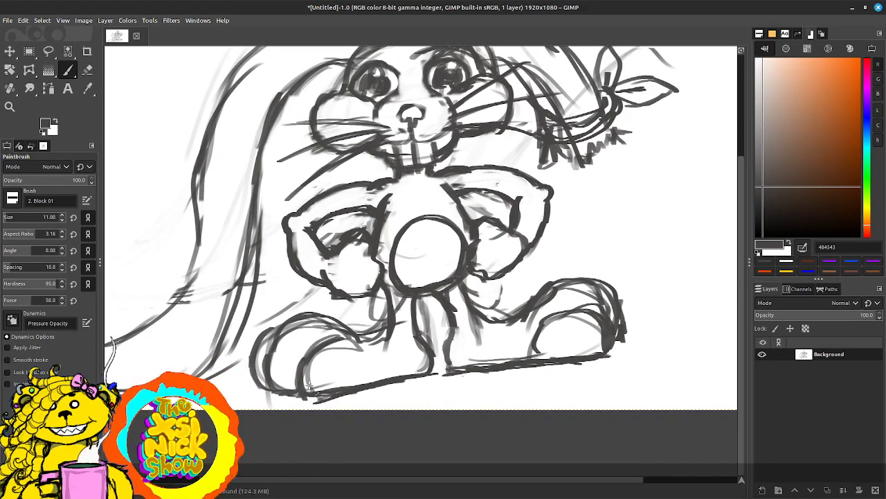
pyautogui.press('n')
pyautogui.press('p')
pyautogui.moveTo(597, 283)
pyautogui.mouseDown()
pyautogui.moveTo(563, 296)
pyautogui.moveTo(564, 354)
pyautogui.mouseUp()
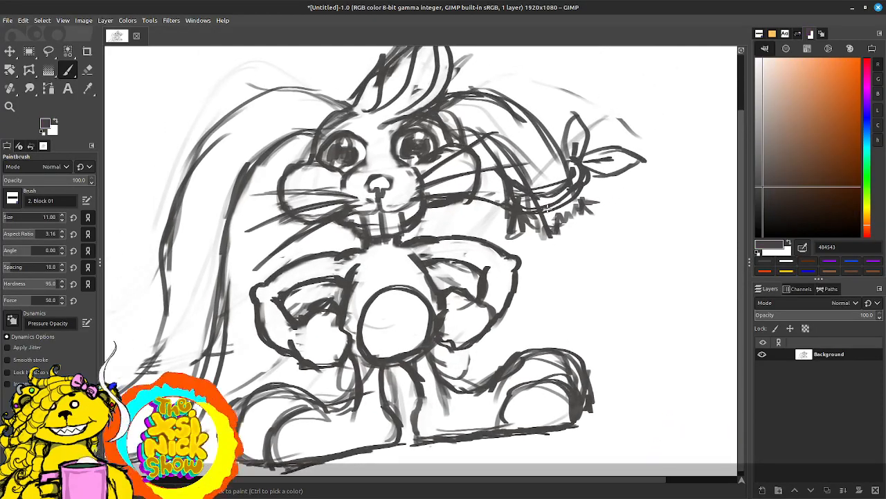
# Step: Erase the faint construction lines around the bandaged right ear and above the long left ear
pyautogui.press('d')
pyautogui.hotkey('shift', 'e')
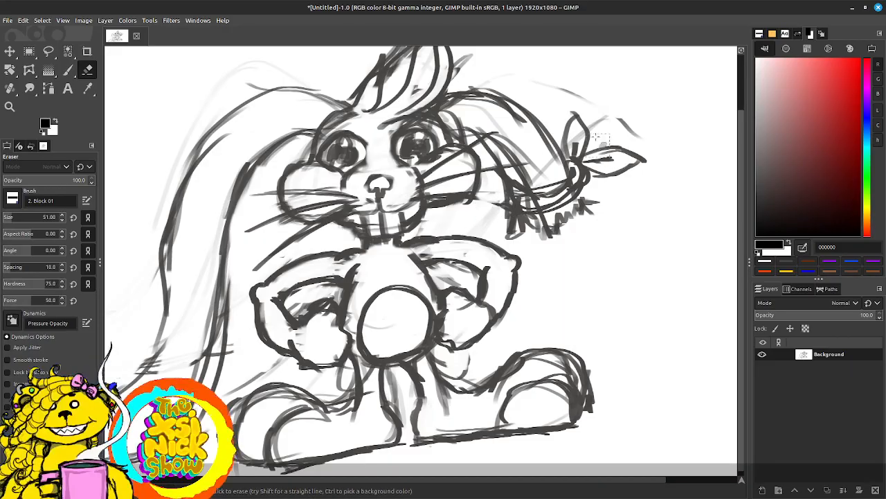
pyautogui.moveTo(537, 149)
pyautogui.mouseDown()
pyautogui.moveTo(516, 140)
pyautogui.moveTo(499, 118)
pyautogui.moveTo(513, 114)
pyautogui.moveTo(592, 229)
pyautogui.moveTo(556, 135)
pyautogui.mouseUp()
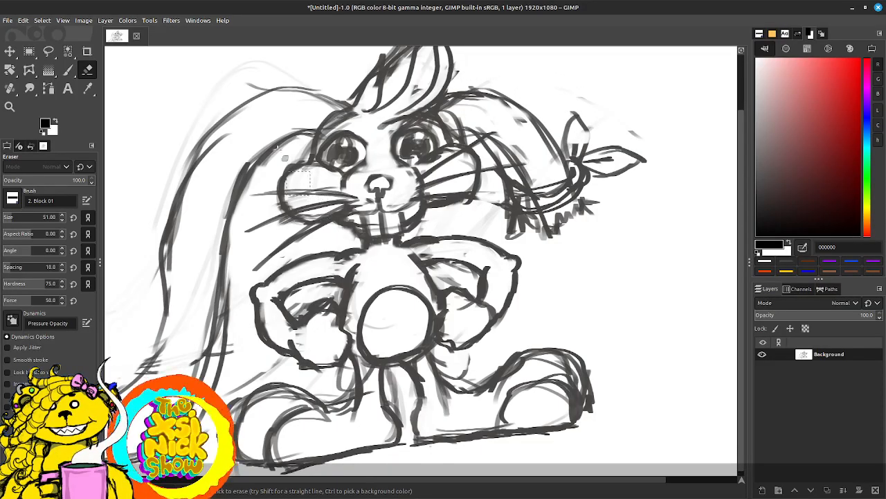
pyautogui.moveTo(171, 153); pyautogui.dragTo(210, 108)
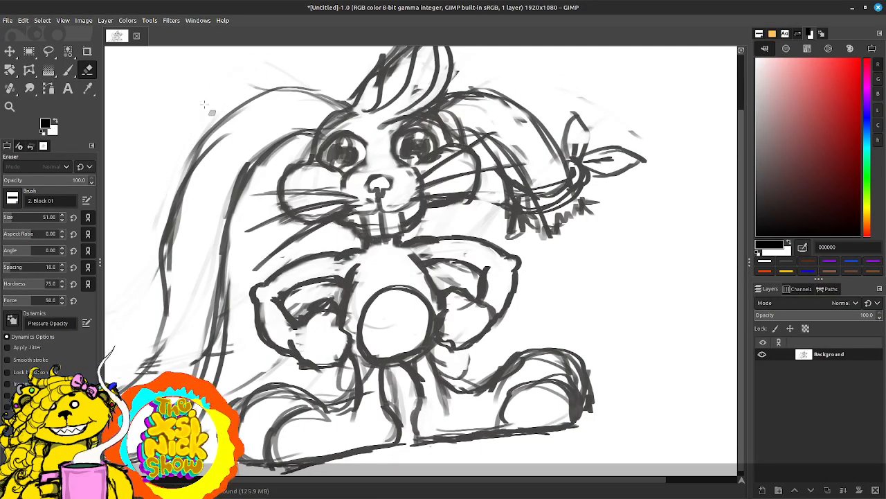
# Step: Darken the left eye's outline and paint a thick dark eyebrow above each eye
pyautogui.press('p')
pyautogui.moveTo(365, 144)
pyautogui.mouseDown()
pyautogui.moveTo(363, 161)
pyautogui.moveTo(317, 163)
pyautogui.moveTo(325, 163)
pyautogui.mouseUp()
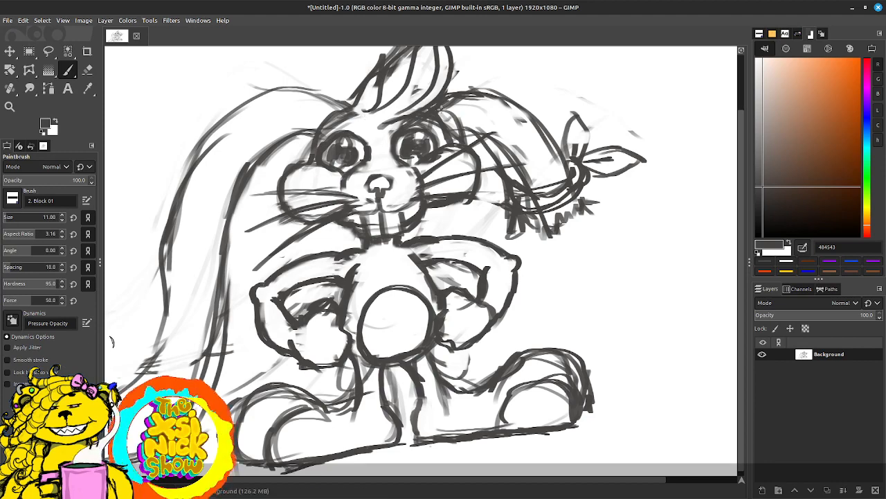
pyautogui.moveTo(362, 113)
pyautogui.mouseDown()
pyautogui.moveTo(327, 122)
pyautogui.moveTo(359, 108)
pyautogui.moveTo(414, 121)
pyautogui.moveTo(394, 113)
pyautogui.moveTo(417, 111)
pyautogui.moveTo(394, 108)
pyautogui.mouseUp()
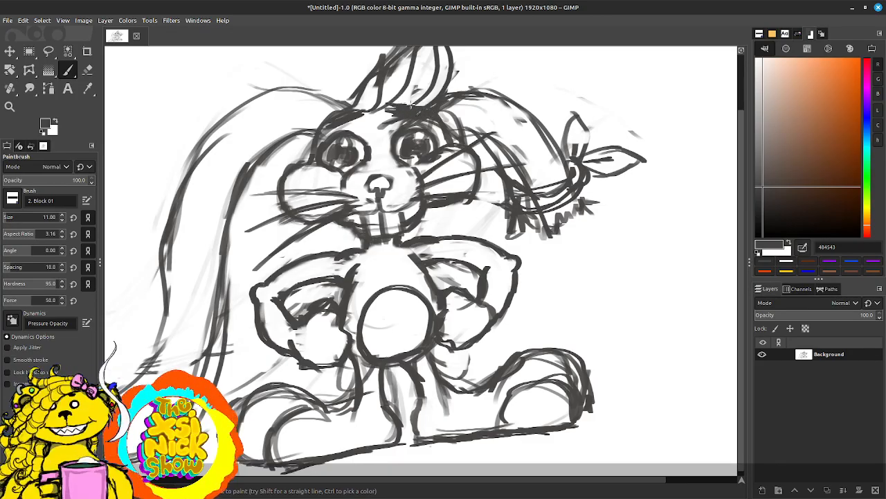
pyautogui.moveTo(328, 125); pyautogui.dragTo(360, 106)
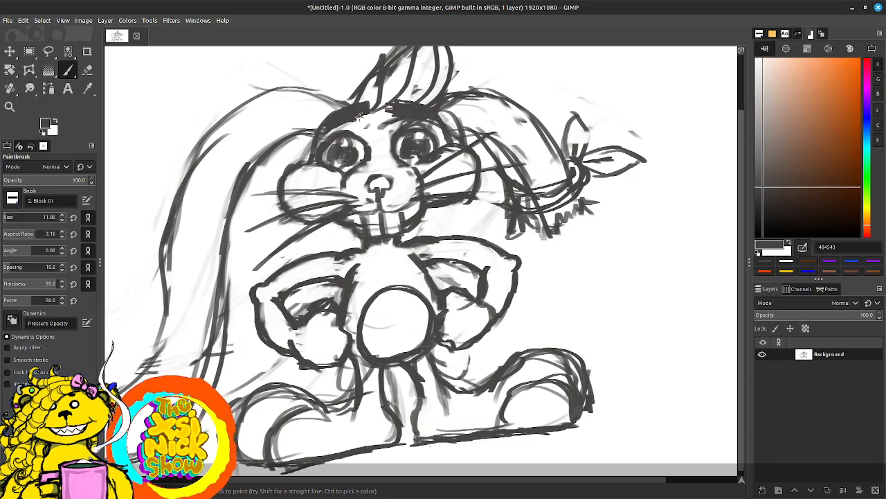
pyautogui.moveTo(398, 177); pyautogui.dragTo(408, 172)
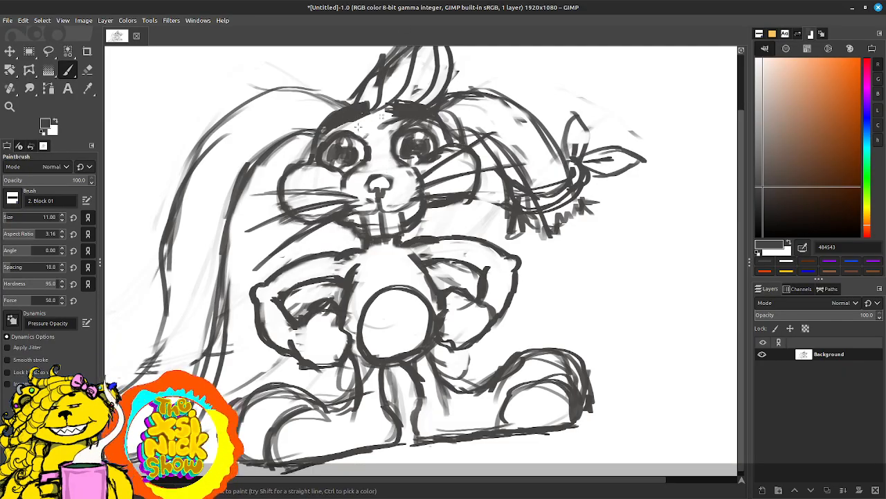
# Step: Add fine white hair streaks to both eyebrows with a size 4 brush and touch up the left brow in black
pyautogui.press('x')
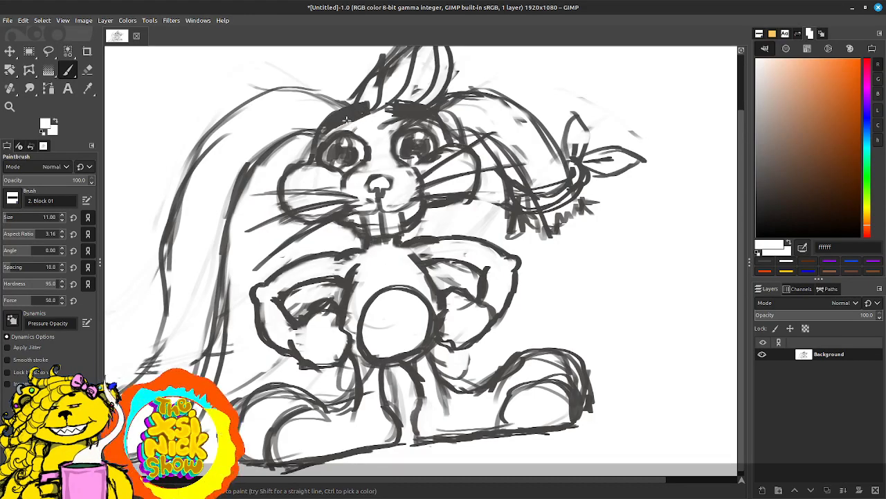
pyautogui.press('[')
pyautogui.press('[')
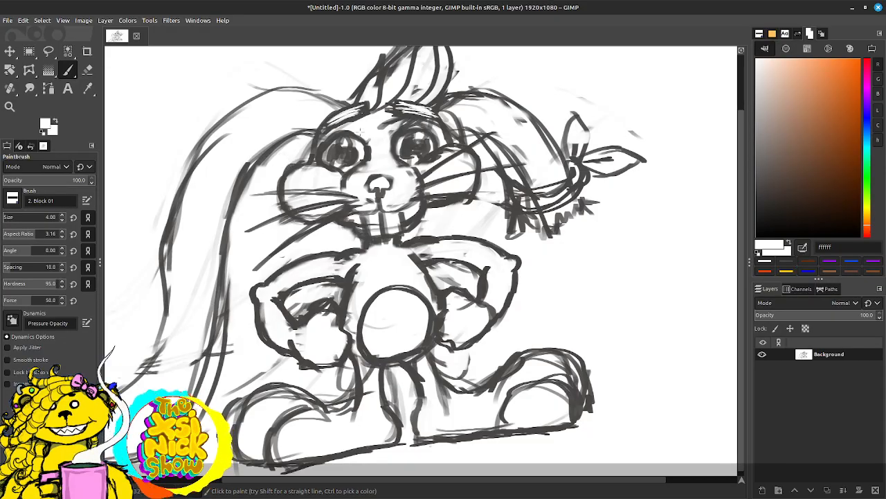
pyautogui.press('x')
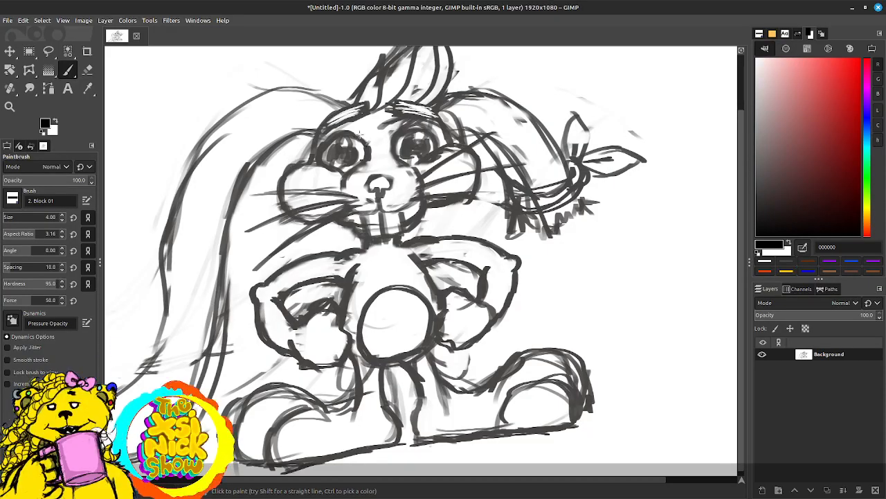
pyautogui.moveTo(325, 124); pyautogui.dragTo(367, 111)
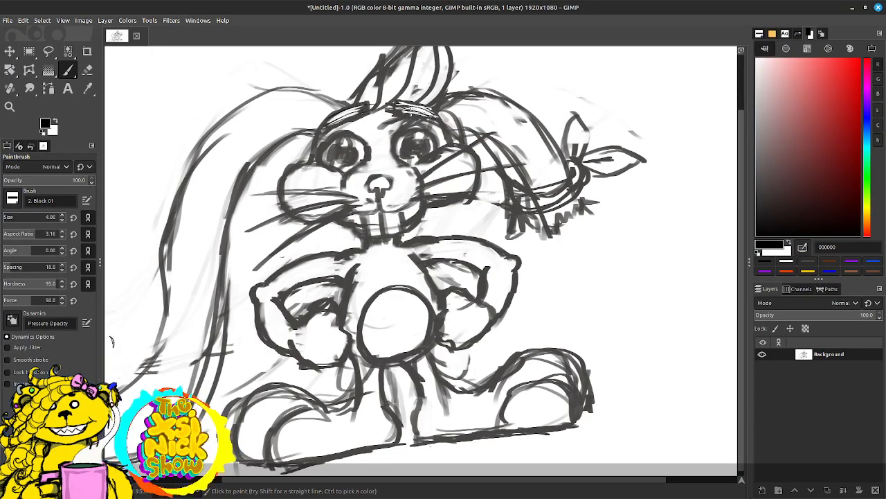
# Step: Erase the stray strokes around the head tuft and the doubled lines at the base of the right ear
pyautogui.moveTo(485, 50); pyautogui.dragTo(409, 181)
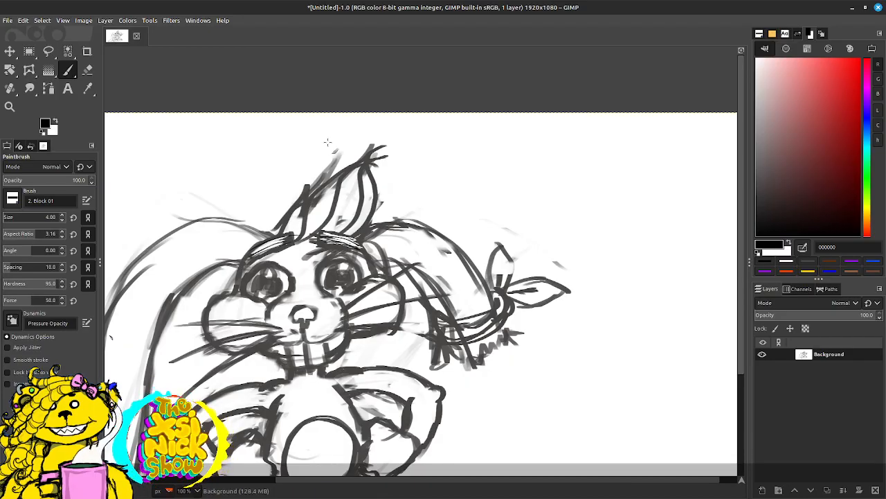
pyautogui.hotkey('shift', 'e')
pyautogui.moveTo(340, 151); pyautogui.dragTo(310, 187)
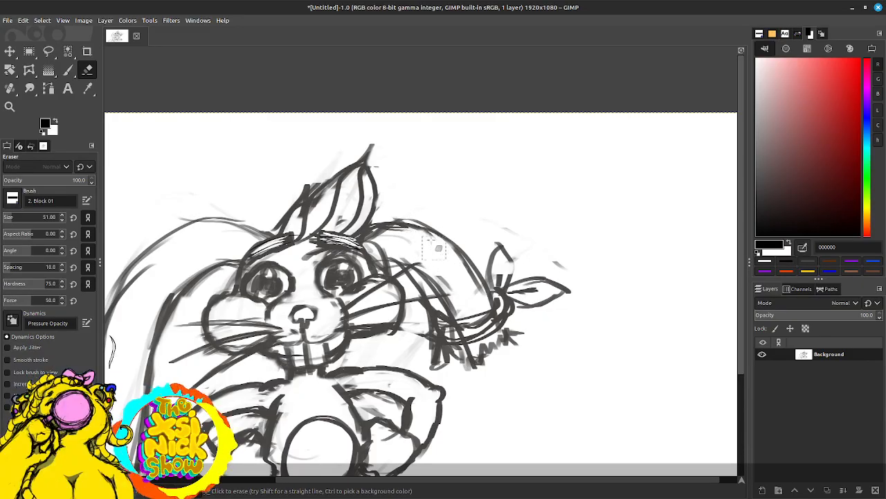
pyautogui.moveTo(377, 232)
pyautogui.mouseDown()
pyautogui.moveTo(404, 248)
pyautogui.moveTo(382, 252)
pyautogui.mouseUp()
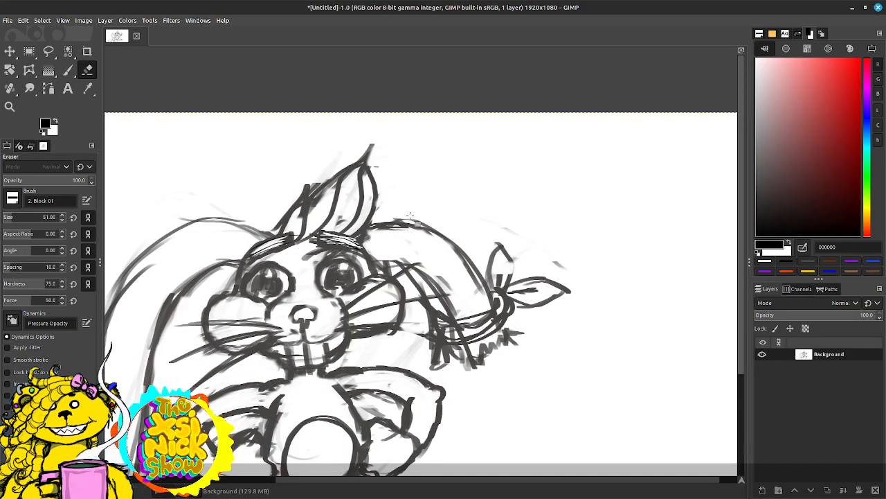
# Step: Paint thin black hair strands inside the head tuft, running from its tip down to the brows
pyautogui.press('p')
pyautogui.moveTo(305, 198); pyautogui.dragTo(295, 234)
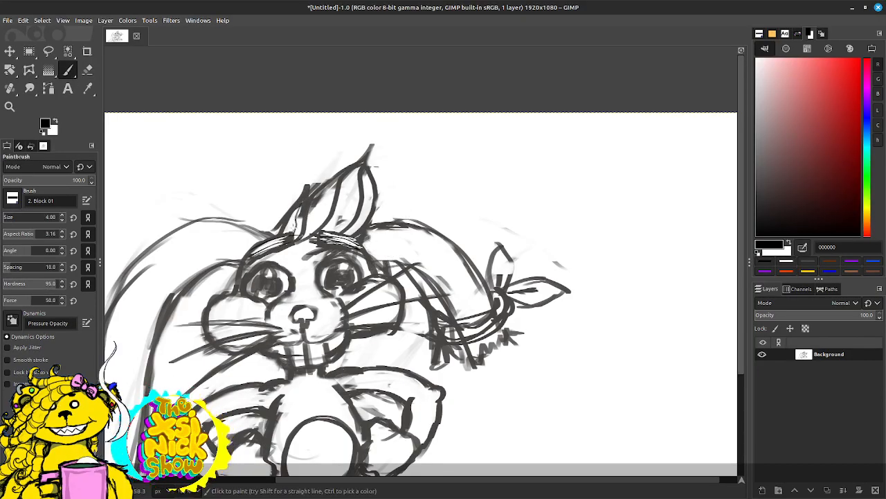
pyautogui.moveTo(332, 182); pyautogui.dragTo(299, 245)
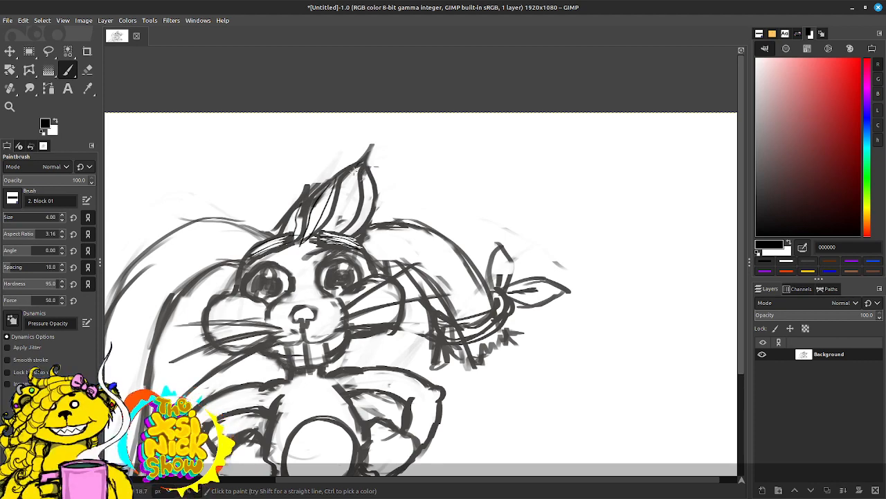
pyautogui.moveTo(356, 169); pyautogui.dragTo(332, 235)
pyautogui.moveTo(369, 181); pyautogui.dragTo(342, 238)
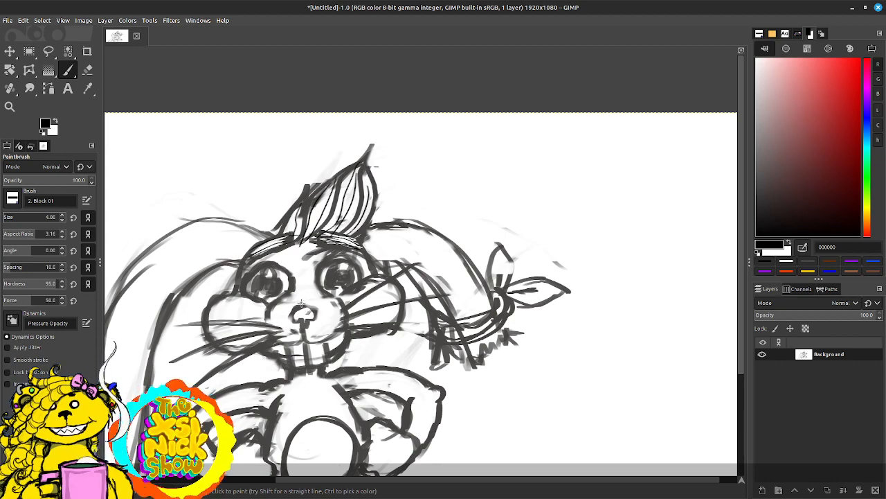
# Step: Trace the long hanging left ear in thin black strokes along both edges down to its rounded tip
pyautogui.moveTo(403, 232)
pyautogui.mouseDown()
pyautogui.moveTo(459, 195)
pyautogui.moveTo(444, 213)
pyautogui.mouseUp()
pyautogui.moveTo(429, 247)
pyautogui.mouseDown()
pyautogui.moveTo(424, 258)
pyautogui.moveTo(475, 206)
pyautogui.mouseUp()
pyautogui.moveTo(275, 147)
pyautogui.mouseDown()
pyautogui.moveTo(251, 220)
pyautogui.moveTo(237, 355)
pyautogui.mouseUp()
pyautogui.moveTo(195, 382)
pyautogui.mouseDown()
pyautogui.moveTo(295, 314)
pyautogui.moveTo(251, 355)
pyautogui.mouseUp()
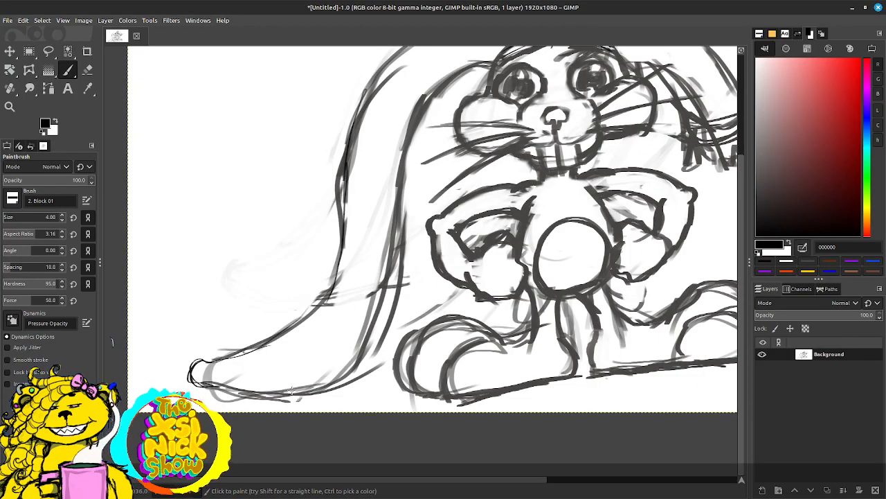
pyautogui.moveTo(291, 390); pyautogui.dragTo(361, 361)
pyautogui.moveTo(398, 196)
pyautogui.mouseDown()
pyautogui.moveTo(398, 245)
pyautogui.moveTo(398, 229)
pyautogui.mouseUp()
pyautogui.moveTo(380, 342); pyautogui.dragTo(367, 382)
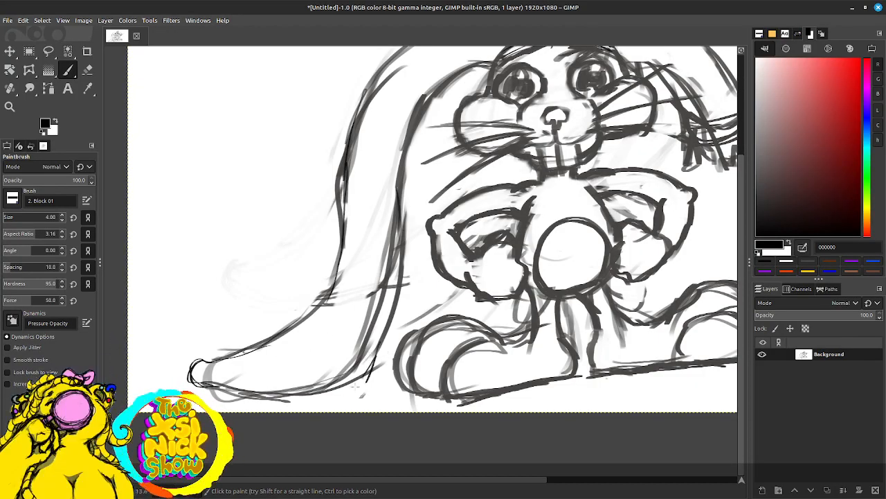
# Step: Erase the stray sketch lines around the left hand, between the legs and above the right shoe
pyautogui.moveTo(734, 255)
pyautogui.mouseDown()
pyautogui.moveTo(604, 300)
pyautogui.moveTo(560, 291)
pyautogui.moveTo(566, 280)
pyautogui.mouseUp()
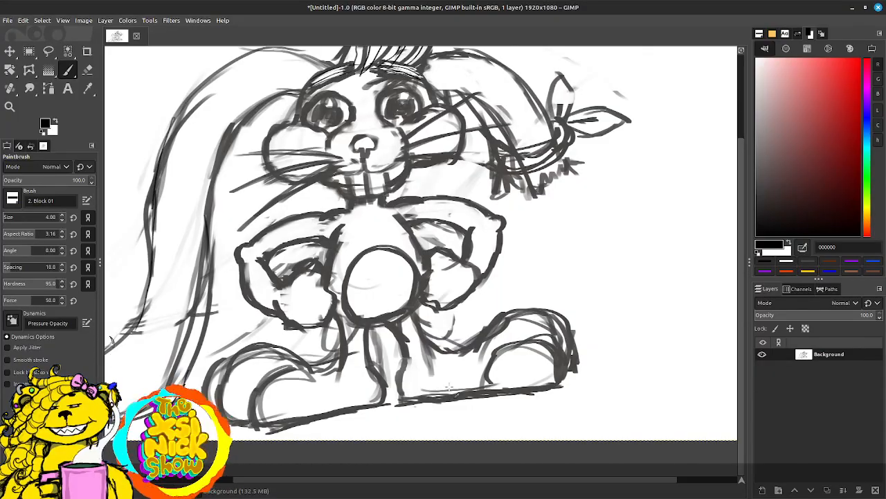
pyautogui.hotkey('shift', 'e')
pyautogui.moveTo(326, 343); pyautogui.dragTo(326, 360)
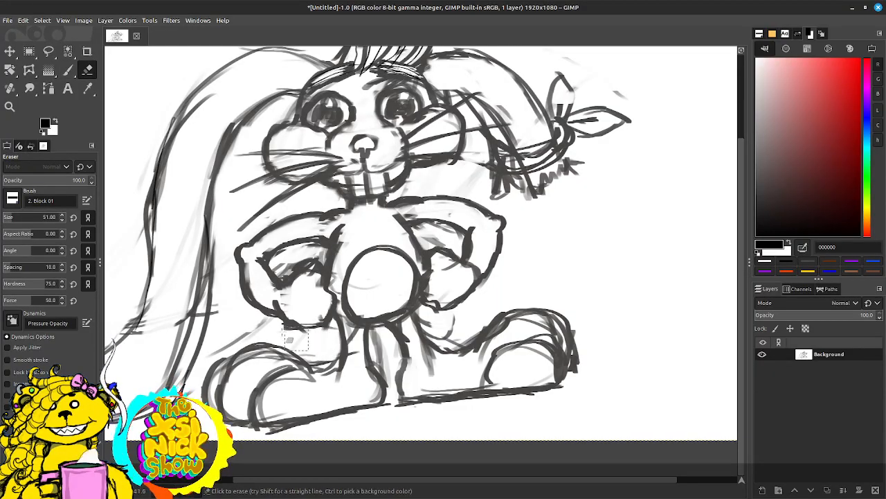
pyautogui.moveTo(277, 330)
pyautogui.mouseDown()
pyautogui.moveTo(224, 338)
pyautogui.moveTo(249, 327)
pyautogui.mouseUp()
pyautogui.moveTo(290, 263); pyautogui.dragTo(277, 268)
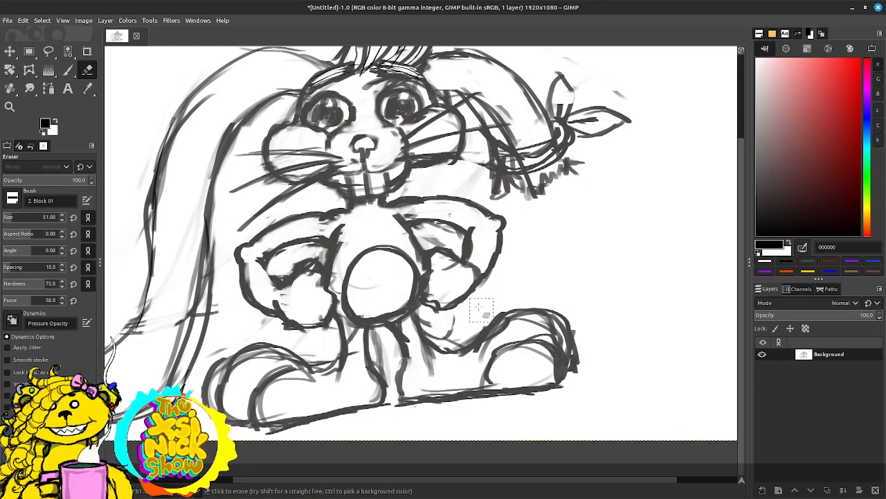
pyautogui.moveTo(400, 331)
pyautogui.mouseDown()
pyautogui.moveTo(384, 360)
pyautogui.moveTo(363, 338)
pyautogui.moveTo(356, 382)
pyautogui.mouseUp()
pyautogui.moveTo(430, 365)
pyautogui.mouseDown()
pyautogui.moveTo(453, 332)
pyautogui.moveTo(444, 350)
pyautogui.moveTo(443, 325)
pyautogui.moveTo(416, 318)
pyautogui.moveTo(443, 334)
pyautogui.mouseUp()
# Step: Redraw the right leg's outer line from the hip in black and paint fold lines inside the bandage bow's upper loop
pyautogui.press('p')
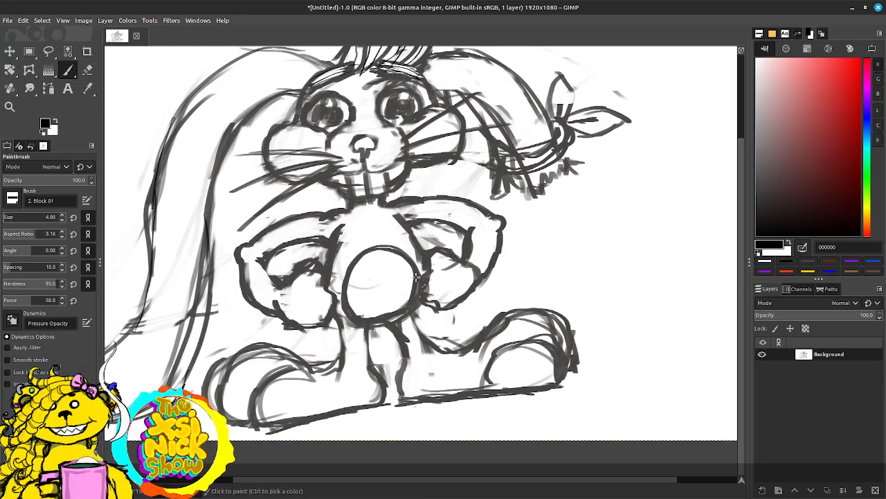
pyautogui.moveTo(418, 302)
pyautogui.mouseDown()
pyautogui.moveTo(408, 320)
pyautogui.moveTo(418, 328)
pyautogui.mouseUp()
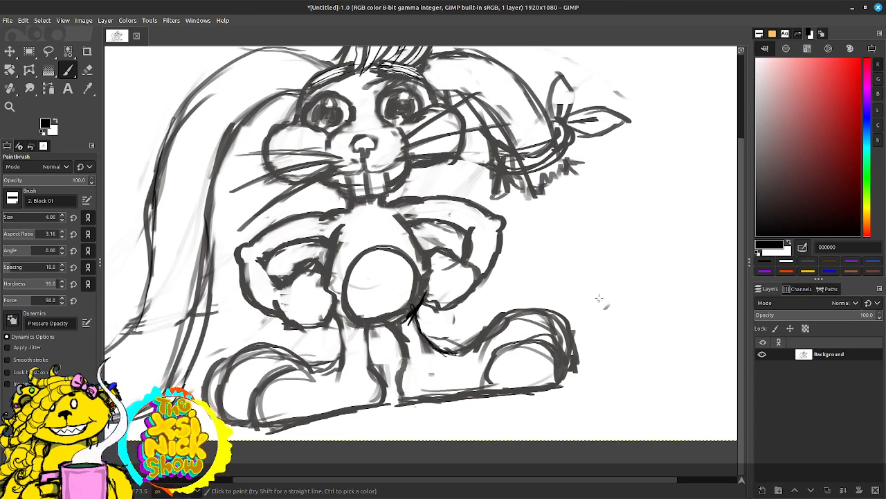
pyautogui.moveTo(601, 296); pyautogui.dragTo(548, 360)
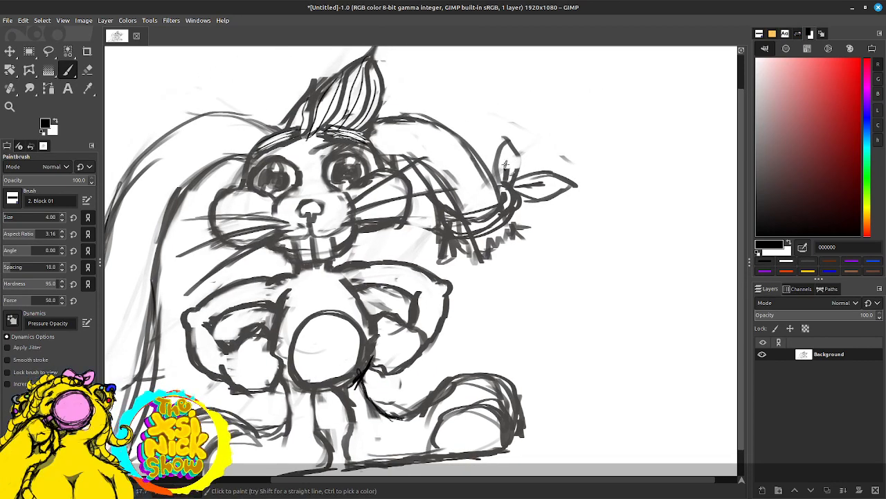
pyautogui.moveTo(505, 164); pyautogui.dragTo(513, 182)
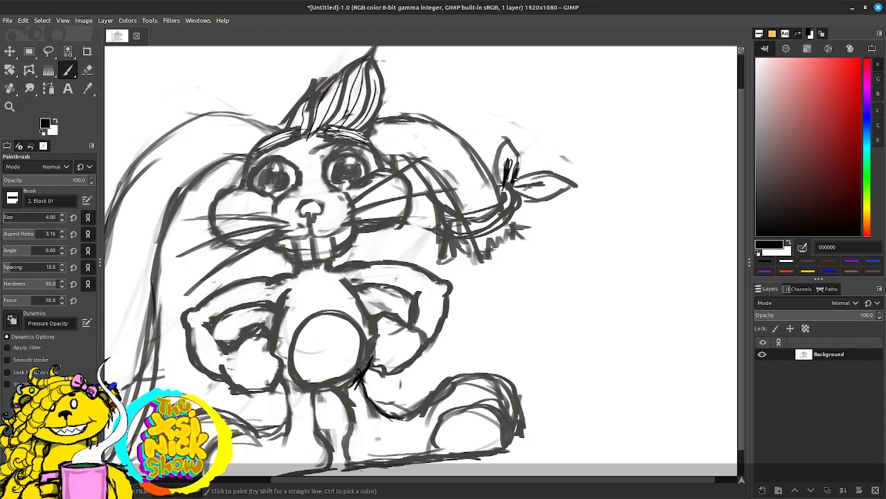
# Step: Erase the stray marks above the bandage bow and beside the hair tuft
pyautogui.moveTo(560, 222)
pyautogui.mouseDown()
pyautogui.moveTo(593, 199)
pyautogui.moveTo(637, 189)
pyautogui.moveTo(631, 185)
pyautogui.mouseUp()
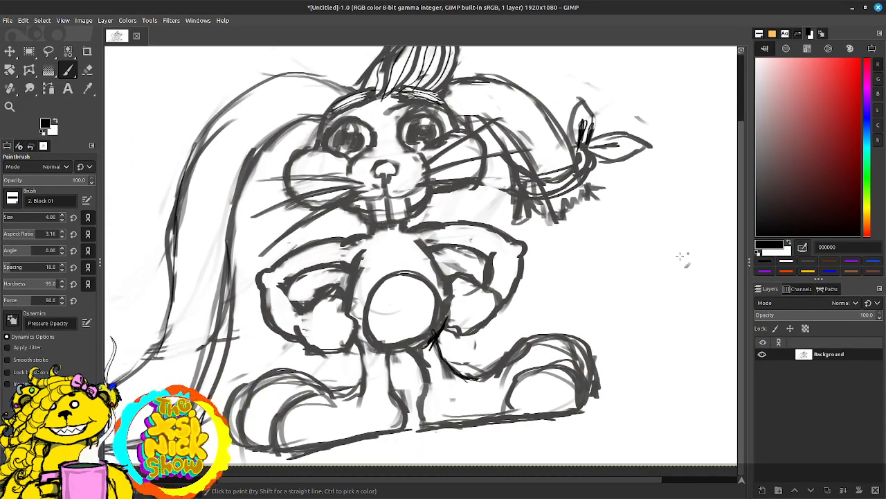
pyautogui.scroll(3, 664, 264)
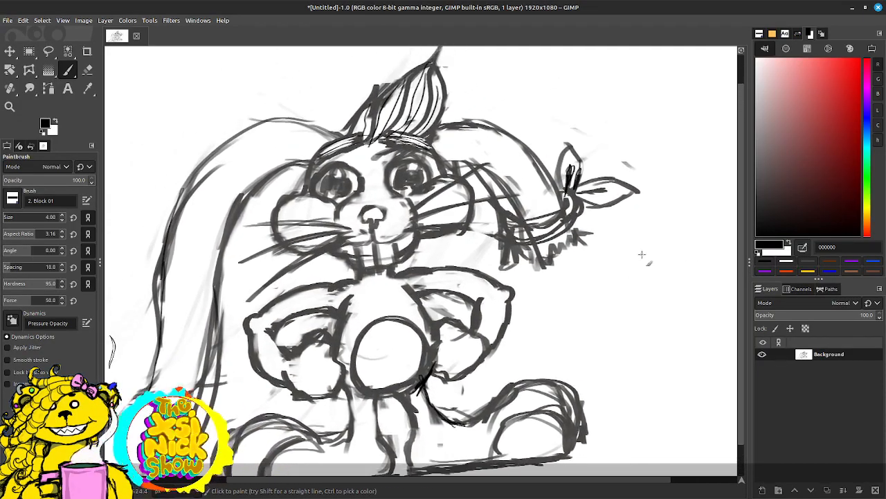
pyautogui.hotkey('shift', 'e')
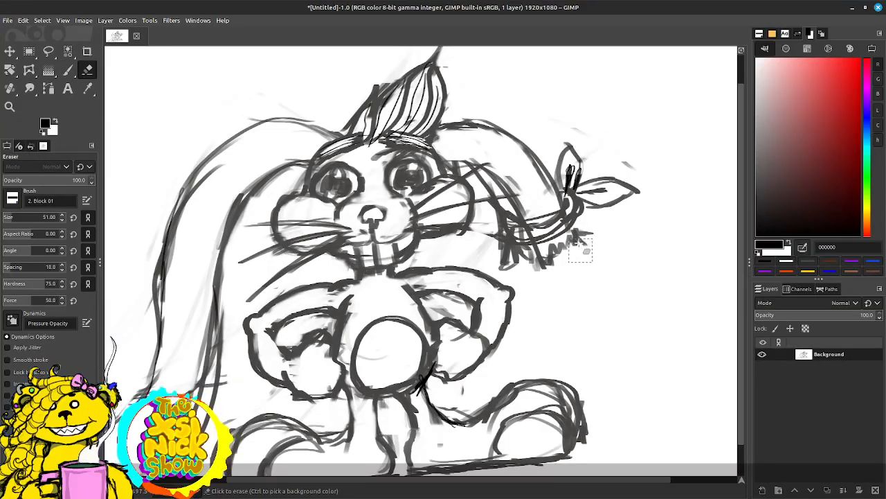
pyautogui.moveTo(616, 171)
pyautogui.mouseDown()
pyautogui.moveTo(625, 171)
pyautogui.moveTo(568, 130)
pyautogui.mouseUp()
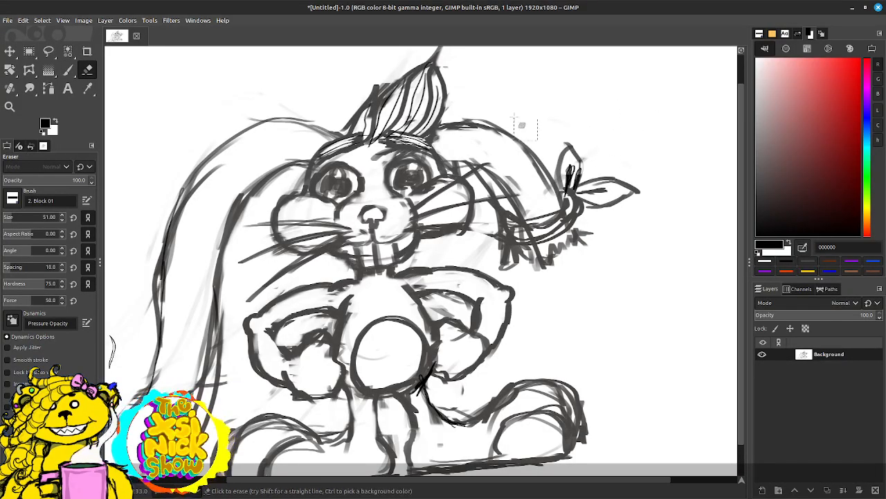
pyautogui.moveTo(395, 70)
pyautogui.mouseDown()
pyautogui.moveTo(388, 74)
pyautogui.moveTo(409, 64)
pyautogui.mouseUp()
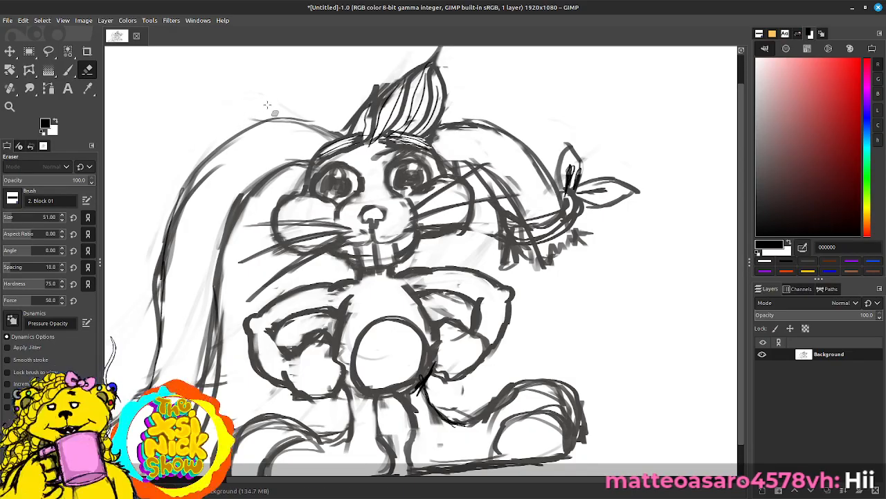
# Step: Erase the faint construction strokes inside and alongside the long left ear
pyautogui.press('p')
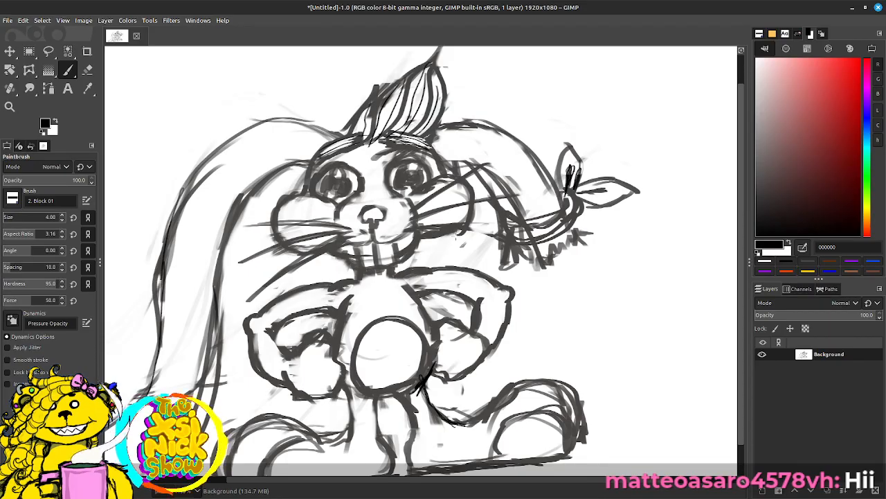
pyautogui.moveTo(304, 263); pyautogui.dragTo(346, 206)
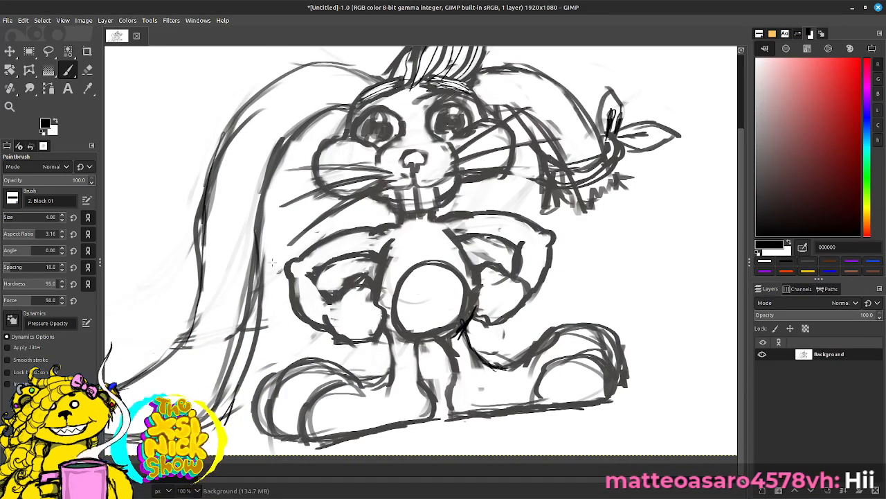
pyautogui.hotkey('shift', 'e')
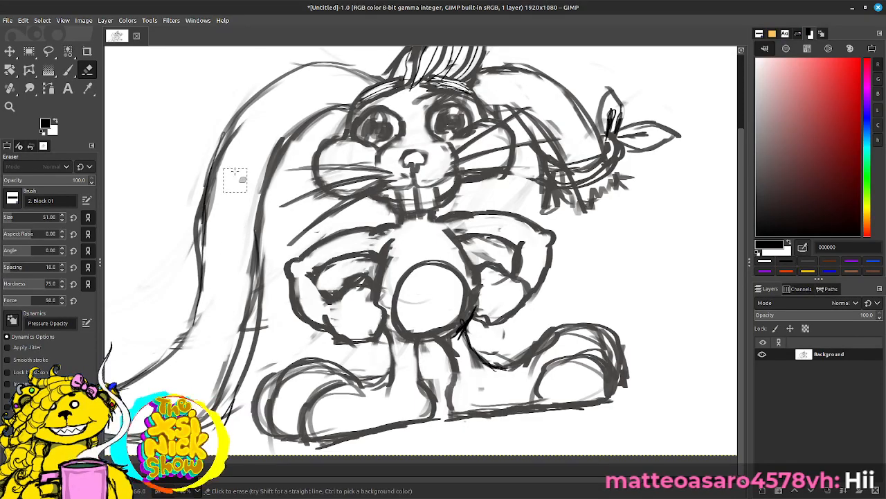
pyautogui.moveTo(235, 172); pyautogui.dragTo(217, 232)
pyautogui.press('p')
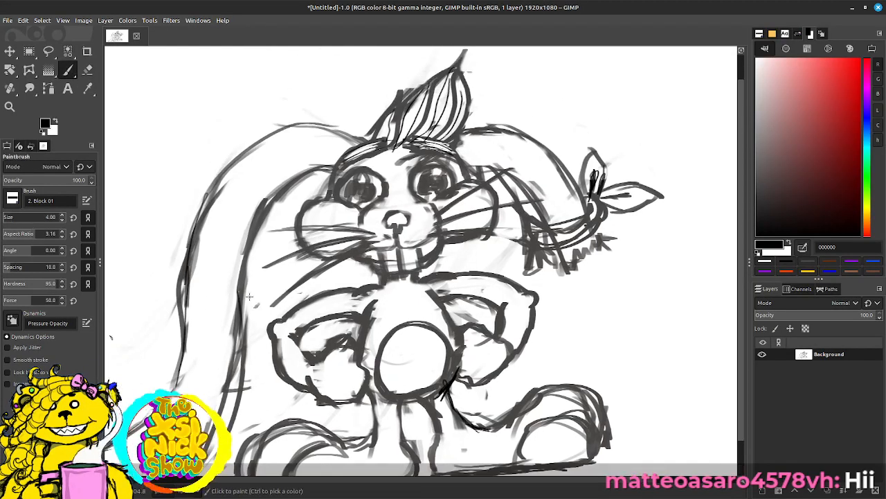
pyautogui.hotkey('shift', 'e')
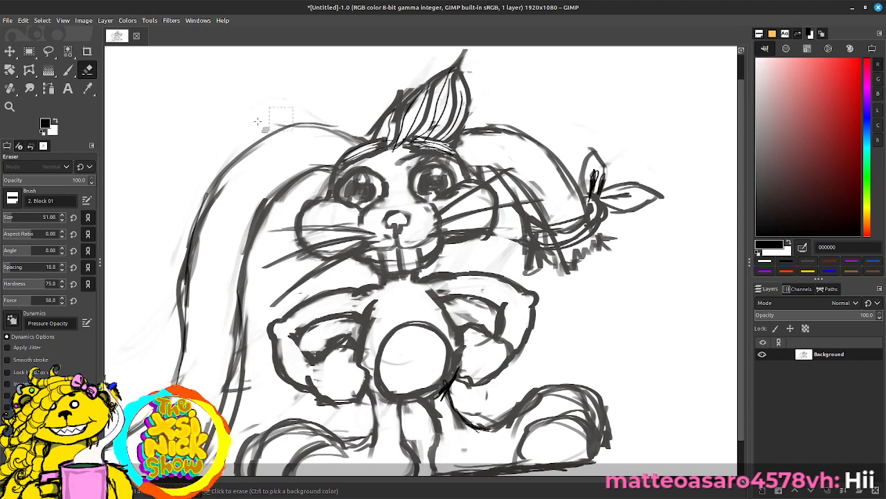
pyautogui.moveTo(176, 216); pyautogui.dragTo(157, 360)
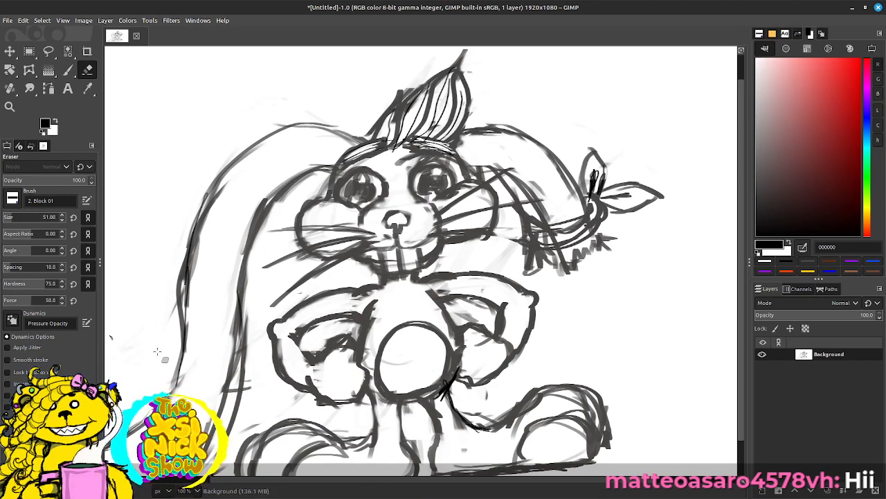
pyautogui.moveTo(261, 398); pyautogui.dragTo(255, 391)
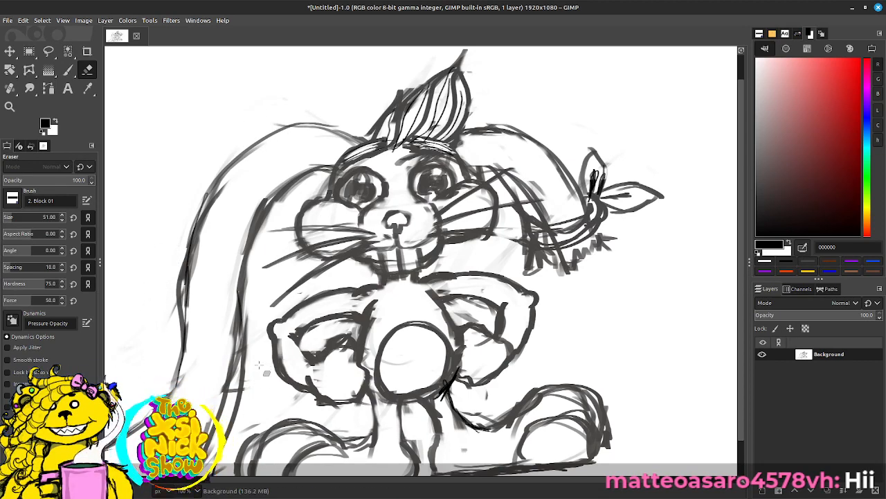
# Step: Erase the doubled lines under the left ear's tip and above the left shoe, and redraw the adjoining leg line in black
pyautogui.press('p')
pyautogui.moveTo(298, 290); pyautogui.dragTo(380, 140)
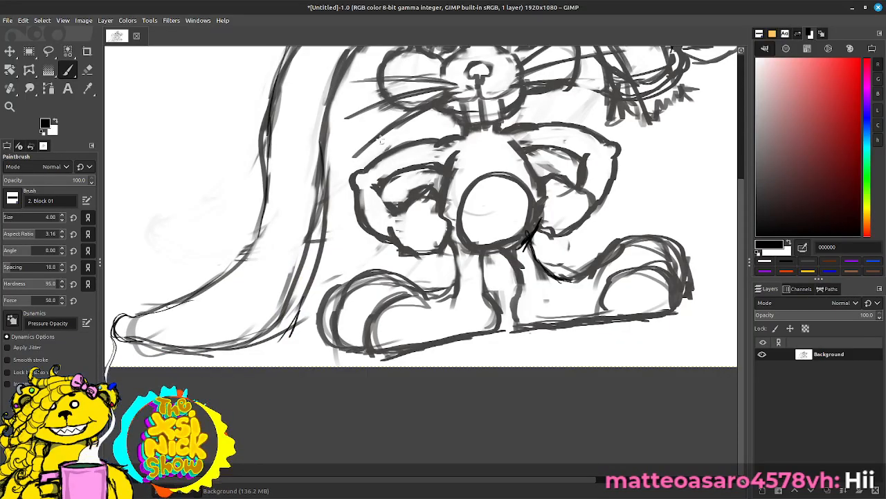
pyautogui.hotkey('shift', 'e')
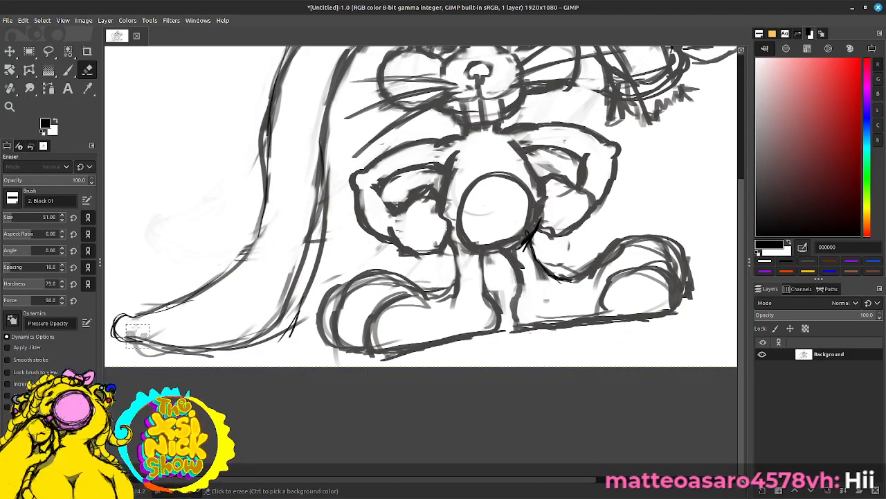
pyautogui.moveTo(155, 351)
pyautogui.mouseDown()
pyautogui.moveTo(236, 350)
pyautogui.moveTo(224, 357)
pyautogui.moveTo(303, 342)
pyautogui.mouseUp()
pyautogui.moveTo(358, 299)
pyautogui.mouseDown()
pyautogui.moveTo(368, 287)
pyautogui.moveTo(355, 300)
pyautogui.moveTo(392, 290)
pyautogui.moveTo(415, 313)
pyautogui.moveTo(459, 317)
pyautogui.moveTo(447, 302)
pyautogui.moveTo(440, 320)
pyautogui.moveTo(431, 302)
pyautogui.moveTo(453, 285)
pyautogui.moveTo(452, 239)
pyautogui.mouseUp()
pyautogui.press('p')
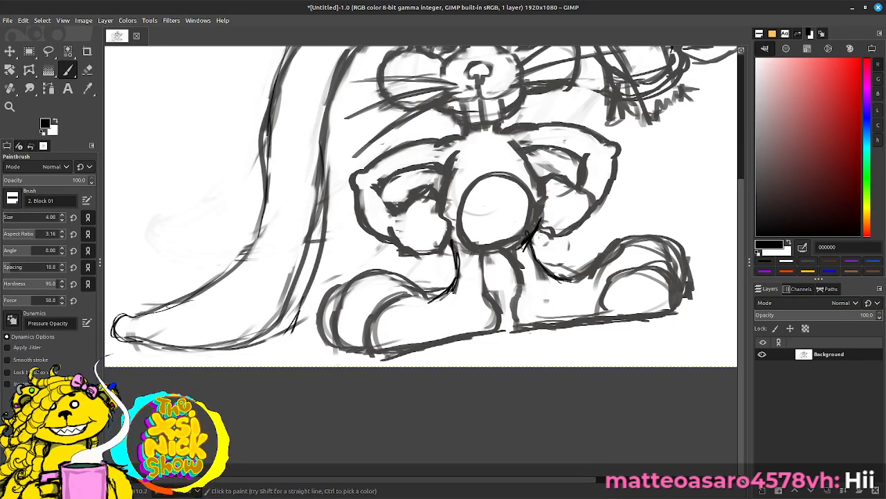
# Step: Clean up the left wrist and paint a thick black glove cuff around it with a size 10 brush
pyautogui.moveTo(641, 256)
pyautogui.mouseDown()
pyautogui.moveTo(510, 293)
pyautogui.moveTo(470, 315)
pyautogui.mouseUp()
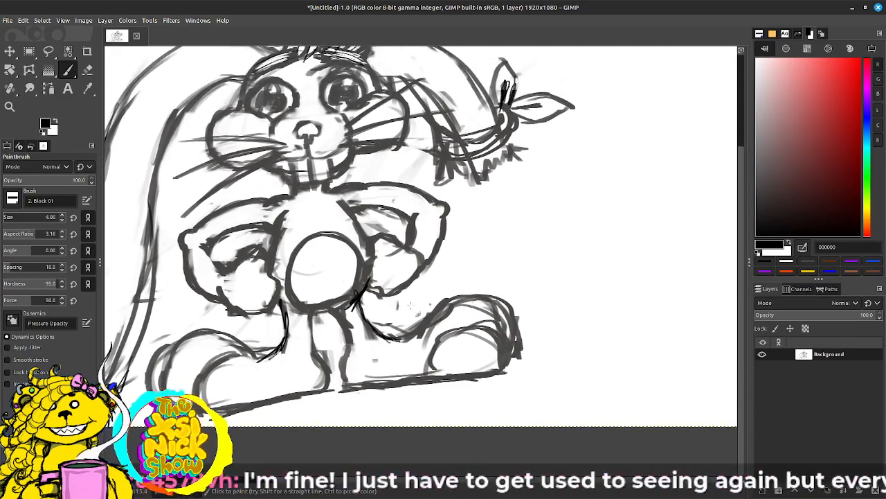
pyautogui.moveTo(227, 270)
pyautogui.mouseDown()
pyautogui.moveTo(208, 305)
pyautogui.moveTo(213, 299)
pyautogui.mouseUp()
pyautogui.hotkey('shift', 'e')
pyautogui.press('p')
pyautogui.moveTo(221, 263)
pyautogui.mouseDown()
pyautogui.moveTo(210, 287)
pyautogui.moveTo(223, 273)
pyautogui.mouseUp()
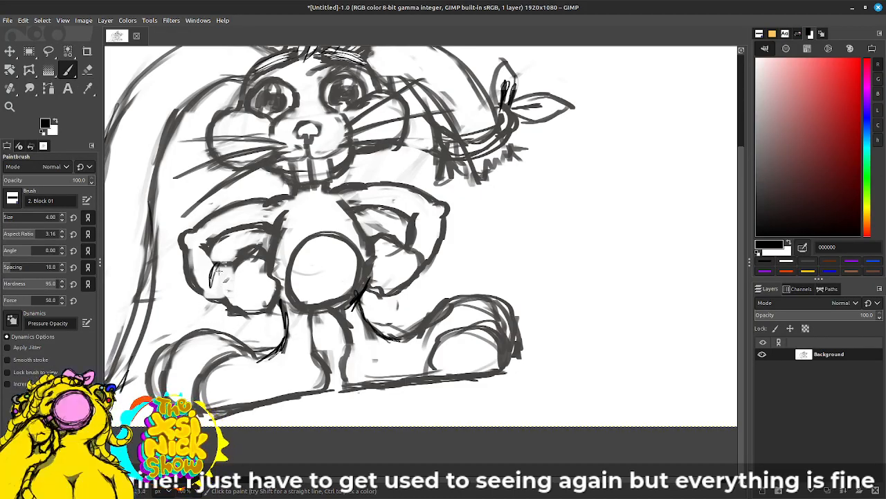
pyautogui.press(']')
pyautogui.press(']')
pyautogui.moveTo(220, 261)
pyautogui.mouseDown()
pyautogui.moveTo(210, 279)
pyautogui.moveTo(224, 261)
pyautogui.moveTo(234, 265)
pyautogui.moveTo(225, 305)
pyautogui.mouseUp()
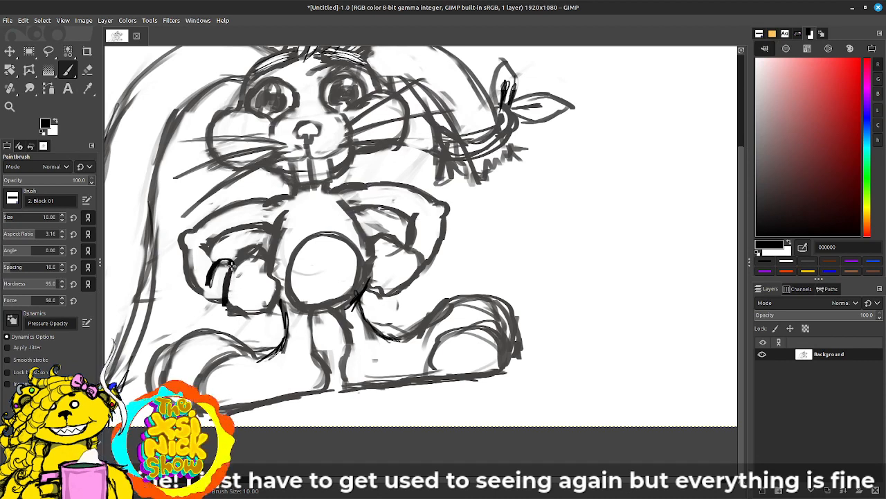
pyautogui.moveTo(232, 264)
pyautogui.mouseDown()
pyautogui.moveTo(210, 286)
pyautogui.moveTo(212, 302)
pyautogui.mouseUp()
pyautogui.moveTo(210, 301); pyautogui.dragTo(224, 304)
pyautogui.moveTo(210, 272); pyautogui.dragTo(220, 310)
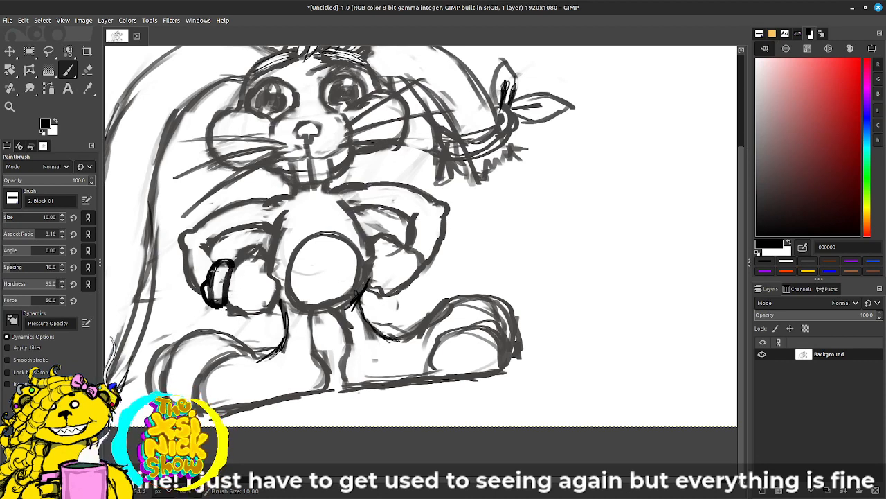
# Step: Paint a matching thick cuff on the right wrist and outline both gloved hands in black
pyautogui.moveTo(403, 245)
pyautogui.mouseDown()
pyautogui.moveTo(423, 242)
pyautogui.moveTo(428, 264)
pyautogui.mouseUp()
pyautogui.moveTo(427, 264)
pyautogui.mouseDown()
pyautogui.moveTo(421, 239)
pyautogui.moveTo(403, 241)
pyautogui.moveTo(419, 240)
pyautogui.moveTo(428, 270)
pyautogui.mouseUp()
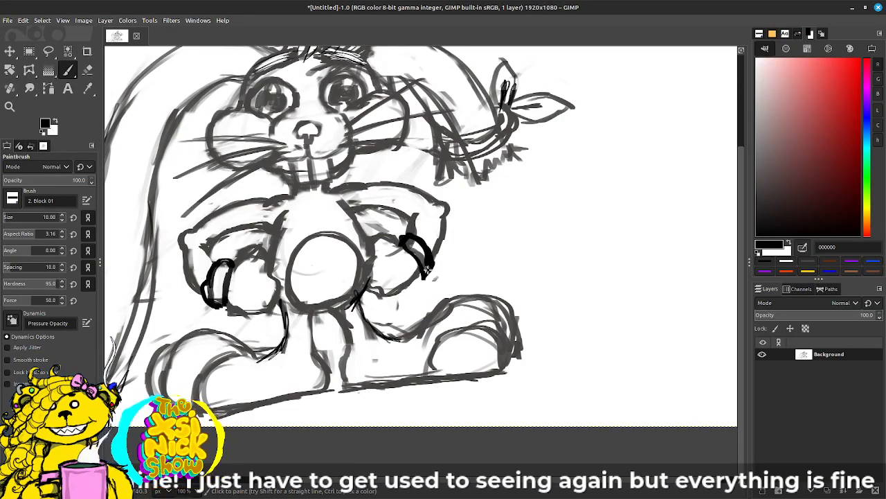
pyautogui.moveTo(363, 263)
pyautogui.mouseDown()
pyautogui.moveTo(373, 295)
pyautogui.moveTo(389, 263)
pyautogui.moveTo(373, 242)
pyautogui.moveTo(402, 237)
pyautogui.moveTo(407, 252)
pyautogui.mouseUp()
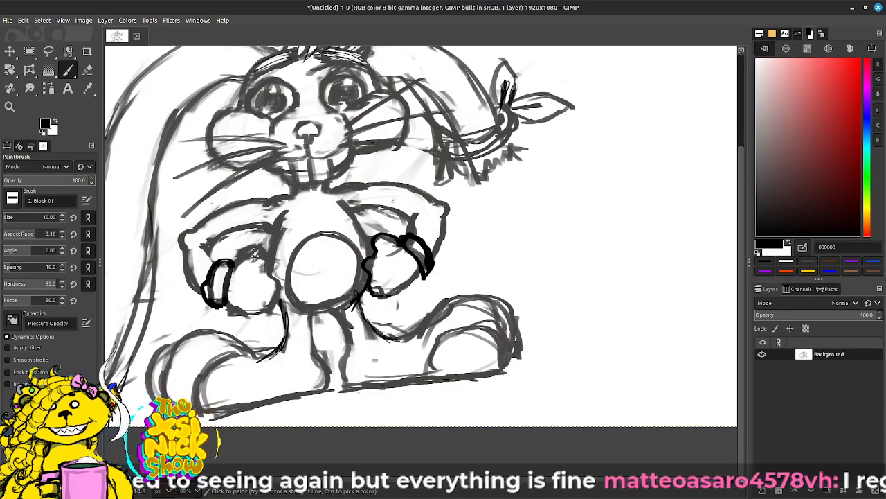
pyautogui.moveTo(237, 264)
pyautogui.mouseDown()
pyautogui.moveTo(264, 264)
pyautogui.moveTo(262, 255)
pyautogui.moveTo(269, 277)
pyautogui.moveTo(261, 272)
pyautogui.moveTo(277, 282)
pyautogui.moveTo(271, 311)
pyautogui.mouseUp()
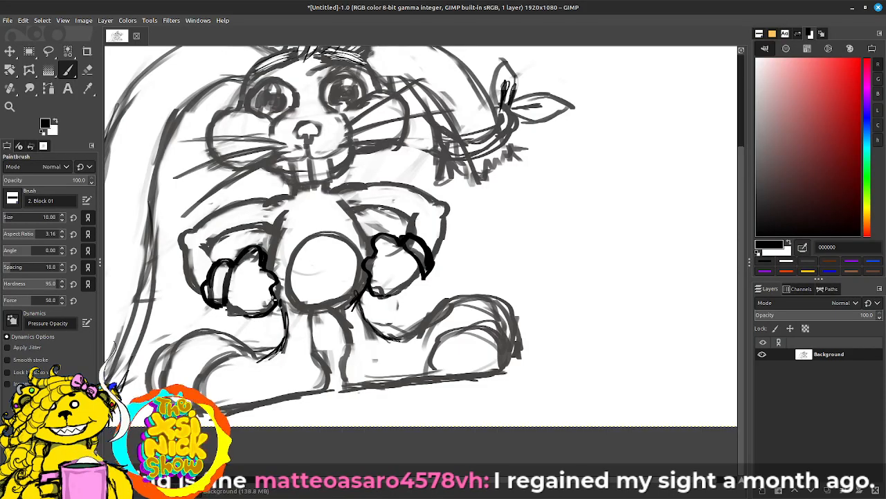
# Step: Paint short black finger lines on both gloves and erase the leftover sketch marks inside the left glove's thumb
pyautogui.moveTo(381, 265)
pyautogui.mouseDown()
pyautogui.moveTo(396, 265)
pyautogui.moveTo(404, 278)
pyautogui.mouseUp()
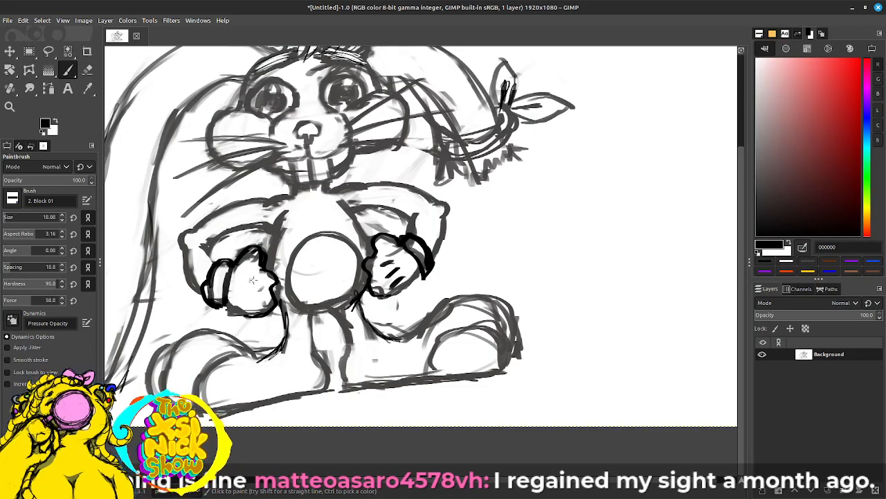
pyautogui.moveTo(257, 304)
pyautogui.mouseDown()
pyautogui.moveTo(240, 306)
pyautogui.moveTo(255, 304)
pyautogui.mouseUp()
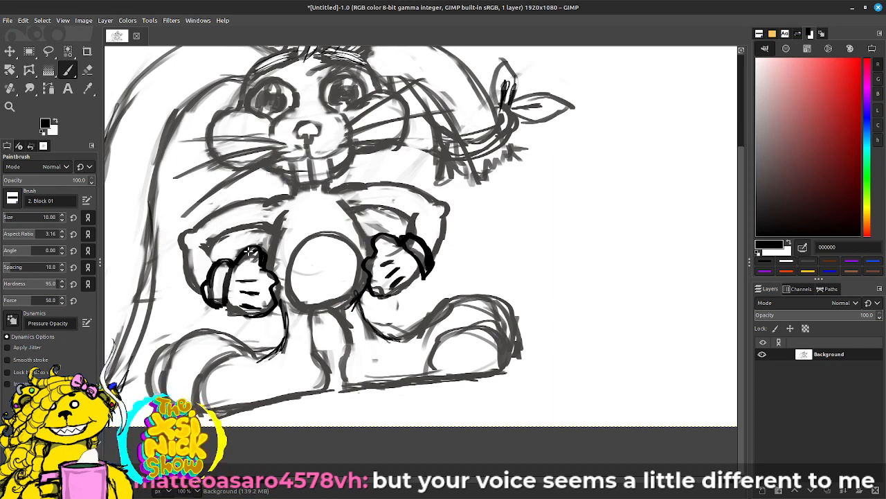
pyautogui.hotkey('shift', 'e')
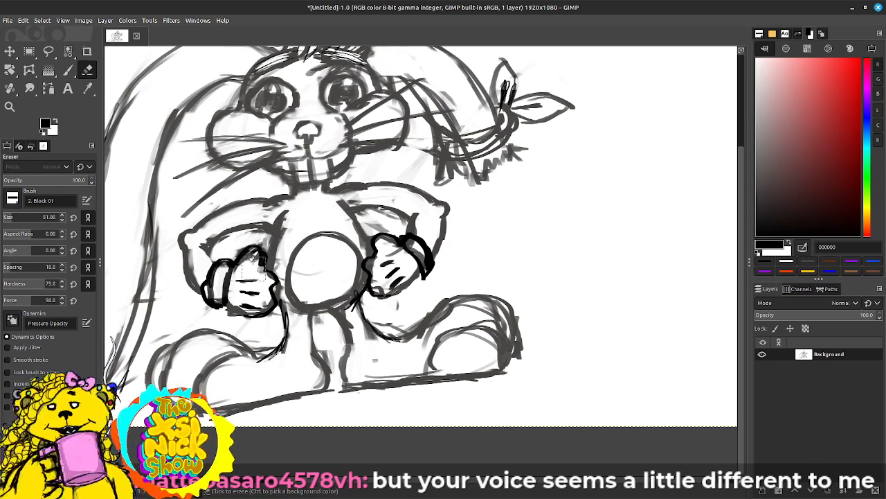
pyautogui.moveTo(253, 261); pyautogui.dragTo(253, 267)
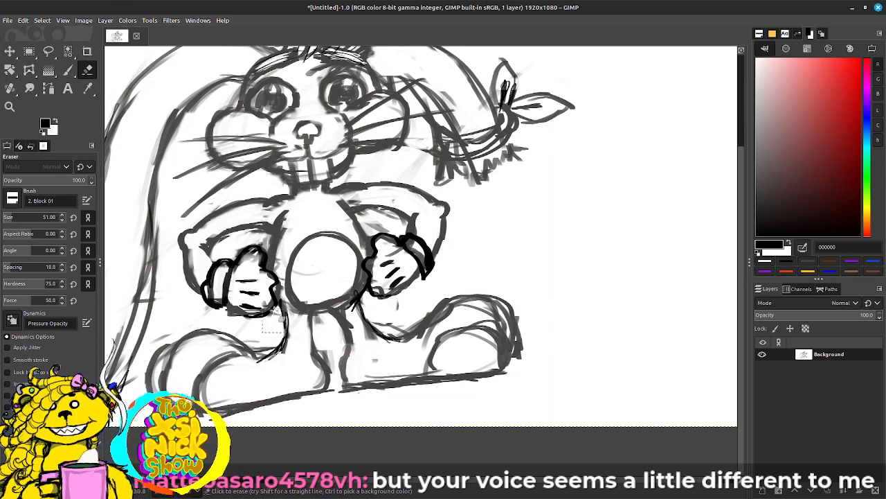
# Step: Erase the rough sketch edges around both gloves and repaint the broken glove outlines in black
pyautogui.moveTo(272, 323); pyautogui.dragTo(276, 294)
pyautogui.moveTo(404, 267)
pyautogui.mouseDown()
pyautogui.moveTo(396, 260)
pyautogui.moveTo(395, 290)
pyautogui.moveTo(382, 291)
pyautogui.moveTo(385, 271)
pyautogui.moveTo(376, 270)
pyautogui.moveTo(394, 254)
pyautogui.moveTo(378, 286)
pyautogui.moveTo(398, 285)
pyautogui.moveTo(424, 258)
pyautogui.mouseUp()
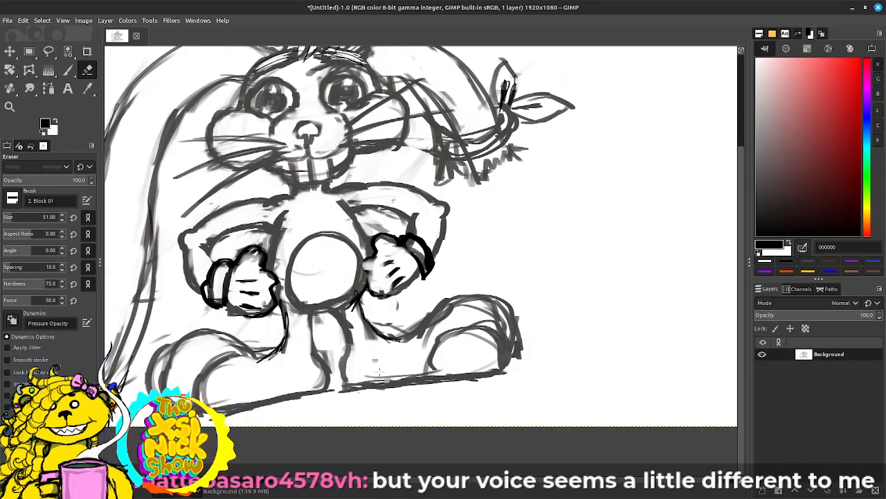
pyautogui.press('p')
pyautogui.moveTo(366, 268); pyautogui.dragTo(374, 275)
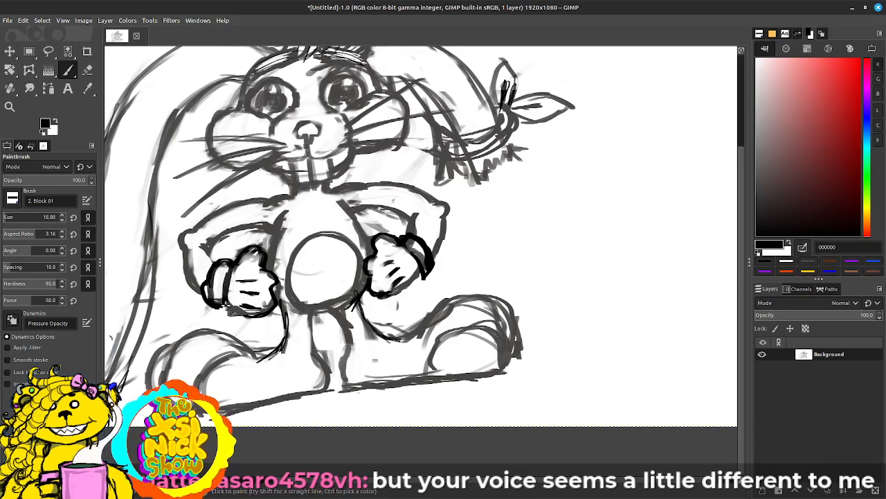
pyautogui.moveTo(224, 303)
pyautogui.mouseDown()
pyautogui.moveTo(250, 317)
pyautogui.moveTo(272, 306)
pyautogui.mouseUp()
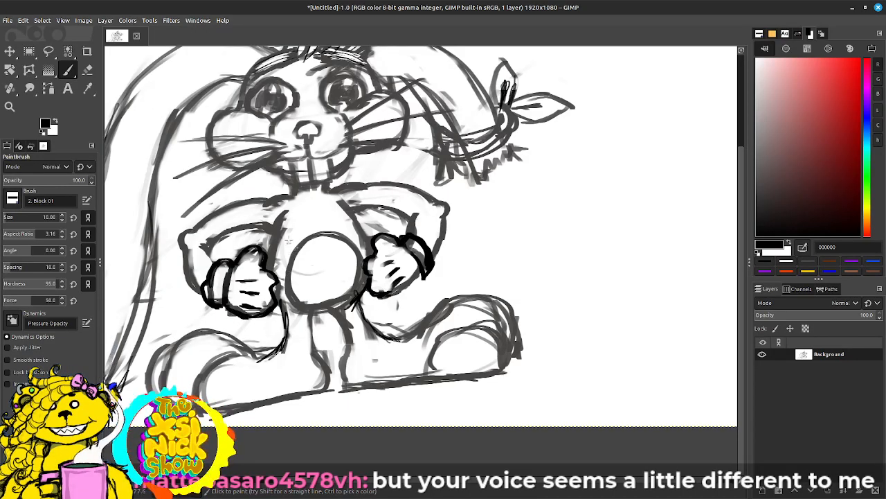
# Step: Paint the left and right sides of the torso in black from the shoulders down to the gloves
pyautogui.moveTo(266, 271); pyautogui.dragTo(284, 212)
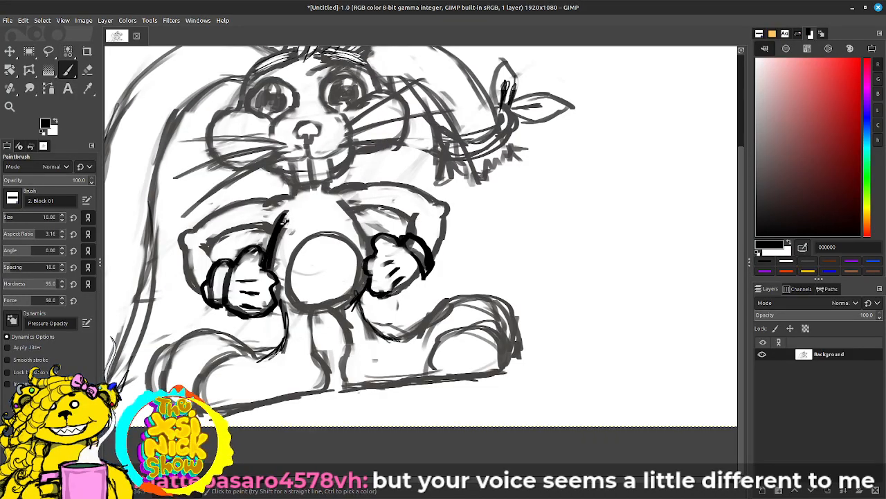
pyautogui.moveTo(274, 245); pyautogui.dragTo(287, 218)
pyautogui.moveTo(338, 200); pyautogui.dragTo(372, 258)
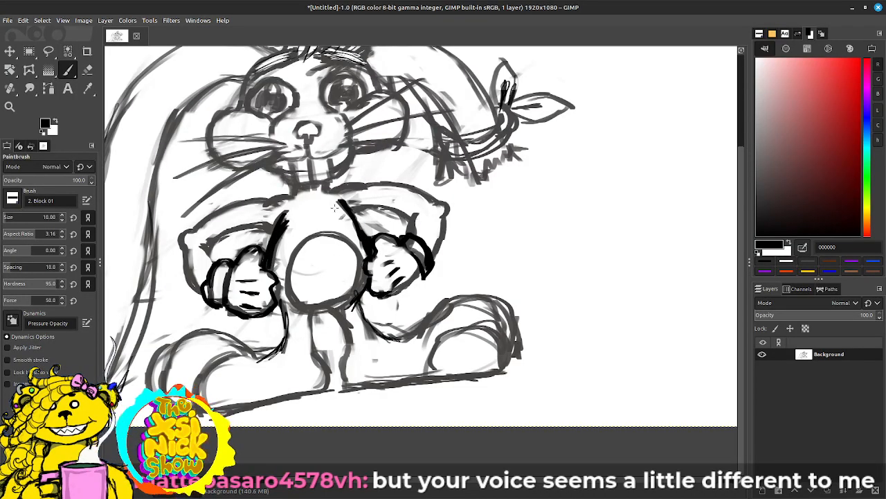
pyautogui.hotkey('shift', 'e')
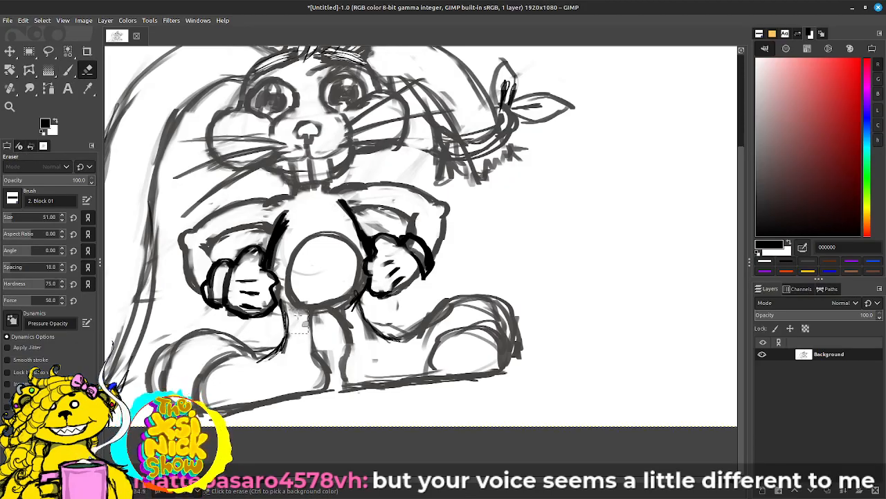
pyautogui.press('p')
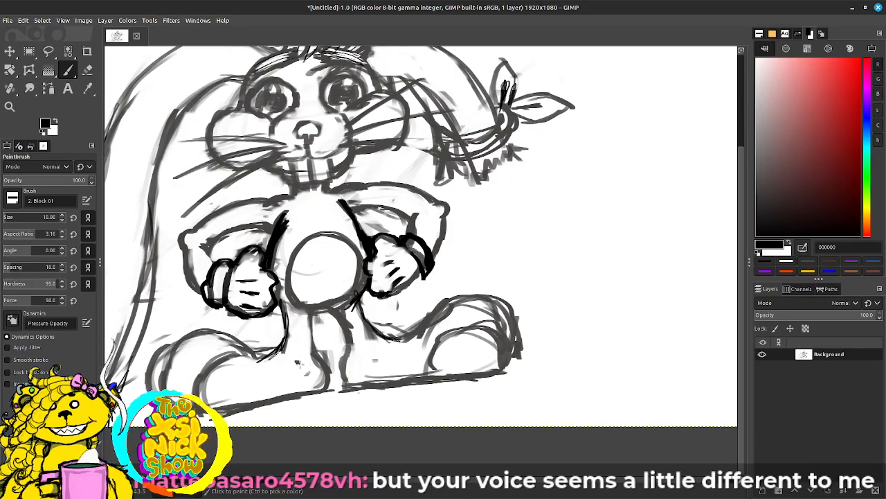
# Step: Paint short curved ankle marks on both feet and the right leg's inner line, and erase stray lines below the right glove
pyautogui.moveTo(350, 354); pyautogui.dragTo(365, 360)
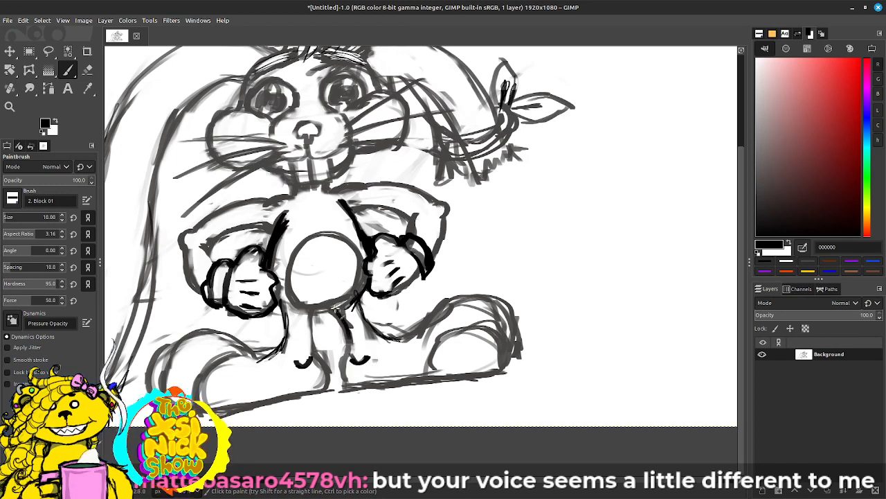
pyautogui.hotkey('shift', 'e')
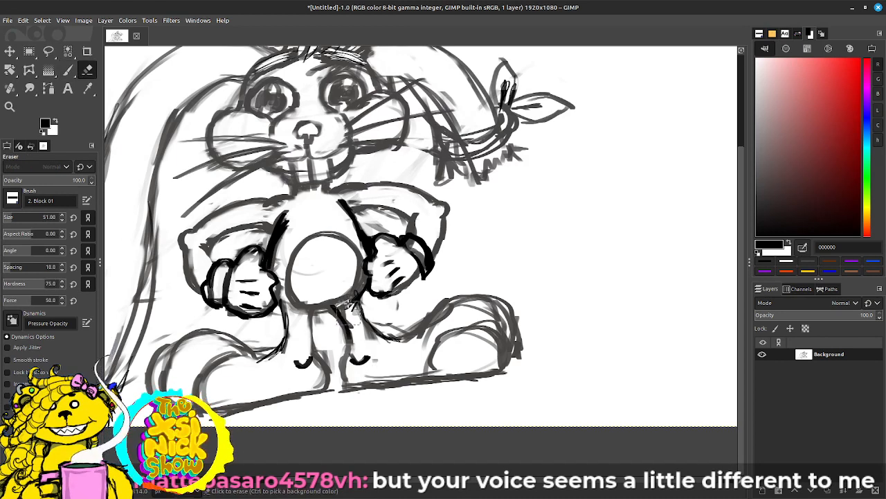
pyautogui.moveTo(349, 298)
pyautogui.mouseDown()
pyautogui.moveTo(349, 320)
pyautogui.moveTo(359, 324)
pyautogui.mouseUp()
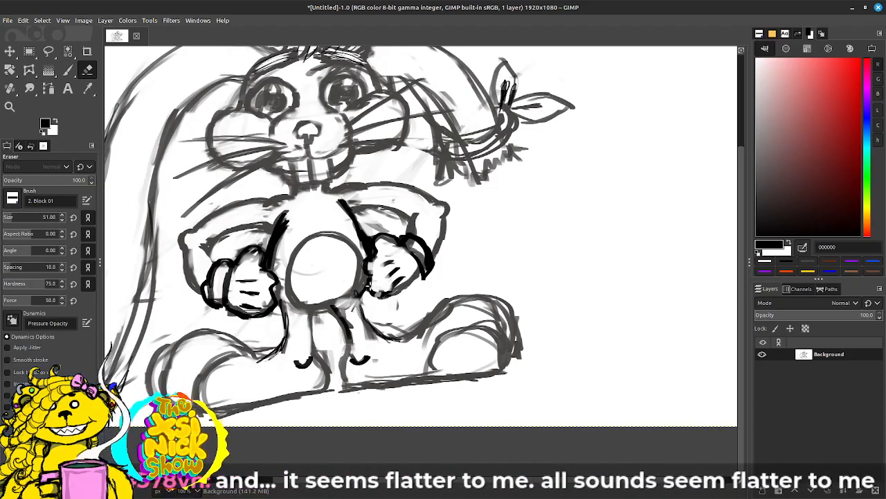
# Step: Outline the belly's lower edge, both legs and the left shoe in black
pyautogui.press('p')
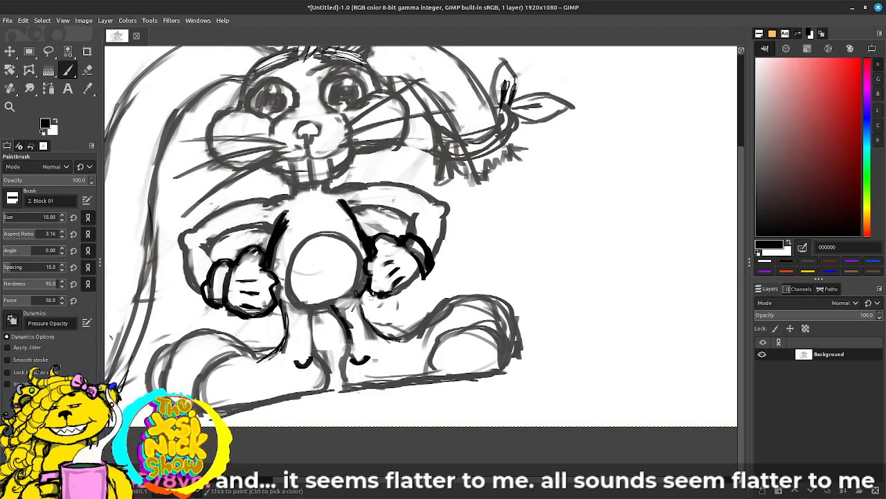
pyautogui.moveTo(314, 309)
pyautogui.mouseDown()
pyautogui.moveTo(315, 353)
pyautogui.moveTo(330, 386)
pyautogui.mouseUp()
pyautogui.moveTo(251, 356)
pyautogui.mouseDown()
pyautogui.moveTo(278, 351)
pyautogui.moveTo(290, 290)
pyautogui.mouseUp()
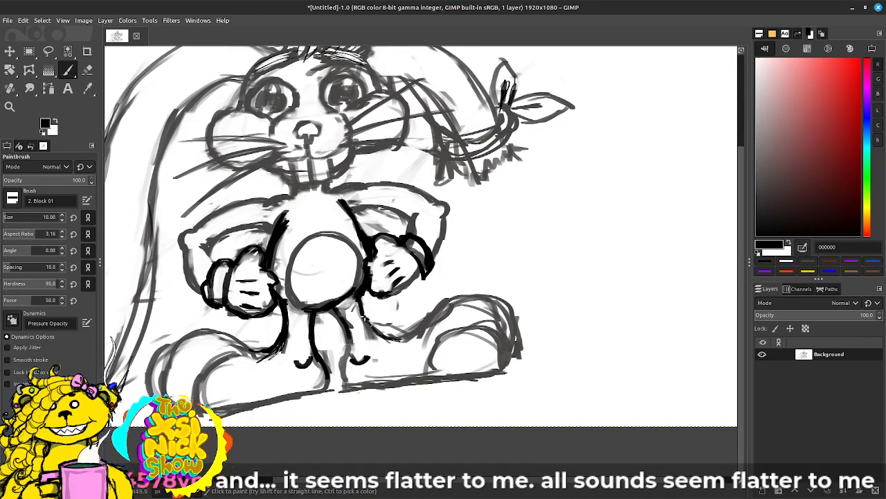
pyautogui.moveTo(344, 346); pyautogui.dragTo(346, 343)
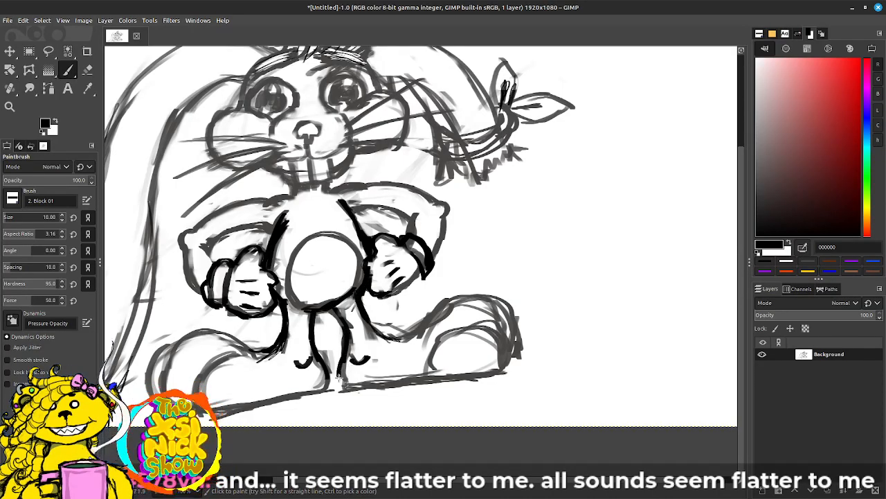
pyautogui.moveTo(338, 376)
pyautogui.mouseDown()
pyautogui.moveTo(339, 388)
pyautogui.moveTo(360, 382)
pyautogui.moveTo(311, 392)
pyautogui.mouseUp()
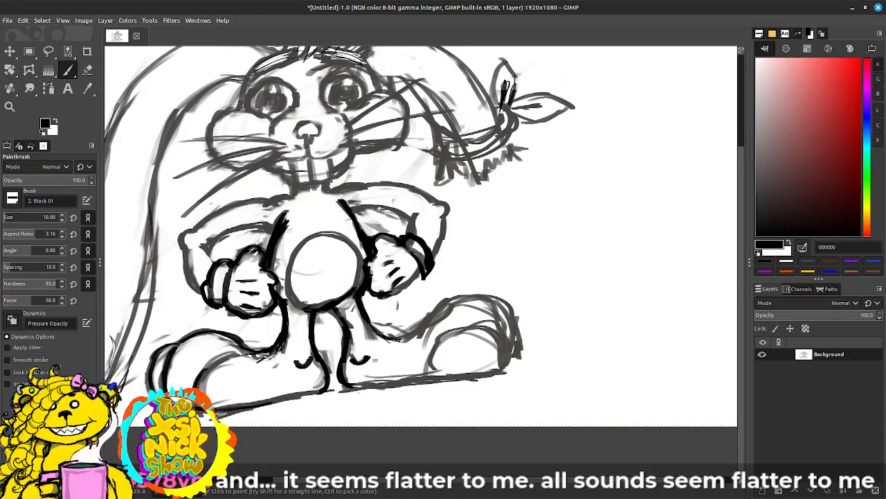
# Step: Erase the leftover grey sketch marks inside the right leg and above its ankle mark
pyautogui.hotkey('shift', 'e')
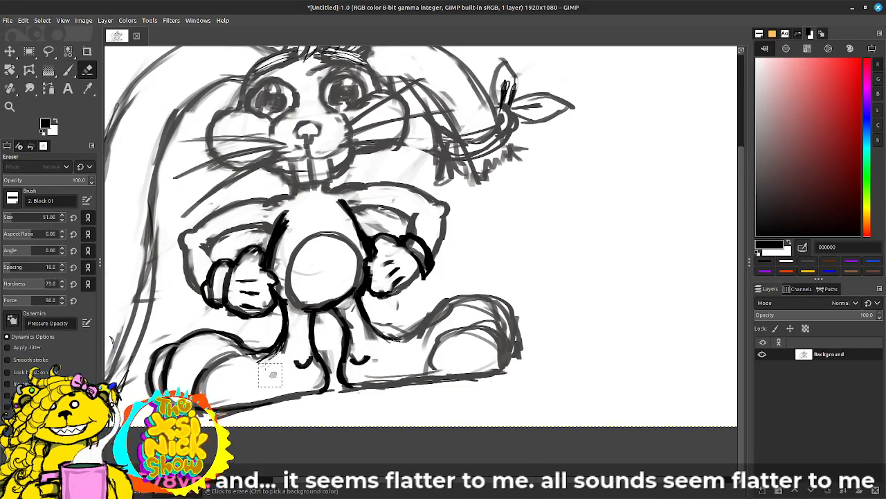
pyautogui.moveTo(372, 344); pyautogui.dragTo(375, 338)
pyautogui.moveTo(352, 306); pyautogui.dragTo(374, 367)
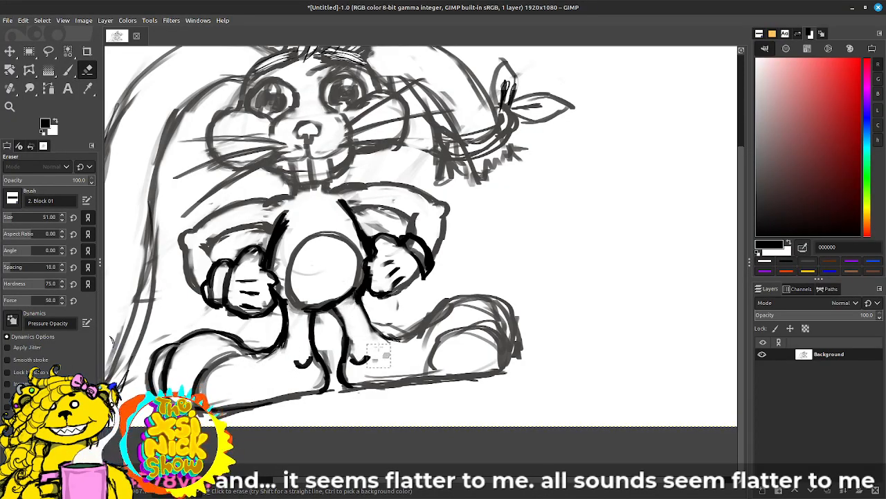
# Step: Outline the left arm in black from the glove cuff around the elbow to the shoulder and neck
pyautogui.press('p')
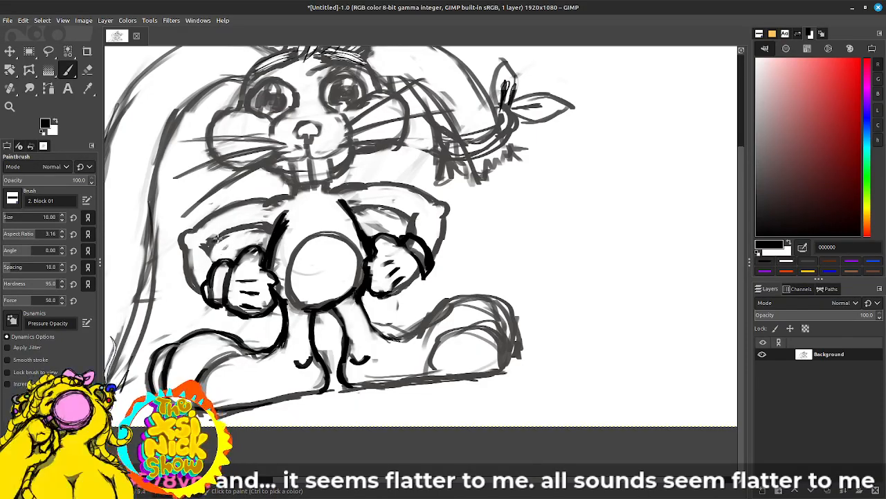
pyautogui.moveTo(213, 259)
pyautogui.mouseDown()
pyautogui.moveTo(201, 243)
pyautogui.moveTo(218, 262)
pyautogui.moveTo(199, 288)
pyautogui.moveTo(187, 276)
pyautogui.mouseUp()
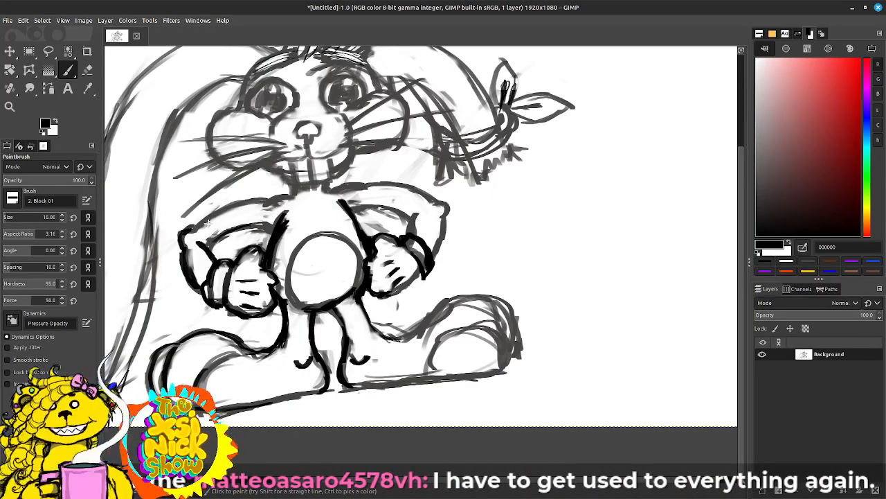
pyautogui.moveTo(201, 247); pyautogui.dragTo(277, 225)
pyautogui.moveTo(194, 226)
pyautogui.mouseDown()
pyautogui.moveTo(289, 194)
pyautogui.moveTo(299, 179)
pyautogui.moveTo(289, 183)
pyautogui.mouseUp()
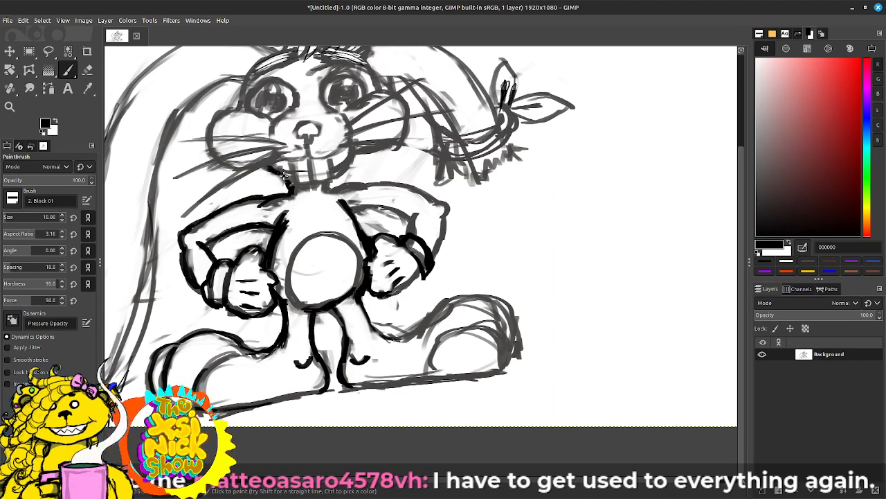
# Step: Paint the right jaw and neck lines in black and outline the right arm from shoulder to glove cuff
pyautogui.moveTo(343, 161)
pyautogui.mouseDown()
pyautogui.moveTo(311, 199)
pyautogui.moveTo(291, 186)
pyautogui.moveTo(287, 193)
pyautogui.moveTo(288, 177)
pyautogui.moveTo(291, 193)
pyautogui.moveTo(362, 185)
pyautogui.moveTo(359, 220)
pyautogui.mouseUp()
pyautogui.hotkey('ctrl', 'z')
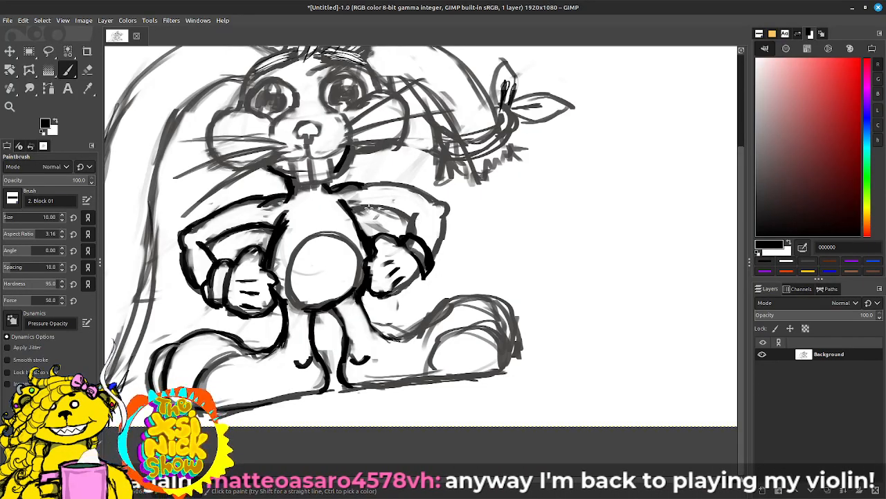
pyautogui.moveTo(351, 210); pyautogui.dragTo(381, 206)
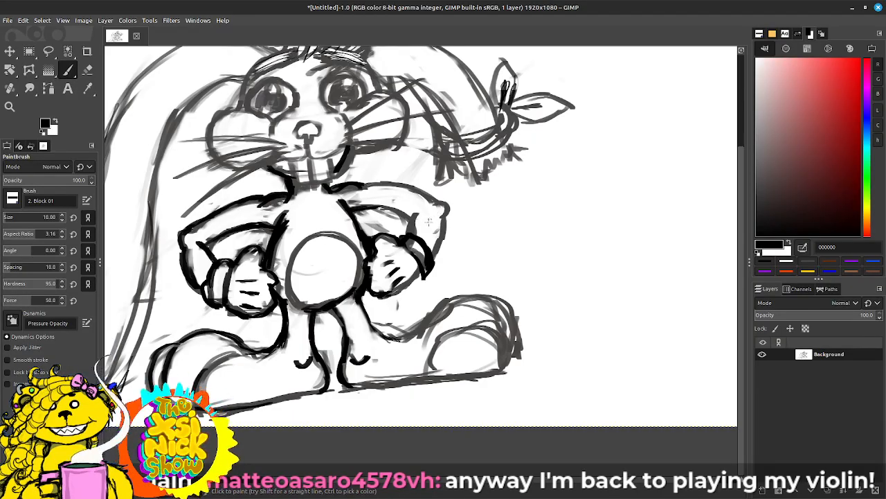
pyautogui.moveTo(416, 213)
pyautogui.mouseDown()
pyautogui.moveTo(409, 241)
pyautogui.moveTo(432, 254)
pyautogui.mouseUp()
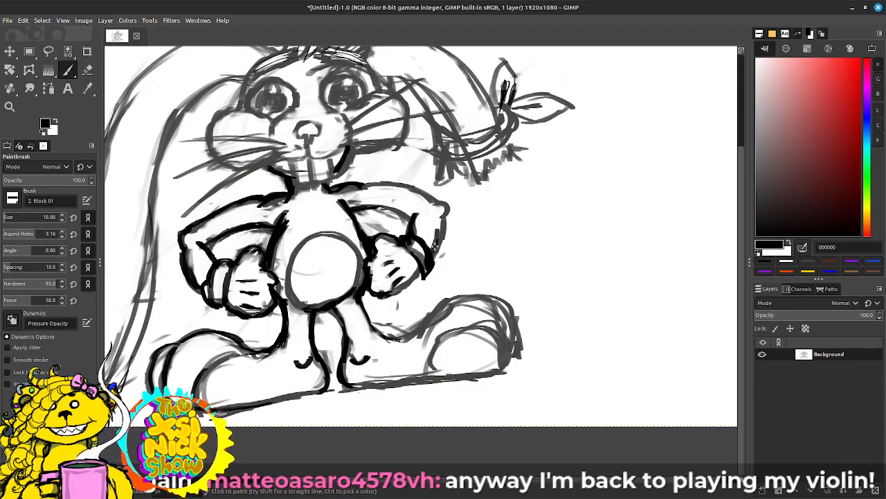
pyautogui.moveTo(444, 218); pyautogui.dragTo(434, 245)
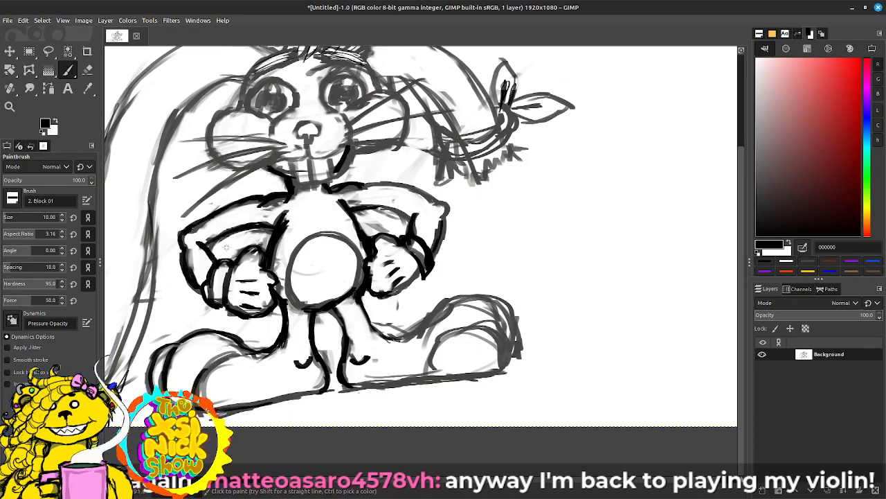
pyautogui.moveTo(354, 210); pyautogui.dragTo(407, 213)
pyautogui.moveTo(369, 184)
pyautogui.mouseDown()
pyautogui.moveTo(448, 206)
pyautogui.moveTo(450, 231)
pyautogui.moveTo(443, 246)
pyautogui.moveTo(437, 239)
pyautogui.moveTo(446, 246)
pyautogui.moveTo(434, 257)
pyautogui.mouseUp()
# Step: Outline the right leg and shoe in black, including the heavy toe edge and sole, and extend the ankle mark
pyautogui.moveTo(362, 315)
pyautogui.mouseDown()
pyautogui.moveTo(386, 338)
pyautogui.moveTo(372, 327)
pyautogui.moveTo(414, 334)
pyautogui.moveTo(450, 312)
pyautogui.moveTo(477, 310)
pyautogui.moveTo(407, 362)
pyautogui.mouseUp()
pyautogui.hotkey('shift', 'e')
pyautogui.press('p')
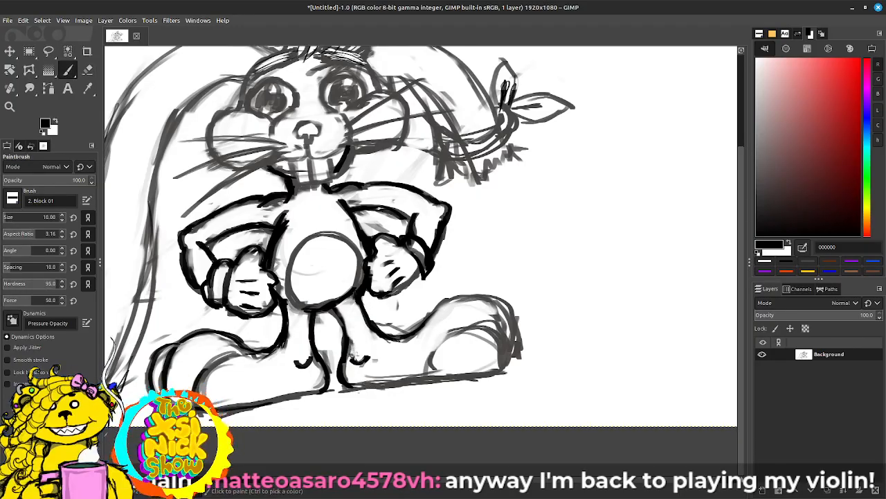
pyautogui.moveTo(342, 360)
pyautogui.mouseDown()
pyautogui.moveTo(339, 367)
pyautogui.moveTo(361, 361)
pyautogui.mouseUp()
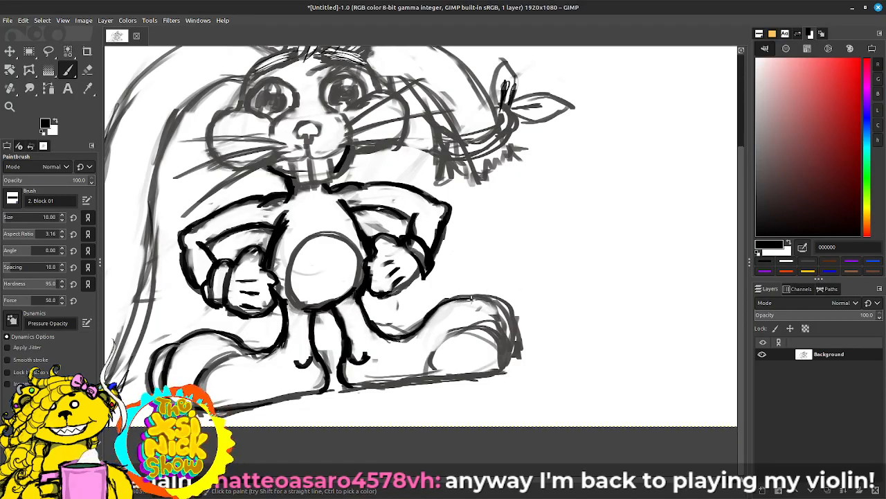
pyautogui.moveTo(495, 305)
pyautogui.mouseDown()
pyautogui.moveTo(511, 329)
pyautogui.moveTo(504, 313)
pyautogui.moveTo(515, 317)
pyautogui.moveTo(519, 338)
pyautogui.moveTo(509, 311)
pyautogui.moveTo(522, 358)
pyautogui.moveTo(520, 339)
pyautogui.moveTo(508, 364)
pyautogui.mouseUp()
pyautogui.moveTo(467, 321)
pyautogui.mouseDown()
pyautogui.moveTo(512, 359)
pyautogui.moveTo(508, 342)
pyautogui.moveTo(500, 376)
pyautogui.mouseUp()
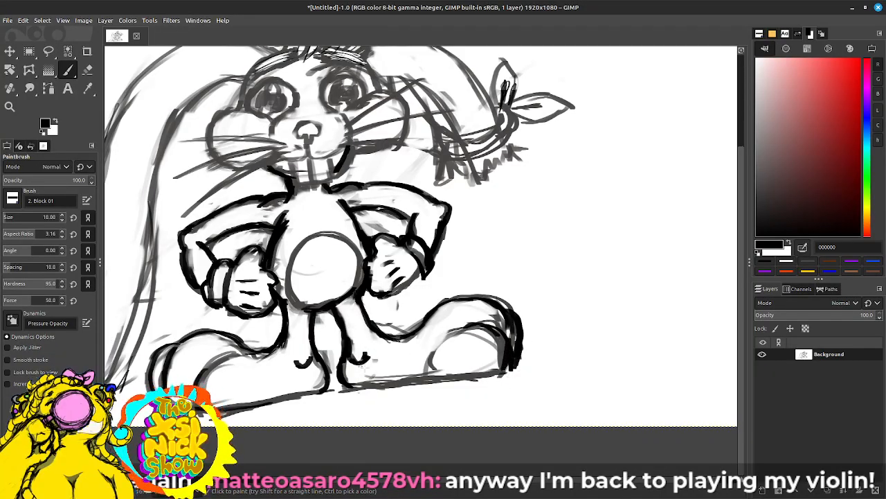
pyautogui.moveTo(342, 385)
pyautogui.mouseDown()
pyautogui.moveTo(489, 374)
pyautogui.moveTo(492, 367)
pyautogui.mouseUp()
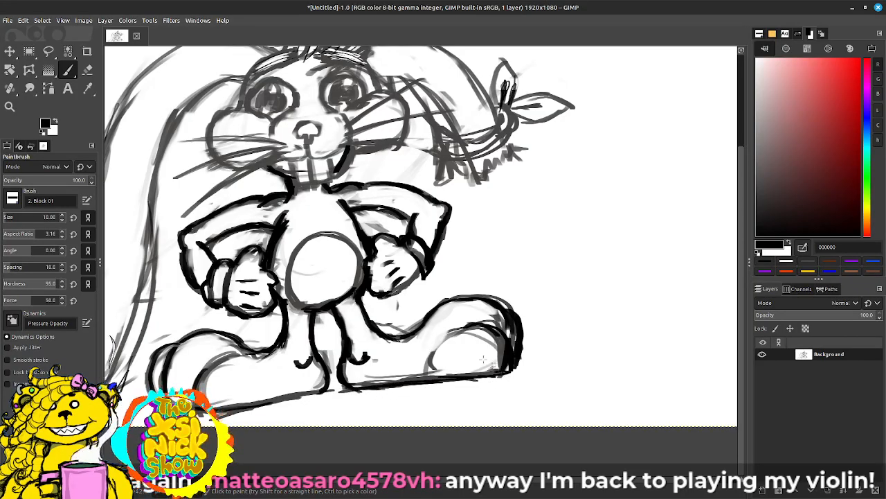
# Step: Erase the sketched toe-cap line inside the right shoe and repaint its upper curve in black
pyautogui.hotkey('shift', 'e')
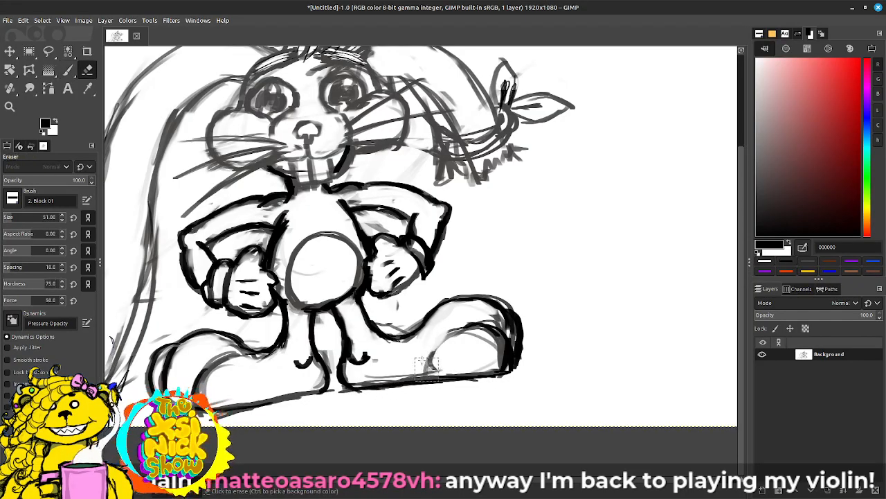
pyautogui.moveTo(430, 363)
pyautogui.mouseDown()
pyautogui.moveTo(485, 343)
pyautogui.moveTo(433, 360)
pyautogui.moveTo(415, 374)
pyautogui.mouseUp()
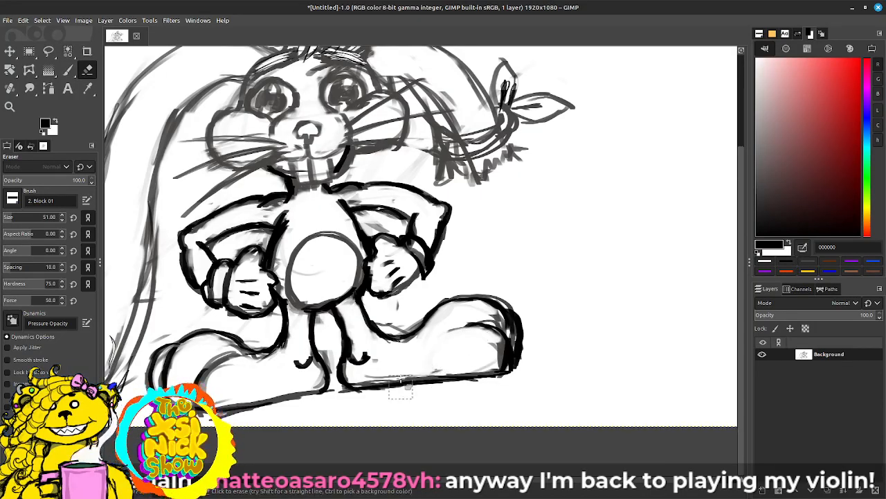
pyautogui.press('p')
pyautogui.moveTo(439, 339); pyautogui.dragTo(489, 323)
# Step: Paint the muzzle curve, fill the nose in black, and outline the grinning mouth, buck teeth and chin
pyautogui.moveTo(410, 151); pyautogui.dragTo(457, 299)
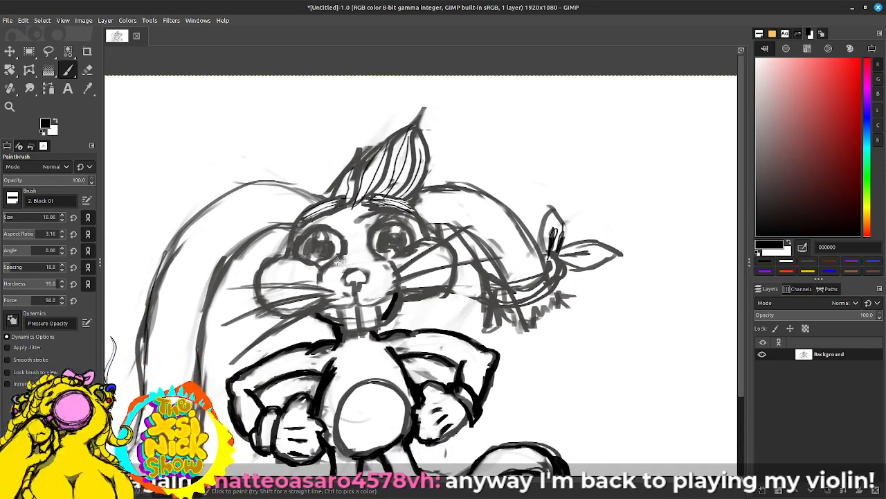
pyautogui.moveTo(350, 256); pyautogui.dragTo(318, 279)
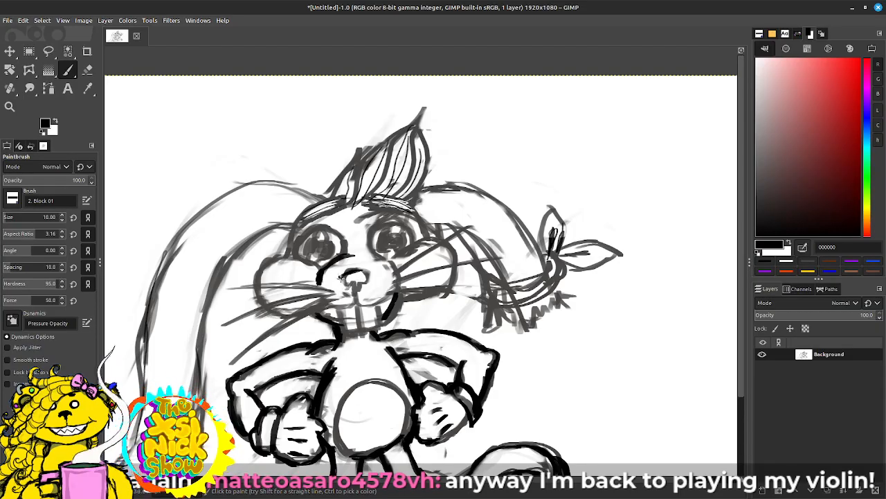
pyautogui.moveTo(345, 273)
pyautogui.mouseDown()
pyautogui.moveTo(368, 274)
pyautogui.moveTo(341, 276)
pyautogui.moveTo(359, 277)
pyautogui.mouseUp()
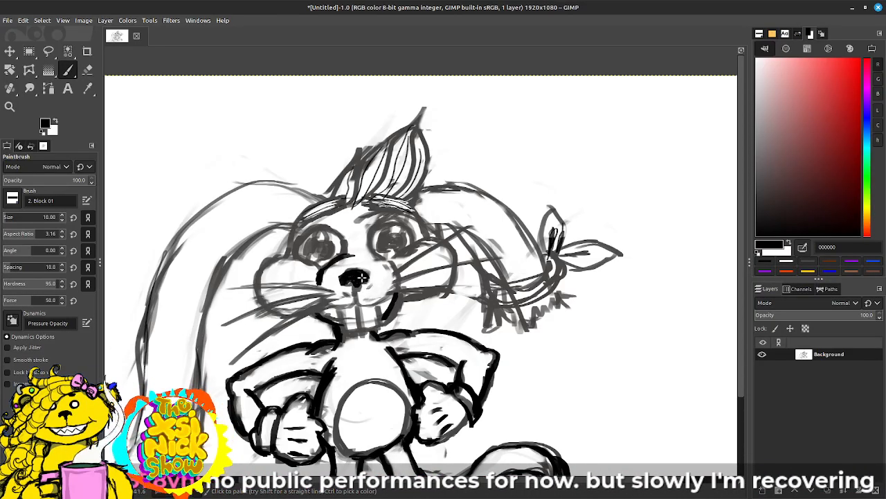
pyautogui.moveTo(357, 280)
pyautogui.mouseDown()
pyautogui.moveTo(338, 305)
pyautogui.moveTo(353, 303)
pyautogui.mouseUp()
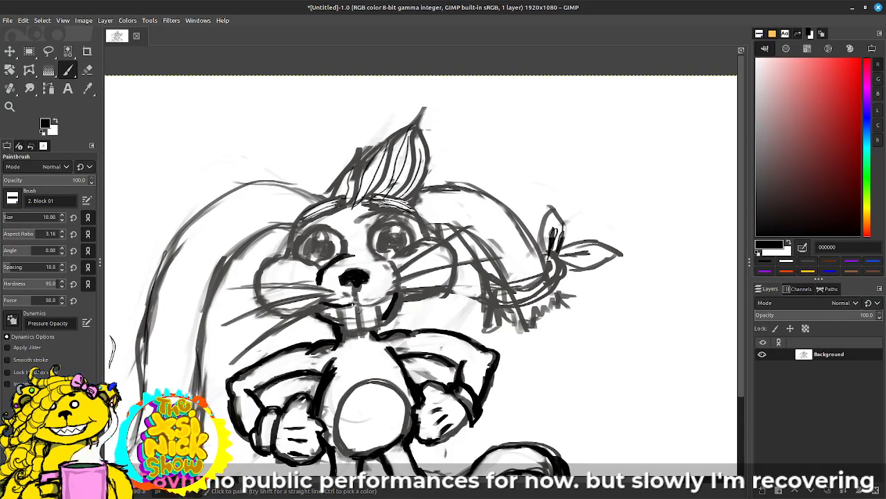
pyautogui.moveTo(354, 303)
pyautogui.mouseDown()
pyautogui.moveTo(357, 286)
pyautogui.moveTo(361, 301)
pyautogui.moveTo(372, 302)
pyautogui.moveTo(351, 321)
pyautogui.moveTo(359, 316)
pyautogui.mouseUp()
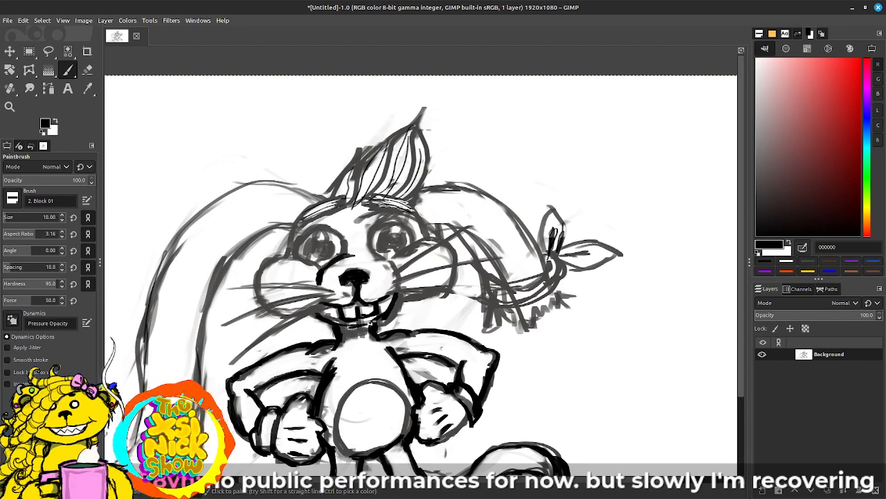
pyautogui.hotkey('shift', 'e')
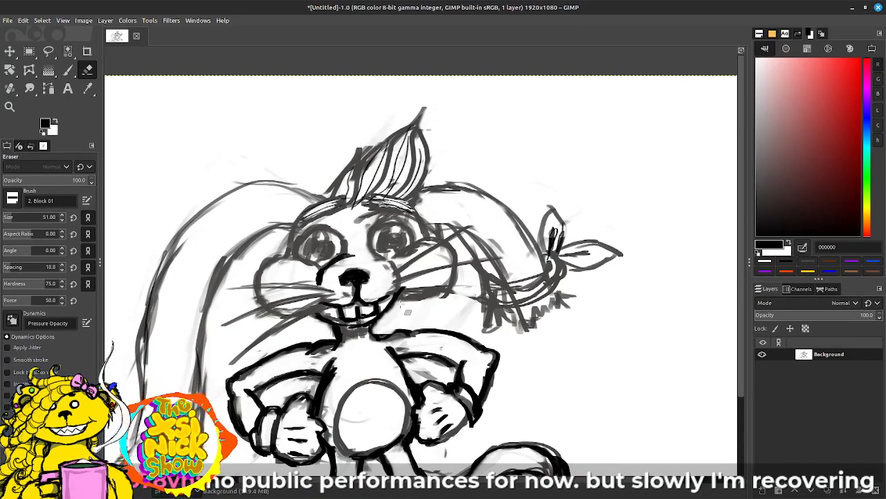
# Step: Paint the lower edge of the rabbit's right cheek beside the mouth in black
pyautogui.press('p')
pyautogui.moveTo(399, 296)
pyautogui.mouseDown()
pyautogui.moveTo(432, 296)
pyautogui.moveTo(396, 298)
pyautogui.moveTo(370, 328)
pyautogui.moveTo(374, 338)
pyautogui.mouseUp()
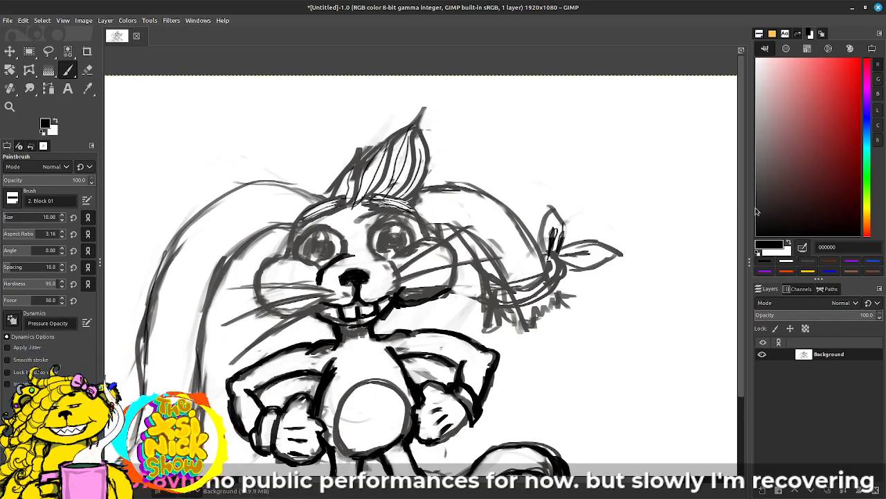
pyautogui.moveTo(667, 221)
pyautogui.mouseDown()
pyautogui.moveTo(580, 229)
pyautogui.moveTo(654, 188)
pyautogui.mouseUp()
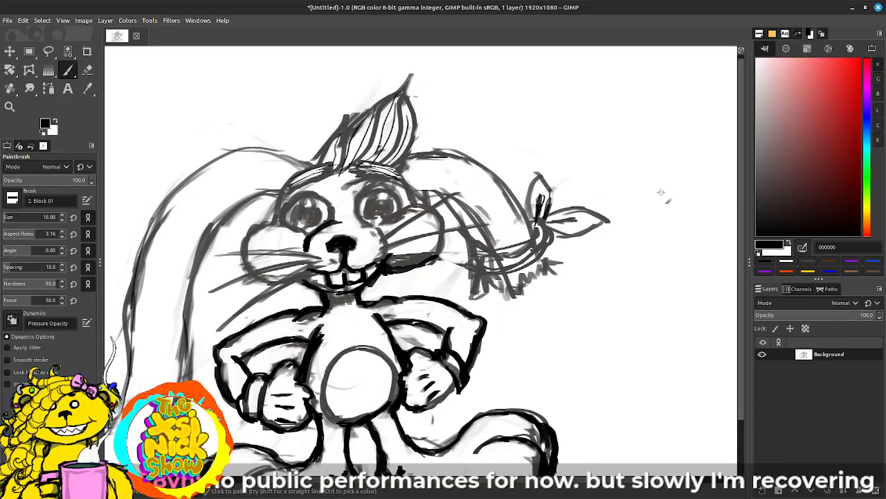
pyautogui.moveTo(520, 286)
pyautogui.mouseDown()
pyautogui.moveTo(567, 159)
pyautogui.moveTo(519, 300)
pyautogui.mouseUp()
pyautogui.moveTo(566, 252); pyautogui.dragTo(553, 296)
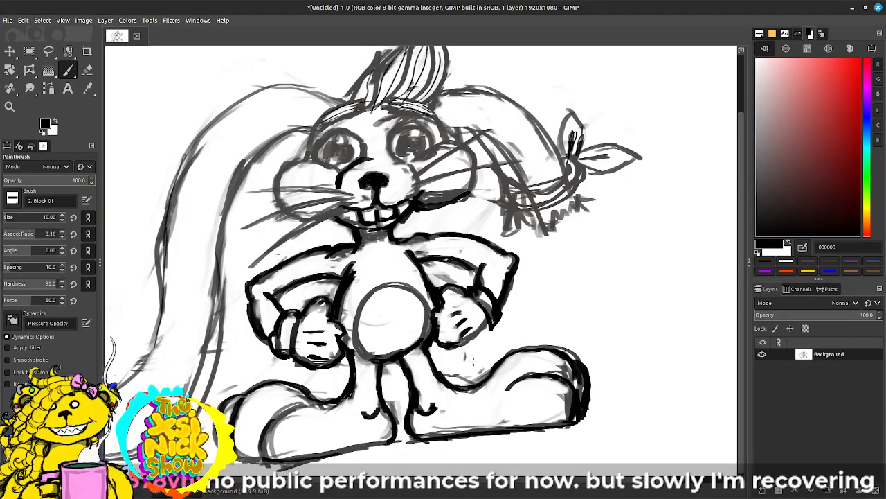
# Step: Erase the sketch shading in the neck and the heavy patch inside the right cheek's lower edge
pyautogui.hotkey('shift', 'e')
pyautogui.moveTo(339, 265); pyautogui.dragTo(342, 263)
pyautogui.moveTo(414, 249)
pyautogui.mouseDown()
pyautogui.moveTo(424, 248)
pyautogui.moveTo(367, 241)
pyautogui.moveTo(390, 237)
pyautogui.mouseUp()
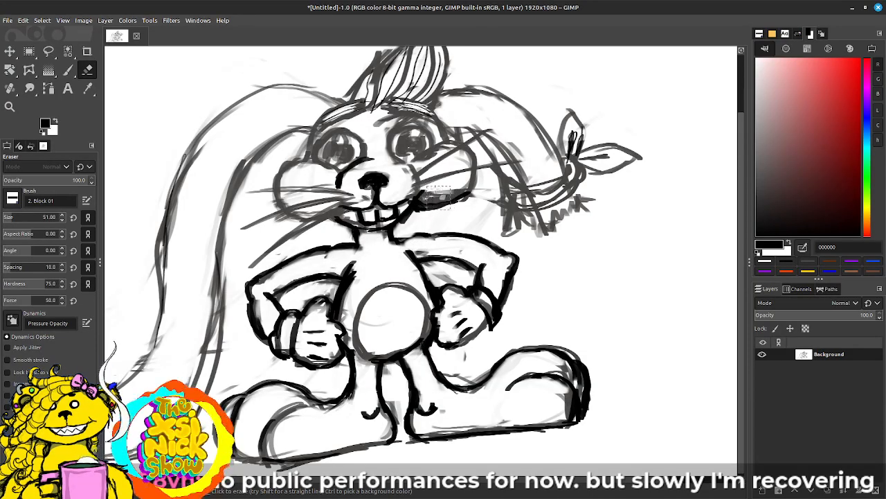
pyautogui.moveTo(438, 194)
pyautogui.mouseDown()
pyautogui.moveTo(435, 202)
pyautogui.moveTo(471, 178)
pyautogui.moveTo(418, 192)
pyautogui.moveTo(493, 189)
pyautogui.mouseUp()
# Step: Paint the three whiskers on each side of the muzzle in black
pyautogui.press('p')
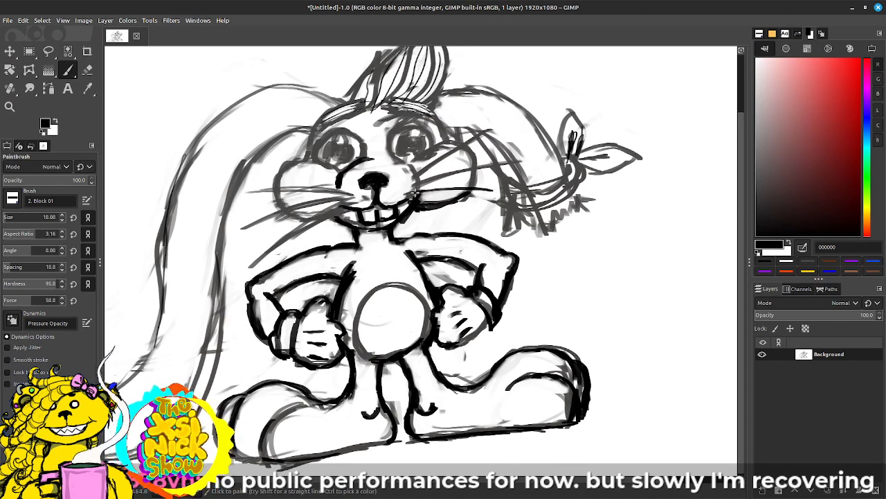
pyautogui.moveTo(406, 185); pyautogui.dragTo(511, 162)
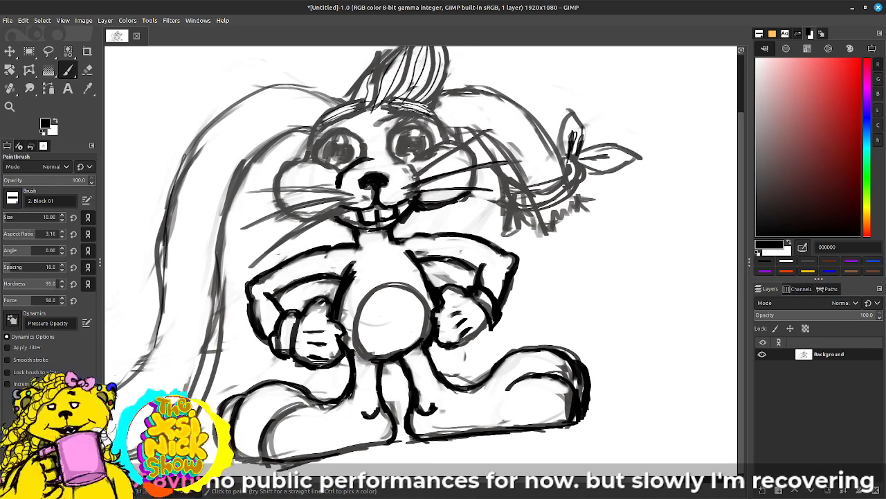
pyautogui.moveTo(414, 179); pyautogui.dragTo(476, 132)
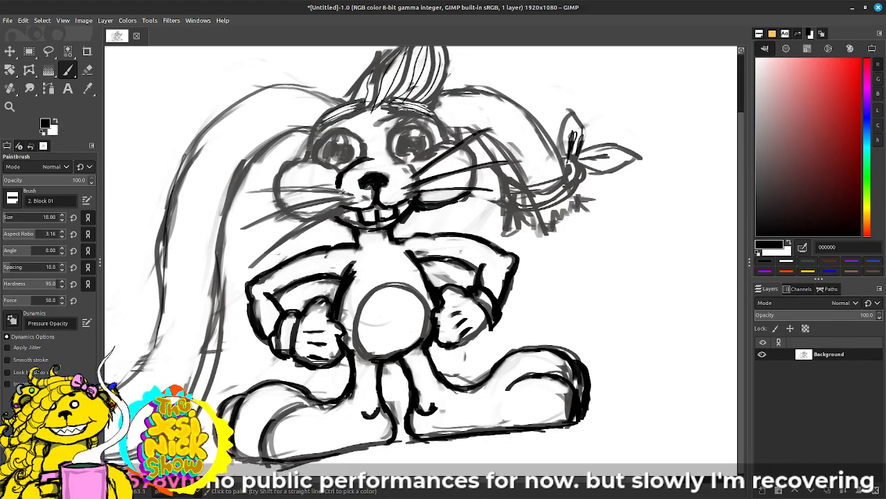
pyautogui.moveTo(344, 196); pyautogui.dragTo(241, 192)
pyautogui.moveTo(350, 197); pyautogui.dragTo(243, 227)
pyautogui.moveTo(347, 204); pyautogui.dragTo(255, 257)
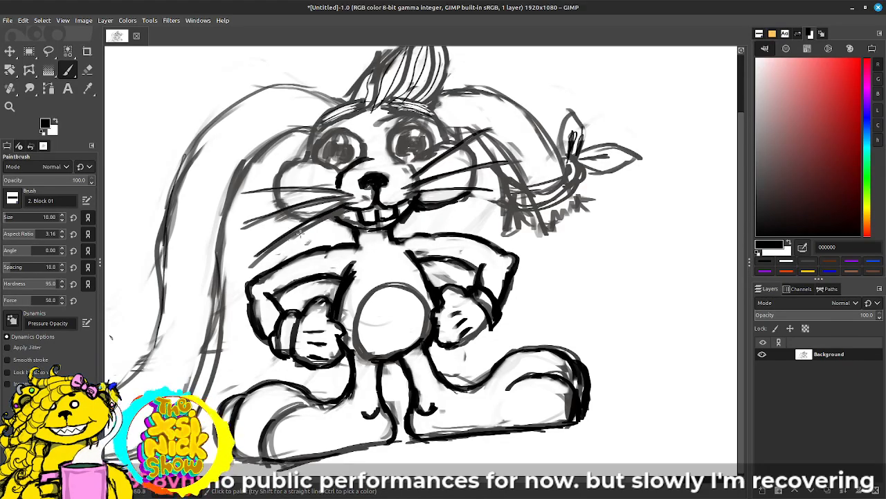
# Step: Outline the left cheek and the upper curve of the right cheek in black
pyautogui.moveTo(303, 159)
pyautogui.mouseDown()
pyautogui.moveTo(284, 174)
pyautogui.moveTo(285, 217)
pyautogui.moveTo(330, 223)
pyautogui.moveTo(346, 208)
pyautogui.mouseUp()
pyautogui.moveTo(295, 161); pyautogui.dragTo(336, 161)
pyautogui.moveTo(411, 166); pyautogui.dragTo(448, 144)
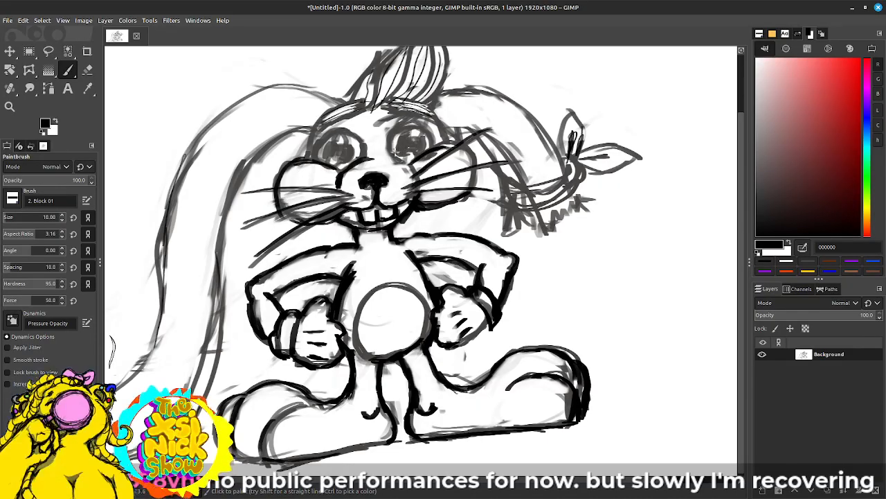
# Step: Outline both round eyes in black and fill in their pupils
pyautogui.moveTo(394, 155)
pyautogui.mouseDown()
pyautogui.moveTo(392, 133)
pyautogui.moveTo(431, 130)
pyautogui.moveTo(428, 153)
pyautogui.moveTo(398, 158)
pyautogui.mouseUp()
pyautogui.moveTo(313, 156)
pyautogui.mouseDown()
pyautogui.moveTo(352, 138)
pyautogui.moveTo(372, 165)
pyautogui.moveTo(355, 135)
pyautogui.moveTo(326, 139)
pyautogui.moveTo(363, 113)
pyautogui.moveTo(432, 113)
pyautogui.mouseUp()
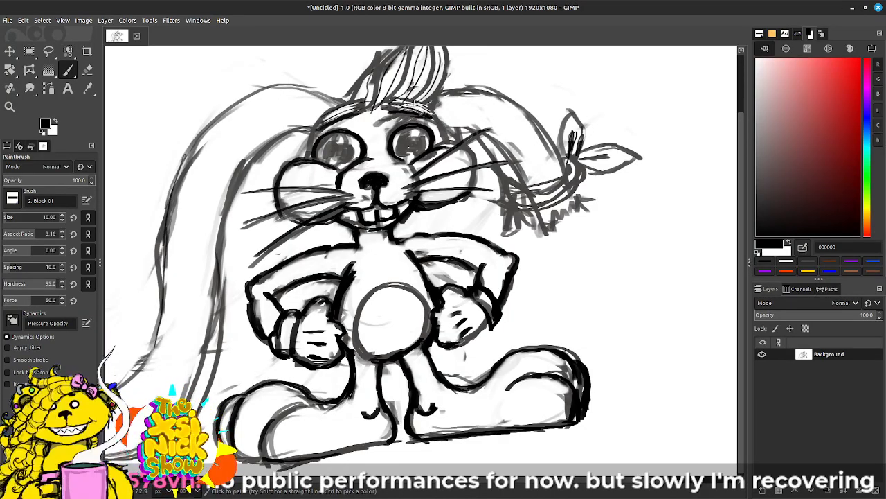
pyautogui.moveTo(337, 147); pyautogui.dragTo(341, 150)
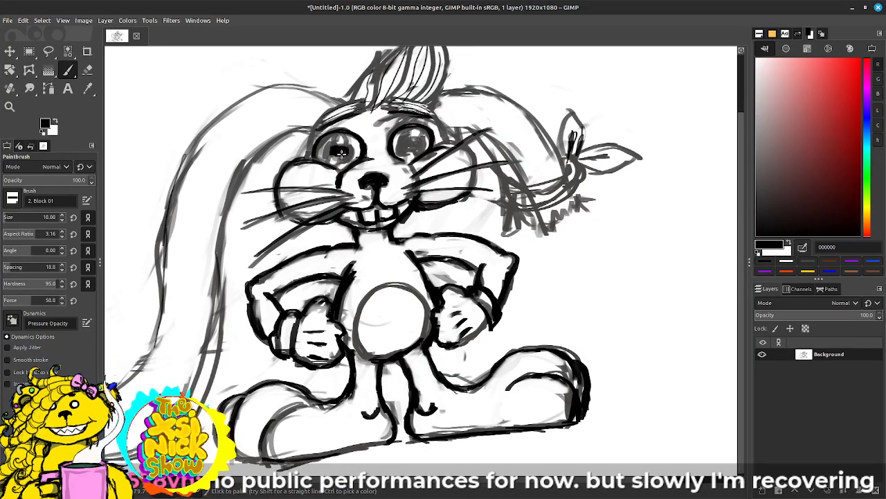
pyautogui.moveTo(409, 143); pyautogui.dragTo(412, 147)
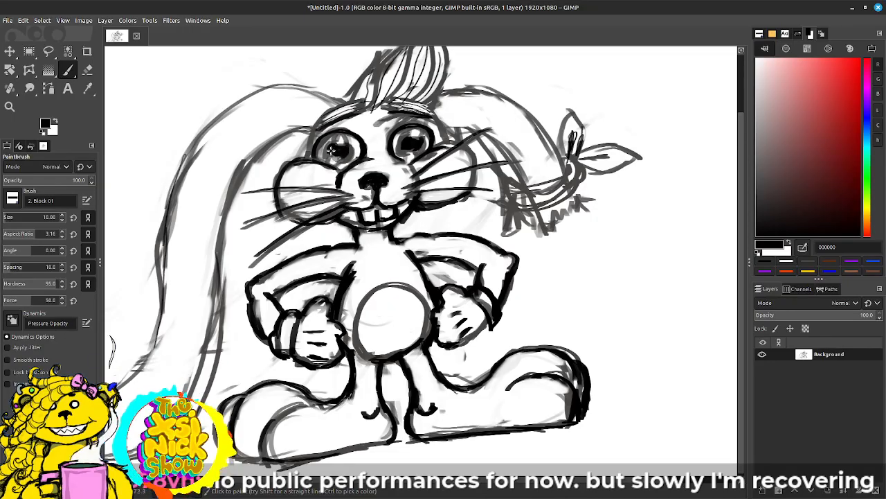
pyautogui.moveTo(332, 151); pyautogui.dragTo(338, 148)
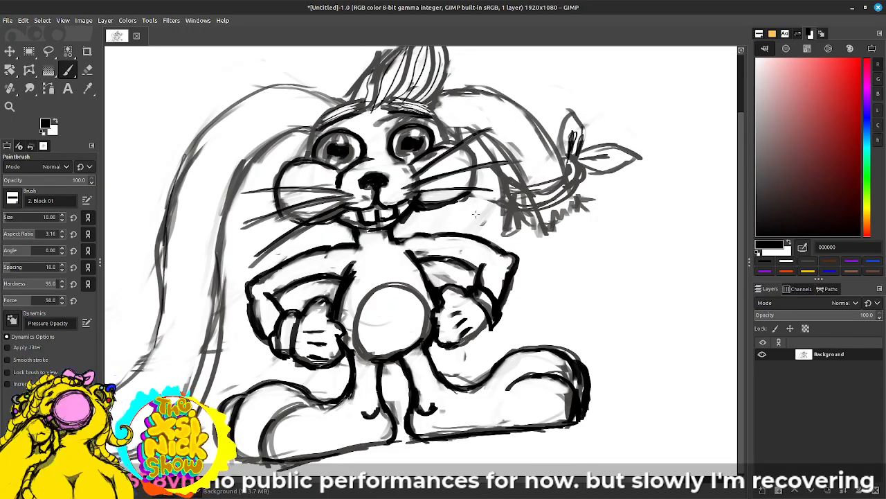
# Step: Reduce the brush size to 6 and paint the dark irises around the pupils, leaving light highlights in both eyes
pyautogui.moveTo(652, 276); pyautogui.dragTo(683, 279)
pyautogui.moveTo(563, 262); pyautogui.dragTo(598, 267)
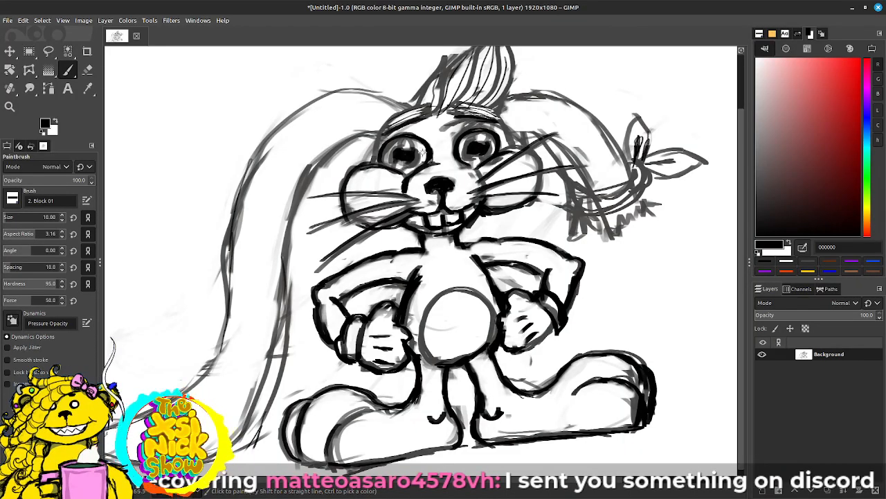
pyautogui.press('[')
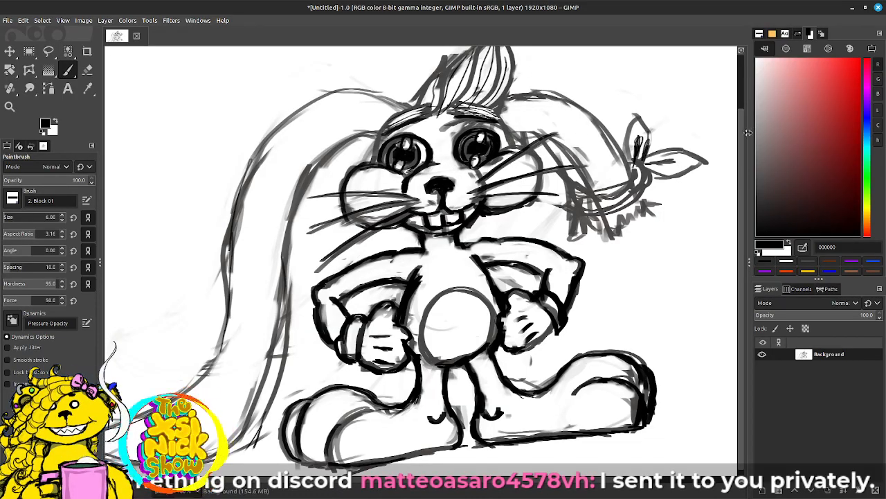
# Step: Switch the paint colour to white and clean up the edges of the irises in both eyes
pyautogui.press('x')
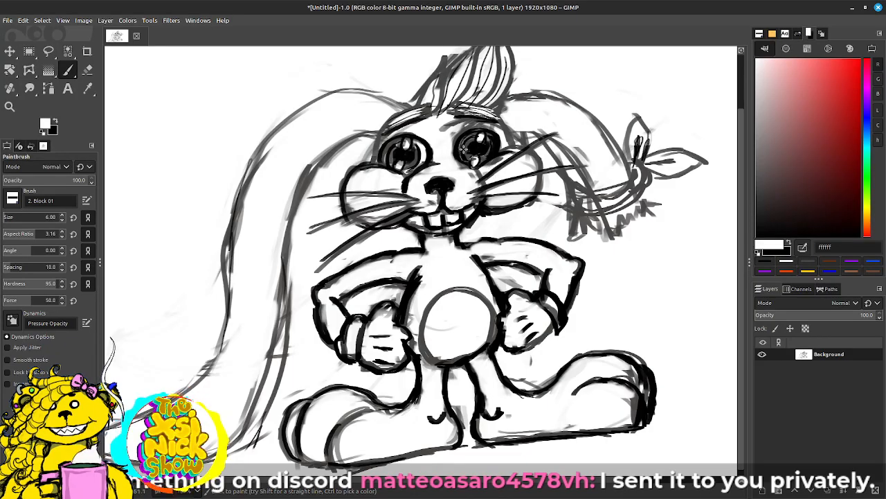
pyautogui.moveTo(398, 143)
pyautogui.mouseDown()
pyautogui.moveTo(385, 145)
pyautogui.moveTo(385, 167)
pyautogui.mouseUp()
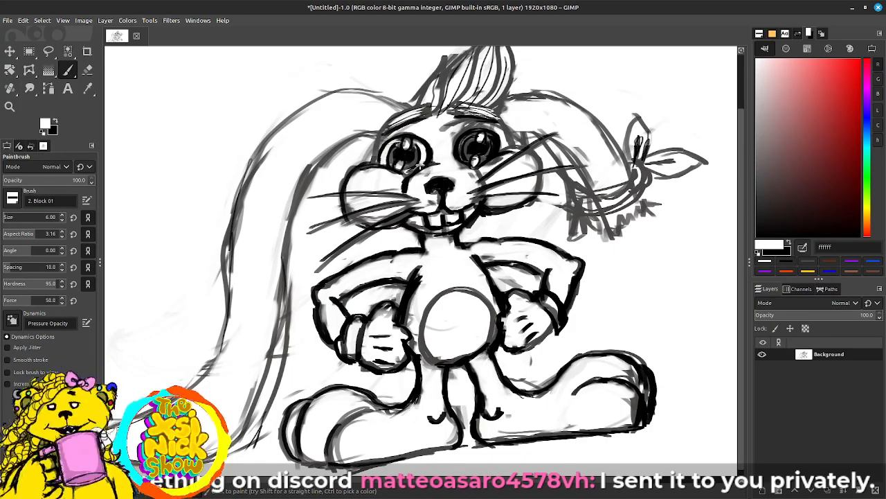
pyautogui.moveTo(475, 133); pyautogui.dragTo(463, 140)
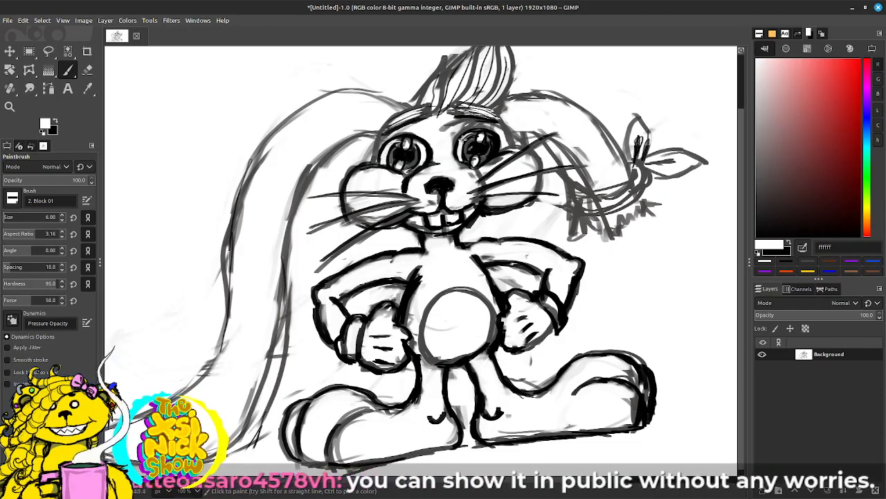
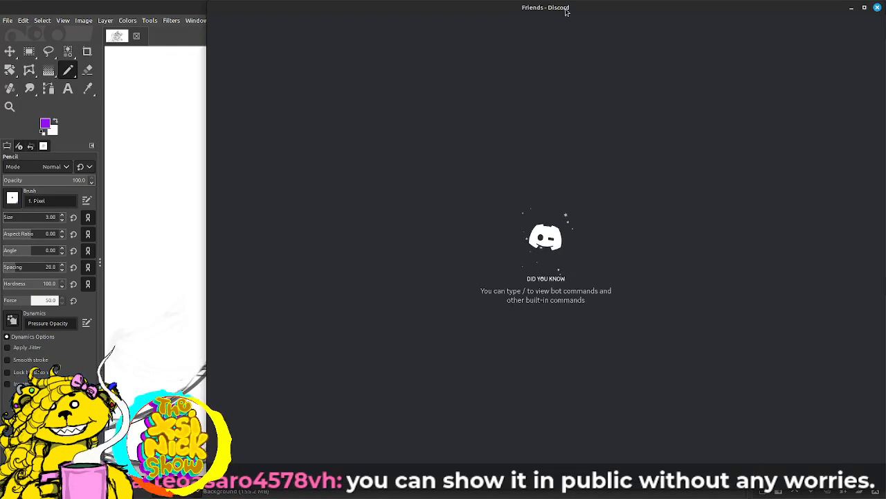
# Step: Switch to the Discord window and move it off the drawing onto the other monitor
pyautogui.moveTo(563, 8); pyautogui.dragTo(0, 9)
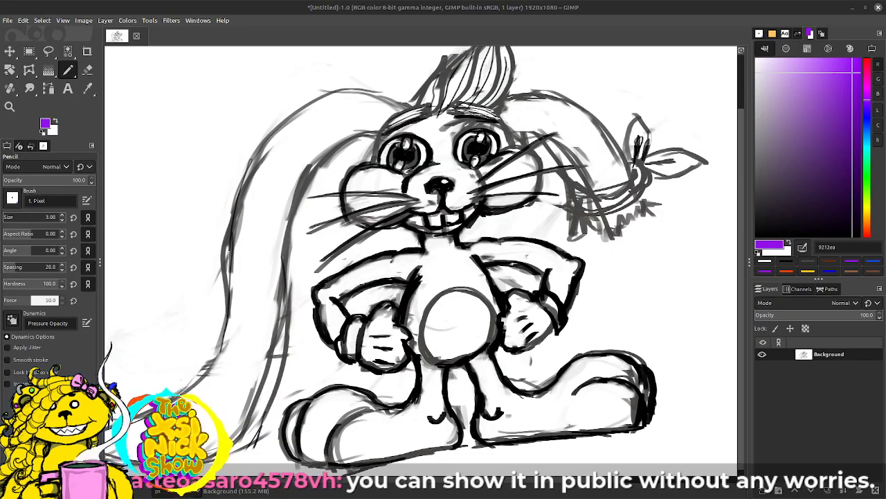
pyautogui.moveTo(263, 0); pyautogui.dragTo(262, 0)
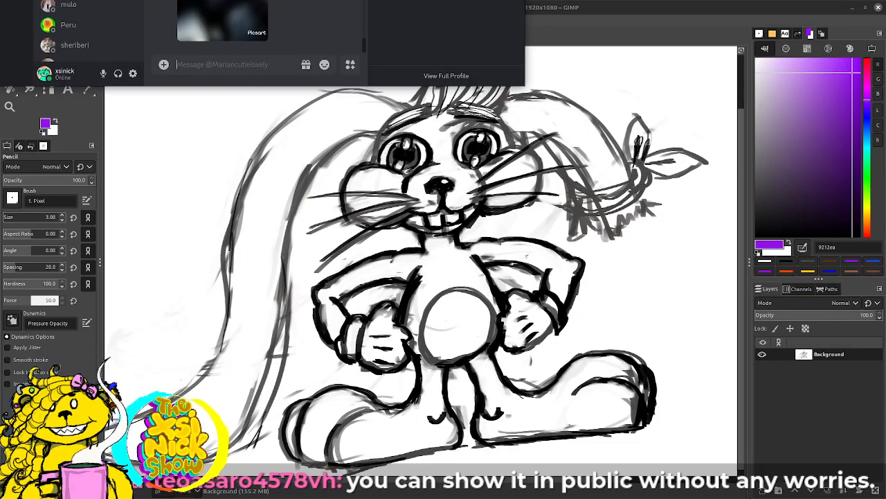
pyautogui.moveTo(417, 0); pyautogui.dragTo(581, 88)
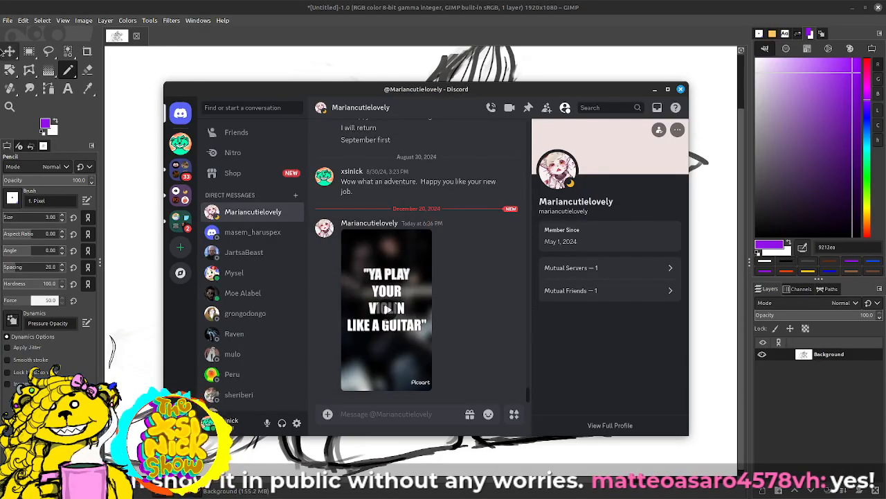
pyautogui.click(406, 133)
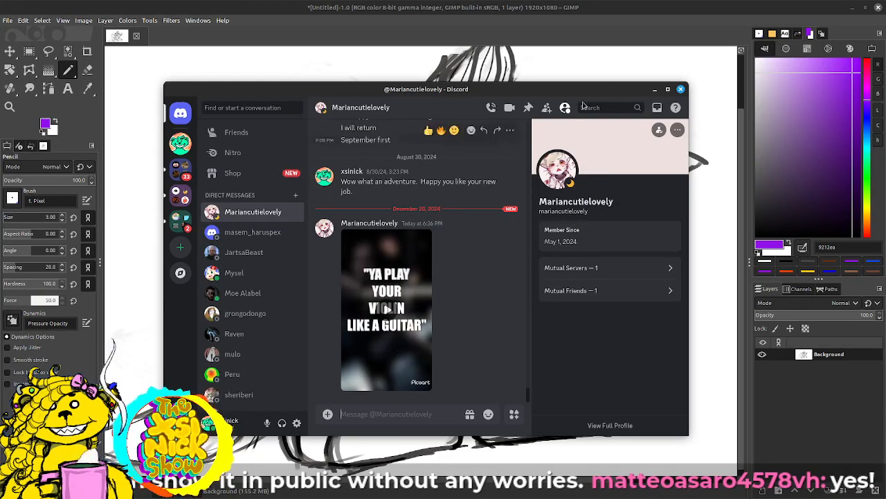
pyautogui.moveTo(567, 88); pyautogui.dragTo(457, 0)
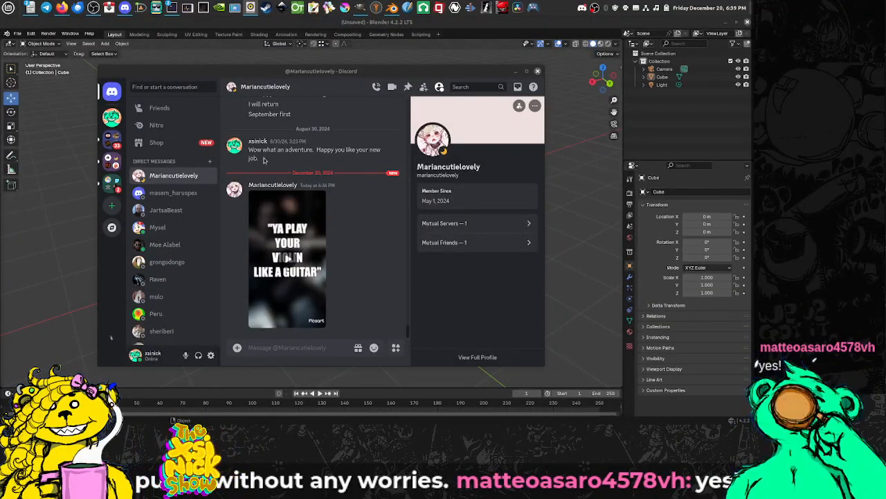
# Step: Play the video received in the open direct message and enlarge it to full screen
pyautogui.click(285, 267)
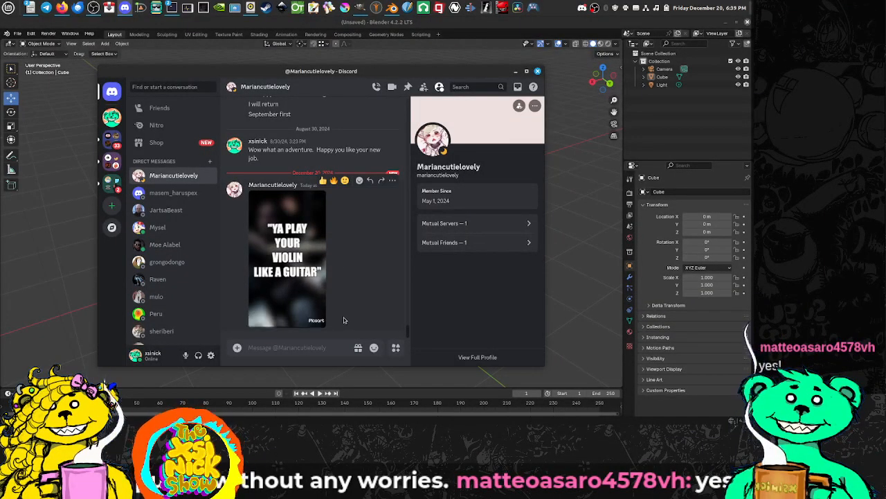
pyautogui.click(317, 322)
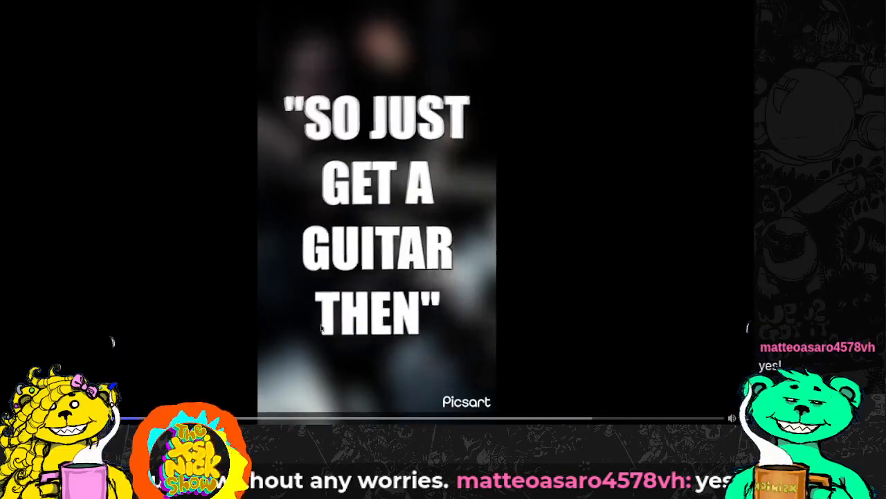
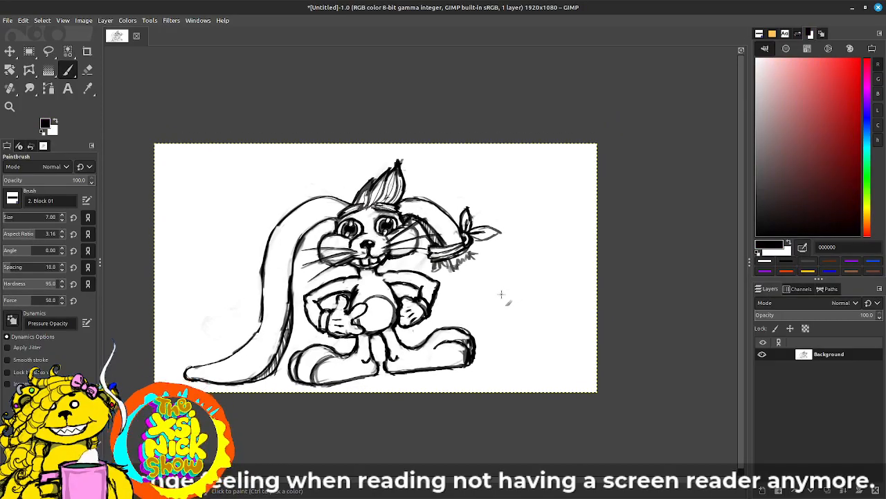
# Step: Draw a rectangular selection of about 1476 by 1040 px around the whole rabbit
pyautogui.press('+')
pyautogui.moveTo(519, 287)
pyautogui.mouseDown()
pyautogui.moveTo(509, 268)
pyautogui.moveTo(530, 265)
pyautogui.mouseUp()
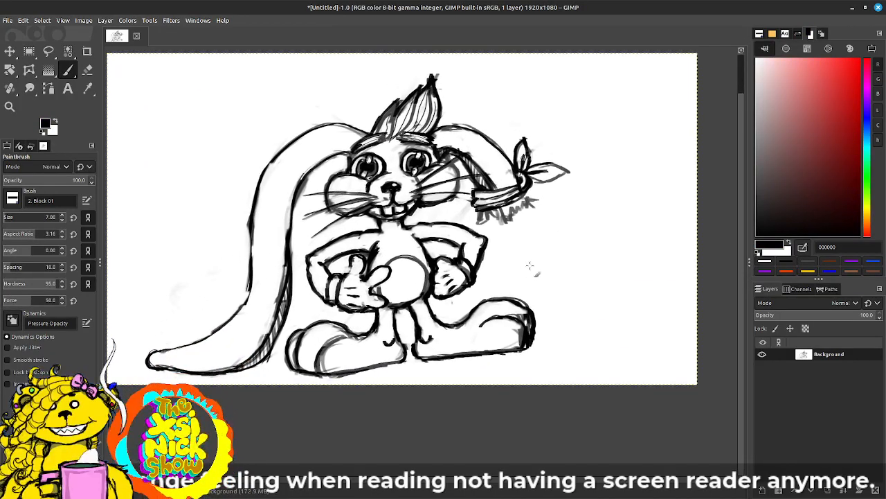
pyautogui.click(87, 52)
pyautogui.click(29, 51)
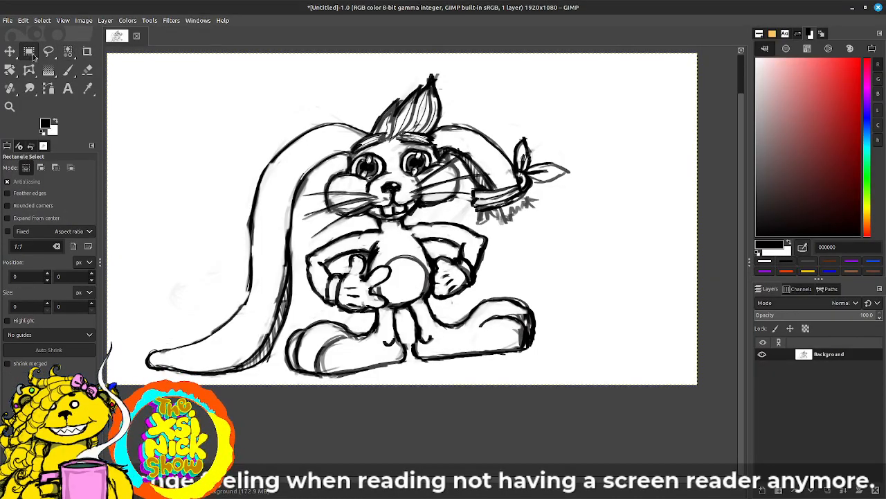
pyautogui.moveTo(137, 380); pyautogui.dragTo(599, 69)
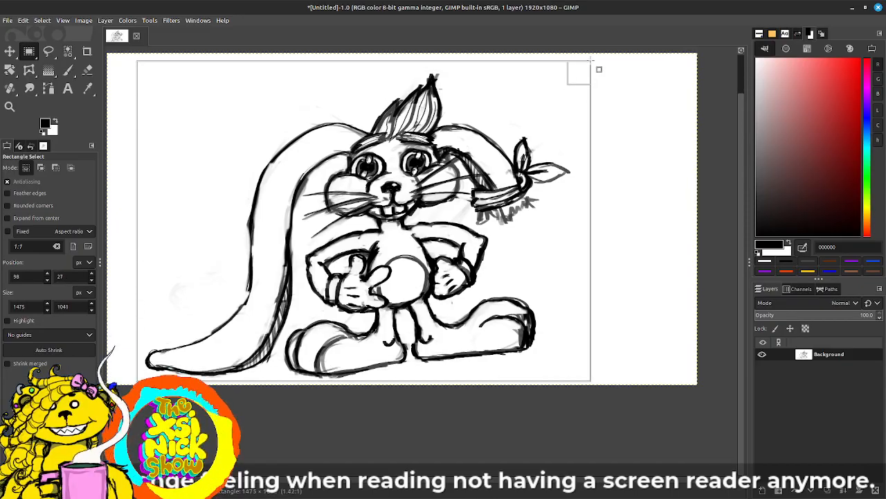
# Step: Rotate the selected rabbit a few degrees clockwise so it stands more upright
pyautogui.click(88, 51)
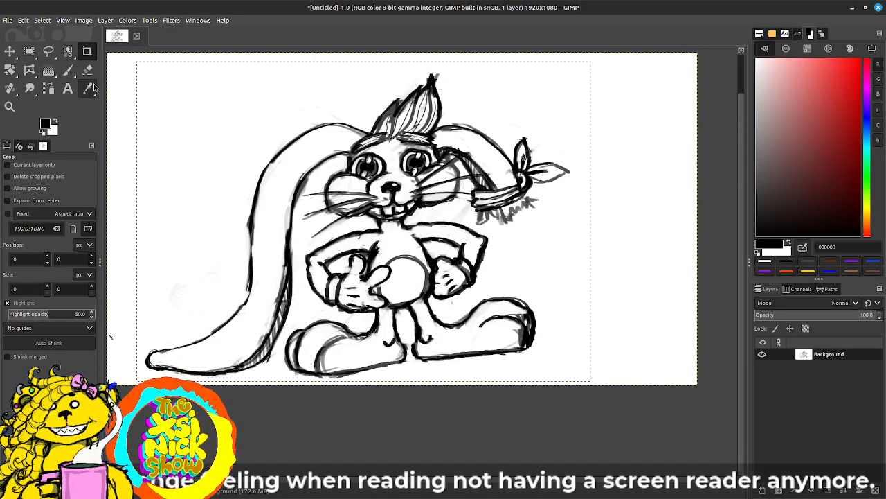
pyautogui.click(30, 72)
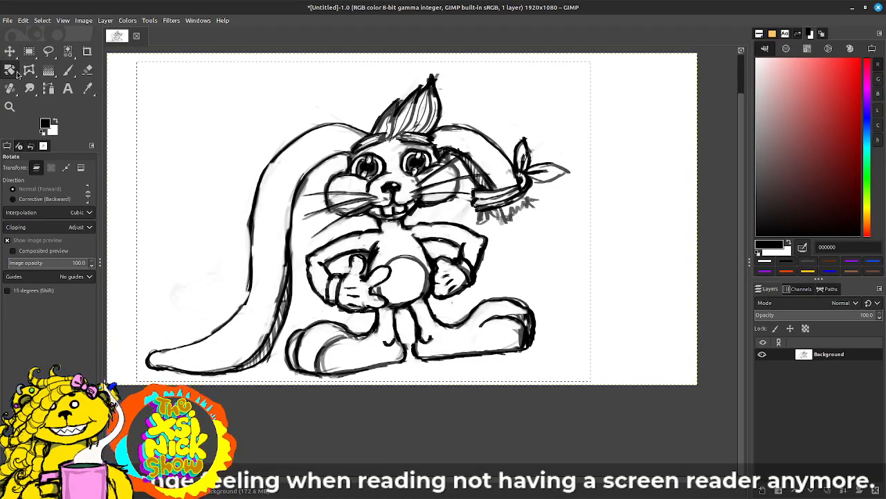
pyautogui.click(571, 235)
pyautogui.moveTo(572, 233); pyautogui.dragTo(437, 207)
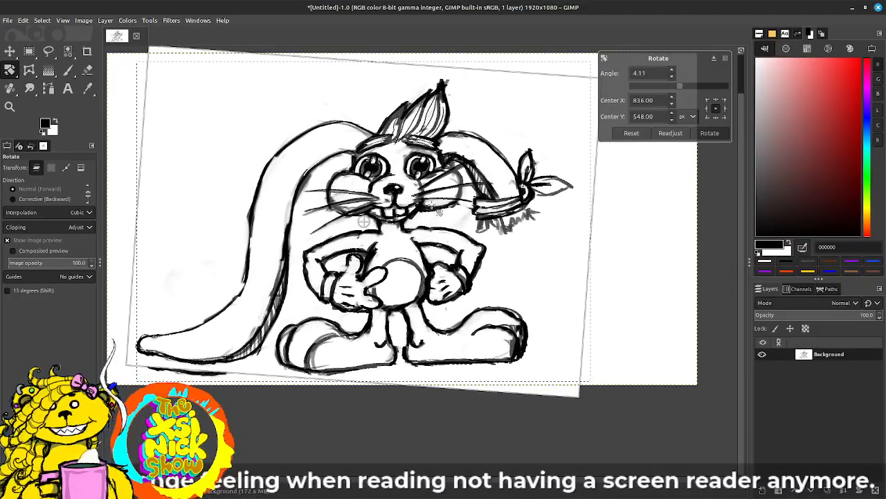
pyautogui.moveTo(530, 317); pyautogui.dragTo(558, 291)
pyautogui.press('Return')
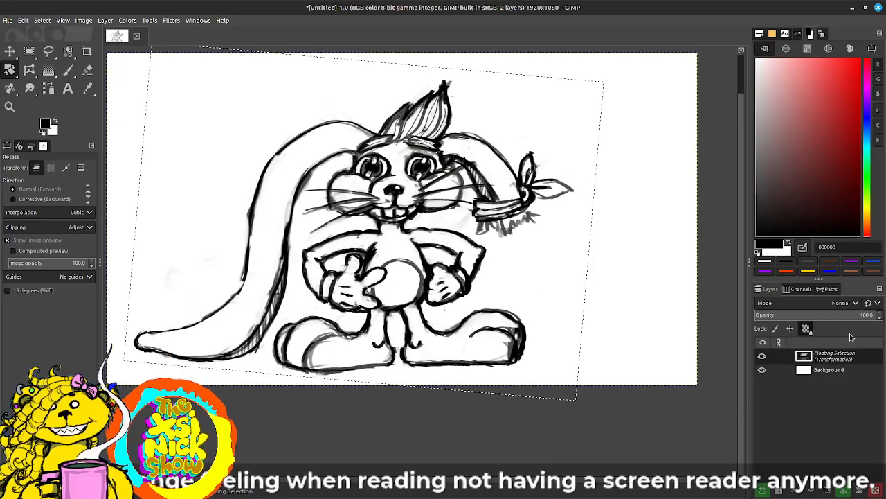
# Step: Anchor the floating rotated selection onto the Background layer
pyautogui.rightClick(850, 356)
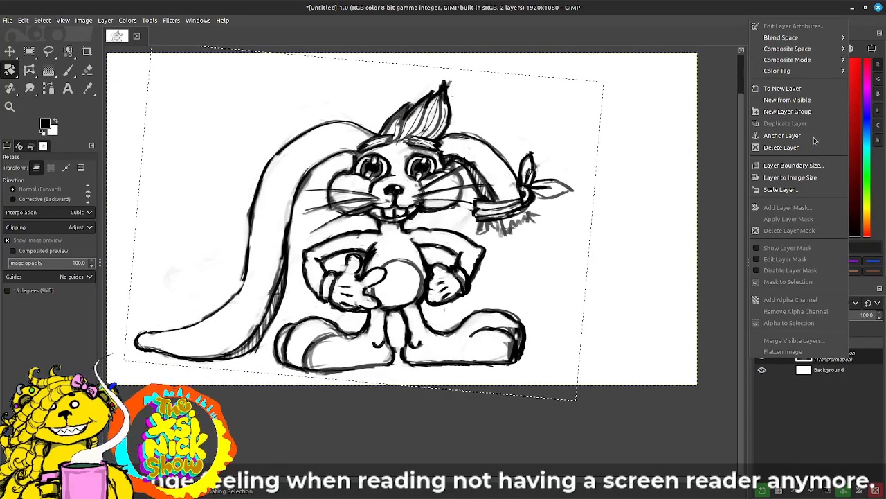
pyautogui.click(819, 393)
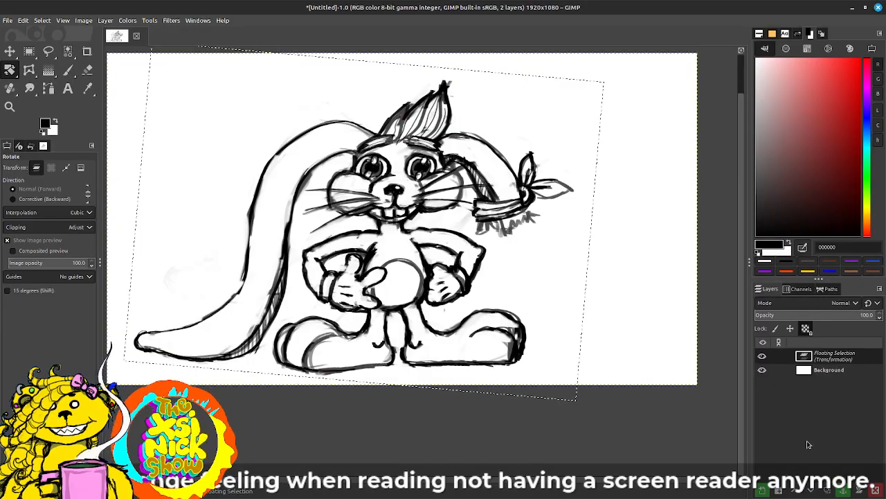
pyautogui.click(845, 490)
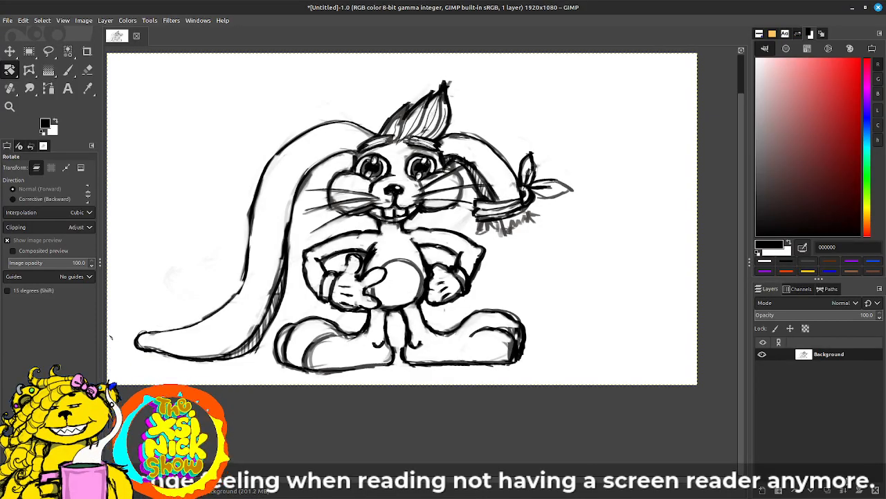
pyautogui.moveTo(438, 301); pyautogui.dragTo(431, 331)
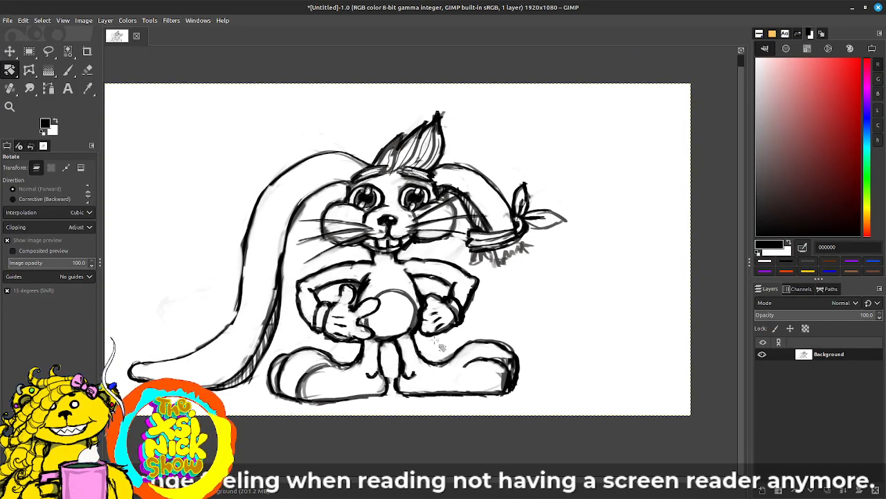
pyautogui.keyDown('ctrl'); pyautogui.scroll(1, 437, 349); pyautogui.keyUp('ctrl')
pyautogui.keyDown('ctrl'); pyautogui.scroll(1, 438, 349); pyautogui.keyUp('ctrl')
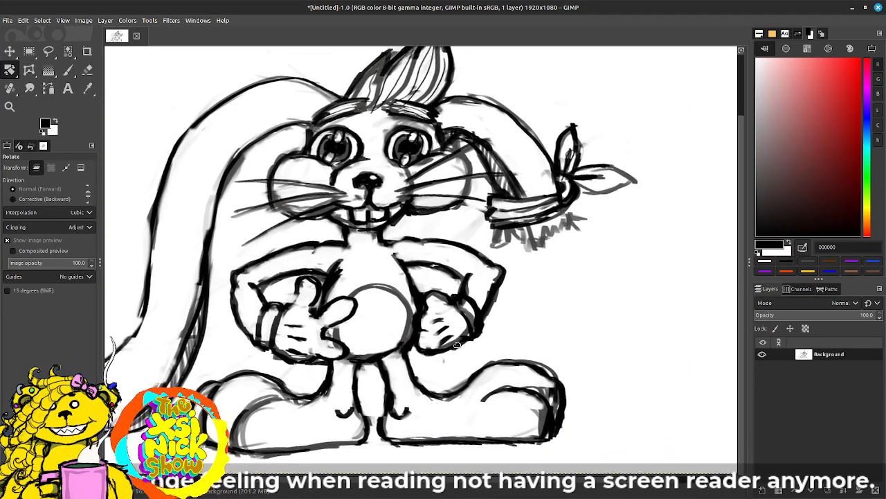
# Step: Start saving the image and enter Rabbbit.xcf as its file name
pyautogui.hotkey('ctrl', 's')
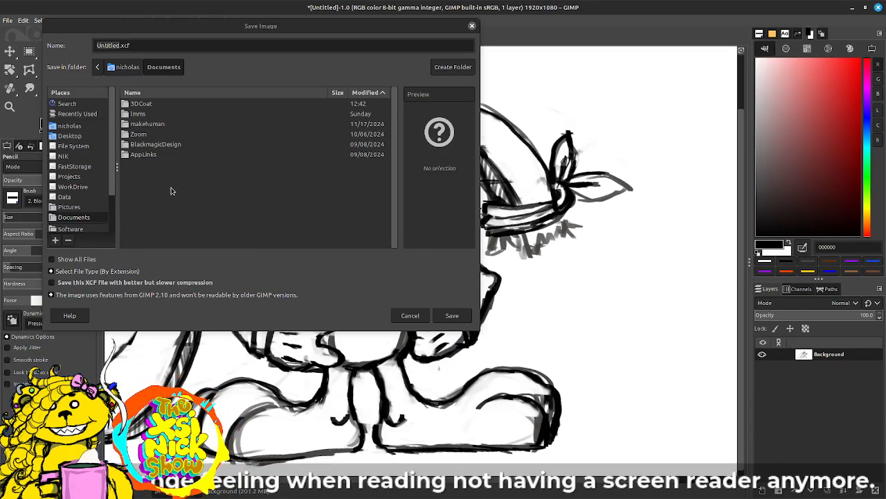
pyautogui.click(122, 45)
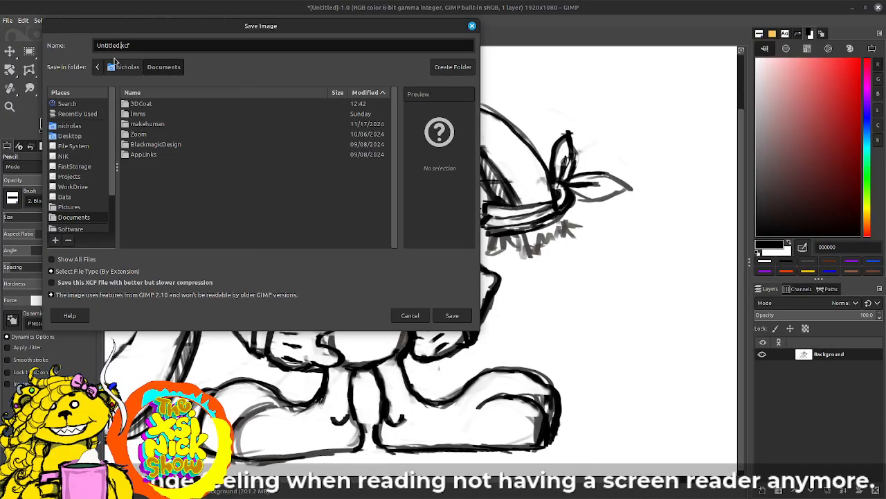
pyautogui.press('BackSpace')
pyautogui.press('BackSpace')
pyautogui.press('BackSpace')
pyautogui.press('BackSpace')
pyautogui.press('BackSpace')
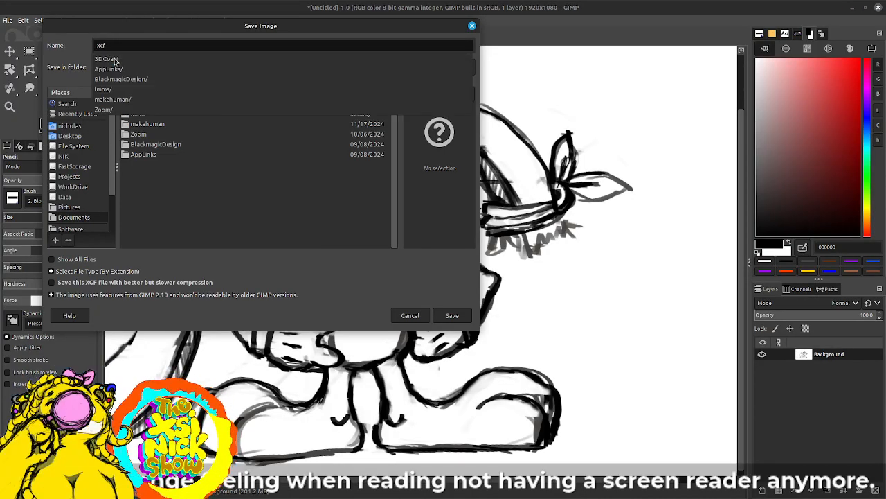
pyautogui.write('Rabbit')
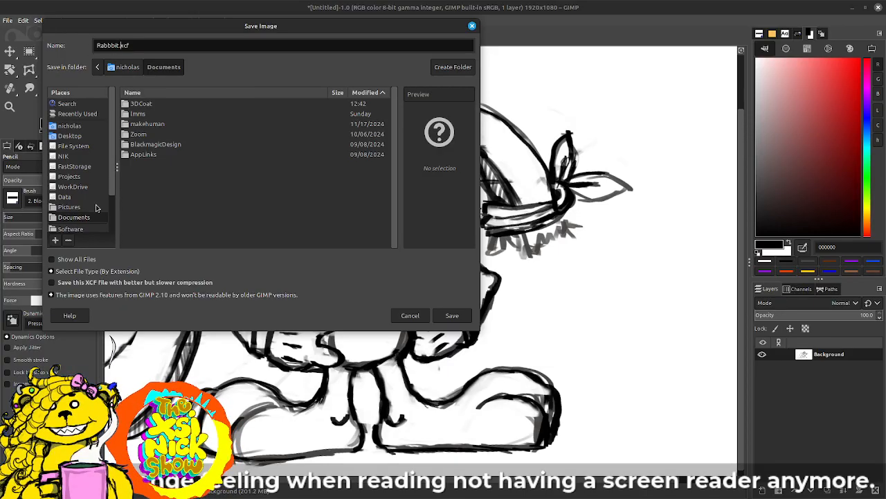
# Step: Choose the Stream_Tutorials folder on FastStorage as the save location
pyautogui.scroll(-2, 112, 189)
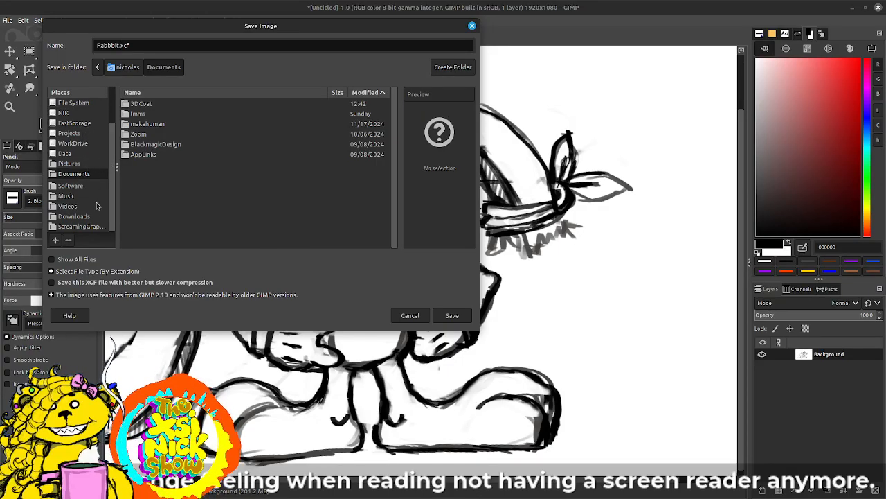
pyautogui.click(88, 229)
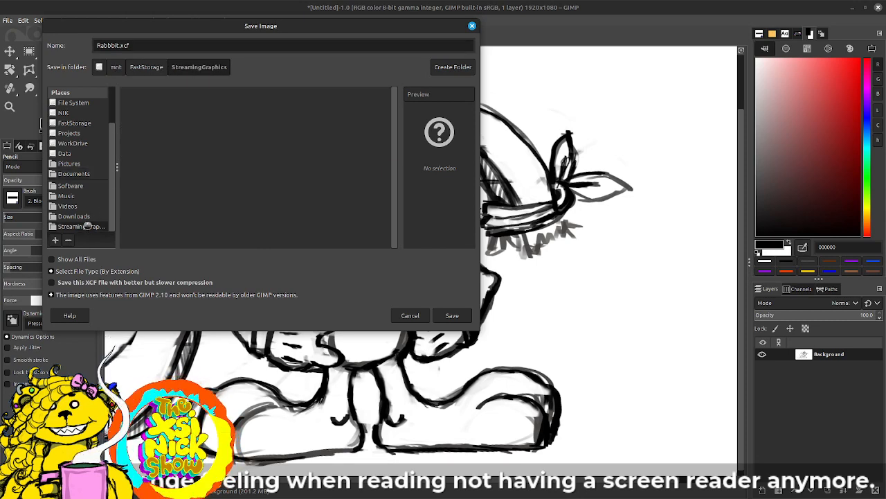
pyautogui.click(160, 68)
pyautogui.doubleClick(174, 115)
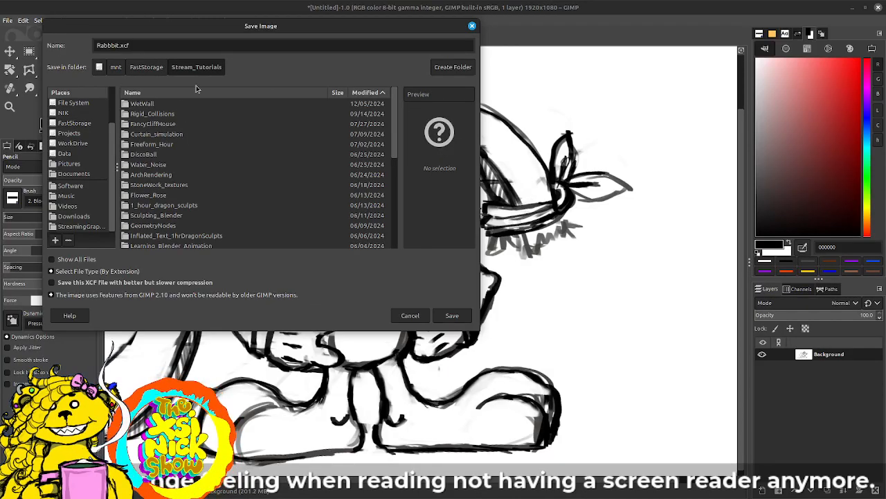
# Step: Try to add a new folder named Rabbit and correct the file name to Rabbit.xcf
pyautogui.click(447, 67)
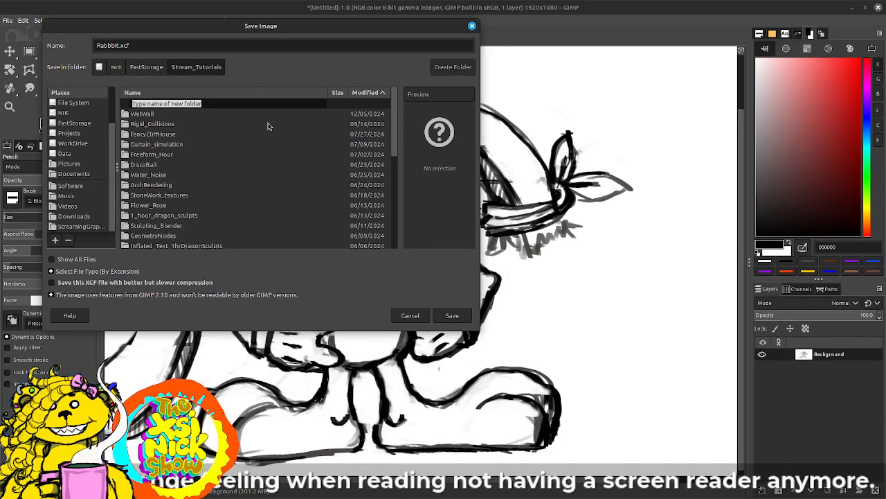
pyautogui.write('Rabbit')
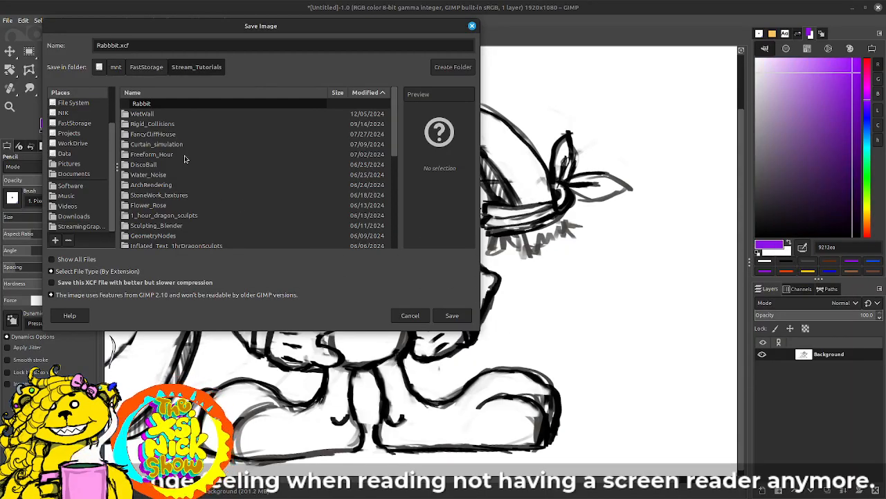
pyautogui.click(119, 44)
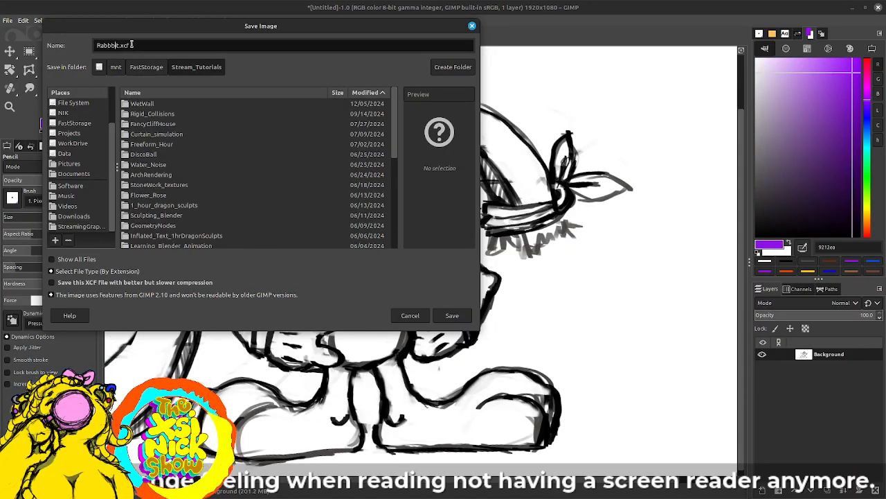
pyautogui.press('BackSpace')
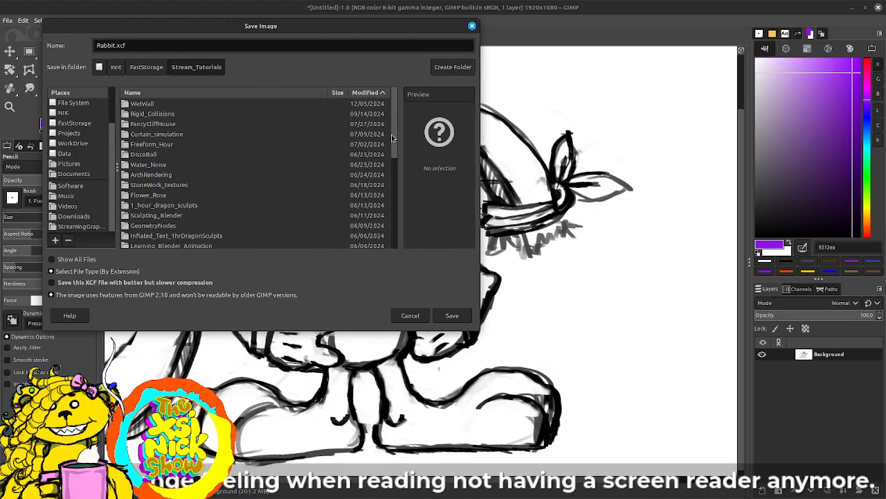
# Step: Sort the Stream_Tutorials contents by name and check whether a Rabbit folder exists
pyautogui.moveTo(390, 140); pyautogui.dragTo(411, 224)
pyautogui.click(303, 92)
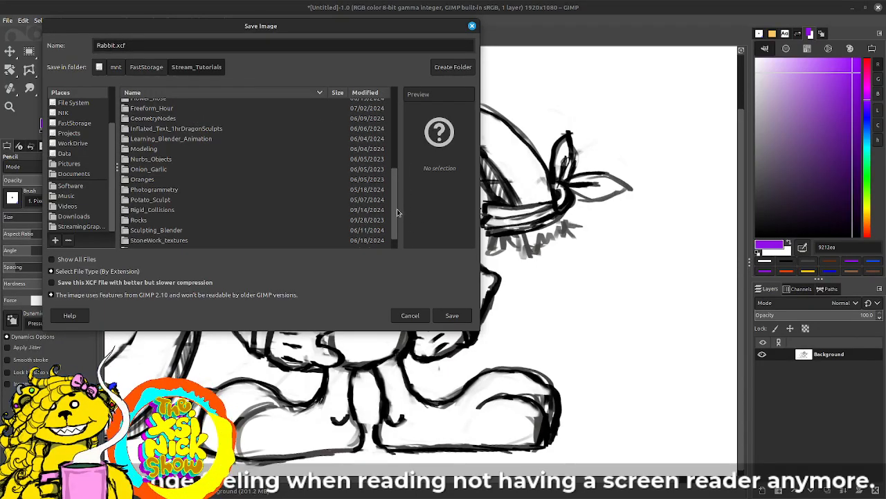
pyautogui.moveTo(398, 213); pyautogui.dragTo(400, 234)
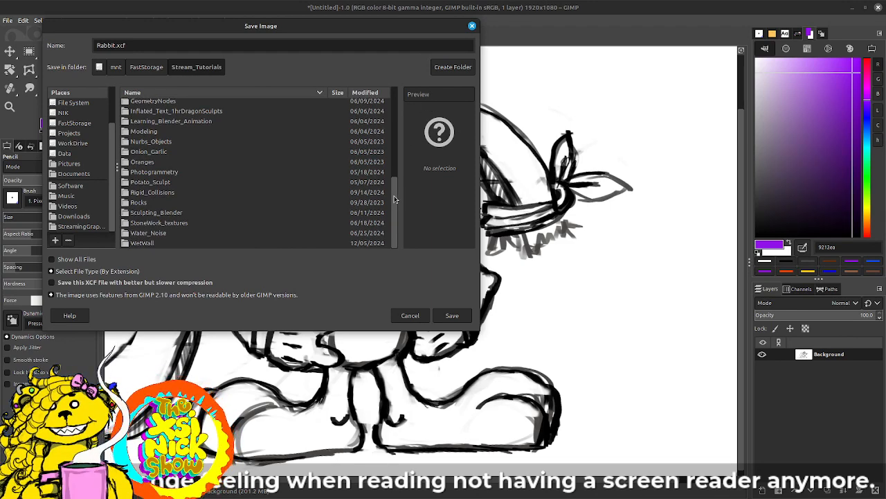
pyautogui.moveTo(396, 179); pyautogui.dragTo(397, 110)
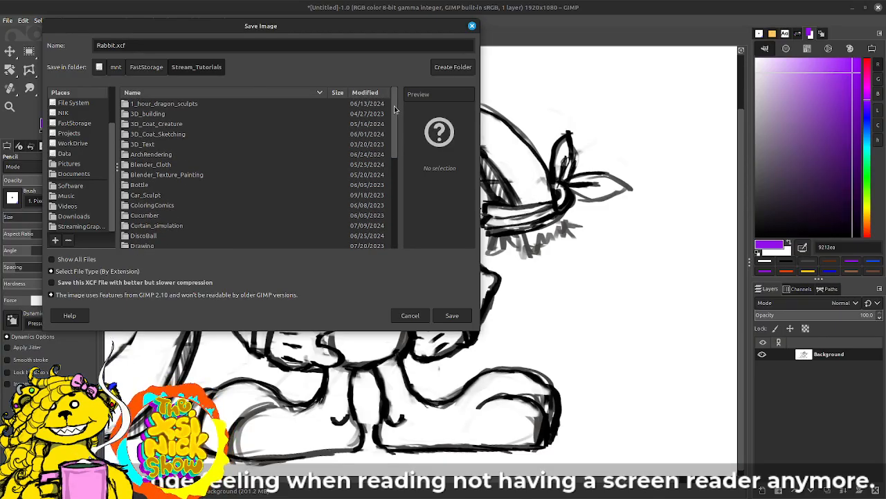
# Step: Create a folder named Rabbit in Stream_Tutorials and save the image there as Rabbit.xcf
pyautogui.click(455, 67)
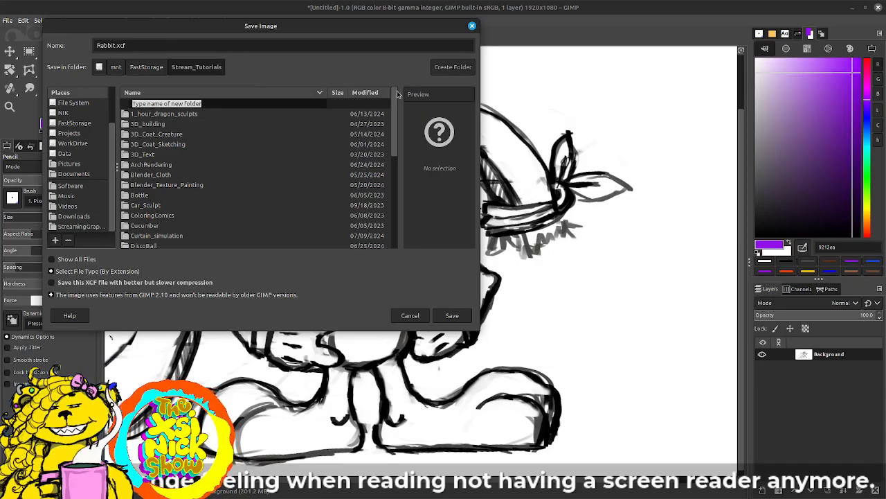
pyautogui.write('Ra')
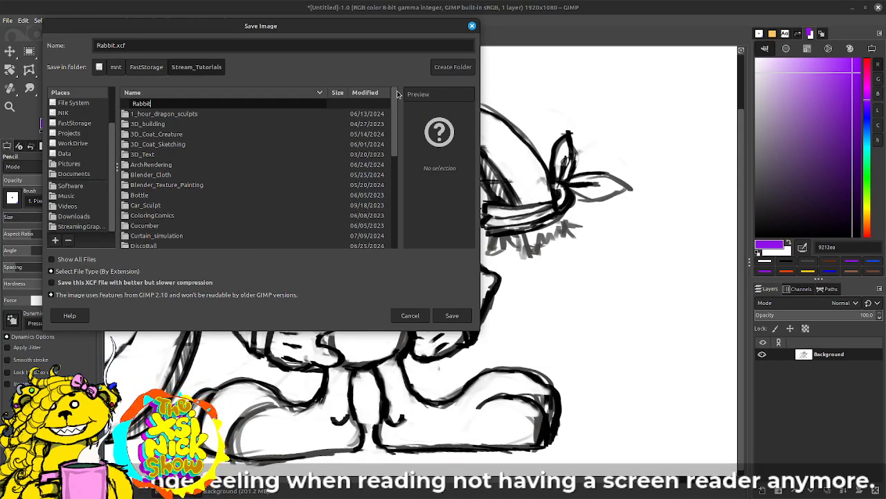
pyautogui.write('bbit')
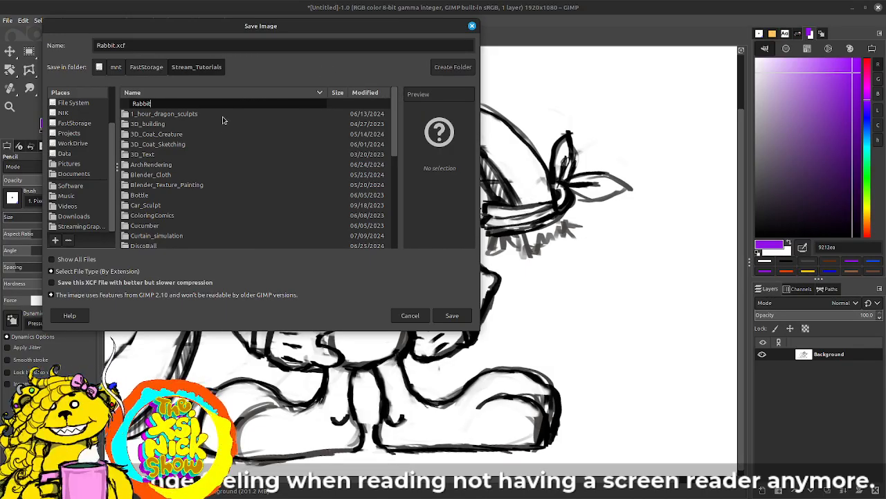
pyautogui.press('Return')
pyautogui.click(451, 315)
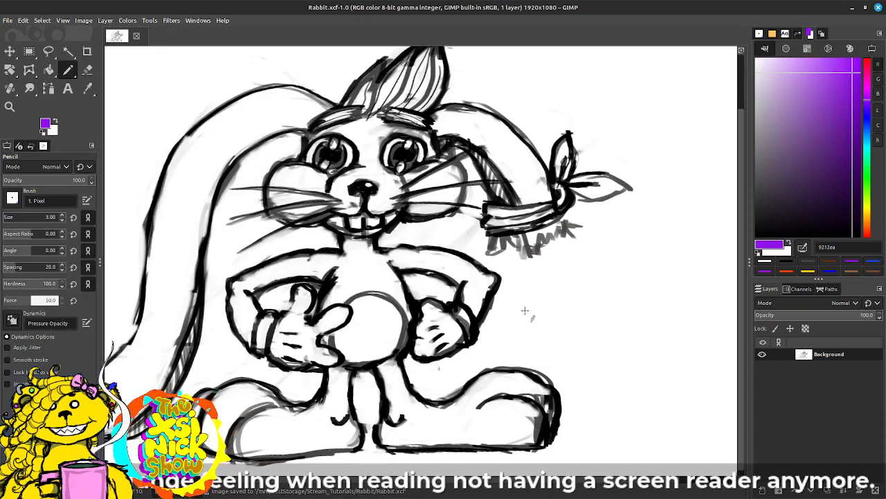
# Step: Change the colour selector's hue to a medium blue, trying several hues along the way
pyautogui.moveTo(452, 324); pyautogui.dragTo(519, 323)
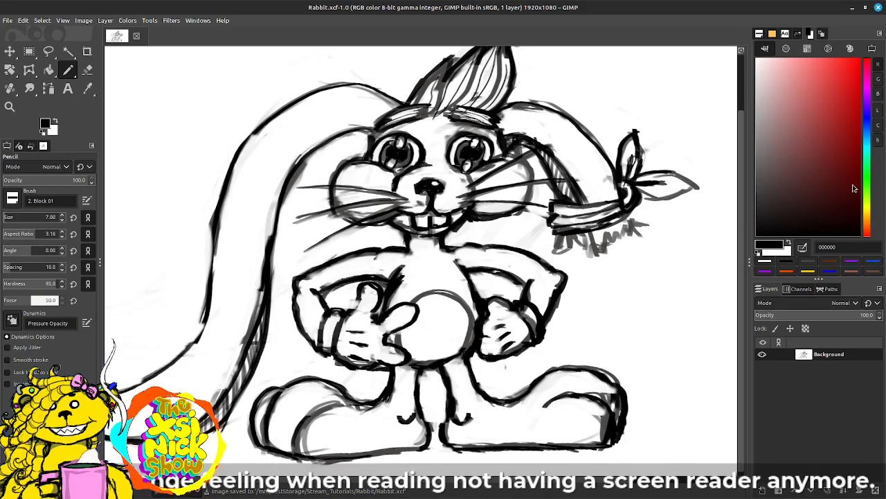
pyautogui.click(869, 119)
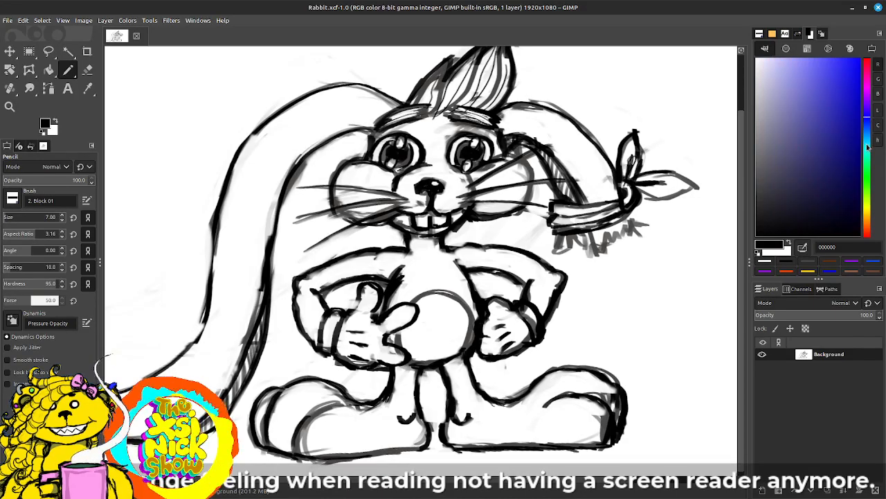
pyautogui.click(870, 136)
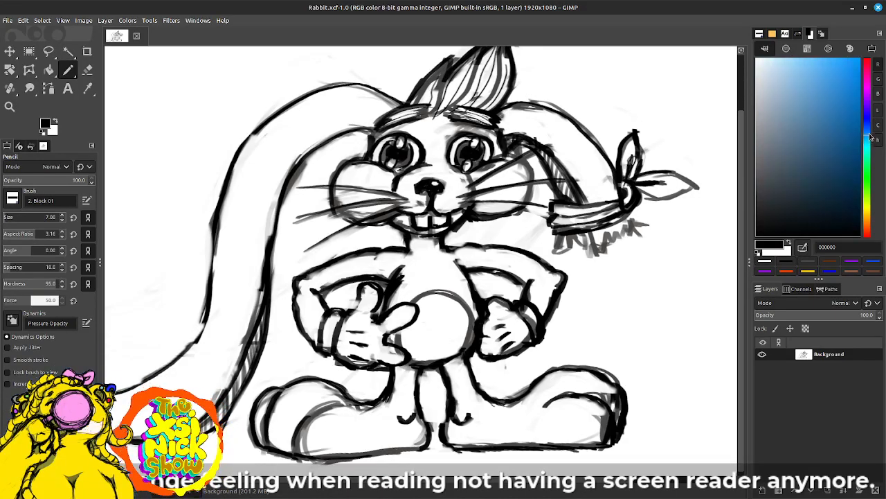
pyautogui.moveTo(870, 139); pyautogui.dragTo(869, 128)
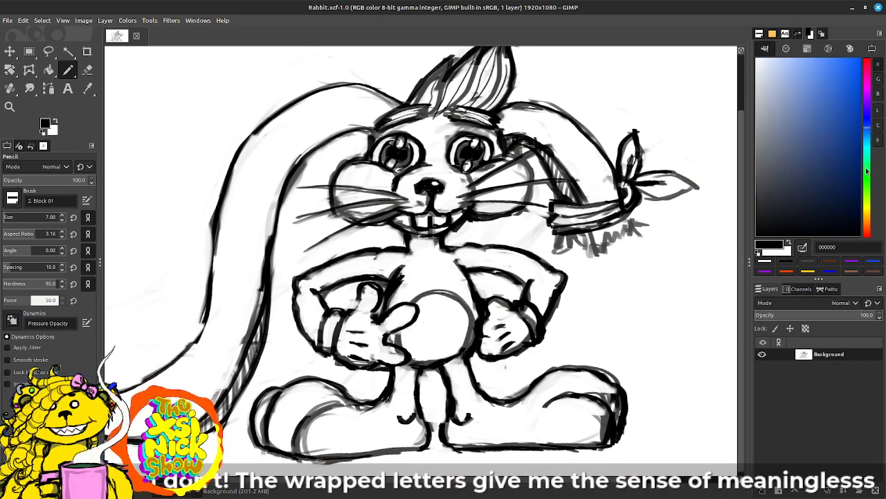
pyautogui.click(865, 215)
pyautogui.moveTo(868, 214); pyautogui.dragTo(871, 131)
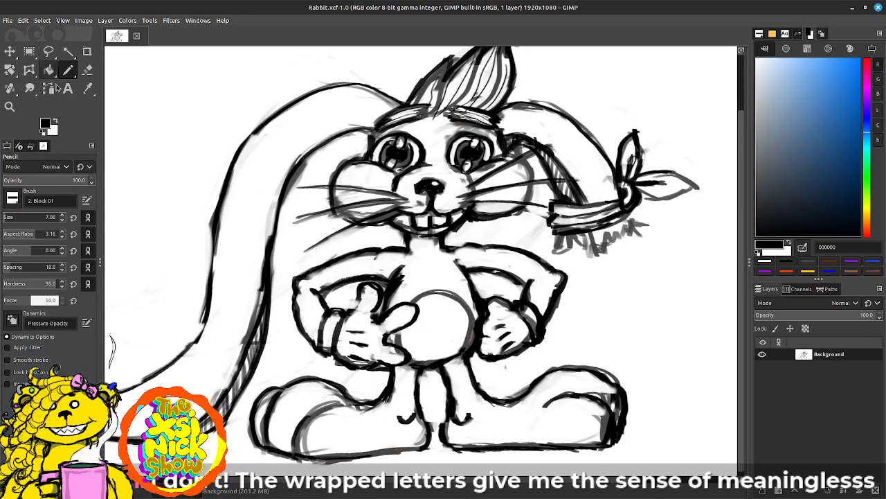
# Step: Add a new layer and ink the ragged fringe beneath the ear band and the lower edge of its knot in black
pyautogui.click(763, 490)
pyautogui.click(859, 488)
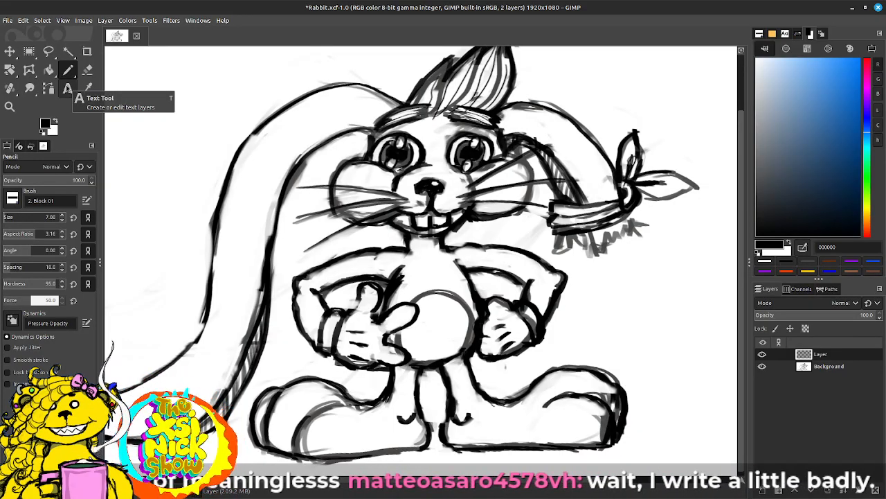
pyautogui.moveTo(559, 239)
pyautogui.mouseDown()
pyautogui.moveTo(573, 252)
pyautogui.moveTo(588, 250)
pyautogui.moveTo(590, 234)
pyautogui.moveTo(596, 257)
pyautogui.moveTo(627, 239)
pyautogui.moveTo(636, 220)
pyautogui.moveTo(641, 233)
pyautogui.moveTo(648, 228)
pyautogui.moveTo(641, 227)
pyautogui.mouseUp()
pyautogui.moveTo(644, 191); pyautogui.dragTo(680, 195)
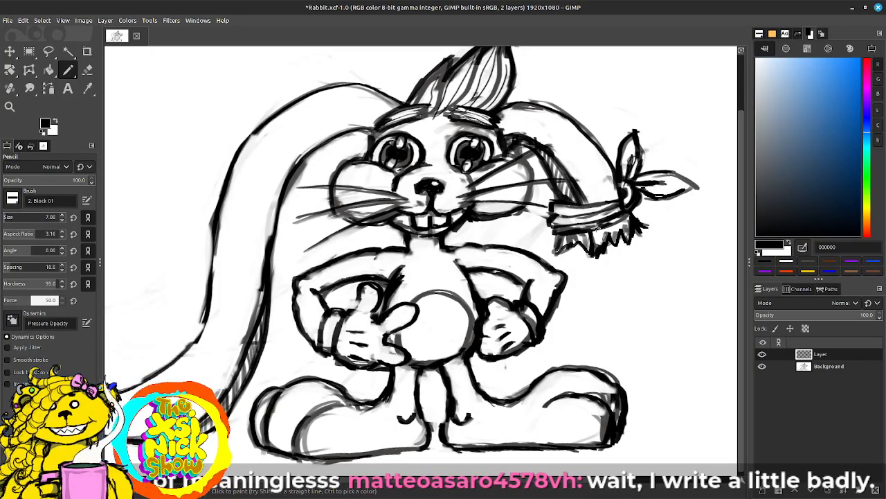
# Step: Set the foreground colour to blue 285079 and enlarge the Pencil brush to size 56
pyautogui.moveTo(251, 240); pyautogui.dragTo(258, 243)
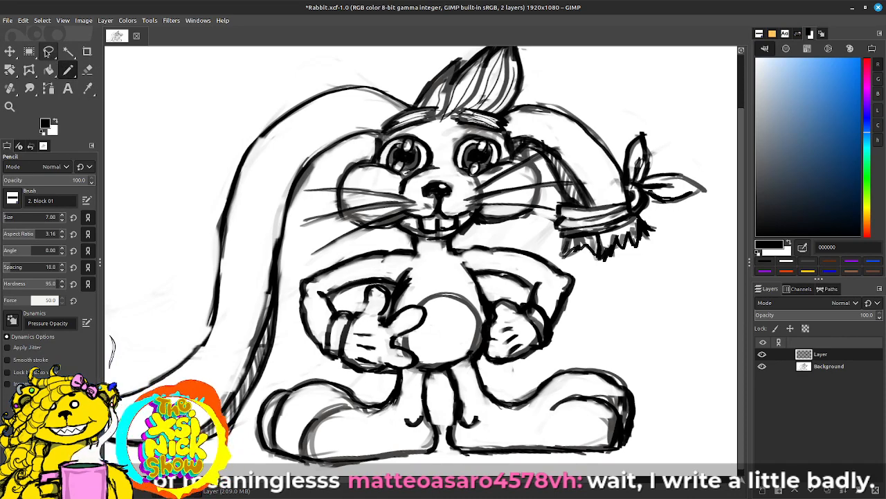
pyautogui.rightClick(45, 51)
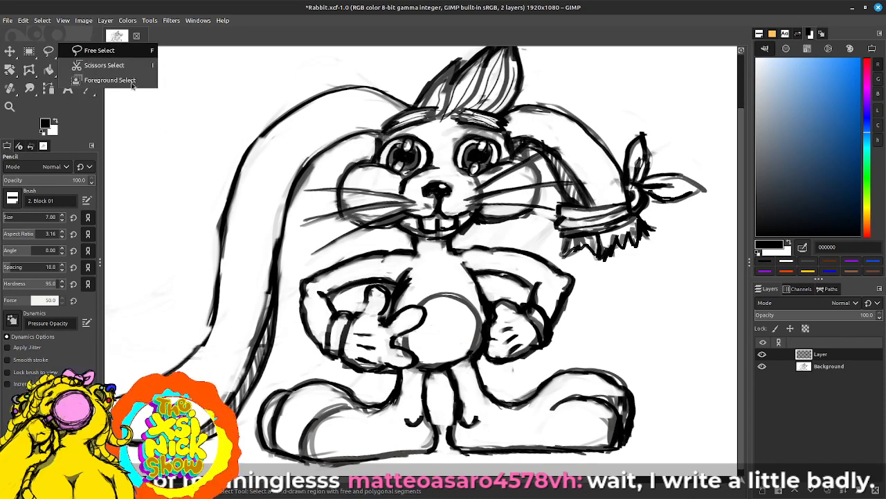
pyautogui.click(93, 125)
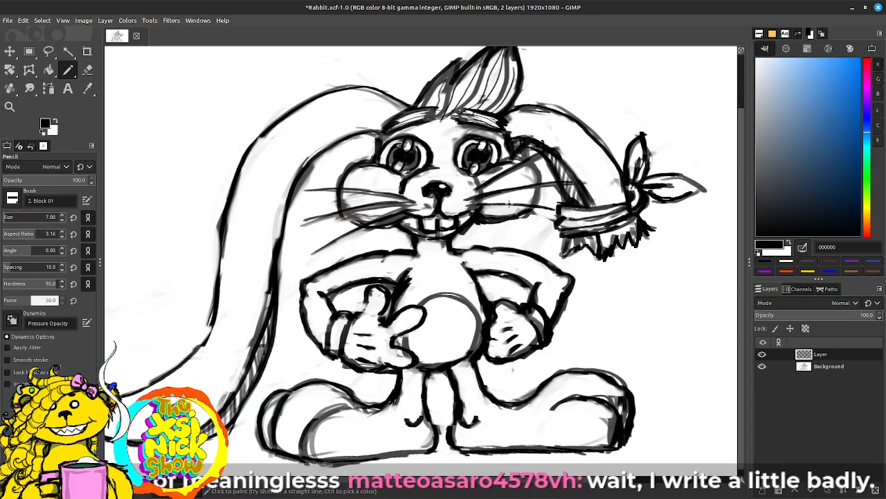
pyautogui.click(827, 153)
pyautogui.moveTo(827, 153); pyautogui.dragTo(825, 152)
pyautogui.press(']')
pyautogui.press(']')
pyautogui.press(']')
pyautogui.press(']')
pyautogui.press(']')
pyautogui.press(']')
pyautogui.press(']')
pyautogui.press(']')
pyautogui.press(']')
pyautogui.press(']')
pyautogui.press(']')
pyautogui.press(']')
pyautogui.press(']')
pyautogui.press(']')
pyautogui.press(']')
pyautogui.press(']')
pyautogui.press(']')
pyautogui.press(']')
pyautogui.press(']')
pyautogui.press(']')
pyautogui.press(']')
pyautogui.press(']')
pyautogui.press(']')
pyautogui.press(']')
pyautogui.press(']')
pyautogui.press(']')
pyautogui.press(']')
pyautogui.press(']')
pyautogui.press(']')
pyautogui.press(']')
pyautogui.press(']')
pyautogui.press(']')
pyautogui.press(']')
pyautogui.press(']')
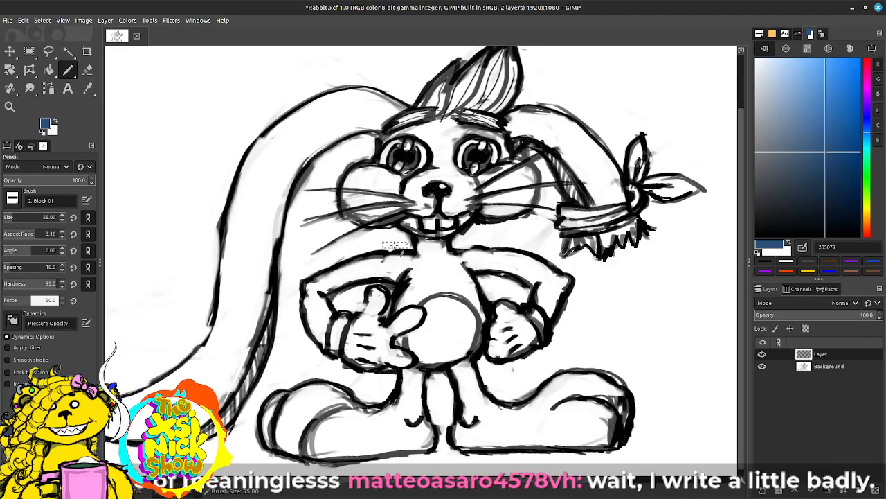
pyautogui.press('[')
pyautogui.press('[')
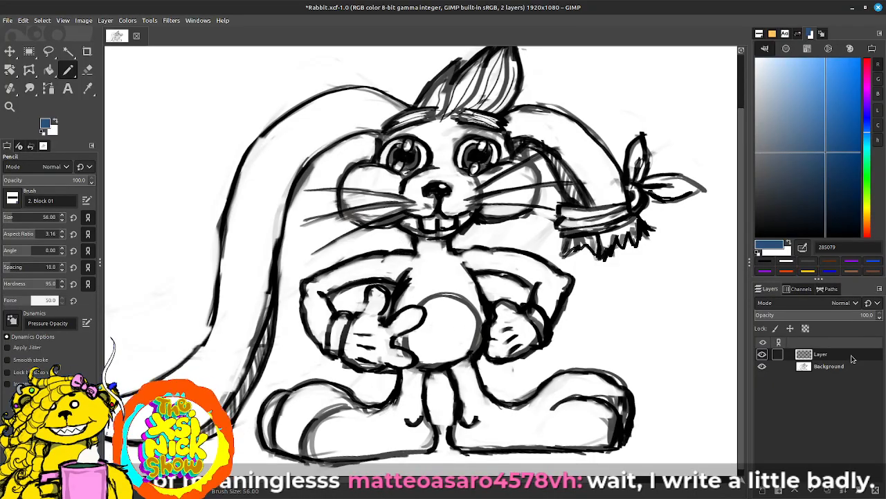
# Step: Activate Free Select, move the Background layer above the other layer, and set its blend mode to Multiply
pyautogui.click(49, 52)
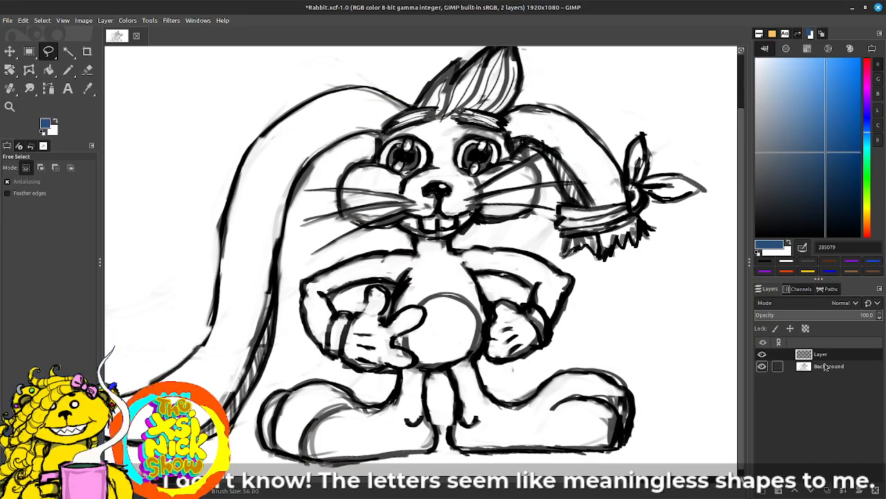
pyautogui.click(853, 305)
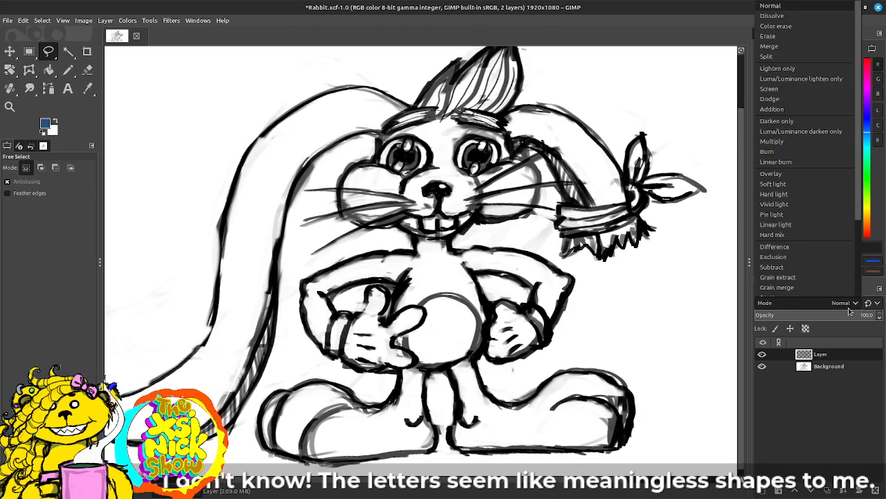
pyautogui.click(834, 381)
pyautogui.click(831, 371)
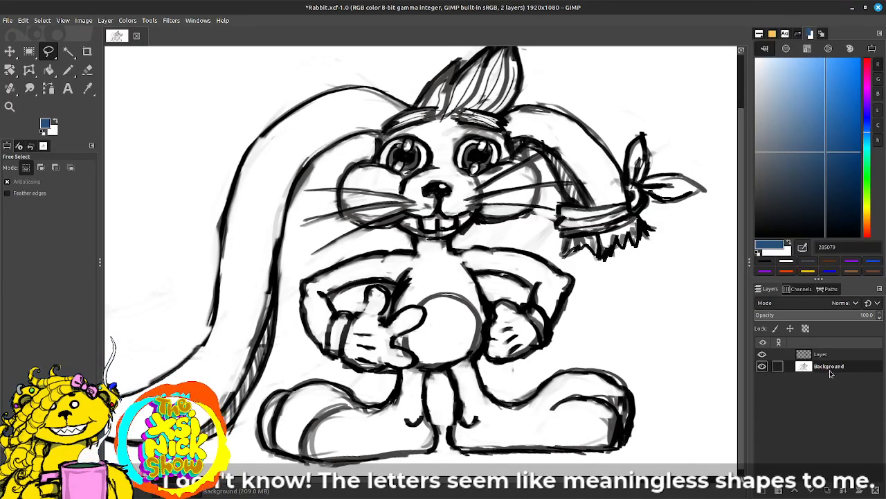
pyautogui.moveTo(833, 372); pyautogui.dragTo(824, 352)
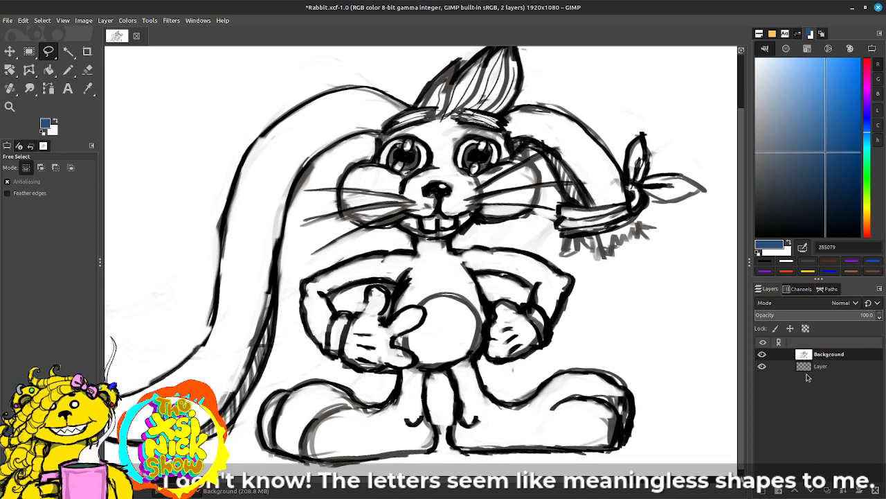
pyautogui.click(847, 303)
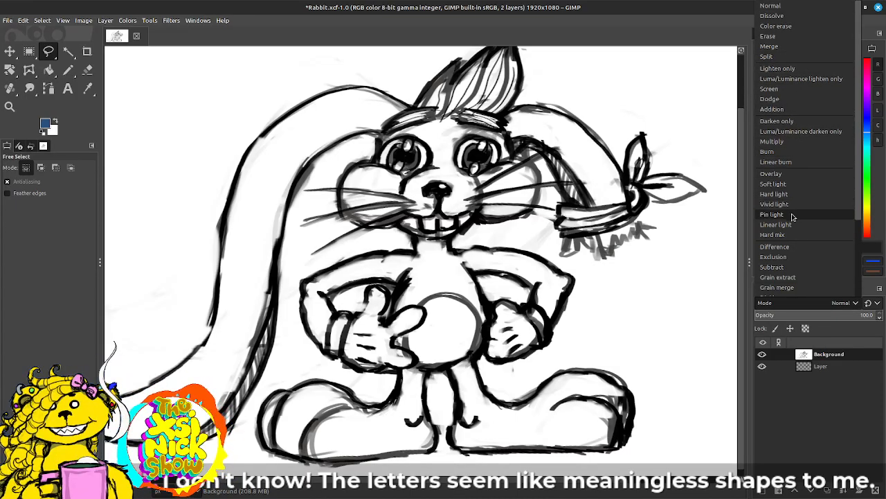
pyautogui.click(779, 142)
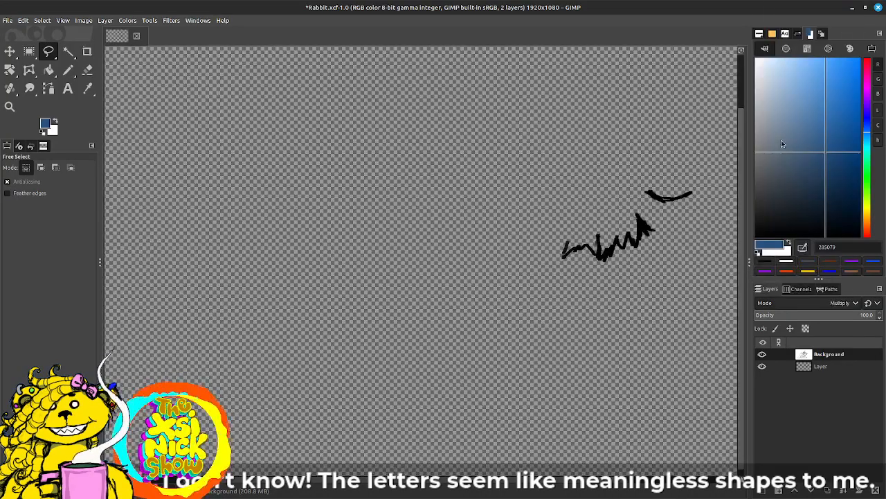
# Step: Delete the lower layer, add a new 1920 x 1080 transparent layer, and place it beneath Background
pyautogui.click(830, 367)
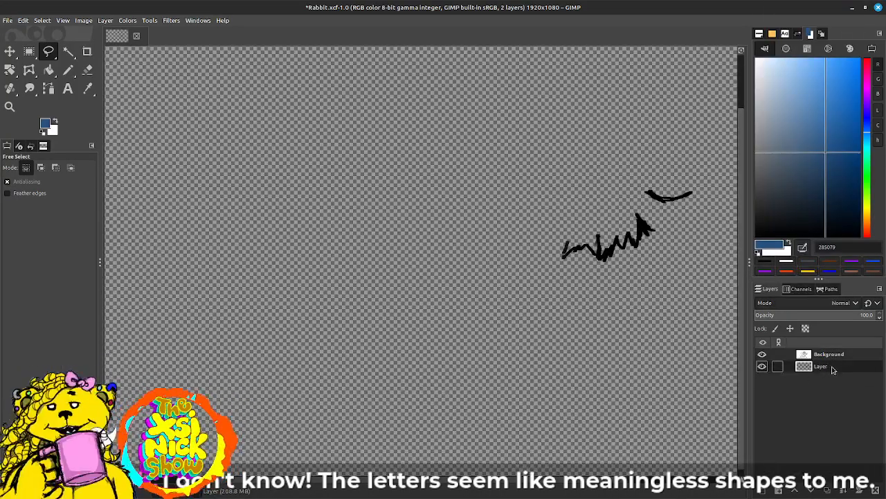
pyautogui.click(876, 490)
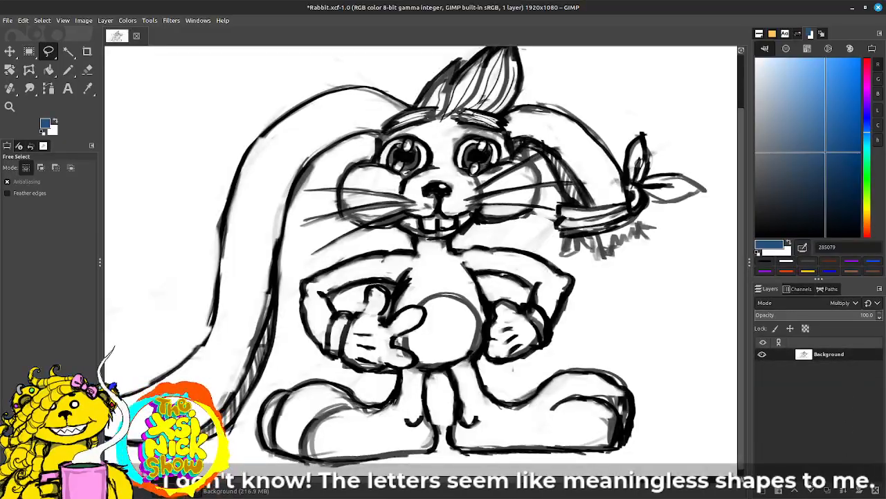
pyautogui.click(763, 491)
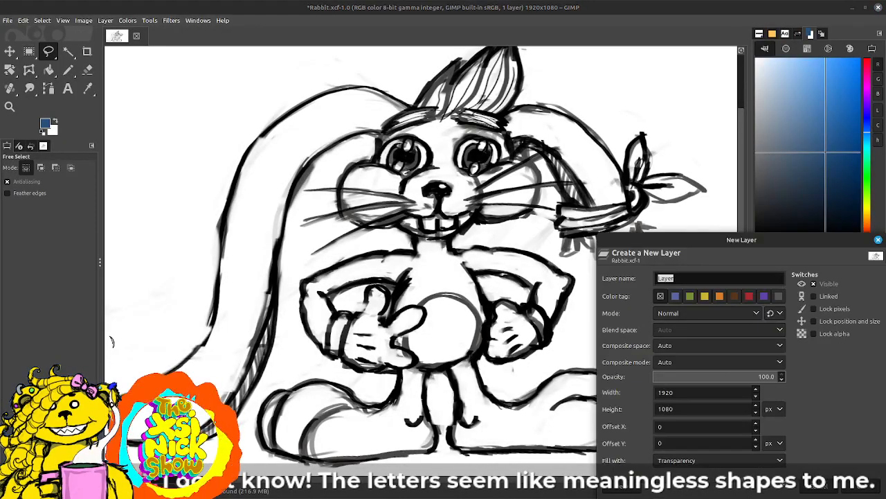
pyautogui.click(860, 484)
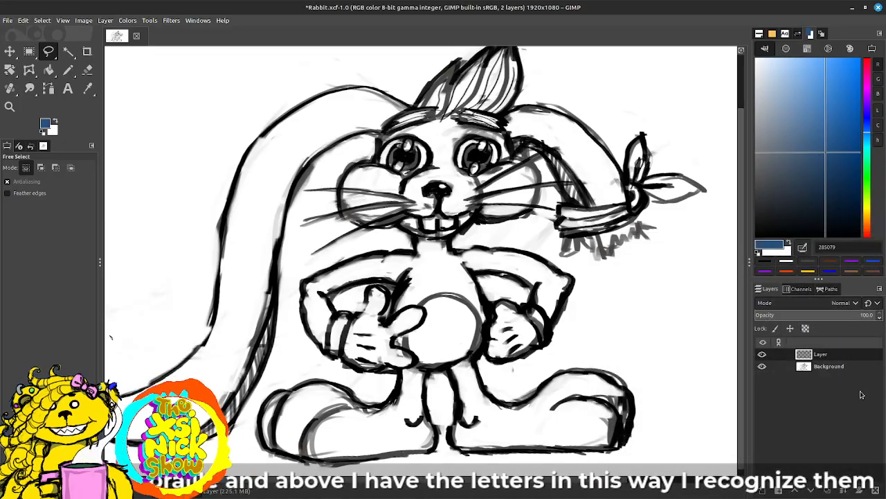
pyautogui.moveTo(836, 358); pyautogui.dragTo(840, 380)
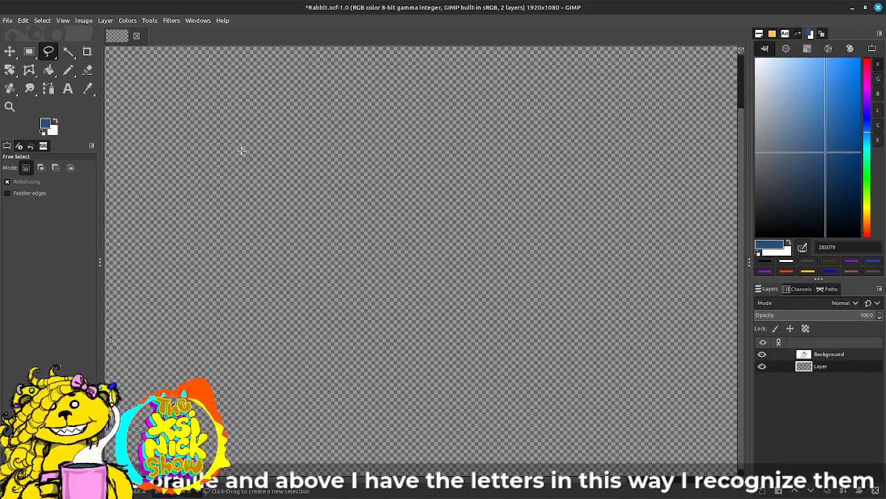
# Step: Fill the new lower layer with white (ffffff) and select the Background layer above it
pyautogui.moveTo(803, 111); pyautogui.dragTo(735, 45)
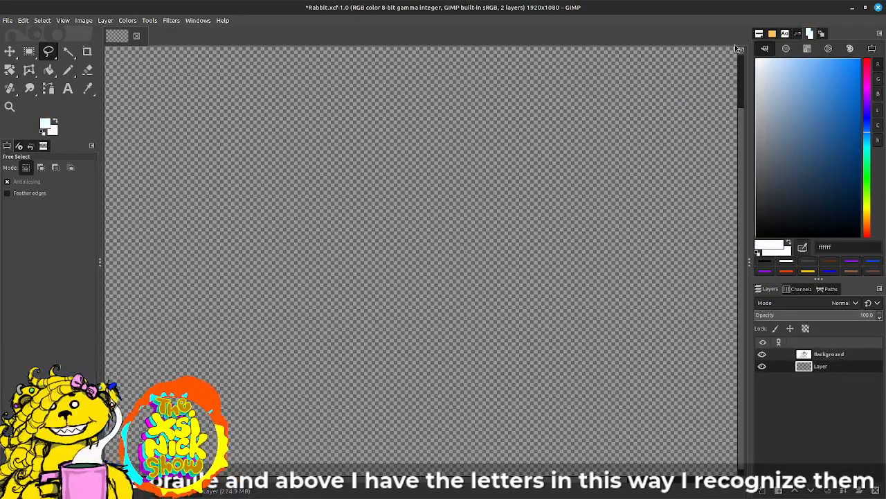
pyautogui.moveTo(47, 125); pyautogui.dragTo(418, 218)
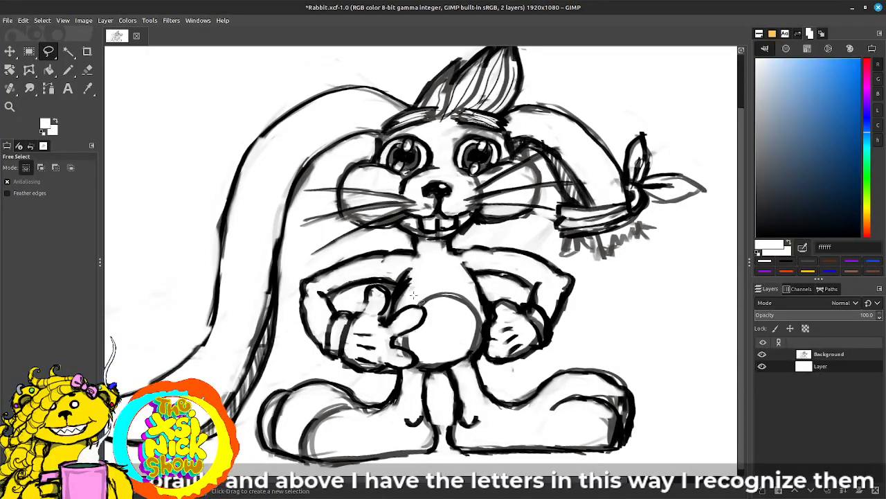
pyautogui.click(849, 355)
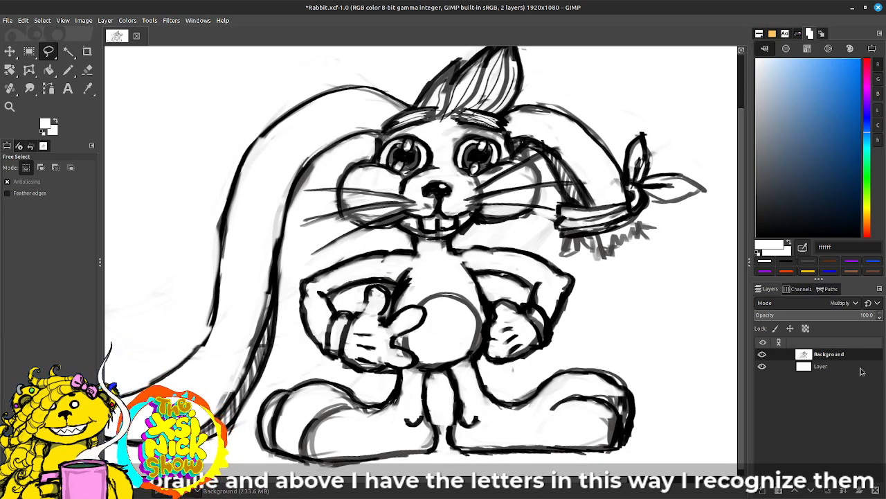
# Step: On the lower layer, outline the rabbit's head and hair with Free Select and fill it with blue 0077f3
pyautogui.click(831, 366)
pyautogui.moveTo(836, 102); pyautogui.dragTo(861, 66)
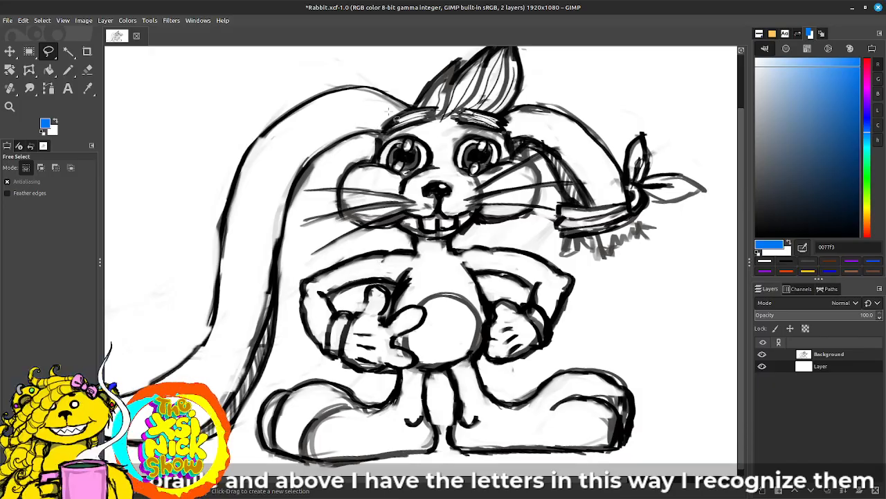
pyautogui.scroll(3, 466, 145)
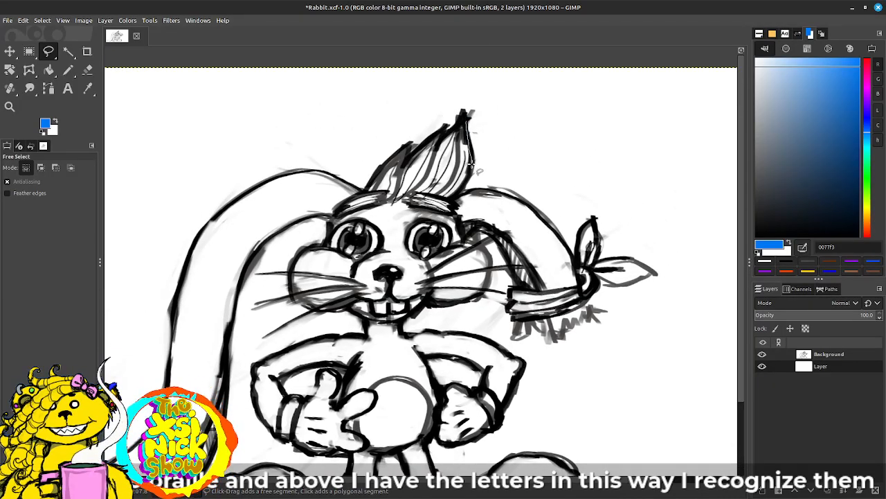
pyautogui.moveTo(460, 197)
pyautogui.mouseDown()
pyautogui.moveTo(451, 211)
pyautogui.moveTo(457, 230)
pyautogui.moveTo(490, 270)
pyautogui.moveTo(490, 290)
pyautogui.moveTo(396, 320)
pyautogui.moveTo(300, 305)
pyautogui.moveTo(290, 287)
pyautogui.moveTo(293, 255)
pyautogui.moveTo(316, 249)
pyautogui.moveTo(334, 212)
pyautogui.moveTo(397, 154)
pyautogui.moveTo(447, 141)
pyautogui.moveTo(470, 119)
pyautogui.mouseUp()
pyautogui.moveTo(45, 123); pyautogui.dragTo(388, 304)
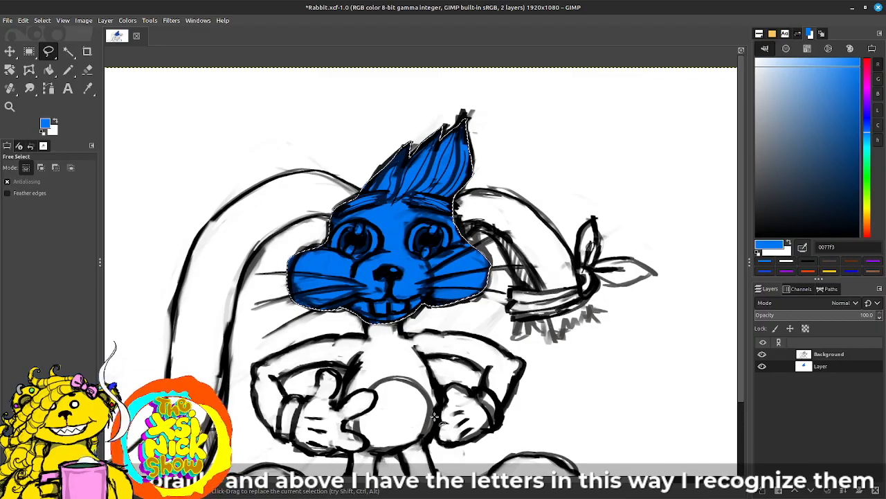
# Step: Select the upper part of the long ear on the image's left side with Free Select and fill it with the same blue
pyautogui.moveTo(456, 243); pyautogui.dragTo(563, 266)
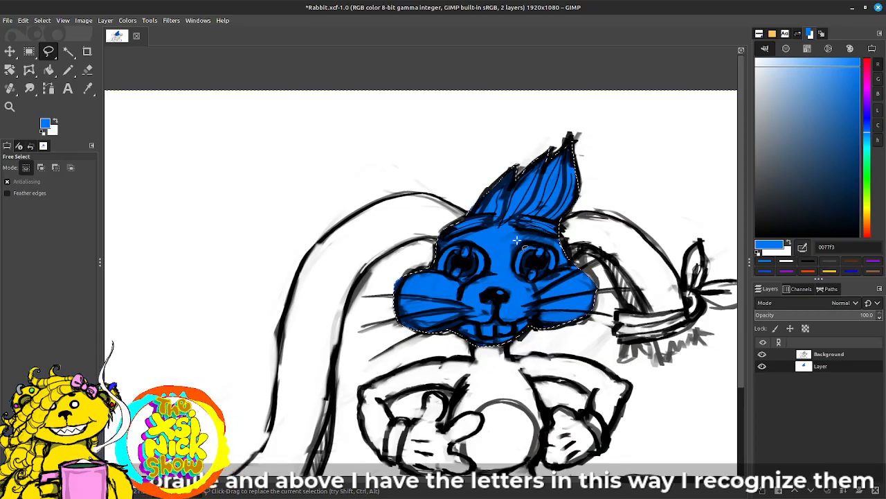
pyautogui.click(464, 212)
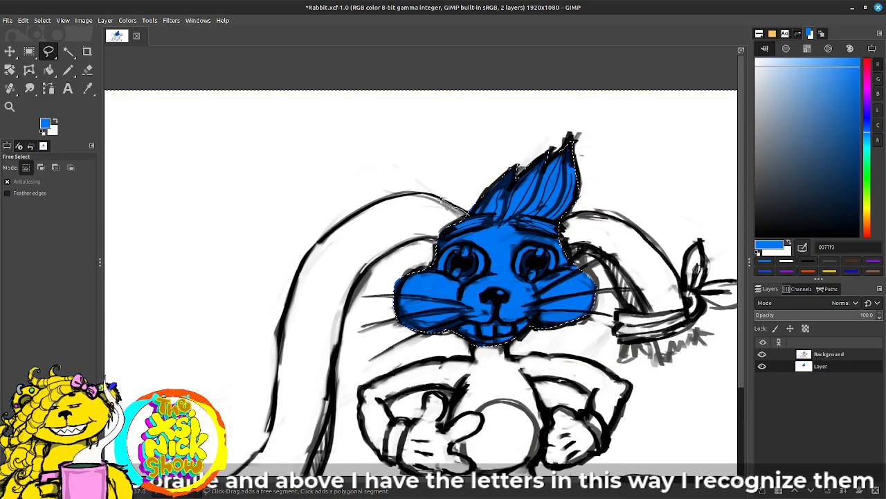
pyautogui.moveTo(382, 202)
pyautogui.mouseDown()
pyautogui.moveTo(322, 235)
pyautogui.moveTo(290, 290)
pyautogui.moveTo(271, 445)
pyautogui.moveTo(295, 455)
pyautogui.moveTo(320, 446)
pyautogui.moveTo(336, 410)
pyautogui.moveTo(339, 332)
pyautogui.moveTo(360, 274)
pyautogui.moveTo(387, 251)
pyautogui.moveTo(466, 242)
pyautogui.moveTo(471, 216)
pyautogui.mouseUp()
pyautogui.press('Return')
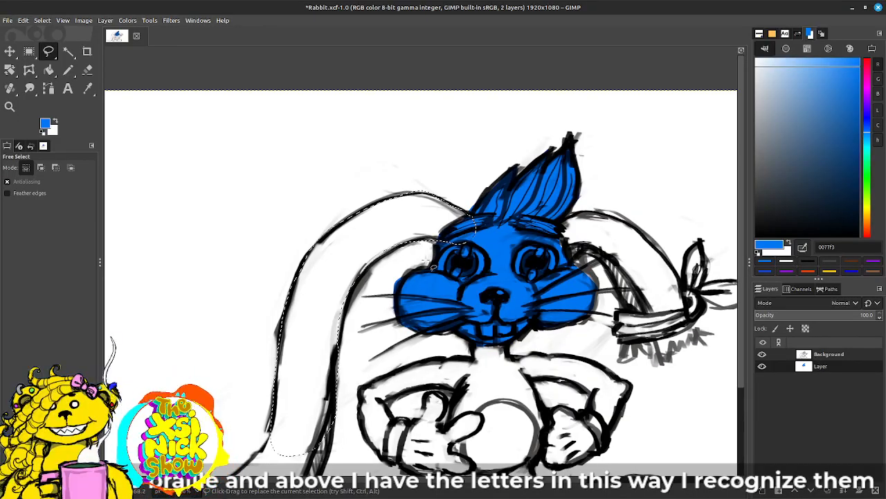
pyautogui.moveTo(46, 124); pyautogui.dragTo(419, 223)
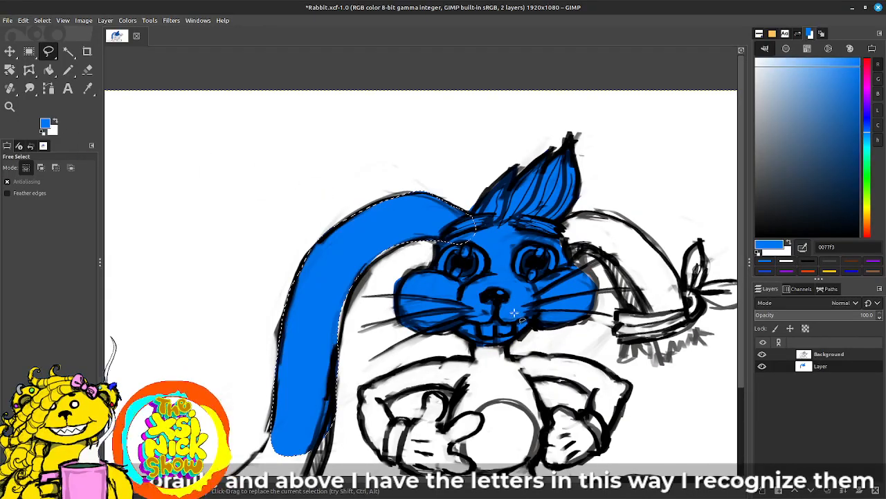
pyautogui.scroll(-3, 457, 206)
pyautogui.click(415, 155)
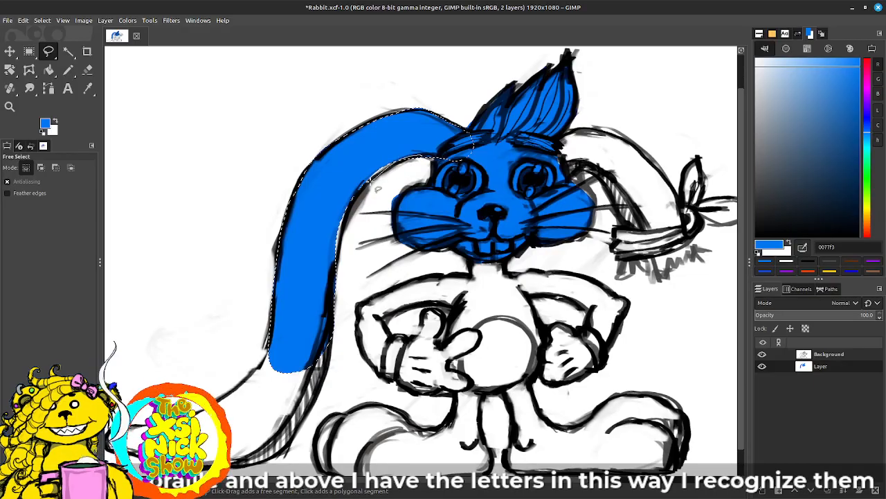
pyautogui.moveTo(316, 398)
pyautogui.mouseDown()
pyautogui.moveTo(292, 441)
pyautogui.moveTo(266, 459)
pyautogui.mouseUp()
pyautogui.moveTo(206, 421)
pyautogui.mouseDown()
pyautogui.moveTo(220, 396)
pyautogui.moveTo(253, 367)
pyautogui.mouseUp()
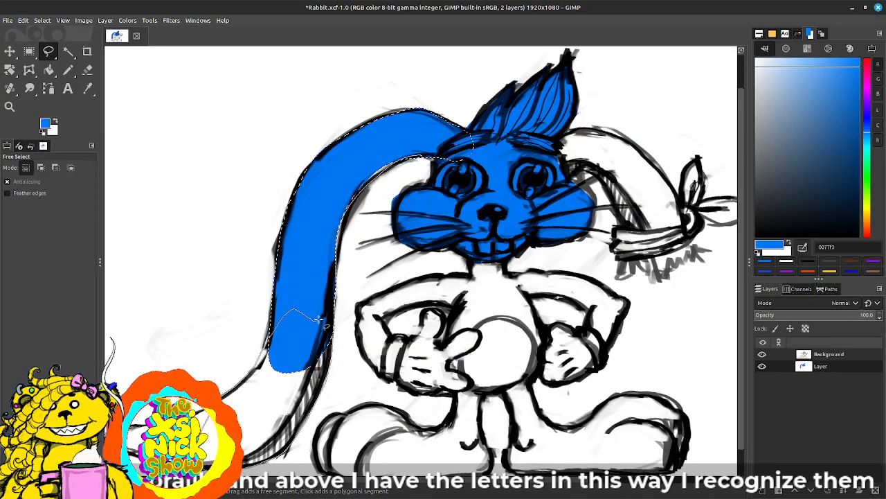
pyautogui.click(325, 353)
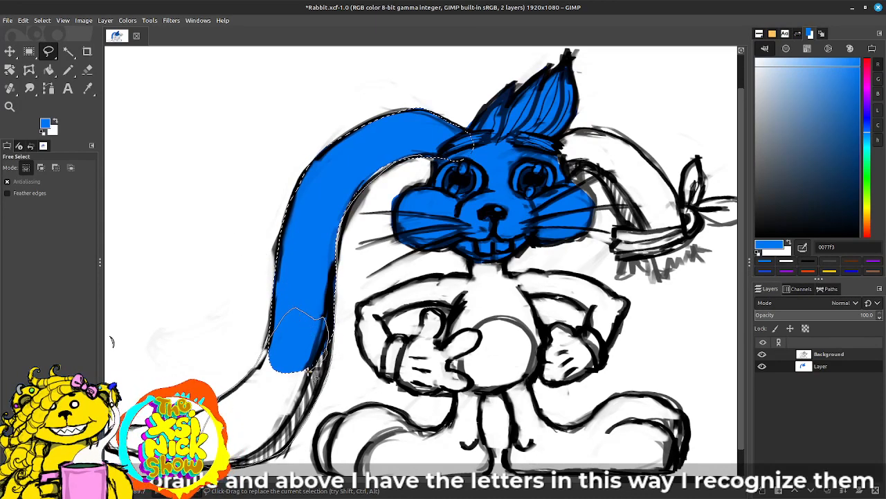
pyautogui.press('Return')
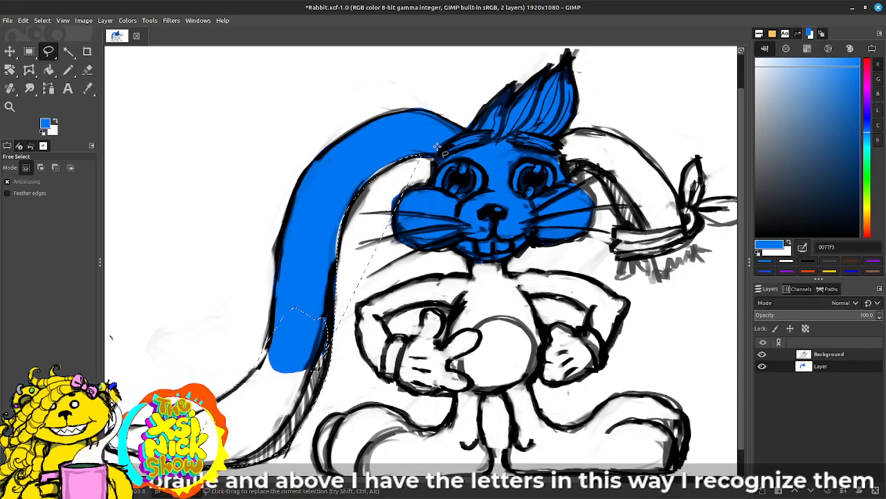
pyautogui.hotkey('ctrl', 'z')
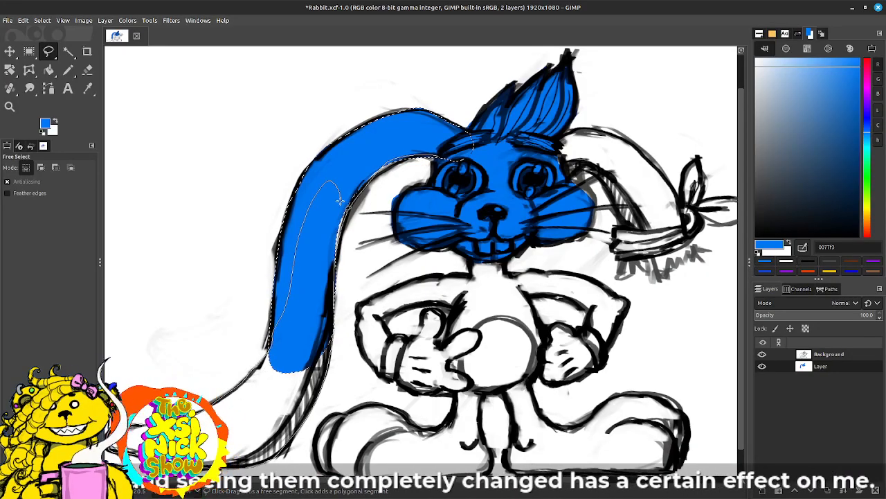
# Step: Select the lower part of the long ear and a patch along its inner bend with Free Select, filling both with blue 0077f3
pyautogui.moveTo(359, 168)
pyautogui.mouseDown()
pyautogui.moveTo(433, 138)
pyautogui.moveTo(450, 145)
pyautogui.moveTo(438, 157)
pyautogui.mouseUp()
pyautogui.moveTo(46, 124)
pyautogui.mouseDown()
pyautogui.moveTo(276, 334)
pyautogui.moveTo(280, 357)
pyautogui.mouseUp()
pyautogui.moveTo(581, 275); pyautogui.dragTo(494, 261)
pyautogui.moveTo(253, 197)
pyautogui.mouseDown()
pyautogui.moveTo(323, 140)
pyautogui.moveTo(291, 134)
pyautogui.moveTo(257, 193)
pyautogui.mouseUp()
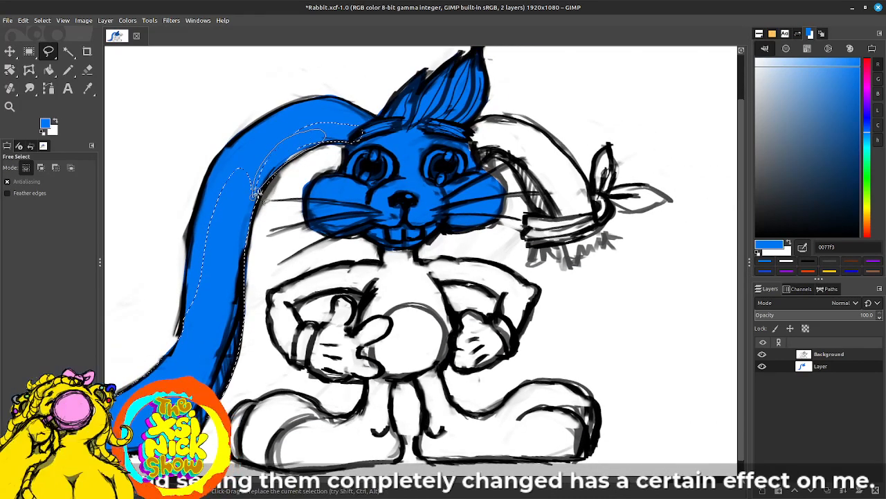
pyautogui.press('Return')
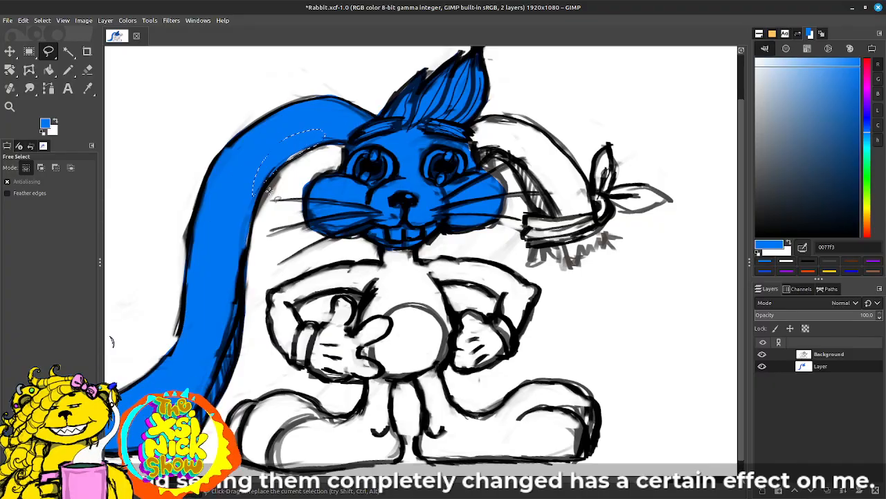
pyautogui.moveTo(45, 124)
pyautogui.mouseDown()
pyautogui.moveTo(212, 134)
pyautogui.moveTo(315, 158)
pyautogui.mouseUp()
# Step: Outline the shorter bent ear down to its tied band with Free Select, fill it with blue 0077f3, and patch its outer edge
pyautogui.moveTo(455, 229)
pyautogui.mouseDown()
pyautogui.moveTo(343, 201)
pyautogui.moveTo(286, 245)
pyautogui.mouseUp()
pyautogui.moveTo(303, 151)
pyautogui.mouseDown()
pyautogui.moveTo(306, 133)
pyautogui.moveTo(342, 132)
pyautogui.moveTo(389, 161)
pyautogui.moveTo(422, 208)
pyautogui.moveTo(422, 228)
pyautogui.moveTo(358, 230)
pyautogui.moveTo(350, 198)
pyautogui.moveTo(299, 166)
pyautogui.moveTo(299, 146)
pyautogui.mouseUp()
pyautogui.click(300, 152)
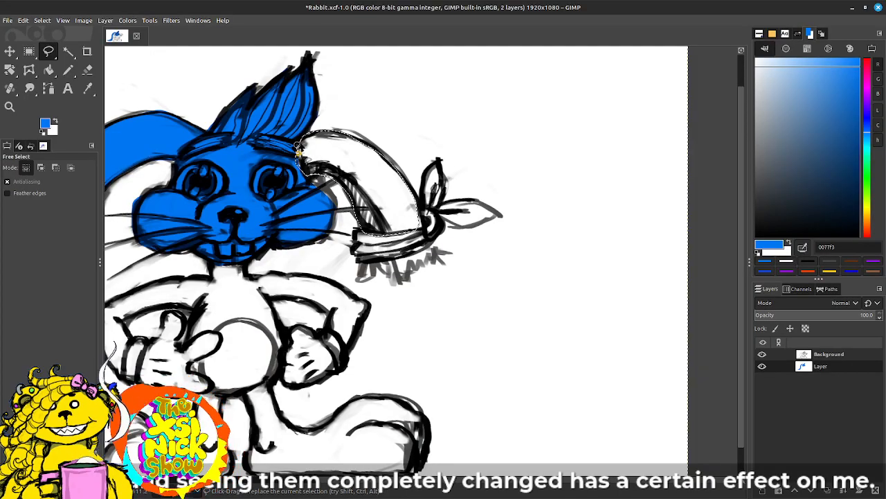
pyautogui.moveTo(45, 124)
pyautogui.mouseDown()
pyautogui.moveTo(352, 173)
pyautogui.moveTo(368, 154)
pyautogui.mouseUp()
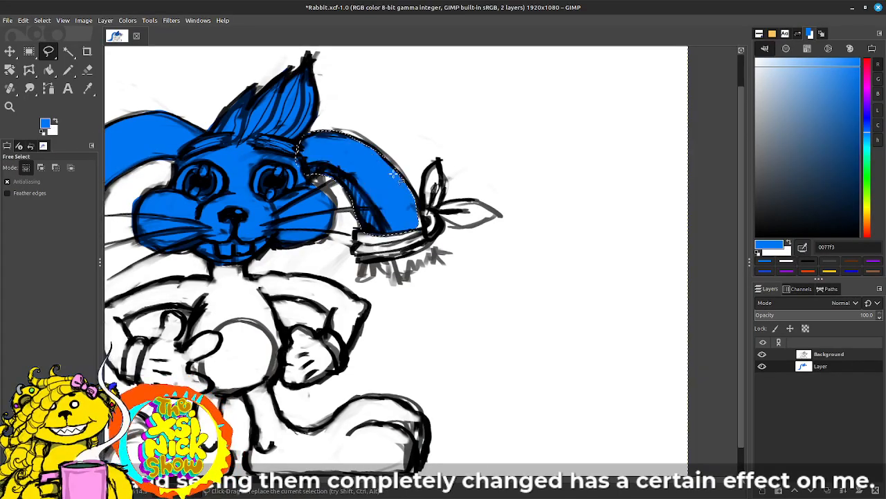
pyautogui.moveTo(418, 199)
pyautogui.mouseDown()
pyautogui.moveTo(425, 234)
pyautogui.moveTo(387, 229)
pyautogui.moveTo(363, 201)
pyautogui.moveTo(354, 159)
pyautogui.moveTo(376, 153)
pyautogui.moveTo(398, 169)
pyautogui.mouseUp()
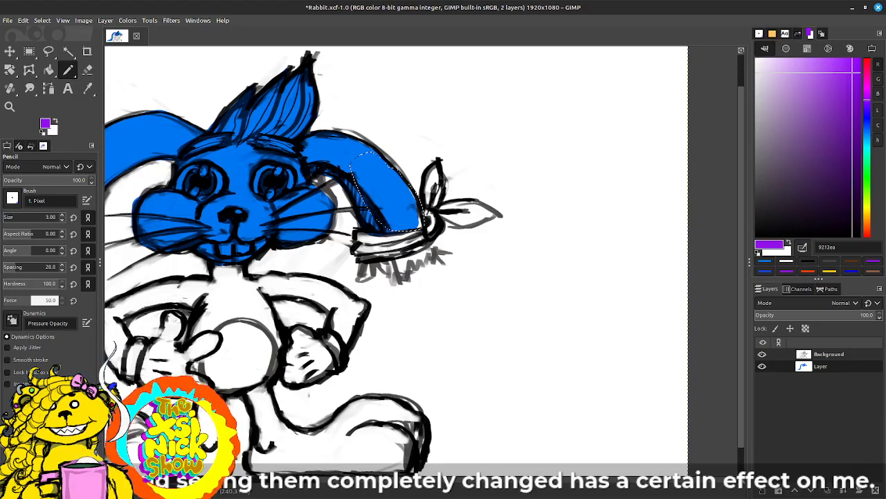
# Step: Pick the ear's blue 0077f3 as the foreground colour and fill a Free Select outline of the ragged ear tip below the band
pyautogui.press('f')
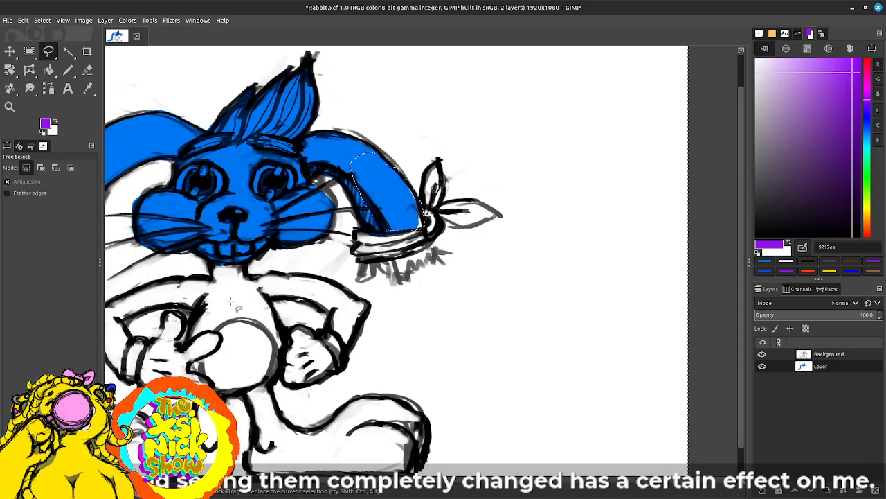
pyautogui.click(69, 70)
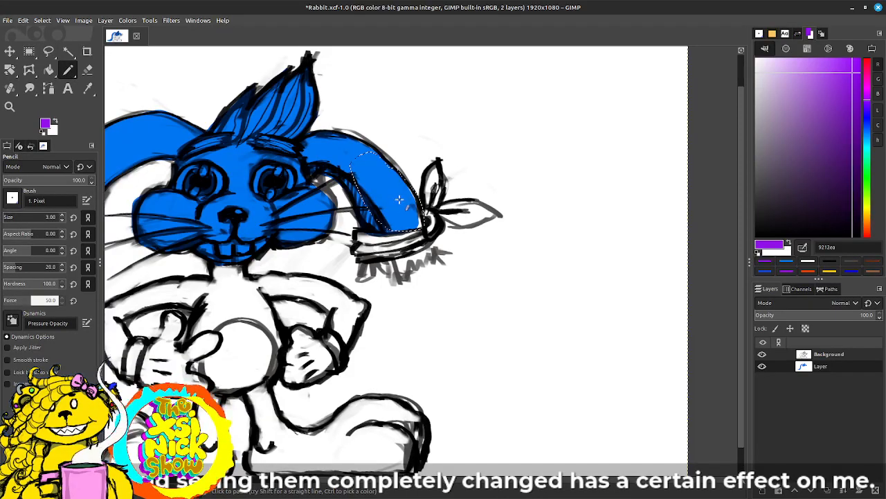
pyautogui.press('o')
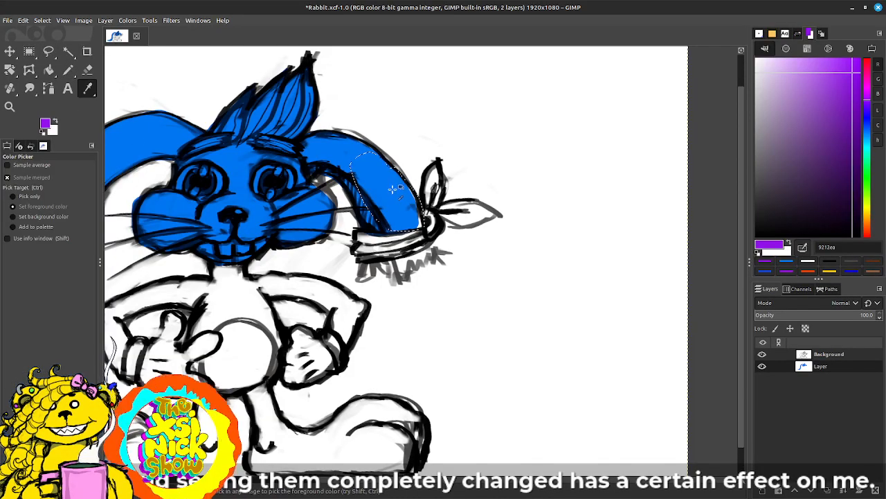
pyautogui.click(380, 195)
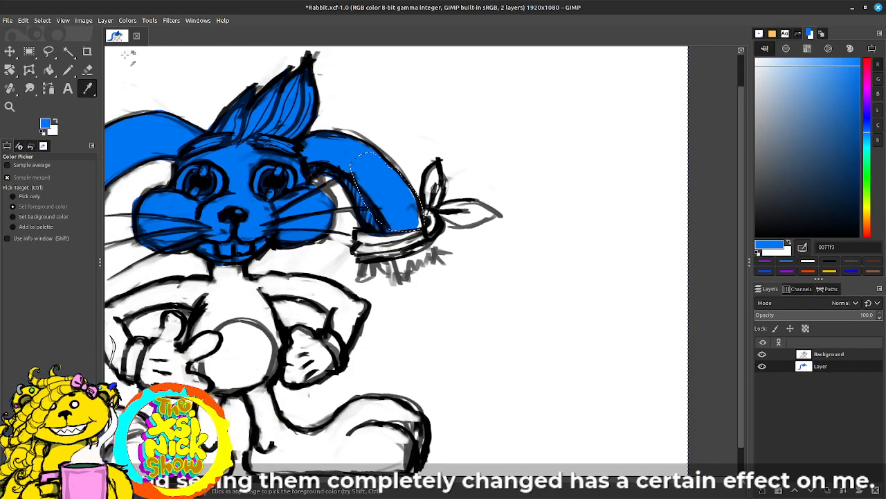
pyautogui.click(48, 51)
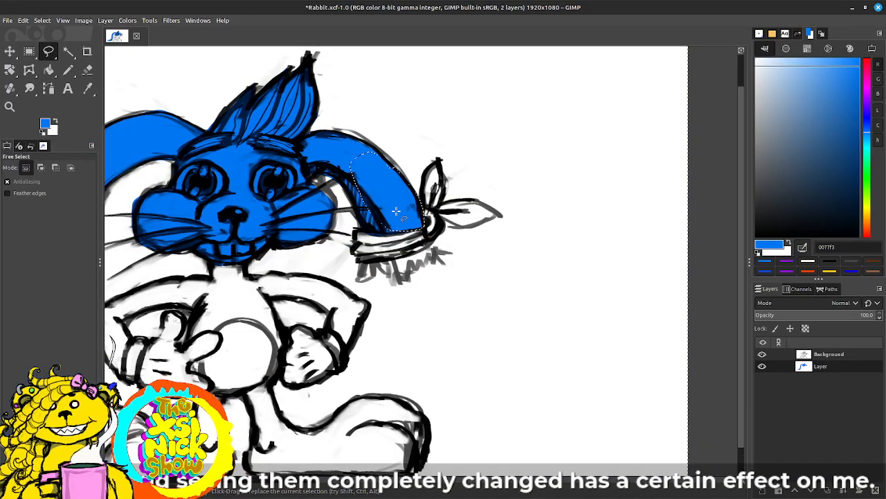
pyautogui.moveTo(430, 242)
pyautogui.mouseDown()
pyautogui.moveTo(435, 271)
pyautogui.moveTo(420, 270)
pyautogui.moveTo(412, 288)
pyautogui.moveTo(379, 274)
pyautogui.moveTo(380, 285)
pyautogui.moveTo(365, 285)
pyautogui.moveTo(363, 263)
pyautogui.moveTo(430, 243)
pyautogui.mouseUp()
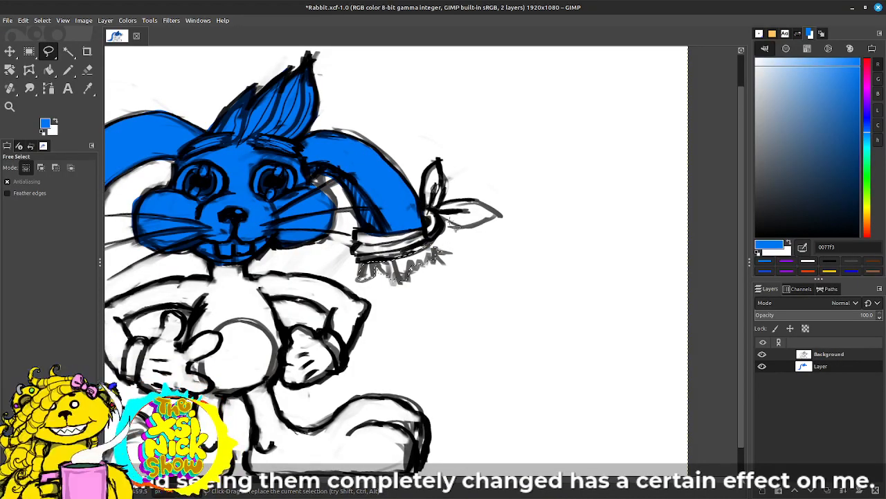
pyautogui.moveTo(46, 125); pyautogui.dragTo(581, 189)
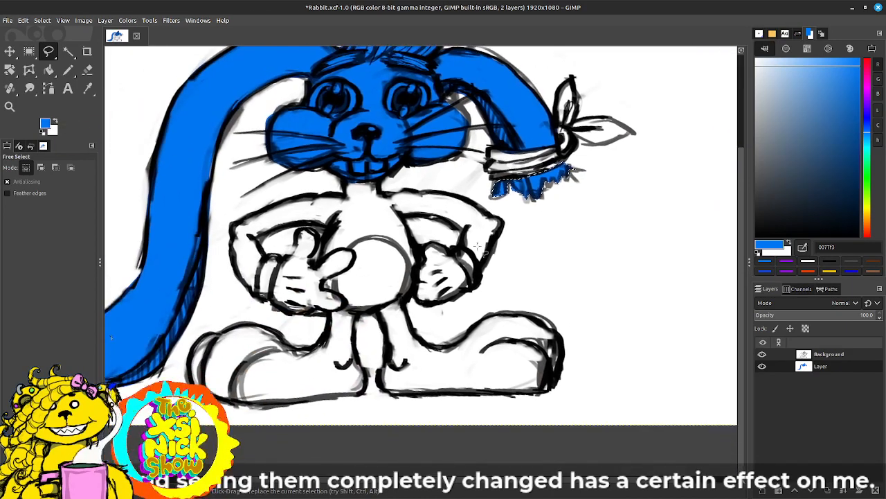
pyautogui.click(377, 183)
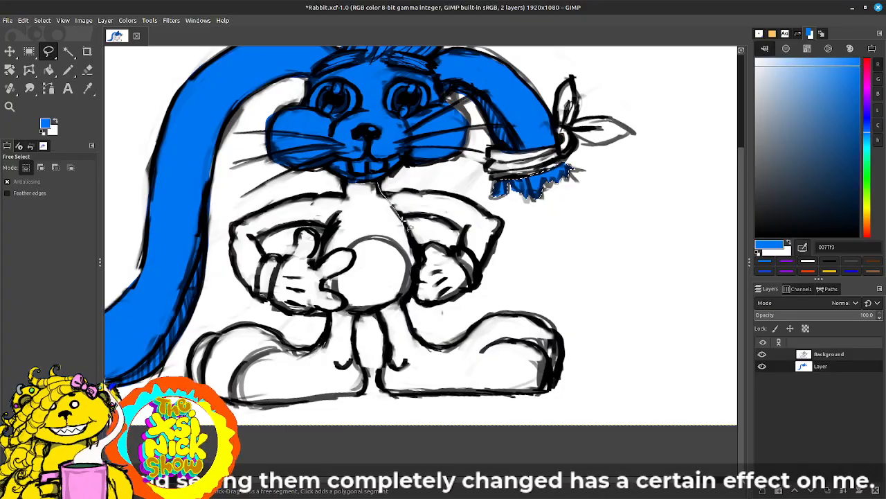
pyautogui.moveTo(415, 246)
pyautogui.mouseDown()
pyautogui.moveTo(420, 283)
pyautogui.moveTo(403, 300)
pyautogui.moveTo(355, 315)
pyautogui.moveTo(323, 286)
pyautogui.moveTo(360, 266)
pyautogui.moveTo(355, 251)
pyautogui.moveTo(334, 249)
pyautogui.moveTo(322, 223)
pyautogui.moveTo(304, 220)
pyautogui.moveTo(261, 236)
pyautogui.moveTo(264, 281)
pyautogui.moveTo(249, 292)
pyautogui.moveTo(228, 243)
pyautogui.moveTo(252, 213)
pyautogui.moveTo(373, 177)
pyautogui.moveTo(449, 233)
pyautogui.mouseUp()
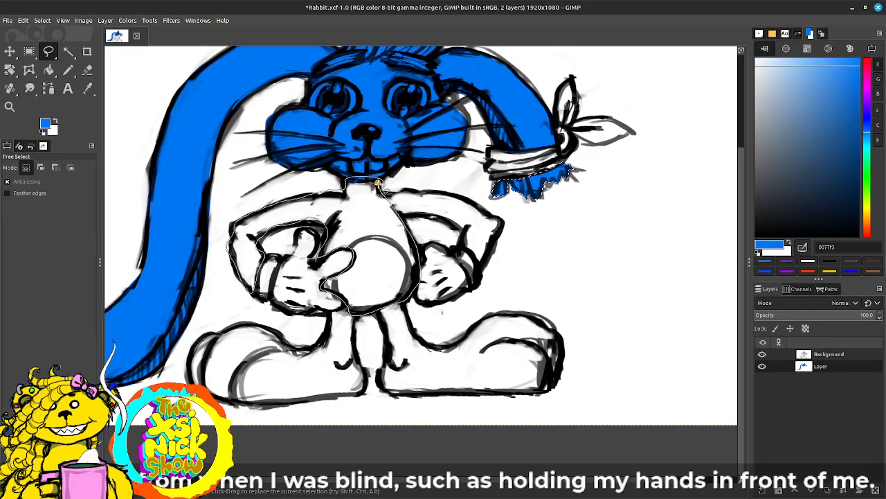
pyautogui.press('Escape')
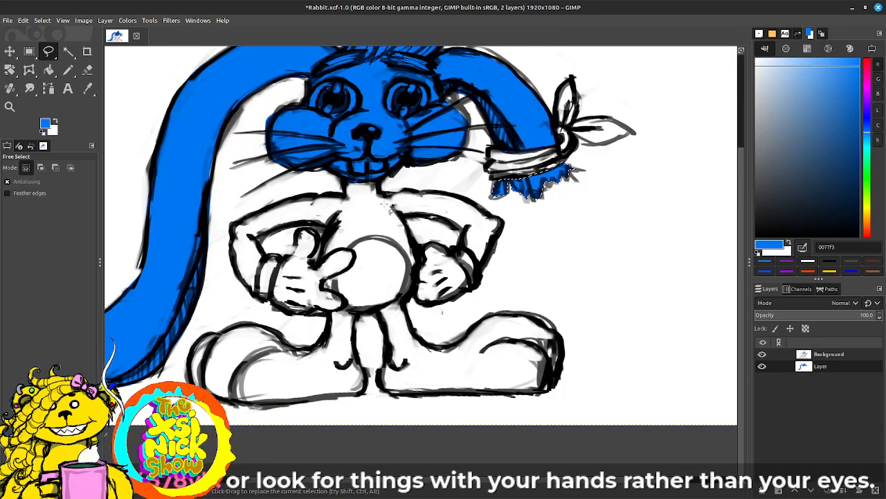
# Step: Outline the neck, upper chest and the arm on the image's left side with Free Select, fill with blue, and patch the upper arm
pyautogui.click(378, 183)
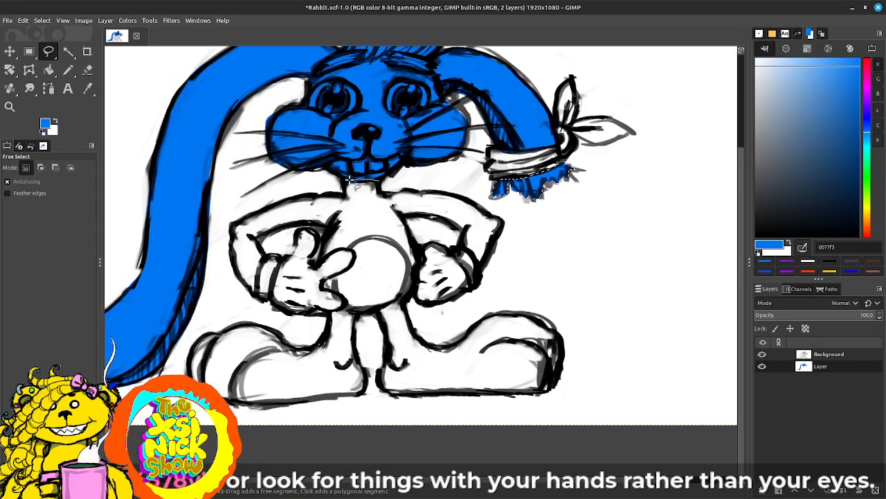
pyautogui.moveTo(344, 183)
pyautogui.mouseDown()
pyautogui.moveTo(286, 200)
pyautogui.moveTo(232, 226)
pyautogui.moveTo(238, 274)
pyautogui.moveTo(259, 303)
pyautogui.moveTo(260, 232)
pyautogui.moveTo(277, 235)
pyautogui.moveTo(297, 219)
pyautogui.moveTo(331, 221)
pyautogui.moveTo(320, 260)
pyautogui.moveTo(328, 269)
pyautogui.moveTo(391, 213)
pyautogui.moveTo(380, 180)
pyautogui.mouseUp()
pyautogui.press('Return')
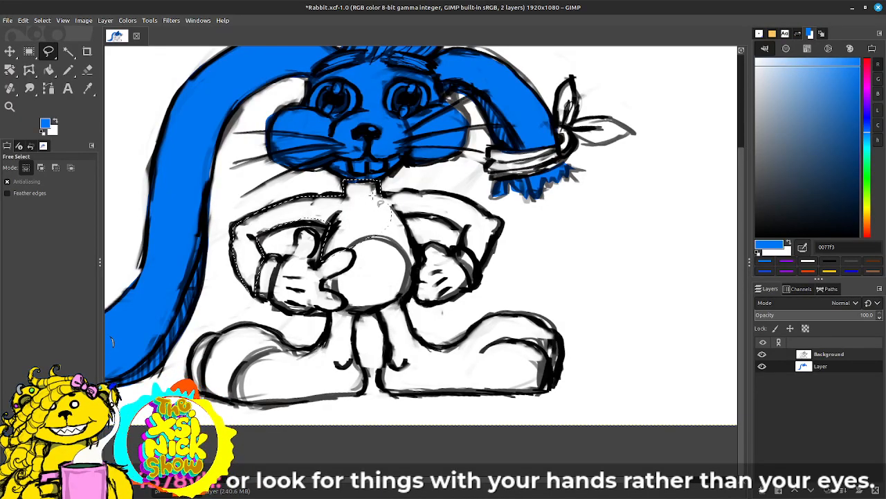
pyautogui.moveTo(45, 124); pyautogui.dragTo(357, 200)
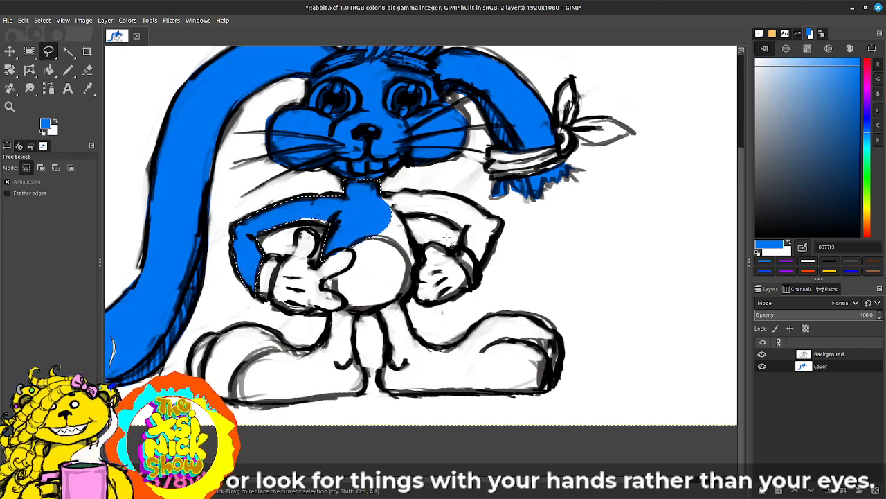
pyautogui.moveTo(441, 237); pyautogui.dragTo(325, 244)
pyautogui.moveTo(179, 201)
pyautogui.mouseDown()
pyautogui.moveTo(169, 229)
pyautogui.moveTo(218, 236)
pyautogui.moveTo(233, 224)
pyautogui.moveTo(229, 208)
pyautogui.moveTo(188, 200)
pyautogui.mouseUp()
pyautogui.press('Return')
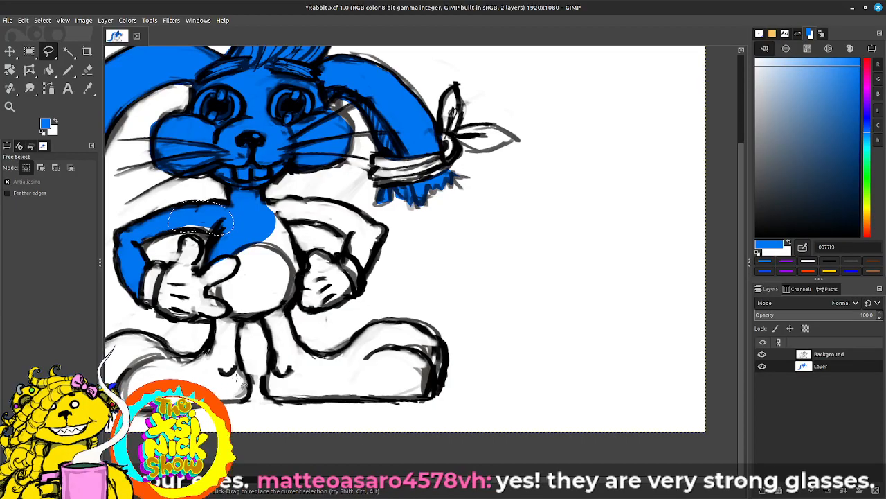
pyautogui.moveTo(326, 261)
pyautogui.mouseDown()
pyautogui.moveTo(275, 275)
pyautogui.moveTo(352, 247)
pyautogui.mouseUp()
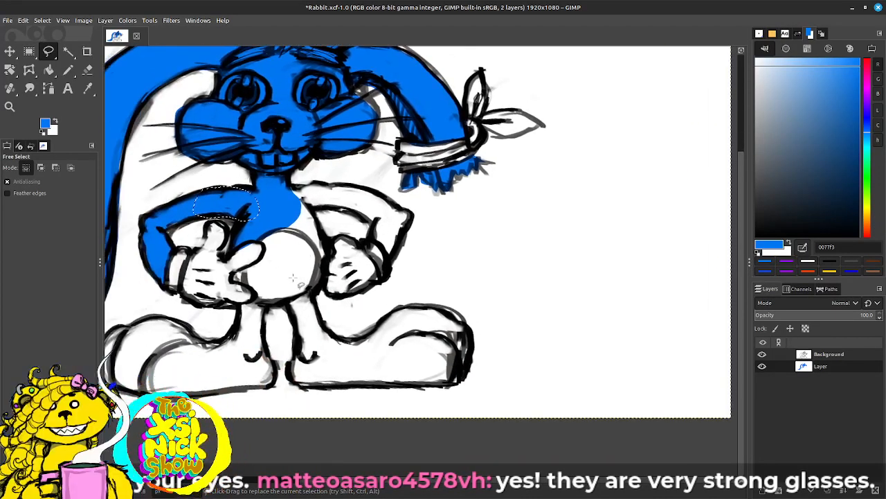
pyautogui.moveTo(429, 221); pyautogui.dragTo(406, 231)
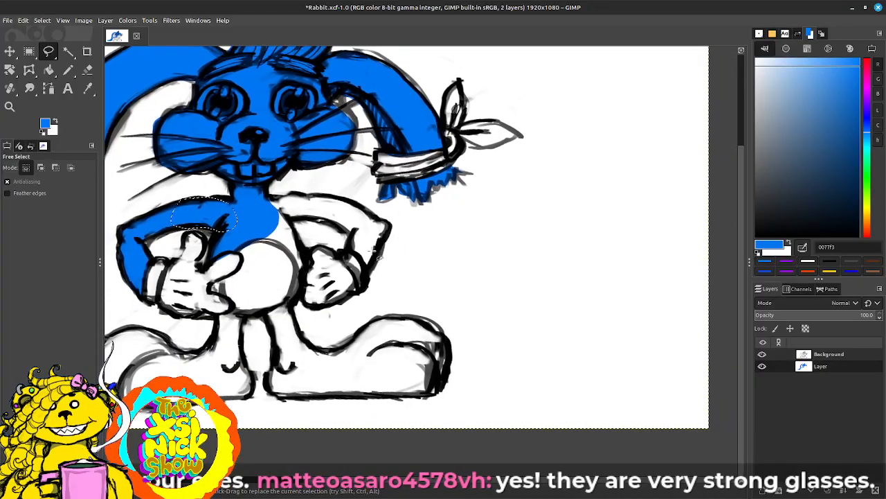
pyautogui.moveTo(365, 271)
pyautogui.mouseDown()
pyautogui.moveTo(392, 231)
pyautogui.moveTo(367, 208)
pyautogui.moveTo(270, 197)
pyautogui.moveTo(259, 233)
pyautogui.moveTo(299, 264)
pyautogui.moveTo(288, 311)
pyautogui.moveTo(303, 305)
pyautogui.moveTo(307, 266)
pyautogui.moveTo(289, 222)
pyautogui.moveTo(322, 217)
pyautogui.moveTo(351, 234)
pyautogui.moveTo(355, 256)
pyautogui.moveTo(350, 249)
pyautogui.mouseUp()
pyautogui.click(351, 252)
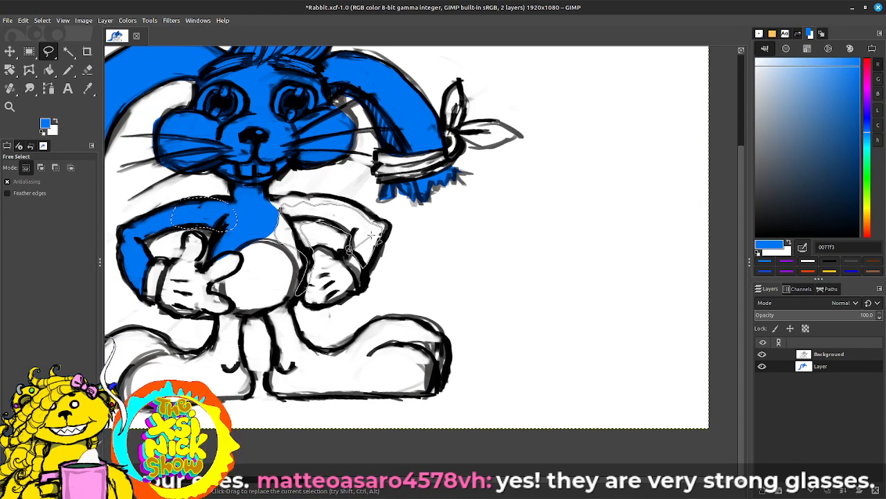
pyautogui.press('Escape')
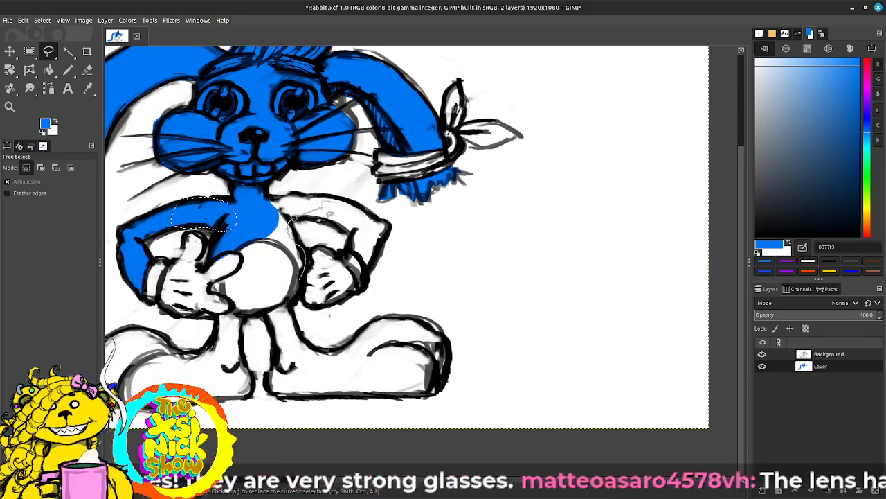
# Step: Outline the remaining torso around the belly and the arm on the image's right side with Free Select and fill it with blue 0077f3
pyautogui.click(270, 197)
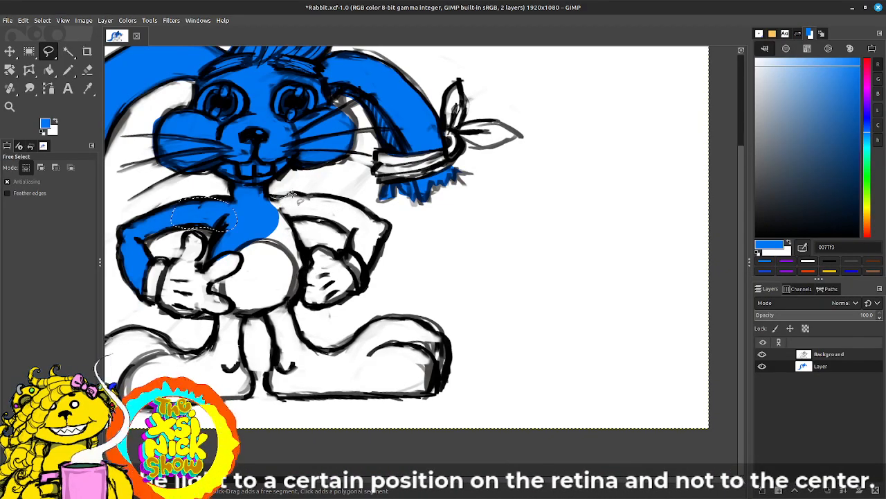
pyautogui.moveTo(348, 200)
pyautogui.mouseDown()
pyautogui.moveTo(394, 230)
pyautogui.moveTo(382, 257)
pyautogui.moveTo(367, 272)
pyautogui.moveTo(345, 228)
pyautogui.moveTo(292, 221)
pyautogui.moveTo(306, 267)
pyautogui.moveTo(291, 300)
pyautogui.moveTo(292, 259)
pyautogui.moveTo(256, 241)
pyautogui.moveTo(271, 195)
pyautogui.mouseUp()
pyautogui.press('Return')
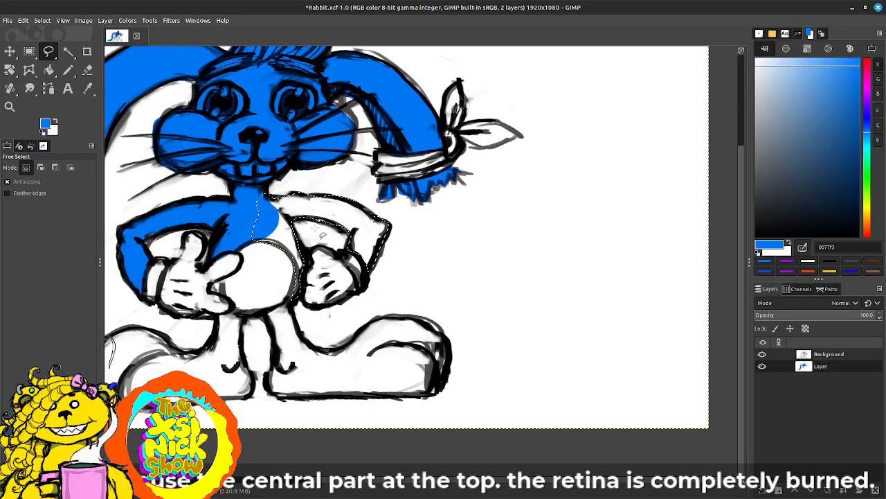
pyautogui.moveTo(47, 128); pyautogui.dragTo(308, 229)
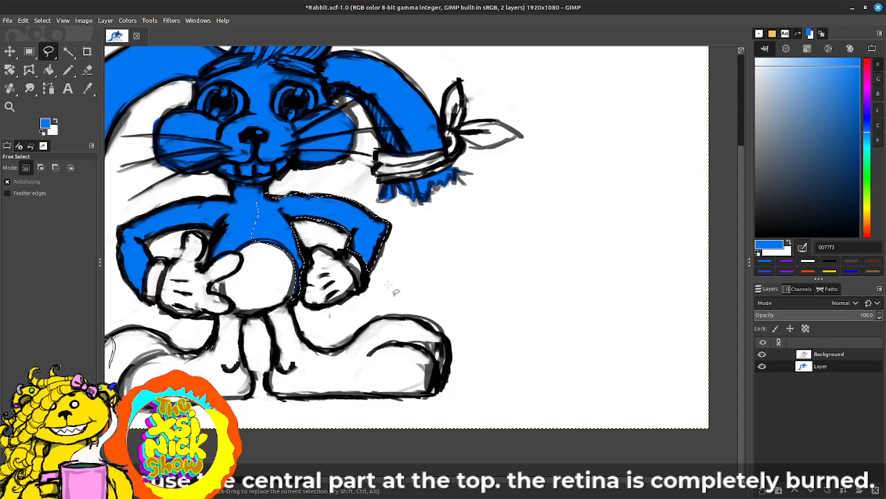
# Step: Select the small body gap between the open hand's fingers beside the belly with Free Select and fill it with blue 0077f3
pyautogui.moveTo(344, 261); pyautogui.dragTo(373, 255)
pyautogui.moveTo(253, 283)
pyautogui.mouseDown()
pyautogui.moveTo(240, 278)
pyautogui.moveTo(252, 279)
pyautogui.mouseUp()
pyautogui.press('Return')
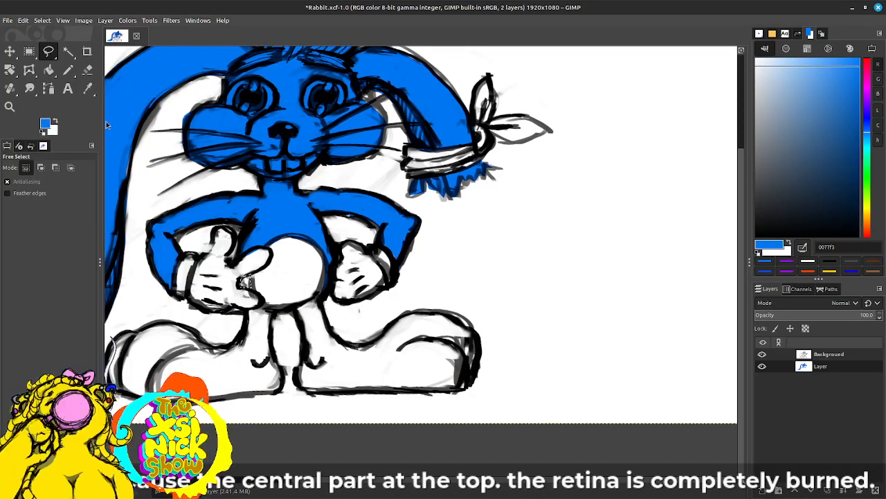
pyautogui.moveTo(768, 247)
pyautogui.mouseDown()
pyautogui.moveTo(429, 284)
pyautogui.moveTo(270, 293)
pyautogui.moveTo(251, 282)
pyautogui.mouseUp()
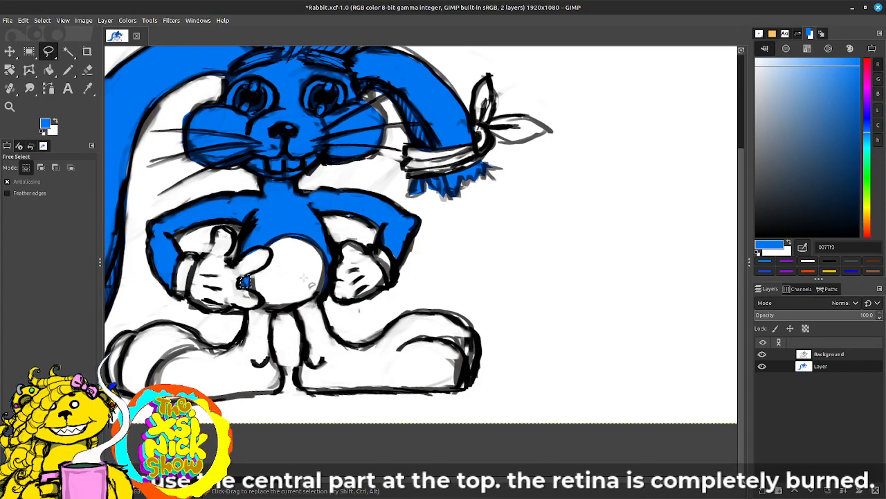
# Step: Outline the leg and foot on the image's left side with Free Select and fill the selection with blue 0077f3
pyautogui.scroll(-3, 301, 277)
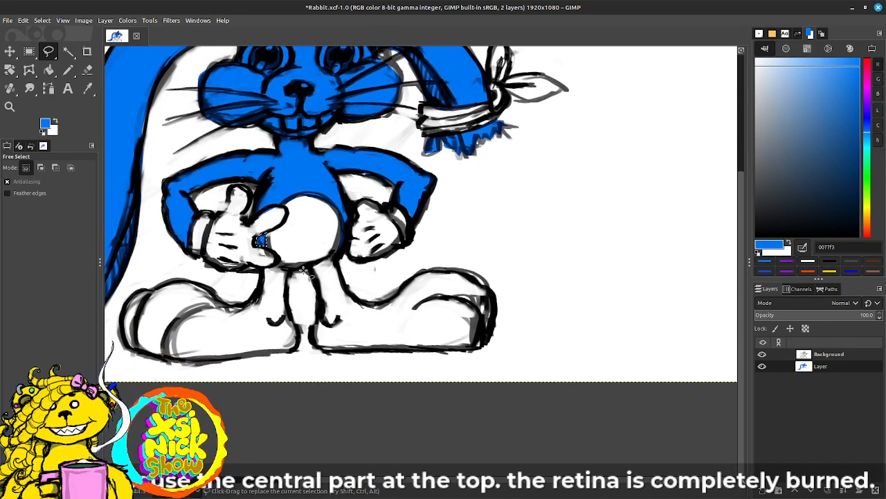
pyautogui.moveTo(277, 262)
pyautogui.mouseDown()
pyautogui.moveTo(291, 281)
pyautogui.moveTo(294, 352)
pyautogui.moveTo(220, 359)
pyautogui.mouseUp()
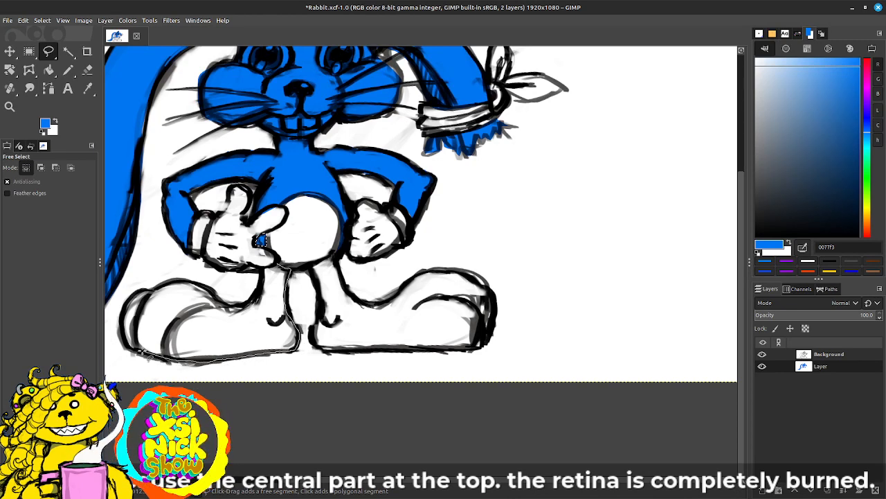
pyautogui.moveTo(136, 290)
pyautogui.mouseDown()
pyautogui.moveTo(187, 276)
pyautogui.moveTo(232, 313)
pyautogui.moveTo(256, 309)
pyautogui.moveTo(277, 264)
pyautogui.mouseUp()
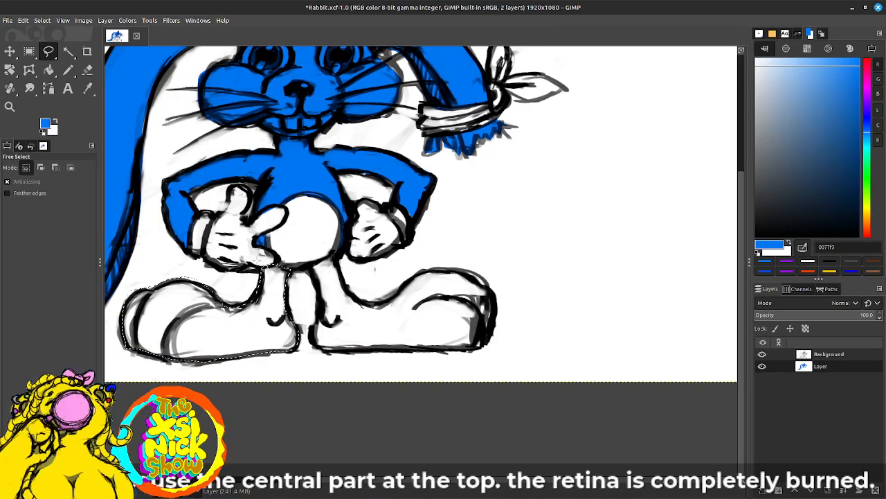
pyautogui.moveTo(45, 125); pyautogui.dragTo(439, 306)
pyautogui.click(309, 269)
pyautogui.moveTo(313, 334)
pyautogui.mouseDown()
pyautogui.moveTo(323, 358)
pyautogui.moveTo(335, 352)
pyautogui.mouseUp()
pyautogui.press('Escape')
# Step: Outline the leg and foot on the image's right side with Free Select and fill them with blue 0077f3
pyautogui.click(311, 269)
pyautogui.moveTo(319, 297)
pyautogui.mouseDown()
pyautogui.moveTo(313, 333)
pyautogui.moveTo(330, 352)
pyautogui.moveTo(480, 351)
pyautogui.moveTo(499, 318)
pyautogui.moveTo(493, 286)
pyautogui.moveTo(455, 268)
pyautogui.moveTo(430, 270)
pyautogui.moveTo(393, 299)
pyautogui.moveTo(363, 306)
pyautogui.moveTo(347, 292)
pyautogui.moveTo(339, 255)
pyautogui.moveTo(311, 269)
pyautogui.mouseUp()
pyautogui.moveTo(45, 123); pyautogui.dragTo(402, 315)
# Step: Pick yellow fffc00 as the foreground colour, outline the ear's knotted bandana with Free Select, and fill it
pyautogui.scroll(3, 449, 217)
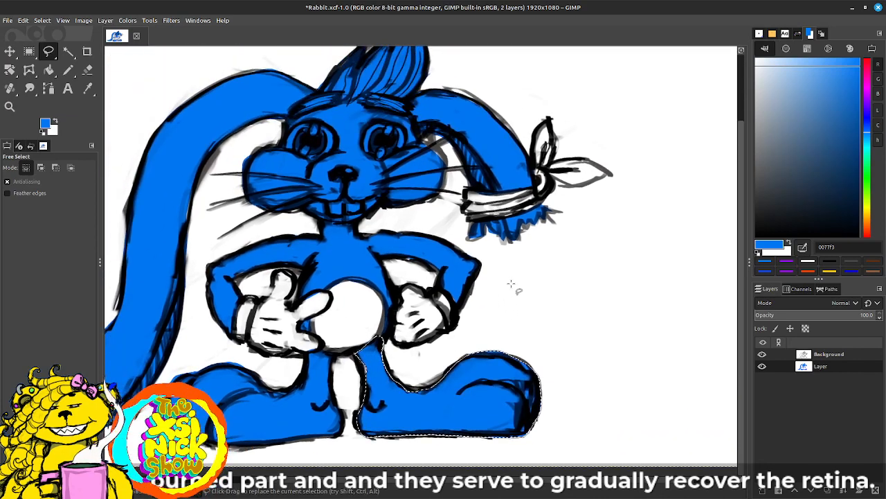
pyautogui.scroll(2, 520, 292)
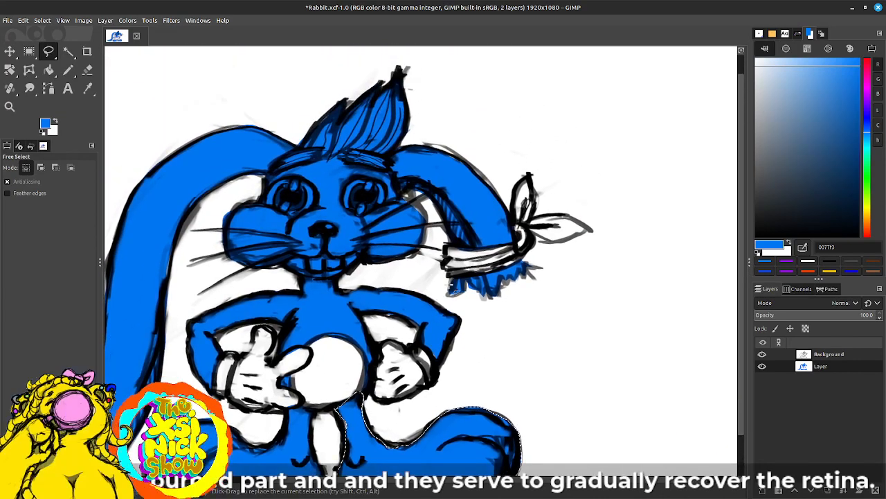
pyautogui.click(865, 210)
pyautogui.moveTo(856, 95); pyautogui.dragTo(861, 57)
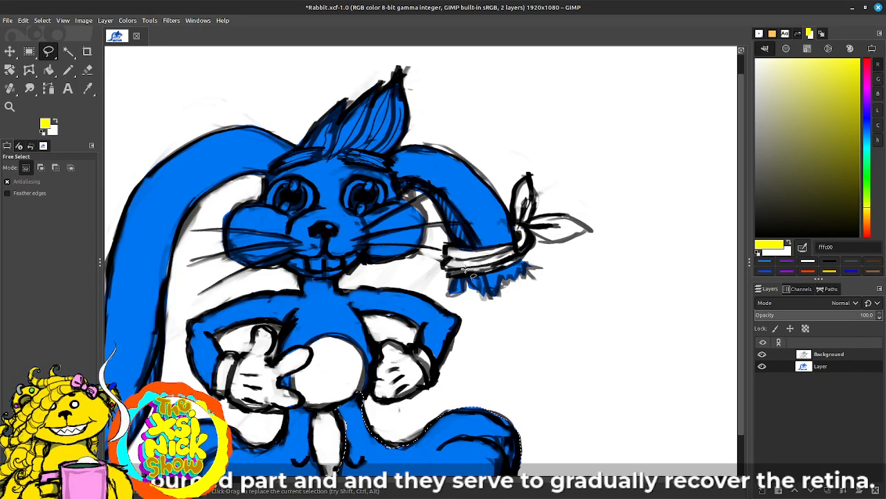
pyautogui.moveTo(462, 271)
pyautogui.mouseDown()
pyautogui.moveTo(504, 247)
pyautogui.moveTo(491, 245)
pyautogui.moveTo(517, 247)
pyautogui.moveTo(454, 252)
pyautogui.moveTo(447, 264)
pyautogui.moveTo(459, 283)
pyautogui.moveTo(461, 273)
pyautogui.moveTo(523, 269)
pyautogui.moveTo(526, 231)
pyautogui.moveTo(551, 243)
pyautogui.moveTo(587, 228)
pyautogui.moveTo(561, 212)
pyautogui.moveTo(533, 215)
pyautogui.moveTo(538, 223)
pyautogui.moveTo(528, 184)
pyautogui.moveTo(513, 210)
pyautogui.mouseUp()
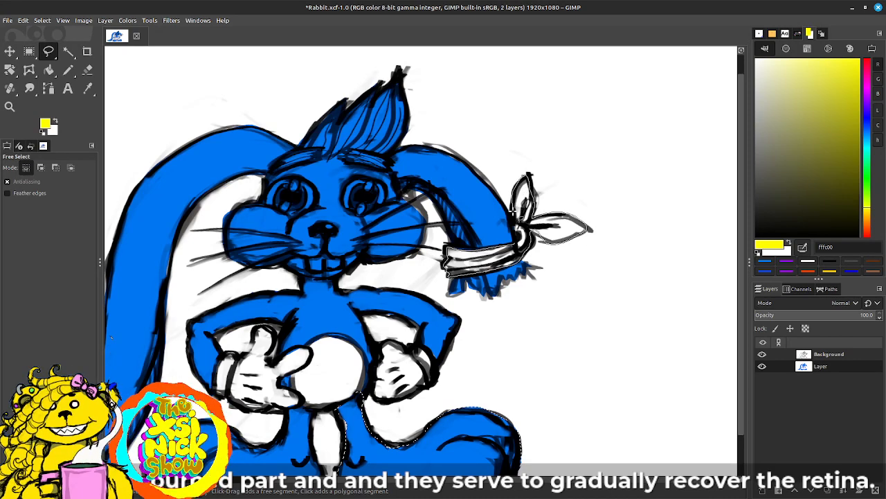
pyautogui.moveTo(515, 242); pyautogui.dragTo(514, 243)
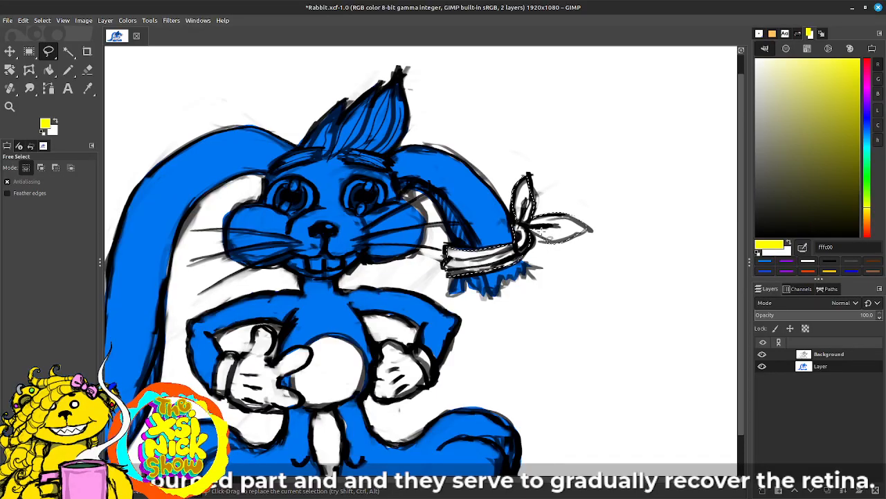
pyautogui.press('shift')
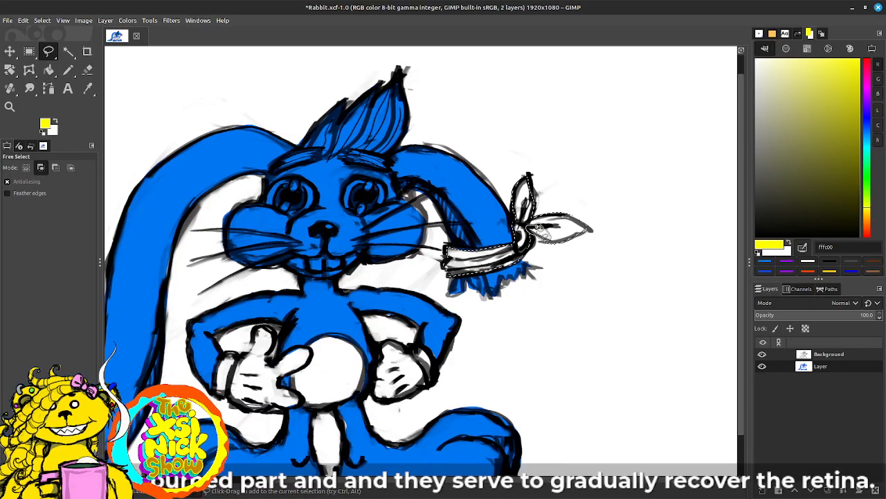
pyautogui.moveTo(777, 250); pyautogui.dragTo(561, 235)
pyautogui.moveTo(582, 311); pyautogui.dragTo(561, 260)
pyautogui.moveTo(427, 347); pyautogui.dragTo(516, 332)
# Step: Select both of the rabbit's eyes with Free Select, adding the second eye outline to the first
pyautogui.scroll(3, 518, 334)
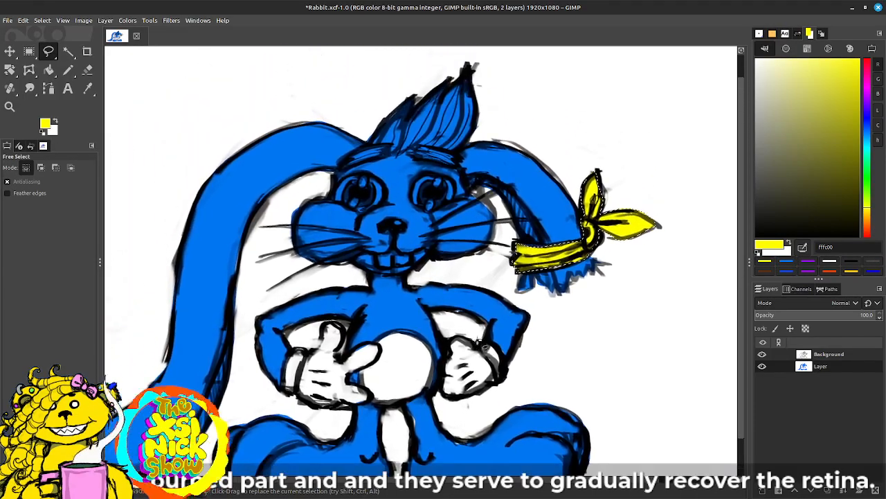
pyautogui.moveTo(384, 197)
pyautogui.mouseDown()
pyautogui.moveTo(359, 169)
pyautogui.moveTo(334, 189)
pyautogui.moveTo(337, 203)
pyautogui.moveTo(386, 194)
pyautogui.mouseUp()
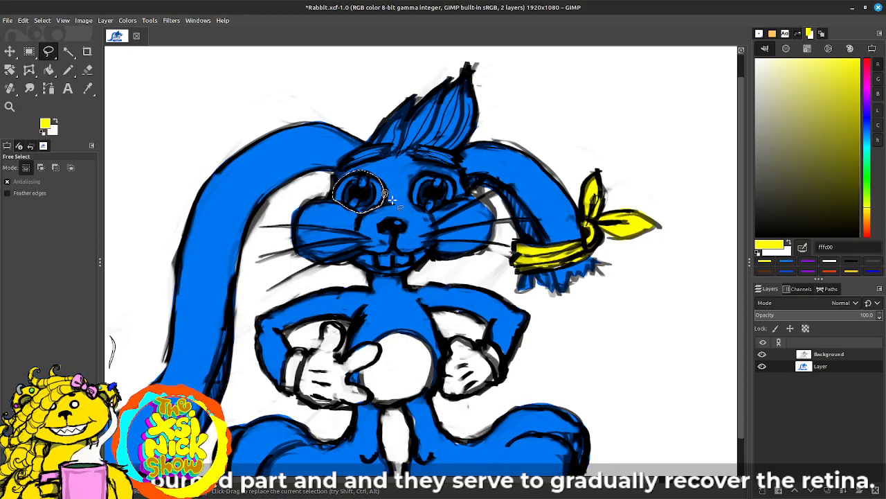
pyautogui.press('shift')
pyautogui.moveTo(455, 188)
pyautogui.mouseDown()
pyautogui.moveTo(443, 172)
pyautogui.moveTo(420, 173)
pyautogui.moveTo(408, 191)
pyautogui.moveTo(425, 214)
pyautogui.moveTo(456, 196)
pyautogui.mouseUp()
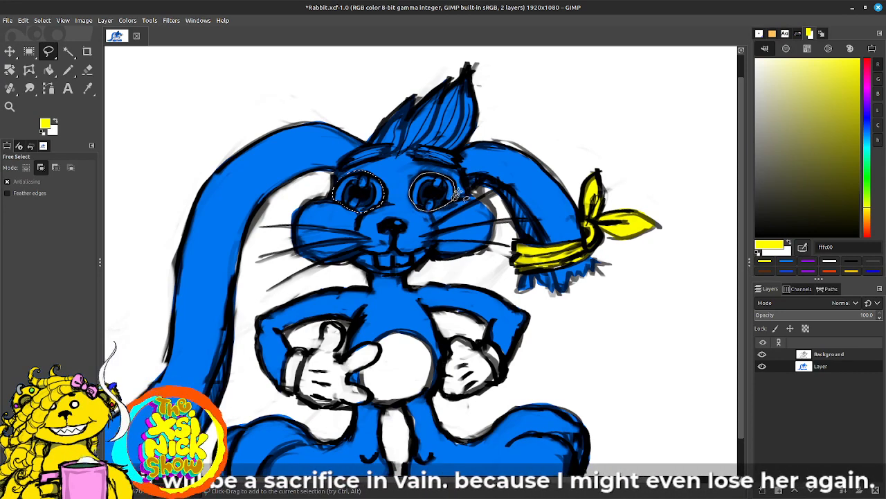
pyautogui.press('Delete')
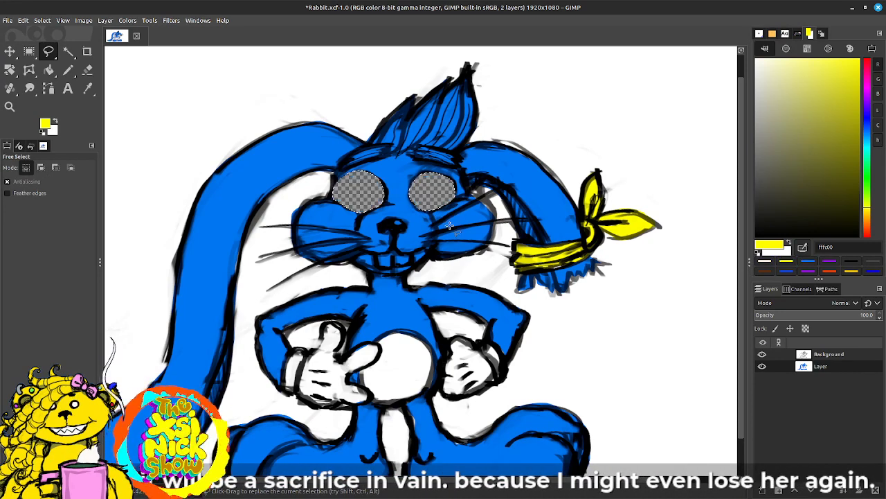
pyautogui.press('z')
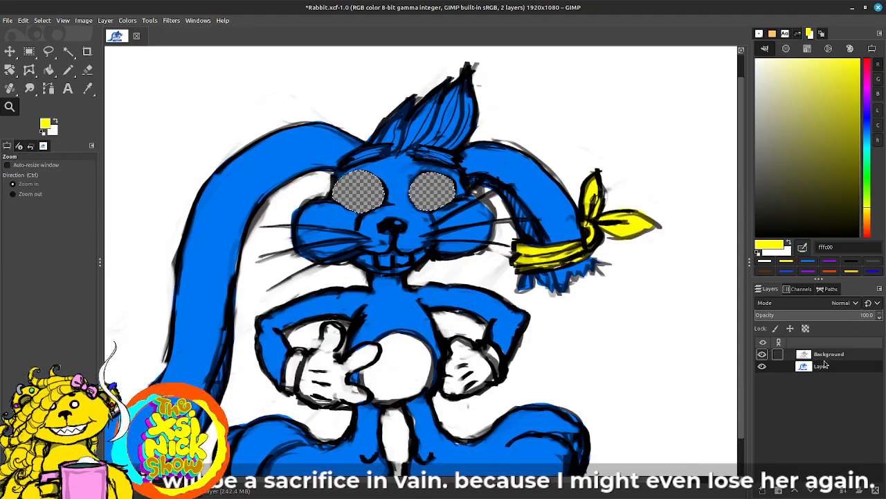
pyautogui.hotkey('ctrl', 'z')
# Step: Swap the foreground colour to white, fill the selected eyes on the colour layer, and clear the selection
pyautogui.press('x')
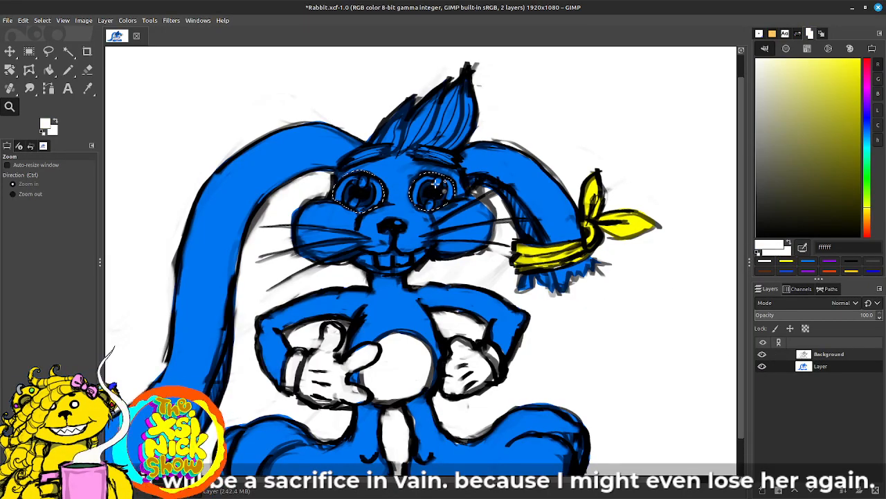
pyautogui.press('Delete')
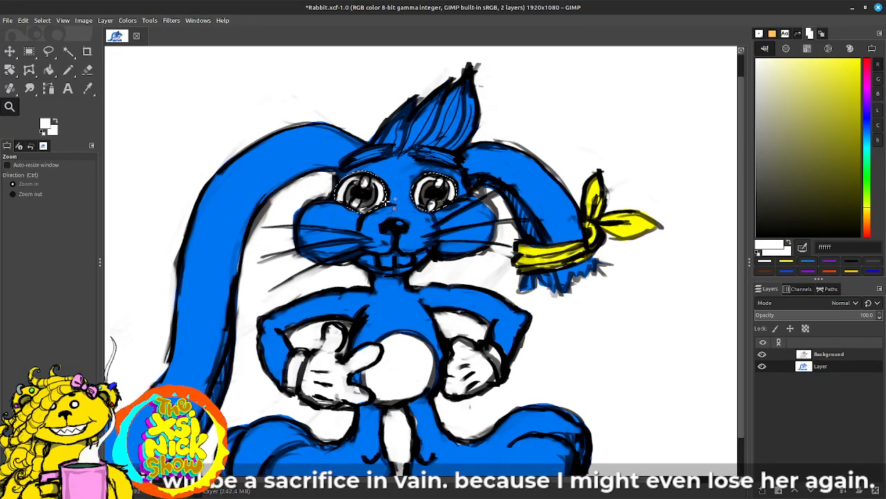
pyautogui.hotkey('ctrl', 'shift', 'a')
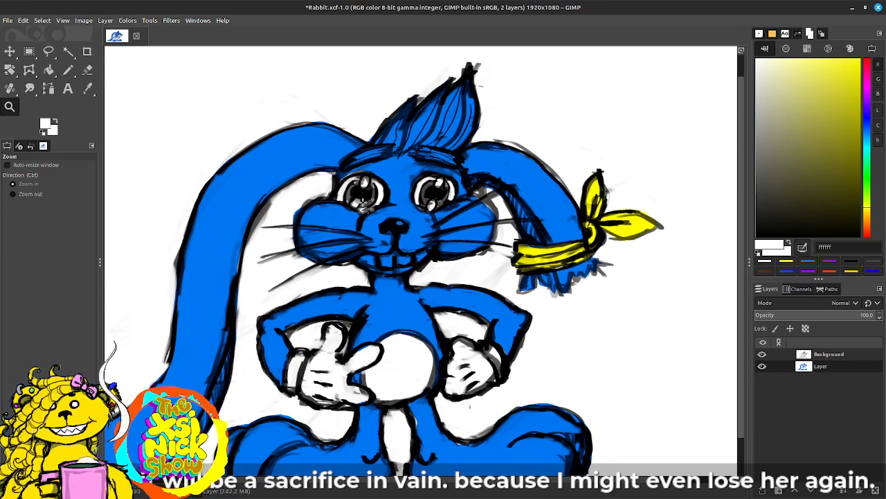
# Step: Set the foreground colour to pink ff5df8
pyautogui.click(867, 88)
pyautogui.click(822, 62)
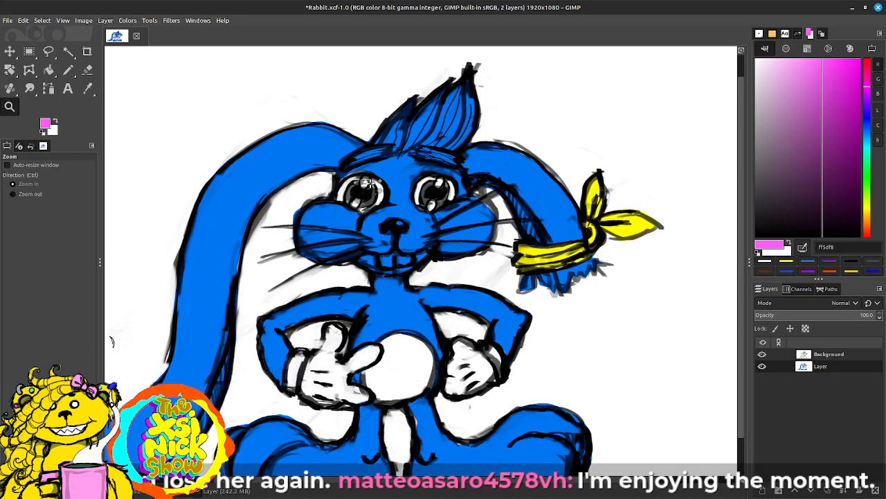
pyautogui.moveTo(361, 180); pyautogui.dragTo(371, 186)
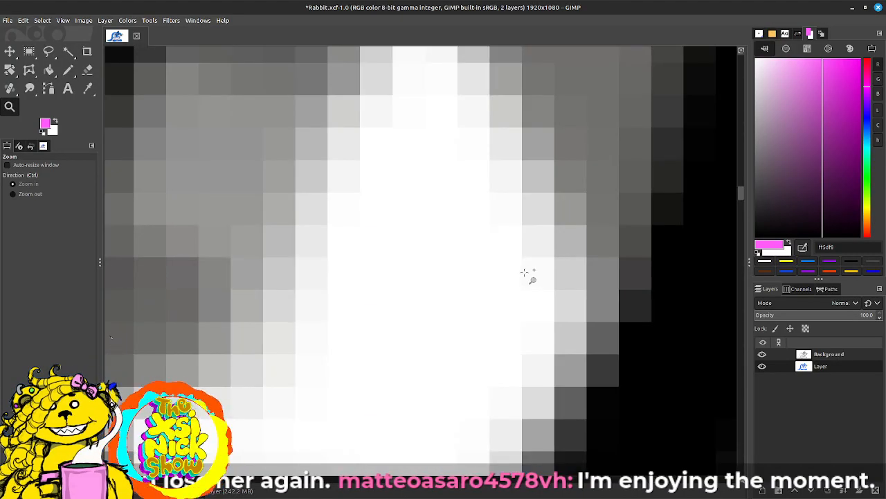
pyautogui.scroll(-4, 529, 274)
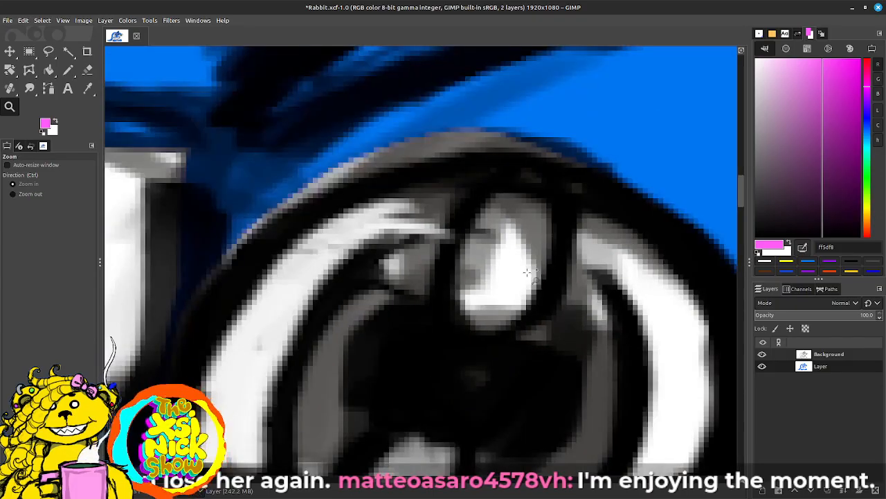
pyautogui.scroll(-5, 529, 273)
pyautogui.scroll(2, 415, 305)
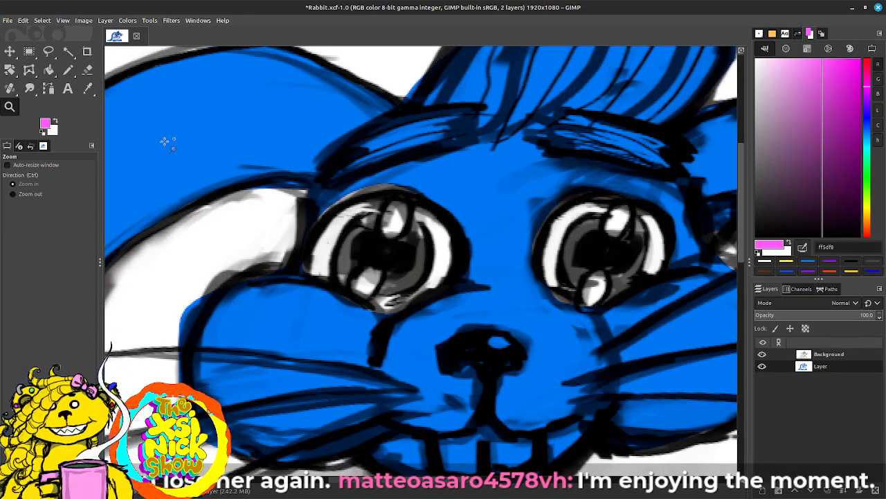
pyautogui.hscroll(3, 415, 257)
pyautogui.scroll(1, 416, 256)
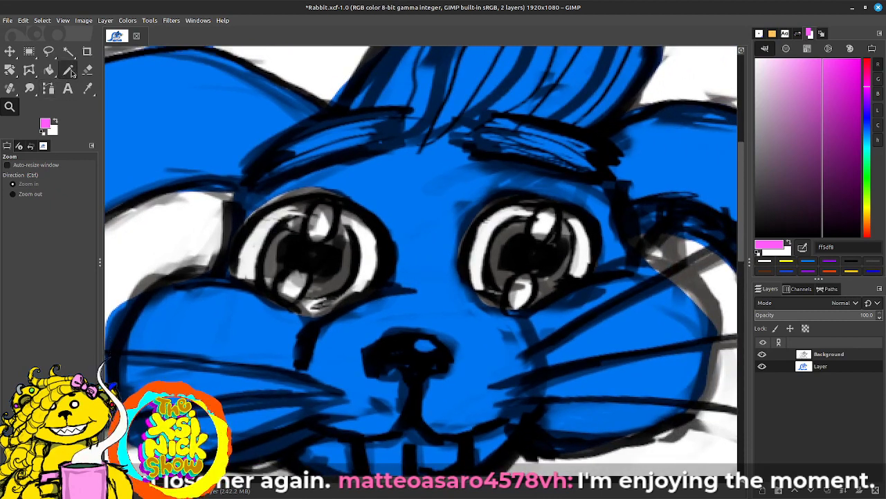
# Step: Switch to the Paintbrush with the 1. Pixel brush and set its size to 5
pyautogui.moveTo(69, 73)
pyautogui.mouseDown()
pyautogui.moveTo(121, 87)
pyautogui.moveTo(117, 69)
pyautogui.mouseUp()
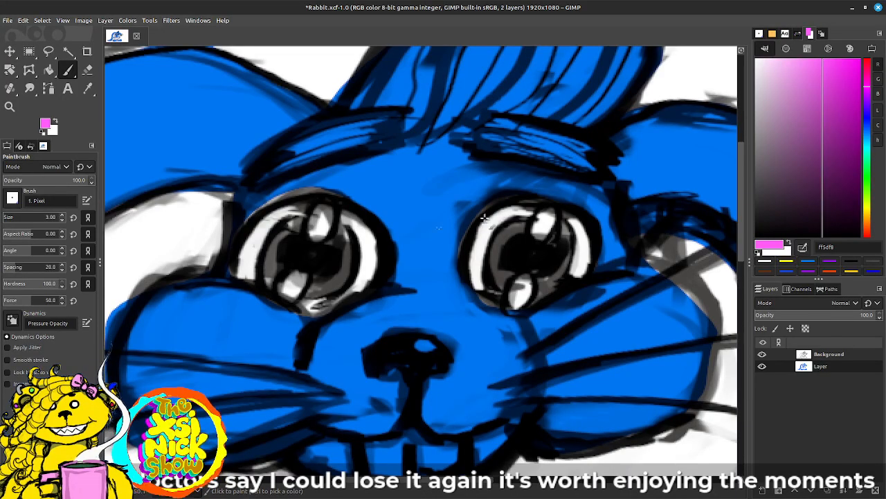
pyautogui.click(759, 34)
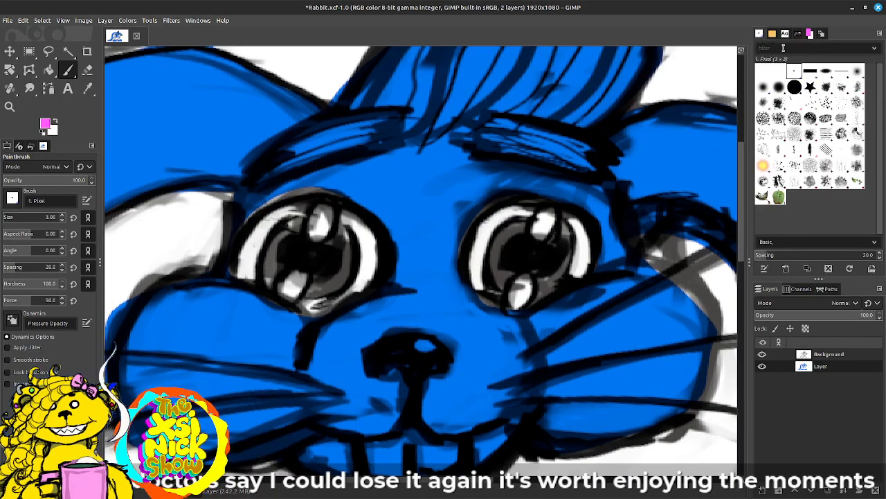
pyautogui.click(810, 34)
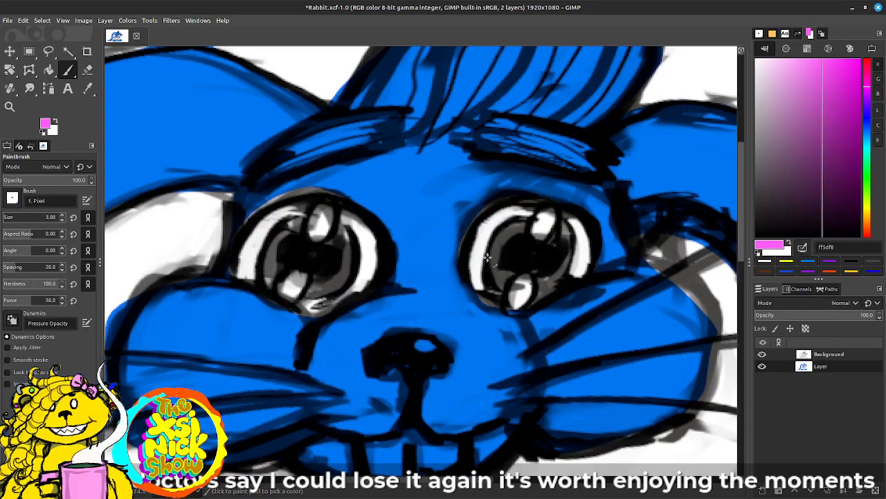
pyautogui.press(']')
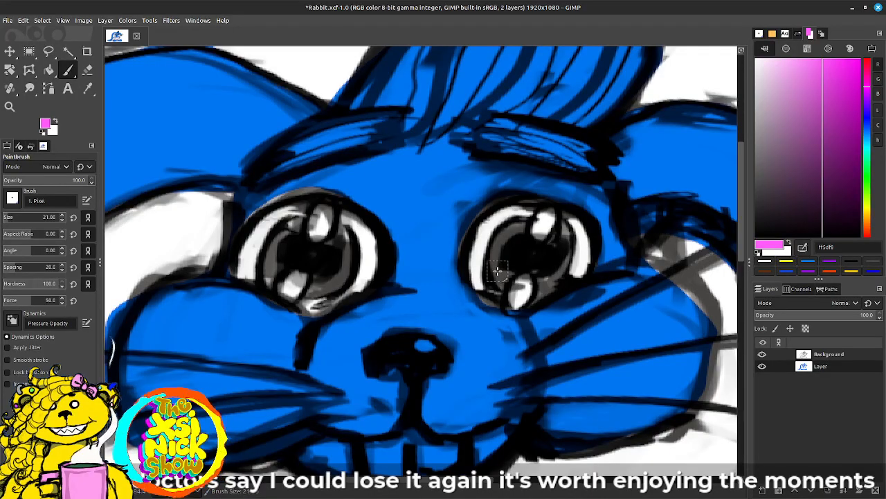
pyautogui.press('[')
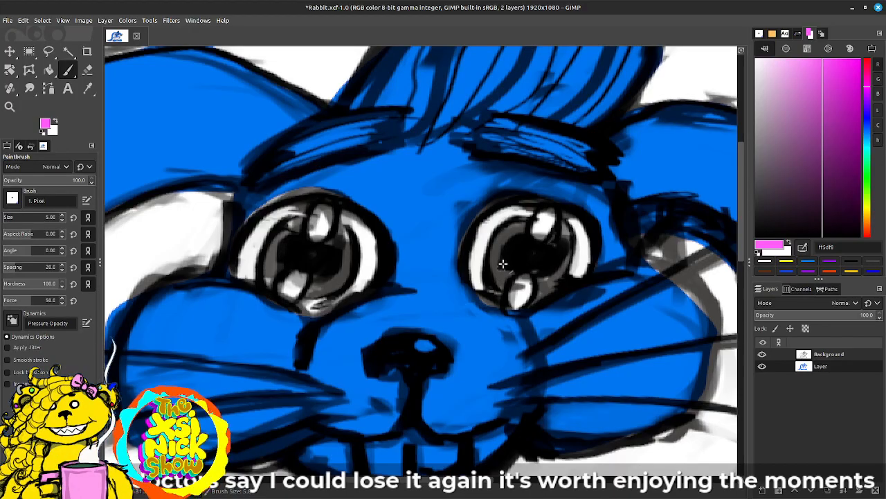
pyautogui.click(759, 33)
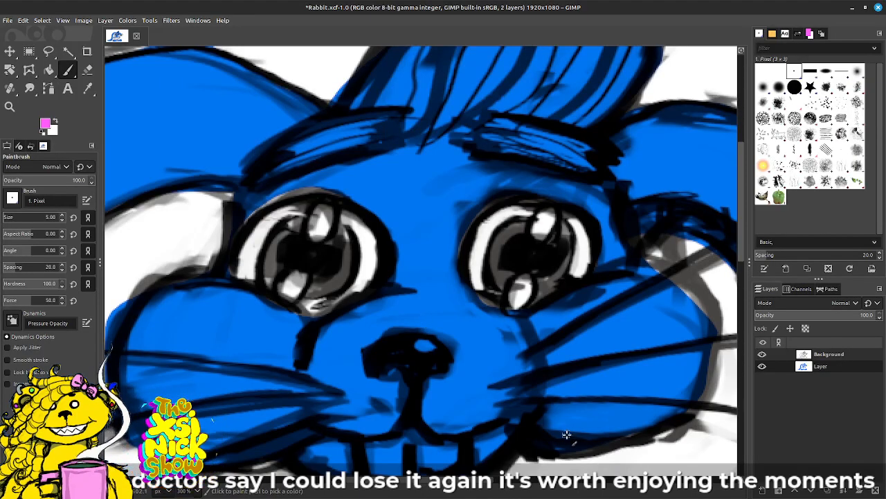
# Step: On the Background line-art layer, paint the grey iris rings and the oval highlights of both eyes white
pyautogui.click(842, 357)
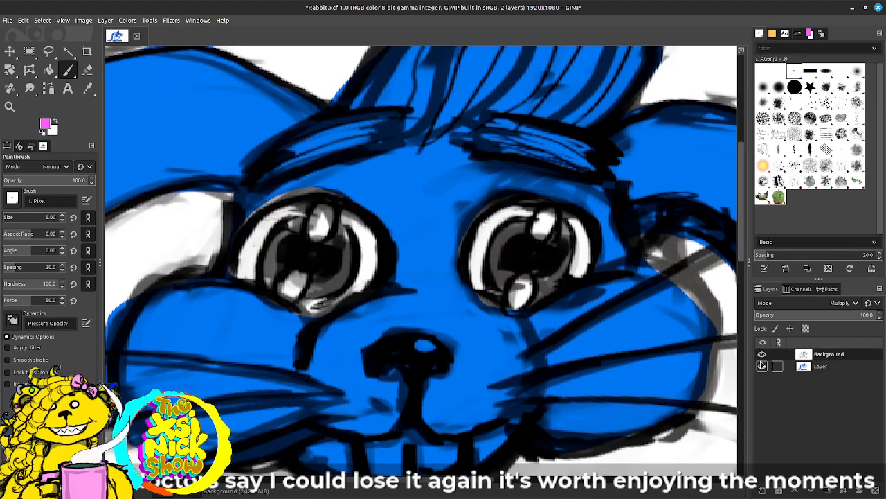
pyautogui.click(55, 118)
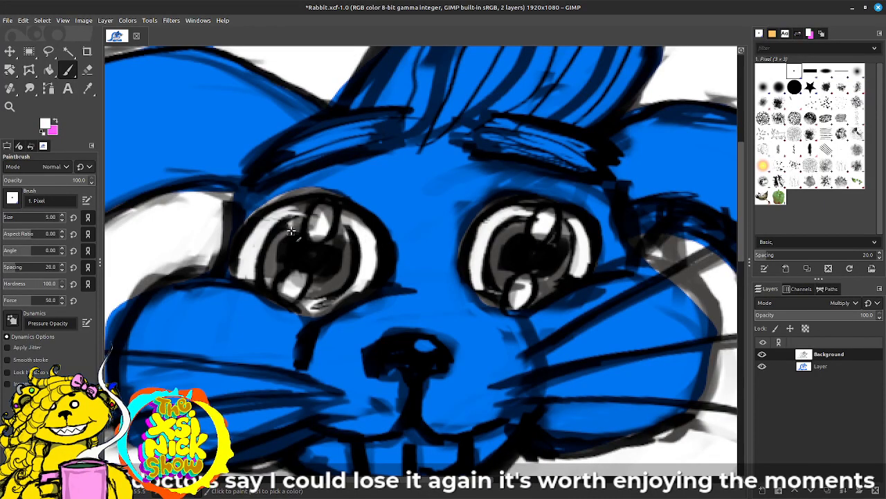
pyautogui.moveTo(295, 228)
pyautogui.mouseDown()
pyautogui.moveTo(274, 255)
pyautogui.moveTo(274, 274)
pyautogui.moveTo(274, 246)
pyautogui.moveTo(304, 223)
pyautogui.moveTo(268, 256)
pyautogui.moveTo(276, 284)
pyautogui.mouseUp()
pyautogui.moveTo(342, 232)
pyautogui.mouseDown()
pyautogui.moveTo(350, 251)
pyautogui.moveTo(338, 290)
pyautogui.moveTo(315, 296)
pyautogui.moveTo(339, 281)
pyautogui.moveTo(341, 231)
pyautogui.mouseUp()
pyautogui.moveTo(519, 227)
pyautogui.mouseDown()
pyautogui.moveTo(505, 233)
pyautogui.moveTo(504, 280)
pyautogui.moveTo(516, 292)
pyautogui.moveTo(492, 265)
pyautogui.moveTo(509, 230)
pyautogui.moveTo(524, 224)
pyautogui.moveTo(568, 241)
pyautogui.moveTo(569, 265)
pyautogui.moveTo(552, 286)
pyautogui.moveTo(566, 239)
pyautogui.moveTo(537, 219)
pyautogui.moveTo(552, 218)
pyautogui.moveTo(542, 227)
pyautogui.mouseUp()
pyautogui.moveTo(526, 283)
pyautogui.mouseDown()
pyautogui.moveTo(517, 295)
pyautogui.moveTo(526, 286)
pyautogui.mouseUp()
pyautogui.moveTo(302, 284)
pyautogui.mouseDown()
pyautogui.moveTo(304, 277)
pyautogui.moveTo(299, 289)
pyautogui.moveTo(296, 281)
pyautogui.moveTo(299, 290)
pyautogui.mouseUp()
pyautogui.moveTo(325, 227)
pyautogui.mouseDown()
pyautogui.moveTo(324, 218)
pyautogui.moveTo(317, 230)
pyautogui.moveTo(326, 214)
pyautogui.mouseUp()
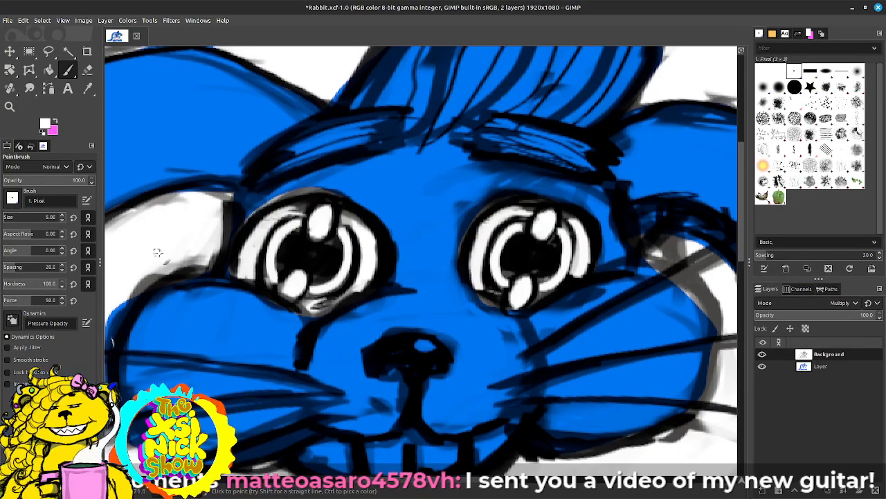
# Step: Touch up the line-art layer with white around the eye's edge and in the gap between ear and cheek
pyautogui.moveTo(465, 222); pyautogui.dragTo(487, 216)
pyautogui.moveTo(189, 257)
pyautogui.mouseDown()
pyautogui.moveTo(149, 292)
pyautogui.moveTo(220, 245)
pyautogui.mouseUp()
pyautogui.moveTo(198, 201); pyautogui.dragTo(166, 223)
pyautogui.moveTo(420, 267); pyautogui.dragTo(206, 266)
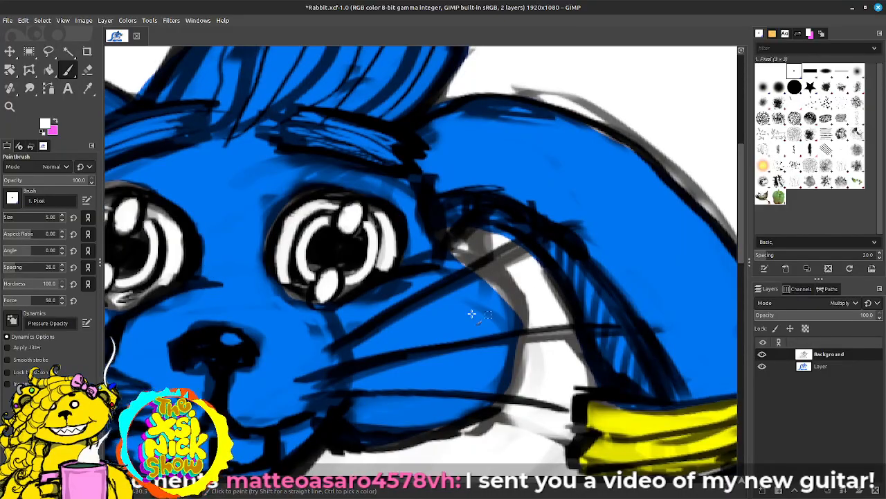
pyautogui.moveTo(471, 267); pyautogui.dragTo(610, 259)
# Step: On the colour layer beneath the line art, paint the upper parts of both iris rings in light pink tones
pyautogui.click(810, 33)
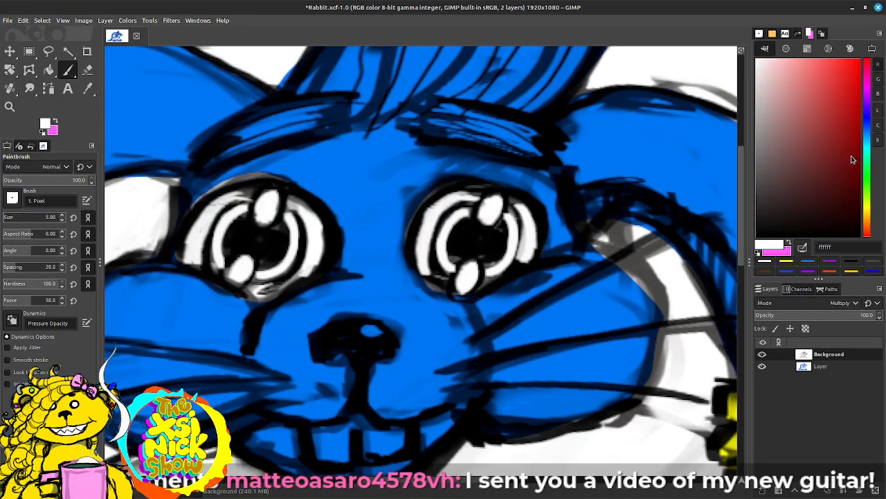
pyautogui.click(867, 81)
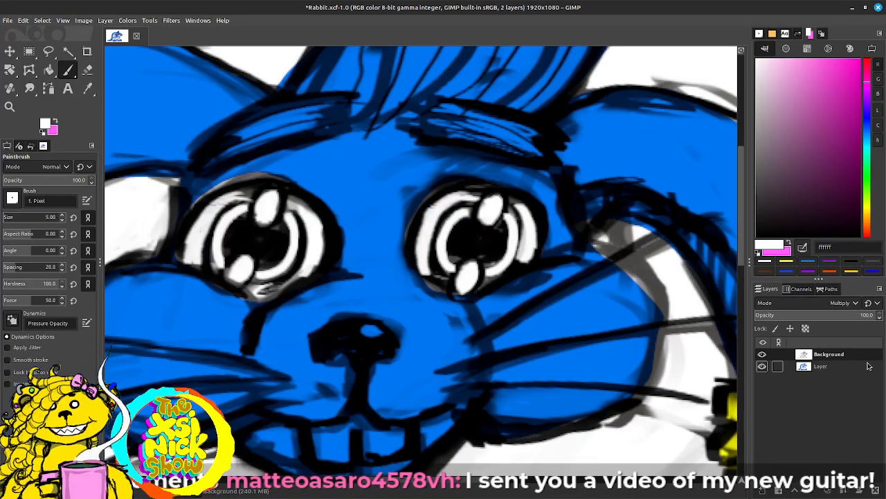
pyautogui.click(833, 370)
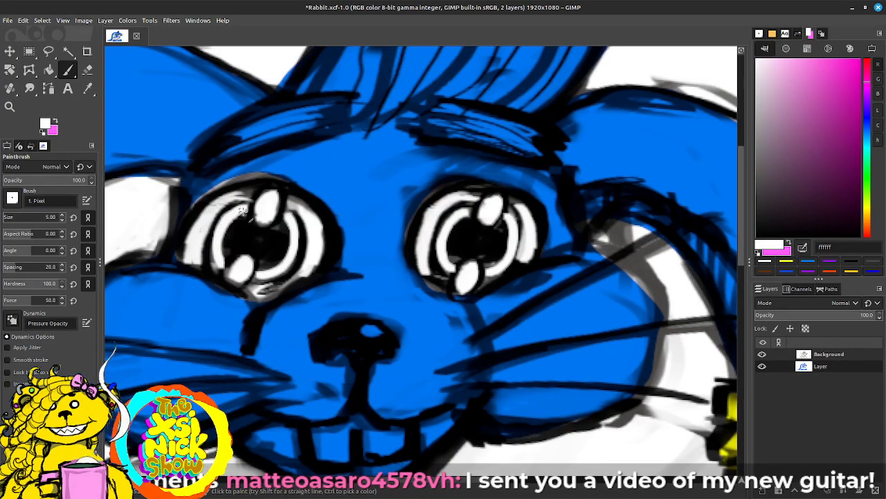
pyautogui.moveTo(815, 95); pyautogui.dragTo(793, 62)
pyautogui.click(868, 84)
pyautogui.moveTo(868, 83); pyautogui.dragTo(869, 92)
pyautogui.moveTo(794, 64); pyautogui.dragTo(805, 58)
pyautogui.moveTo(226, 235)
pyautogui.mouseDown()
pyautogui.moveTo(232, 212)
pyautogui.moveTo(216, 271)
pyautogui.moveTo(243, 208)
pyautogui.moveTo(234, 208)
pyautogui.moveTo(305, 225)
pyautogui.moveTo(290, 257)
pyautogui.moveTo(261, 274)
pyautogui.moveTo(297, 228)
pyautogui.moveTo(295, 256)
pyautogui.moveTo(263, 277)
pyautogui.moveTo(294, 214)
pyautogui.mouseUp()
pyautogui.click(867, 80)
pyautogui.moveTo(446, 219)
pyautogui.mouseDown()
pyautogui.moveTo(449, 265)
pyautogui.moveTo(439, 248)
pyautogui.moveTo(448, 265)
pyautogui.moveTo(464, 212)
pyautogui.moveTo(505, 242)
pyautogui.moveTo(503, 220)
pyautogui.moveTo(496, 269)
pyautogui.moveTo(507, 225)
pyautogui.moveTo(493, 268)
pyautogui.moveTo(508, 218)
pyautogui.moveTo(505, 260)
pyautogui.moveTo(491, 272)
pyautogui.moveTo(512, 259)
pyautogui.moveTo(500, 274)
pyautogui.moveTo(450, 272)
pyautogui.mouseUp()
# Step: Paint the lower parts of both iris rings with dark magenta 7d0a5a
pyautogui.click(839, 175)
pyautogui.moveTo(839, 176); pyautogui.dragTo(851, 149)
pyautogui.moveTo(503, 261)
pyautogui.mouseDown()
pyautogui.moveTo(487, 274)
pyautogui.moveTo(514, 254)
pyautogui.moveTo(486, 267)
pyautogui.moveTo(444, 266)
pyautogui.moveTo(457, 277)
pyautogui.moveTo(447, 254)
pyautogui.moveTo(460, 248)
pyautogui.mouseUp()
pyautogui.moveTo(284, 266)
pyautogui.mouseDown()
pyautogui.moveTo(260, 275)
pyautogui.moveTo(291, 261)
pyautogui.moveTo(219, 264)
pyautogui.moveTo(214, 249)
pyautogui.moveTo(228, 261)
pyautogui.moveTo(221, 240)
pyautogui.mouseUp()
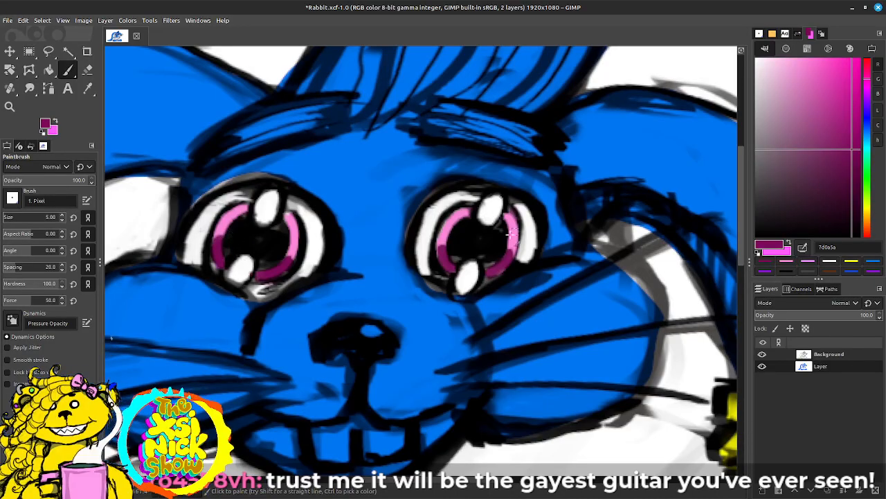
pyautogui.keyDown('ctrl'); pyautogui.scroll(-1, 495, 236); pyautogui.keyUp('ctrl')
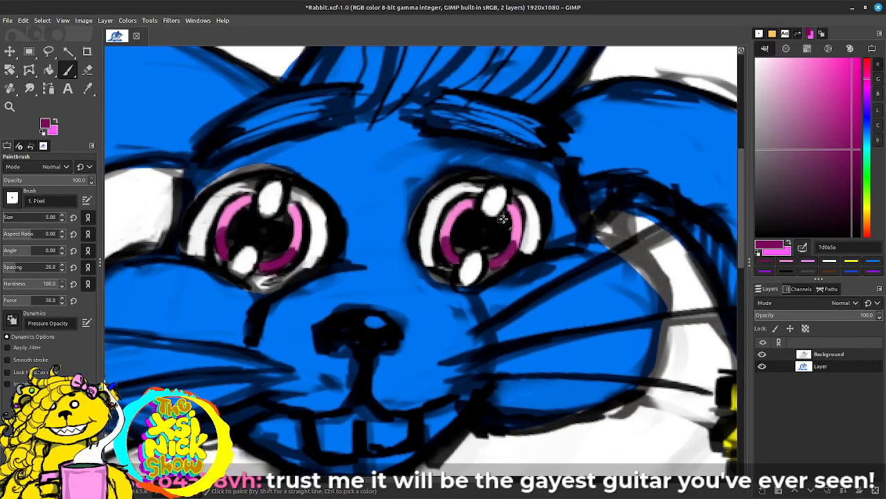
pyautogui.keyDown('ctrl'); pyautogui.scroll(-1, 514, 234); pyautogui.keyUp('ctrl')
pyautogui.keyDown('ctrl'); pyautogui.scroll(-3, 533, 235); pyautogui.keyUp('ctrl')
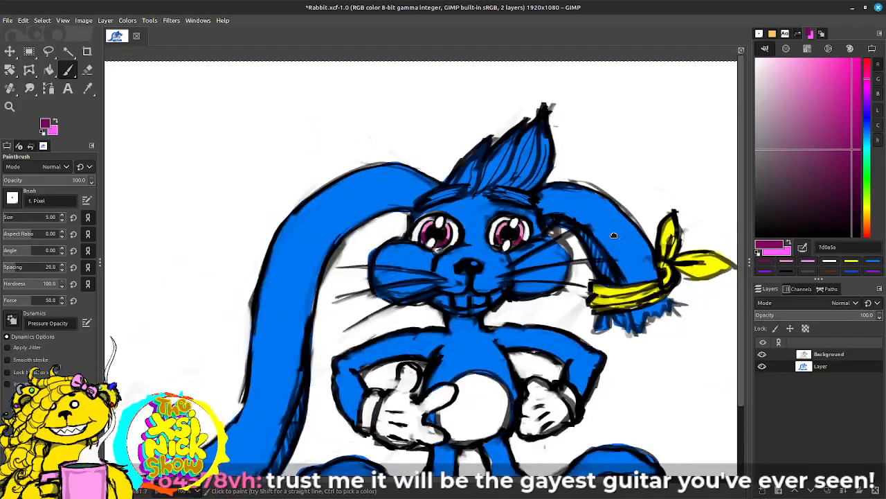
pyautogui.keyDown('ctrl'); pyautogui.scroll(1, 621, 239); pyautogui.keyUp('ctrl')
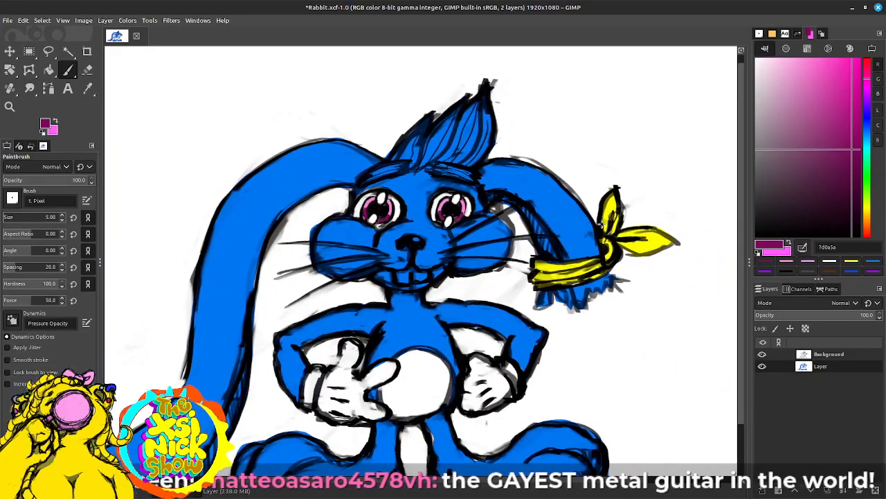
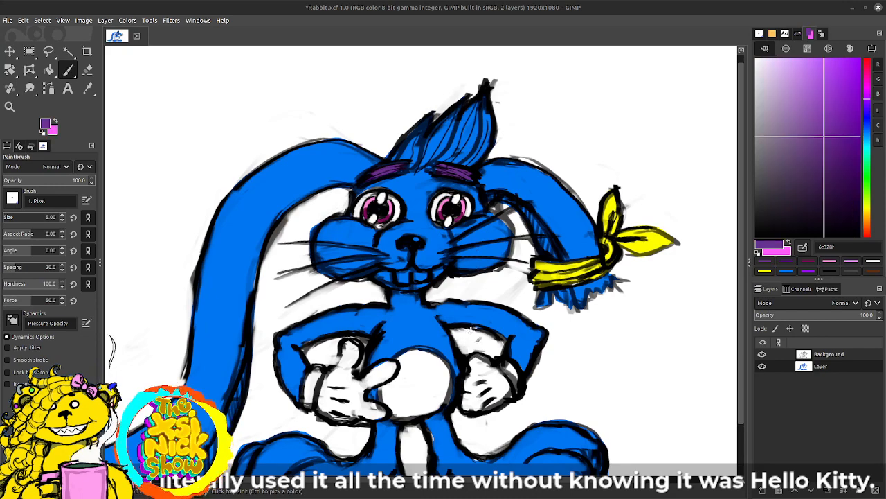
# Step: Paint the hatched inner strip of the long hanging ear purple 6c328f on the colour layer
pyautogui.scroll(-1, 522, 286)
pyautogui.moveTo(523, 341); pyautogui.dragTo(548, 302)
pyautogui.moveTo(269, 307); pyautogui.dragTo(250, 369)
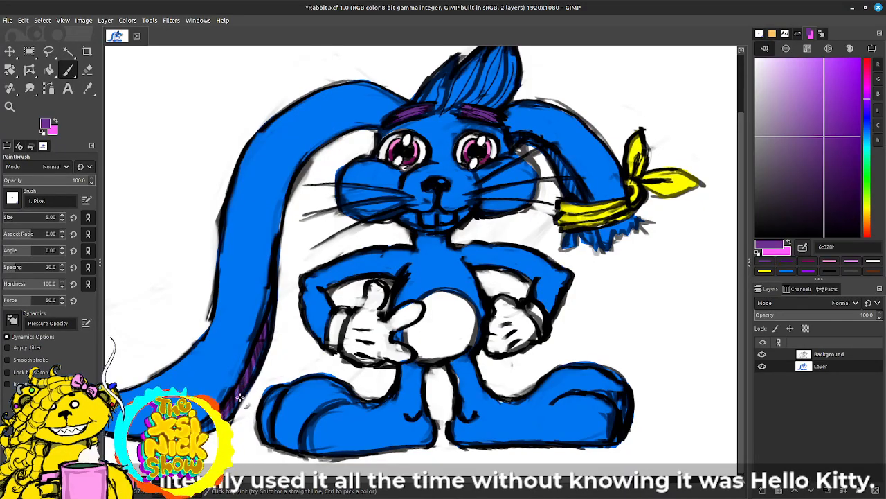
pyautogui.moveTo(298, 324); pyautogui.dragTo(286, 333)
pyautogui.moveTo(367, 250); pyautogui.dragTo(422, 306)
pyautogui.moveTo(337, 324); pyautogui.dragTo(434, 197)
pyautogui.moveTo(450, 264); pyautogui.dragTo(390, 315)
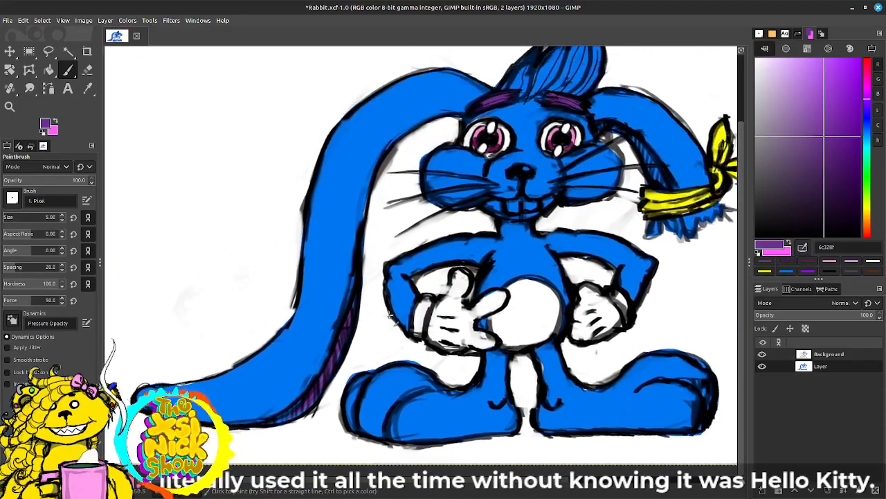
# Step: Paint all strands of the hair tuft on top of the head purple 6c328f
pyautogui.moveTo(443, 197); pyautogui.dragTo(301, 320)
pyautogui.moveTo(385, 192)
pyautogui.mouseDown()
pyautogui.moveTo(373, 213)
pyautogui.moveTo(383, 203)
pyautogui.mouseUp()
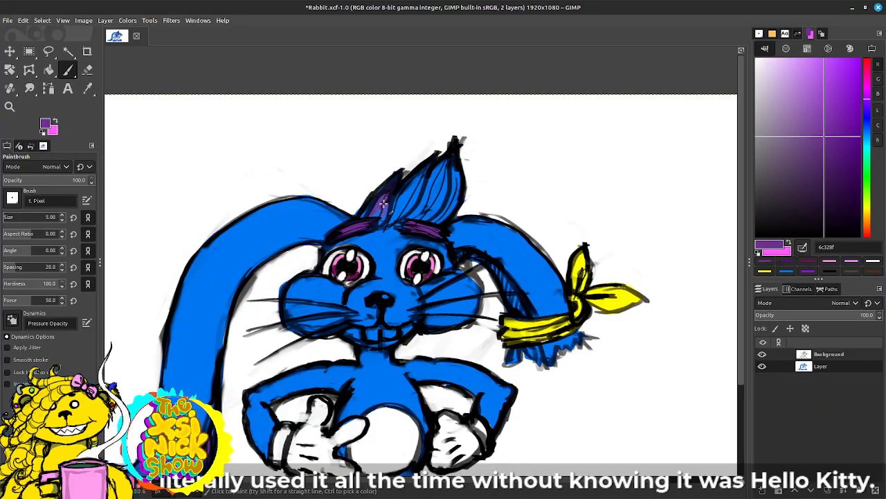
pyautogui.moveTo(422, 173)
pyautogui.mouseDown()
pyautogui.moveTo(390, 220)
pyautogui.moveTo(396, 209)
pyautogui.mouseUp()
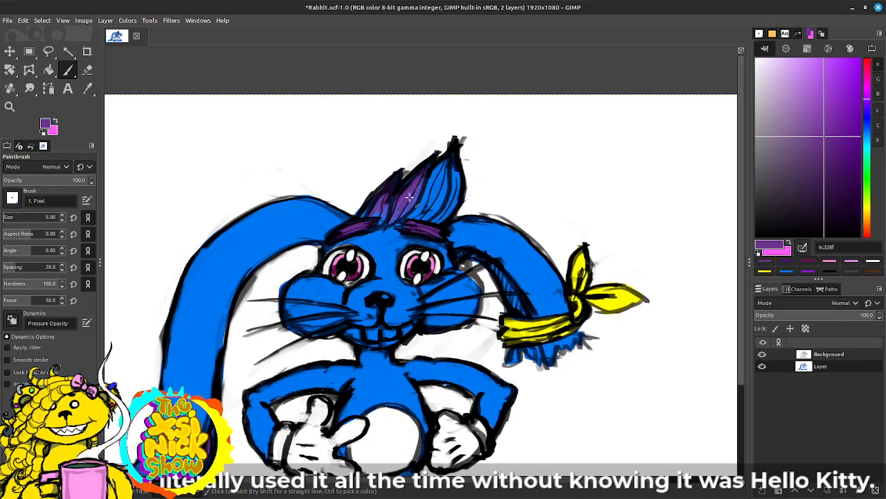
pyautogui.moveTo(440, 157)
pyautogui.mouseDown()
pyautogui.moveTo(430, 200)
pyautogui.moveTo(414, 217)
pyautogui.mouseUp()
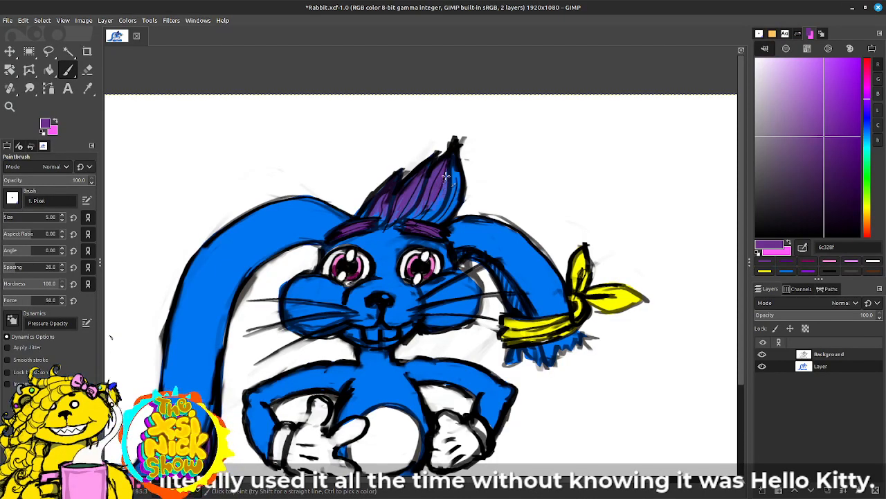
pyautogui.moveTo(446, 170)
pyautogui.mouseDown()
pyautogui.moveTo(441, 203)
pyautogui.moveTo(455, 169)
pyautogui.moveTo(455, 198)
pyautogui.moveTo(443, 214)
pyautogui.mouseUp()
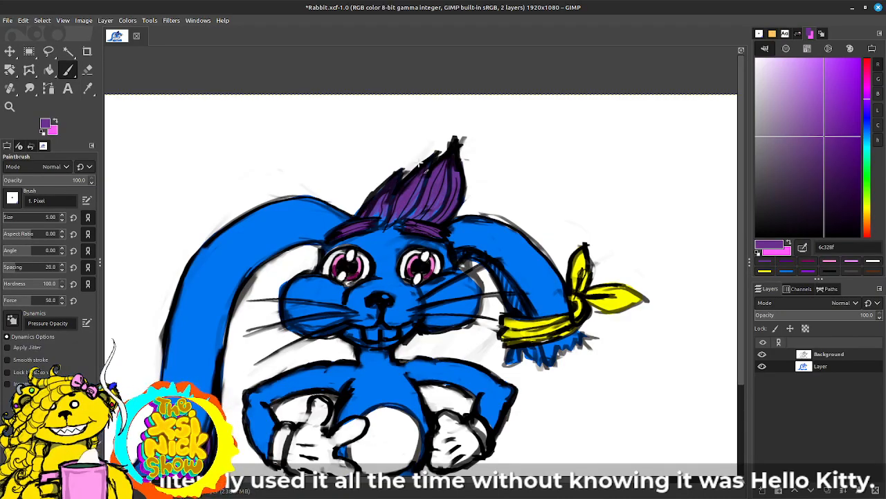
# Step: Repaint the hatched inner strip of the long hanging ear navy 121b78 with a brush size of 16
pyautogui.moveTo(611, 206)
pyautogui.mouseDown()
pyautogui.moveTo(601, 214)
pyautogui.moveTo(665, 170)
pyautogui.moveTo(639, 141)
pyautogui.moveTo(625, 170)
pyautogui.mouseUp()
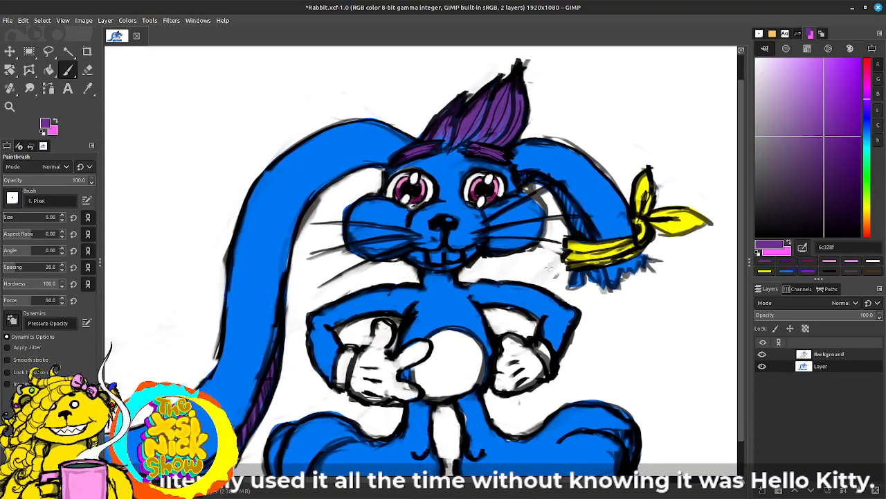
pyautogui.moveTo(549, 267); pyautogui.dragTo(588, 234)
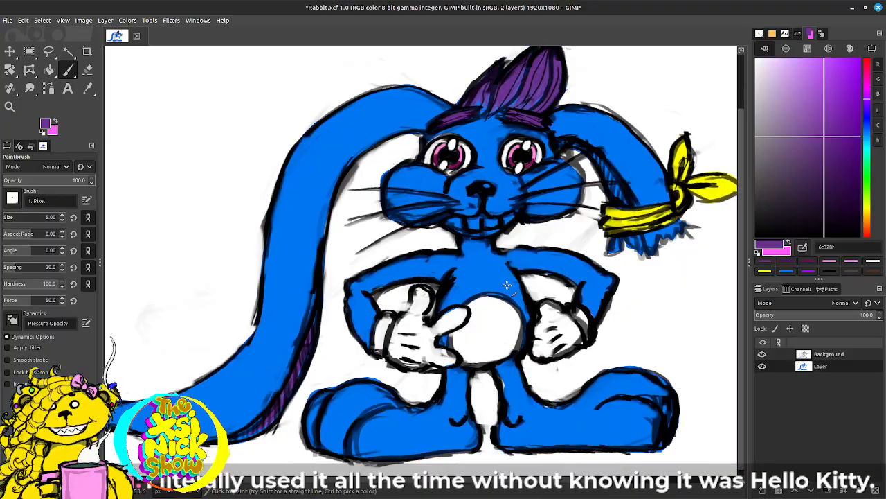
pyautogui.click(867, 121)
pyautogui.moveTo(836, 140); pyautogui.dragTo(833, 161)
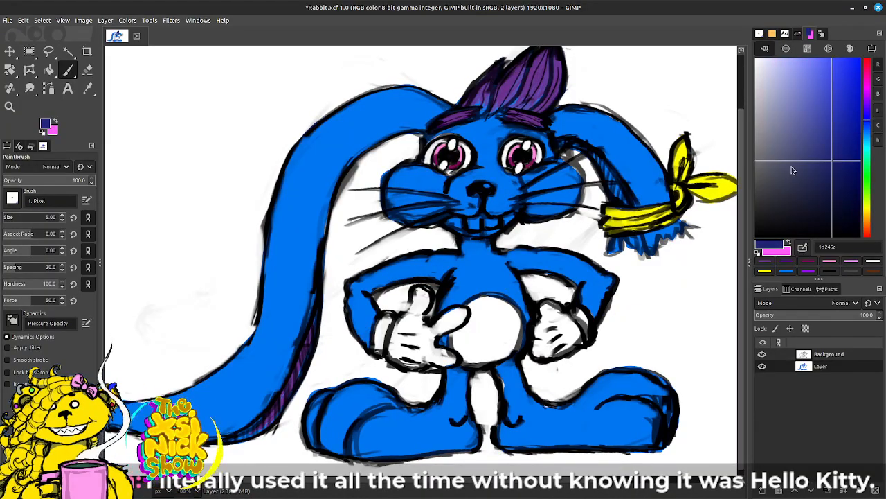
pyautogui.moveTo(307, 331)
pyautogui.mouseDown()
pyautogui.moveTo(316, 324)
pyautogui.moveTo(291, 389)
pyautogui.mouseUp()
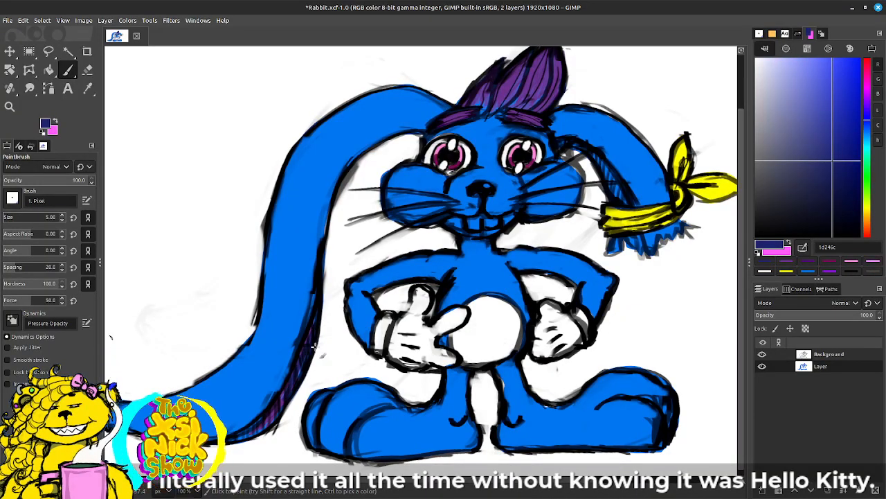
pyautogui.moveTo(841, 164); pyautogui.dragTo(845, 151)
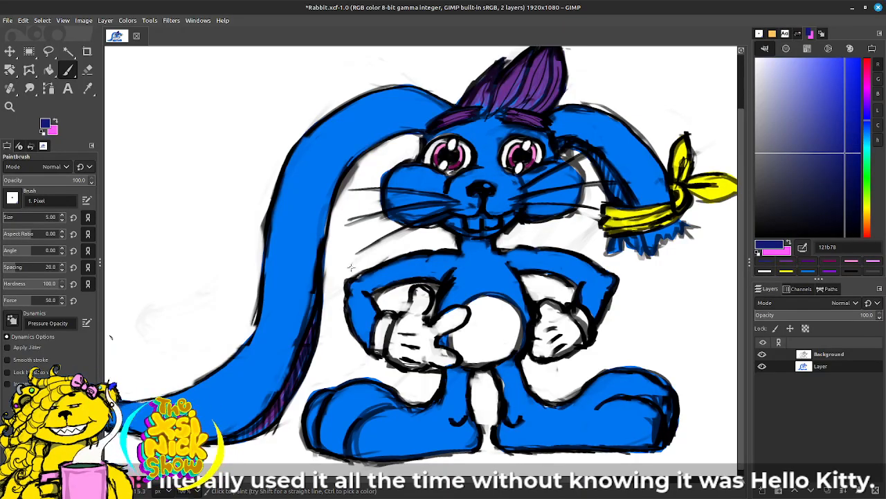
pyautogui.press(']')
pyautogui.press(']')
pyautogui.press(']')
pyautogui.press(']')
pyautogui.press(']')
pyautogui.press(']')
pyautogui.press(']')
pyautogui.press(']')
pyautogui.press(']')
pyautogui.press(']')
pyautogui.press(']')
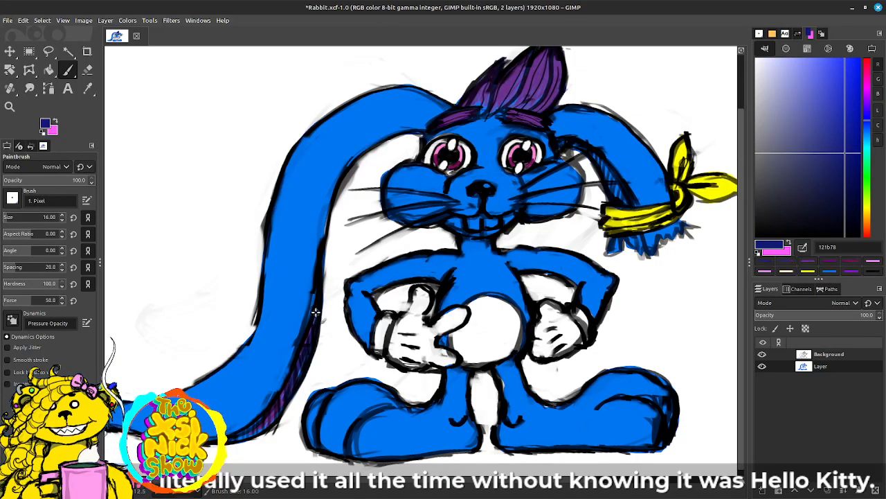
pyautogui.moveTo(295, 369); pyautogui.dragTo(275, 410)
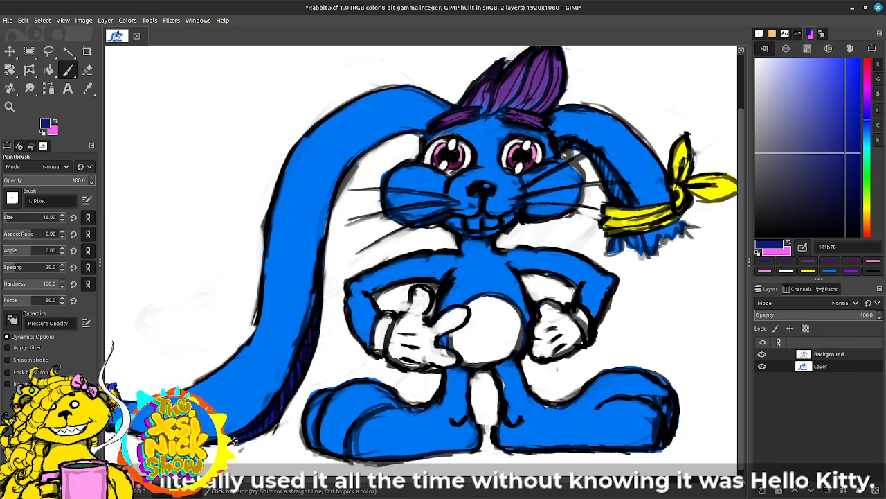
# Step: With navy 121b78, paint the bent ear's inner strip and ragged tip, and shade beside the thumb and on the legs
pyautogui.moveTo(616, 257); pyautogui.dragTo(542, 307)
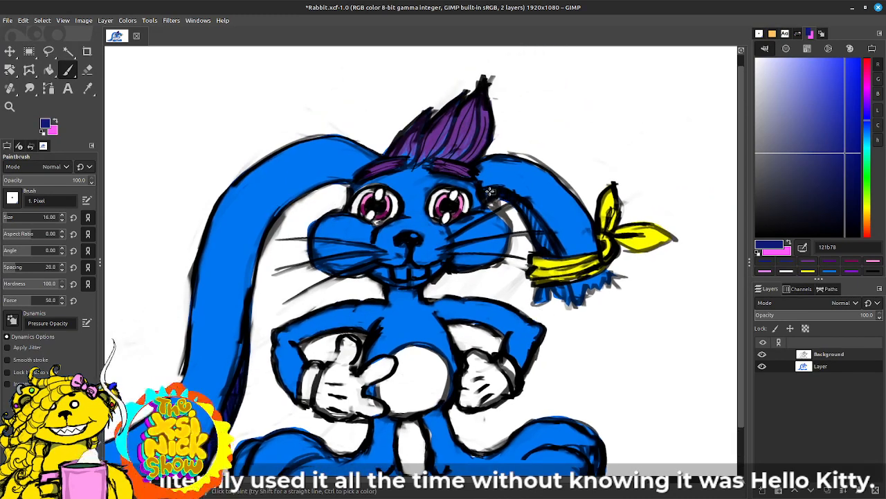
pyautogui.moveTo(489, 190)
pyautogui.mouseDown()
pyautogui.moveTo(529, 216)
pyautogui.moveTo(556, 261)
pyautogui.moveTo(543, 244)
pyautogui.mouseUp()
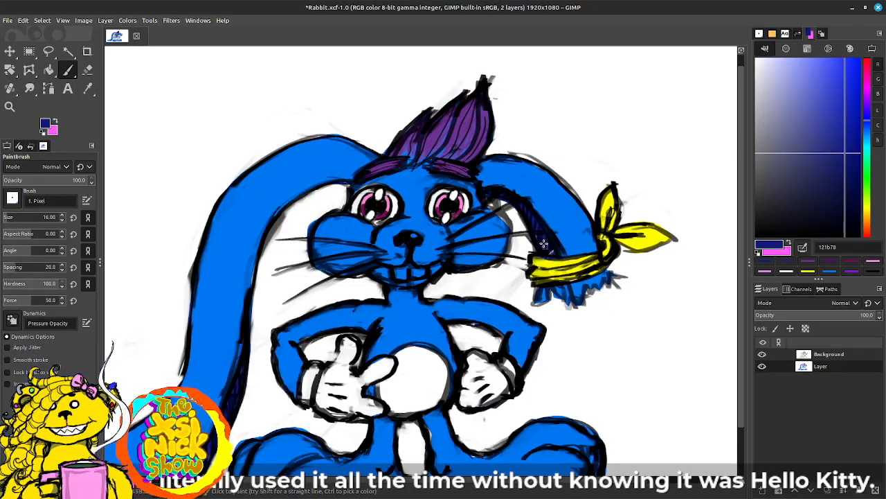
pyautogui.moveTo(552, 287)
pyautogui.mouseDown()
pyautogui.moveTo(547, 295)
pyautogui.moveTo(569, 288)
pyautogui.moveTo(572, 300)
pyautogui.mouseUp()
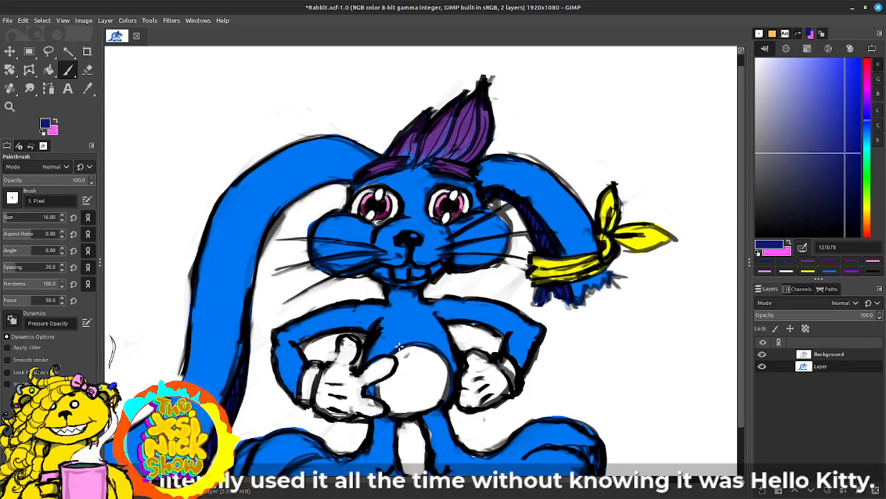
pyautogui.scroll(-3, 400, 344)
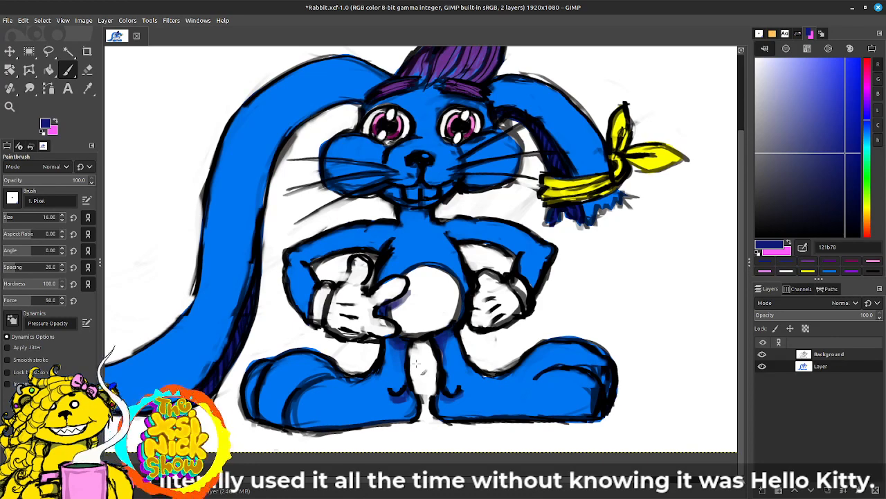
# Step: Paint the two front teeth white and add a pale lavender a2a8e7 highlight to the nose
pyautogui.keyDown('ctrl'); pyautogui.click(431, 201); pyautogui.keyUp('ctrl')
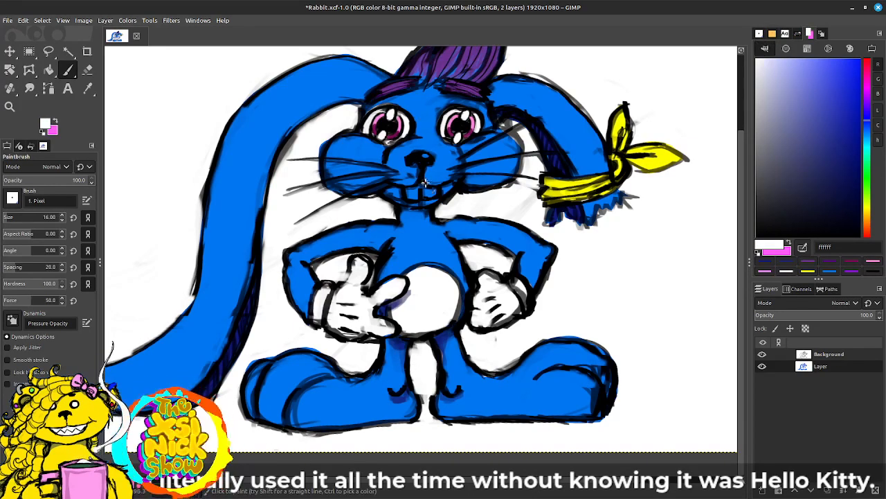
pyautogui.moveTo(425, 181)
pyautogui.mouseDown()
pyautogui.moveTo(414, 188)
pyautogui.moveTo(425, 199)
pyautogui.moveTo(429, 193)
pyautogui.moveTo(414, 196)
pyautogui.moveTo(433, 192)
pyautogui.moveTo(419, 196)
pyautogui.mouseUp()
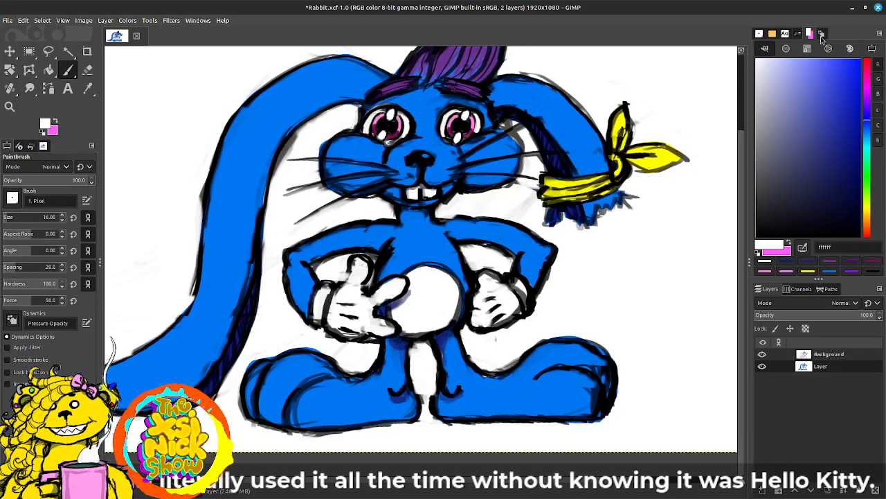
pyautogui.click(788, 68)
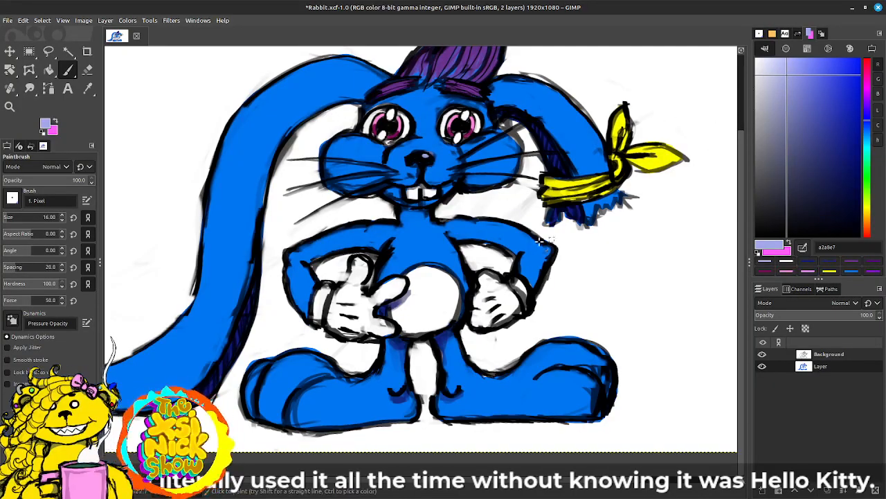
# Step: Shade the lower folds, knot and tails of the yellow ear bandana with orange ed9600
pyautogui.moveTo(551, 244); pyautogui.dragTo(614, 277)
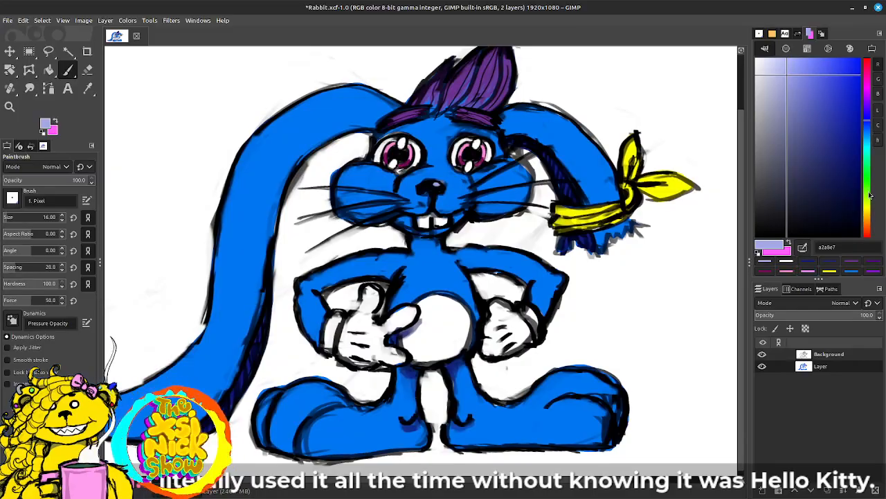
pyautogui.moveTo(868, 196); pyautogui.dragTo(869, 215)
pyautogui.moveTo(614, 209)
pyautogui.mouseDown()
pyautogui.moveTo(610, 225)
pyautogui.moveTo(585, 225)
pyautogui.mouseUp()
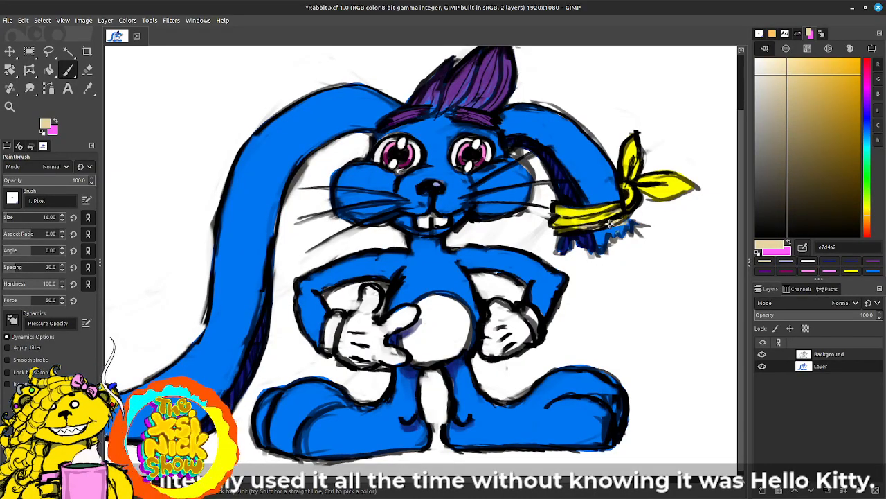
pyautogui.click(865, 212)
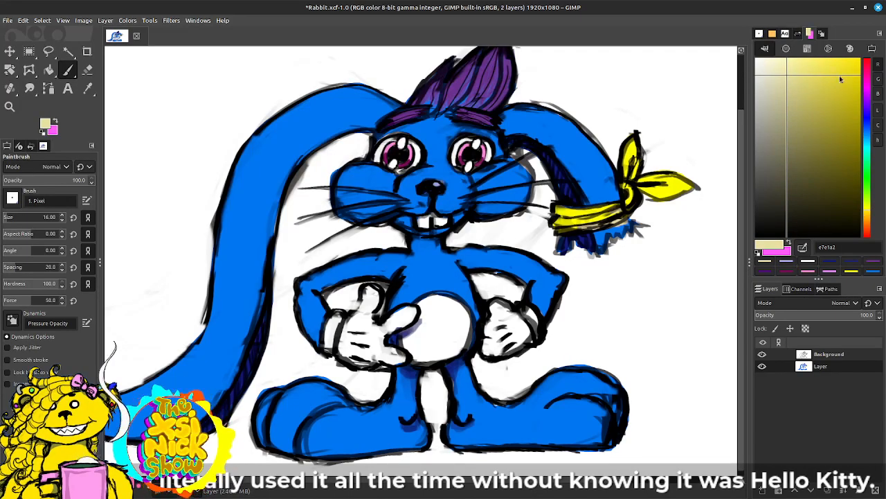
pyautogui.moveTo(841, 79); pyautogui.dragTo(825, 110)
pyautogui.click(865, 220)
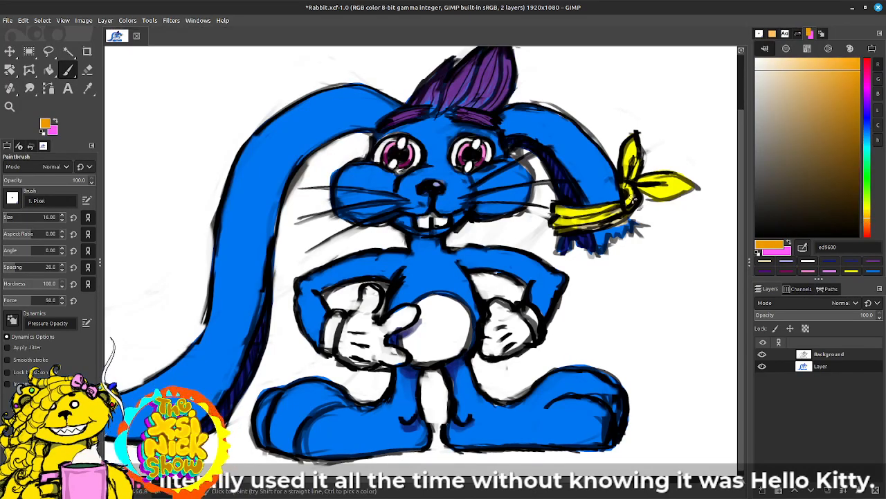
pyautogui.moveTo(626, 198)
pyautogui.mouseDown()
pyautogui.moveTo(596, 217)
pyautogui.moveTo(619, 220)
pyautogui.moveTo(579, 229)
pyautogui.mouseUp()
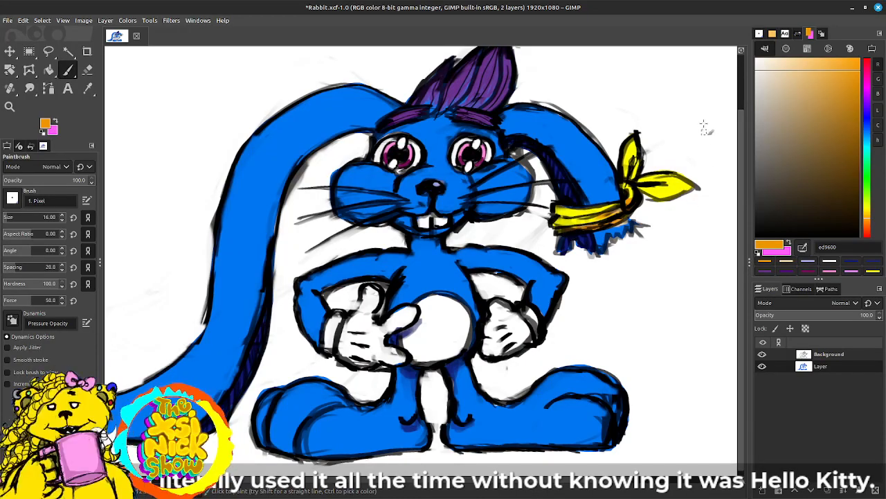
pyautogui.moveTo(637, 185)
pyautogui.mouseDown()
pyautogui.moveTo(664, 184)
pyautogui.moveTo(631, 182)
pyautogui.mouseUp()
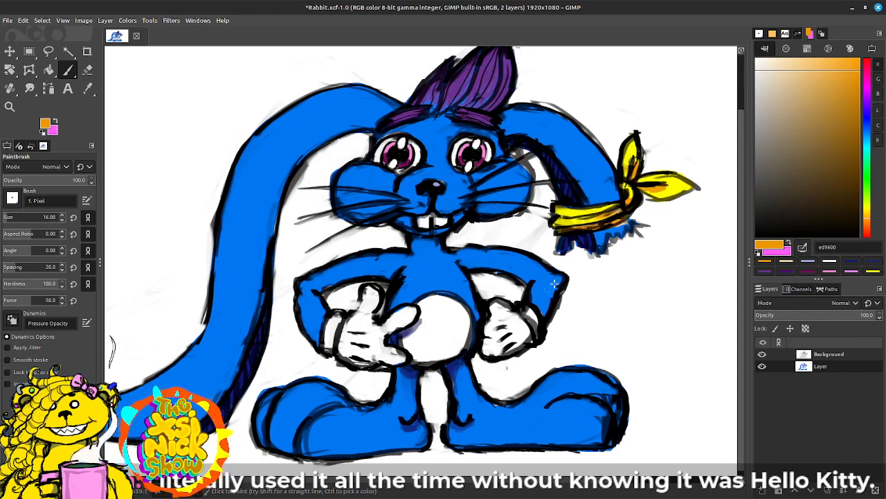
# Step: Shade the edges of both eye whites with light grey cbcbcb and darker grey a4a4a4
pyautogui.scroll(-3, 635, 270)
pyautogui.moveTo(614, 306)
pyautogui.mouseDown()
pyautogui.moveTo(590, 301)
pyautogui.moveTo(565, 328)
pyautogui.moveTo(544, 330)
pyautogui.moveTo(565, 305)
pyautogui.mouseUp()
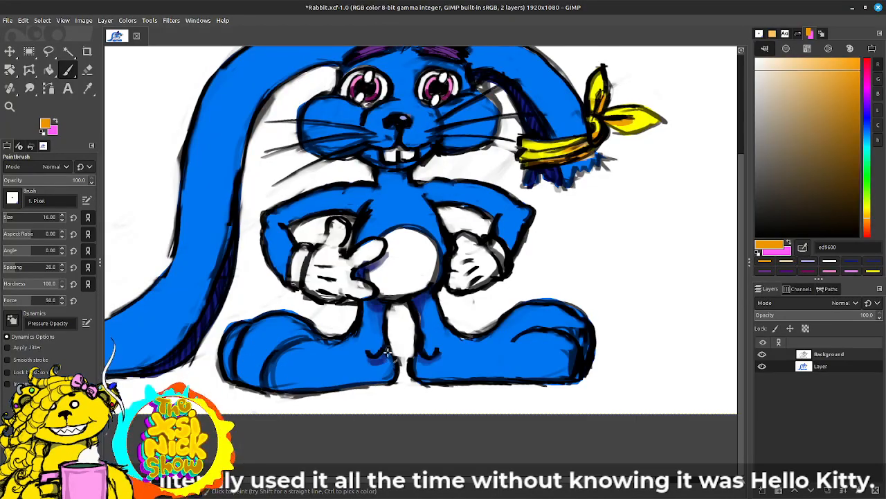
pyautogui.moveTo(408, 316); pyautogui.dragTo(412, 354)
pyautogui.moveTo(851, 134); pyautogui.dragTo(719, 95)
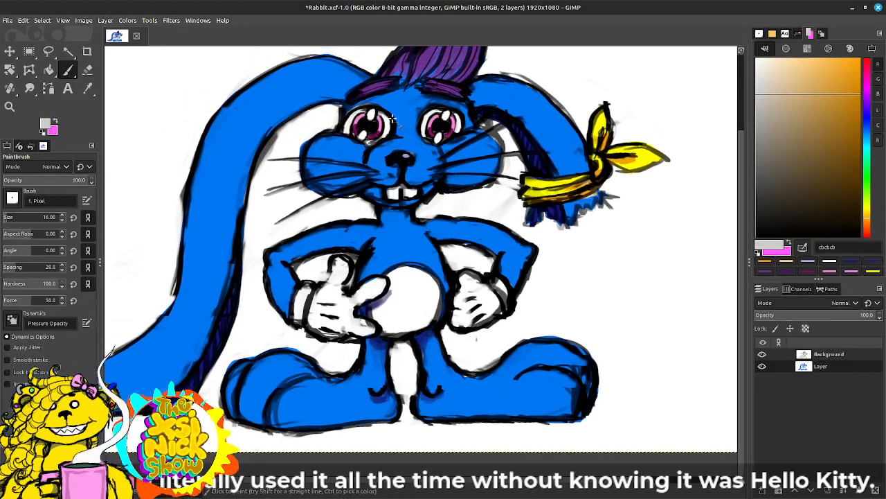
pyautogui.click(351, 126)
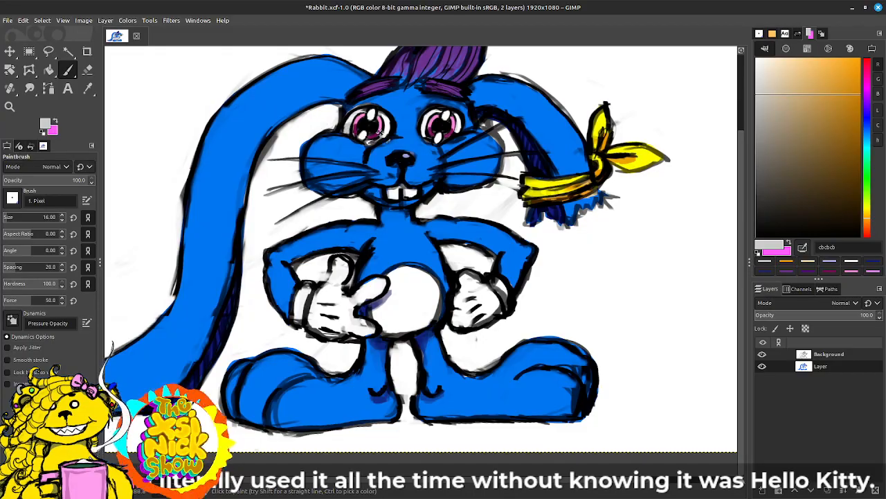
pyautogui.moveTo(762, 93); pyautogui.dragTo(756, 122)
pyautogui.click(346, 130)
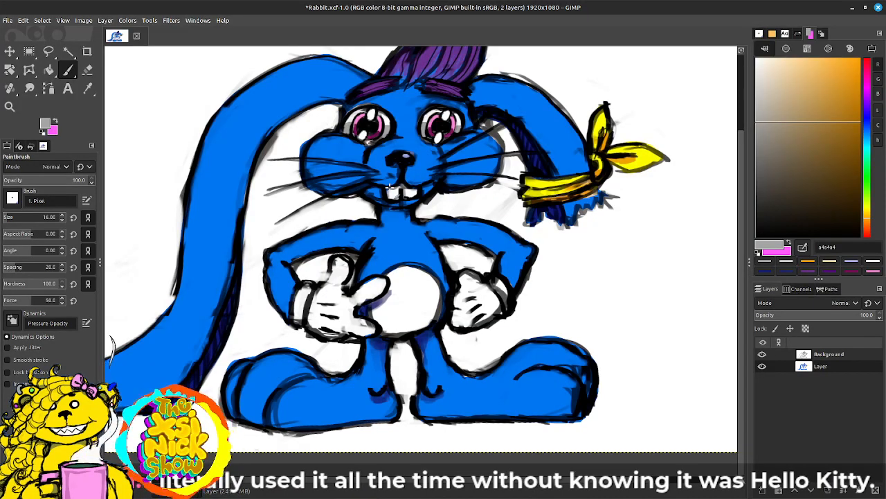
# Step: Make the Background line-art layer the active layer
pyautogui.click(833, 356)
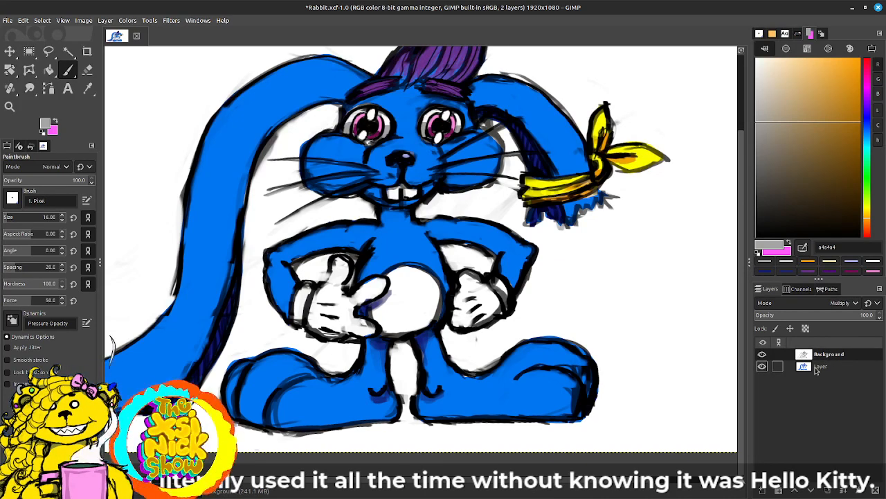
pyautogui.hotkey('shift', 'e')
pyautogui.press('d')
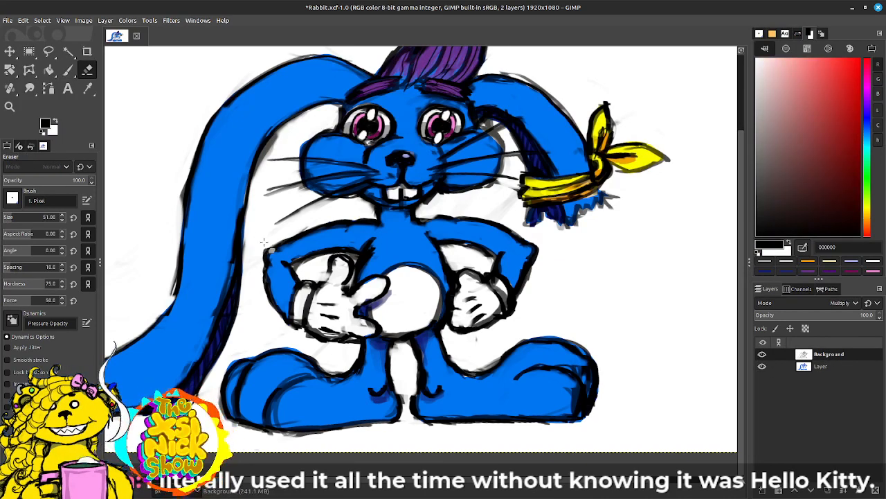
pyautogui.hotkey('ctrl', 'z')
pyautogui.press('p')
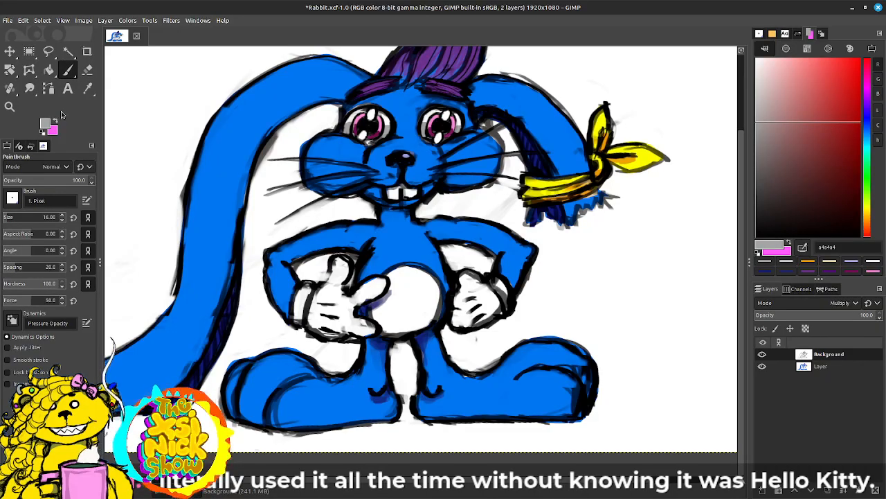
pyautogui.press('c')
# Step: Paint white ffffff over the stray sketch lines along the long ear's inner edge, above the cheek and whiskers
pyautogui.press('d')
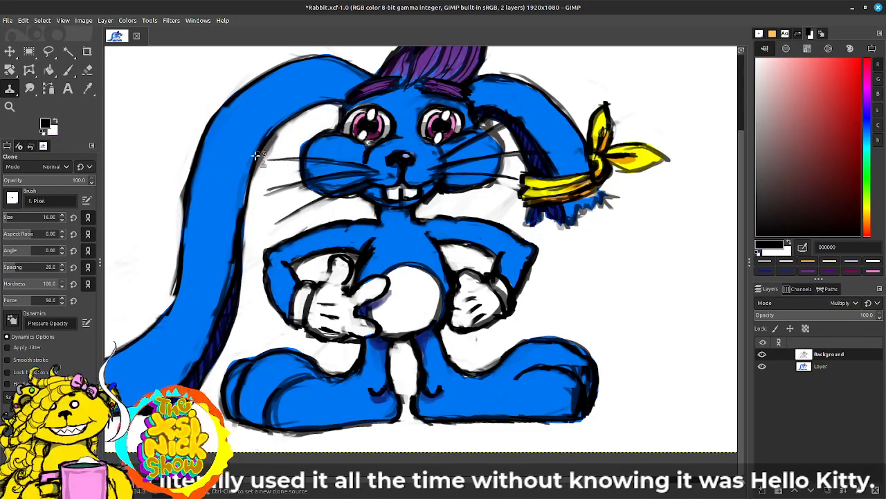
pyautogui.click(274, 151)
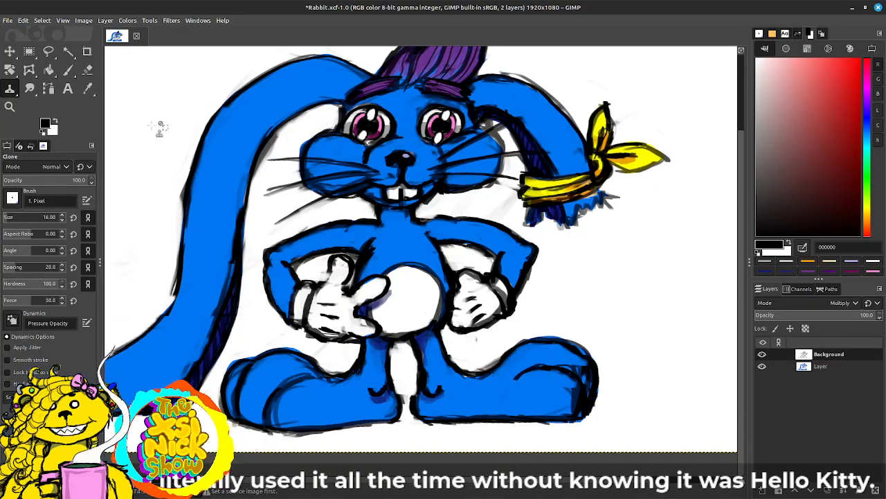
pyautogui.click(68, 70)
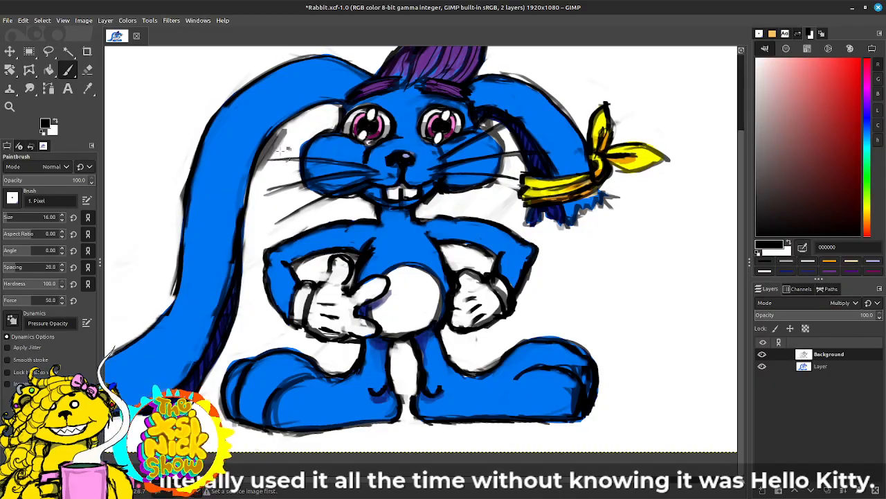
pyautogui.press('x')
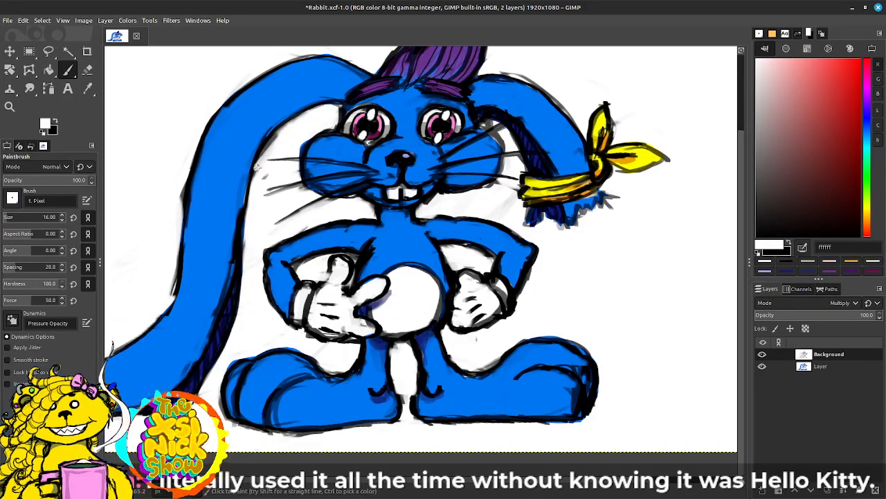
pyautogui.moveTo(257, 168); pyautogui.dragTo(279, 133)
pyautogui.moveTo(255, 177)
pyautogui.mouseDown()
pyautogui.moveTo(273, 138)
pyautogui.moveTo(309, 117)
pyautogui.mouseUp()
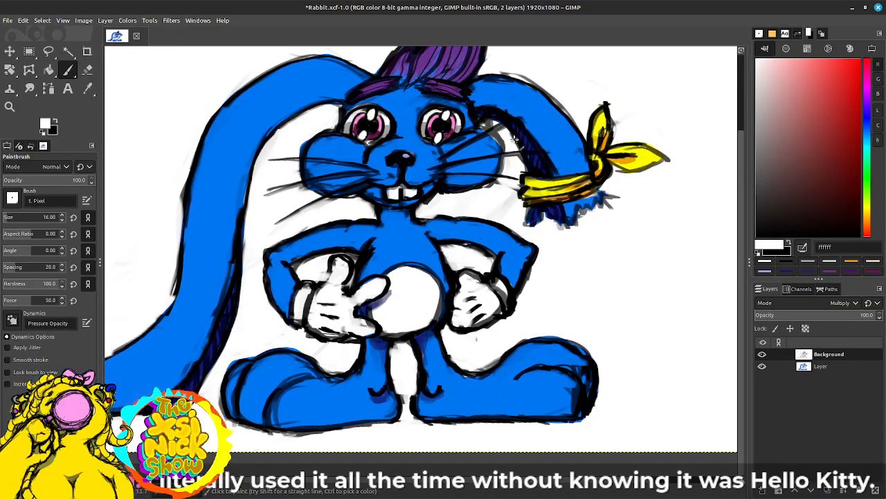
# Step: On the colour layer, fill the uncoloured outer edge of the cheek beside the bent ear with body blue 0077f3
pyautogui.click(828, 367)
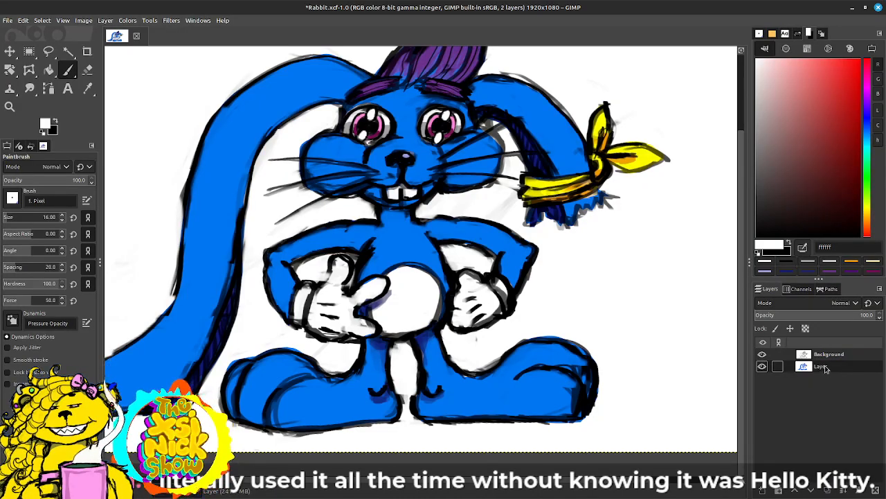
pyautogui.keyDown('ctrl'); pyautogui.click(539, 112); pyautogui.keyUp('ctrl')
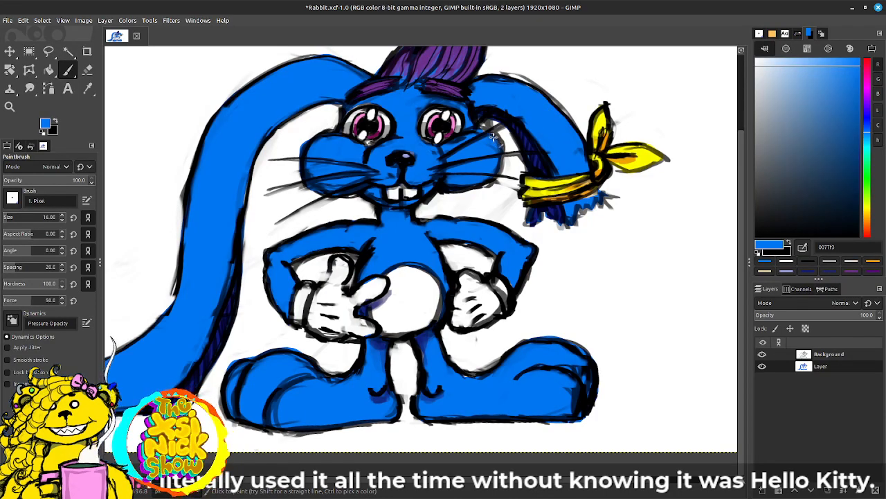
pyautogui.moveTo(489, 130); pyautogui.dragTo(497, 169)
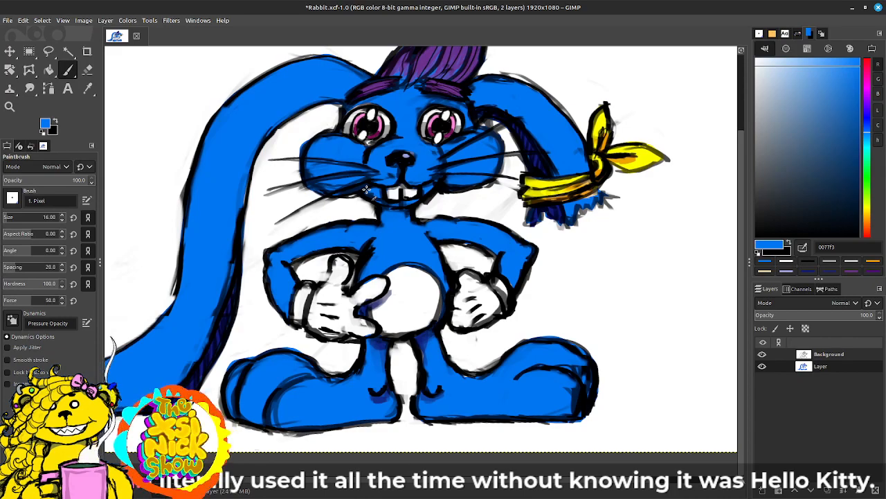
# Step: Paint a light grey b6b6b6 ground shadow beneath and between both feet, enlarging the brush to size 30
pyautogui.moveTo(582, 266); pyautogui.dragTo(654, 291)
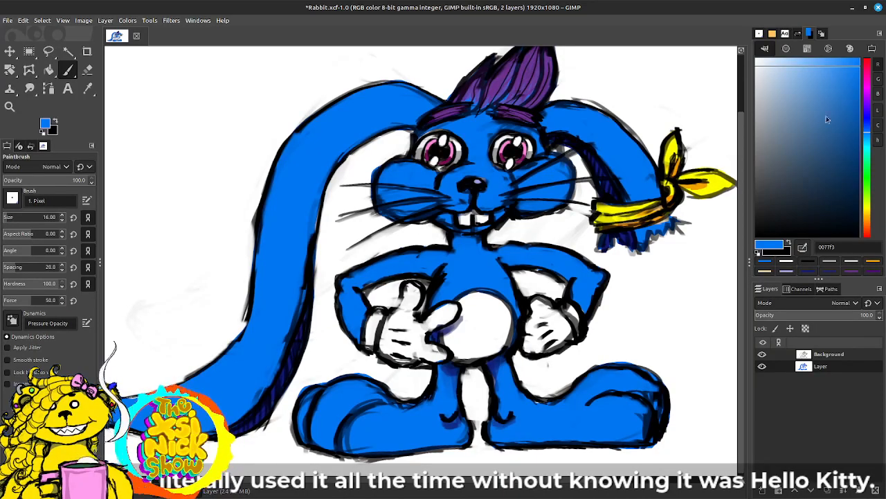
pyautogui.click(756, 63)
pyautogui.moveTo(612, 353); pyautogui.dragTo(576, 256)
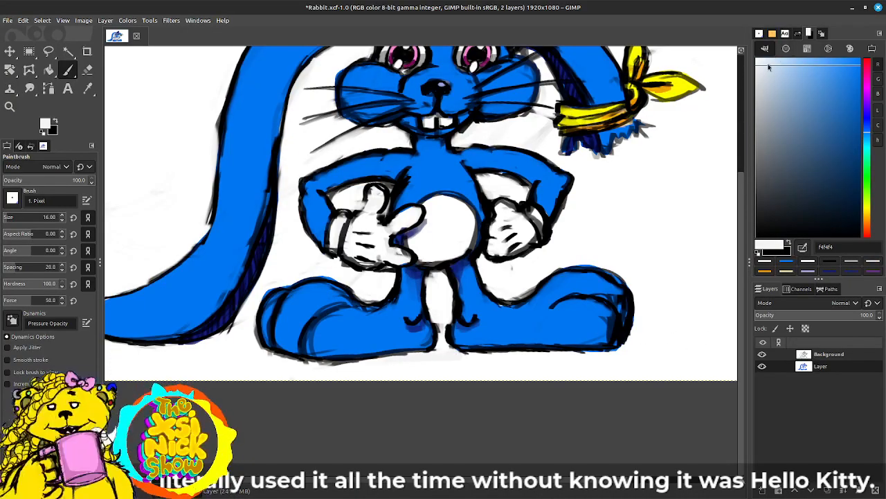
pyautogui.click(756, 108)
pyautogui.moveTo(422, 353)
pyautogui.mouseDown()
pyautogui.moveTo(449, 353)
pyautogui.moveTo(438, 351)
pyautogui.moveTo(446, 346)
pyautogui.moveTo(397, 364)
pyautogui.moveTo(448, 354)
pyautogui.mouseUp()
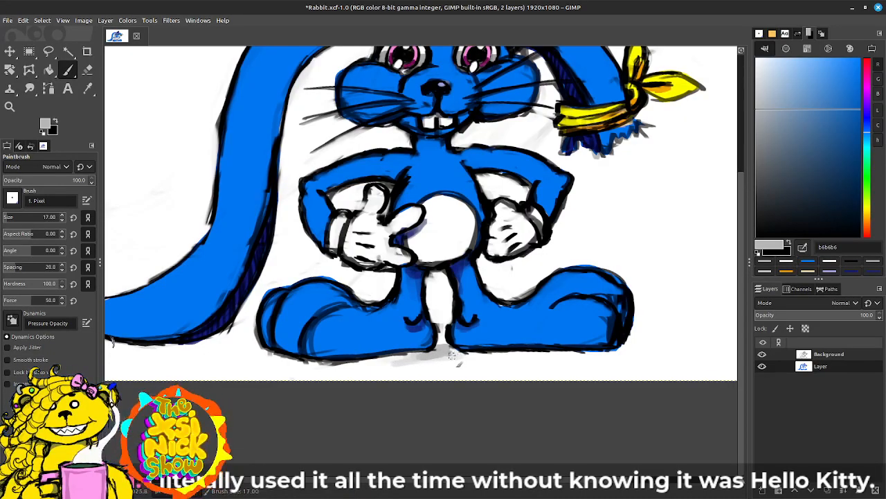
pyautogui.press(']')
pyautogui.press(']')
pyautogui.press(']')
pyautogui.press(']')
pyautogui.press(']')
pyautogui.press(']')
pyautogui.press(']')
pyautogui.press(']')
pyautogui.press(']')
pyautogui.press(']')
pyautogui.press(']')
pyautogui.press(']')
pyautogui.press(']')
pyautogui.press(']')
pyautogui.moveTo(449, 352)
pyautogui.mouseDown()
pyautogui.moveTo(381, 361)
pyautogui.moveTo(457, 355)
pyautogui.moveTo(322, 367)
pyautogui.moveTo(335, 369)
pyautogui.moveTo(277, 361)
pyautogui.moveTo(283, 353)
pyautogui.moveTo(252, 359)
pyautogui.moveTo(302, 361)
pyautogui.moveTo(251, 362)
pyautogui.moveTo(504, 356)
pyautogui.moveTo(359, 366)
pyautogui.moveTo(237, 360)
pyautogui.moveTo(498, 355)
pyautogui.moveTo(339, 367)
pyautogui.moveTo(449, 353)
pyautogui.moveTo(442, 345)
pyautogui.moveTo(490, 347)
pyautogui.moveTo(453, 359)
pyautogui.moveTo(511, 360)
pyautogui.moveTo(483, 354)
pyautogui.moveTo(652, 347)
pyautogui.moveTo(632, 341)
pyautogui.moveTo(675, 349)
pyautogui.mouseUp()
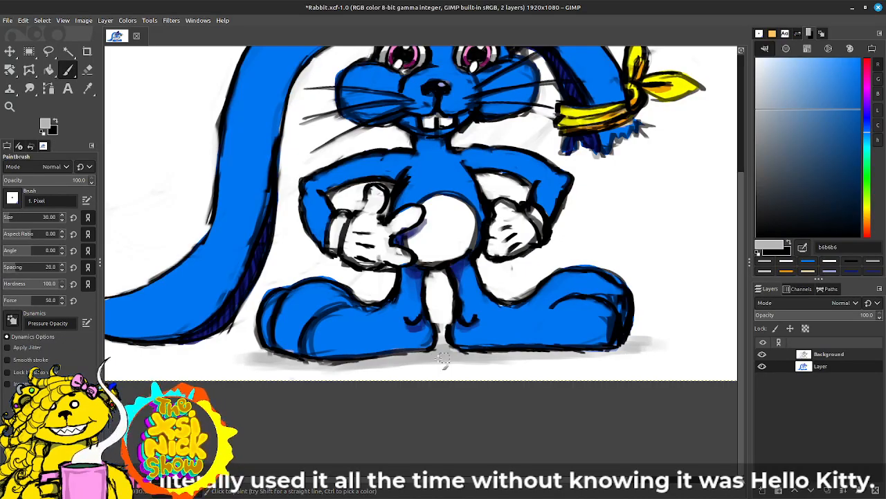
pyautogui.moveTo(417, 360)
pyautogui.mouseDown()
pyautogui.moveTo(558, 359)
pyautogui.moveTo(451, 359)
pyautogui.moveTo(447, 333)
pyautogui.mouseUp()
pyautogui.moveTo(283, 361)
pyautogui.mouseDown()
pyautogui.moveTo(248, 359)
pyautogui.moveTo(306, 357)
pyautogui.mouseUp()
# Step: Darken the ground shadow directly under the soles with grey 858585
pyautogui.moveTo(614, 307); pyautogui.dragTo(590, 322)
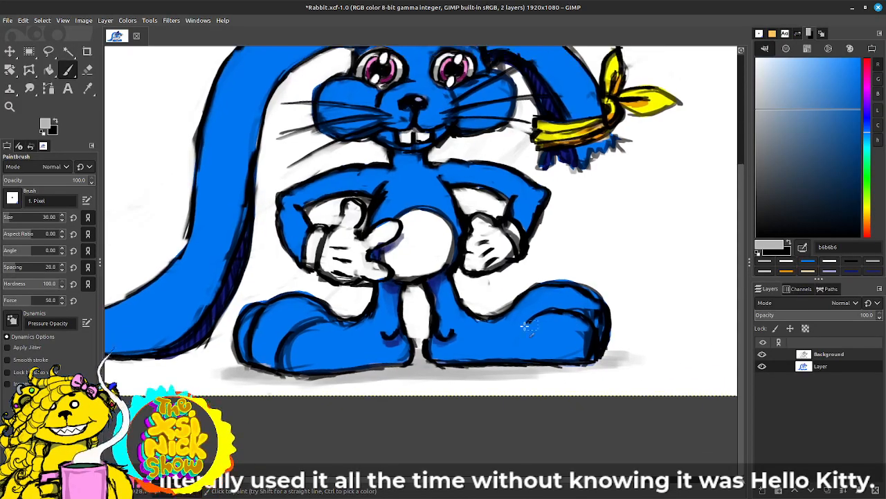
pyautogui.moveTo(795, 115); pyautogui.dragTo(754, 144)
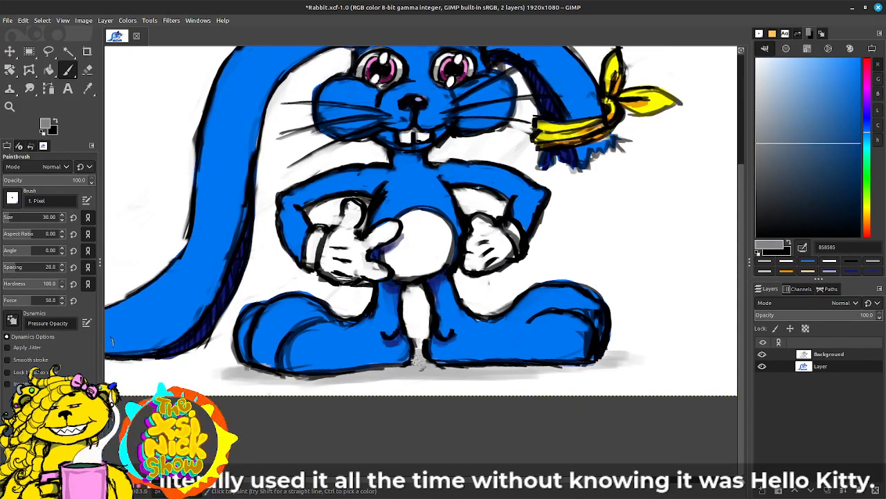
pyautogui.moveTo(418, 361)
pyautogui.mouseDown()
pyautogui.moveTo(468, 373)
pyautogui.moveTo(374, 373)
pyautogui.moveTo(392, 370)
pyautogui.mouseUp()
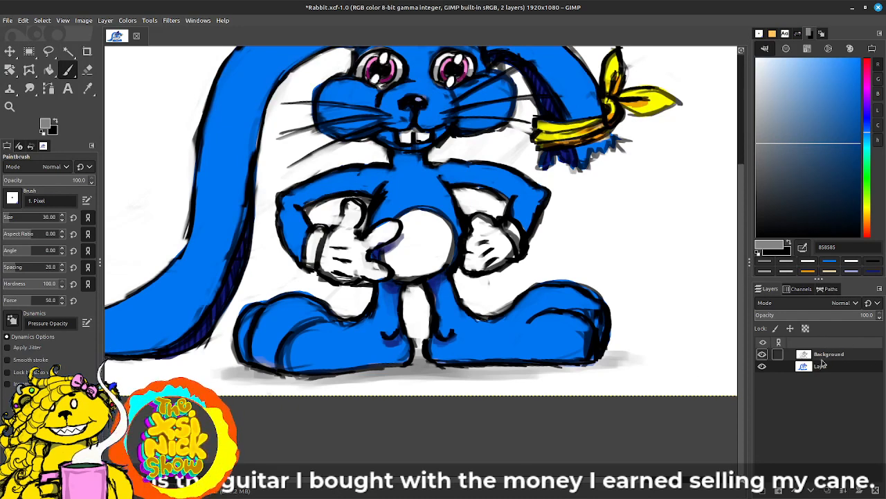
# Step: Touch up the lower edge of the foot nearest the long ear with body blue 0077f3
pyautogui.click(859, 131)
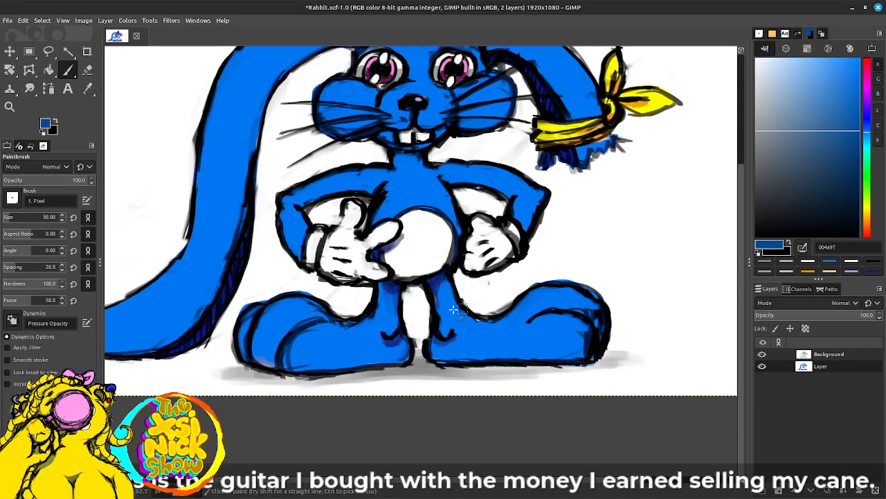
pyautogui.keyDown('ctrl'); pyautogui.click(368, 337); pyautogui.keyUp('ctrl')
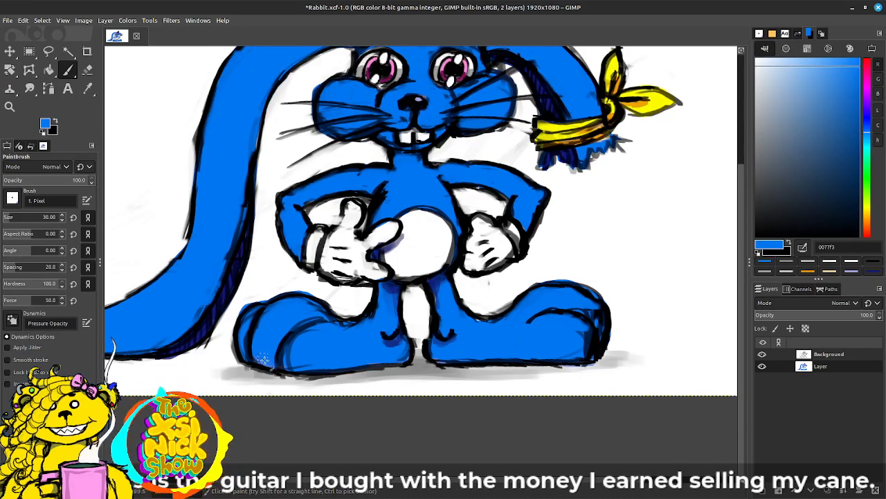
pyautogui.moveTo(400, 341); pyautogui.dragTo(308, 359)
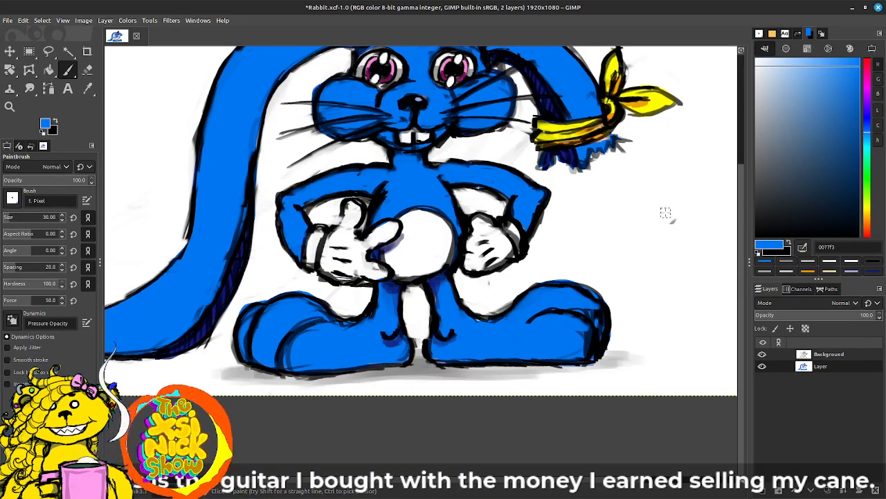
# Step: On the Background line-art layer, undo the stray strokes and paint out the loose sketch marks around the hair with white ffffff
pyautogui.click(824, 354)
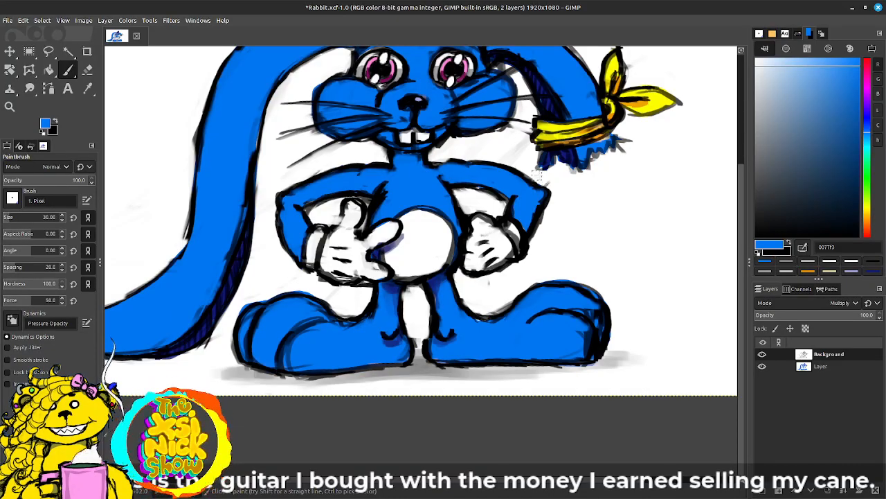
pyautogui.scroll(3, 507, 273)
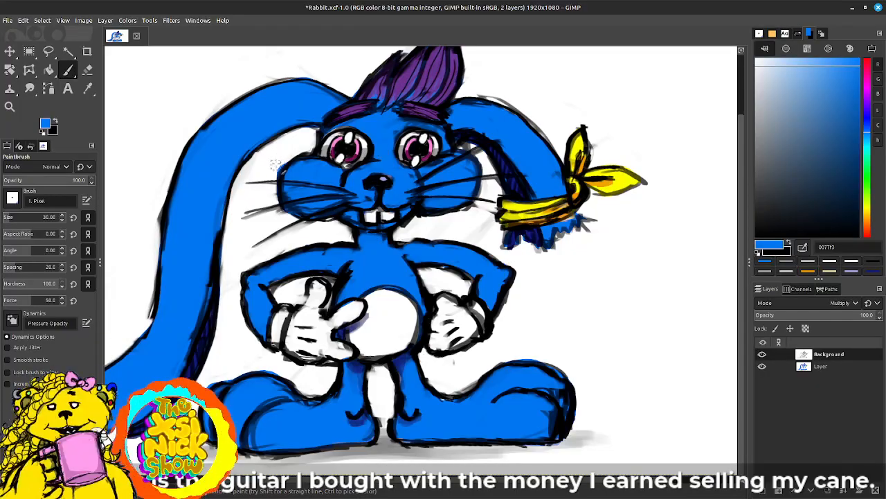
pyautogui.hotkey('ctrl', 'z')
pyautogui.moveTo(780, 78); pyautogui.dragTo(754, 57)
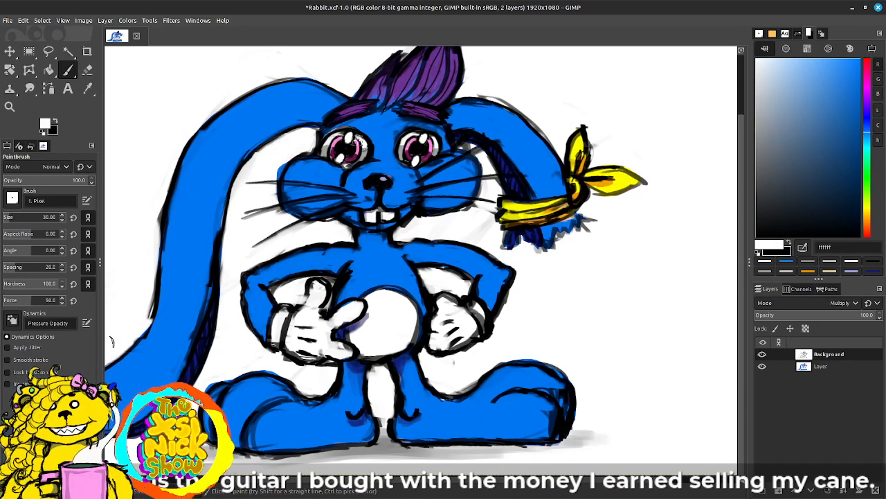
pyautogui.hotkey('ctrl', 'z')
pyautogui.click(826, 366)
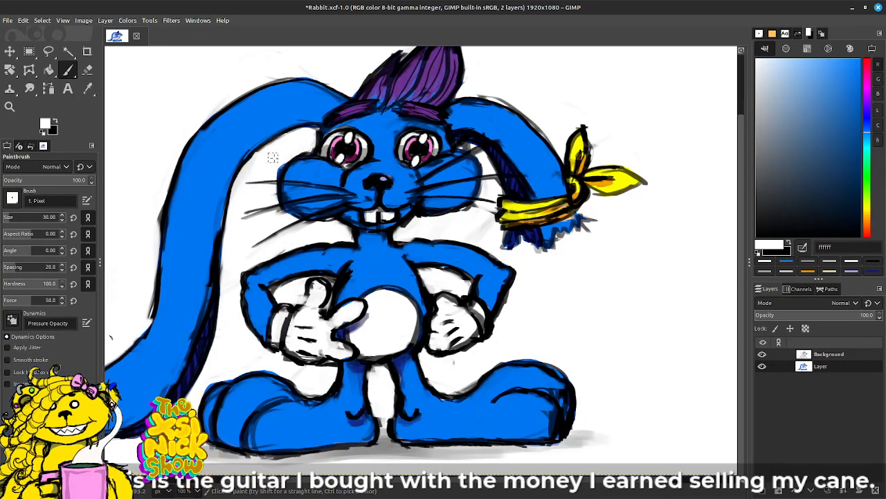
pyautogui.scroll(3, 637, 270)
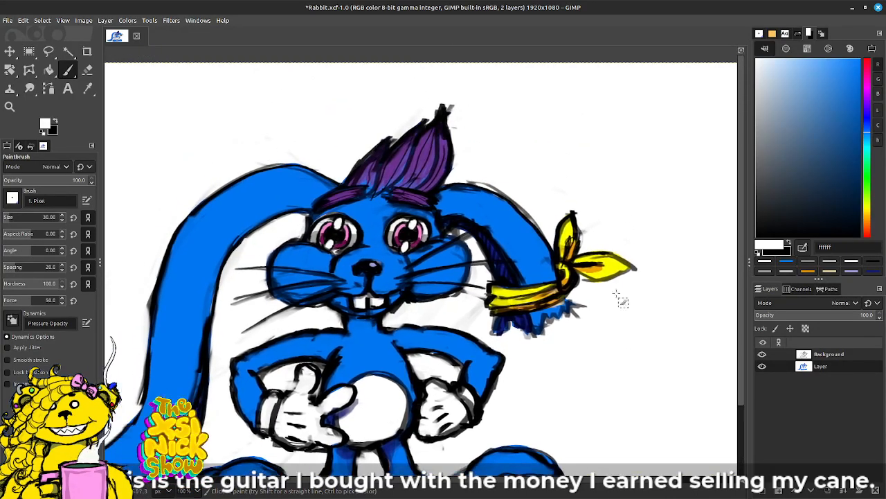
pyautogui.press('pageup')
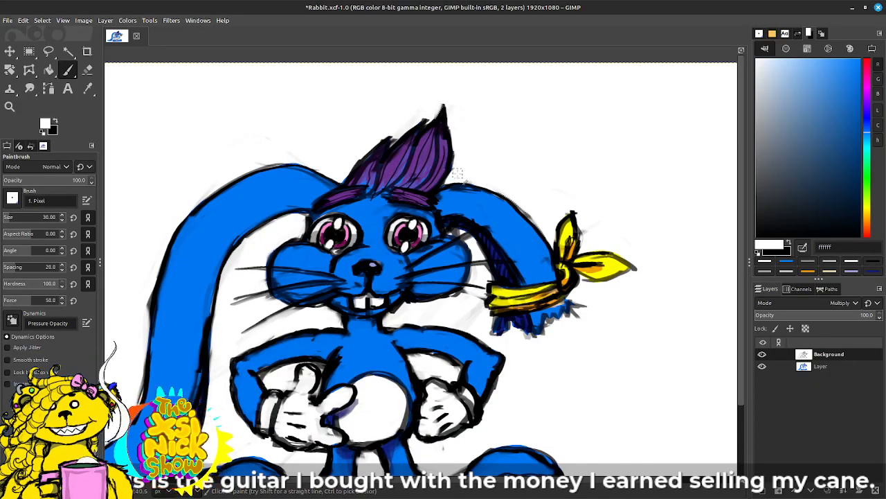
# Step: Paint white over the faint sketch marks between the cheek, the arm and the bandana-tied ear
pyautogui.moveTo(599, 238); pyautogui.dragTo(653, 134)
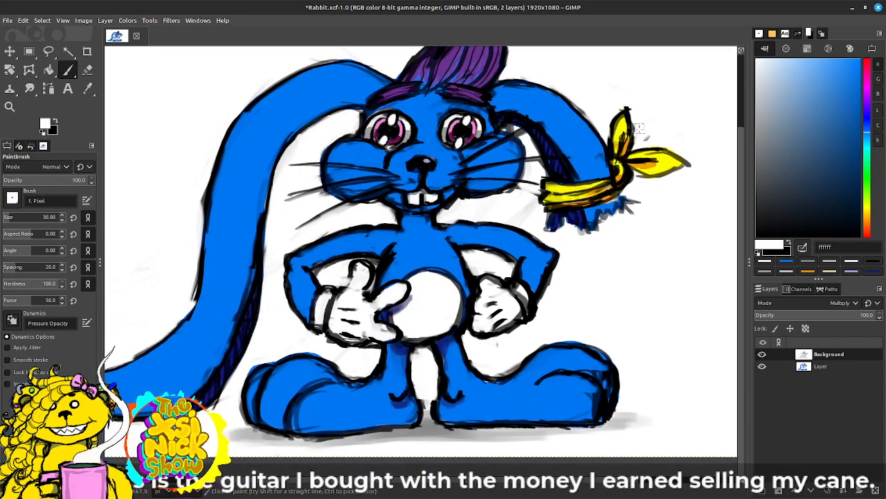
pyautogui.moveTo(580, 269); pyautogui.dragTo(637, 227)
pyautogui.hscroll(-4, 275, 363)
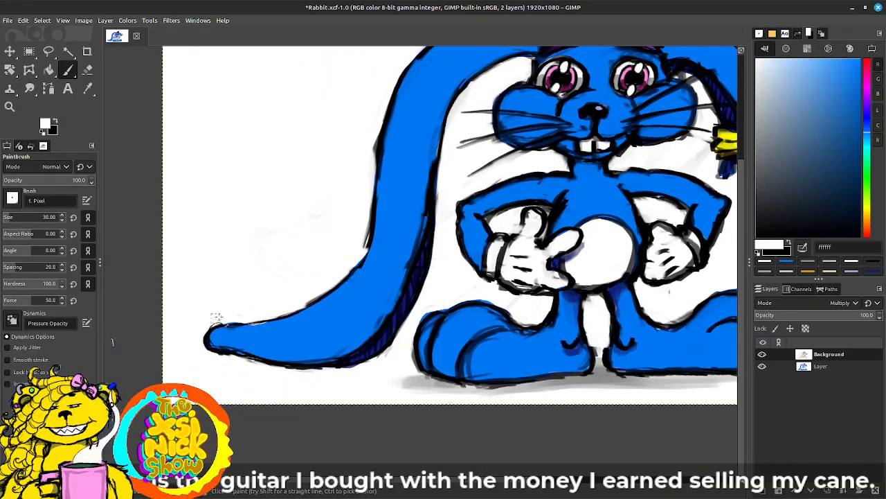
pyautogui.moveTo(720, 266)
pyautogui.mouseDown()
pyautogui.moveTo(554, 294)
pyautogui.moveTo(538, 286)
pyautogui.mouseUp()
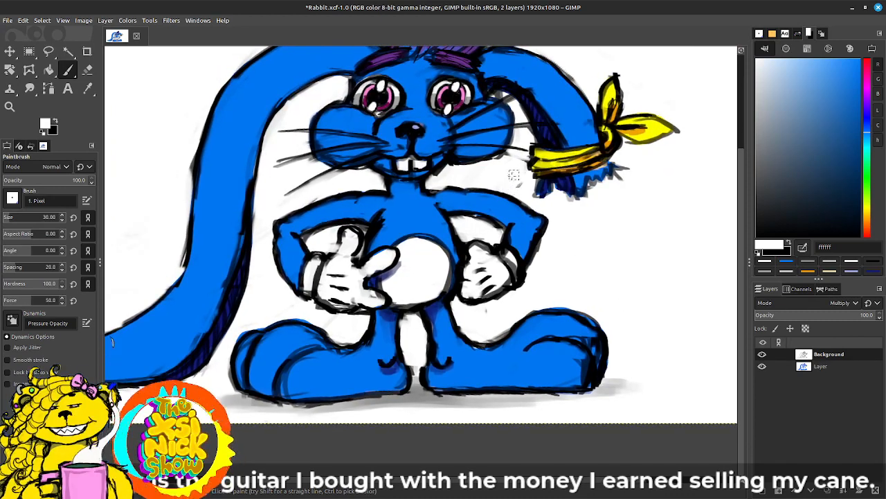
pyautogui.moveTo(514, 175); pyautogui.dragTo(524, 188)
pyautogui.moveTo(691, 277)
pyautogui.mouseDown()
pyautogui.moveTo(639, 256)
pyautogui.moveTo(651, 257)
pyautogui.moveTo(678, 331)
pyautogui.moveTo(666, 297)
pyautogui.mouseUp()
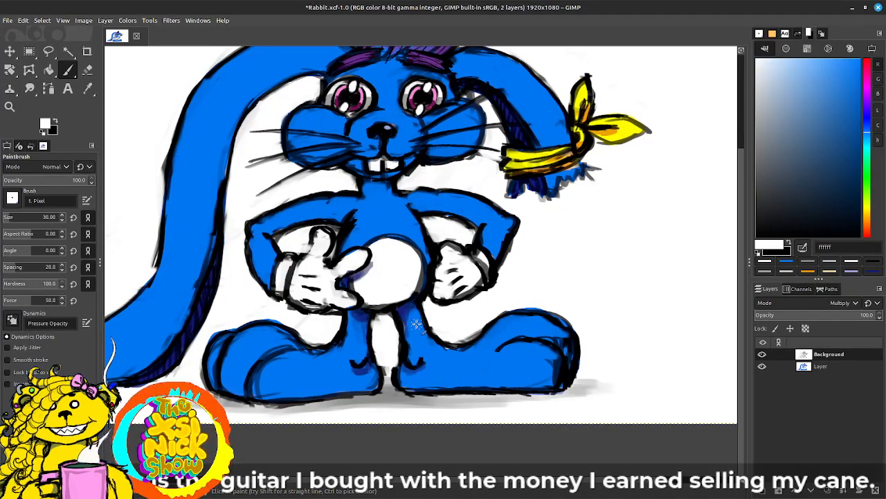
pyautogui.moveTo(538, 261); pyautogui.dragTo(554, 318)
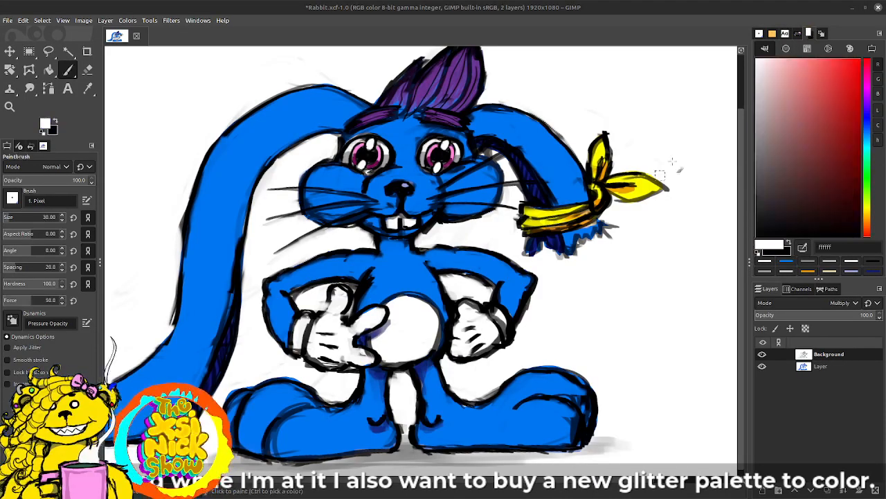
# Step: Select the colour layer named Layer and paint bright cyan 00d8ff over the tip of the long ear
pyautogui.moveTo(865, 148); pyautogui.dragTo(866, 143)
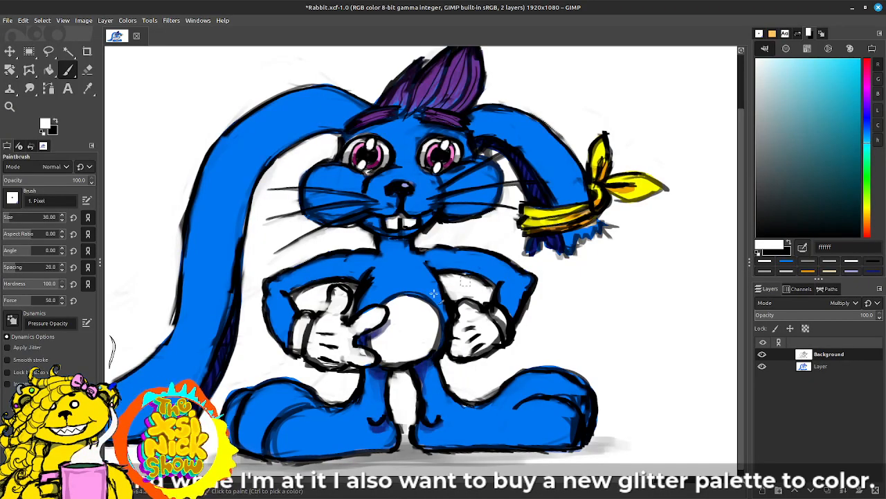
pyautogui.moveTo(255, 322); pyautogui.dragTo(352, 289)
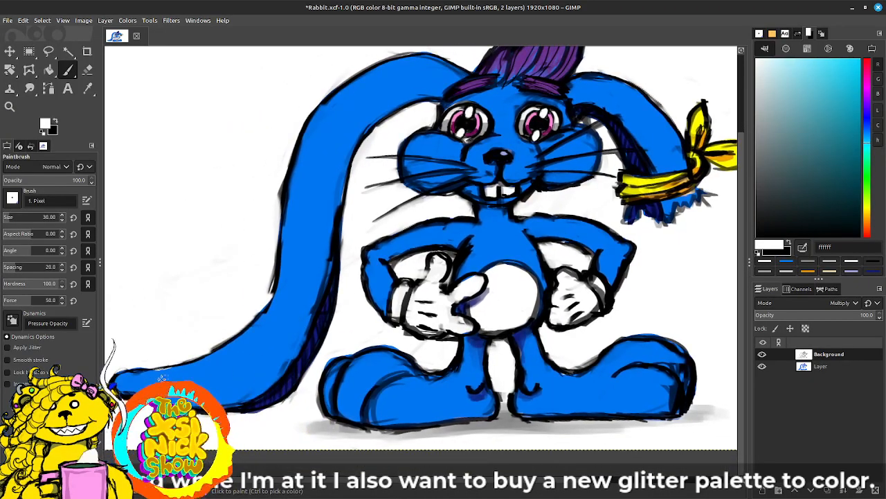
pyautogui.moveTo(144, 380); pyautogui.dragTo(135, 383)
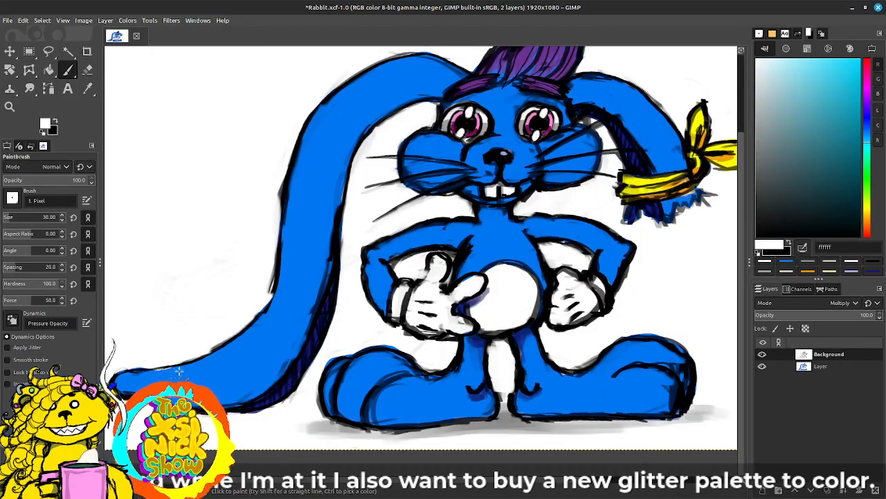
pyautogui.click(778, 366)
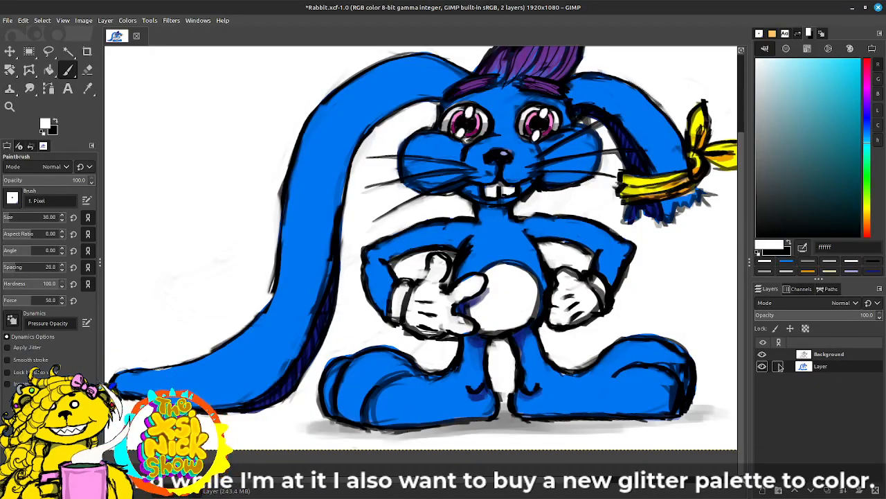
pyautogui.moveTo(129, 389); pyautogui.dragTo(174, 379)
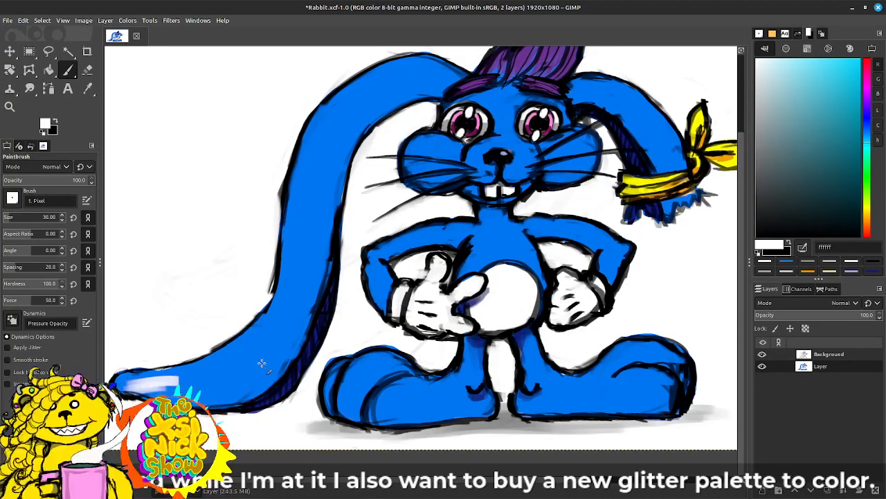
pyautogui.click(856, 68)
pyautogui.moveTo(855, 69); pyautogui.dragTo(860, 60)
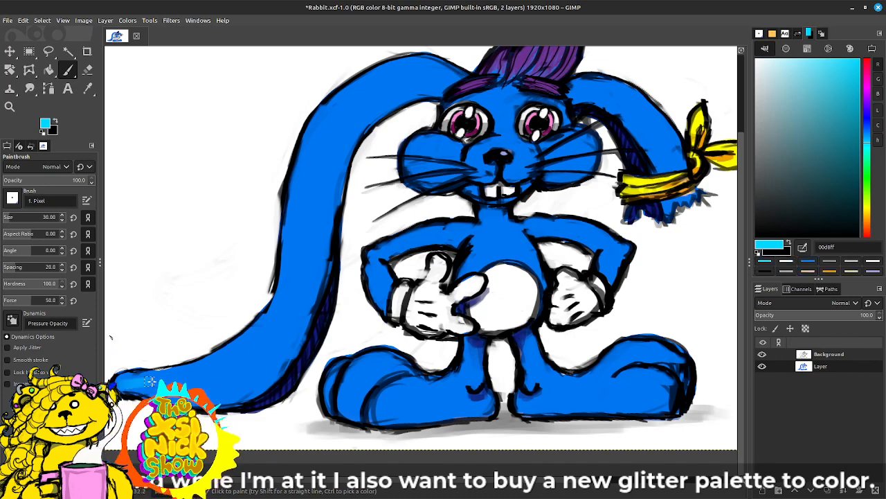
pyautogui.moveTo(130, 379)
pyautogui.mouseDown()
pyautogui.moveTo(154, 375)
pyautogui.moveTo(128, 394)
pyautogui.moveTo(138, 395)
pyautogui.moveTo(186, 378)
pyautogui.moveTo(152, 384)
pyautogui.mouseUp()
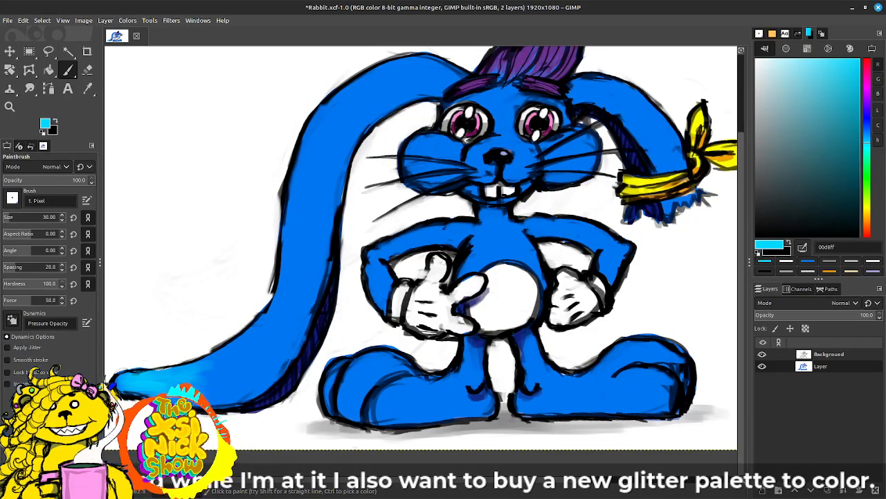
# Step: Tone down the cyan on the long ear's tip with the darker blues 0a6caa and 138db9
pyautogui.moveTo(859, 89)
pyautogui.mouseDown()
pyautogui.moveTo(855, 117)
pyautogui.moveTo(868, 128)
pyautogui.moveTo(869, 116)
pyautogui.moveTo(868, 139)
pyautogui.mouseUp()
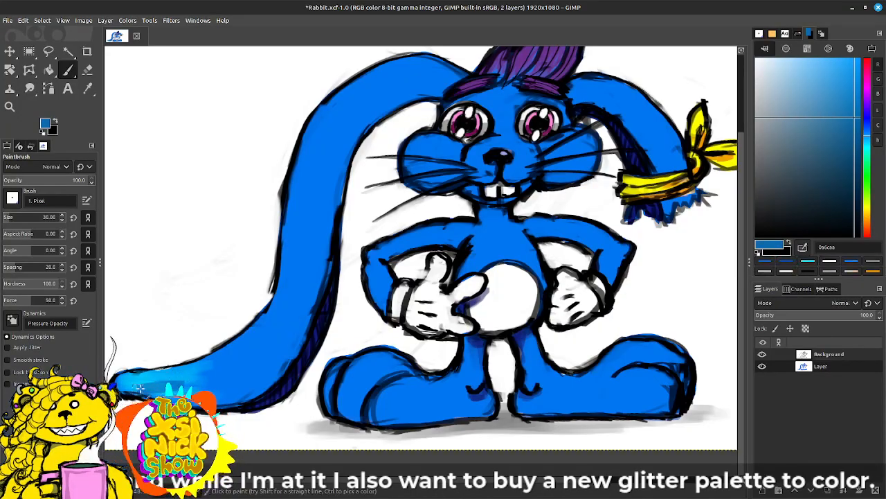
pyautogui.moveTo(122, 380); pyautogui.dragTo(197, 377)
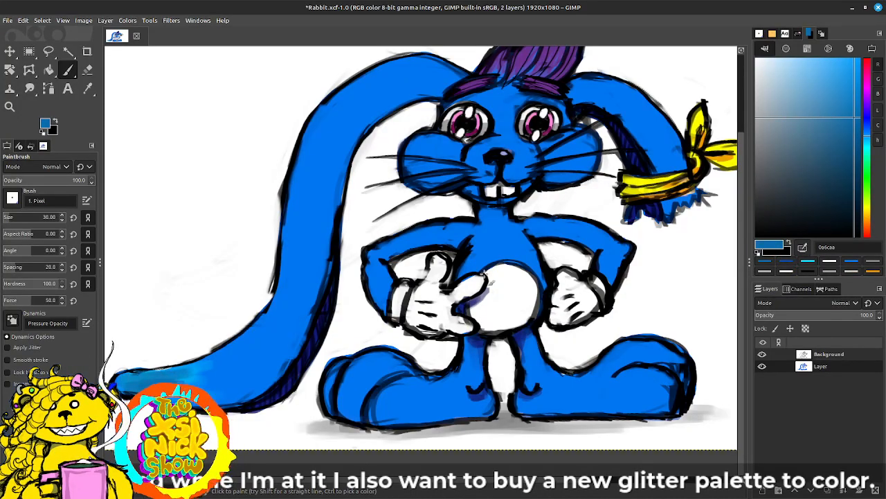
pyautogui.click(868, 140)
pyautogui.click(851, 108)
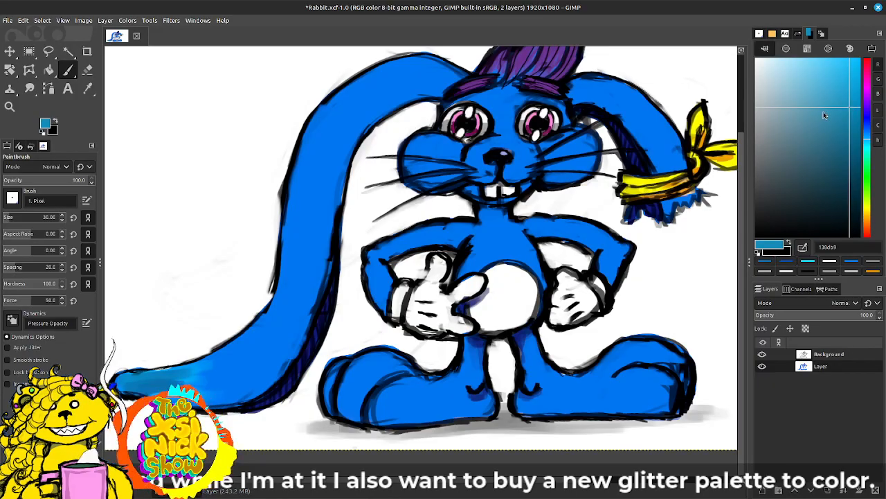
pyautogui.moveTo(127, 383); pyautogui.dragTo(146, 382)
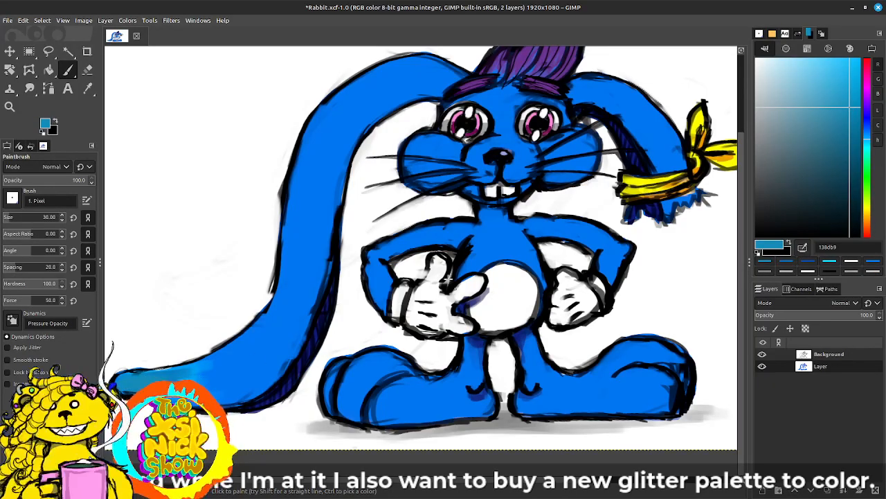
# Step: Blend light blue 34b5e3 from the long ear's tip up into its lower bend
pyautogui.click(837, 77)
pyautogui.moveTo(130, 381); pyautogui.dragTo(154, 379)
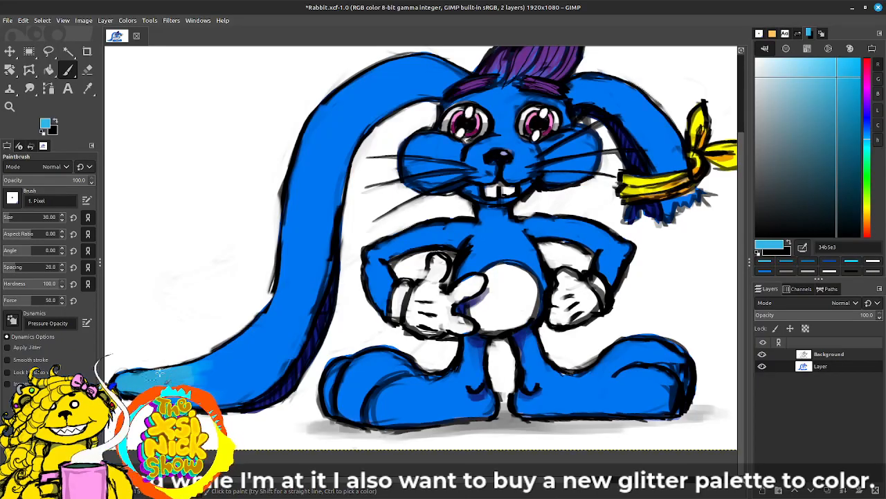
pyautogui.moveTo(197, 376)
pyautogui.mouseDown()
pyautogui.moveTo(182, 385)
pyautogui.moveTo(216, 386)
pyautogui.mouseUp()
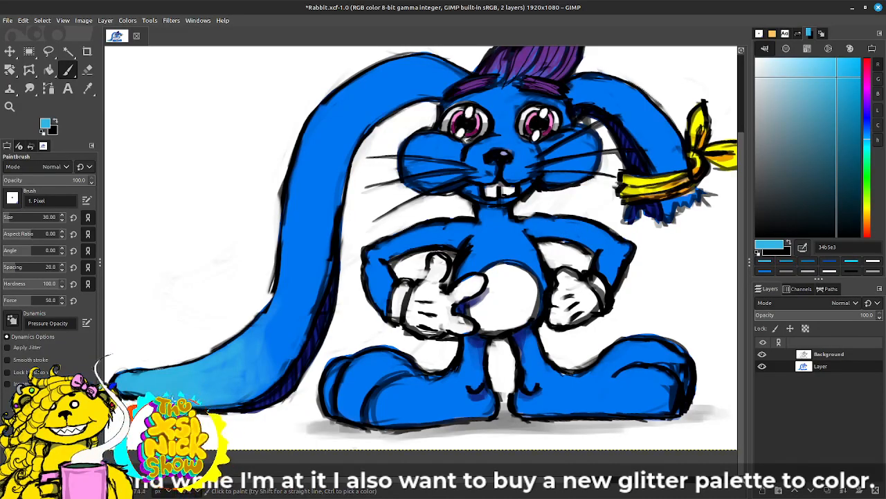
# Step: Shade the bandana-tied ear with light blue 34b5e3 just above the bandana and on its frayed end
pyautogui.moveTo(587, 274)
pyautogui.mouseDown()
pyautogui.moveTo(428, 318)
pyautogui.moveTo(390, 338)
pyautogui.mouseUp()
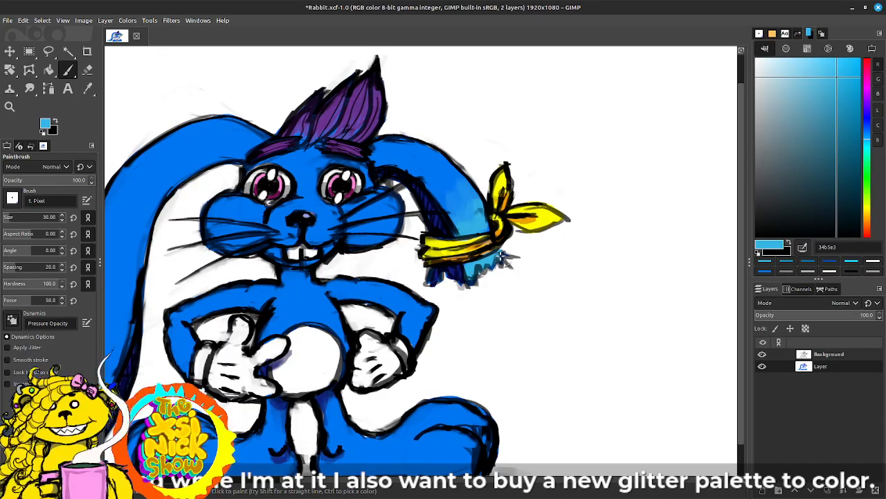
pyautogui.moveTo(492, 282)
pyautogui.mouseDown()
pyautogui.moveTo(604, 221)
pyautogui.moveTo(598, 224)
pyautogui.mouseUp()
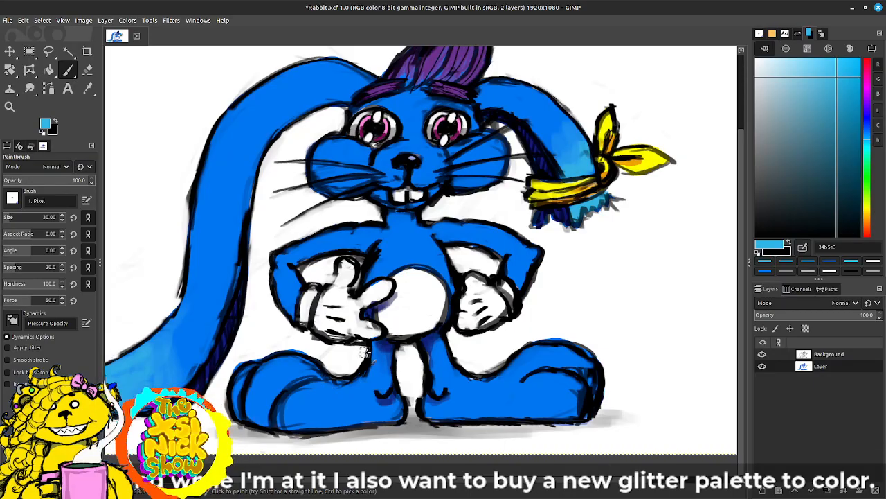
pyautogui.moveTo(338, 366); pyautogui.dragTo(396, 357)
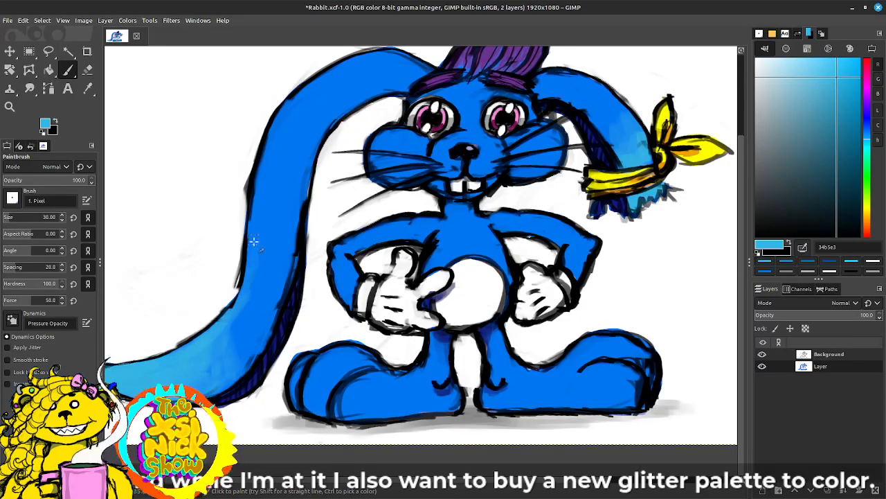
# Step: Paint light blue 34b5e3 gradients on the toes and along the lower edges of both feet
pyautogui.moveTo(438, 301); pyautogui.dragTo(417, 305)
pyautogui.moveTo(344, 383)
pyautogui.mouseDown()
pyautogui.moveTo(313, 413)
pyautogui.moveTo(342, 386)
pyautogui.moveTo(321, 414)
pyautogui.moveTo(337, 388)
pyautogui.moveTo(327, 406)
pyautogui.moveTo(336, 399)
pyautogui.moveTo(334, 417)
pyautogui.moveTo(349, 410)
pyautogui.moveTo(333, 404)
pyautogui.moveTo(355, 416)
pyautogui.moveTo(331, 410)
pyautogui.moveTo(329, 419)
pyautogui.moveTo(383, 418)
pyautogui.moveTo(372, 422)
pyautogui.moveTo(342, 383)
pyautogui.moveTo(314, 372)
pyautogui.moveTo(288, 400)
pyautogui.moveTo(292, 380)
pyautogui.moveTo(321, 385)
pyautogui.moveTo(302, 383)
pyautogui.moveTo(306, 403)
pyautogui.moveTo(295, 416)
pyautogui.moveTo(327, 378)
pyautogui.moveTo(372, 356)
pyautogui.moveTo(280, 378)
pyautogui.moveTo(270, 403)
pyautogui.moveTo(274, 395)
pyautogui.moveTo(277, 414)
pyautogui.moveTo(274, 392)
pyautogui.mouseUp()
pyautogui.moveTo(598, 316); pyautogui.dragTo(503, 284)
pyautogui.moveTo(504, 365)
pyautogui.mouseDown()
pyautogui.moveTo(514, 362)
pyautogui.moveTo(509, 367)
pyautogui.moveTo(504, 354)
pyautogui.moveTo(517, 378)
pyautogui.moveTo(508, 379)
pyautogui.mouseUp()
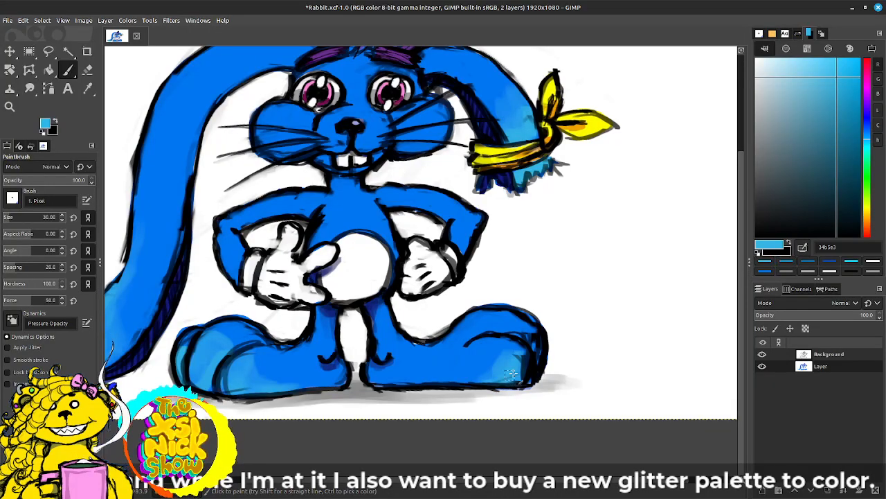
pyautogui.moveTo(497, 383)
pyautogui.mouseDown()
pyautogui.moveTo(519, 372)
pyautogui.moveTo(509, 377)
pyautogui.moveTo(520, 340)
pyautogui.moveTo(485, 375)
pyautogui.moveTo(495, 376)
pyautogui.moveTo(457, 385)
pyautogui.mouseUp()
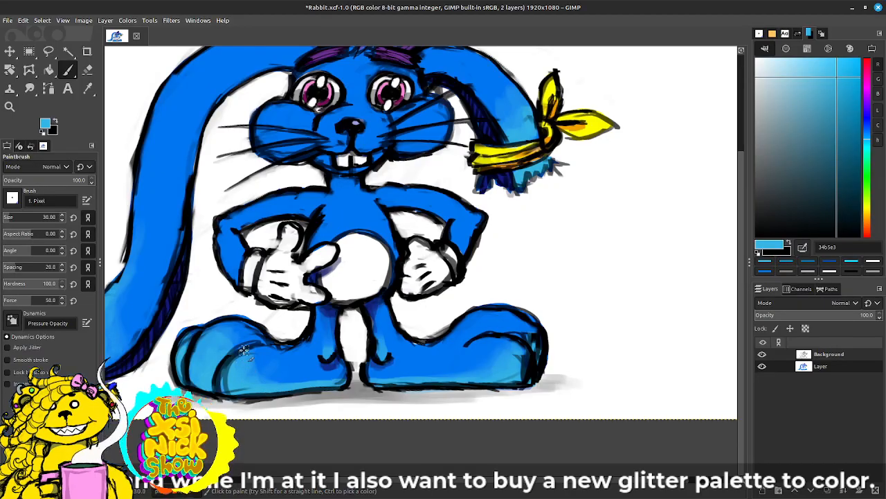
pyautogui.moveTo(266, 385); pyautogui.dragTo(451, 377)
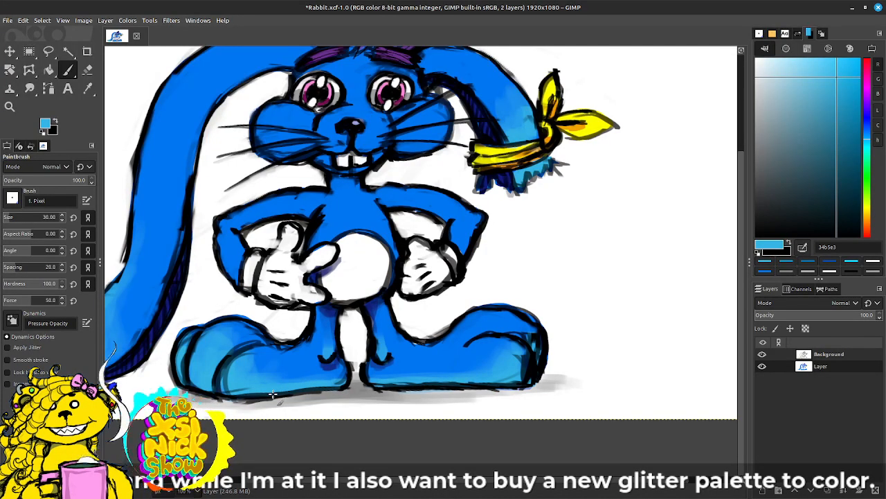
# Step: Lighten the rabbit's muzzle around the nose with light blue 34b5e3
pyautogui.scroll(4, 390, 372)
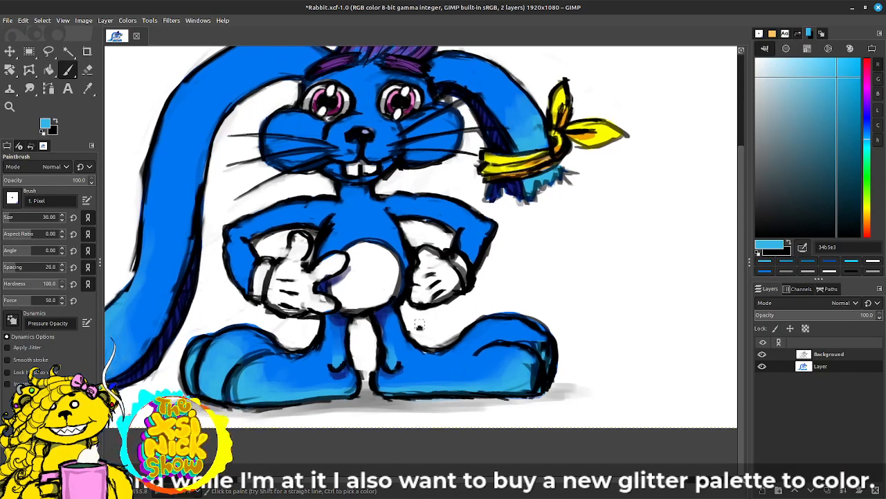
pyautogui.scroll(2, 391, 372)
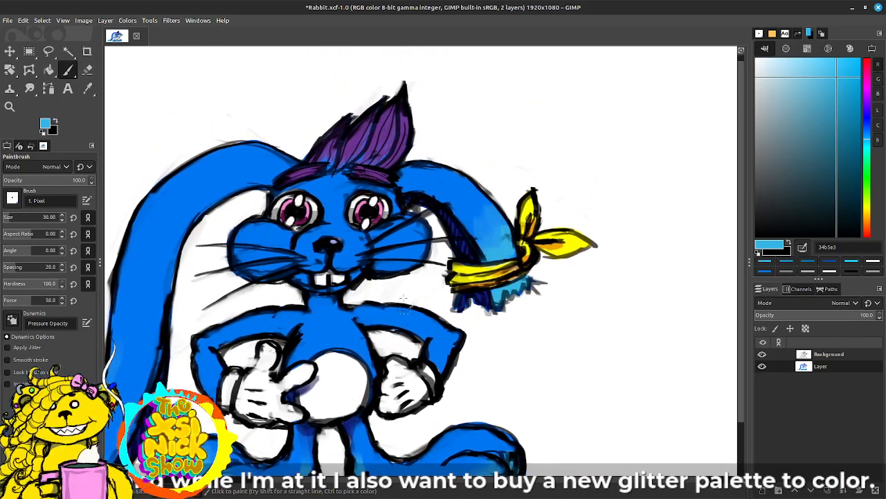
pyautogui.moveTo(333, 244); pyautogui.dragTo(436, 196)
pyautogui.moveTo(501, 256); pyautogui.dragTo(452, 303)
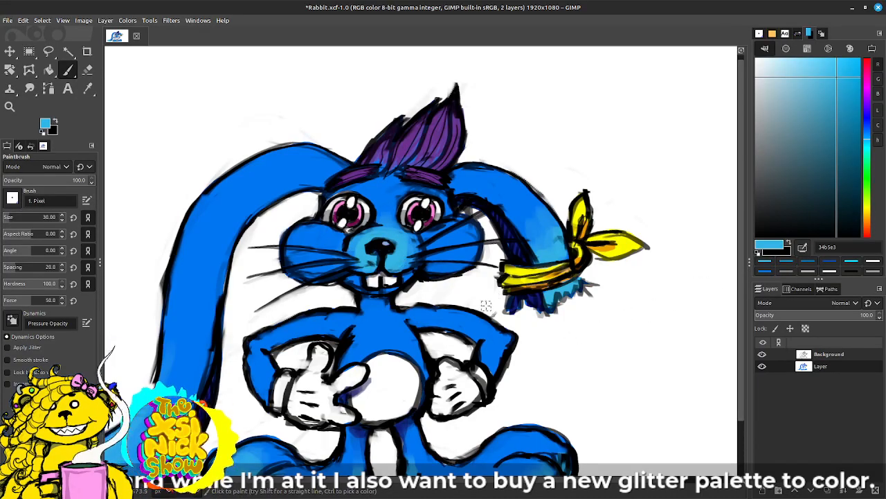
# Step: Shade the lower edge of the white belly with soft grey 7c8487
pyautogui.scroll(-1, 481, 314)
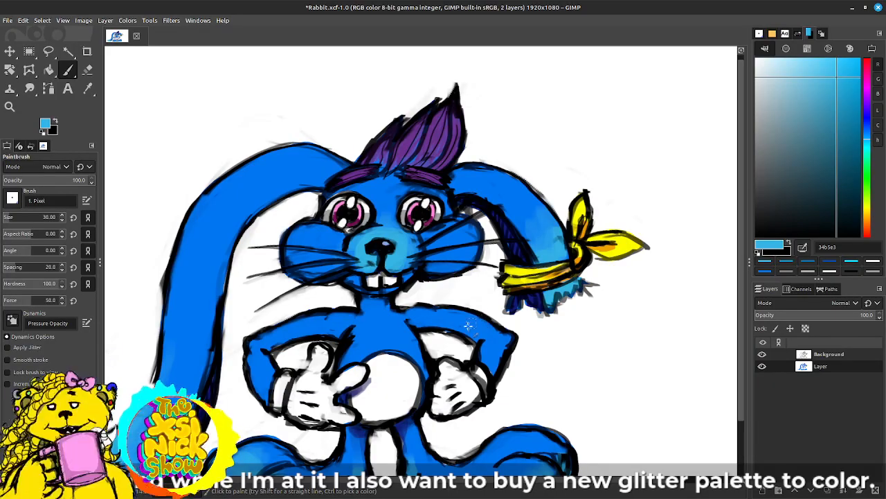
pyautogui.scroll(2, 468, 303)
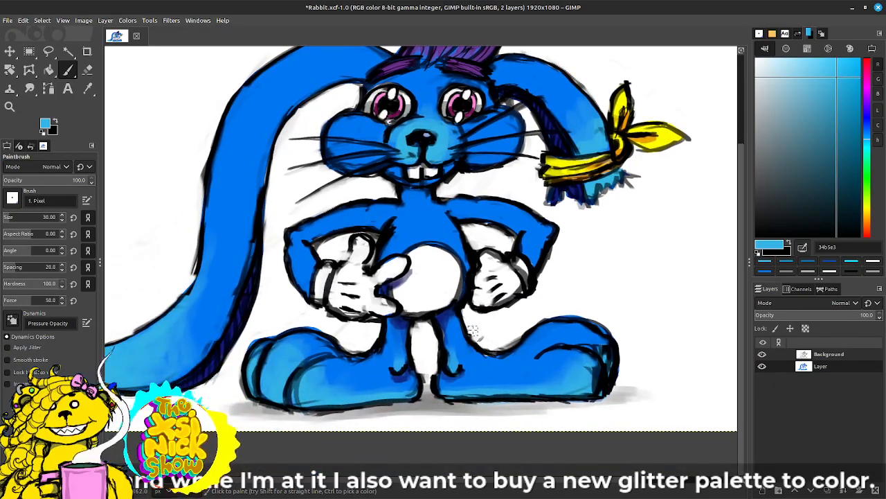
pyautogui.moveTo(807, 83); pyautogui.dragTo(765, 142)
pyautogui.moveTo(416, 305)
pyautogui.mouseDown()
pyautogui.moveTo(410, 314)
pyautogui.moveTo(446, 296)
pyautogui.moveTo(399, 301)
pyautogui.moveTo(459, 286)
pyautogui.moveTo(446, 288)
pyautogui.mouseUp()
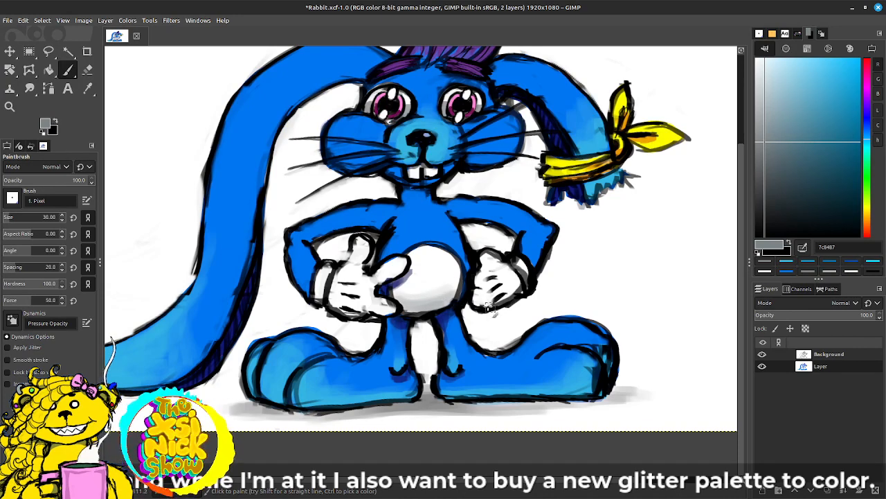
# Step: Add grey 7c8487 shading to the cuffs, palms and fingers of both white gloves
pyautogui.moveTo(489, 308)
pyautogui.mouseDown()
pyautogui.moveTo(518, 291)
pyautogui.moveTo(524, 274)
pyautogui.mouseUp()
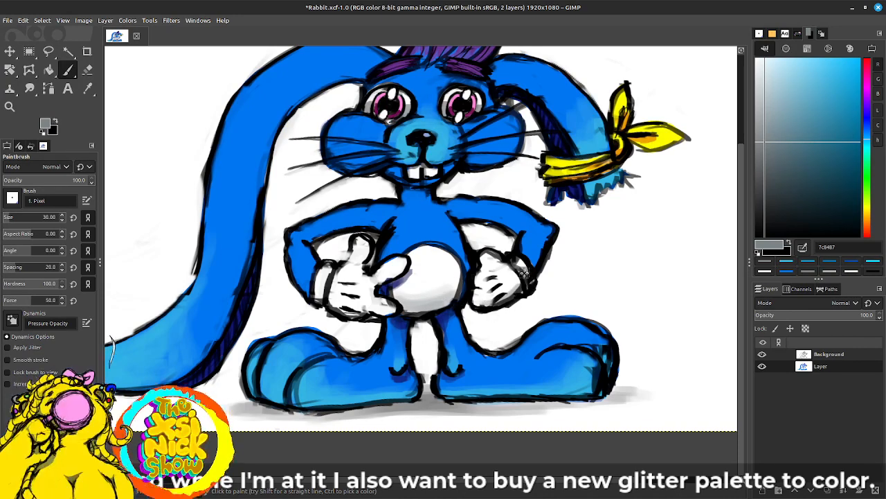
pyautogui.moveTo(319, 299)
pyautogui.mouseDown()
pyautogui.moveTo(365, 320)
pyautogui.moveTo(329, 300)
pyautogui.moveTo(381, 314)
pyautogui.moveTo(364, 311)
pyautogui.moveTo(386, 285)
pyautogui.moveTo(374, 282)
pyautogui.moveTo(403, 266)
pyautogui.moveTo(359, 295)
pyautogui.moveTo(362, 261)
pyautogui.moveTo(365, 281)
pyautogui.moveTo(360, 261)
pyautogui.moveTo(360, 270)
pyautogui.moveTo(433, 284)
pyautogui.moveTo(383, 311)
pyautogui.moveTo(348, 308)
pyautogui.moveTo(361, 314)
pyautogui.moveTo(335, 298)
pyautogui.moveTo(371, 301)
pyautogui.moveTo(328, 291)
pyautogui.moveTo(320, 300)
pyautogui.moveTo(358, 295)
pyautogui.mouseUp()
pyautogui.moveTo(499, 282)
pyautogui.mouseDown()
pyautogui.moveTo(504, 292)
pyautogui.moveTo(490, 277)
pyautogui.mouseUp()
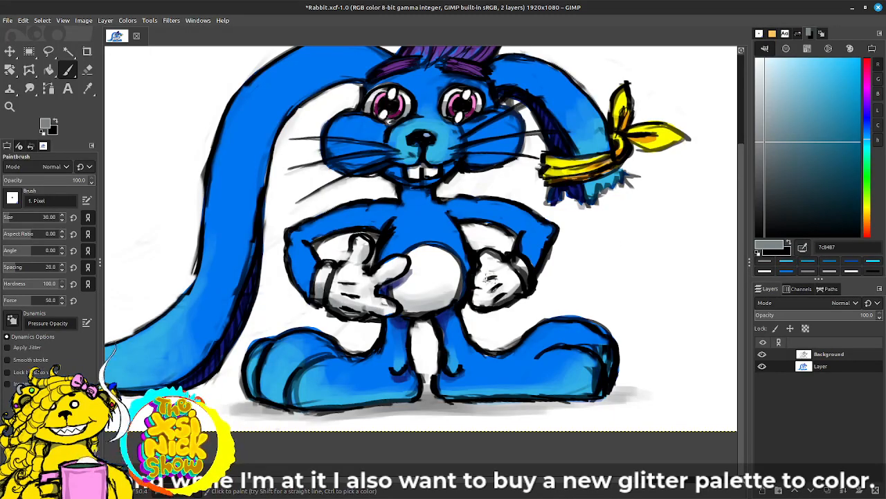
# Step: Paint pink ff77da highlights into the purple hair tuft and both eyebrows
pyautogui.scroll(2, 525, 302)
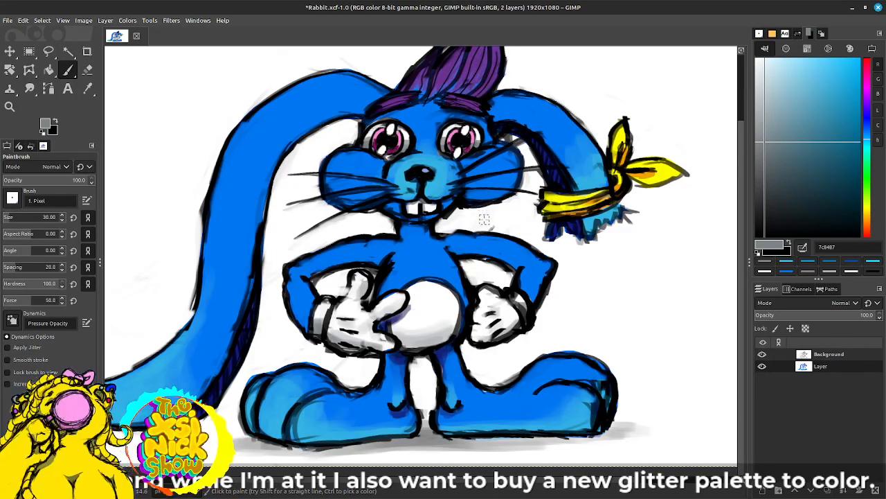
pyautogui.click(813, 98)
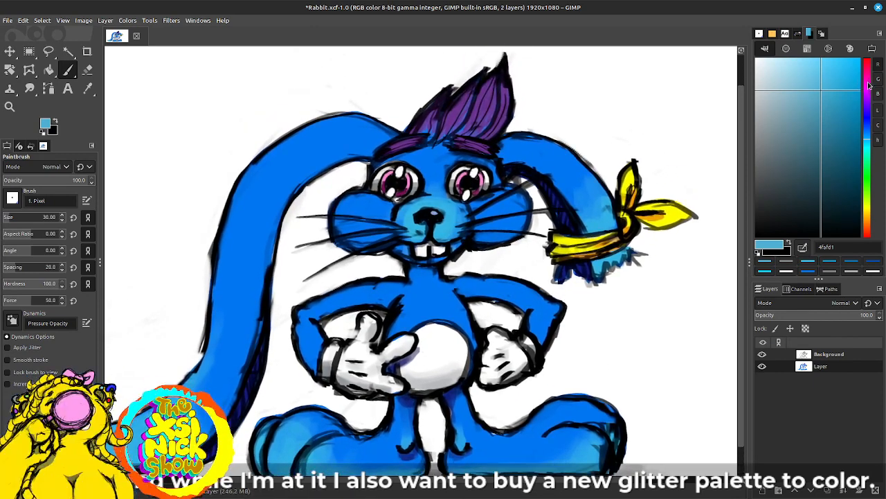
pyautogui.click(868, 84)
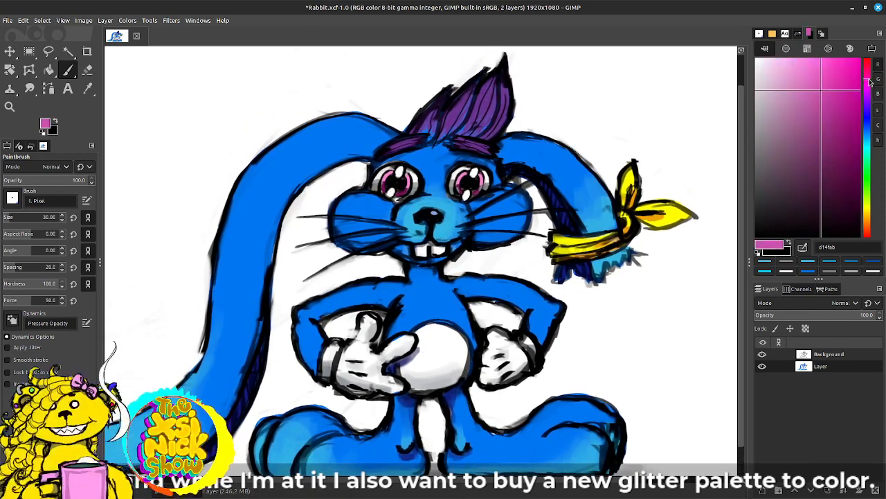
pyautogui.moveTo(821, 59); pyautogui.dragTo(811, 60)
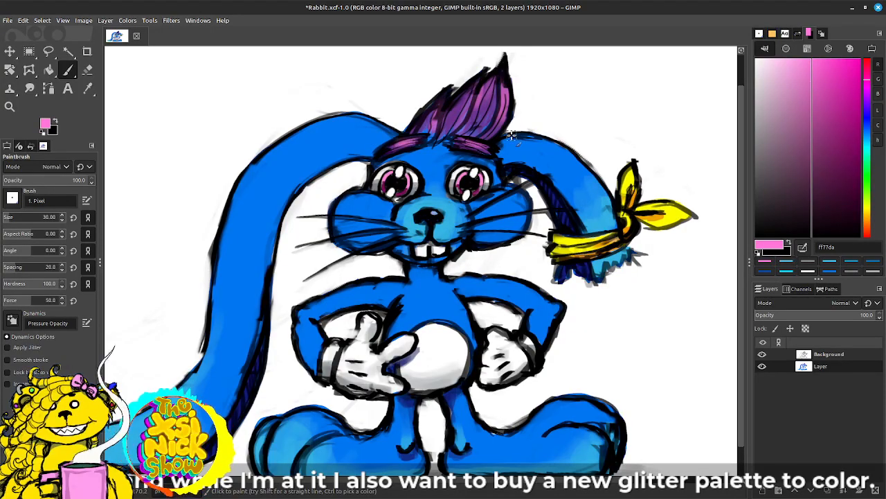
# Step: Add lighter pink ff8bdf highlights to the irises of both eyes
pyautogui.moveTo(627, 248); pyautogui.dragTo(654, 242)
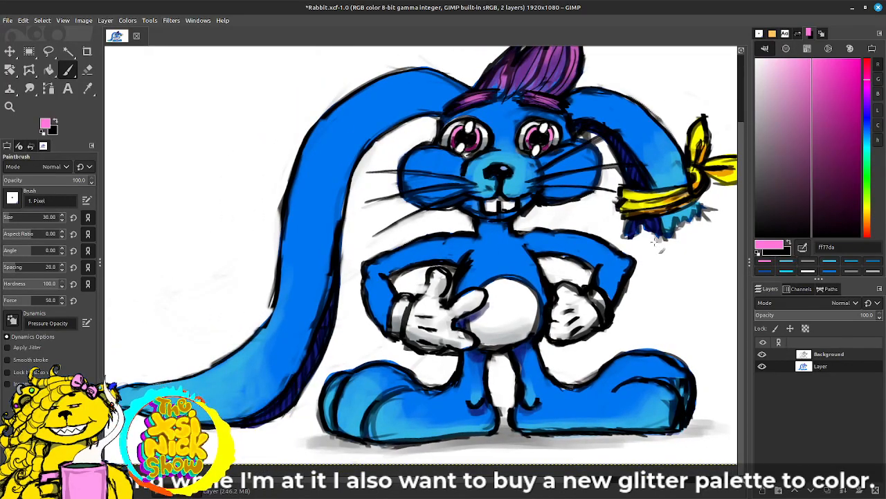
pyautogui.moveTo(636, 286); pyautogui.dragTo(594, 324)
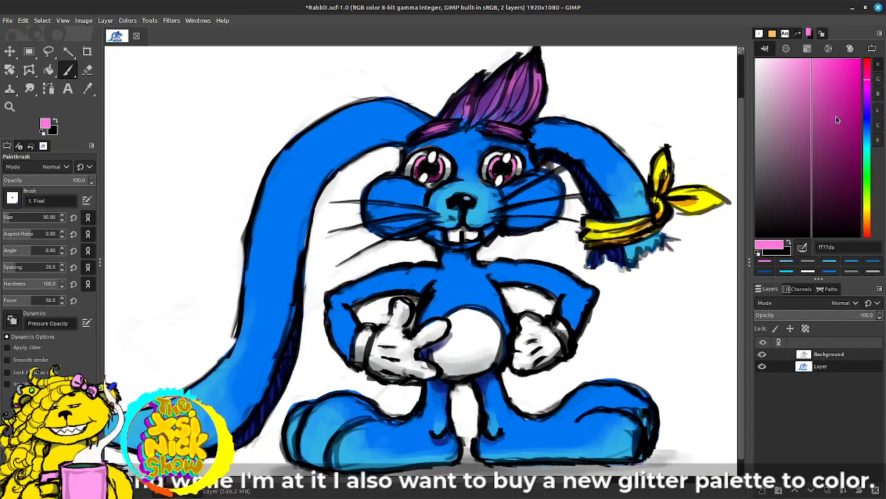
pyautogui.moveTo(811, 88); pyautogui.dragTo(803, 57)
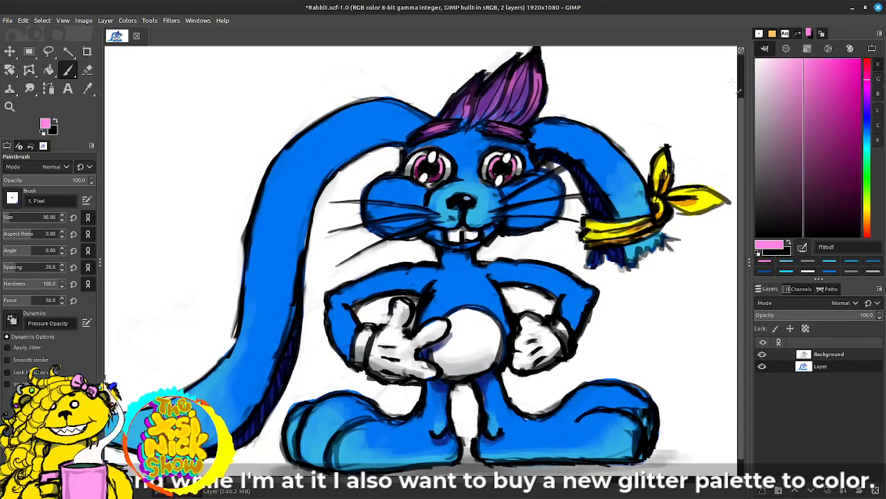
pyautogui.click(419, 166)
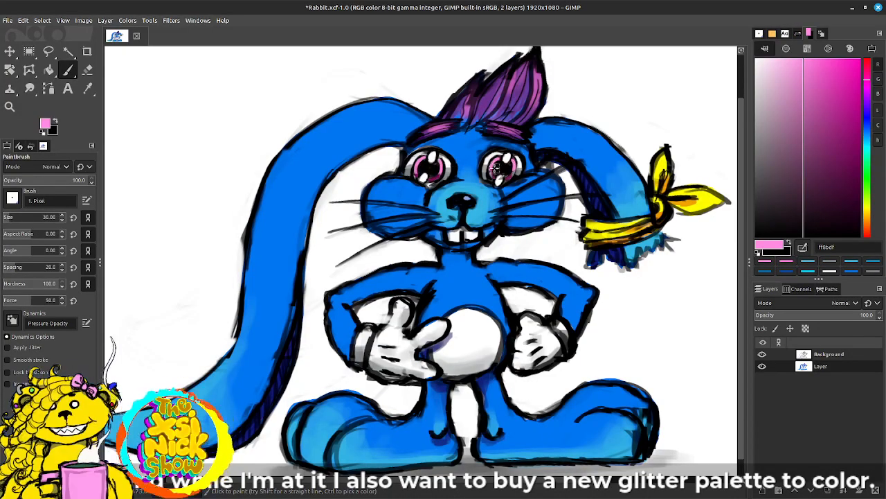
# Step: Shade the forehead between the eyebrows and eyes with dark blue 131d65
pyautogui.moveTo(636, 303)
pyautogui.mouseDown()
pyautogui.moveTo(674, 274)
pyautogui.moveTo(682, 313)
pyautogui.moveTo(671, 317)
pyautogui.moveTo(673, 301)
pyautogui.mouseUp()
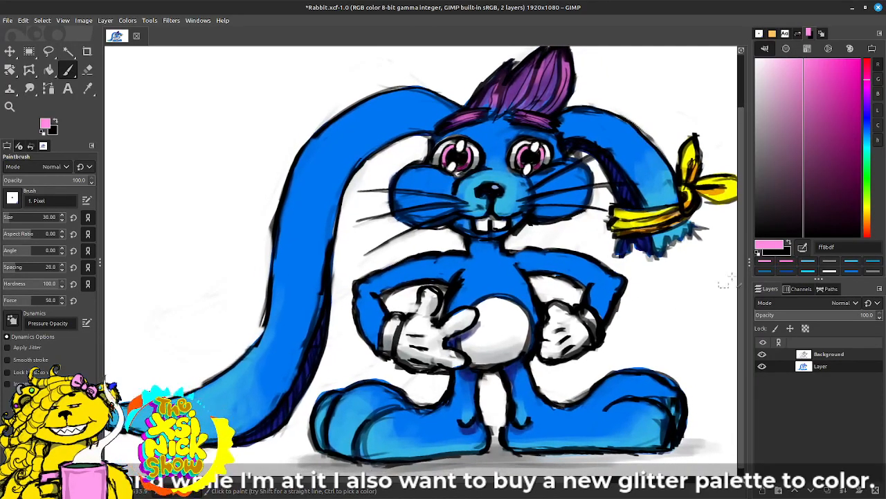
pyautogui.click(866, 115)
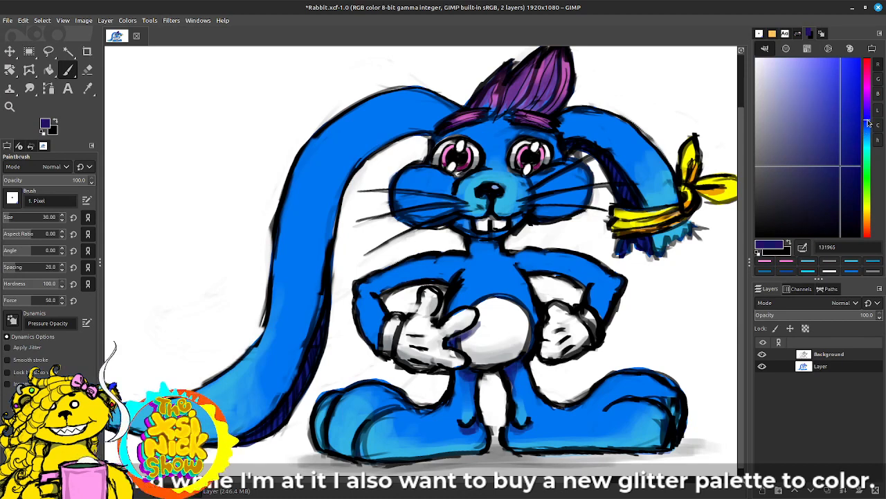
pyautogui.click(868, 123)
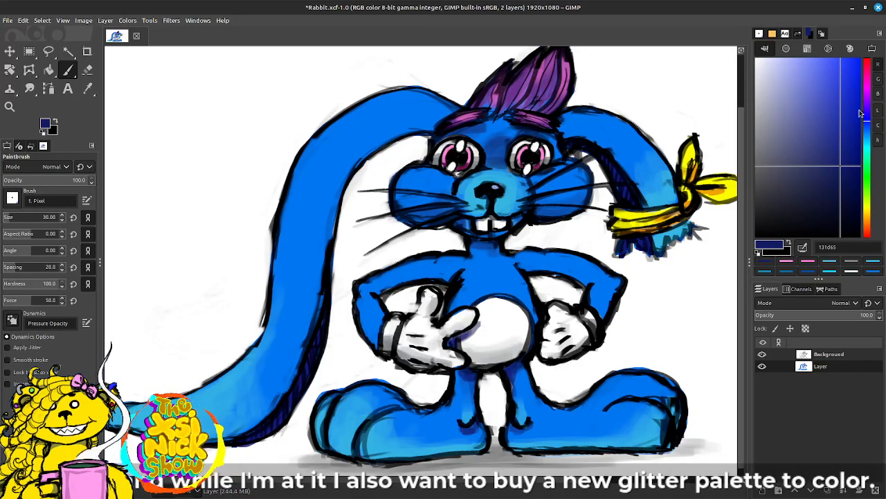
pyautogui.keyDown('ctrl'); pyautogui.click(502, 127); pyautogui.keyUp('ctrl')
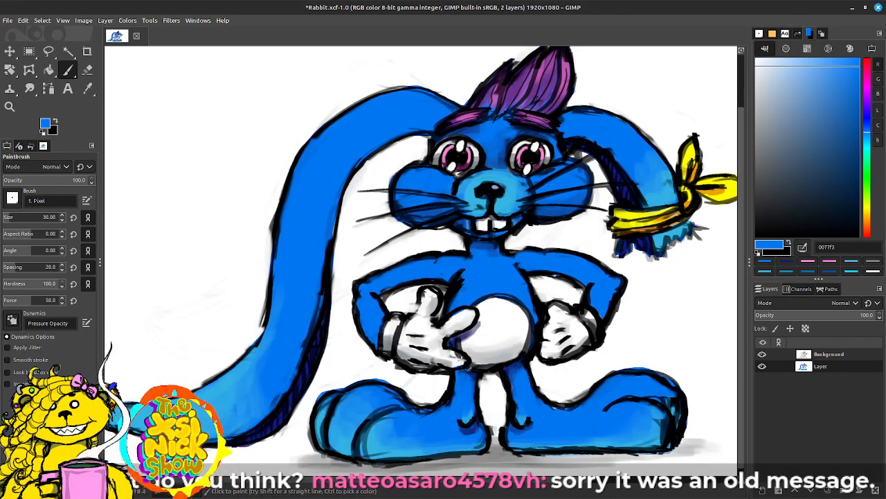
# Step: Blend blue 0077f3 into the base of the purple hair tuft
pyautogui.moveTo(419, 360); pyautogui.dragTo(432, 355)
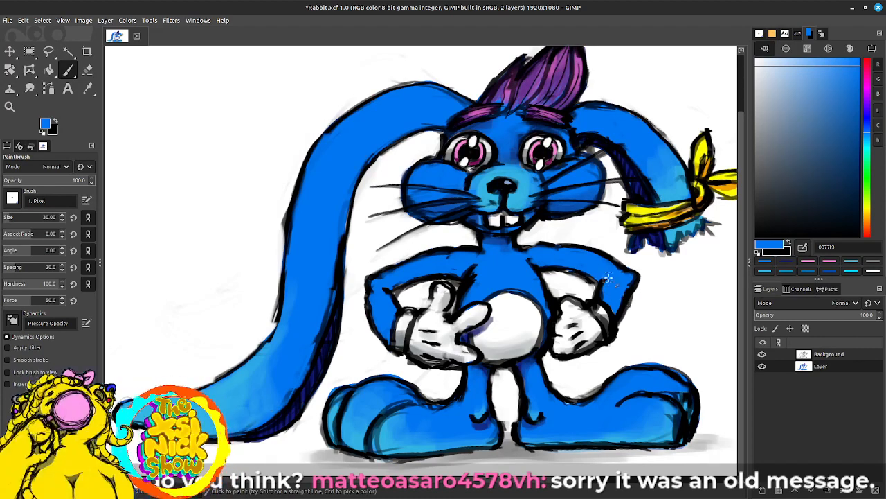
pyautogui.moveTo(606, 293); pyautogui.dragTo(587, 312)
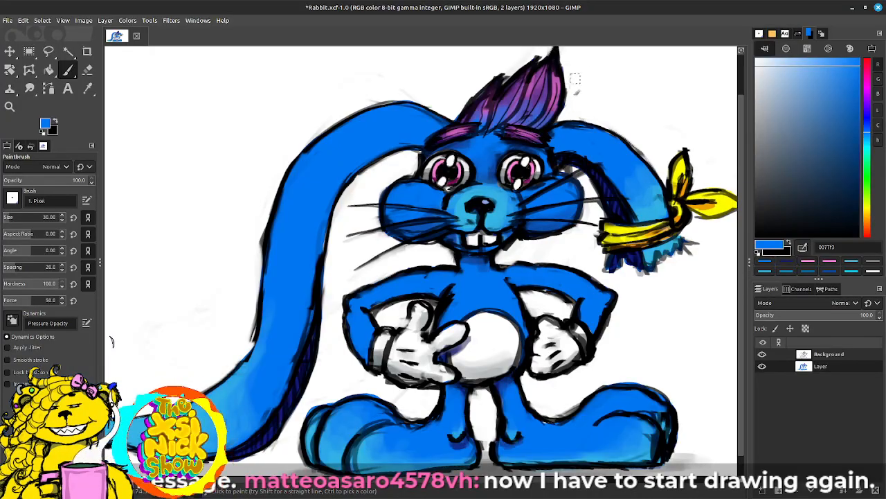
pyautogui.moveTo(686, 243); pyautogui.dragTo(671, 246)
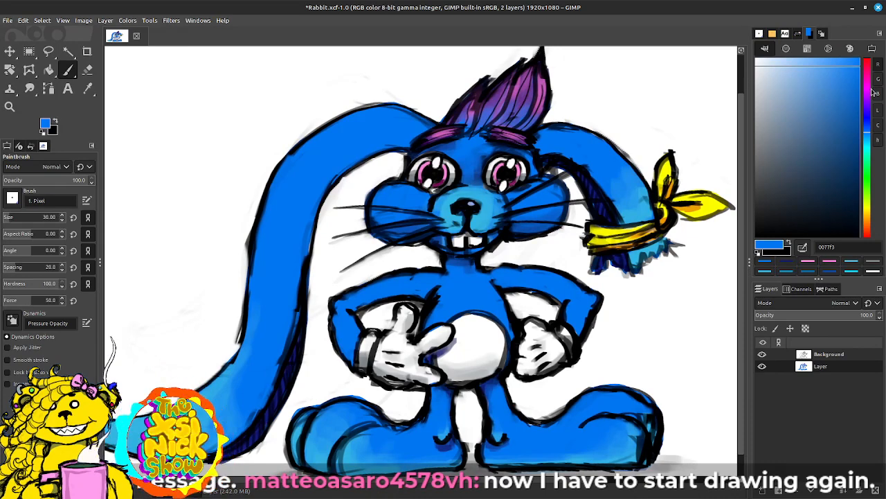
# Step: Brush light blue 48bbff highlights along the upper curves of both ears
pyautogui.click(868, 137)
pyautogui.moveTo(853, 95); pyautogui.dragTo(831, 48)
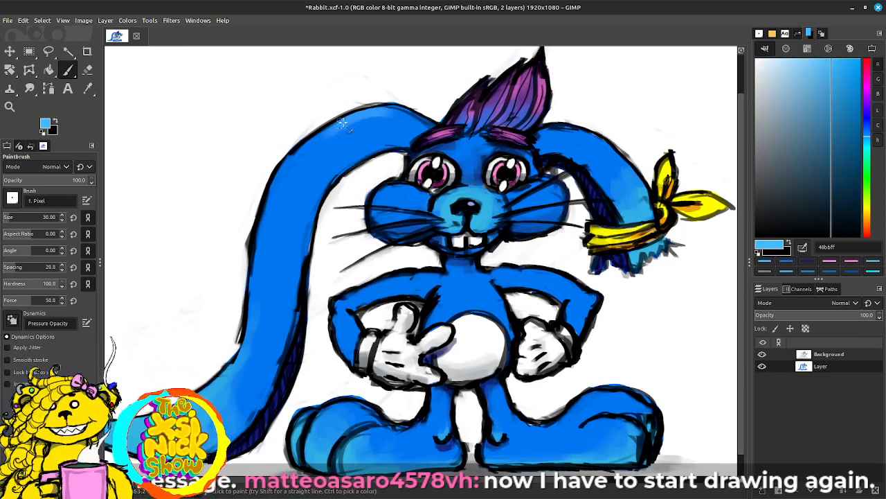
pyautogui.moveTo(303, 151)
pyautogui.mouseDown()
pyautogui.moveTo(393, 117)
pyautogui.moveTo(325, 139)
pyautogui.moveTo(387, 117)
pyautogui.mouseUp()
pyautogui.moveTo(283, 173)
pyautogui.mouseDown()
pyautogui.moveTo(328, 131)
pyautogui.moveTo(392, 120)
pyautogui.mouseUp()
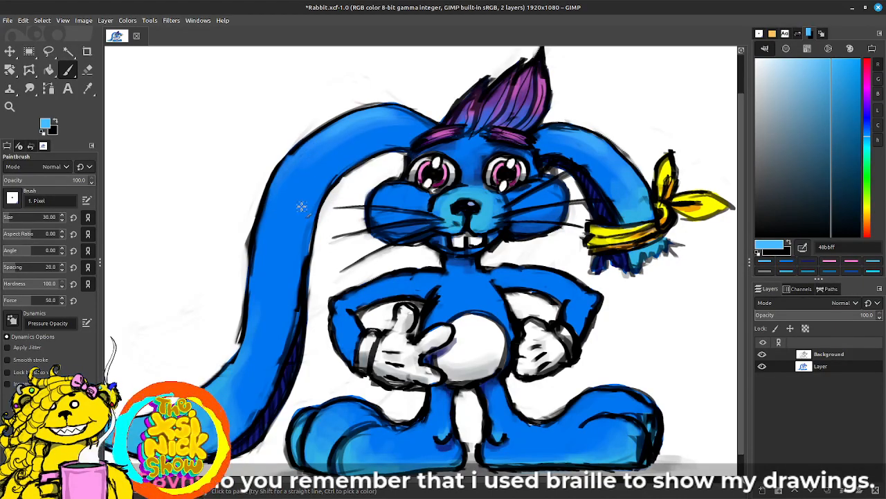
# Step: Lighten the tip of the long hanging ear with pale blue 96d8ff
pyautogui.moveTo(347, 291); pyautogui.dragTo(463, 230)
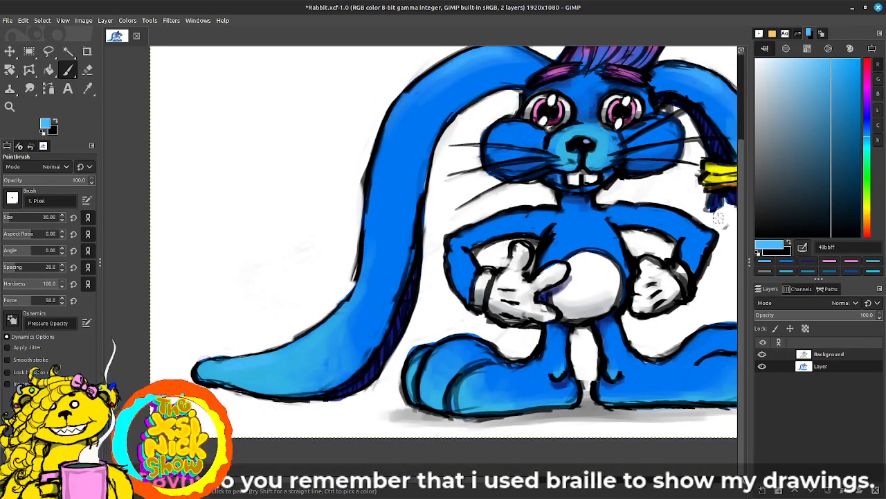
pyautogui.moveTo(824, 76); pyautogui.dragTo(799, 55)
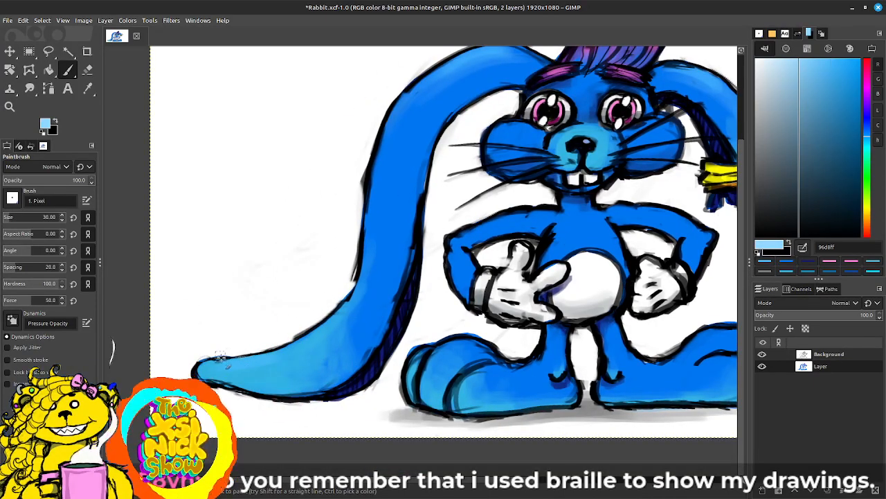
pyautogui.moveTo(208, 368)
pyautogui.mouseDown()
pyautogui.moveTo(254, 364)
pyautogui.moveTo(218, 369)
pyautogui.mouseUp()
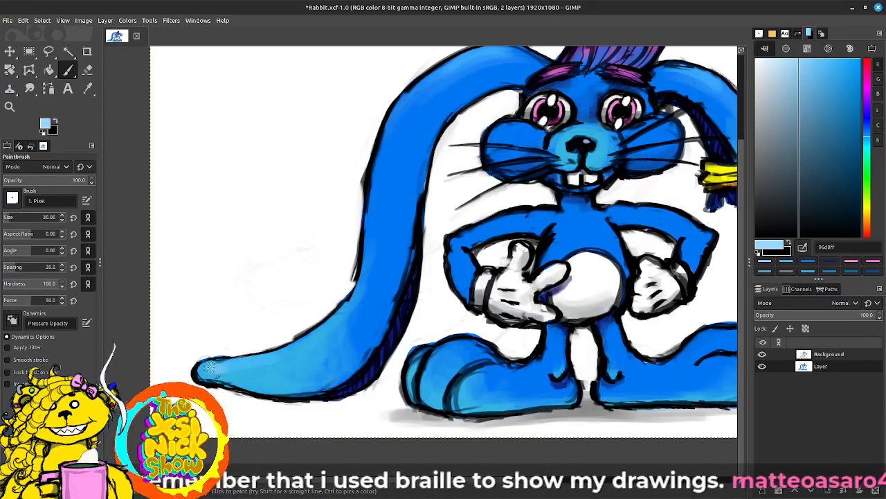
# Step: Add pale blue 96d8ff highlights to the cheeks, shoulders, elbows and the ear tied with the yellow bandana
pyautogui.moveTo(354, 298); pyautogui.dragTo(211, 379)
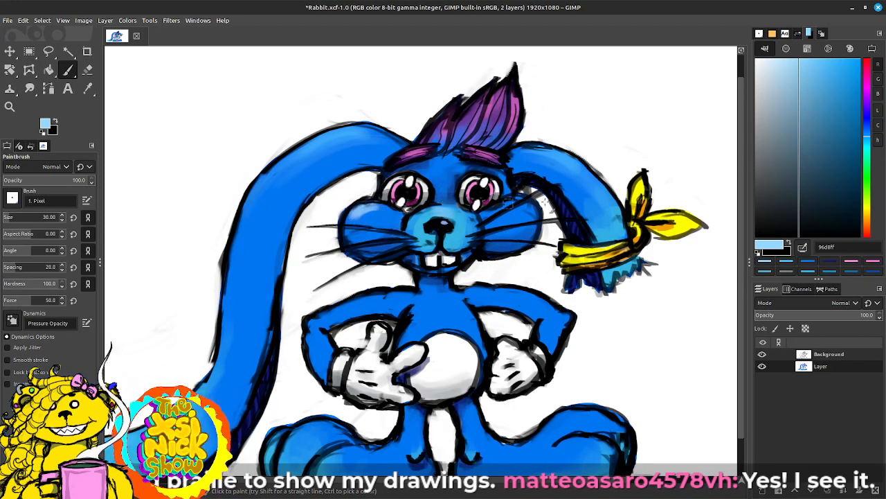
pyautogui.moveTo(517, 271)
pyautogui.mouseDown()
pyautogui.moveTo(556, 253)
pyautogui.moveTo(554, 239)
pyautogui.mouseUp()
pyautogui.moveTo(432, 264); pyautogui.dragTo(447, 275)
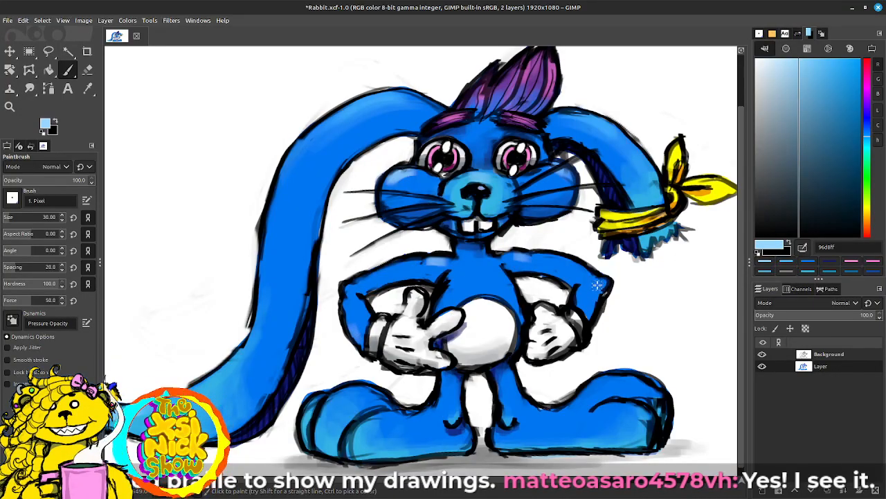
pyautogui.moveTo(597, 282); pyautogui.dragTo(601, 284)
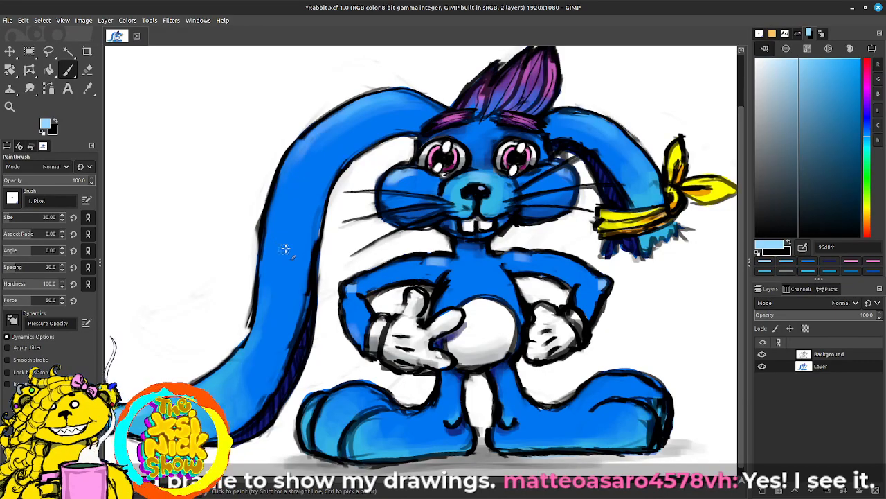
pyautogui.moveTo(614, 128); pyautogui.dragTo(639, 169)
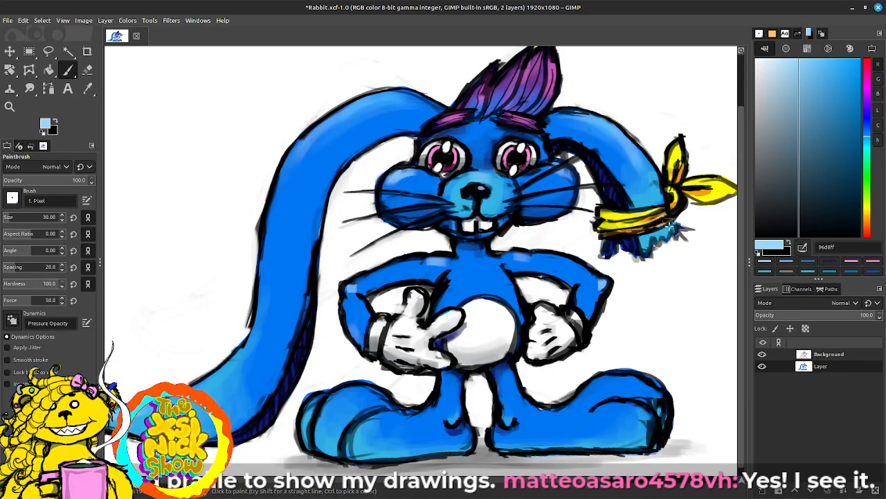
# Step: Highlight the tops and toes of both feet, the chest above the belly and the cheek with pale blue 96d8ff
pyautogui.moveTo(365, 428); pyautogui.dragTo(393, 419)
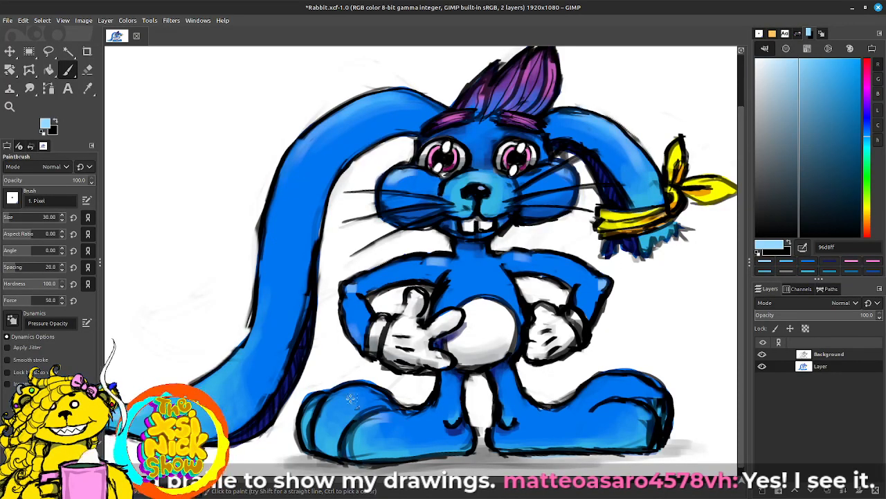
pyautogui.moveTo(333, 407)
pyautogui.mouseDown()
pyautogui.moveTo(356, 393)
pyautogui.moveTo(386, 405)
pyautogui.moveTo(310, 409)
pyautogui.mouseUp()
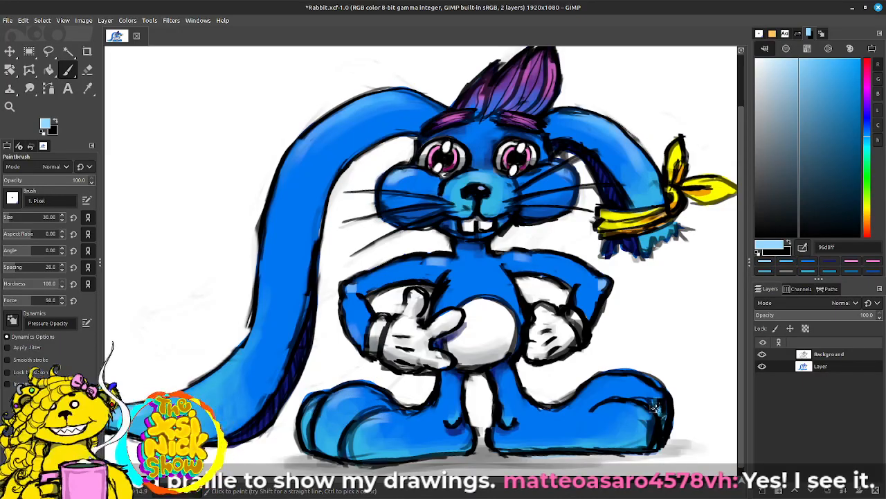
pyautogui.moveTo(617, 406); pyautogui.dragTo(643, 419)
pyautogui.moveTo(624, 376)
pyautogui.mouseDown()
pyautogui.moveTo(652, 389)
pyautogui.moveTo(603, 409)
pyautogui.mouseUp()
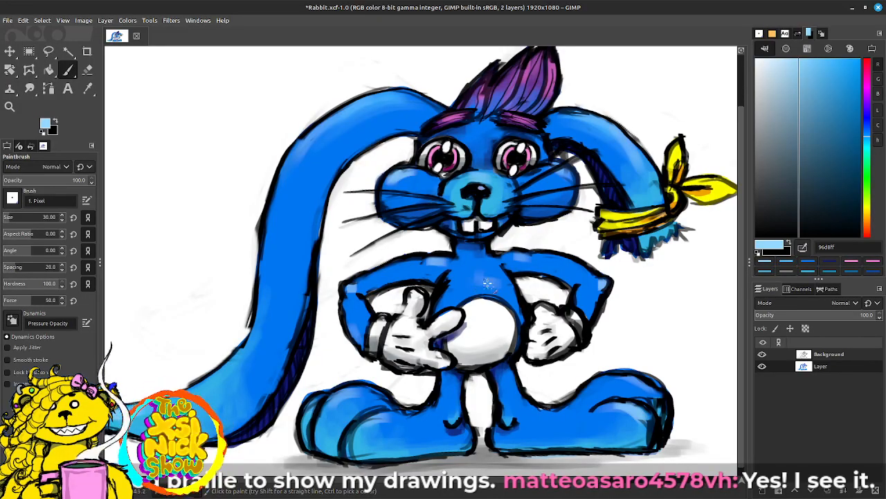
pyautogui.moveTo(505, 302); pyautogui.dragTo(463, 322)
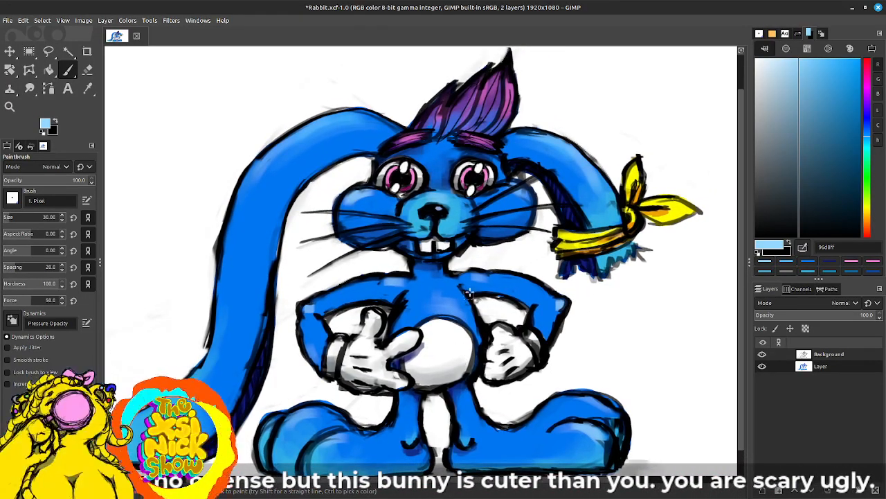
pyautogui.moveTo(355, 203); pyautogui.dragTo(387, 202)
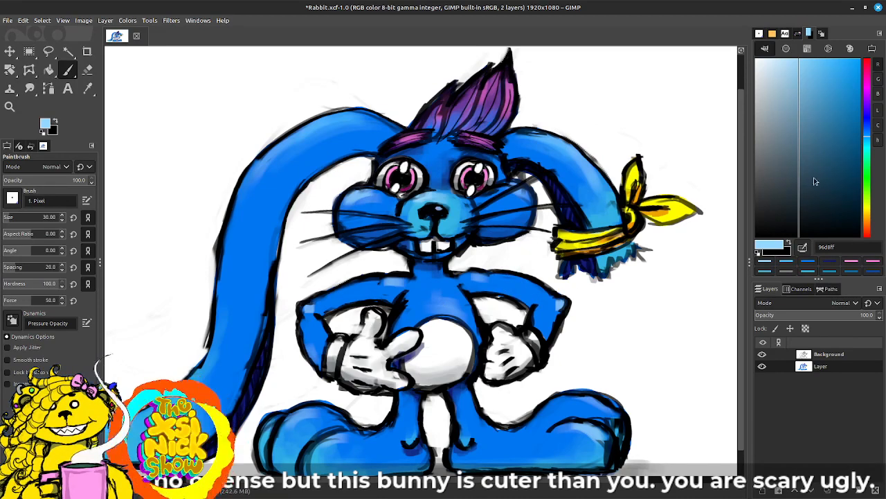
# Step: Add small bbe6ff highlights to the cheeks, shoulders, elbows and feet with the brush size at 14
pyautogui.moveTo(800, 65); pyautogui.dragTo(783, 64)
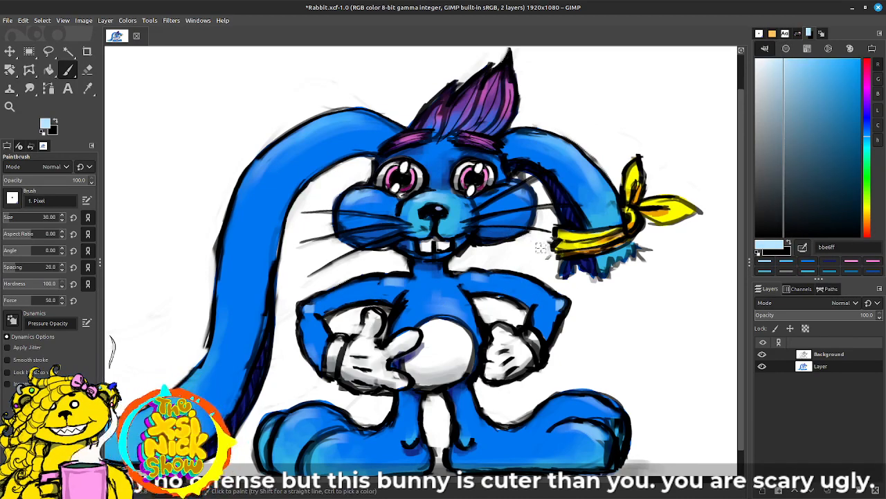
pyautogui.press(']')
pyautogui.press(']')
pyautogui.press(']')
pyautogui.press(']')
pyautogui.press(']')
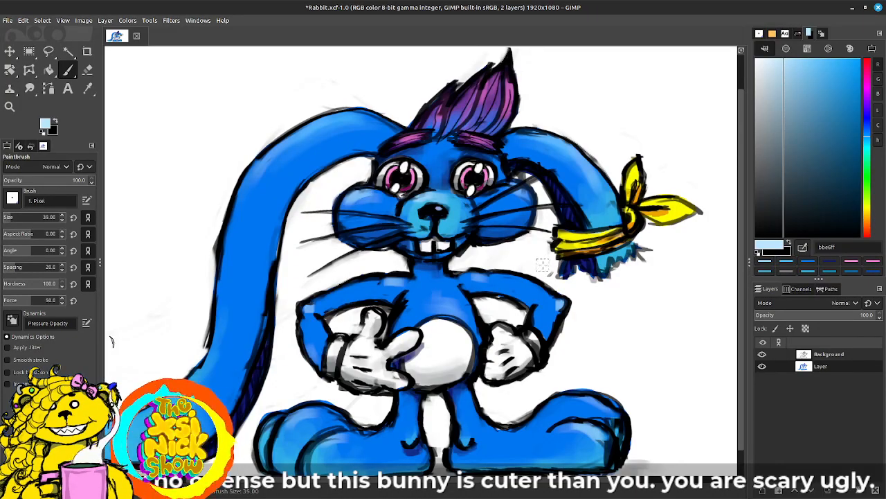
pyautogui.press('[')
pyautogui.press('[')
pyautogui.press('[')
pyautogui.press('[')
pyautogui.press('[')
pyautogui.press('[')
pyautogui.press('[')
pyautogui.press('[')
pyautogui.press('[')
pyautogui.press('[')
pyautogui.press('[')
pyautogui.press('[')
pyautogui.press('[')
pyautogui.press('[')
pyautogui.press('[')
pyautogui.press('[')
pyautogui.press('[')
pyautogui.press('[')
pyautogui.press('[')
pyautogui.press('[')
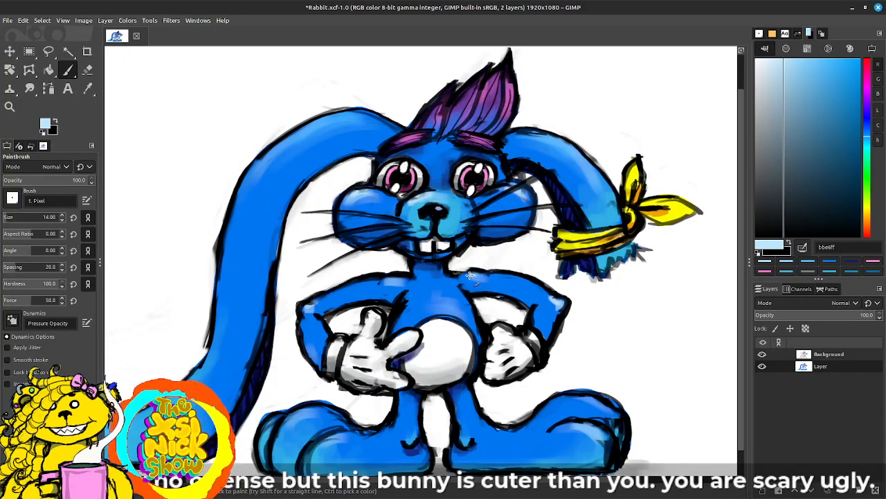
pyautogui.moveTo(462, 291); pyautogui.dragTo(592, 245)
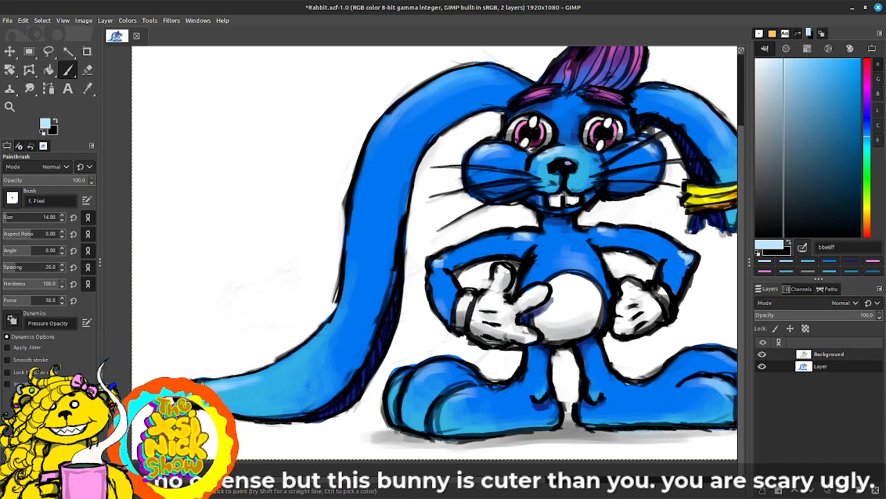
pyautogui.moveTo(637, 271); pyautogui.dragTo(520, 294)
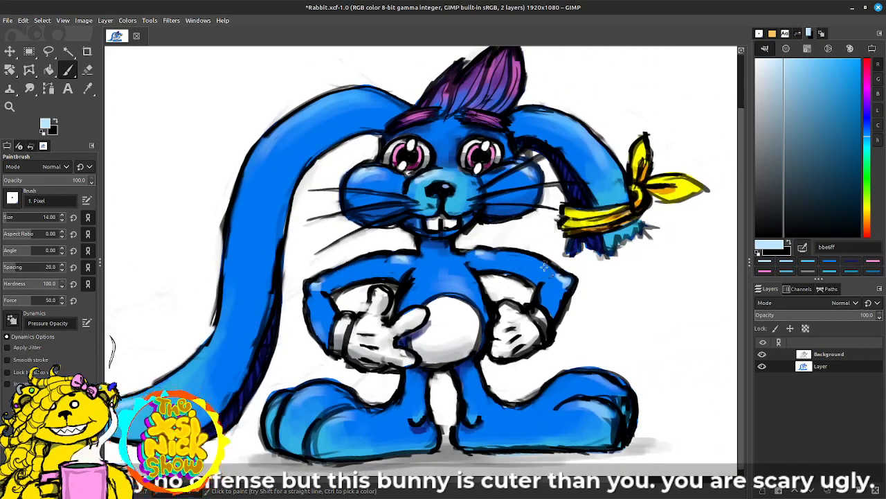
pyautogui.moveTo(550, 329); pyautogui.dragTo(529, 310)
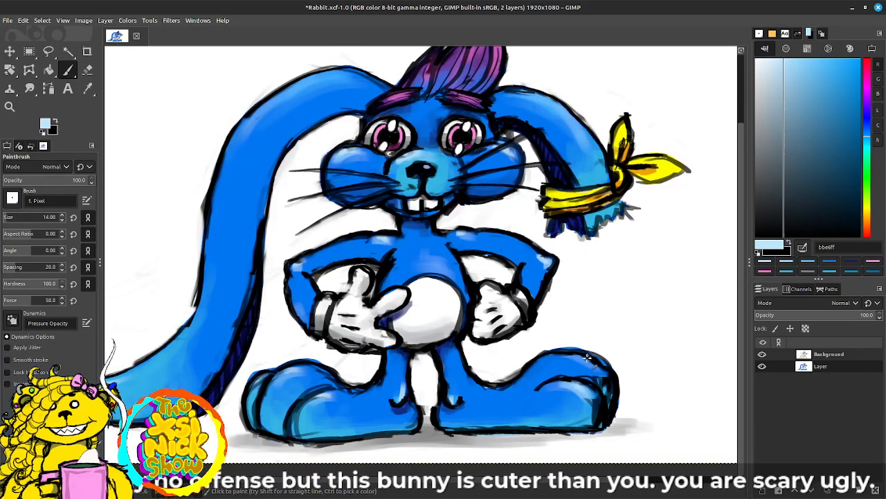
# Step: Brighten the rims of both eyes with white ffffff, and switch to the Pencil tool
pyautogui.scroll(3, 485, 289)
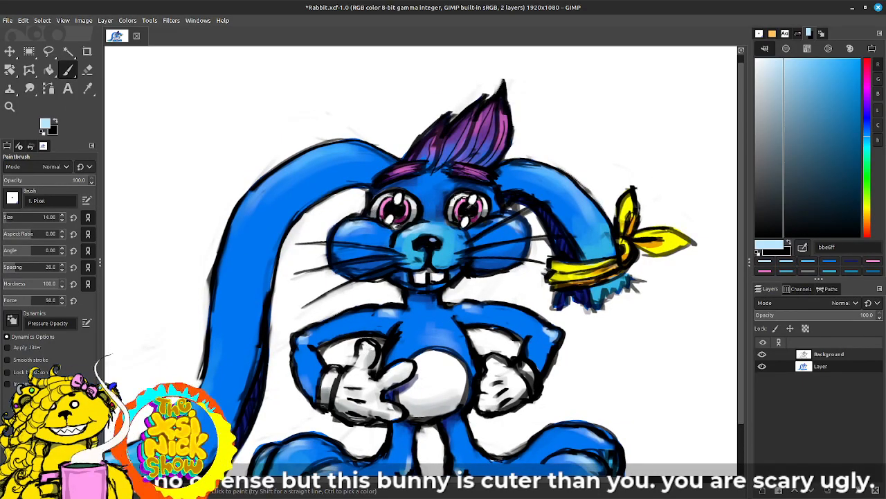
pyautogui.moveTo(781, 73); pyautogui.dragTo(754, 57)
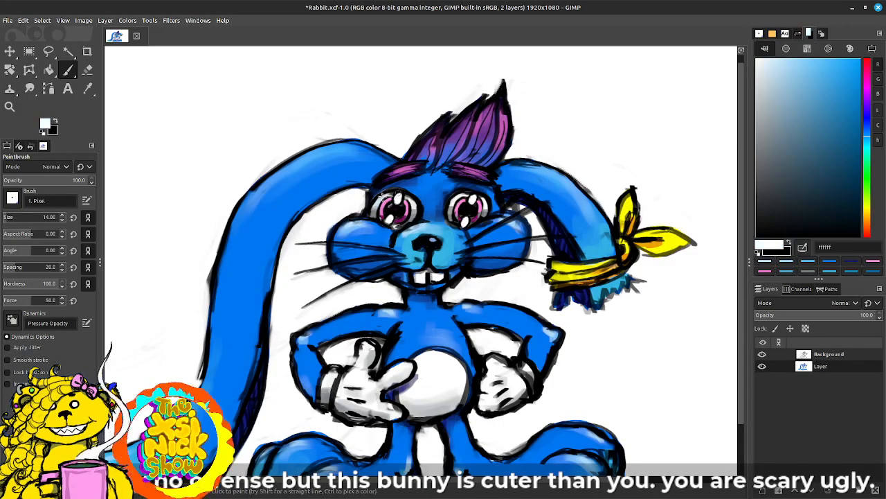
pyautogui.moveTo(380, 205); pyautogui.dragTo(398, 194)
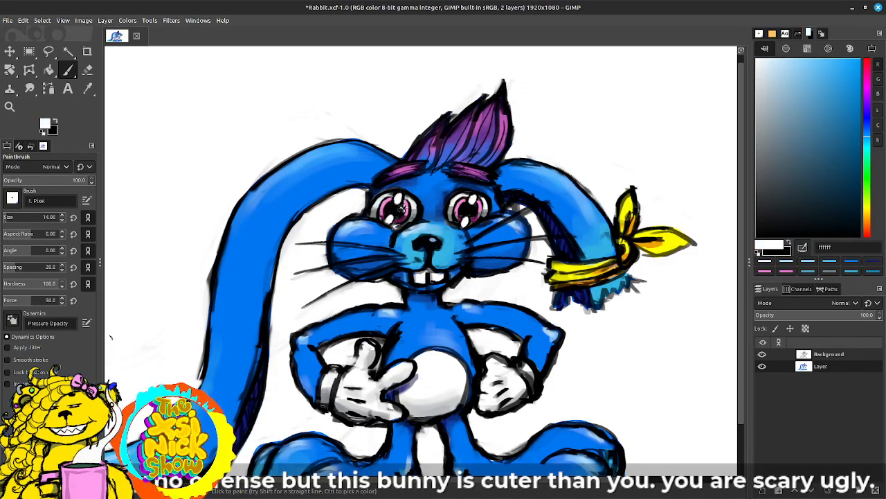
pyautogui.press('n')
pyautogui.keyDown('ctrl'); pyautogui.click(479, 221); pyautogui.keyUp('ctrl')
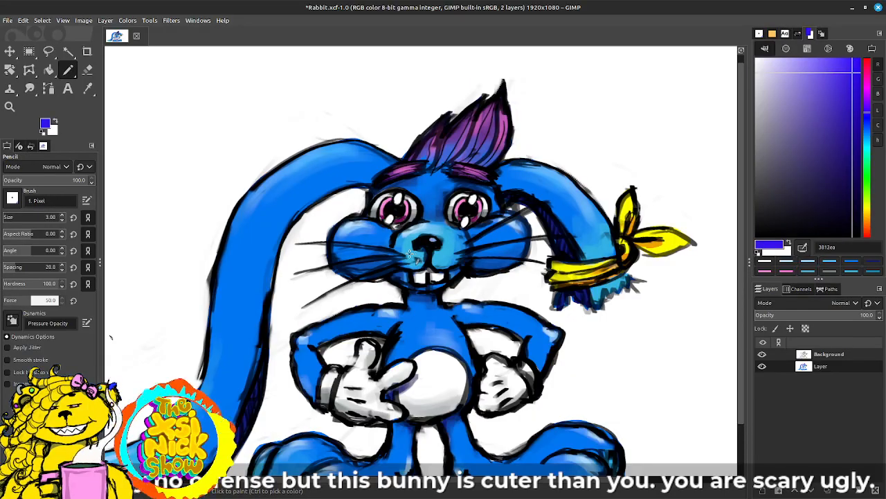
# Step: Hide the docks and review the coloured rabbit across the full window
pyautogui.press('Tab')
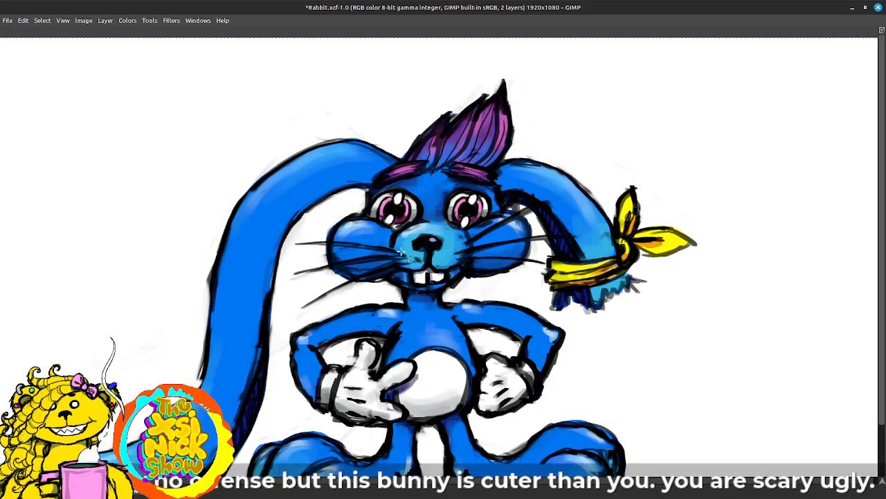
pyautogui.scroll(-2, 400, 235)
pyautogui.moveTo(400, 212); pyautogui.dragTo(595, 184)
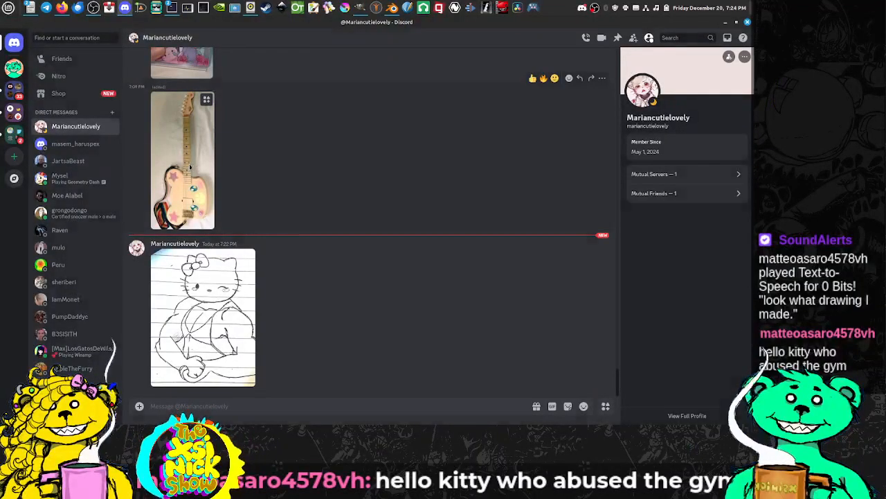
# Step: Switch to Discord and enlarge the guitar photo and the muscular cat drawing from the direct-message chat
pyautogui.click(190, 167)
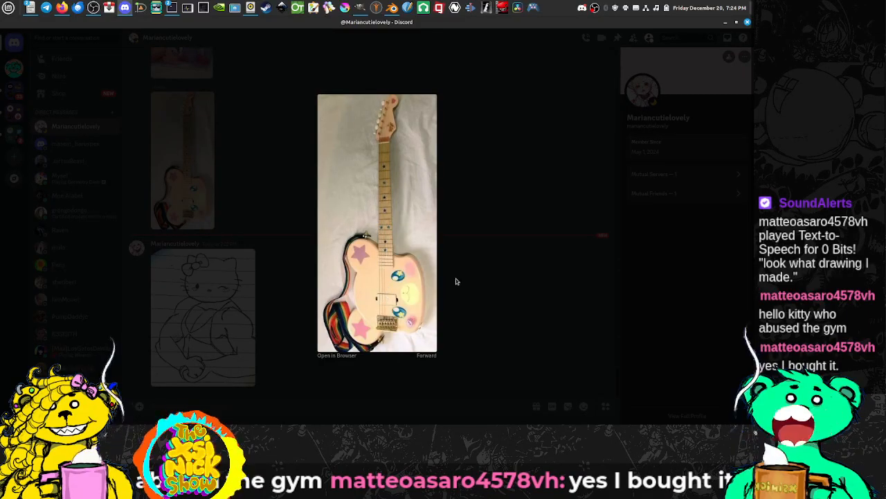
pyautogui.click(476, 269)
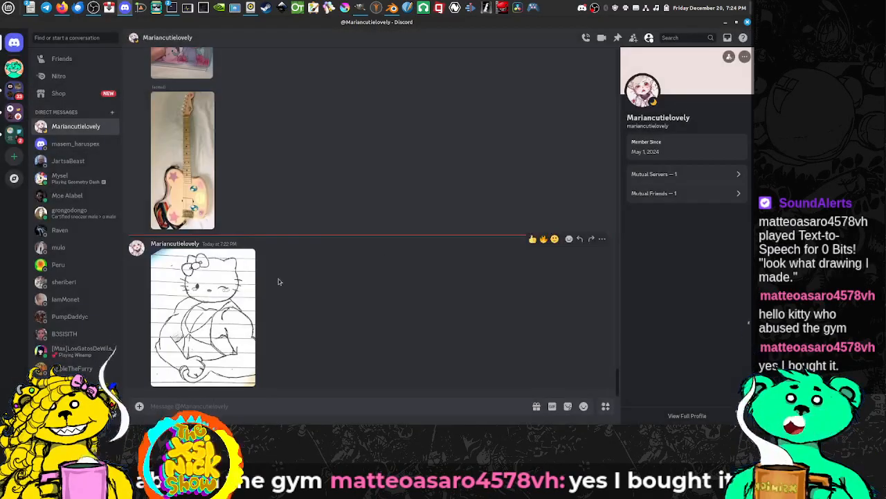
pyautogui.click(217, 288)
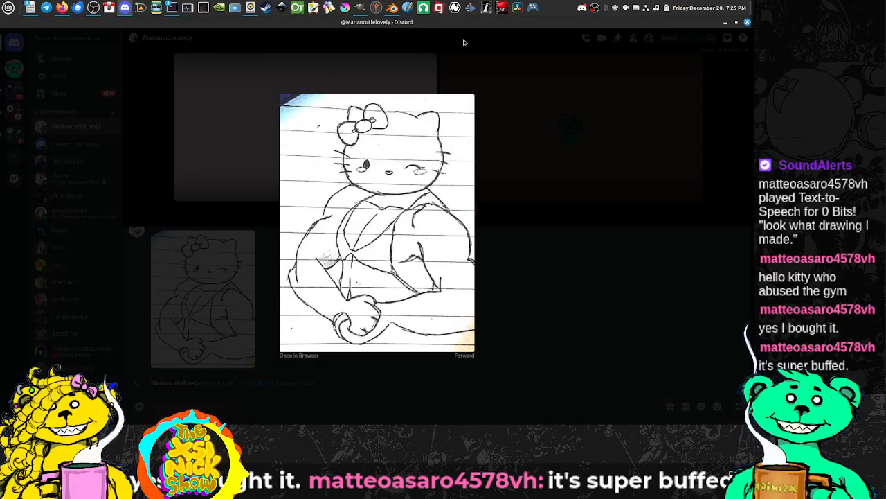
# Step: Shrink the Discord window, move it over Blender and look back through the drawings shared in the chat
pyautogui.moveTo(520, 22); pyautogui.dragTo(458, 84)
pyautogui.doubleClick(458, 84)
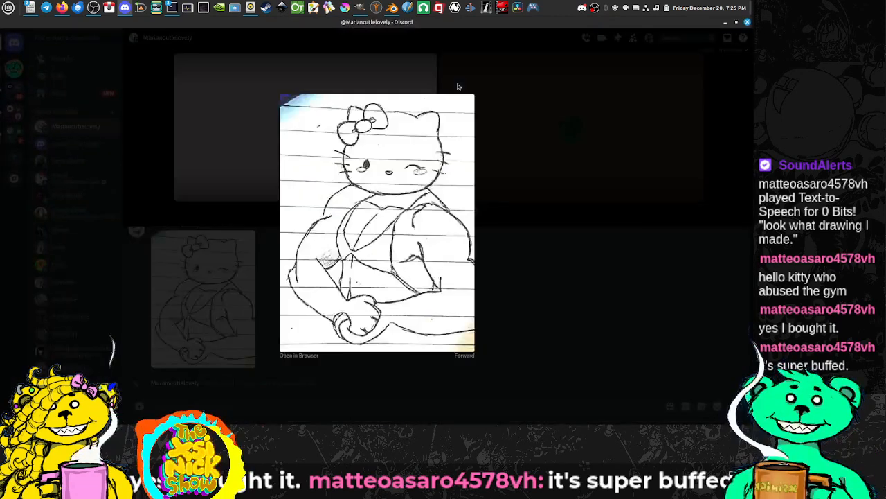
pyautogui.moveTo(493, 23); pyautogui.dragTo(0, 279)
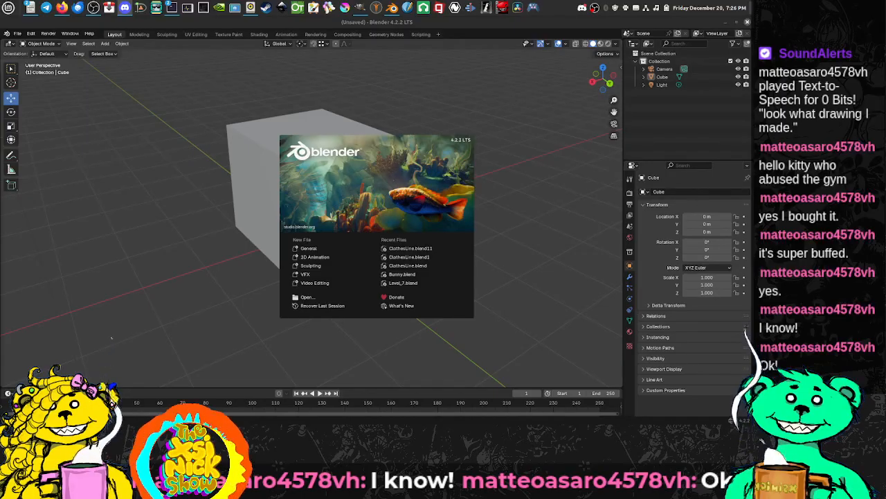
pyautogui.moveTo(0, 159); pyautogui.dragTo(338, 149)
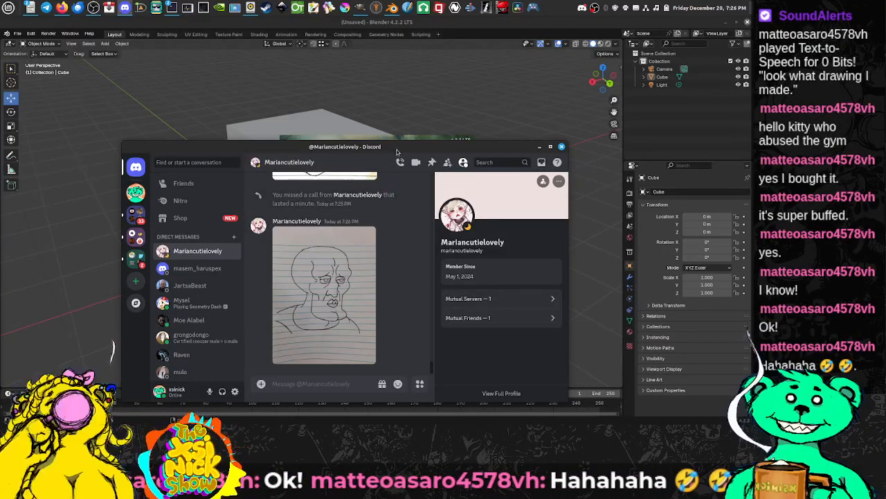
pyautogui.scroll(2, 353, 243)
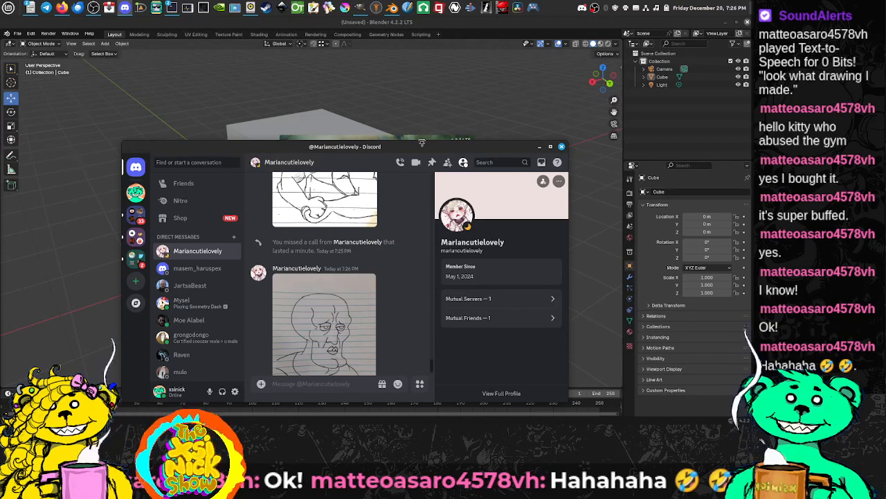
pyautogui.moveTo(395, 153); pyautogui.dragTo(342, 167)
pyautogui.click(173, 419)
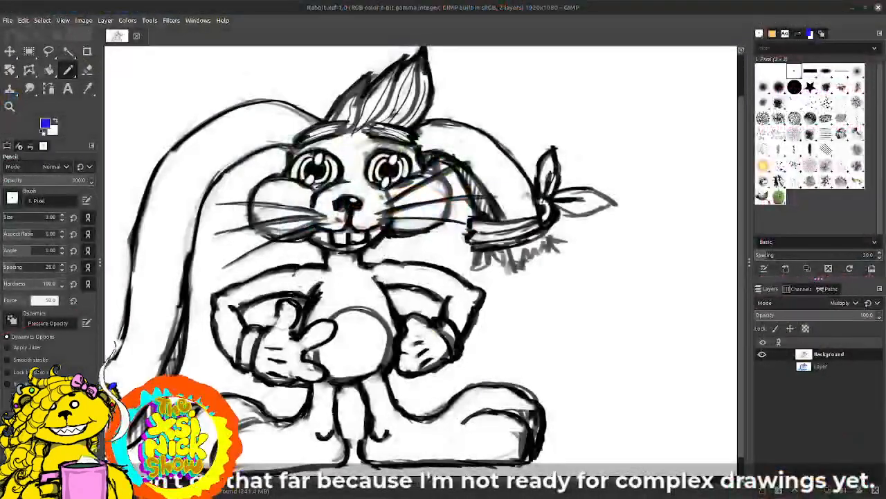
# Step: Toggle the colour layer's visibility in Rabbit.xcf to compare the rabbit with its bare line art
pyautogui.click(762, 366)
pyautogui.click(762, 368)
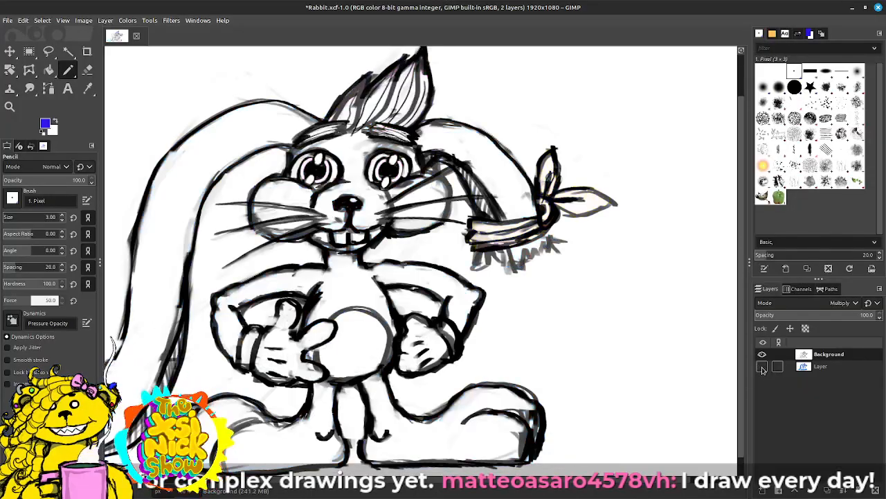
pyautogui.click(762, 368)
pyautogui.click(763, 368)
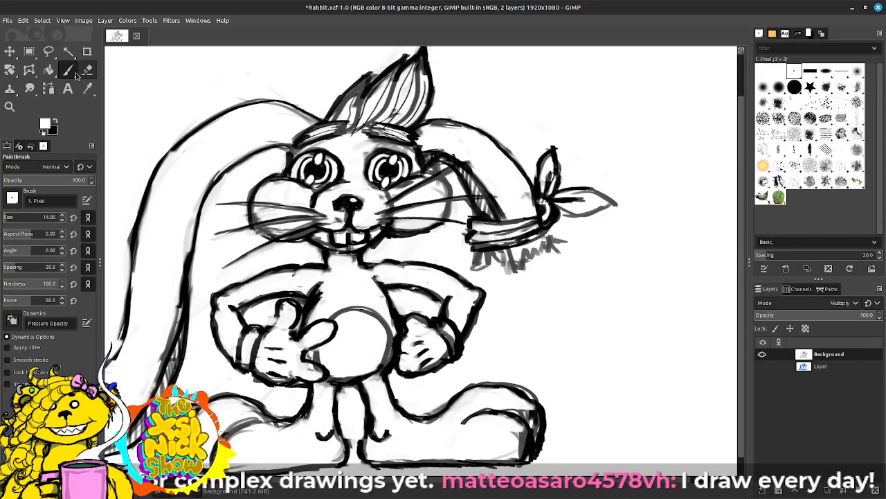
# Step: Set up the Paintbrush with the 2. Block 01 brush at size 10
pyautogui.click(810, 72)
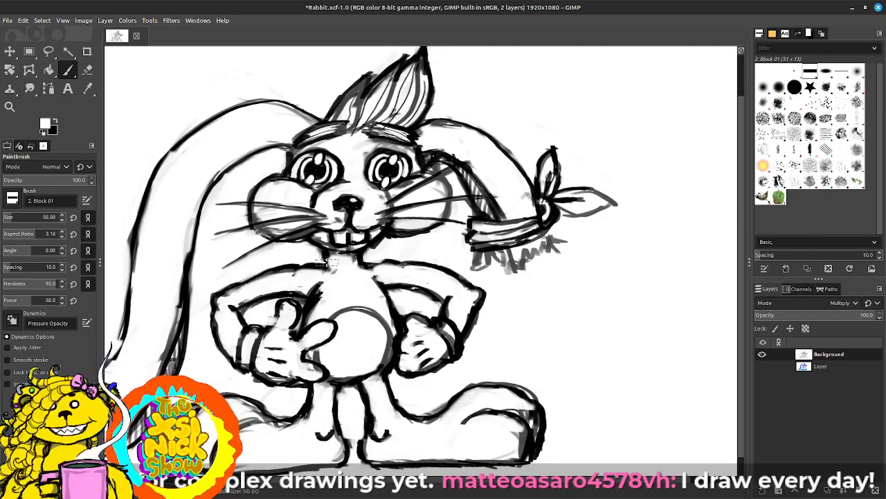
pyautogui.press('[')
pyautogui.press('[')
pyautogui.press('[')
pyautogui.press('[')
pyautogui.press('[')
pyautogui.press('[')
pyautogui.press('[')
pyautogui.press('[')
pyautogui.press('[')
pyautogui.press('[')
pyautogui.press('[')
pyautogui.press('[')
pyautogui.press('[')
pyautogui.press('[')
pyautogui.press('[')
pyautogui.press('[')
pyautogui.press('[')
pyautogui.press('[')
pyautogui.press('[')
pyautogui.press('[')
pyautogui.press('[')
pyautogui.press('[')
pyautogui.press('[')
pyautogui.press('[')
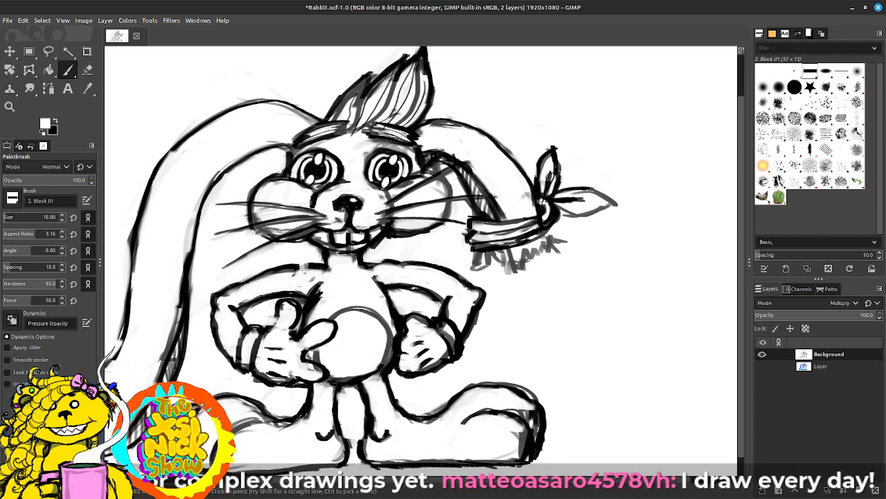
# Step: Draw black vest lines down from both shoulders and start the collar beneath the cheek opposite the bandana
pyautogui.click(55, 121)
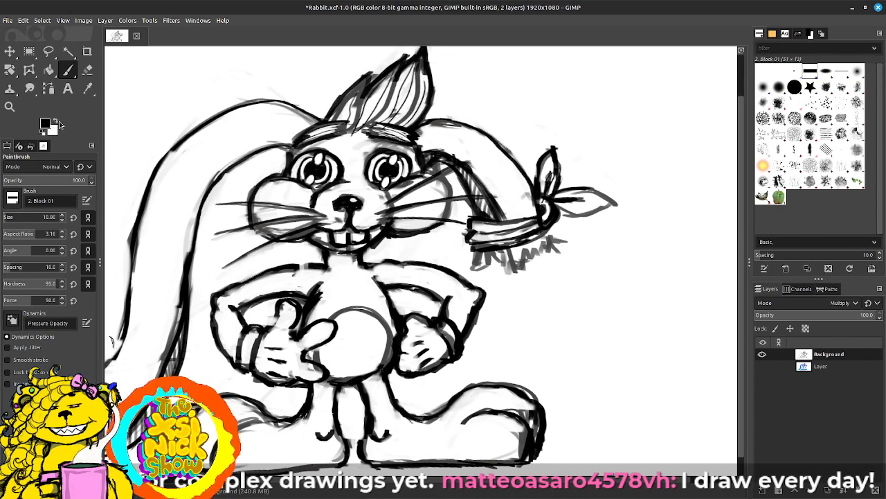
pyautogui.moveTo(304, 261); pyautogui.dragTo(303, 313)
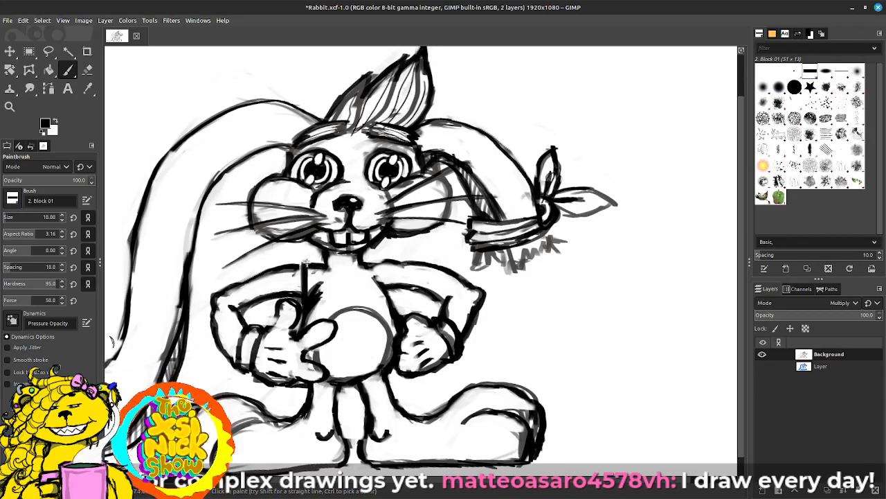
pyautogui.moveTo(303, 262); pyautogui.dragTo(300, 292)
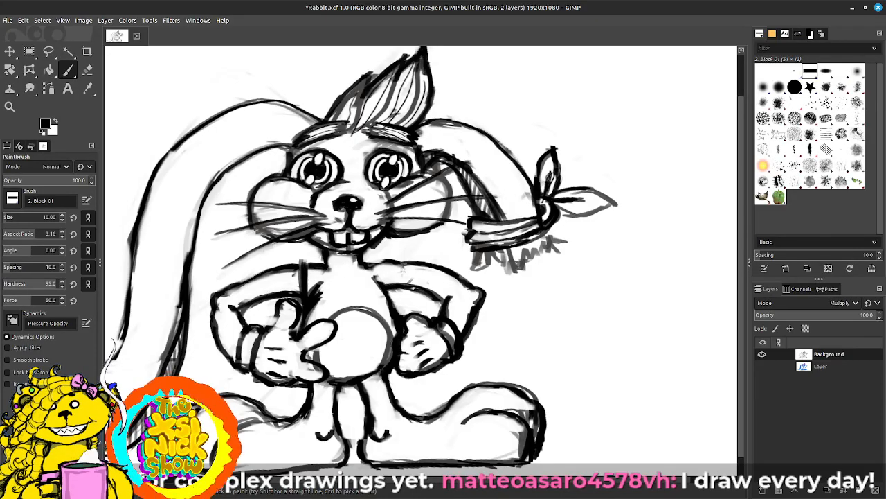
pyautogui.moveTo(405, 263); pyautogui.dragTo(397, 293)
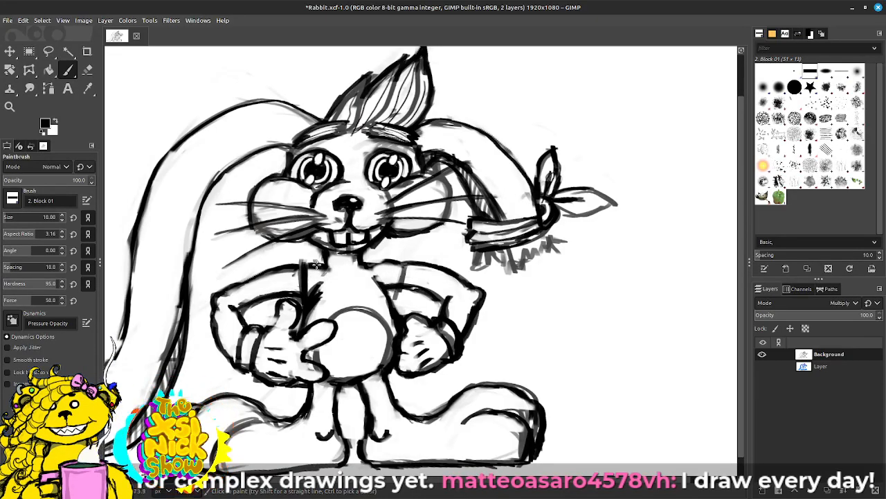
pyautogui.moveTo(313, 263)
pyautogui.mouseDown()
pyautogui.moveTo(321, 298)
pyautogui.moveTo(290, 242)
pyautogui.moveTo(276, 242)
pyautogui.mouseUp()
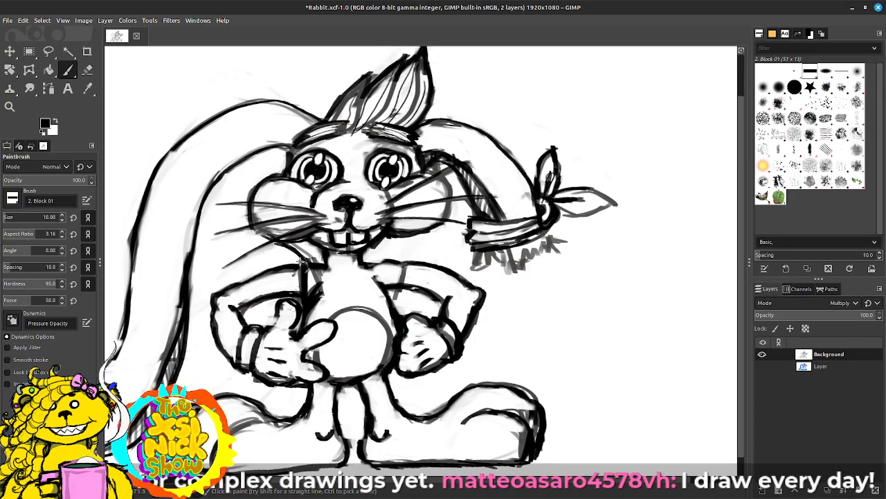
# Step: Outline the vest's collar and front edge from the shoulder above the thumbs-up hand down over the belly
pyautogui.moveTo(281, 270)
pyautogui.mouseDown()
pyautogui.moveTo(309, 307)
pyautogui.moveTo(295, 289)
pyautogui.moveTo(312, 259)
pyautogui.moveTo(342, 314)
pyautogui.mouseUp()
pyautogui.moveTo(330, 282); pyautogui.dragTo(341, 317)
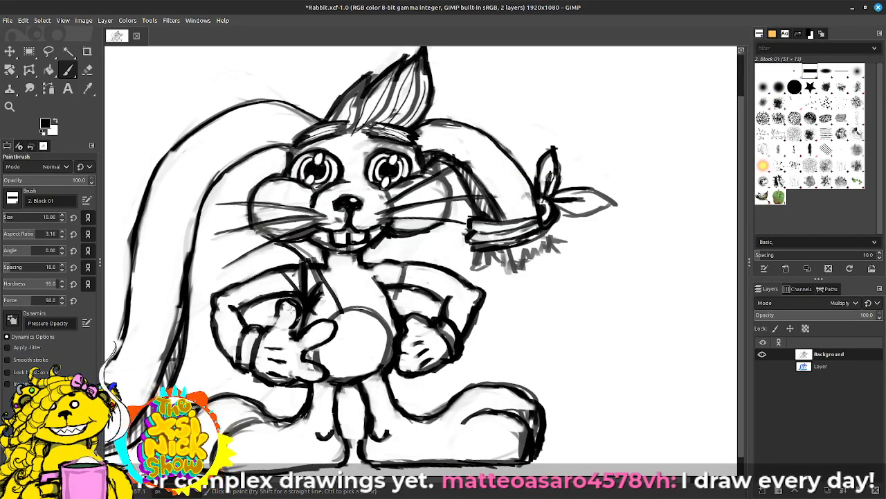
pyautogui.moveTo(343, 329)
pyautogui.mouseDown()
pyautogui.moveTo(327, 354)
pyautogui.moveTo(344, 332)
pyautogui.moveTo(332, 361)
pyautogui.moveTo(315, 359)
pyautogui.moveTo(343, 358)
pyautogui.mouseUp()
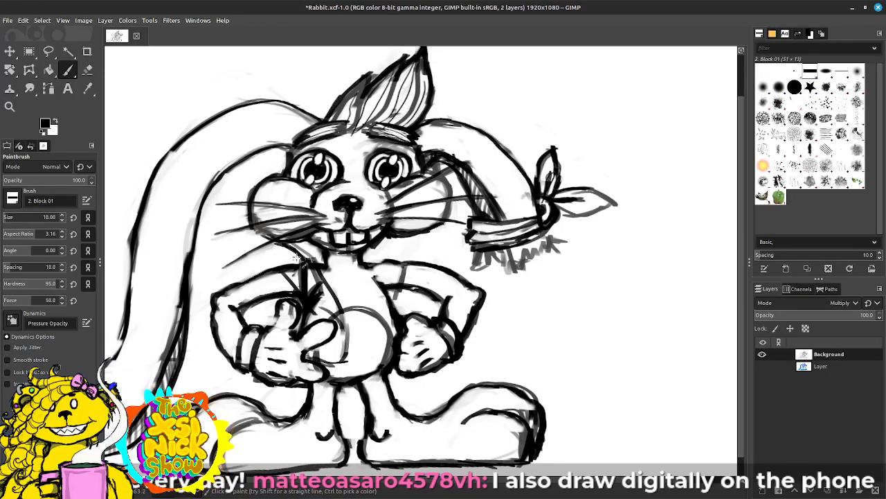
pyautogui.moveTo(296, 258)
pyautogui.mouseDown()
pyautogui.moveTo(278, 259)
pyautogui.moveTo(293, 298)
pyautogui.mouseUp()
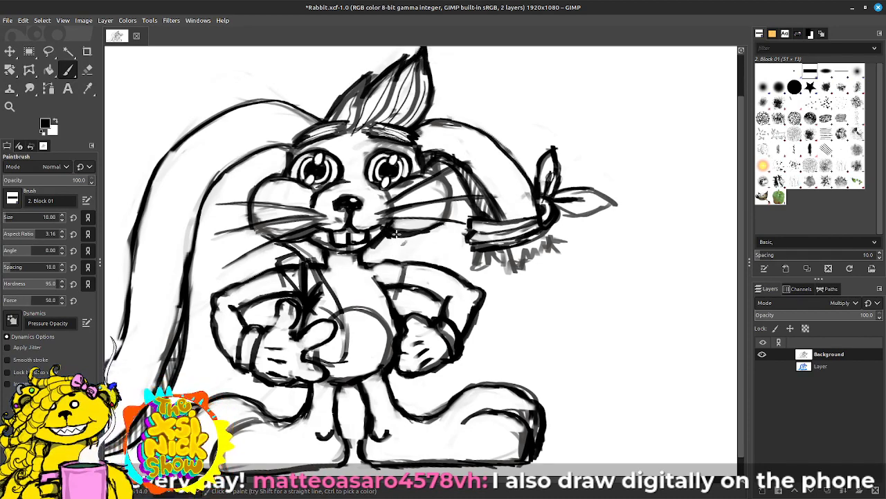
# Step: Sketch the pointed collar, vest front and shoulder edge in black on the fist side of the body
pyautogui.moveTo(396, 234)
pyautogui.mouseDown()
pyautogui.moveTo(433, 242)
pyautogui.moveTo(391, 234)
pyautogui.moveTo(451, 257)
pyautogui.moveTo(411, 237)
pyautogui.moveTo(432, 239)
pyautogui.moveTo(437, 255)
pyautogui.moveTo(423, 263)
pyautogui.moveTo(439, 256)
pyautogui.moveTo(380, 291)
pyautogui.moveTo(390, 269)
pyautogui.moveTo(363, 261)
pyautogui.moveTo(386, 278)
pyautogui.mouseUp()
pyautogui.moveTo(367, 269)
pyautogui.mouseDown()
pyautogui.moveTo(391, 289)
pyautogui.moveTo(451, 254)
pyautogui.mouseUp()
pyautogui.moveTo(450, 256)
pyautogui.mouseDown()
pyautogui.moveTo(438, 233)
pyautogui.moveTo(413, 237)
pyautogui.mouseUp()
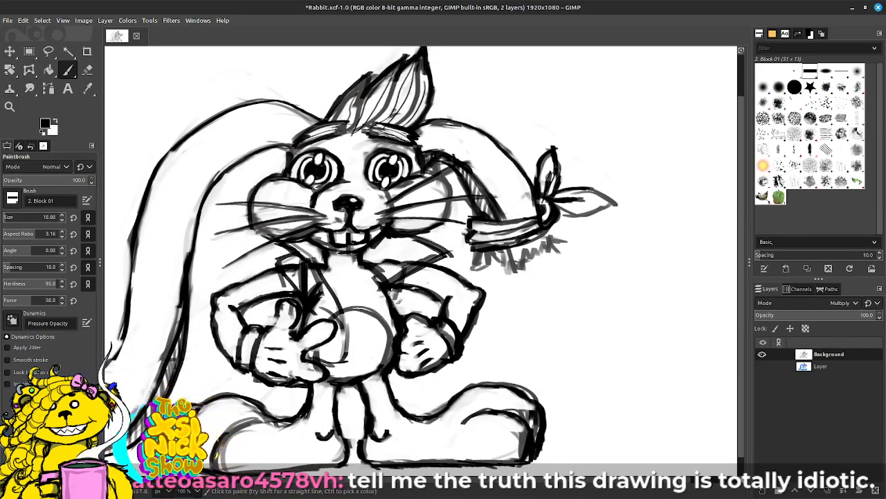
pyautogui.moveTo(390, 290)
pyautogui.mouseDown()
pyautogui.moveTo(412, 293)
pyautogui.moveTo(395, 317)
pyautogui.mouseUp()
pyautogui.moveTo(382, 281)
pyautogui.mouseDown()
pyautogui.moveTo(384, 322)
pyautogui.moveTo(388, 307)
pyautogui.moveTo(375, 362)
pyautogui.moveTo(389, 363)
pyautogui.moveTo(381, 304)
pyautogui.moveTo(379, 324)
pyautogui.mouseUp()
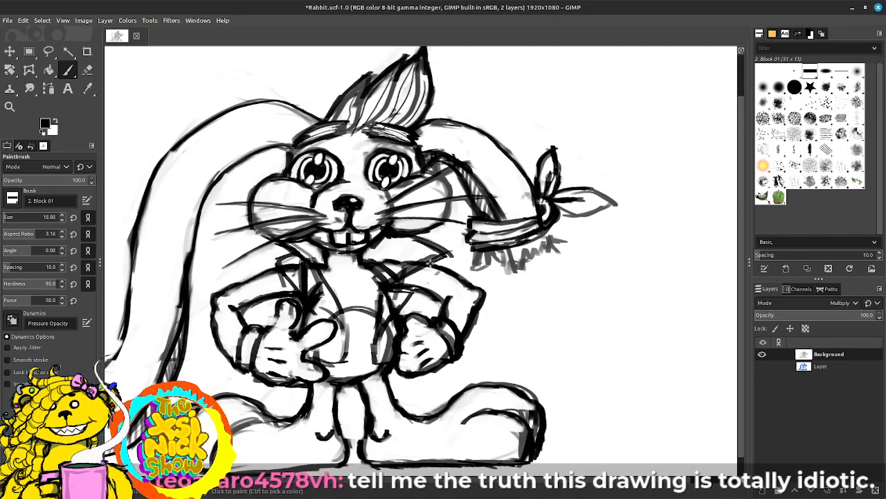
pyautogui.moveTo(436, 272); pyautogui.dragTo(453, 273)
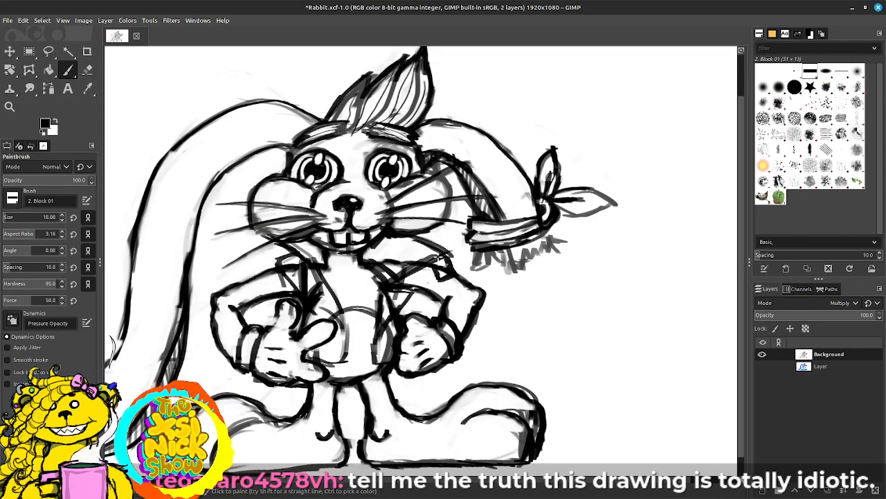
# Step: Add detail lines to both collar halves and strengthen the vest's front edges and hem over the belly, reducing the brush size to 7
pyautogui.moveTo(310, 255)
pyautogui.mouseDown()
pyautogui.moveTo(327, 268)
pyautogui.moveTo(384, 241)
pyautogui.moveTo(368, 259)
pyautogui.mouseUp()
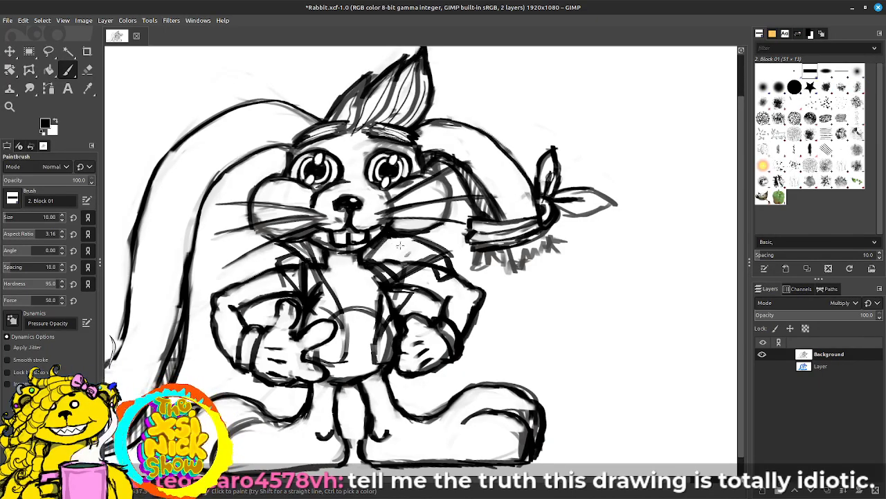
pyautogui.press('[')
pyautogui.press('[')
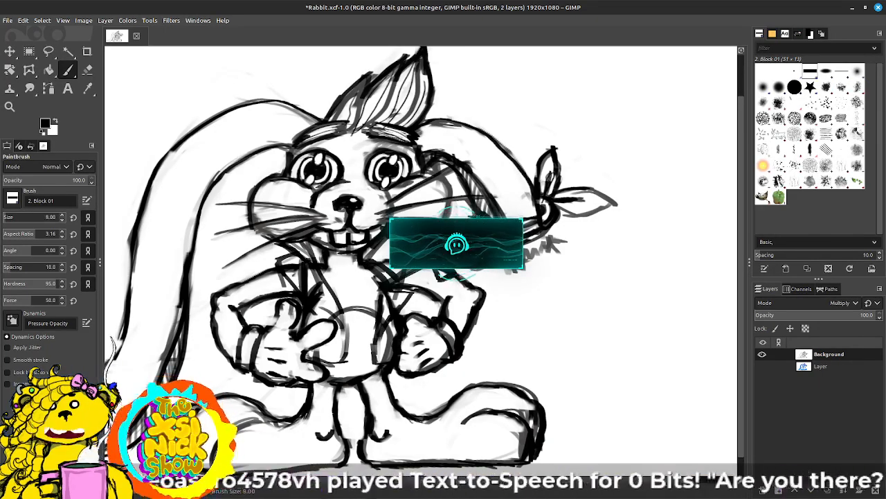
pyautogui.press('[')
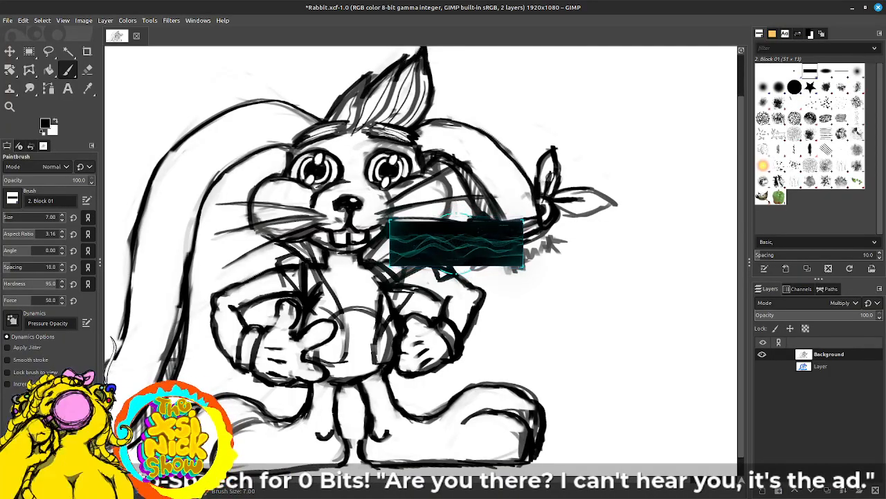
pyautogui.moveTo(377, 262)
pyautogui.mouseDown()
pyautogui.moveTo(397, 253)
pyautogui.moveTo(377, 272)
pyautogui.moveTo(417, 248)
pyautogui.mouseUp()
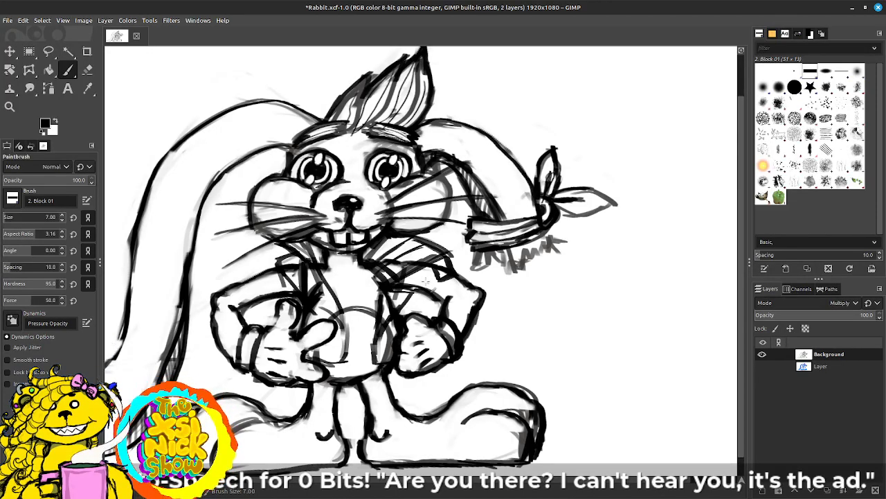
pyautogui.moveTo(385, 328); pyautogui.dragTo(379, 359)
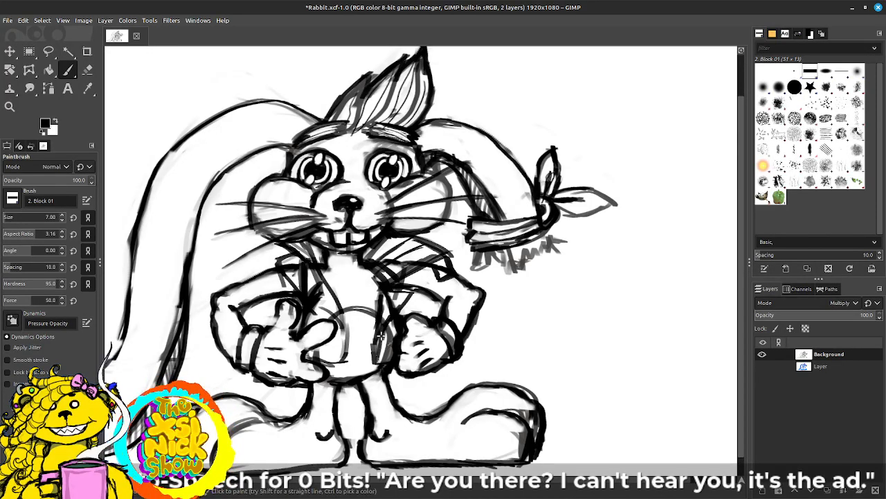
pyautogui.moveTo(339, 299)
pyautogui.mouseDown()
pyautogui.moveTo(344, 363)
pyautogui.moveTo(340, 354)
pyautogui.moveTo(355, 360)
pyautogui.moveTo(350, 375)
pyautogui.moveTo(340, 365)
pyautogui.moveTo(350, 379)
pyautogui.moveTo(361, 362)
pyautogui.moveTo(349, 379)
pyautogui.moveTo(334, 361)
pyautogui.moveTo(315, 359)
pyautogui.moveTo(339, 370)
pyautogui.mouseUp()
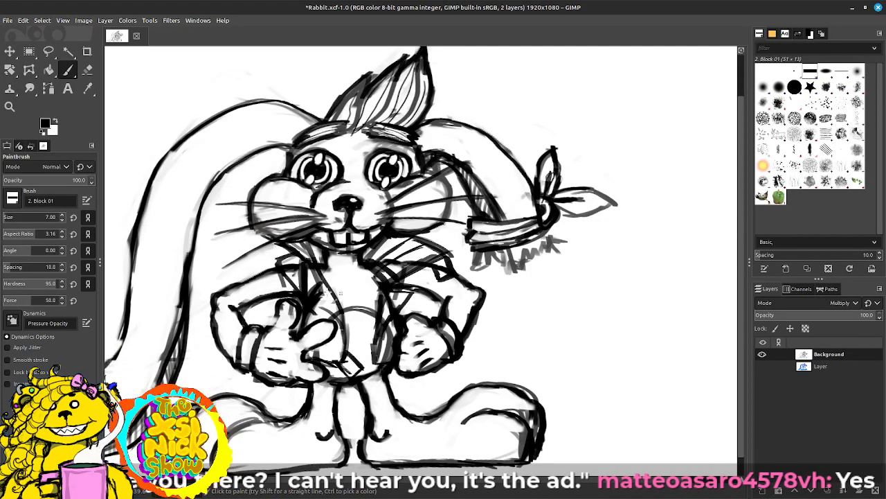
# Step: Draw jagged, torn sleeve edges around both upper arms, with short strokes near the fist-side elbow
pyautogui.moveTo(275, 254)
pyautogui.mouseDown()
pyautogui.moveTo(262, 271)
pyautogui.moveTo(240, 261)
pyautogui.moveTo(243, 284)
pyautogui.moveTo(304, 286)
pyautogui.moveTo(266, 307)
pyautogui.moveTo(291, 305)
pyautogui.mouseUp()
pyautogui.moveTo(244, 281)
pyautogui.mouseDown()
pyautogui.moveTo(233, 282)
pyautogui.moveTo(231, 305)
pyautogui.moveTo(246, 317)
pyautogui.moveTo(252, 308)
pyautogui.moveTo(236, 287)
pyautogui.moveTo(249, 310)
pyautogui.mouseUp()
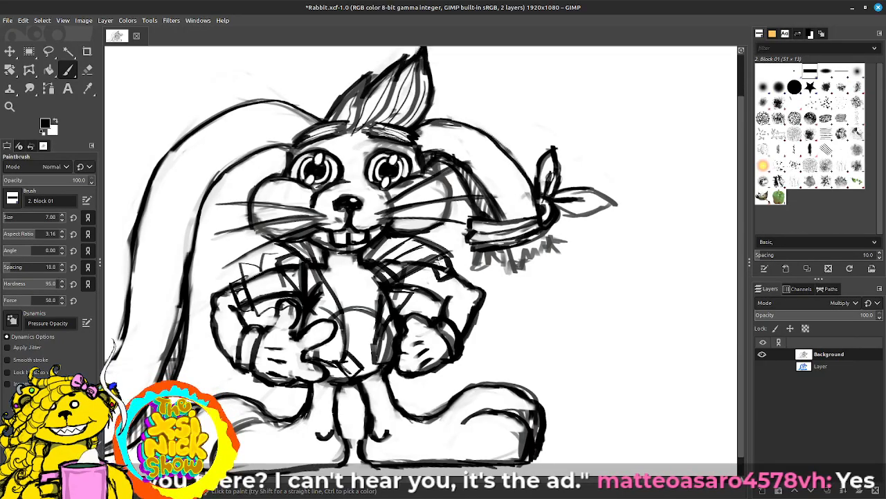
pyautogui.moveTo(402, 285)
pyautogui.mouseDown()
pyautogui.moveTo(424, 304)
pyautogui.moveTo(442, 299)
pyautogui.moveTo(463, 258)
pyautogui.moveTo(461, 304)
pyautogui.moveTo(447, 290)
pyautogui.moveTo(475, 280)
pyautogui.moveTo(443, 291)
pyautogui.moveTo(477, 287)
pyautogui.moveTo(473, 271)
pyautogui.mouseUp()
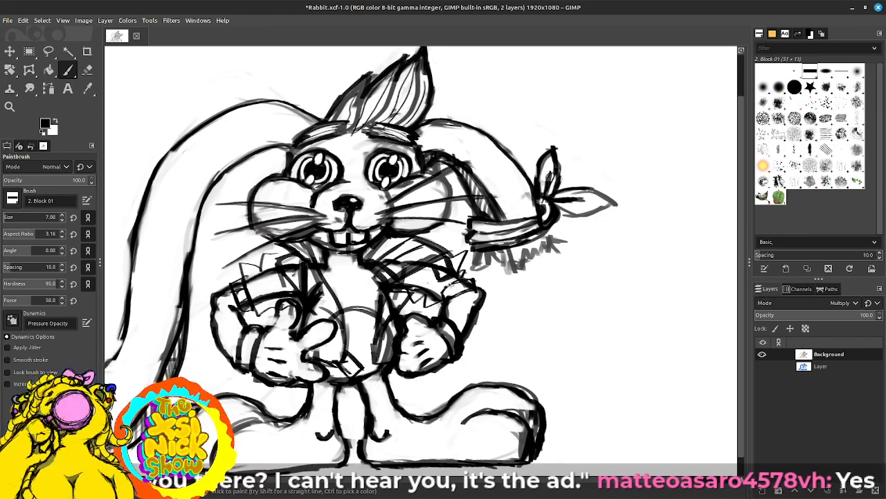
pyautogui.moveTo(451, 284); pyautogui.dragTo(461, 291)
pyautogui.moveTo(463, 282)
pyautogui.mouseDown()
pyautogui.moveTo(468, 290)
pyautogui.moveTo(441, 293)
pyautogui.mouseUp()
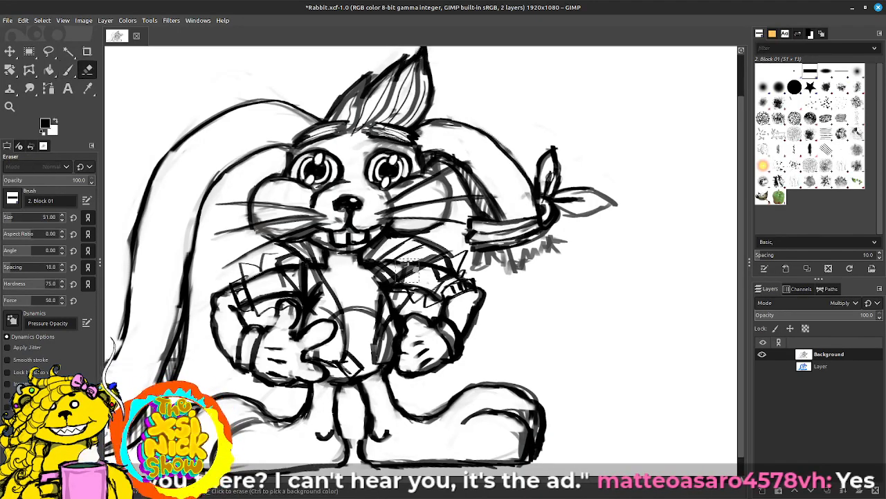
# Step: Erase the old arm outline inside the torn sleeve above the thumbs-up hand with the Eraser at size 15
pyautogui.press(']')
pyautogui.press(']')
pyautogui.press(']')
pyautogui.press(']')
pyautogui.press(']')
pyautogui.press(']')
pyautogui.press(']')
pyautogui.press(']')
pyautogui.press(']')
pyautogui.press(']')
pyautogui.press(']')
pyautogui.press(']')
pyautogui.press(']')
pyautogui.press(']')
pyautogui.press(']')
pyautogui.press(']')
pyautogui.press(']')
pyautogui.press(']')
pyautogui.press(']')
pyautogui.press(']')
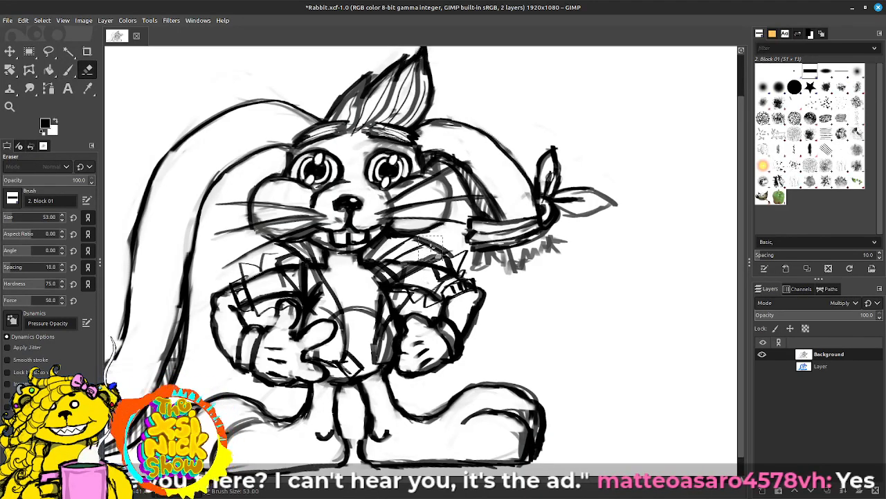
pyautogui.press('[')
pyautogui.press('[')
pyautogui.press('[')
pyautogui.press('[')
pyautogui.press('[')
pyautogui.press('[')
pyautogui.press('[')
pyautogui.press('[')
pyautogui.press('[')
pyautogui.press('[')
pyautogui.press('[')
pyautogui.press('[')
pyautogui.press('[')
pyautogui.press('[')
pyautogui.press('[')
pyautogui.press('[')
pyautogui.press('[')
pyautogui.press('[')
pyautogui.press('[')
pyautogui.press('[')
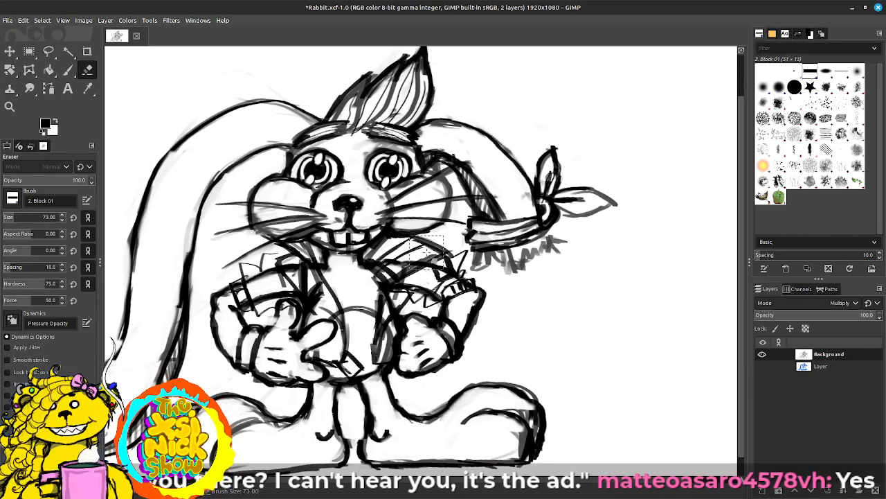
pyautogui.press('[')
pyautogui.press('[')
pyautogui.press('[')
pyautogui.press('[')
pyautogui.press('[')
pyautogui.press('[')
pyautogui.press('[')
pyautogui.press('[')
pyautogui.press('[')
pyautogui.press('[')
pyautogui.press('[')
pyautogui.press('[')
pyautogui.press('[')
pyautogui.press('[')
pyautogui.press('[')
pyautogui.press('[')
pyautogui.press('[')
pyautogui.press('[')
pyautogui.press('[')
pyautogui.press('[')
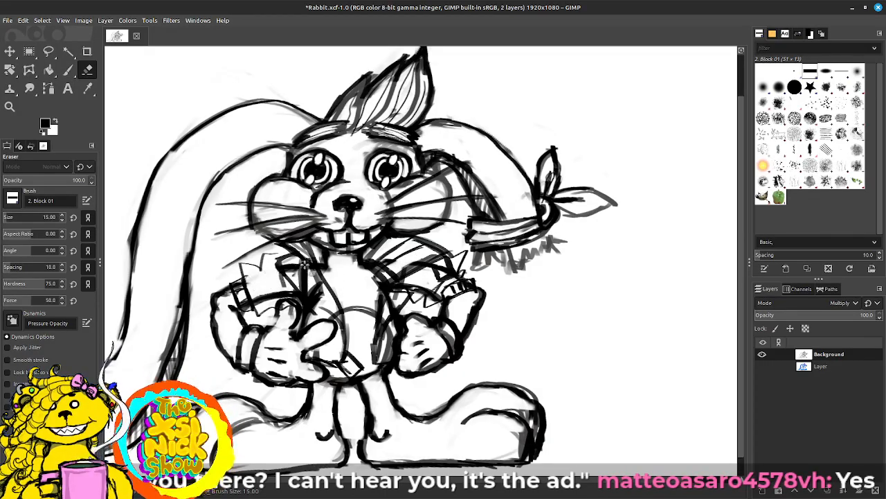
pyautogui.moveTo(306, 273)
pyautogui.mouseDown()
pyautogui.moveTo(258, 304)
pyautogui.moveTo(276, 291)
pyautogui.moveTo(236, 286)
pyautogui.moveTo(259, 290)
pyautogui.mouseUp()
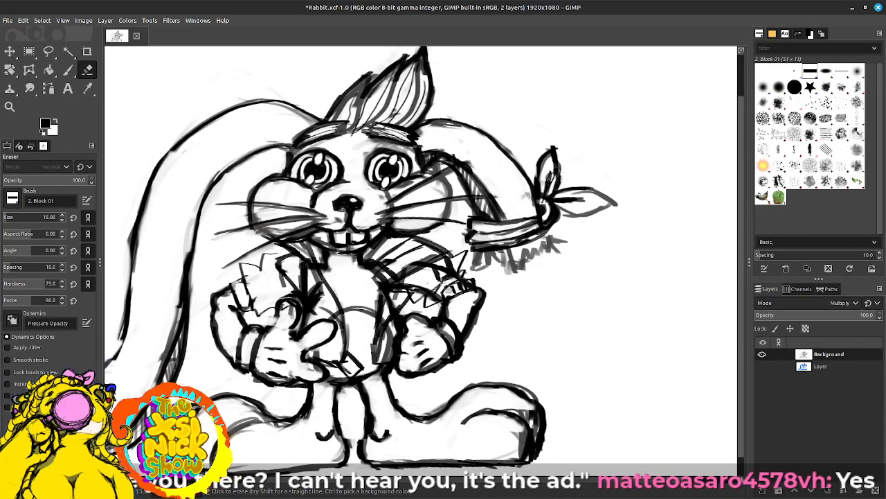
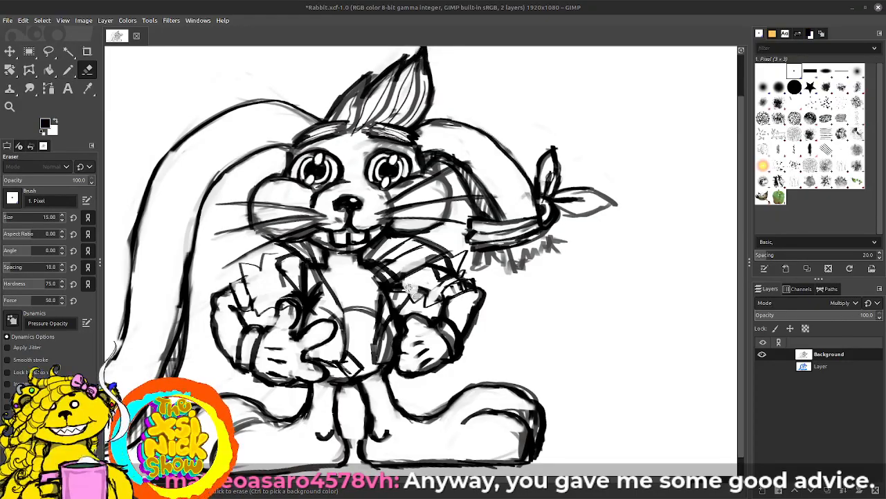
# Step: Erase stray lines inside the torn fist-side sleeve and along the vest's front edge beside the fist
pyautogui.click(406, 285)
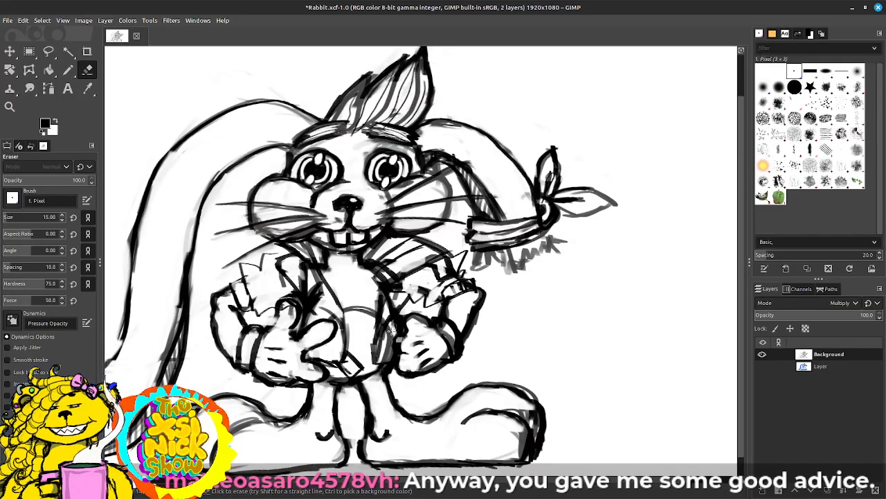
pyautogui.moveTo(394, 329)
pyautogui.mouseDown()
pyautogui.moveTo(393, 351)
pyautogui.moveTo(386, 331)
pyautogui.mouseUp()
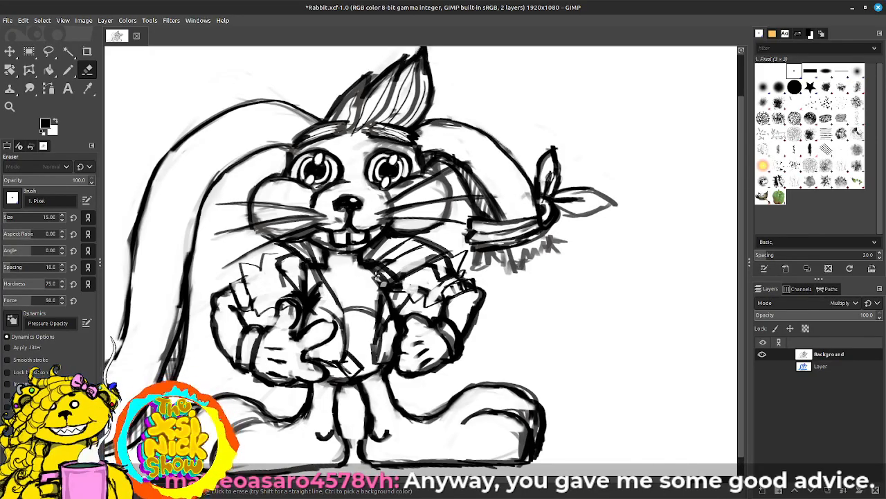
# Step: Clear the collar half on the thumbs-up side and redraw its pointed outline in black beside the mouth
pyautogui.press('p')
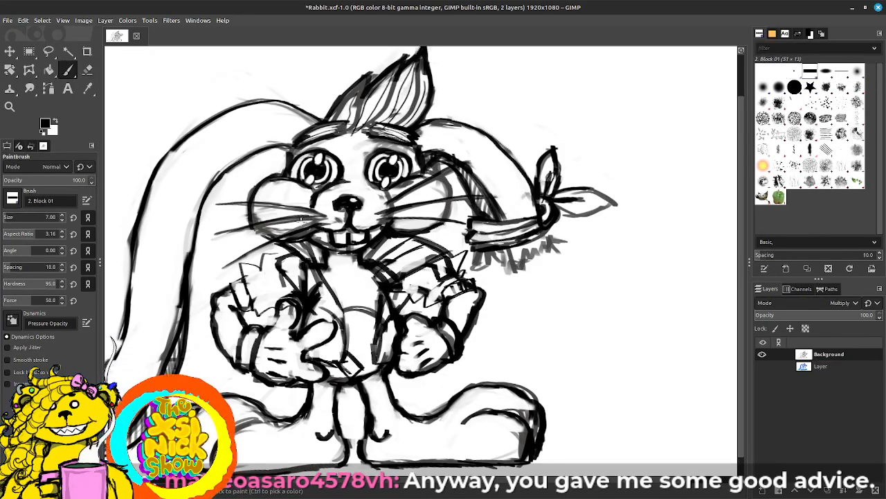
pyautogui.moveTo(279, 240)
pyautogui.mouseDown()
pyautogui.moveTo(335, 218)
pyautogui.moveTo(318, 267)
pyautogui.moveTo(307, 217)
pyautogui.moveTo(306, 237)
pyautogui.moveTo(317, 225)
pyautogui.moveTo(316, 247)
pyautogui.moveTo(296, 244)
pyautogui.moveTo(323, 223)
pyautogui.moveTo(318, 262)
pyautogui.moveTo(349, 265)
pyautogui.moveTo(339, 305)
pyautogui.mouseUp()
pyautogui.hotkey('shift', 'e')
pyautogui.press('p')
pyautogui.moveTo(350, 268)
pyautogui.mouseDown()
pyautogui.moveTo(338, 303)
pyautogui.moveTo(346, 338)
pyautogui.mouseUp()
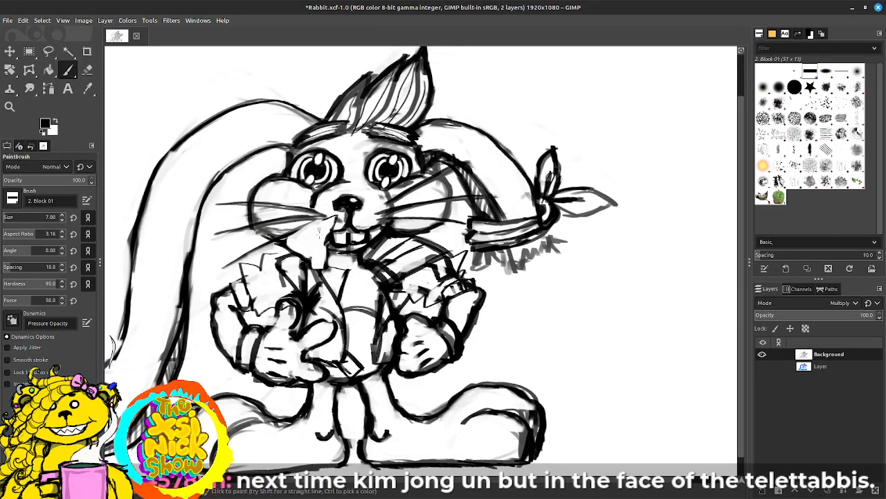
pyautogui.moveTo(327, 247); pyautogui.dragTo(324, 262)
pyautogui.moveTo(335, 220); pyautogui.dragTo(325, 259)
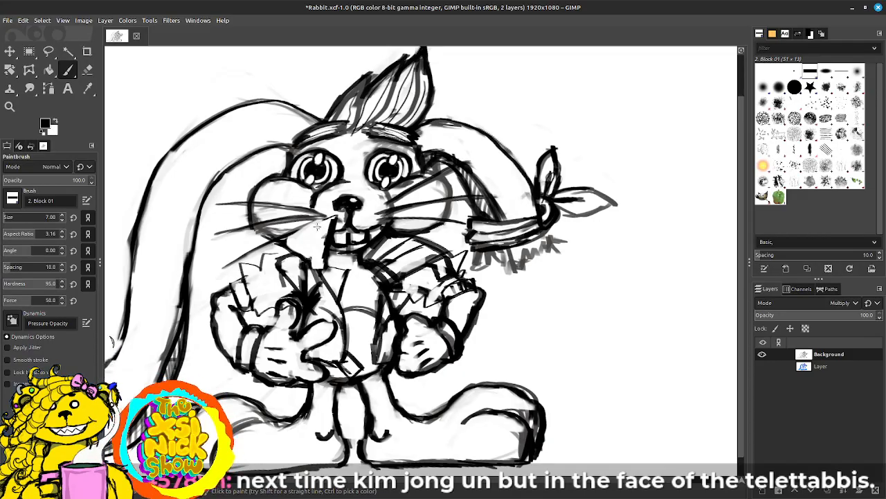
pyautogui.moveTo(285, 236)
pyautogui.mouseDown()
pyautogui.moveTo(316, 221)
pyautogui.moveTo(293, 232)
pyautogui.mouseUp()
pyautogui.moveTo(293, 232)
pyautogui.mouseDown()
pyautogui.moveTo(329, 217)
pyautogui.moveTo(281, 241)
pyautogui.mouseUp()
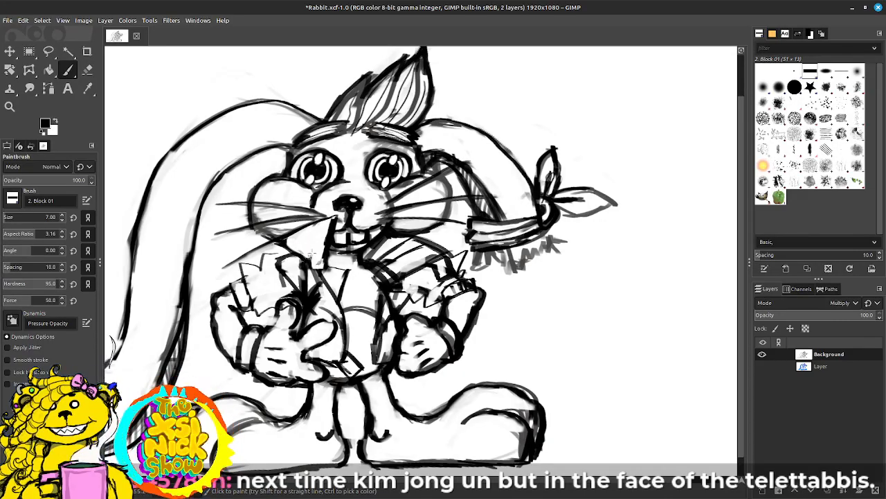
# Step: Strengthen the torn sleeve above the thumbs-up hand with bold jagged edges and fold lines in black
pyautogui.moveTo(285, 275)
pyautogui.mouseDown()
pyautogui.moveTo(279, 285)
pyautogui.moveTo(239, 293)
pyautogui.moveTo(250, 311)
pyautogui.mouseUp()
pyautogui.moveTo(261, 271)
pyautogui.mouseDown()
pyautogui.moveTo(260, 286)
pyautogui.moveTo(263, 255)
pyautogui.moveTo(284, 281)
pyautogui.moveTo(269, 253)
pyautogui.mouseUp()
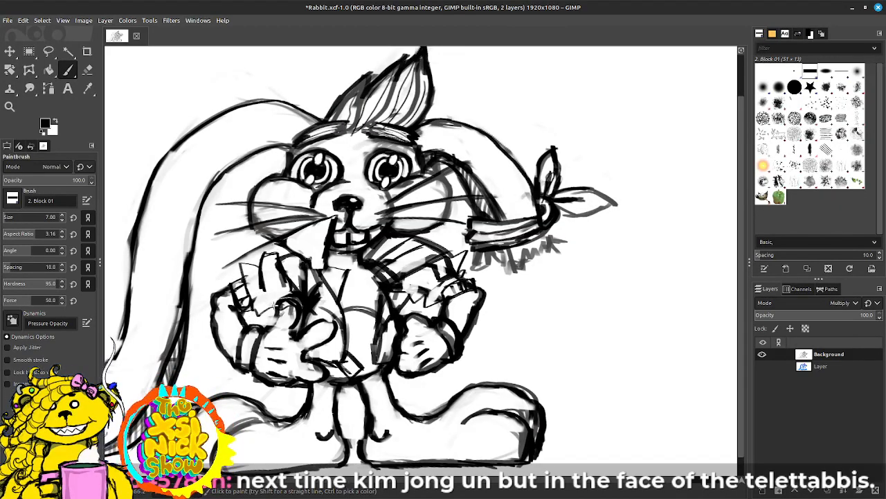
pyautogui.moveTo(275, 305); pyautogui.dragTo(255, 315)
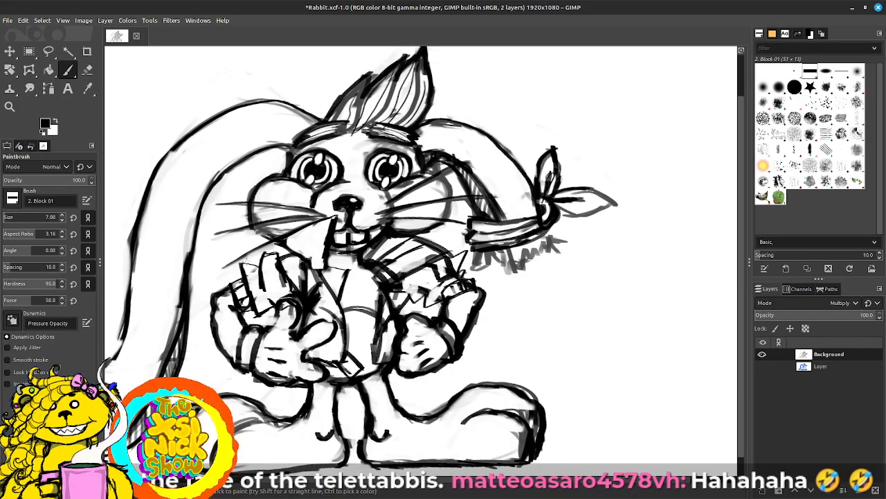
pyautogui.moveTo(241, 264)
pyautogui.mouseDown()
pyautogui.moveTo(258, 270)
pyautogui.moveTo(278, 254)
pyautogui.mouseUp()
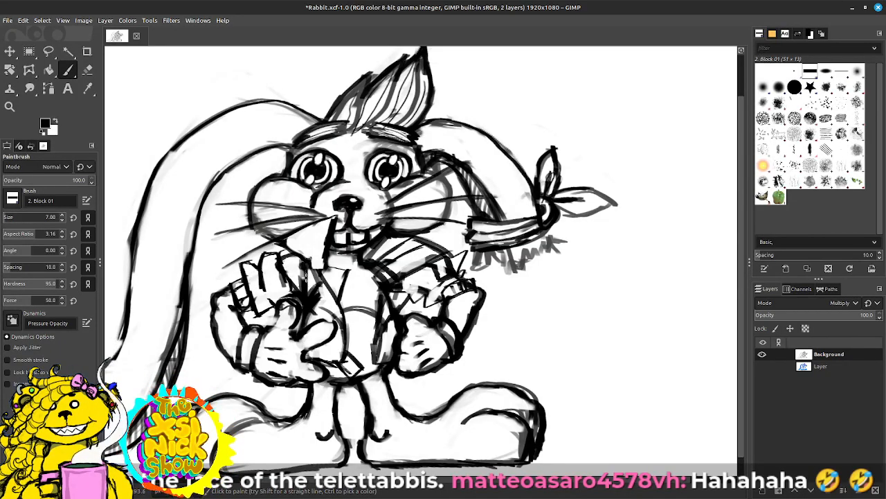
pyautogui.moveTo(299, 284)
pyautogui.mouseDown()
pyautogui.moveTo(293, 259)
pyautogui.moveTo(299, 288)
pyautogui.mouseUp()
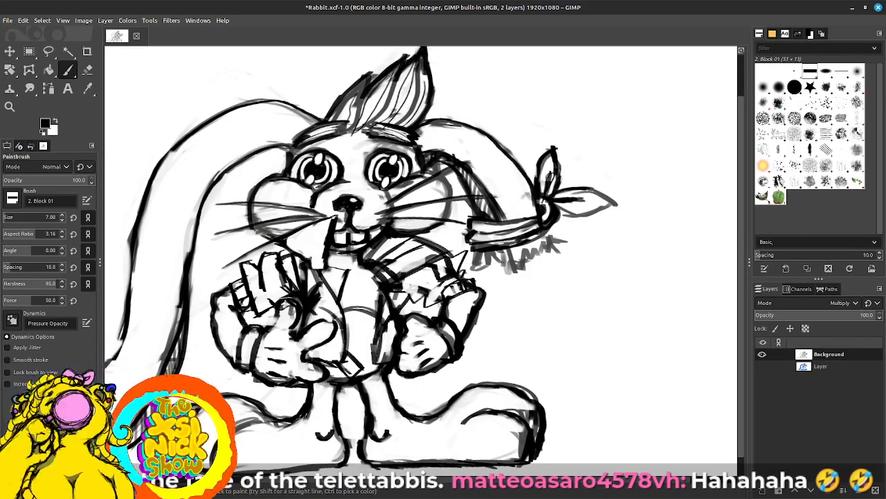
# Step: Clean up and redraw the thumb outline of the thumbs-up hand where it meets the sleeve
pyautogui.moveTo(286, 301)
pyautogui.mouseDown()
pyautogui.moveTo(273, 328)
pyautogui.moveTo(291, 298)
pyautogui.moveTo(295, 328)
pyautogui.mouseUp()
pyautogui.hotkey('shift', 'e')
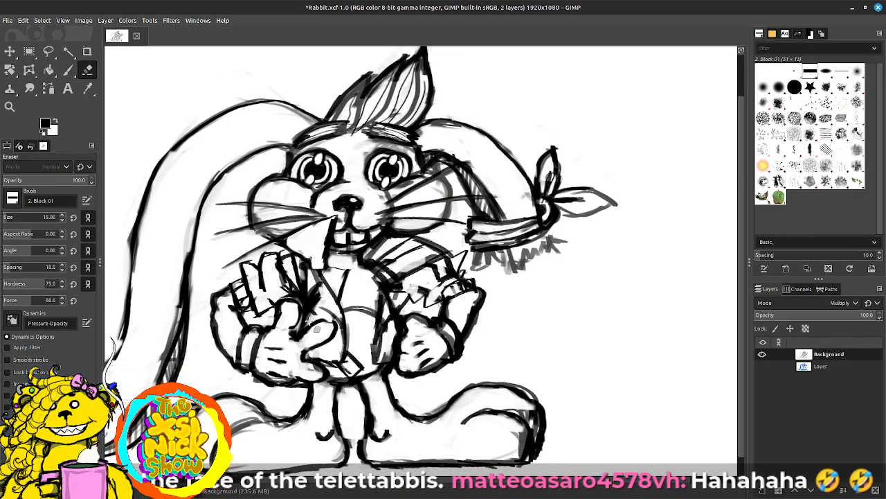
pyautogui.press('p')
pyautogui.moveTo(334, 314); pyautogui.dragTo(323, 330)
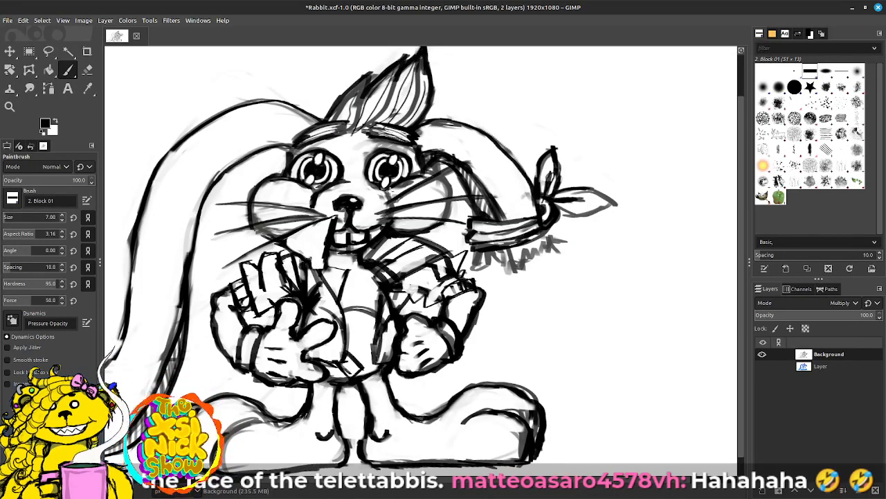
# Step: Erase the old lapel lines above the thumbs-up hand and redraw that side's vest front edge in black
pyautogui.hotkey('shift', 'e')
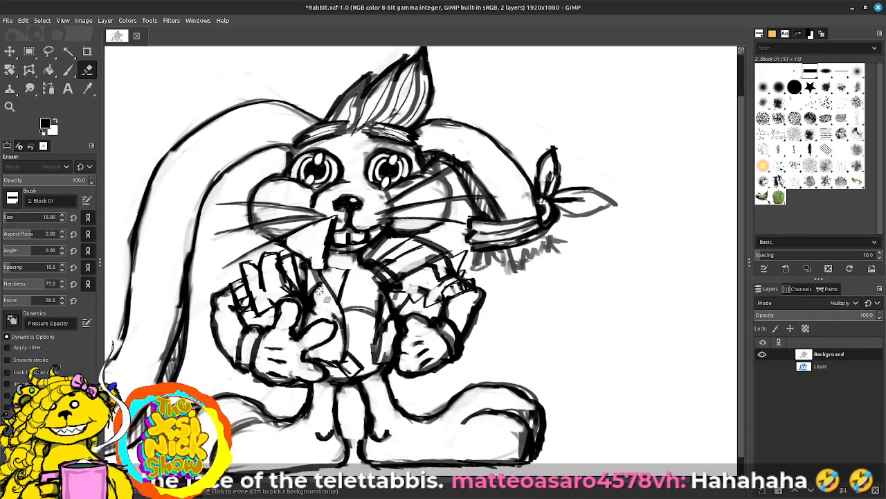
pyautogui.moveTo(320, 290)
pyautogui.mouseDown()
pyautogui.moveTo(320, 267)
pyautogui.moveTo(338, 299)
pyautogui.moveTo(346, 362)
pyautogui.moveTo(336, 328)
pyautogui.moveTo(326, 344)
pyautogui.moveTo(332, 354)
pyautogui.moveTo(345, 351)
pyautogui.moveTo(347, 364)
pyautogui.mouseUp()
pyautogui.press('p')
pyautogui.hotkey('shift', 'e')
pyautogui.press('p')
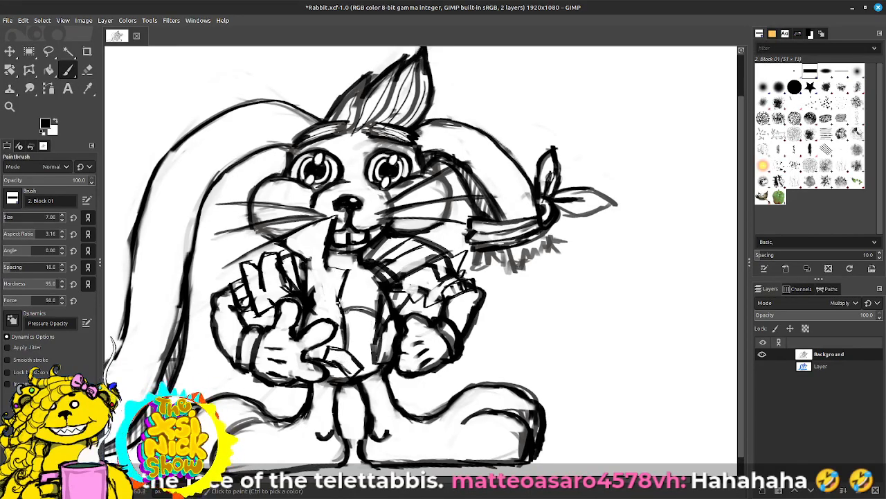
pyautogui.moveTo(339, 299)
pyautogui.mouseDown()
pyautogui.moveTo(320, 242)
pyautogui.moveTo(304, 234)
pyautogui.moveTo(311, 262)
pyautogui.mouseUp()
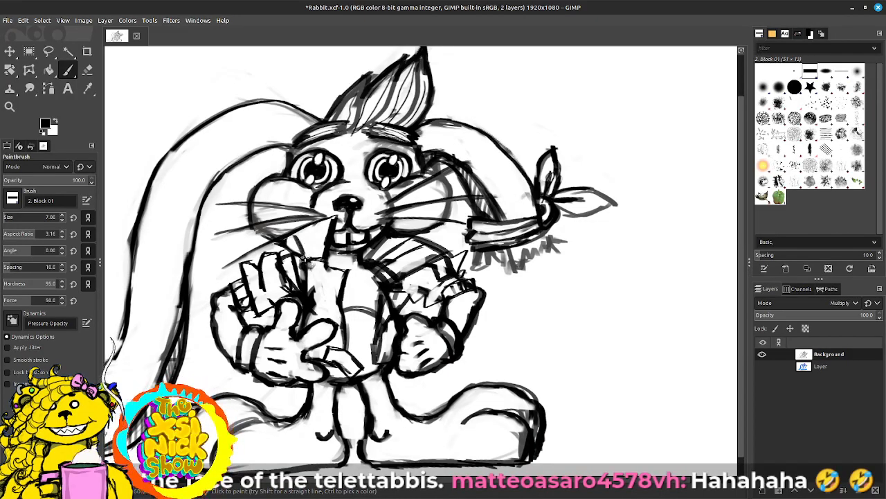
# Step: Add fanned detail lines to the thumbs-up side collar and tidy the vest front and neckline below it
pyautogui.moveTo(292, 227)
pyautogui.mouseDown()
pyautogui.moveTo(311, 258)
pyautogui.moveTo(308, 228)
pyautogui.moveTo(320, 249)
pyautogui.moveTo(330, 221)
pyautogui.mouseUp()
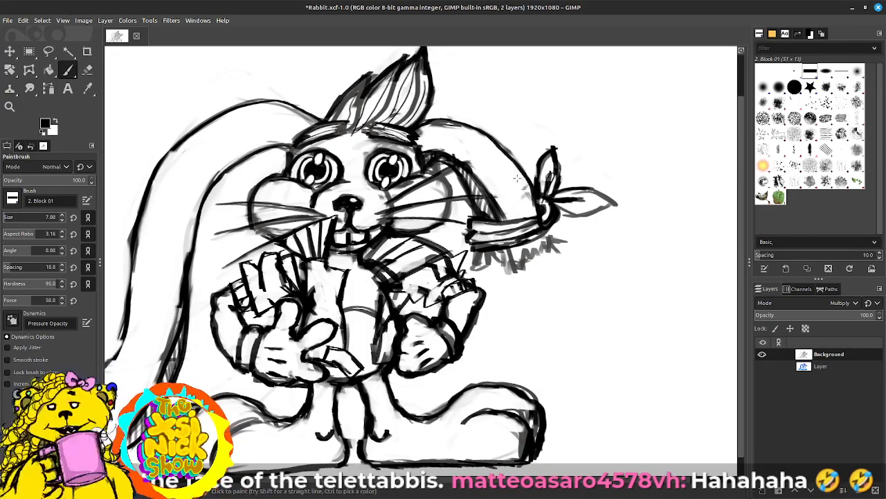
pyautogui.moveTo(340, 296)
pyautogui.mouseDown()
pyautogui.moveTo(314, 301)
pyautogui.moveTo(316, 276)
pyautogui.moveTo(301, 263)
pyautogui.moveTo(307, 280)
pyautogui.moveTo(293, 259)
pyautogui.moveTo(320, 290)
pyautogui.moveTo(331, 280)
pyautogui.moveTo(310, 299)
pyautogui.mouseUp()
pyautogui.hotkey('shift', 'e')
pyautogui.press('p')
pyautogui.moveTo(319, 260); pyautogui.dragTo(342, 269)
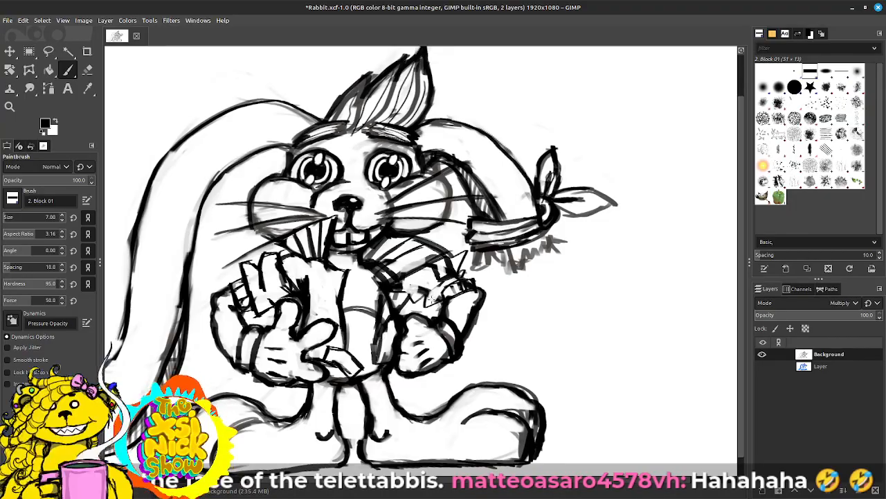
# Step: Erase the thick vest edge beside the fist and redraw it as a clean slanted front panel
pyautogui.hotkey('shift', 'e')
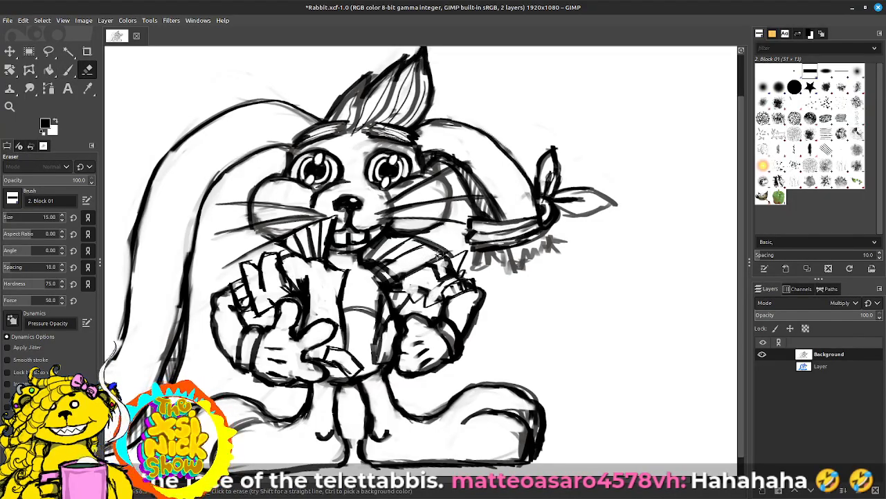
pyautogui.moveTo(397, 289)
pyautogui.mouseDown()
pyautogui.moveTo(380, 355)
pyautogui.moveTo(393, 313)
pyautogui.mouseUp()
pyautogui.press('p')
pyautogui.moveTo(377, 351)
pyautogui.mouseDown()
pyautogui.moveTo(398, 305)
pyautogui.moveTo(384, 304)
pyautogui.moveTo(389, 295)
pyautogui.moveTo(383, 355)
pyautogui.moveTo(436, 335)
pyautogui.mouseUp()
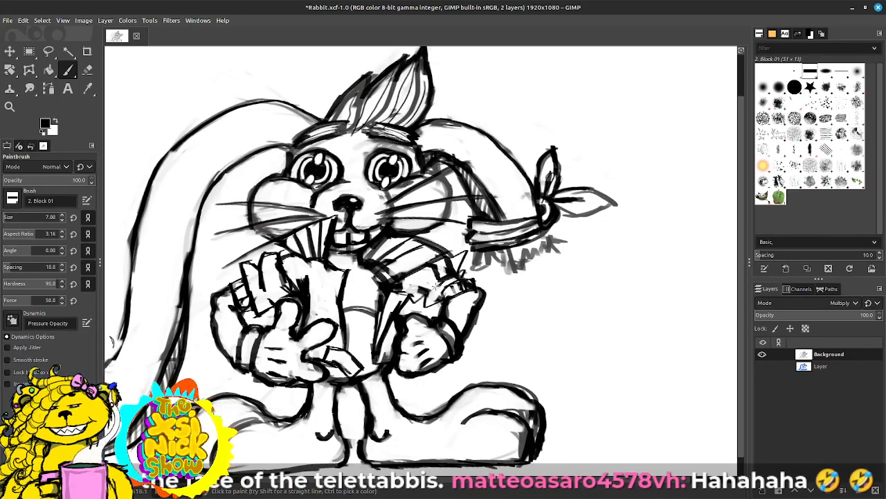
pyautogui.moveTo(418, 294)
pyautogui.mouseDown()
pyautogui.moveTo(413, 300)
pyautogui.moveTo(405, 287)
pyautogui.mouseUp()
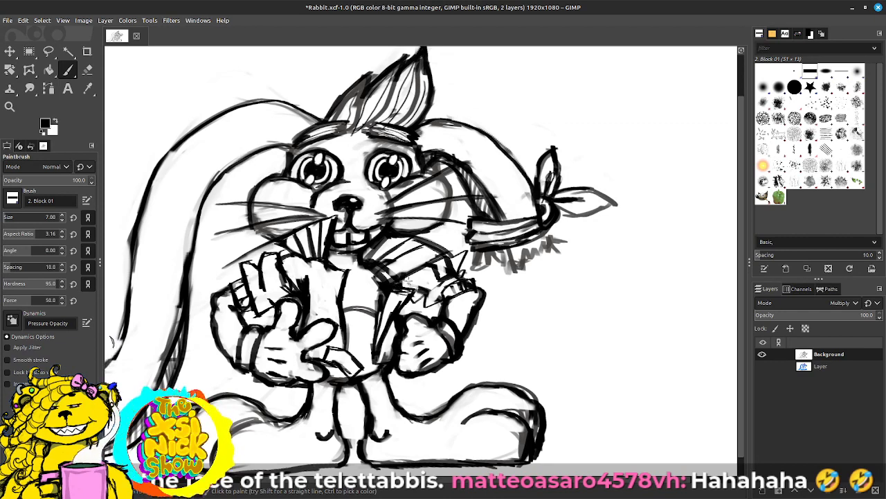
# Step: Clean up the base of the fist-side collar with the Eraser and retouch the neckline and vest edge in black
pyautogui.hotkey('shift', 'e')
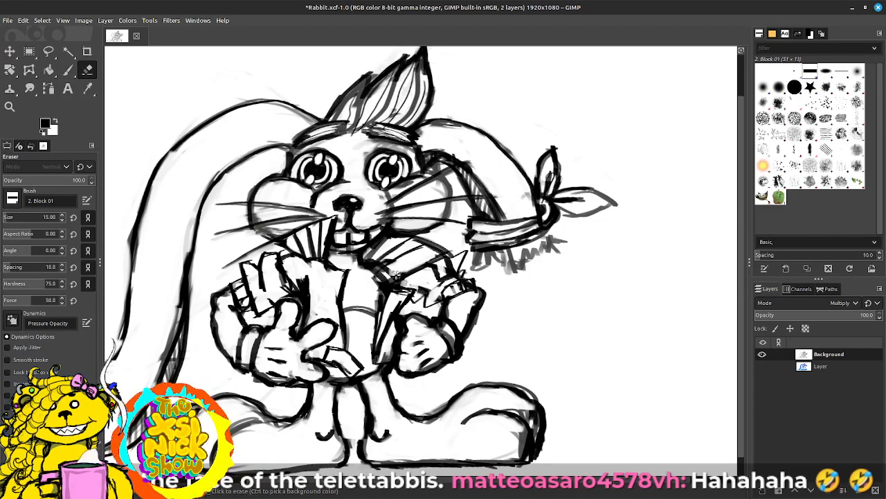
pyautogui.moveTo(378, 266)
pyautogui.mouseDown()
pyautogui.moveTo(401, 262)
pyautogui.moveTo(380, 266)
pyautogui.moveTo(366, 258)
pyautogui.moveTo(387, 276)
pyautogui.moveTo(371, 260)
pyautogui.moveTo(378, 274)
pyautogui.mouseUp()
pyautogui.press('p')
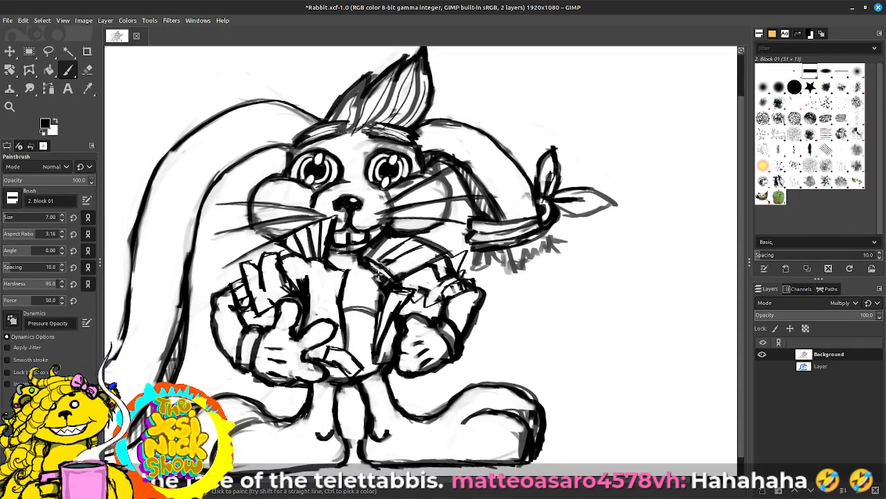
pyautogui.moveTo(304, 259)
pyautogui.mouseDown()
pyautogui.moveTo(359, 261)
pyautogui.moveTo(334, 271)
pyautogui.mouseUp()
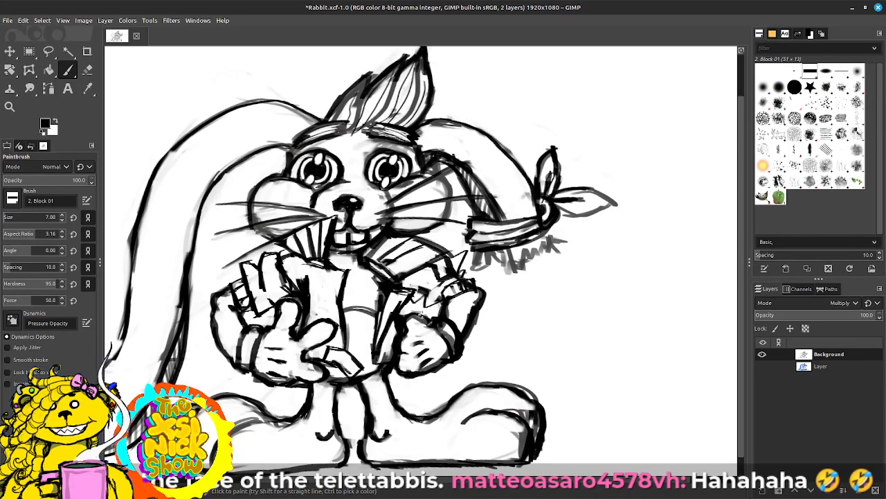
pyautogui.moveTo(398, 350); pyautogui.dragTo(390, 343)
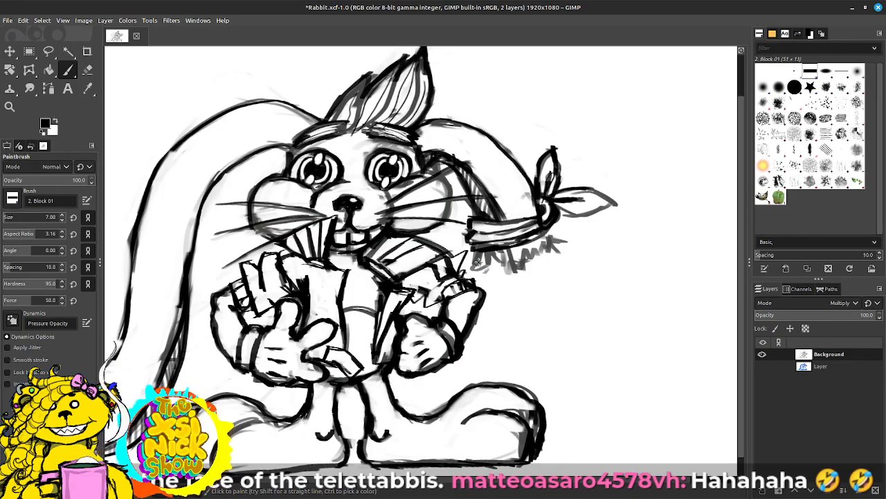
# Step: Redraw the torn fist-side sleeve with bold jagged edges and fold lines, erasing stray marks near the armpit
pyautogui.hotkey('shift', 'e')
pyautogui.moveTo(420, 285)
pyautogui.mouseDown()
pyautogui.moveTo(432, 297)
pyautogui.moveTo(424, 281)
pyautogui.mouseUp()
pyautogui.press('p')
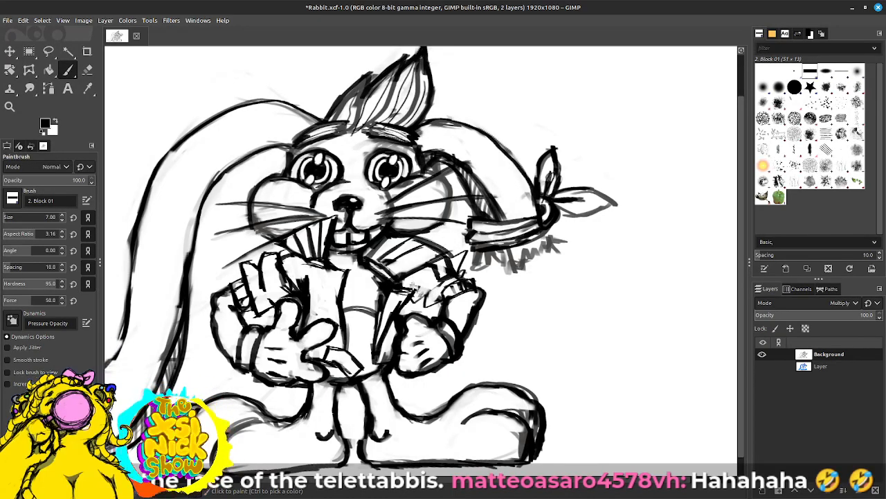
pyautogui.moveTo(413, 299)
pyautogui.mouseDown()
pyautogui.moveTo(430, 290)
pyautogui.moveTo(438, 305)
pyautogui.mouseUp()
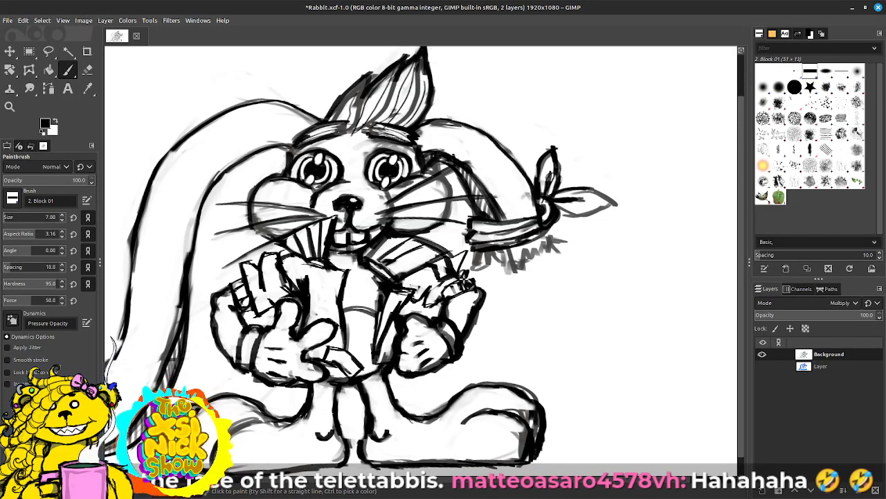
pyautogui.moveTo(456, 256); pyautogui.dragTo(467, 250)
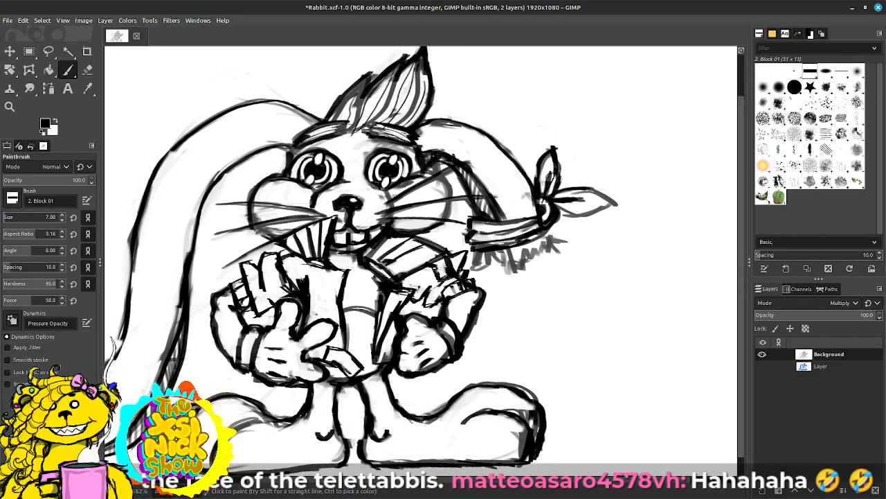
pyautogui.moveTo(431, 277)
pyautogui.mouseDown()
pyautogui.moveTo(420, 292)
pyautogui.moveTo(428, 295)
pyautogui.moveTo(417, 286)
pyautogui.mouseUp()
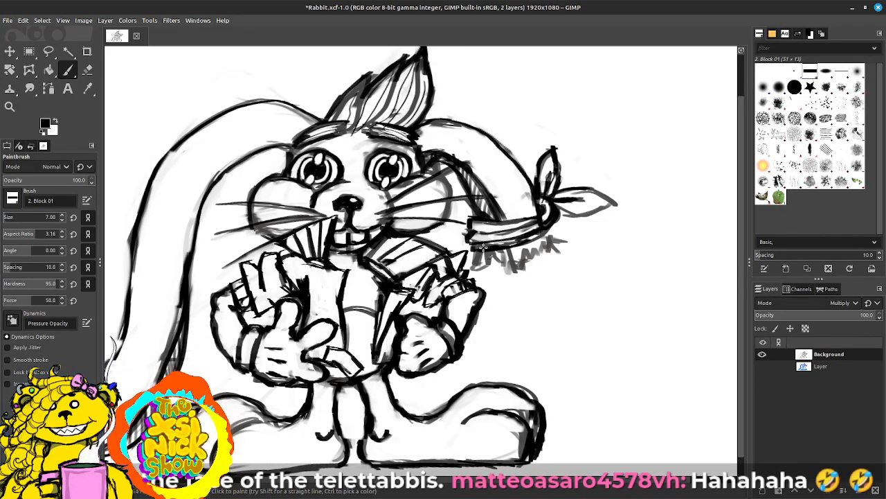
pyautogui.moveTo(466, 272); pyautogui.dragTo(460, 279)
pyautogui.moveTo(439, 291); pyautogui.dragTo(431, 318)
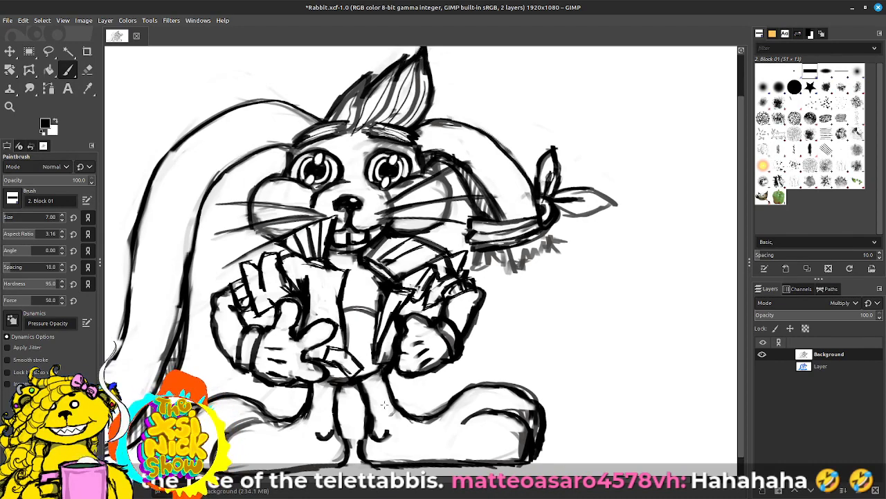
pyautogui.hotkey('shift', 'e')
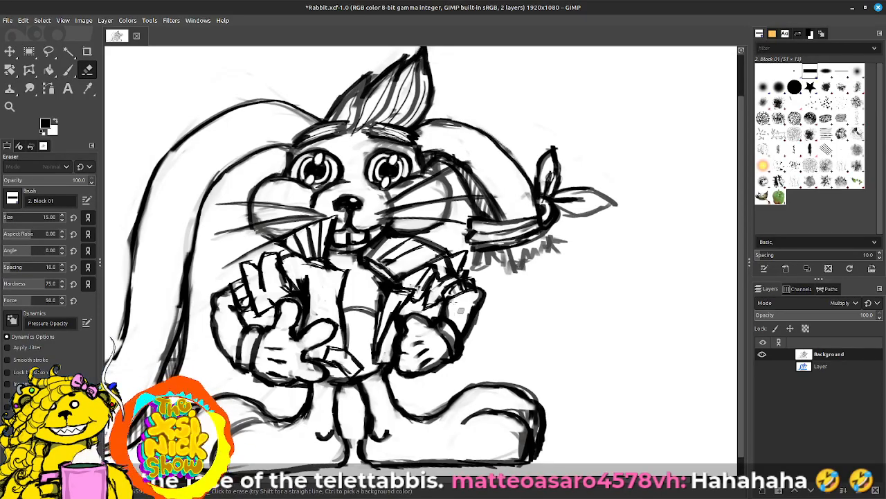
pyautogui.moveTo(405, 288); pyautogui.dragTo(416, 298)
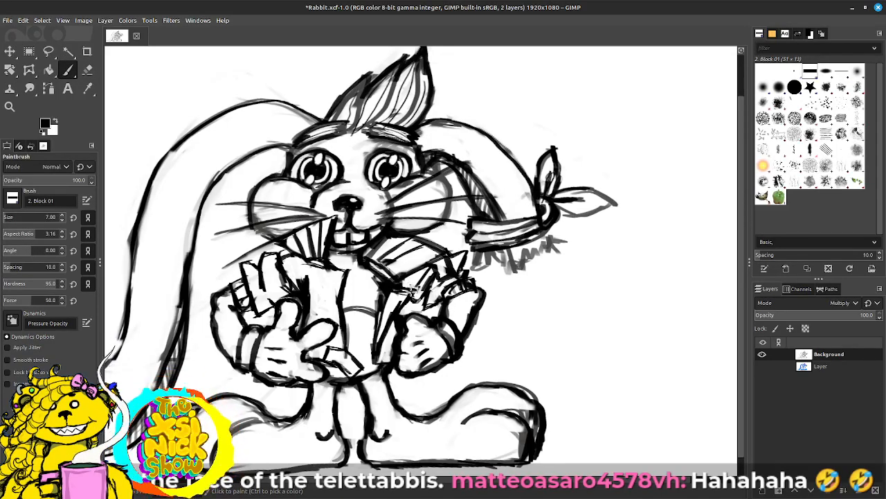
# Step: Add detail lines along the fist-side collar and retouch the base of the opposite collar half
pyautogui.moveTo(385, 270); pyautogui.dragTo(436, 245)
pyautogui.moveTo(378, 262); pyautogui.dragTo(399, 238)
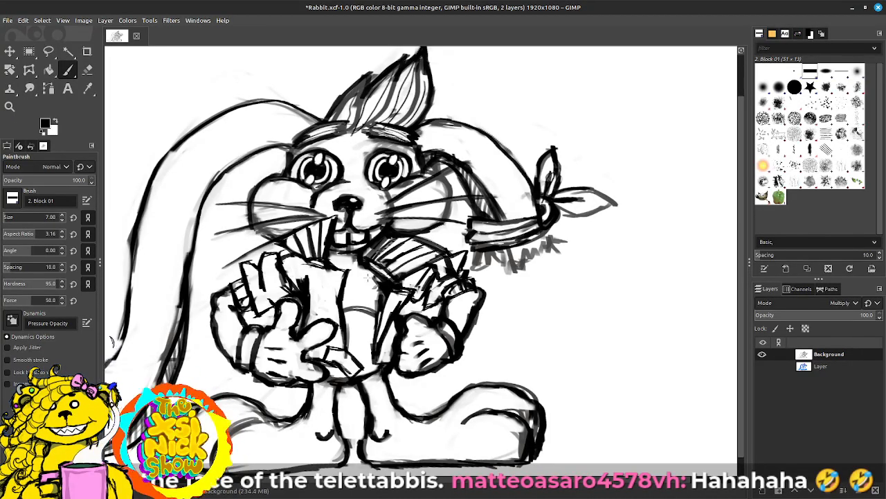
pyautogui.hotkey('shift', 'e')
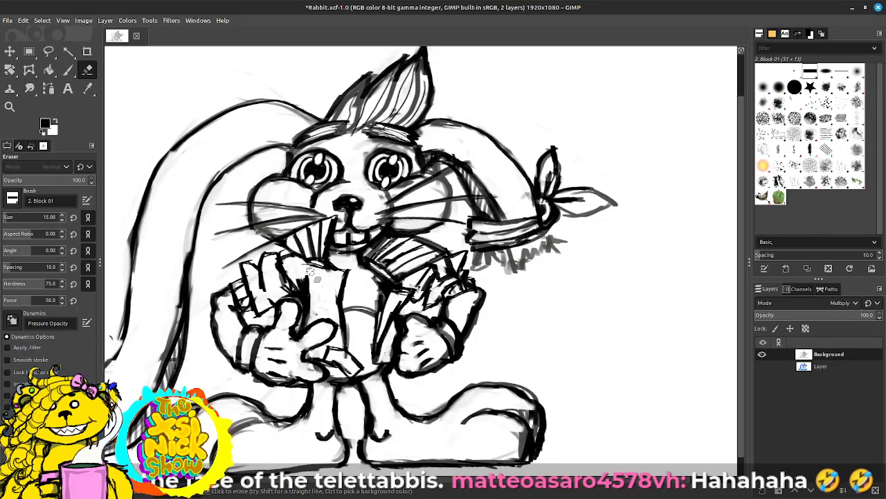
pyautogui.press('p')
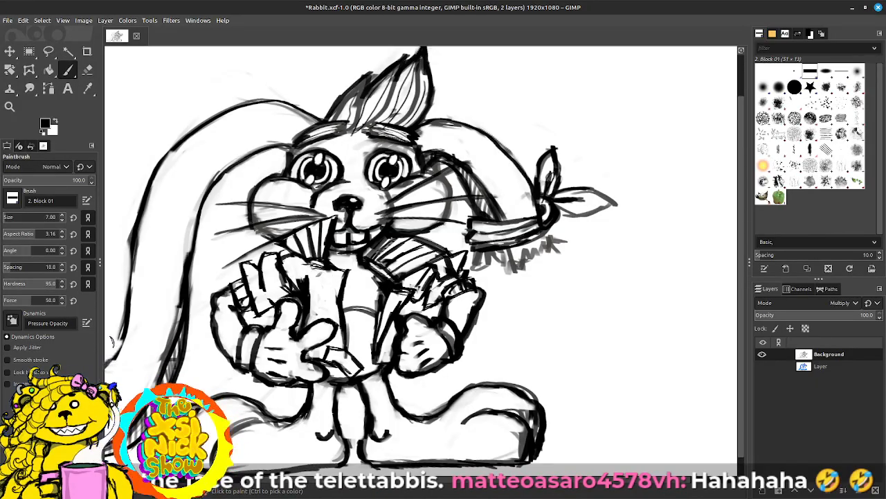
pyautogui.moveTo(306, 262); pyautogui.dragTo(321, 266)
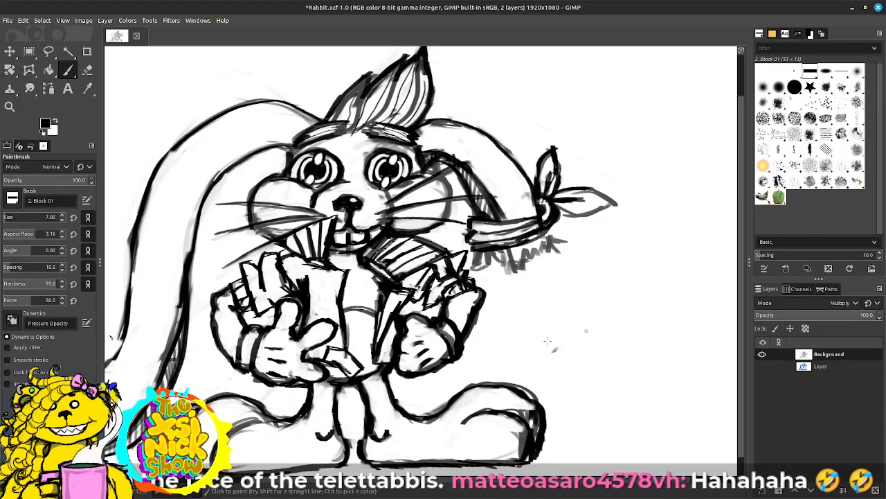
# Step: Show and activate the colour layer beneath the line art and set the paint colour to golden yellow ffc500
pyautogui.click(763, 366)
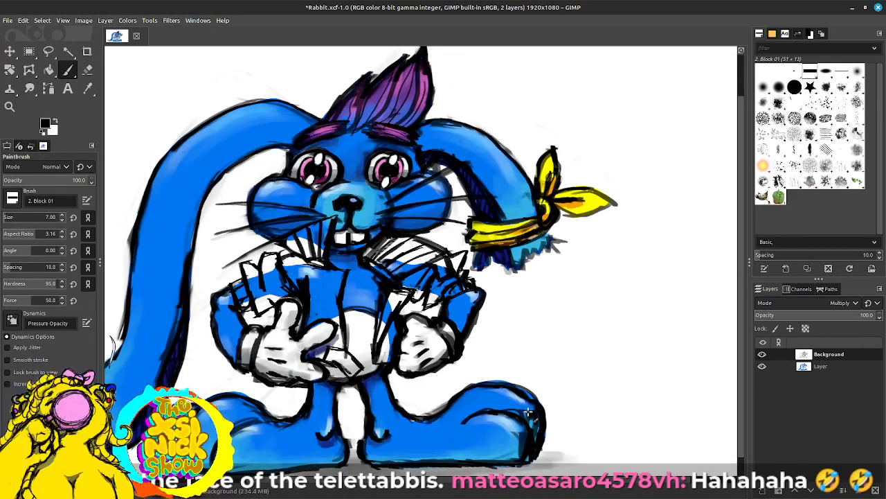
pyautogui.click(824, 367)
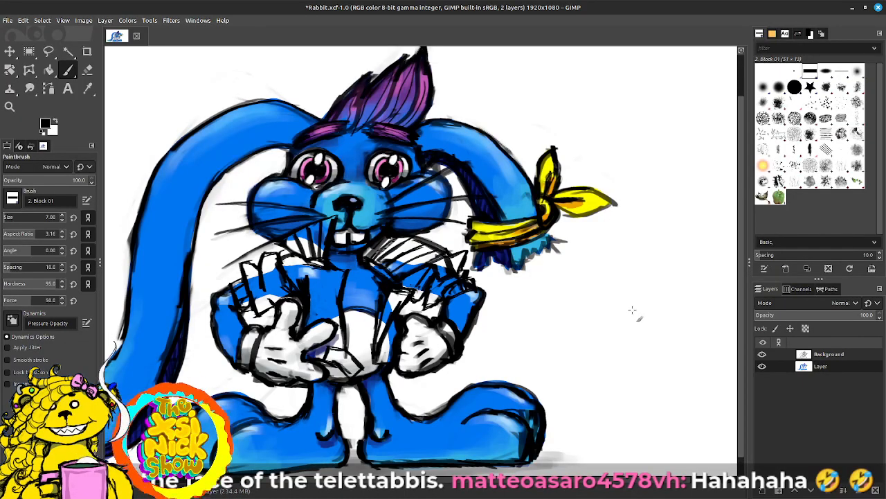
pyautogui.click(777, 33)
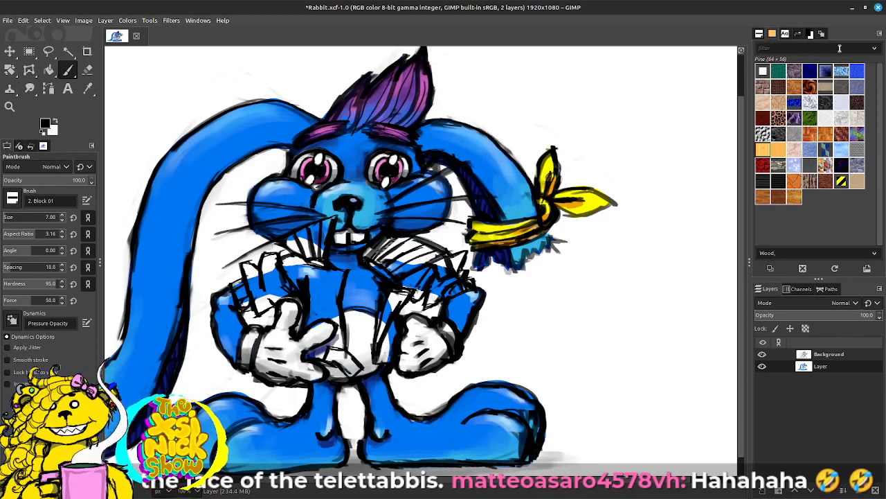
pyautogui.click(809, 34)
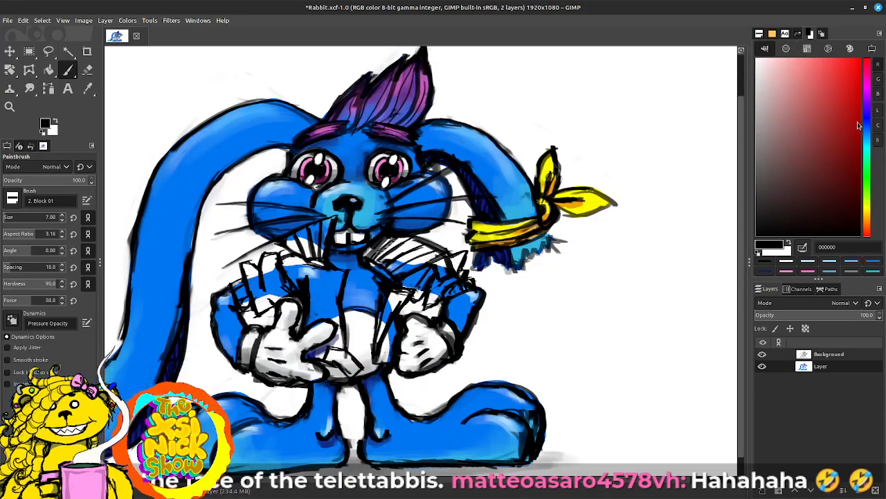
pyautogui.click(869, 220)
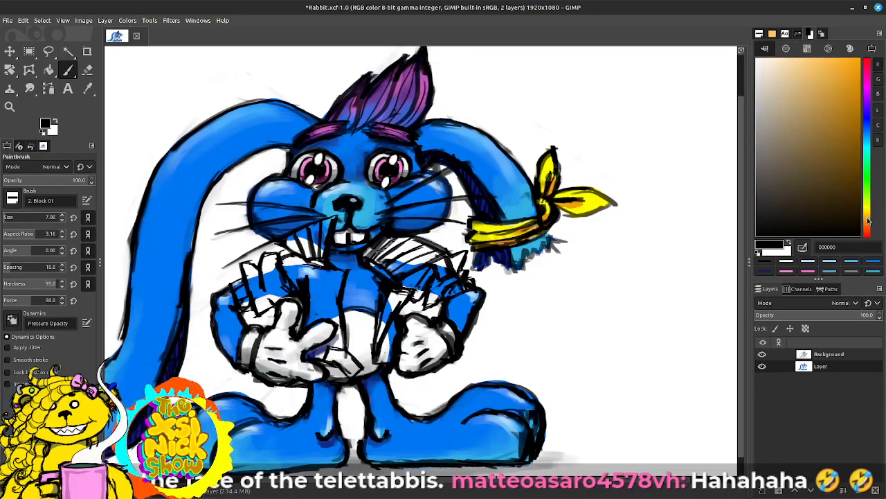
pyautogui.moveTo(857, 161); pyautogui.dragTo(874, 34)
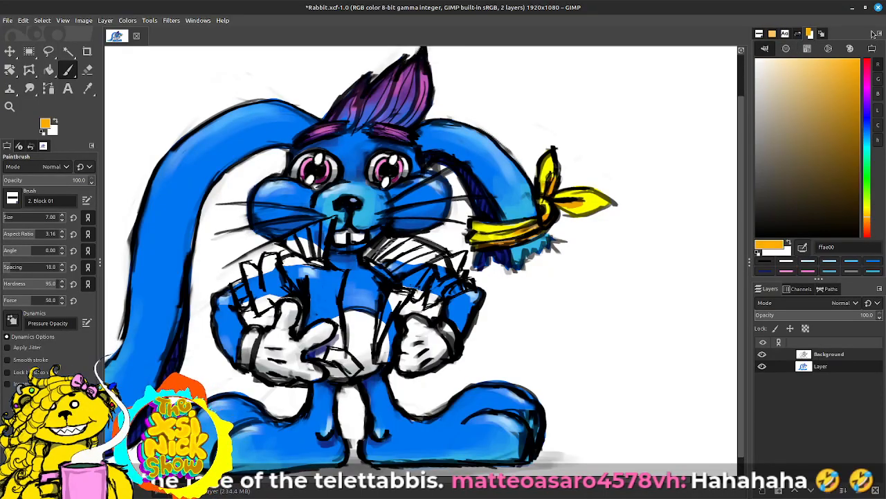
pyautogui.click(865, 217)
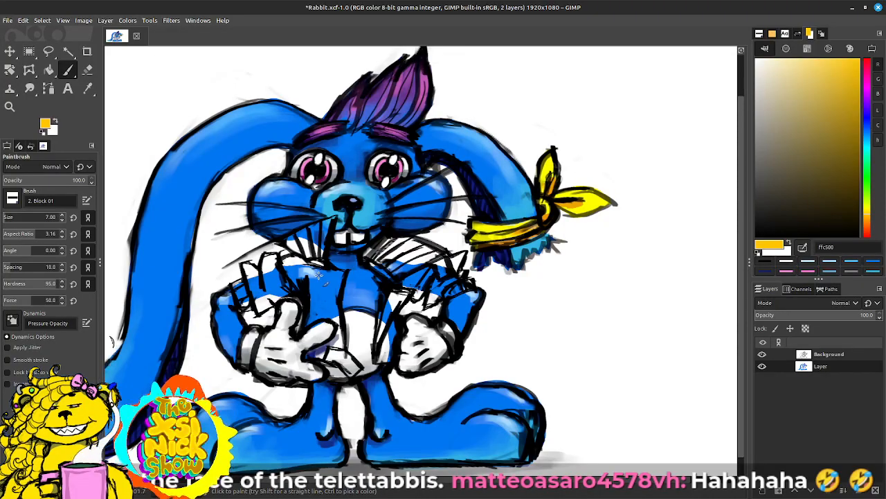
# Step: Enlarge the Paintbrush to size 24
pyautogui.press(']')
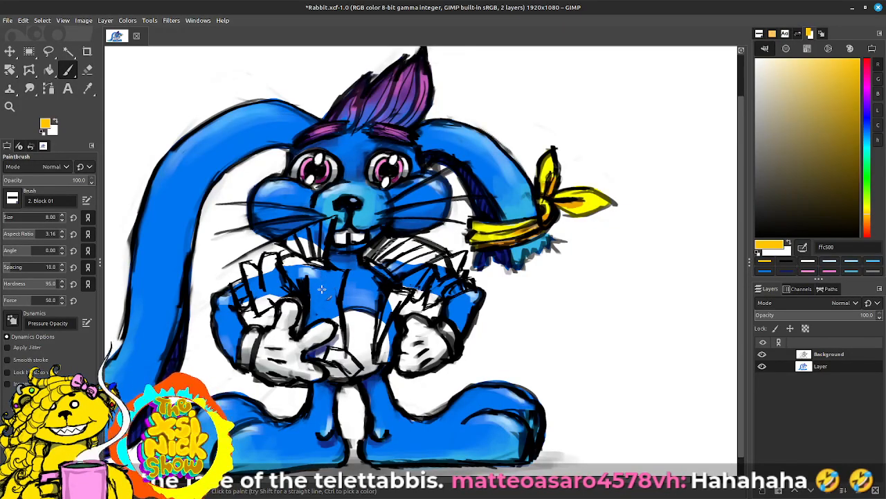
pyautogui.press(']')
pyautogui.press(']')
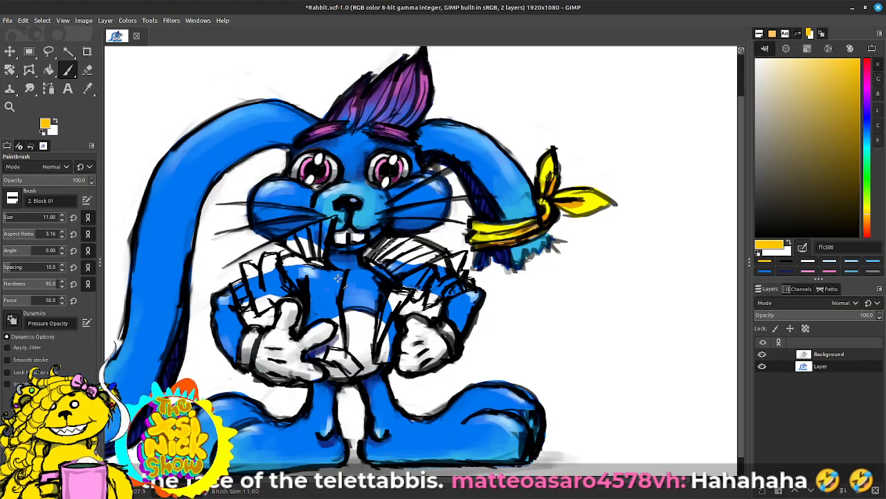
pyautogui.click(828, 355)
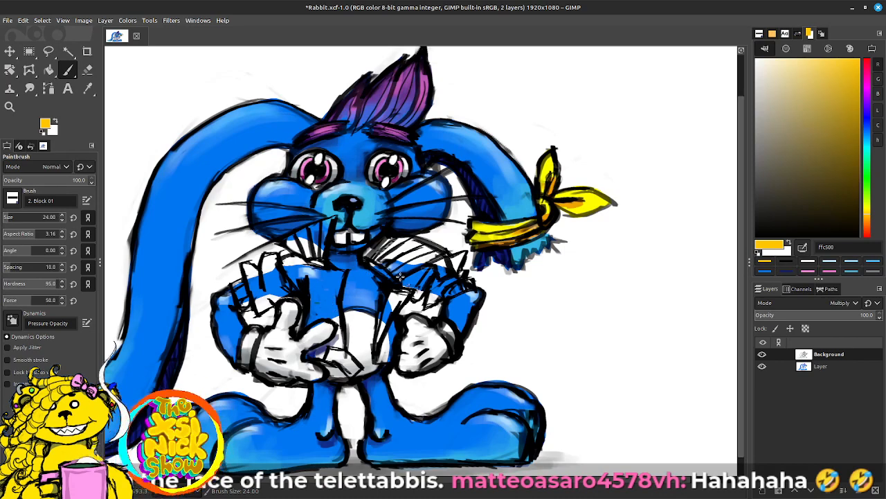
pyautogui.moveTo(321, 286); pyautogui.dragTo(322, 311)
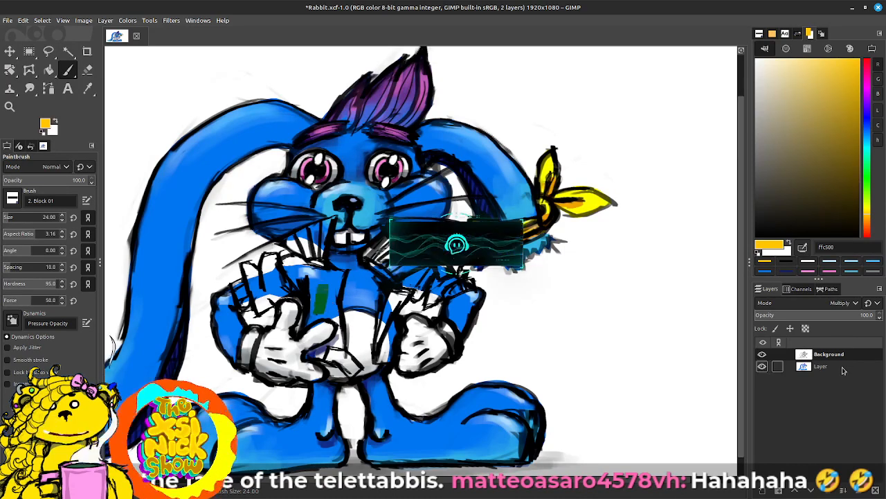
pyautogui.hotkey('ctrl', 'z')
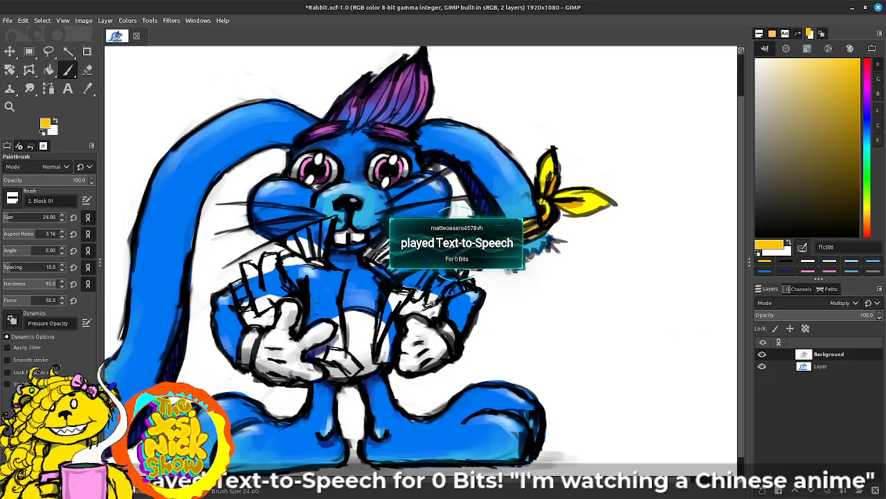
# Step: Paint the vest flat golden yellow on the colour layer, covering both collar halves, torn sleeves, front panels and the hem by the open hand
pyautogui.click(824, 369)
pyautogui.moveTo(321, 308)
pyautogui.mouseDown()
pyautogui.moveTo(325, 280)
pyautogui.moveTo(317, 324)
pyautogui.moveTo(325, 308)
pyautogui.moveTo(309, 269)
pyautogui.mouseUp()
pyautogui.moveTo(258, 293)
pyautogui.mouseDown()
pyautogui.moveTo(255, 272)
pyautogui.moveTo(260, 300)
pyautogui.moveTo(274, 298)
pyautogui.moveTo(274, 284)
pyautogui.moveTo(262, 292)
pyautogui.moveTo(263, 271)
pyautogui.moveTo(261, 287)
pyautogui.moveTo(270, 290)
pyautogui.moveTo(262, 272)
pyautogui.moveTo(259, 282)
pyautogui.moveTo(269, 269)
pyautogui.moveTo(263, 274)
pyautogui.moveTo(282, 280)
pyautogui.moveTo(304, 264)
pyautogui.moveTo(287, 261)
pyautogui.moveTo(304, 264)
pyautogui.moveTo(283, 284)
pyautogui.mouseUp()
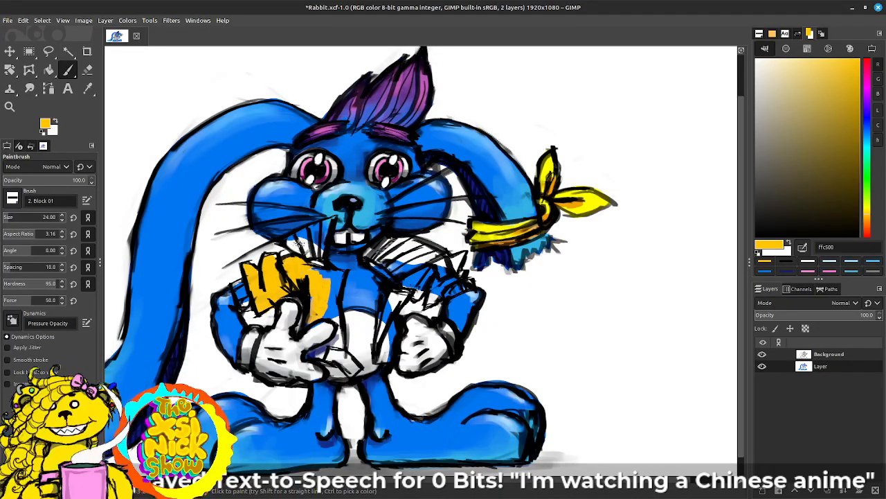
pyautogui.moveTo(290, 240)
pyautogui.mouseDown()
pyautogui.moveTo(308, 230)
pyautogui.moveTo(293, 237)
pyautogui.moveTo(317, 226)
pyautogui.moveTo(317, 239)
pyautogui.moveTo(331, 218)
pyautogui.moveTo(309, 326)
pyautogui.moveTo(326, 309)
pyautogui.moveTo(338, 319)
pyautogui.moveTo(338, 286)
pyautogui.mouseUp()
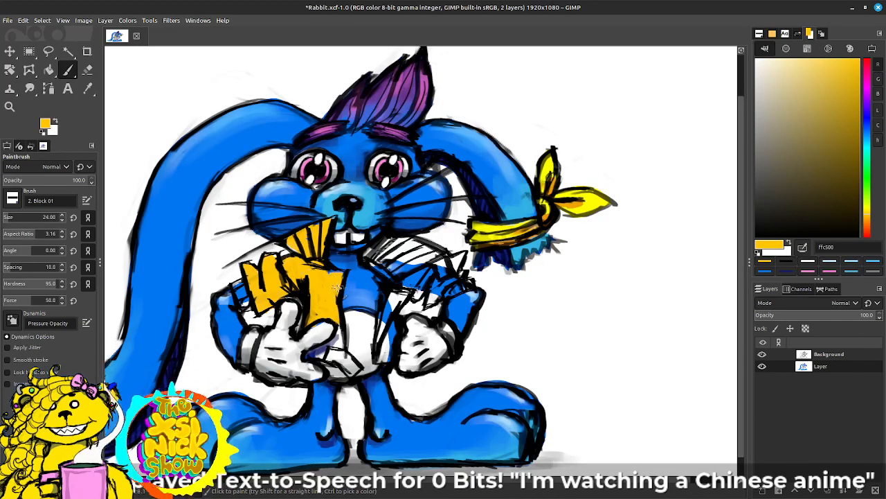
pyautogui.moveTo(239, 279)
pyautogui.mouseDown()
pyautogui.moveTo(241, 308)
pyautogui.moveTo(240, 285)
pyautogui.mouseUp()
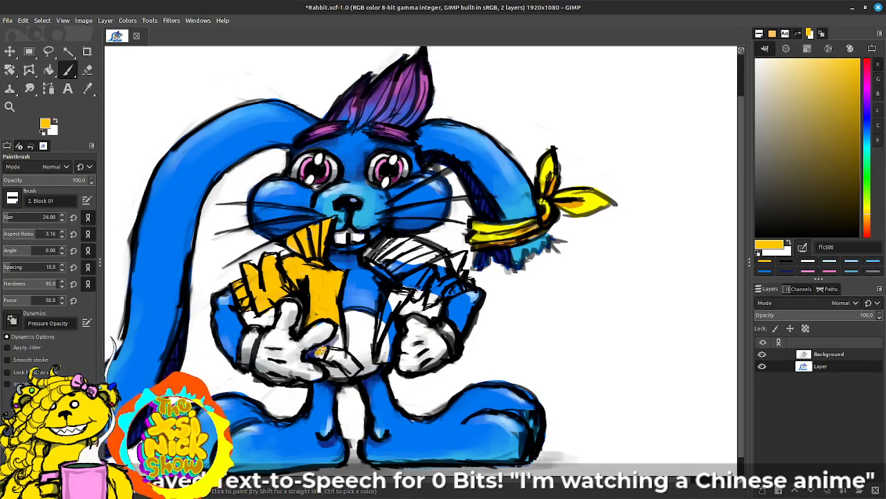
pyautogui.moveTo(320, 351)
pyautogui.mouseDown()
pyautogui.moveTo(339, 332)
pyautogui.moveTo(325, 350)
pyautogui.moveTo(349, 367)
pyautogui.moveTo(340, 350)
pyautogui.moveTo(355, 375)
pyautogui.moveTo(345, 364)
pyautogui.mouseUp()
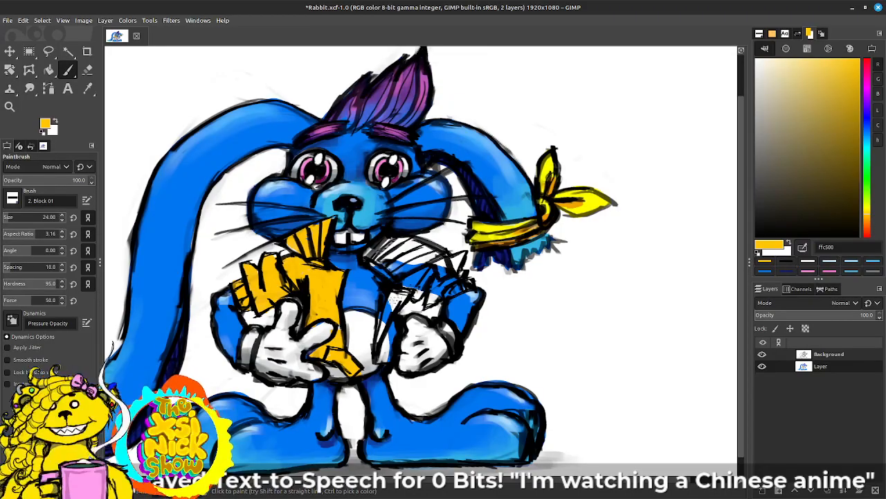
pyautogui.moveTo(393, 303)
pyautogui.mouseDown()
pyautogui.moveTo(384, 333)
pyautogui.moveTo(394, 298)
pyautogui.moveTo(379, 362)
pyautogui.moveTo(391, 330)
pyautogui.moveTo(391, 357)
pyautogui.moveTo(402, 290)
pyautogui.moveTo(381, 311)
pyautogui.moveTo(378, 335)
pyautogui.moveTo(400, 305)
pyautogui.moveTo(389, 303)
pyautogui.moveTo(382, 346)
pyautogui.mouseUp()
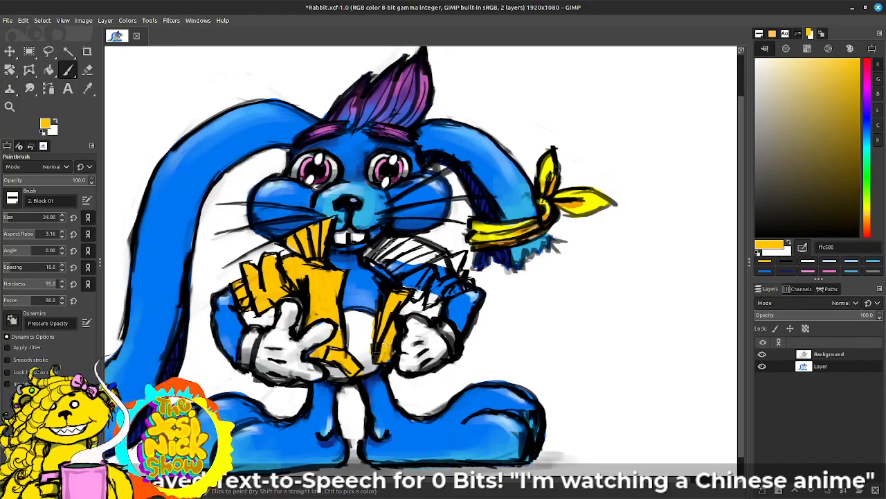
pyautogui.moveTo(409, 265)
pyautogui.mouseDown()
pyautogui.moveTo(388, 272)
pyautogui.moveTo(369, 255)
pyautogui.moveTo(385, 242)
pyautogui.moveTo(407, 265)
pyautogui.moveTo(420, 259)
pyautogui.moveTo(405, 239)
pyautogui.moveTo(407, 257)
pyautogui.moveTo(445, 252)
pyautogui.moveTo(435, 253)
pyautogui.mouseUp()
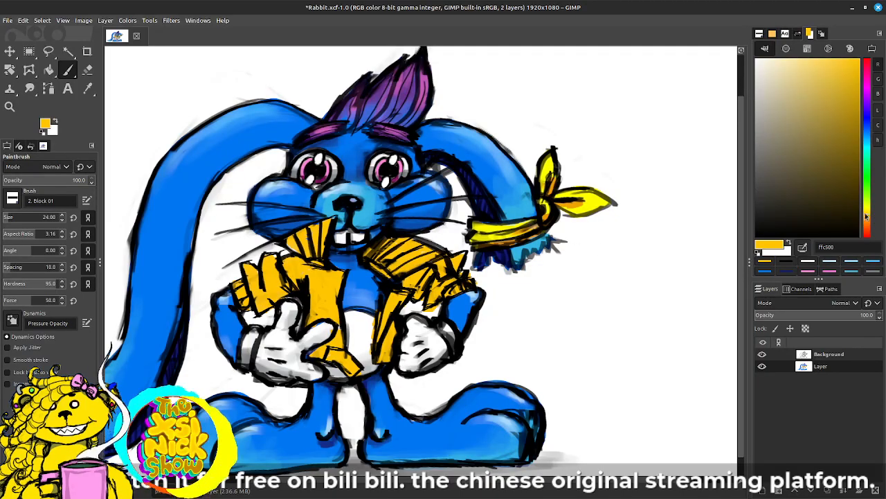
# Step: Shade the fist-side collar and the folds of the vest with dark gold tones 816814 and 937413
pyautogui.moveTo(850, 180); pyautogui.dragTo(844, 149)
pyautogui.moveTo(373, 253)
pyautogui.mouseDown()
pyautogui.moveTo(379, 260)
pyautogui.moveTo(382, 243)
pyautogui.moveTo(396, 238)
pyautogui.mouseUp()
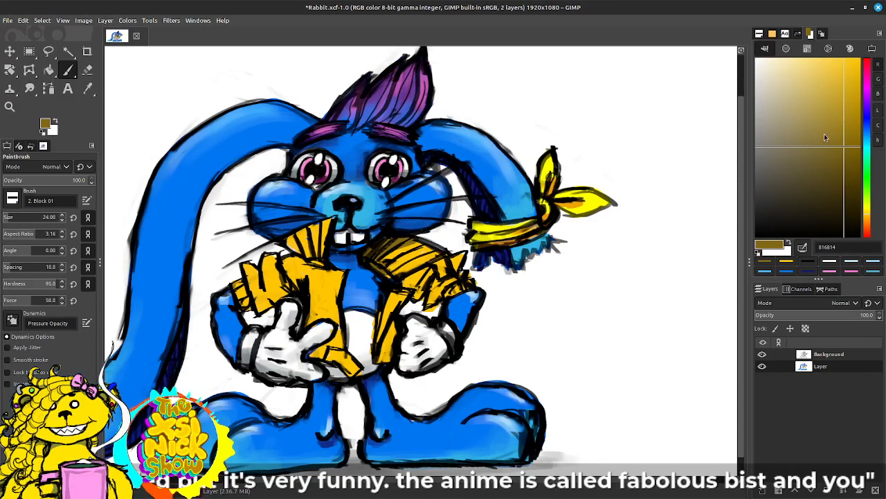
pyautogui.keyDown('ctrl'); pyautogui.click(331, 289); pyautogui.keyUp('ctrl')
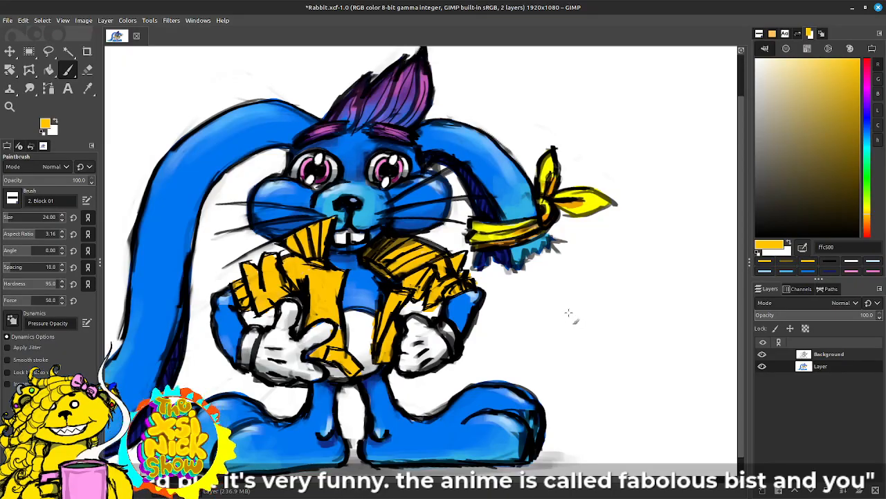
pyautogui.keyDown('ctrl'); pyautogui.click(441, 281); pyautogui.keyUp('ctrl')
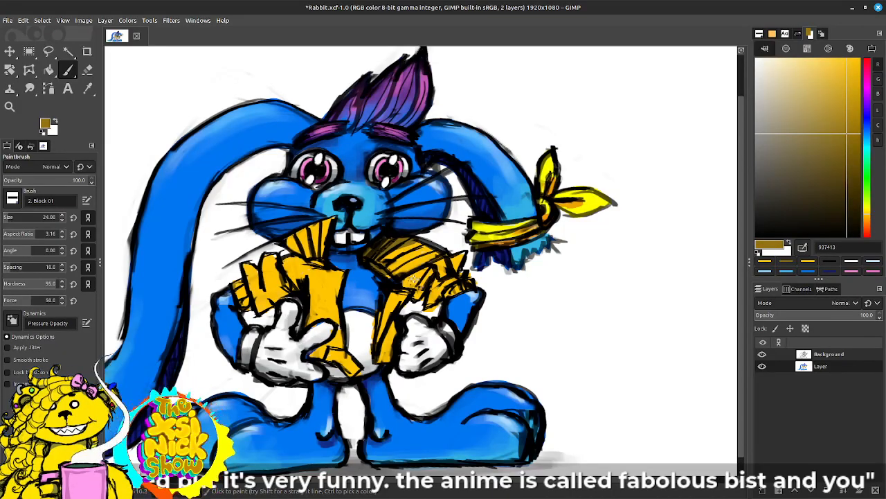
pyautogui.moveTo(414, 279)
pyautogui.mouseDown()
pyautogui.moveTo(503, 242)
pyautogui.moveTo(434, 276)
pyautogui.mouseUp()
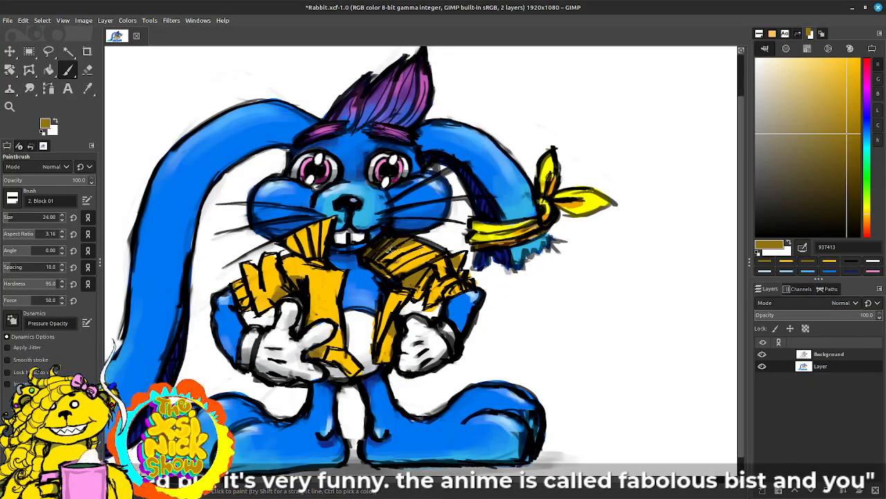
pyautogui.moveTo(399, 266)
pyautogui.mouseDown()
pyautogui.moveTo(422, 253)
pyautogui.moveTo(391, 273)
pyautogui.moveTo(422, 244)
pyautogui.mouseUp()
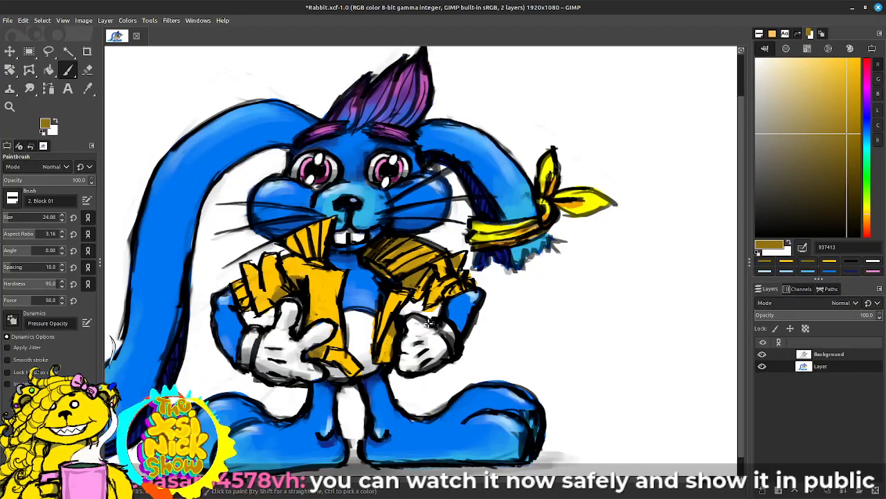
pyautogui.keyDown('ctrl'); pyautogui.click(336, 290); pyautogui.keyUp('ctrl')
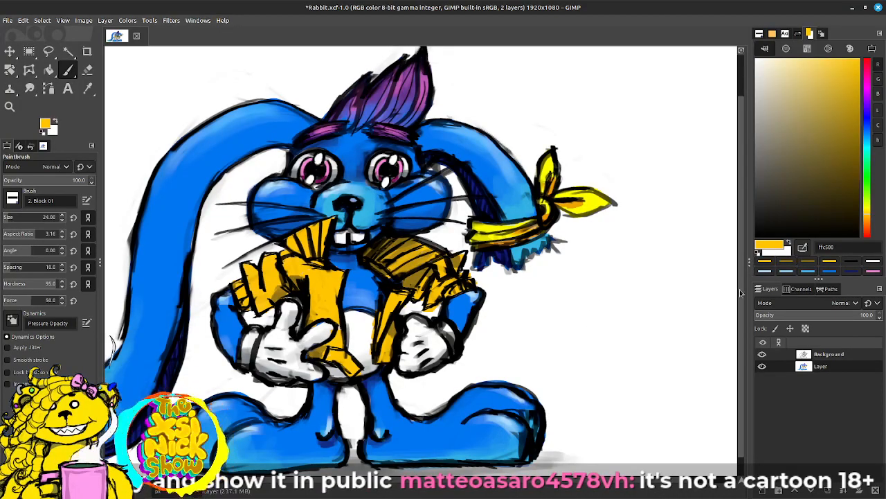
pyautogui.moveTo(513, 275)
pyautogui.mouseDown()
pyautogui.moveTo(601, 225)
pyautogui.moveTo(619, 200)
pyautogui.moveTo(603, 207)
pyautogui.mouseUp()
pyautogui.moveTo(564, 269); pyautogui.dragTo(532, 283)
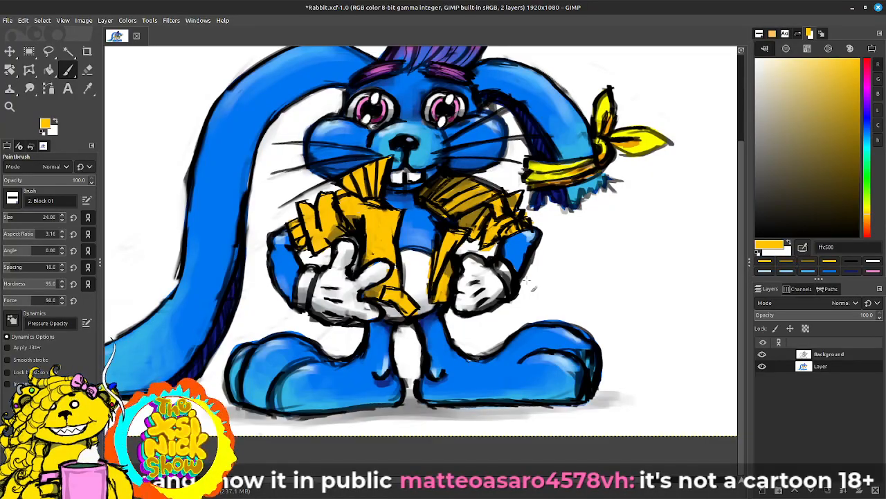
pyautogui.moveTo(547, 245); pyautogui.dragTo(515, 287)
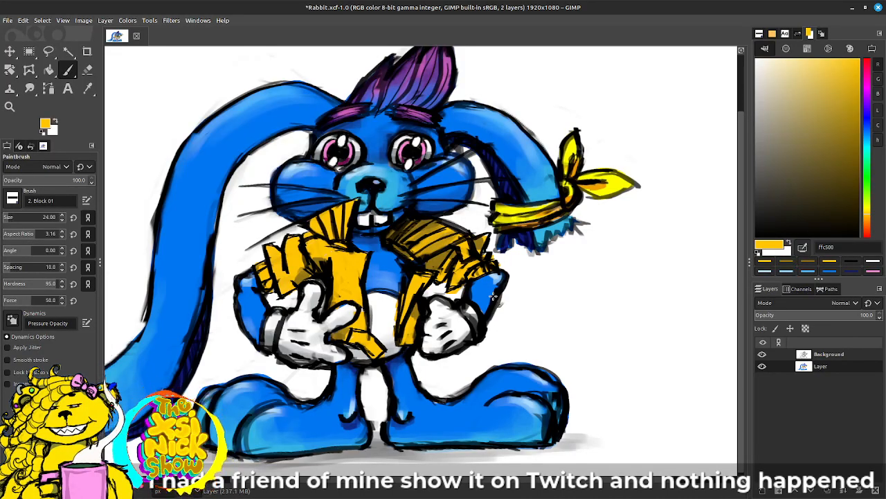
pyautogui.scroll(-2, 493, 296)
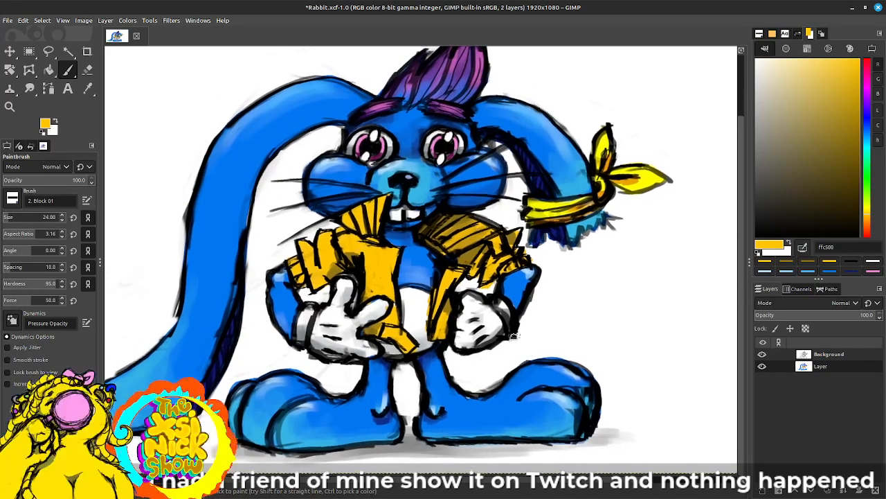
pyautogui.scroll(2, 506, 338)
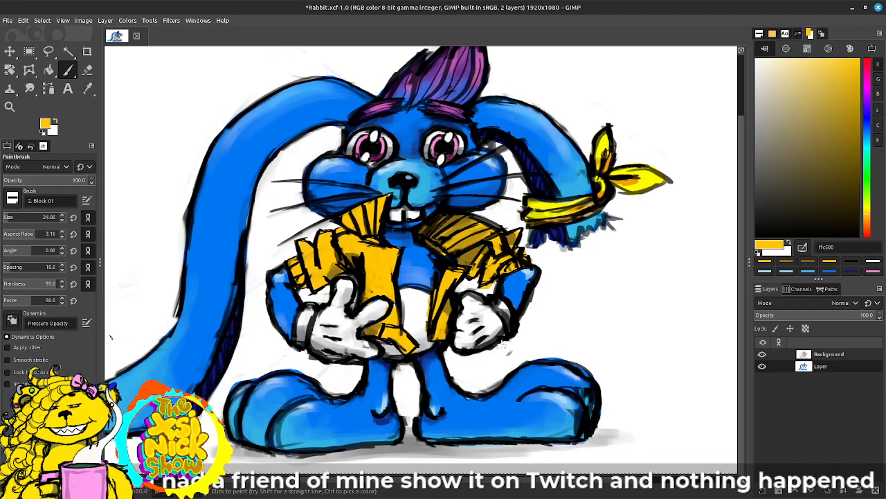
# Step: Deepen the shadow along the underside of the fist-side collar with darker brown 695310
pyautogui.keyDown('ctrl'); pyautogui.click(343, 273); pyautogui.keyUp('ctrl')
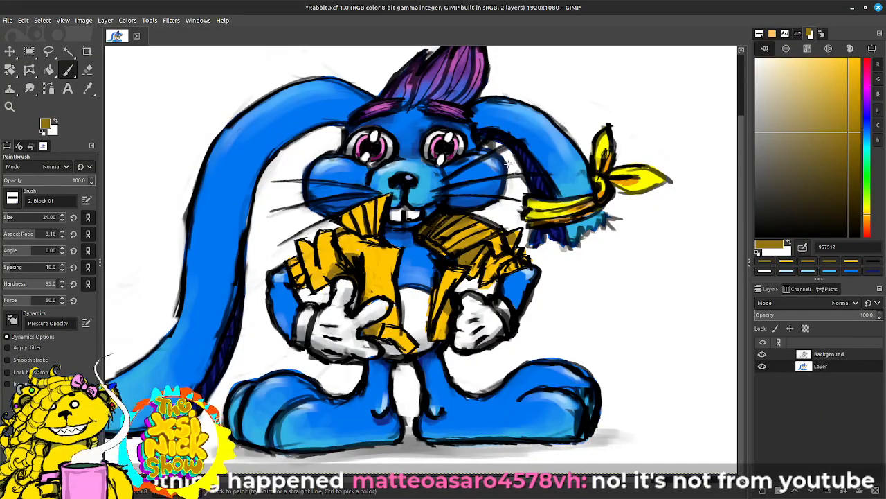
pyautogui.moveTo(523, 247); pyautogui.dragTo(488, 254)
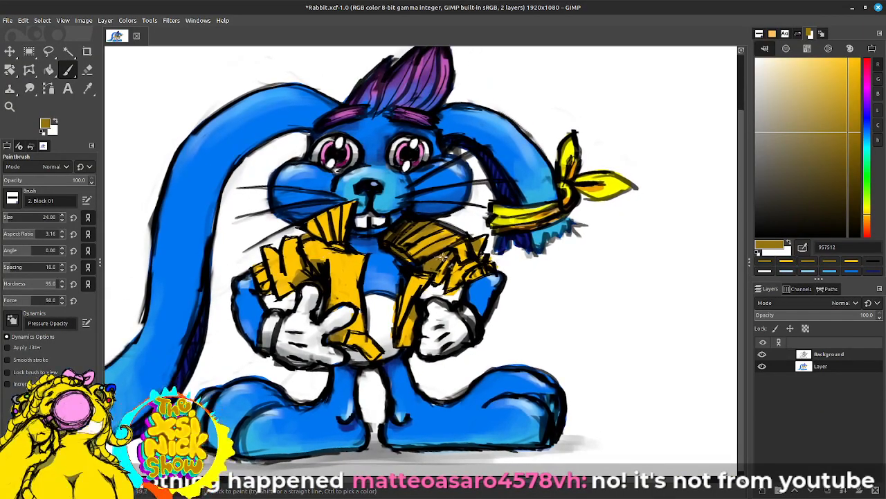
pyautogui.moveTo(861, 173); pyautogui.dragTo(843, 164)
pyautogui.moveTo(438, 256)
pyautogui.mouseDown()
pyautogui.moveTo(426, 263)
pyautogui.moveTo(437, 259)
pyautogui.moveTo(439, 277)
pyautogui.moveTo(461, 244)
pyautogui.mouseUp()
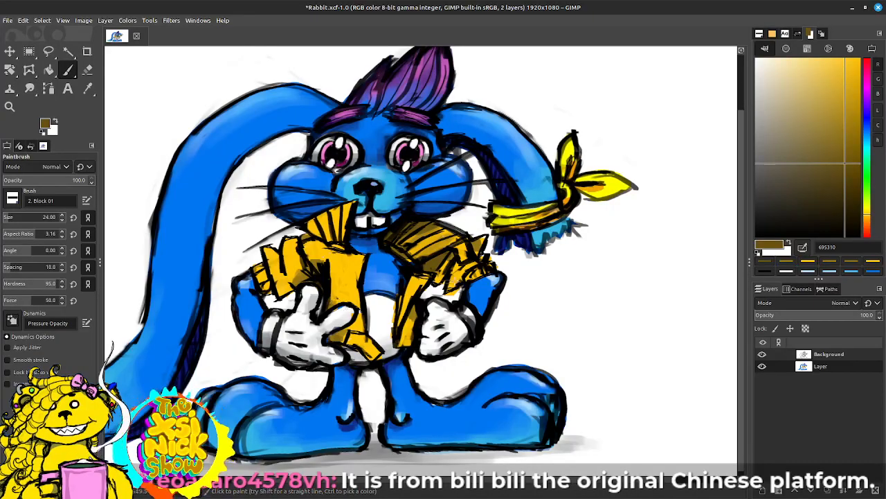
pyautogui.scroll(-1, 563, 293)
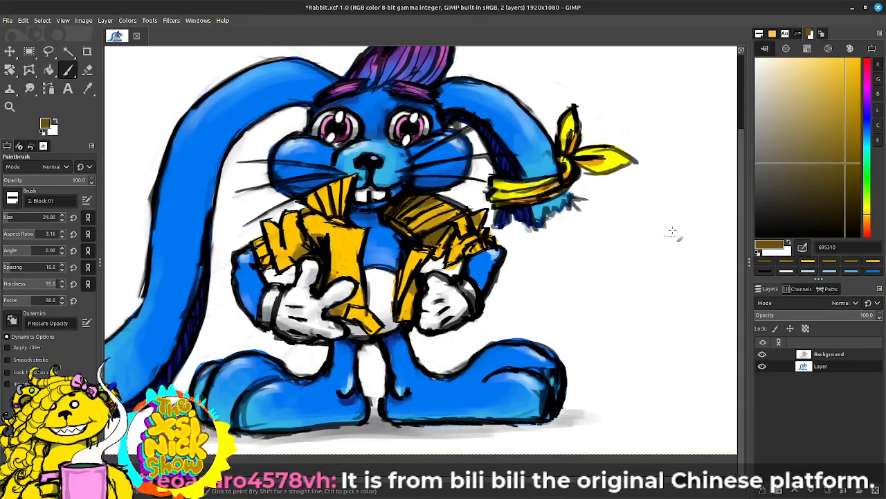
pyautogui.moveTo(526, 289); pyautogui.dragTo(487, 323)
pyautogui.moveTo(628, 234)
pyautogui.mouseDown()
pyautogui.moveTo(590, 254)
pyautogui.moveTo(619, 267)
pyautogui.moveTo(637, 244)
pyautogui.mouseUp()
pyautogui.moveTo(550, 281)
pyautogui.mouseDown()
pyautogui.moveTo(644, 247)
pyautogui.moveTo(631, 252)
pyautogui.mouseUp()
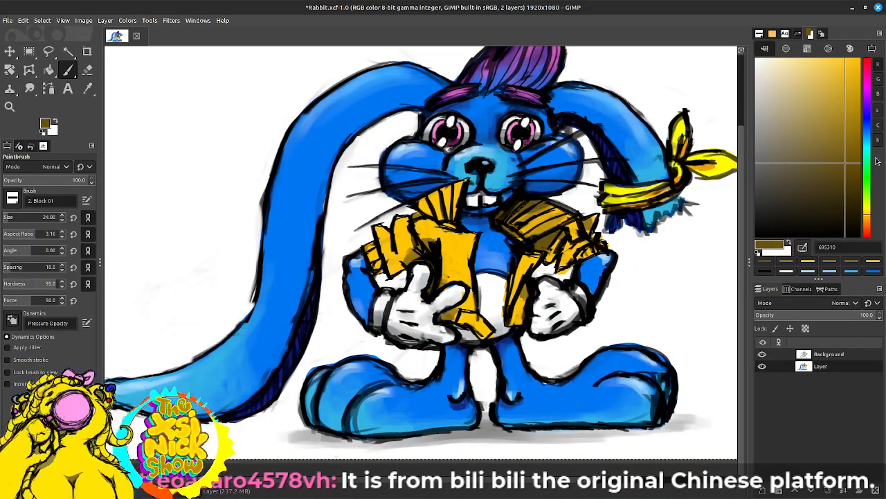
pyautogui.moveTo(517, 278); pyautogui.dragTo(497, 311)
pyautogui.moveTo(660, 251); pyautogui.dragTo(628, 256)
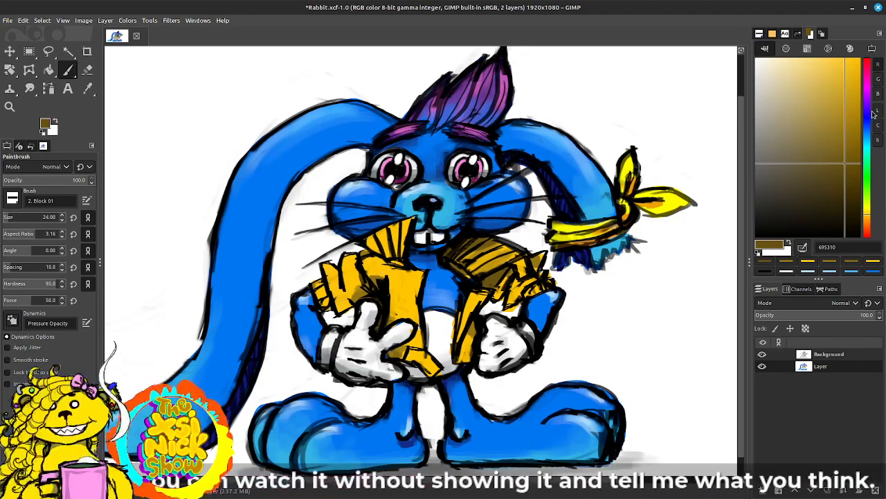
pyautogui.moveTo(457, 283); pyautogui.dragTo(472, 254)
pyautogui.moveTo(546, 270); pyautogui.dragTo(496, 295)
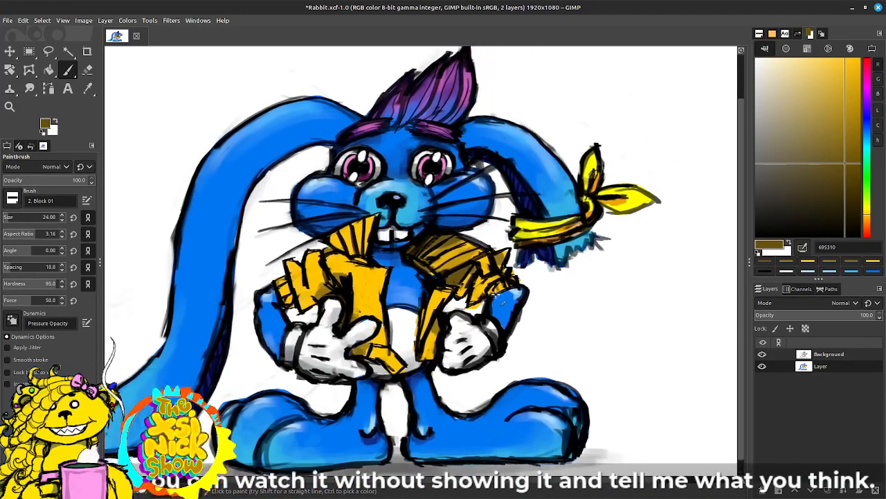
# Step: Highlight the yellow ear bandana with pale yellow f3f497, along the wrapped band and on the knotted tails
pyautogui.moveTo(830, 101); pyautogui.dragTo(795, 66)
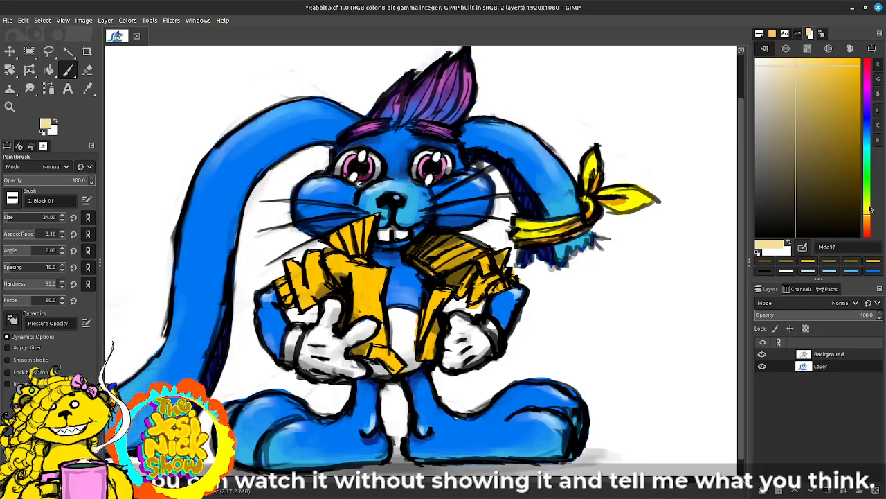
pyautogui.click(870, 207)
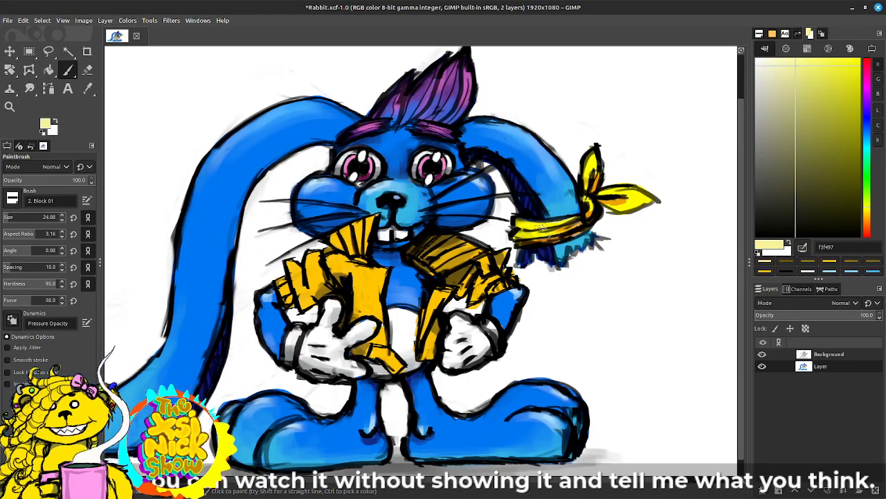
pyautogui.moveTo(538, 236); pyautogui.dragTo(566, 228)
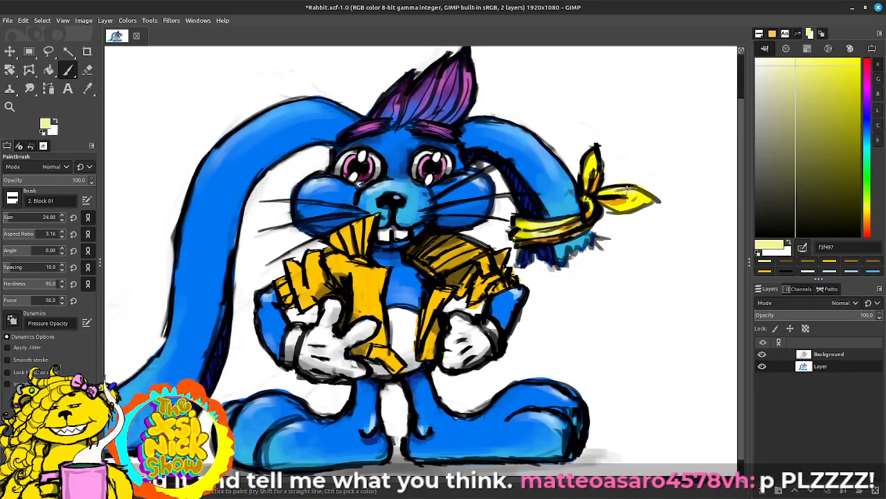
pyautogui.moveTo(587, 170); pyautogui.dragTo(594, 151)
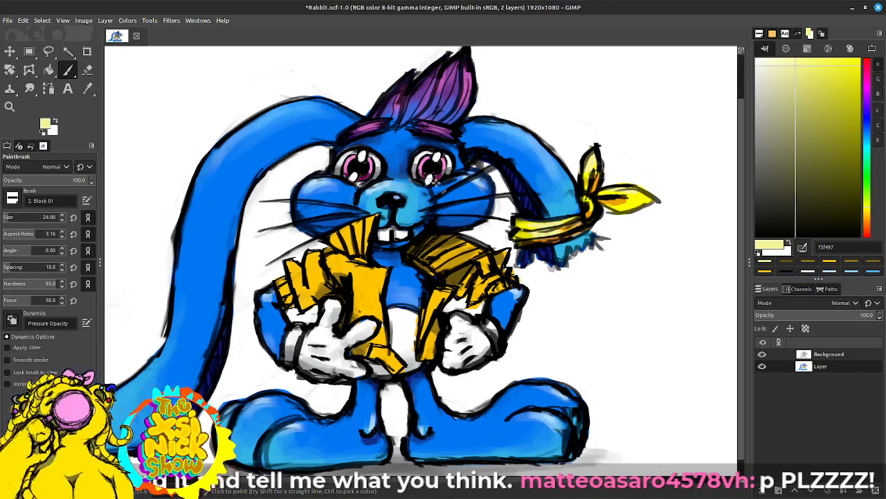
# Step: Brush pale pink ffaef9 highlights into the purple hair tuft and save Rabbit.xcf
pyautogui.moveTo(442, 185); pyautogui.dragTo(461, 203)
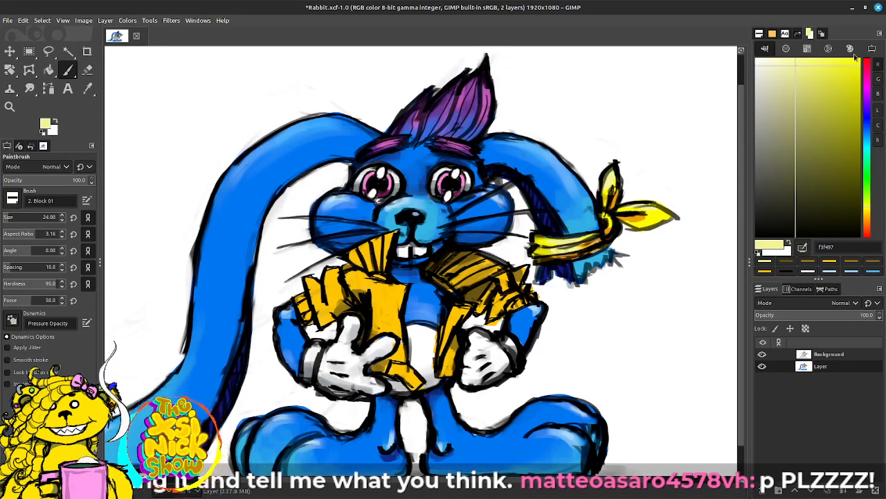
pyautogui.click(868, 88)
pyautogui.click(776, 62)
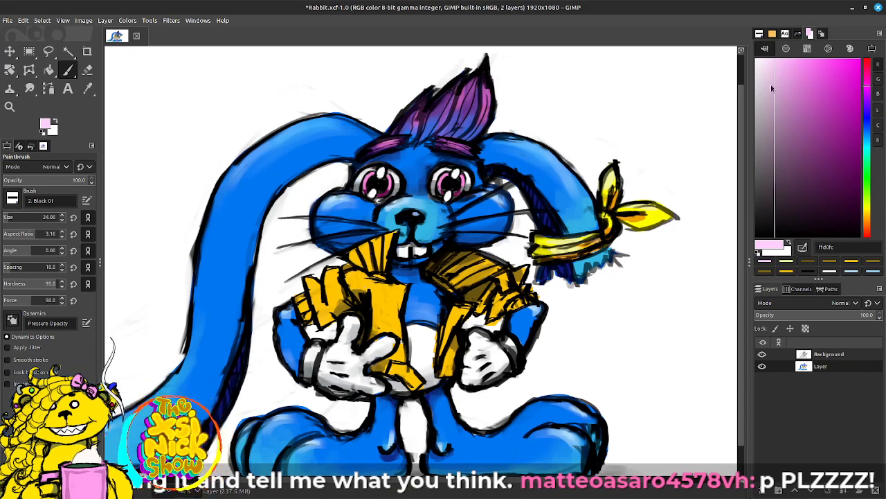
pyautogui.click(789, 61)
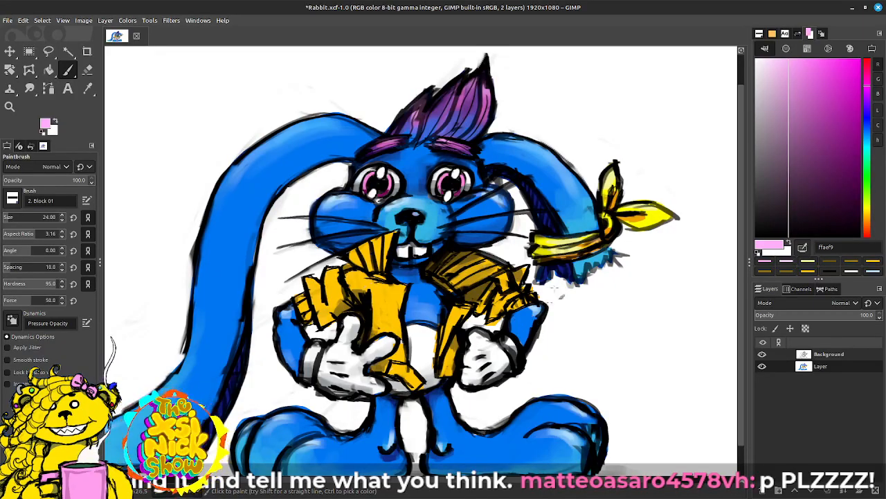
pyautogui.moveTo(572, 270)
pyautogui.mouseDown()
pyautogui.moveTo(619, 235)
pyautogui.moveTo(653, 242)
pyautogui.moveTo(632, 277)
pyautogui.moveTo(624, 328)
pyautogui.mouseUp()
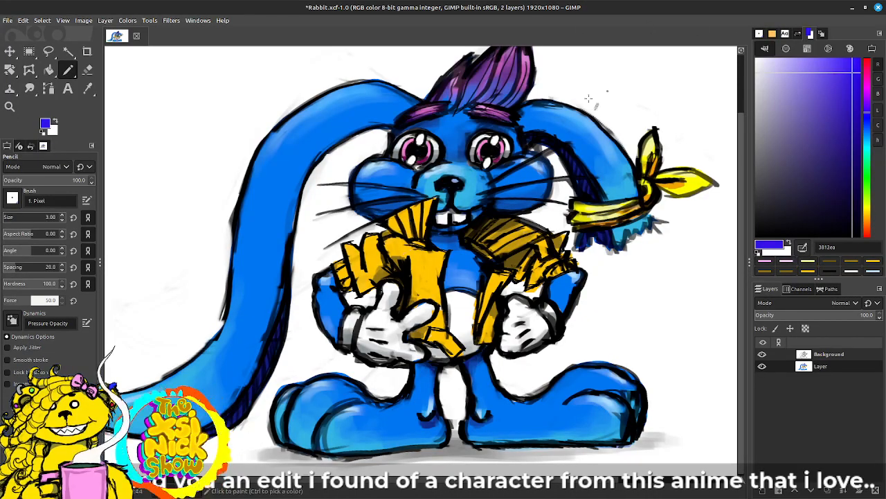
pyautogui.moveTo(467, 180); pyautogui.dragTo(451, 197)
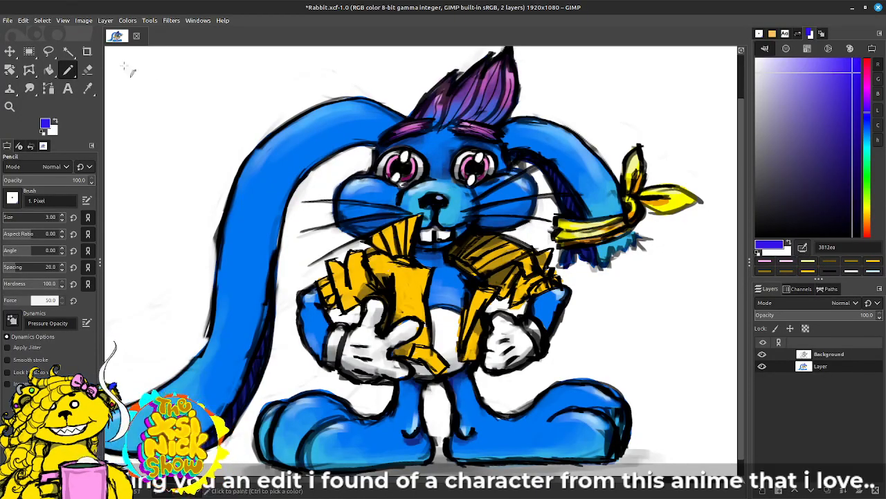
pyautogui.click(8, 20)
pyautogui.click(23, 111)
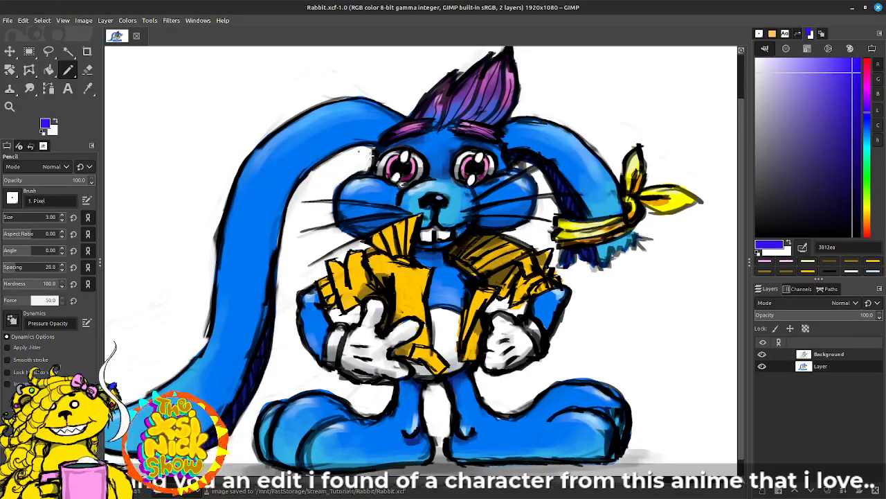
# Step: Letter the name WUBSY with a closing punctuation mark above the bandaged ear, using violet 7500fa and a size 22 Paintbrush
pyautogui.moveTo(345, 143); pyautogui.dragTo(389, 207)
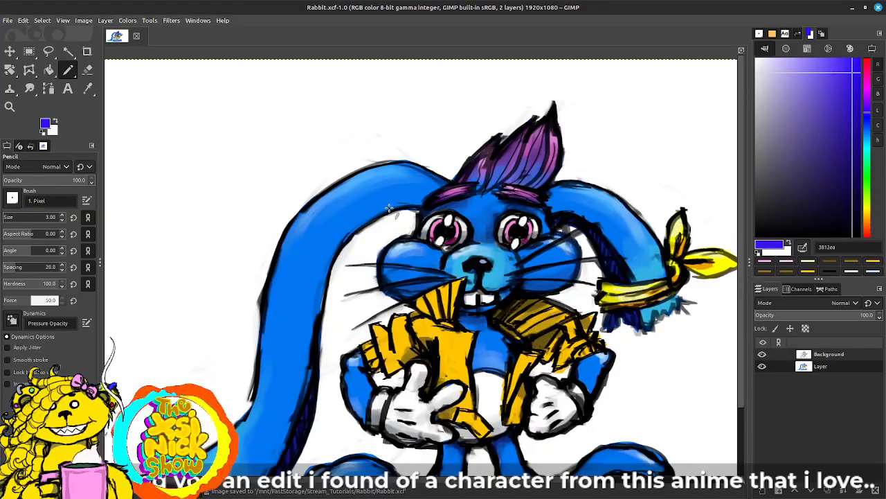
pyautogui.click(866, 122)
pyautogui.click(862, 69)
pyautogui.moveTo(866, 113); pyautogui.dragTo(866, 104)
pyautogui.moveTo(578, 119); pyautogui.dragTo(463, 159)
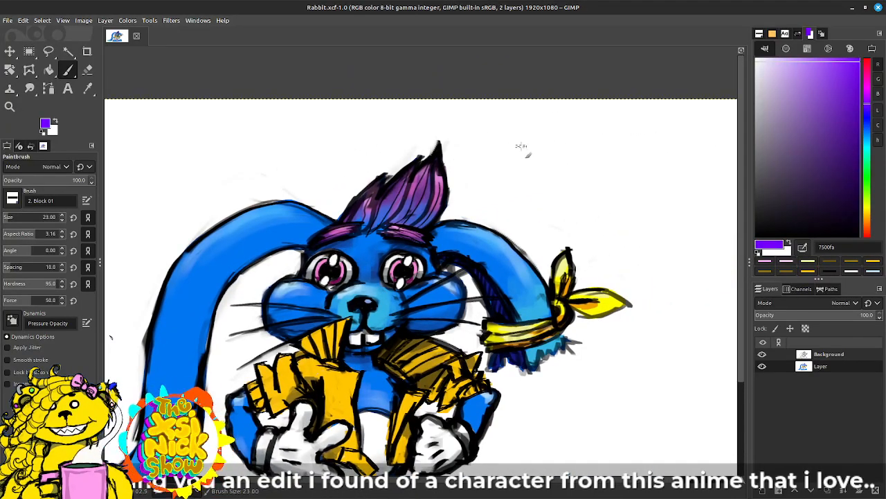
pyautogui.press('[')
pyautogui.press('[')
pyautogui.moveTo(515, 144)
pyautogui.mouseDown()
pyautogui.moveTo(532, 161)
pyautogui.moveTo(533, 144)
pyautogui.moveTo(557, 156)
pyautogui.moveTo(563, 141)
pyautogui.moveTo(562, 160)
pyautogui.moveTo(546, 142)
pyautogui.moveTo(549, 158)
pyautogui.moveTo(576, 152)
pyautogui.moveTo(574, 137)
pyautogui.moveTo(591, 146)
pyautogui.moveTo(577, 162)
pyautogui.mouseUp()
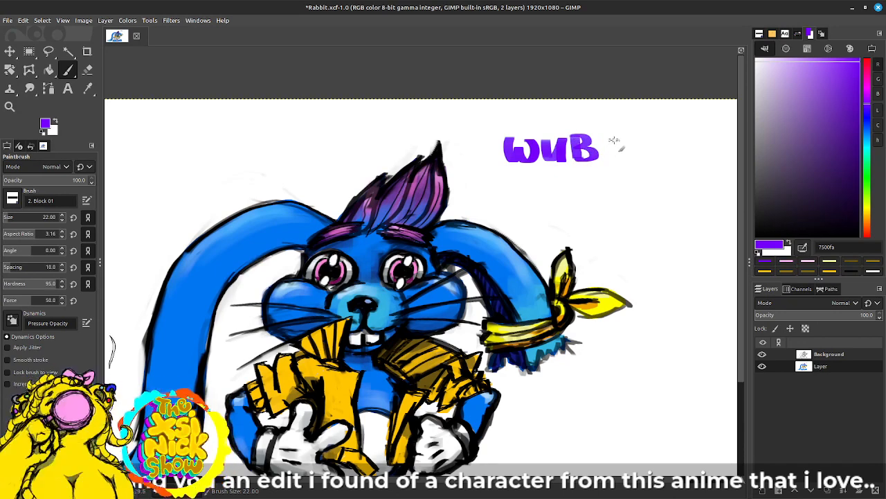
pyautogui.moveTo(622, 138)
pyautogui.mouseDown()
pyautogui.moveTo(610, 159)
pyautogui.moveTo(631, 139)
pyautogui.moveTo(638, 164)
pyautogui.mouseUp()
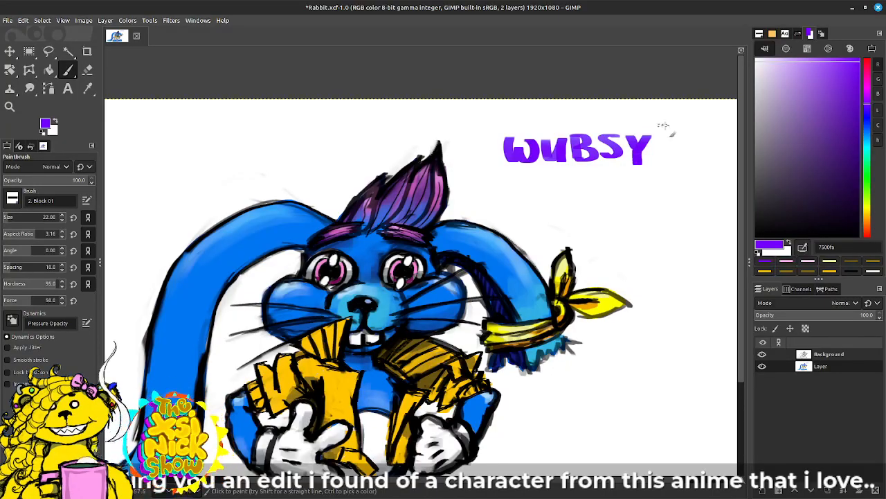
pyautogui.moveTo(663, 129)
pyautogui.mouseDown()
pyautogui.moveTo(680, 138)
pyautogui.moveTo(666, 156)
pyautogui.moveTo(667, 148)
pyautogui.mouseUp()
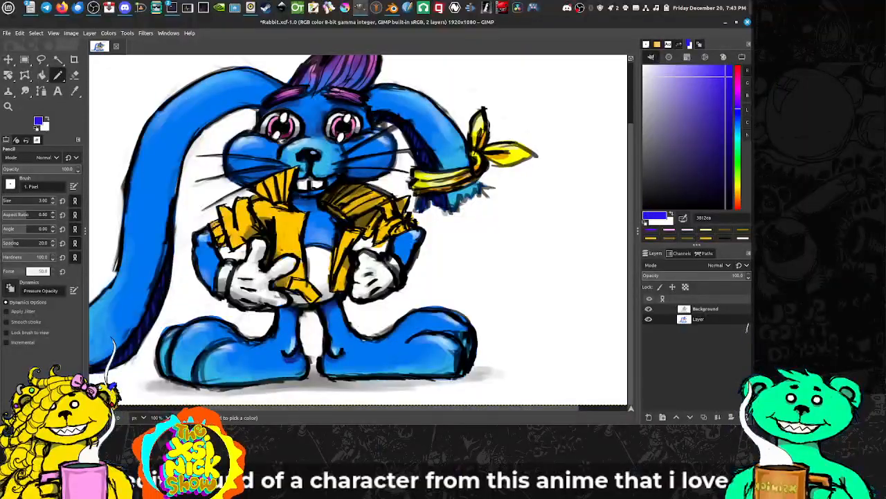
# Step: Hide the docks to view the rabbit drawing on an uncluttered canvas
pyautogui.moveTo(216, 224); pyautogui.dragTo(284, 275)
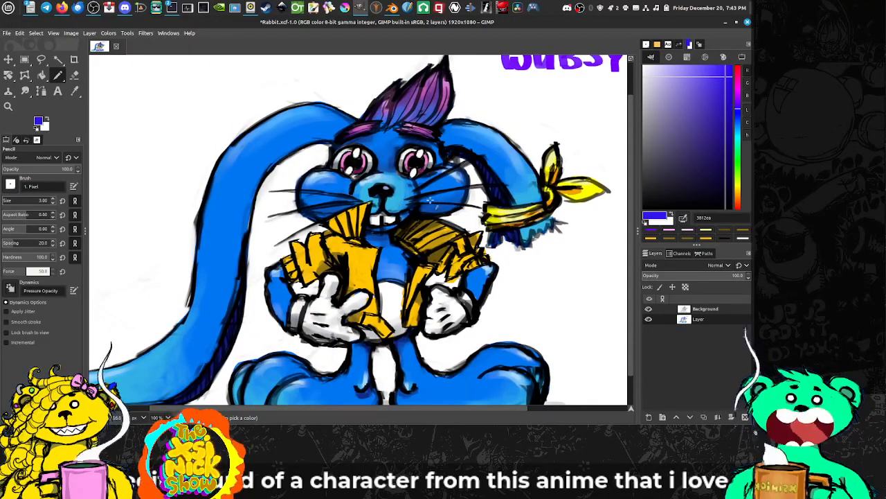
pyautogui.scroll(-2, 433, 205)
pyautogui.scroll(2, 431, 208)
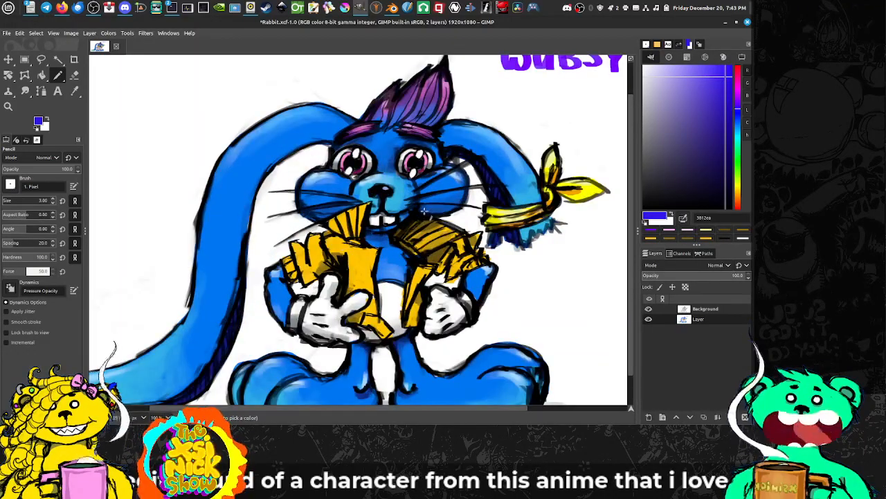
pyautogui.press('Tab')
pyautogui.moveTo(421, 207)
pyautogui.mouseDown()
pyautogui.moveTo(416, 197)
pyautogui.moveTo(453, 184)
pyautogui.mouseUp()
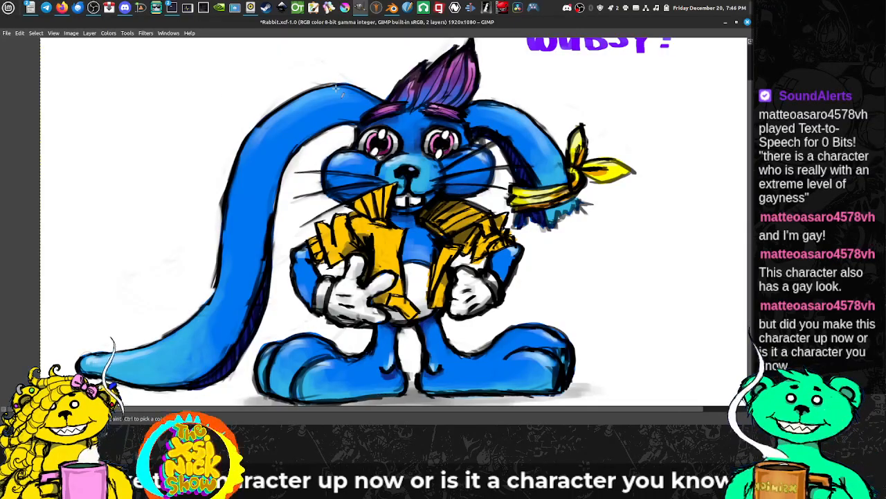
# Step: Switch to Blender, open the recent file Bunny.blend and inspect the sculpted bunny
pyautogui.click(392, 8)
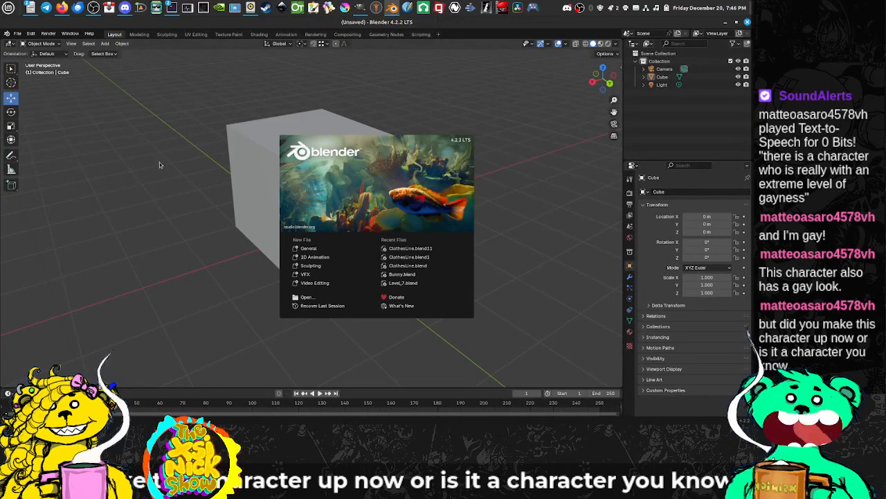
pyautogui.click(408, 275)
pyautogui.scroll(2, 418, 223)
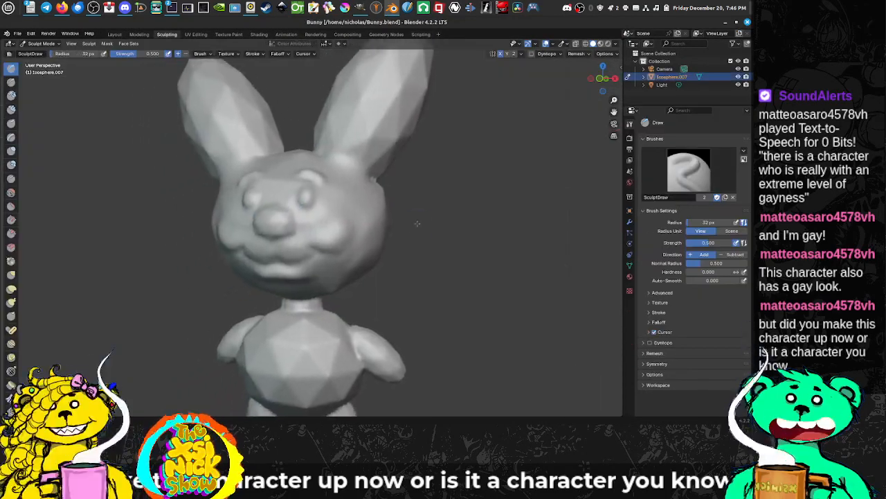
pyautogui.moveTo(417, 223); pyautogui.dragTo(410, 216)
pyautogui.moveTo(333, 202); pyautogui.dragTo(370, 241)
# Step: Delete the sculpted bunny mesh from the scene in the Layout workspace
pyautogui.click(114, 34)
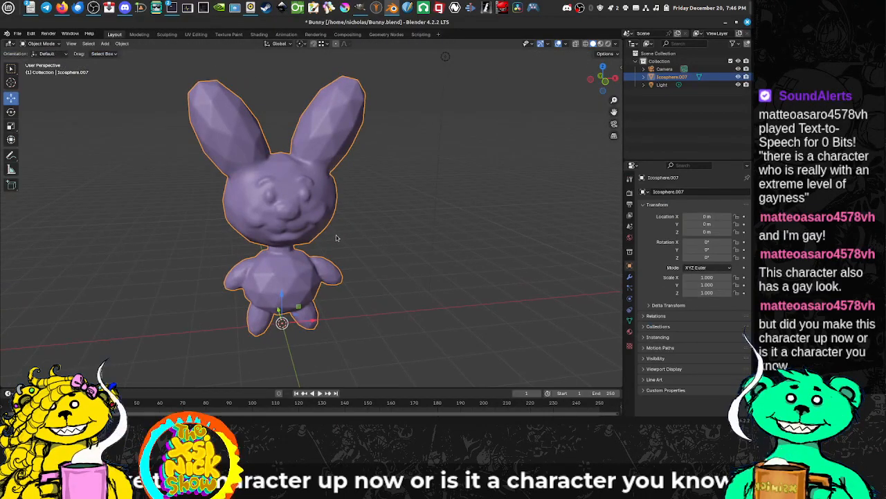
pyautogui.press('Delete')
pyautogui.moveTo(309, 225); pyautogui.dragTo(282, 208)
# Step: Add a smooth-shaded UV sphere and raise it to about 3.05 m on the Z axis
pyautogui.hotkey('shift', 'a')
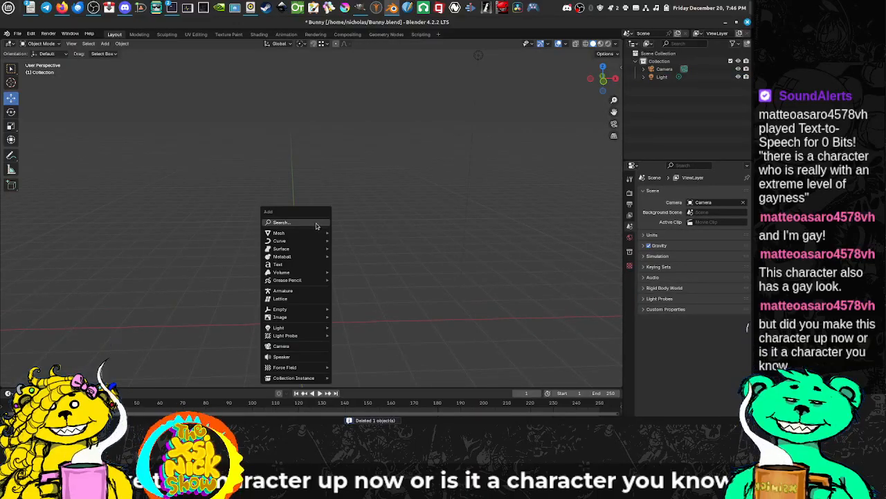
pyautogui.moveTo(312, 233)
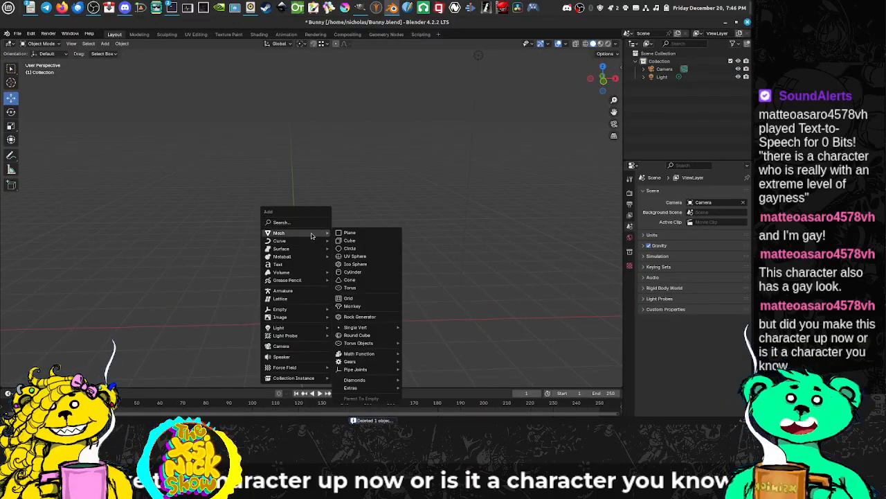
pyautogui.click(355, 256)
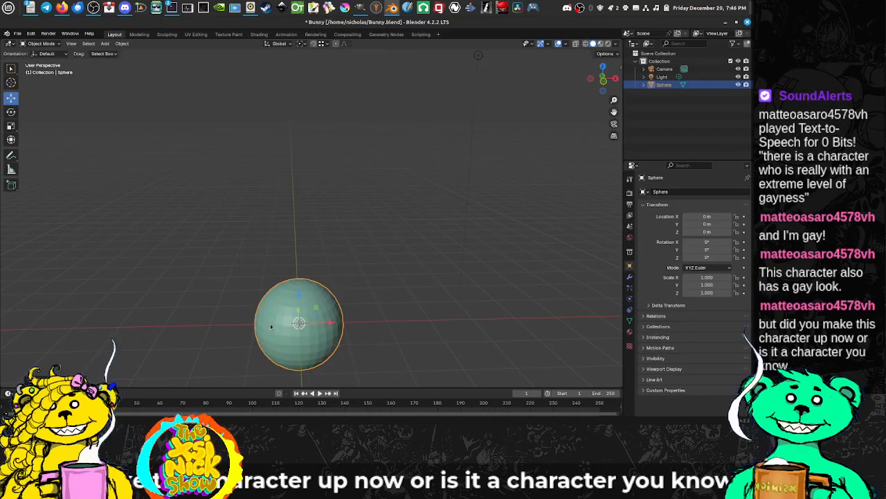
pyautogui.rightClick(278, 267)
pyautogui.click(295, 271)
pyautogui.moveTo(344, 316); pyautogui.dragTo(300, 172)
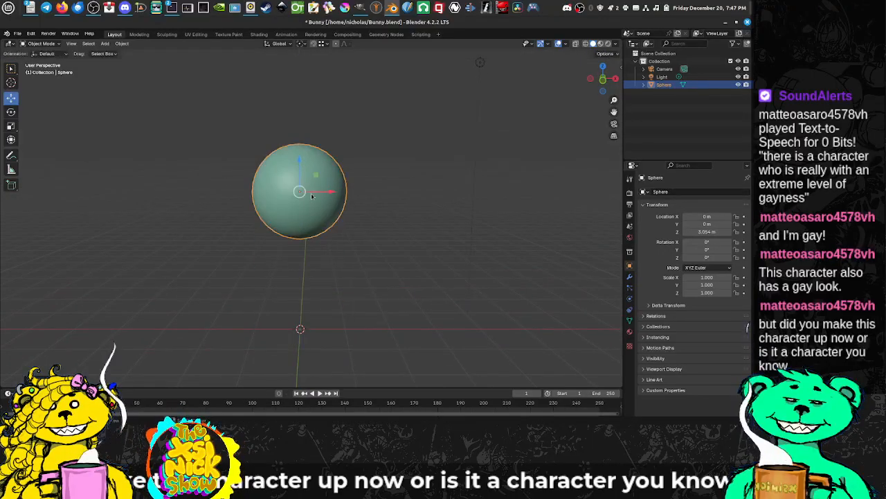
# Step: Flatten the sphere vertically to a Z scale of about 0.595
pyautogui.moveTo(409, 273); pyautogui.dragTo(429, 264)
pyautogui.press('w')
pyautogui.press('w')
pyautogui.press('w')
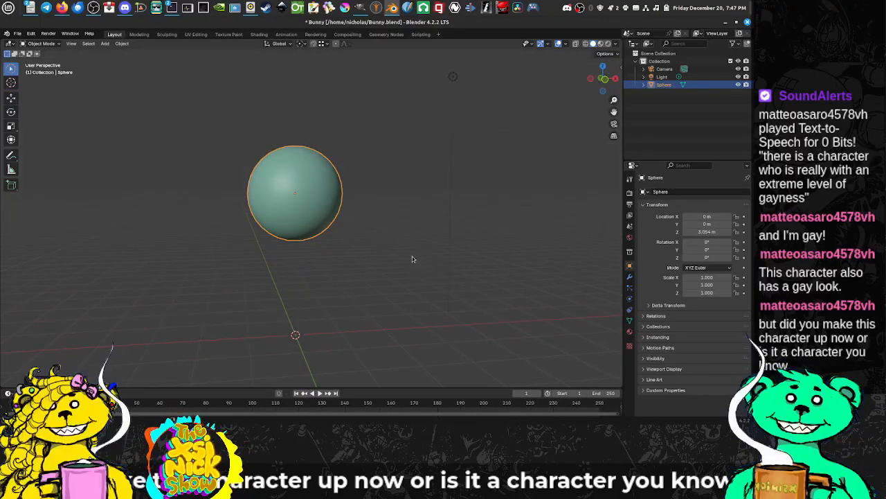
pyautogui.rightClick(394, 229)
pyautogui.click(330, 122)
pyautogui.moveTo(335, 197); pyautogui.dragTo(317, 196)
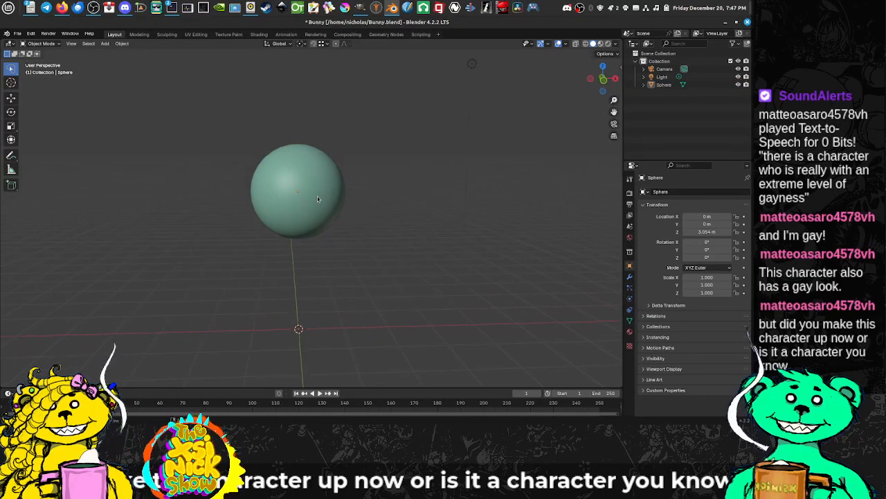
pyautogui.click(324, 200)
pyautogui.press('s')
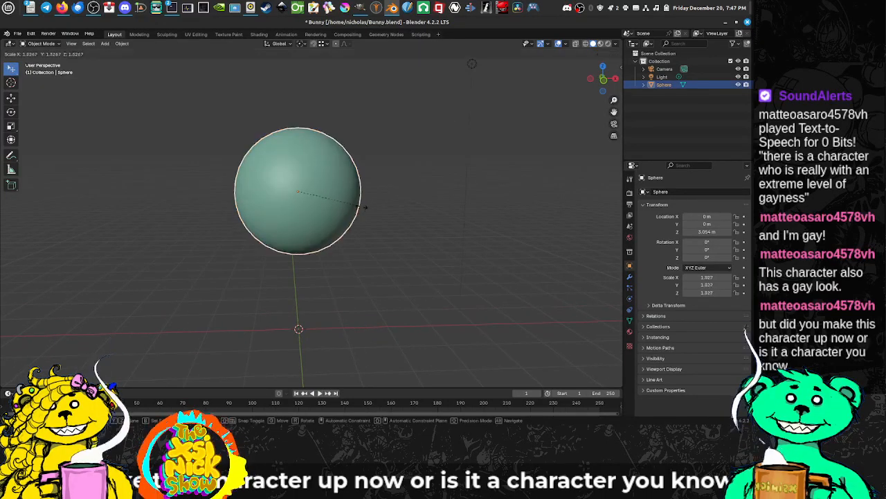
pyautogui.press('z')
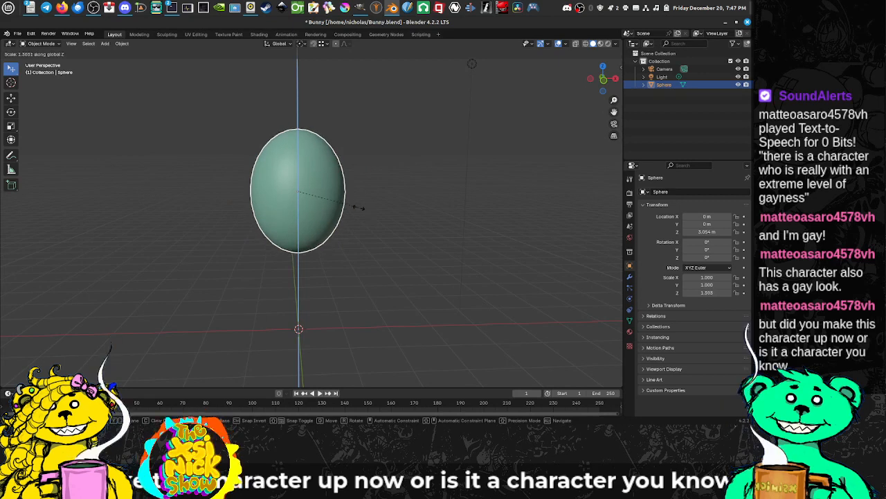
pyautogui.click(320, 203)
# Step: Narrow the flattened sphere front to back to a Y scale of about 0.709
pyautogui.moveTo(319, 204)
pyautogui.mouseDown()
pyautogui.moveTo(426, 212)
pyautogui.moveTo(411, 213)
pyautogui.mouseUp()
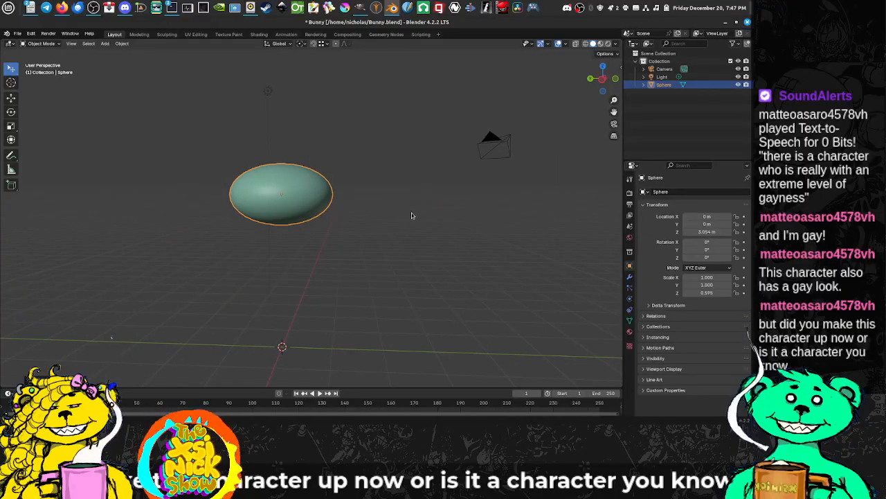
pyautogui.press('s')
pyautogui.press('y')
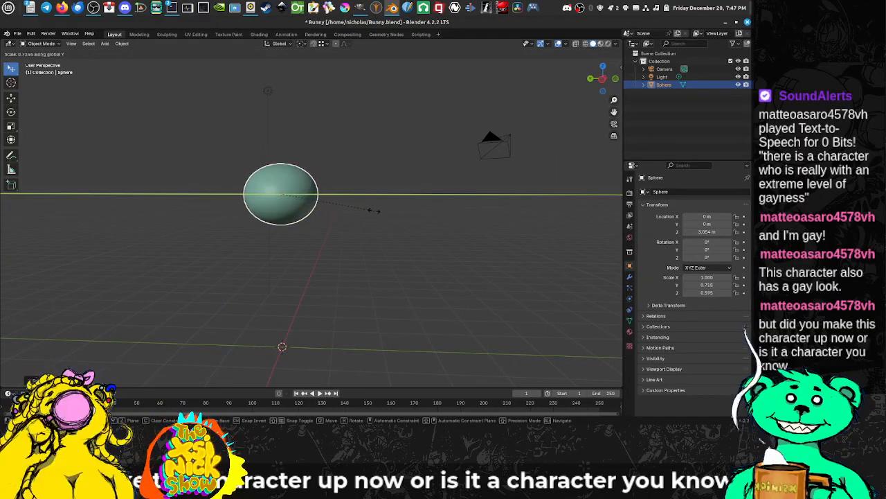
pyautogui.click(378, 212)
# Step: Duplicate the flattened sphere in place and rotate the copy 990° about the global Y axis so it stands upright
pyautogui.moveTo(383, 211); pyautogui.dragTo(309, 210)
pyautogui.hotkey('shift', 'd')
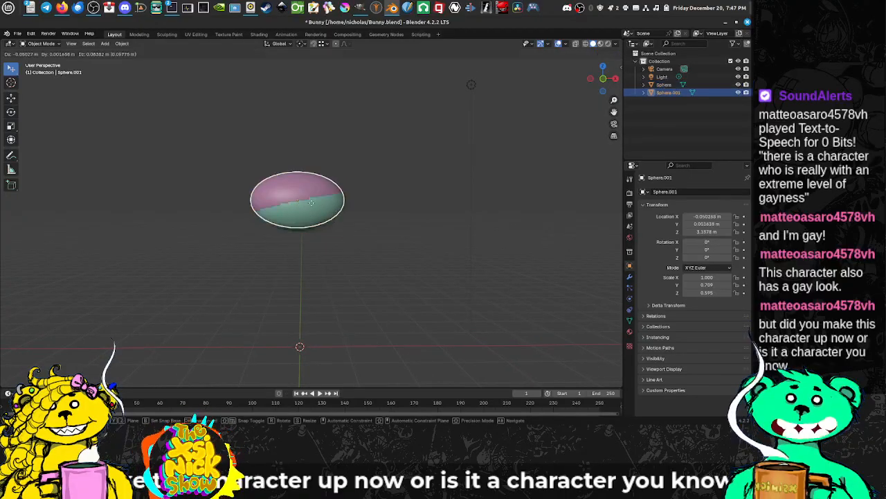
pyautogui.rightClick(340, 238)
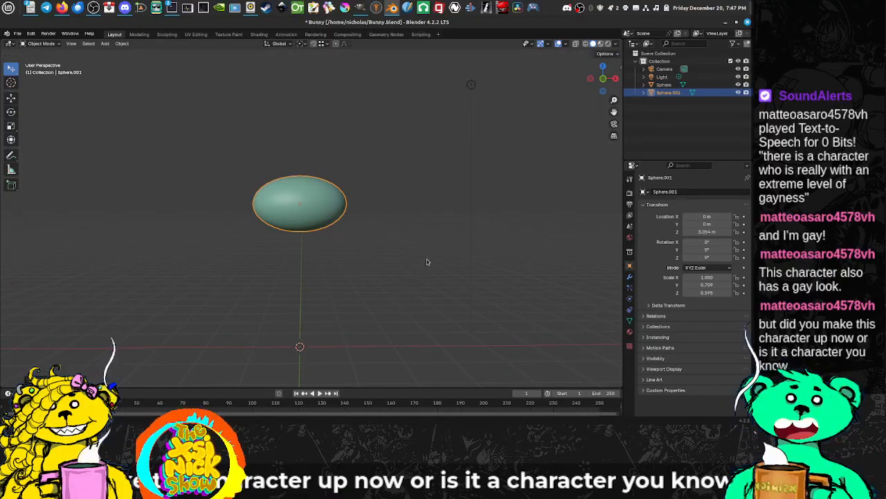
pyautogui.press('r')
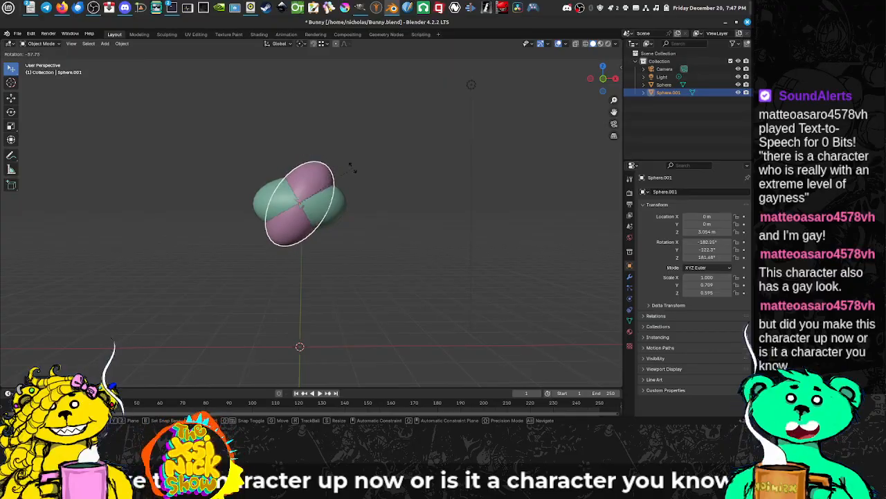
pyautogui.press('x')
pyautogui.press('x')
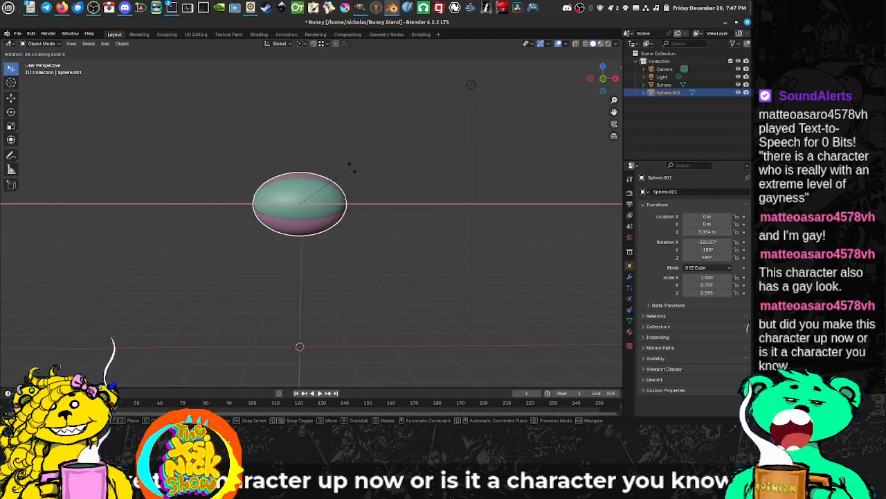
pyautogui.press('y')
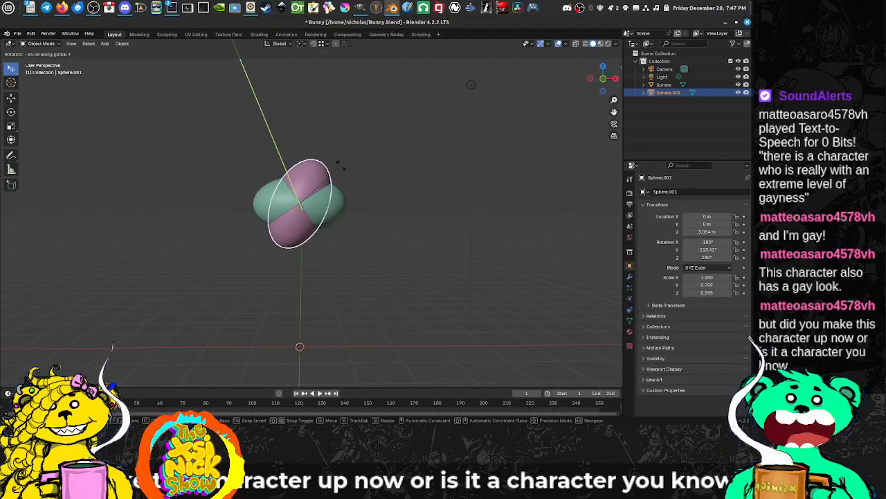
pyautogui.write('990')
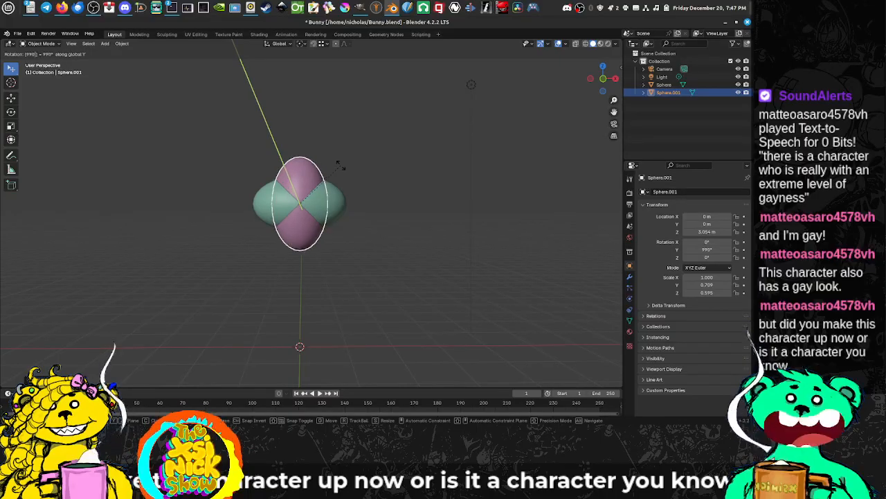
pyautogui.press('Return')
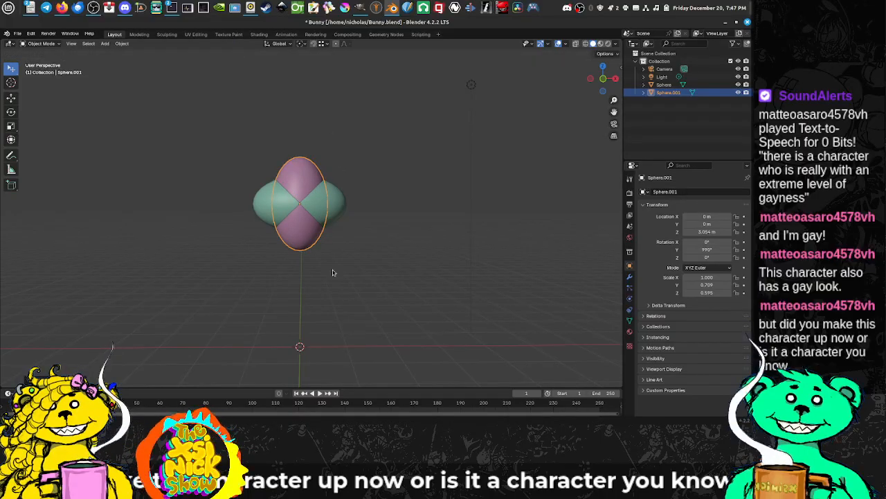
# Step: Shrink the upright copy to an X scale of about 0.398 and lower it to about 2.41 m on Z as the neck
pyautogui.press('s')
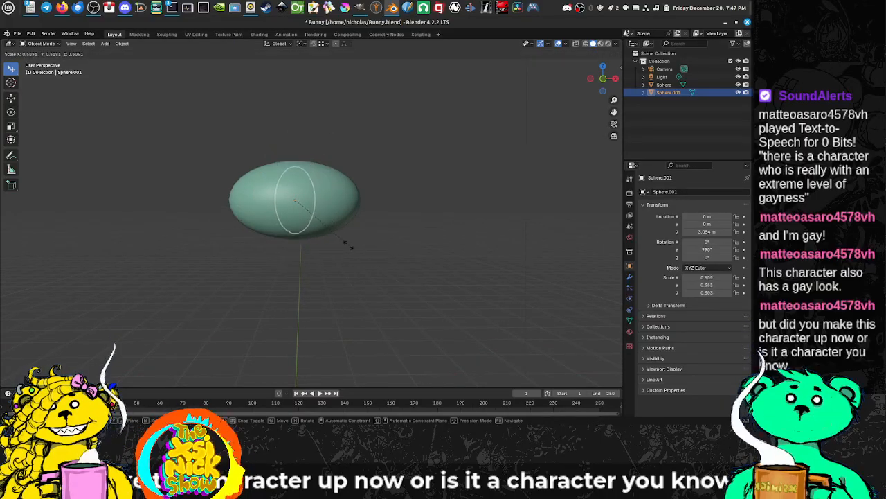
pyautogui.click(330, 242)
pyautogui.click(11, 97)
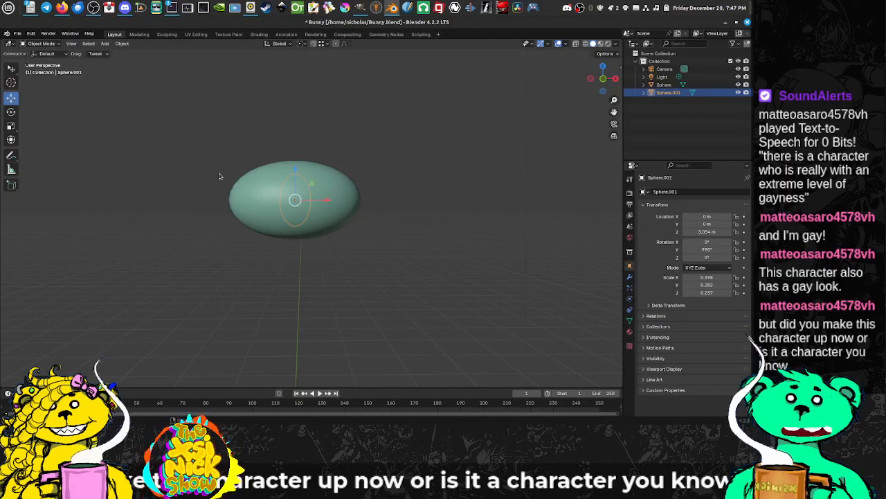
pyautogui.moveTo(296, 172); pyautogui.dragTo(297, 217)
pyautogui.moveTo(312, 256); pyautogui.dragTo(285, 225)
# Step: Duplicate the large head sphere and lower the copy below the neck to about 1.73 m on the Z axis
pyautogui.click(278, 155)
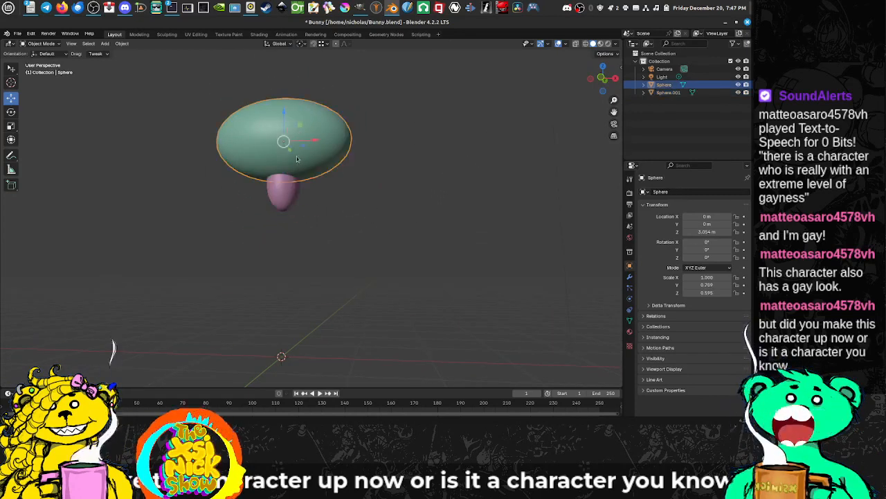
pyautogui.moveTo(278, 155); pyautogui.dragTo(295, 150)
pyautogui.hotkey('shift', 'd')
pyautogui.rightClick(301, 148)
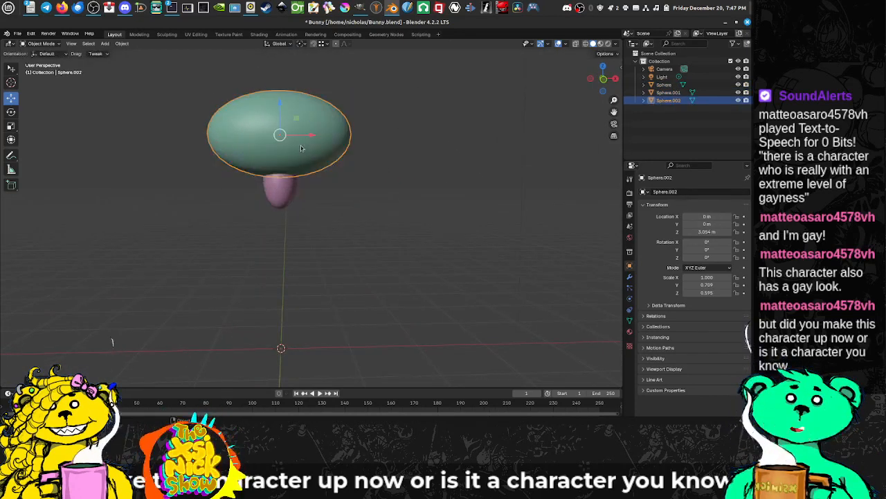
pyautogui.moveTo(281, 111); pyautogui.dragTo(322, 204)
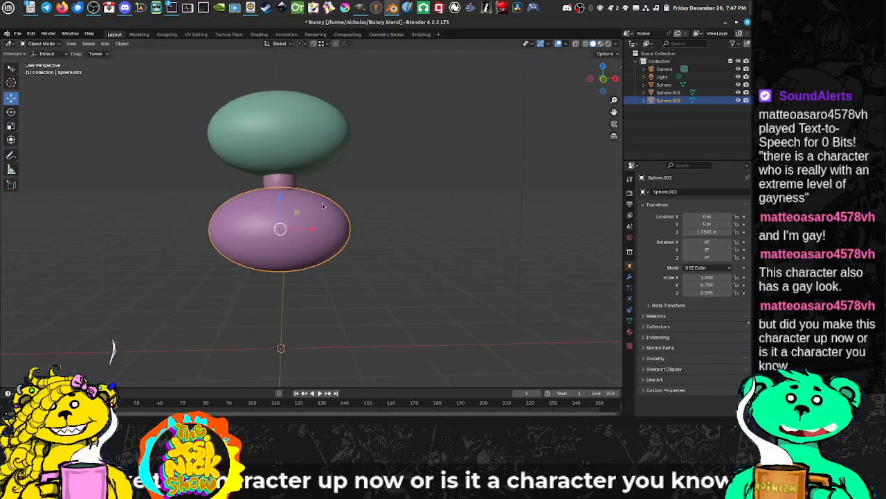
# Step: Rotate the lower duplicated sphere 90° about the global Y axis
pyautogui.press('r')
pyautogui.press('z')
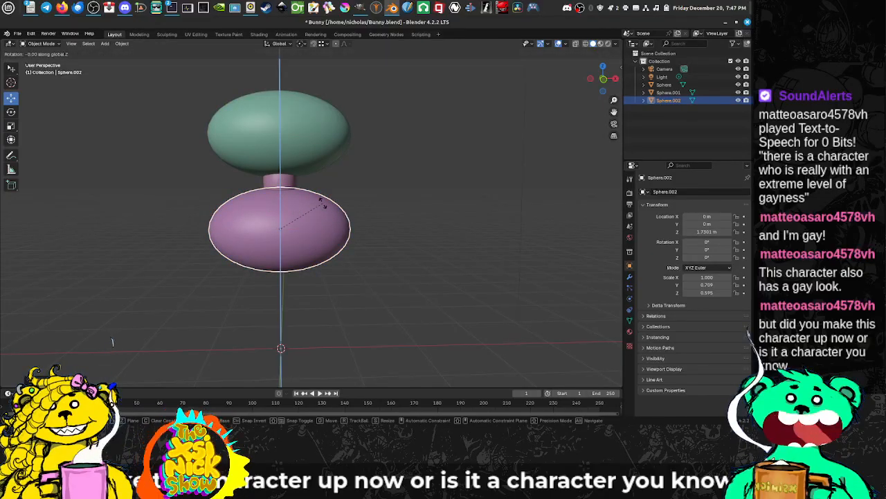
pyautogui.press('x')
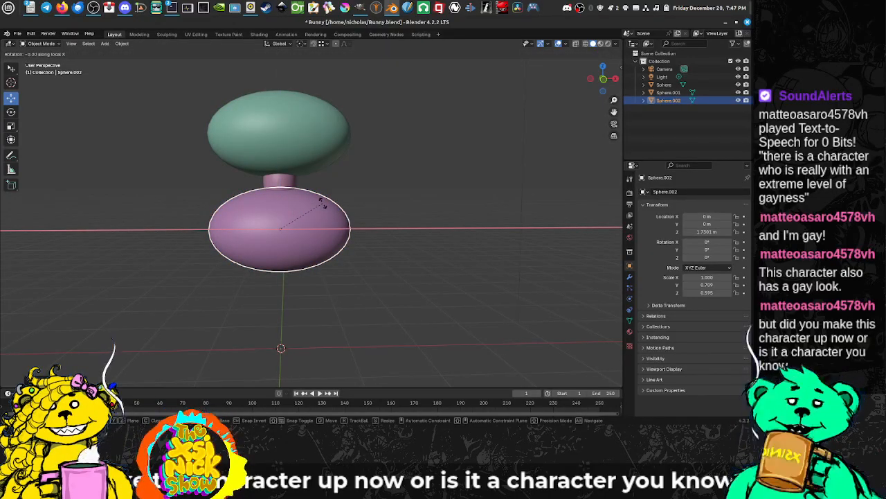
pyautogui.write('z90')
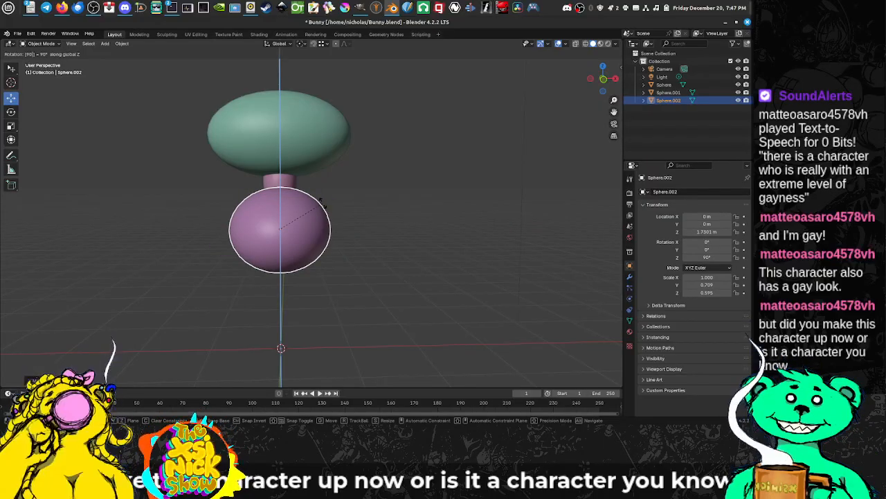
pyautogui.write('y')
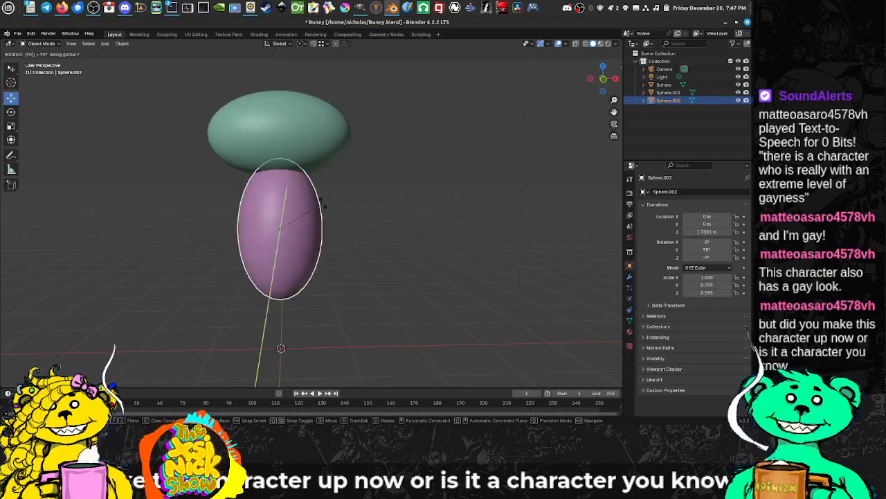
pyautogui.press('Return')
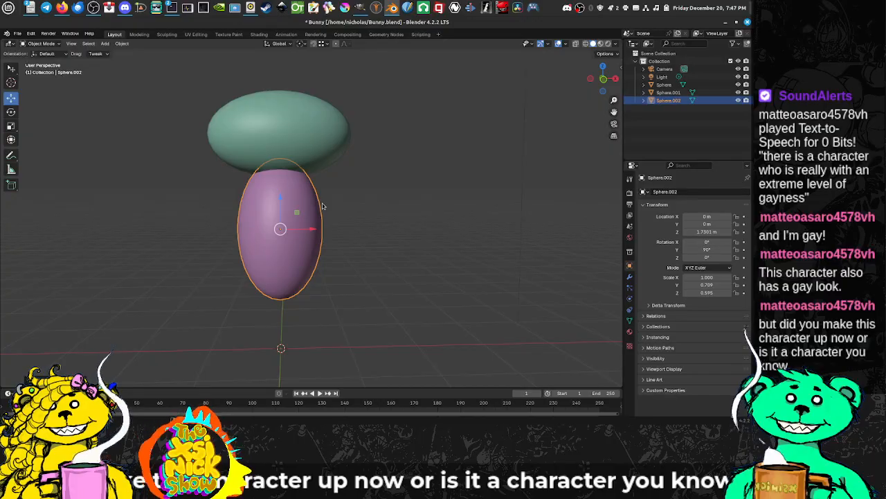
# Step: Shrink the body sphere to an X scale of about 0.618 and widen it along global X to a Z scale of about 0.629
pyautogui.press('s')
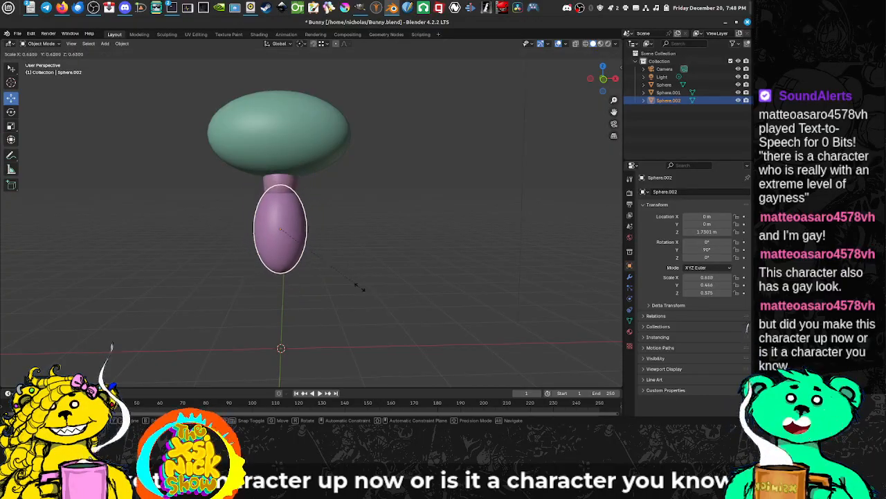
pyautogui.press('x')
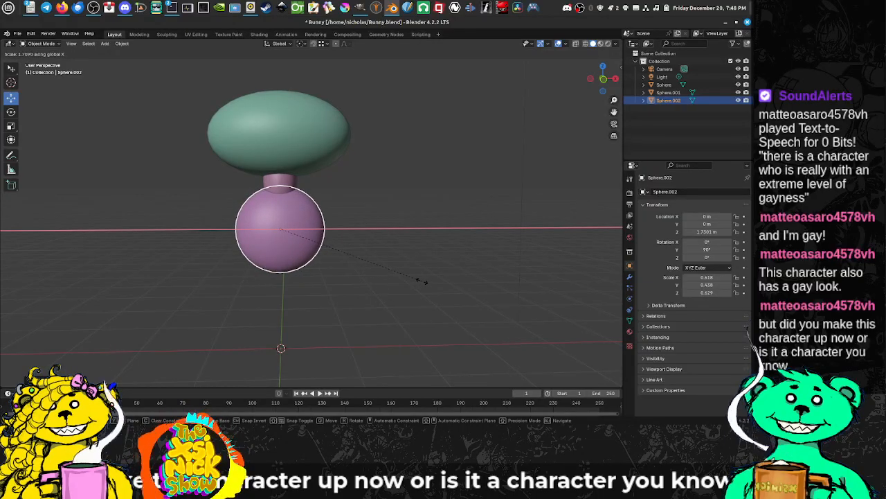
pyautogui.click(422, 281)
pyautogui.moveTo(330, 240); pyautogui.dragTo(387, 239)
pyautogui.moveTo(283, 240)
pyautogui.mouseDown()
pyautogui.moveTo(322, 243)
pyautogui.moveTo(254, 224)
pyautogui.mouseUp()
pyautogui.moveTo(312, 267); pyautogui.dragTo(303, 253)
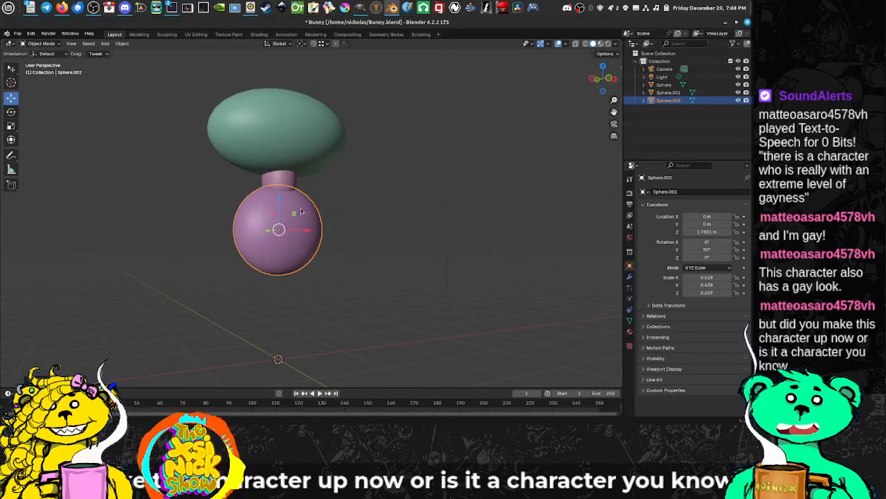
pyautogui.moveTo(301, 211); pyautogui.dragTo(362, 224)
pyautogui.click(289, 189)
pyautogui.keyDown('shift'); pyautogui.click(298, 238); pyautogui.keyUp('shift')
pyautogui.press('s')
pyautogui.press('x')
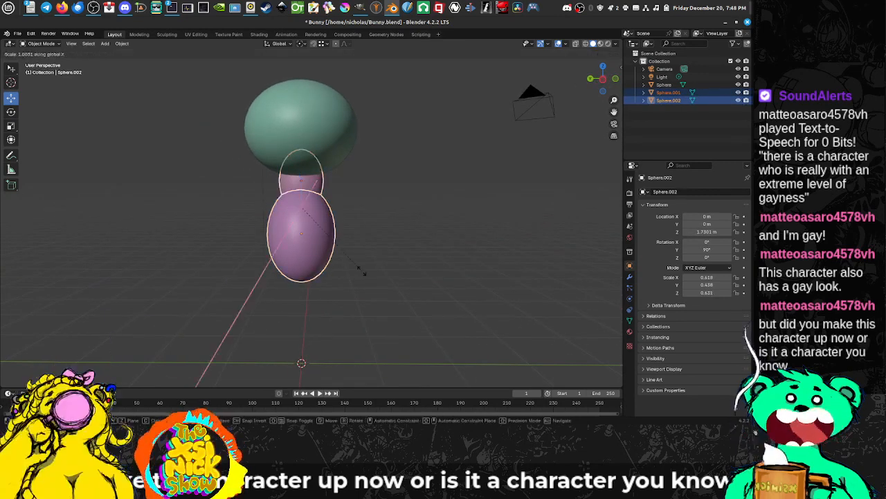
pyautogui.press('z')
pyautogui.press('y')
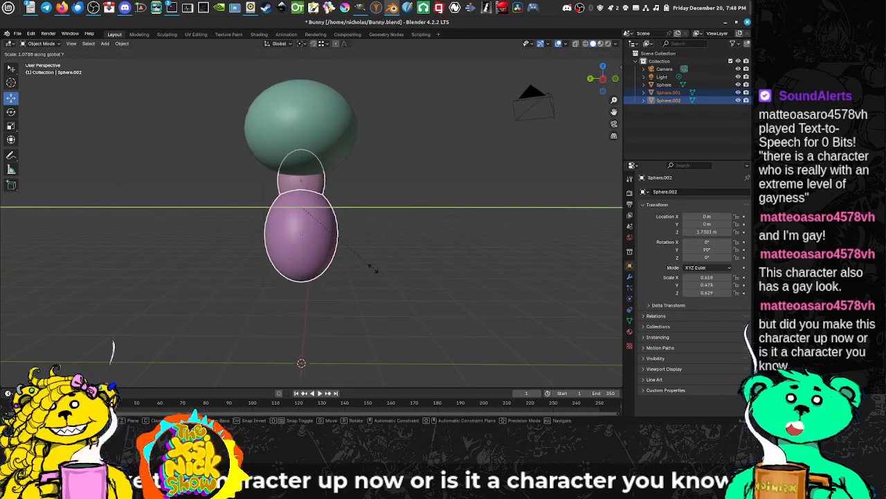
pyautogui.rightClick(326, 248)
# Step: Thicken the body sphere to a Y scale of about 0.589 and shift it to about -0.051 m on the Y axis
pyautogui.click(326, 248)
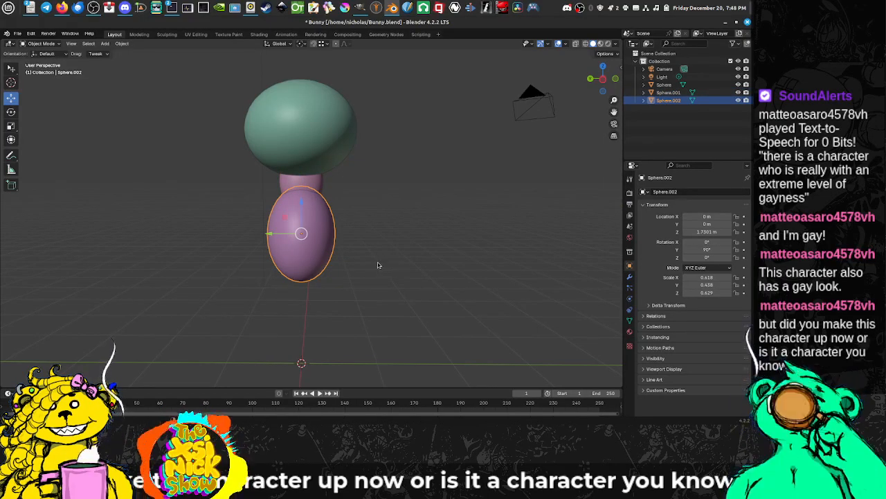
pyautogui.press('s')
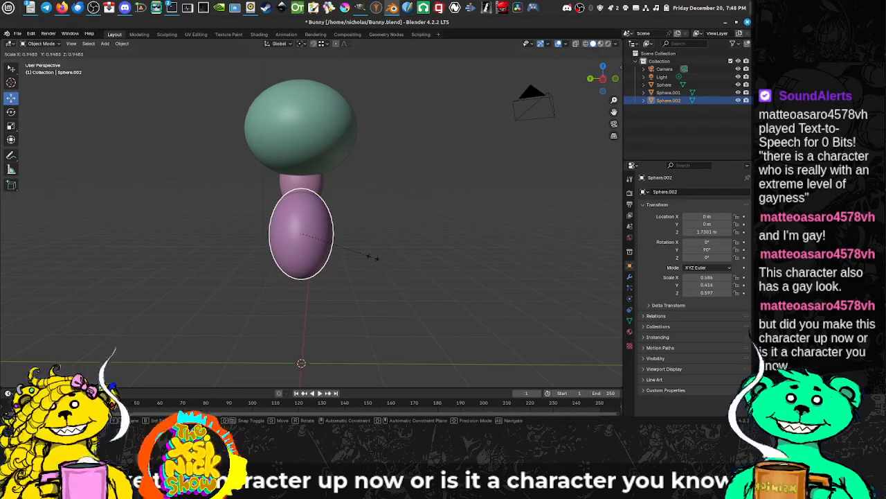
pyautogui.press('y')
pyautogui.press('x')
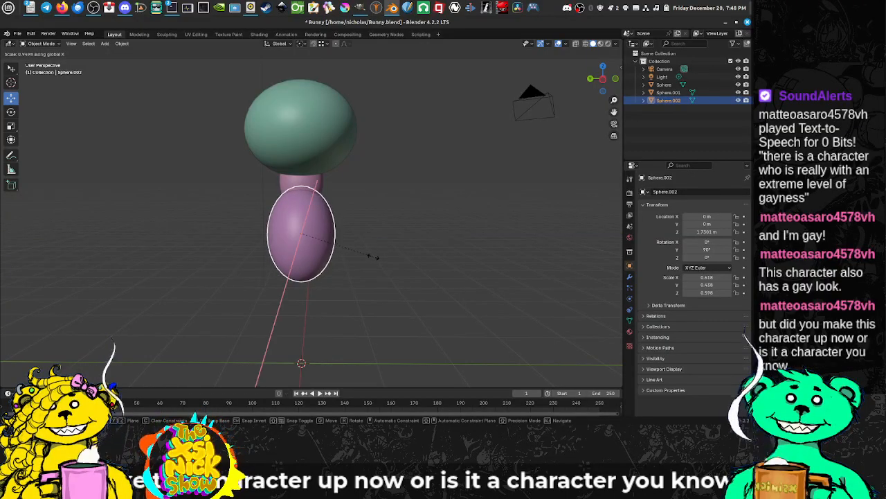
pyautogui.press('y')
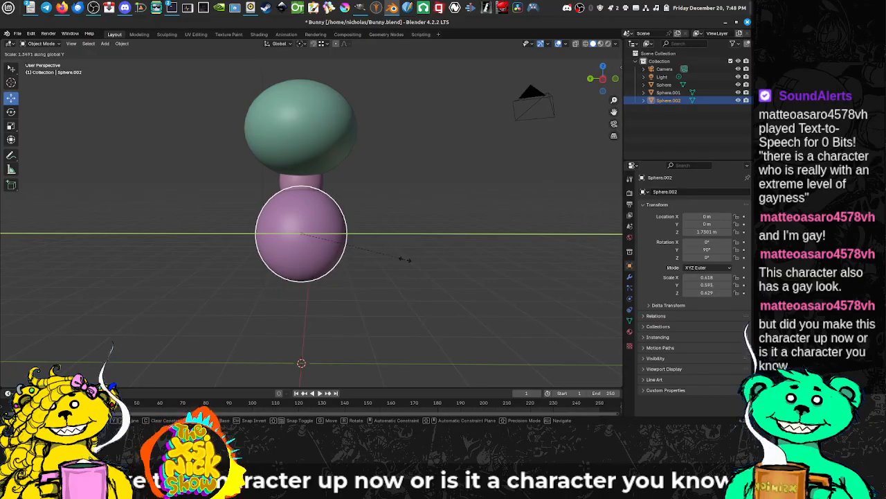
pyautogui.click(404, 258)
pyautogui.press('g')
pyautogui.press('y')
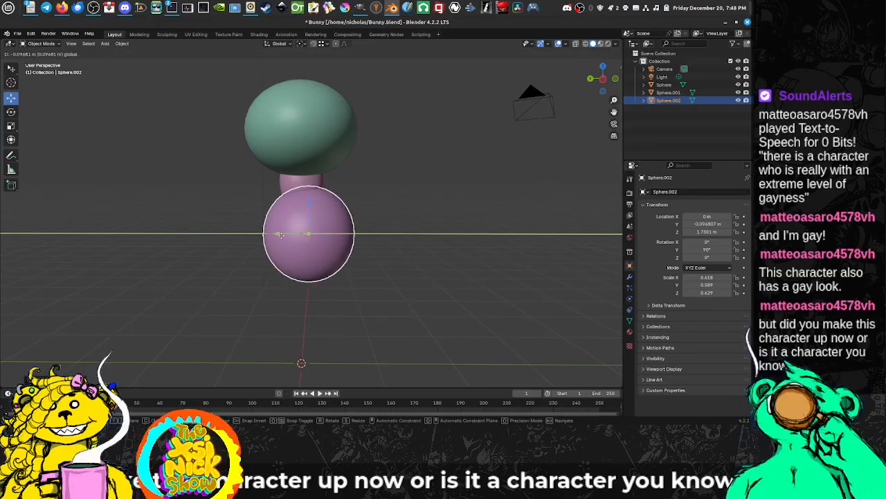
# Step: Scale the neck and body spheres down together until the body's X scale is about 0.498
pyautogui.click(302, 167)
pyautogui.keyDown('shift'); pyautogui.click(318, 184); pyautogui.keyUp('shift')
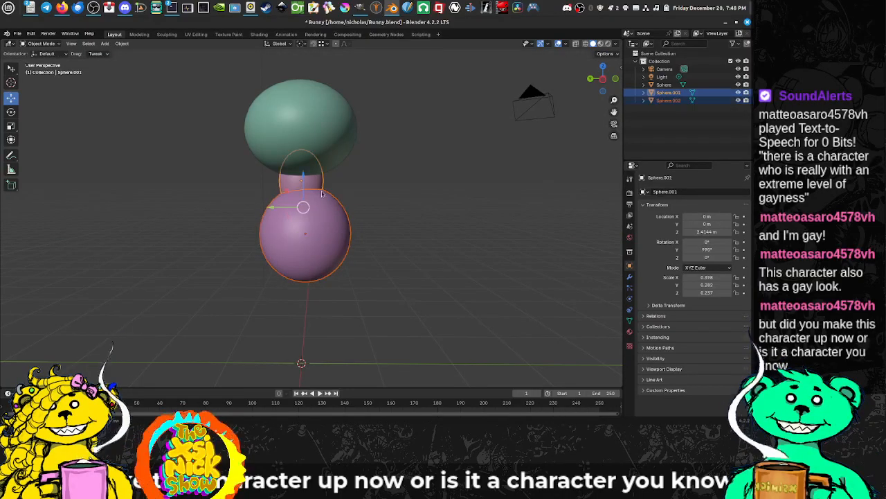
pyautogui.keyDown('shift'); pyautogui.click(328, 223); pyautogui.keyUp('shift')
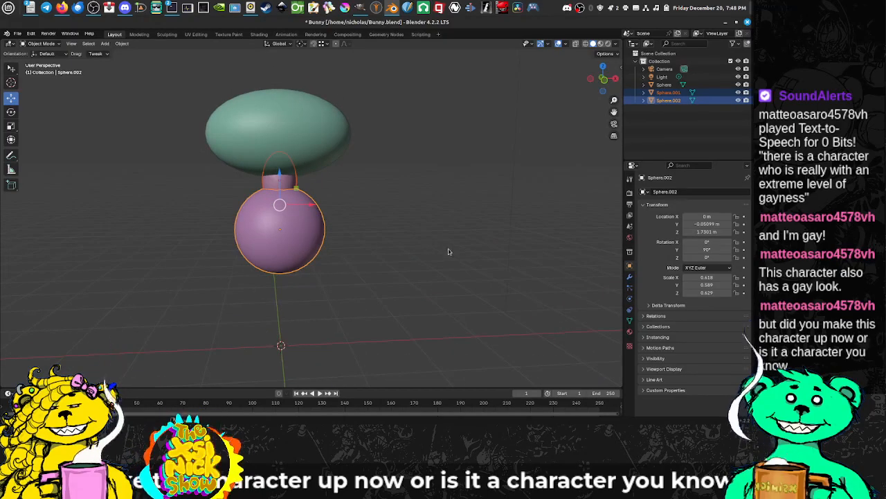
pyautogui.press('s')
pyautogui.click(454, 250)
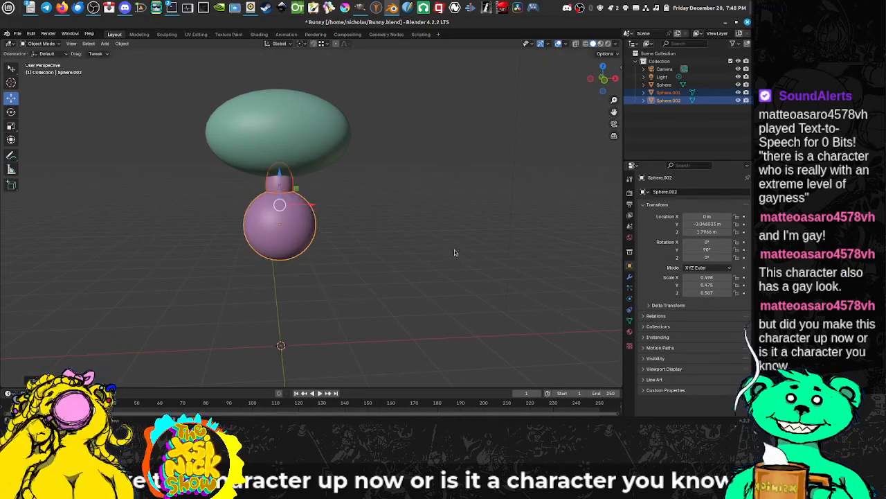
# Step: Lower the body sphere slightly away from the head
pyautogui.moveTo(435, 248); pyautogui.dragTo(378, 231)
pyautogui.click(338, 145)
pyautogui.moveTo(339, 164); pyautogui.dragTo(323, 205)
pyautogui.click(332, 221)
# Step: Shrink the neck sphere uniformly to an X scale of about 0.27
pyautogui.click(290, 187)
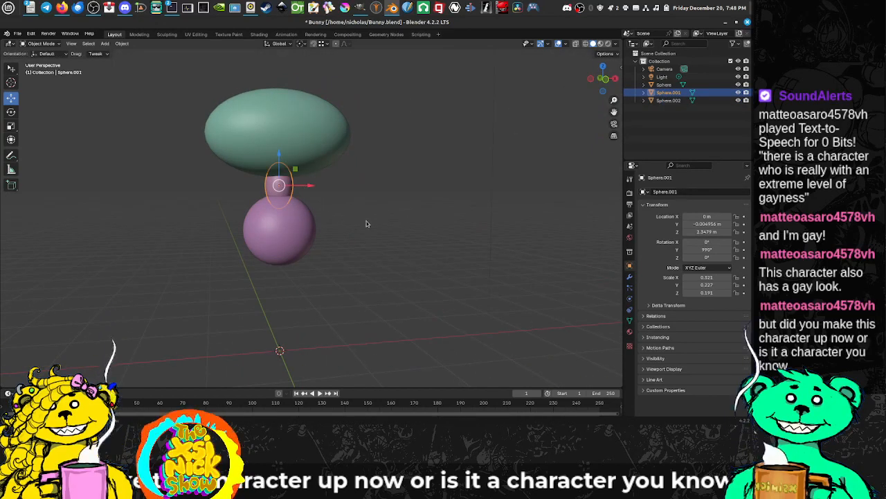
pyautogui.moveTo(366, 224); pyautogui.dragTo(349, 224)
pyautogui.press('s')
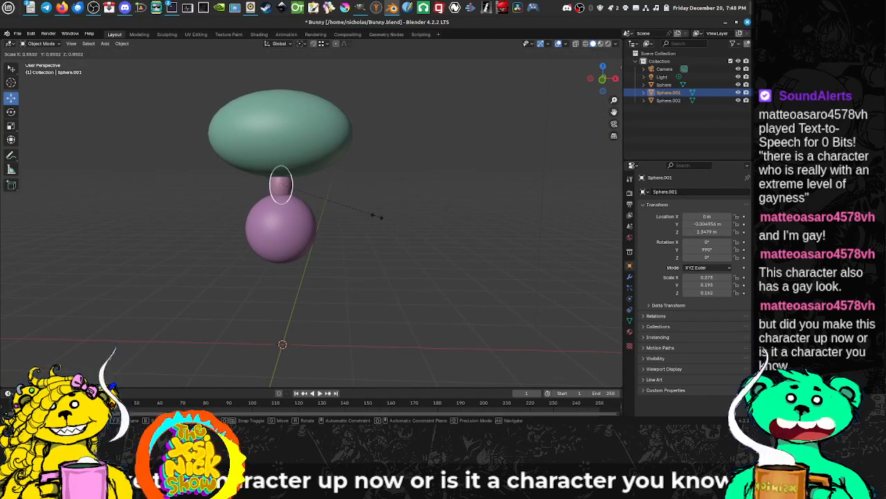
pyautogui.click(376, 216)
# Step: Raise the body sphere toward the neck to about 1.797 m on the Z axis
pyautogui.click(281, 196)
pyautogui.press('g')
pyautogui.press('z')
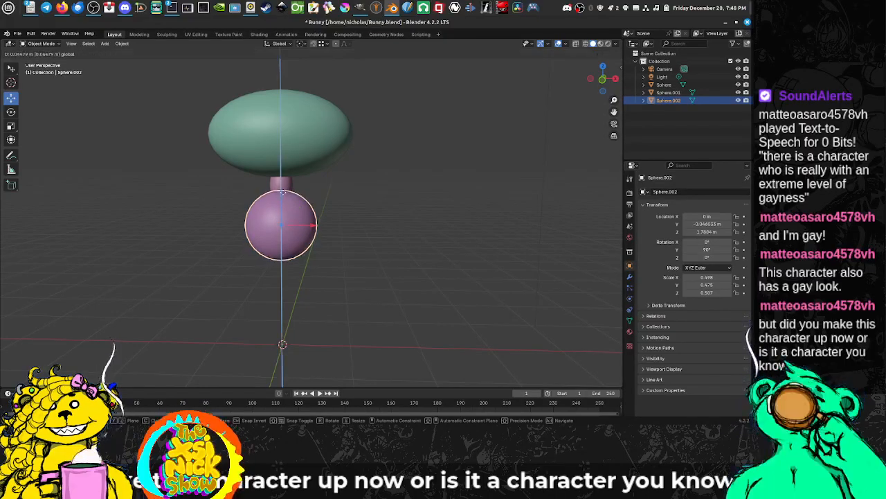
pyautogui.moveTo(282, 193); pyautogui.dragTo(282, 192)
# Step: Switch to GIMP to compare the stacked head, neck and body spheres with the cartoon rabbit painting
pyautogui.moveTo(324, 209); pyautogui.dragTo(491, 208)
pyautogui.moveTo(382, 217); pyautogui.dragTo(269, 204)
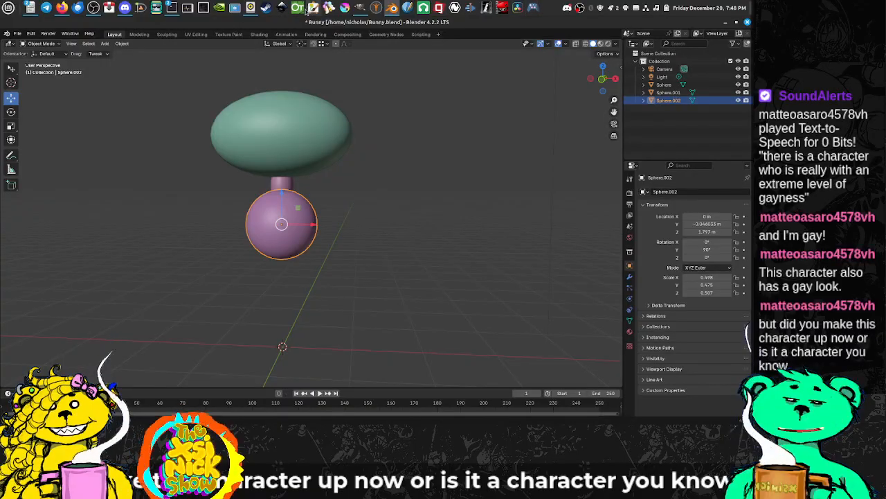
pyautogui.click(360, 7)
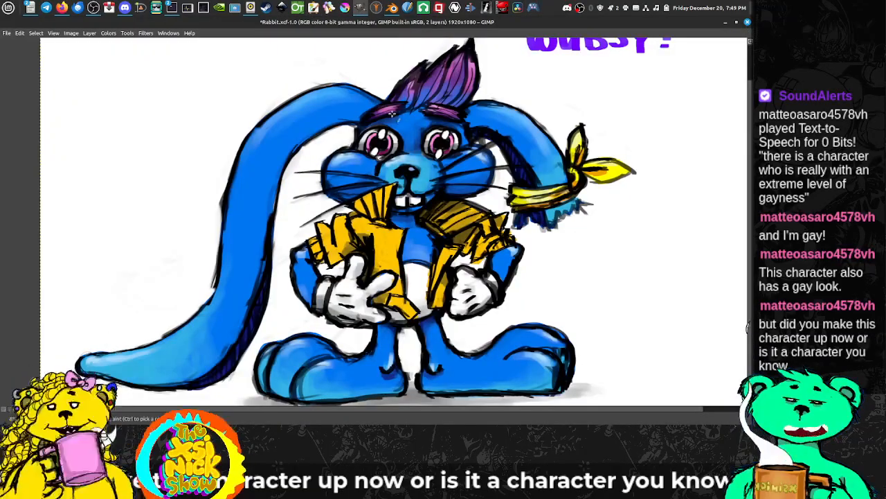
# Step: Zoom the rabbit painting out to 33.3% and tile the GIMP and Blender windows side by side
pyautogui.moveTo(408, 22); pyautogui.dragTo(189, 60)
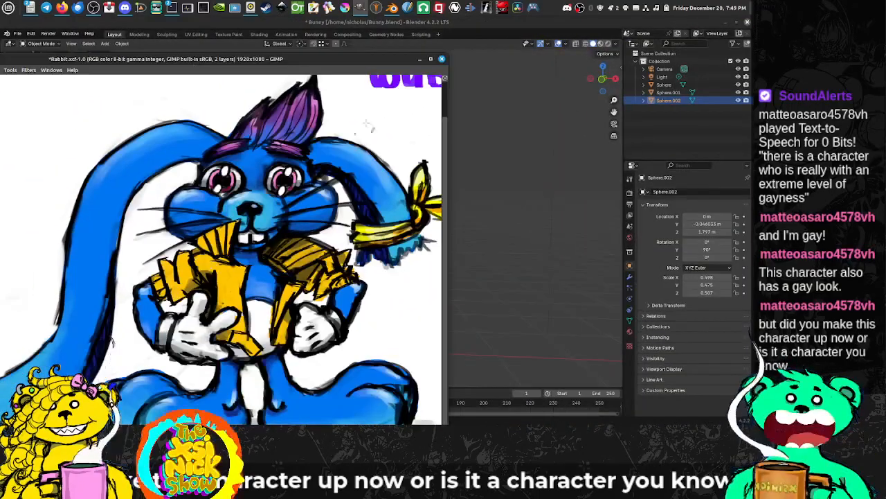
pyautogui.moveTo(445, 56); pyautogui.dragTo(373, 100)
pyautogui.scroll(-5, 232, 197)
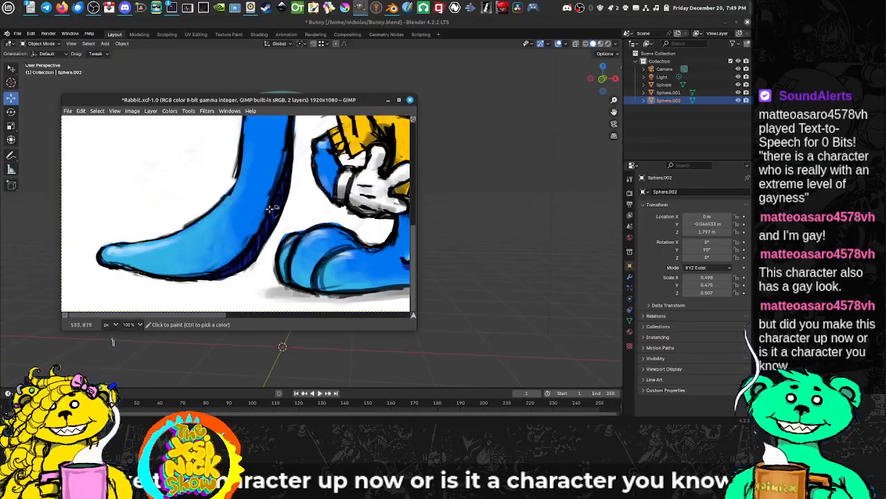
pyautogui.scroll(-3, 270, 208)
pyautogui.moveTo(322, 173); pyautogui.dragTo(214, 228)
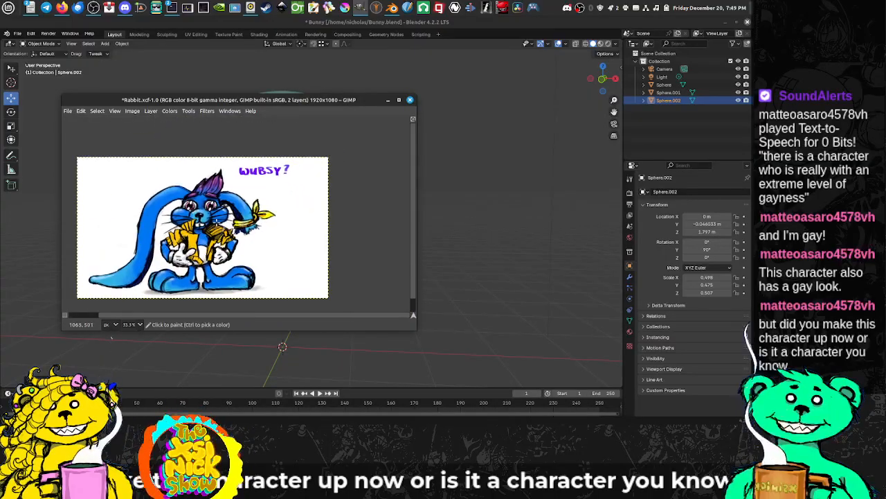
pyautogui.moveTo(277, 101); pyautogui.dragTo(2, 102)
pyautogui.moveTo(419, 24); pyautogui.dragTo(751, 73)
# Step: Duplicate the head sphere in place and rotate the copy 90° about the global Y axis
pyautogui.scroll(6, 578, 186)
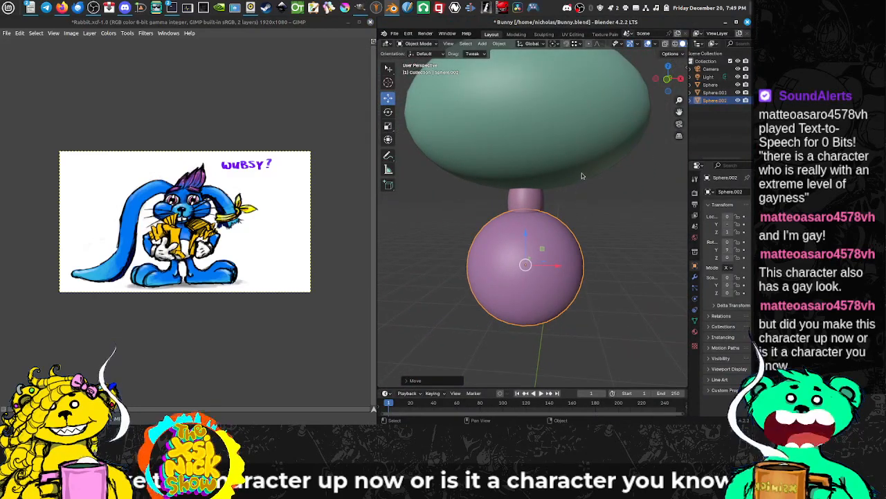
pyautogui.scroll(-4, 612, 178)
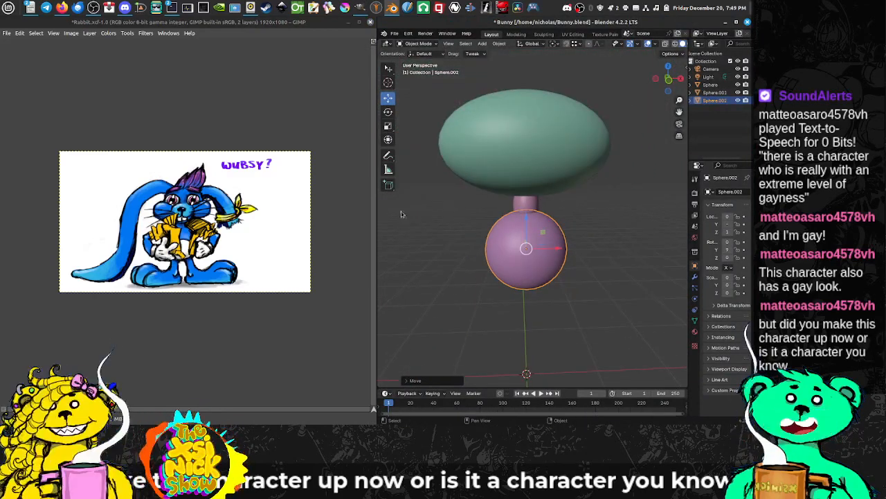
pyautogui.moveTo(564, 209); pyautogui.dragTo(555, 247)
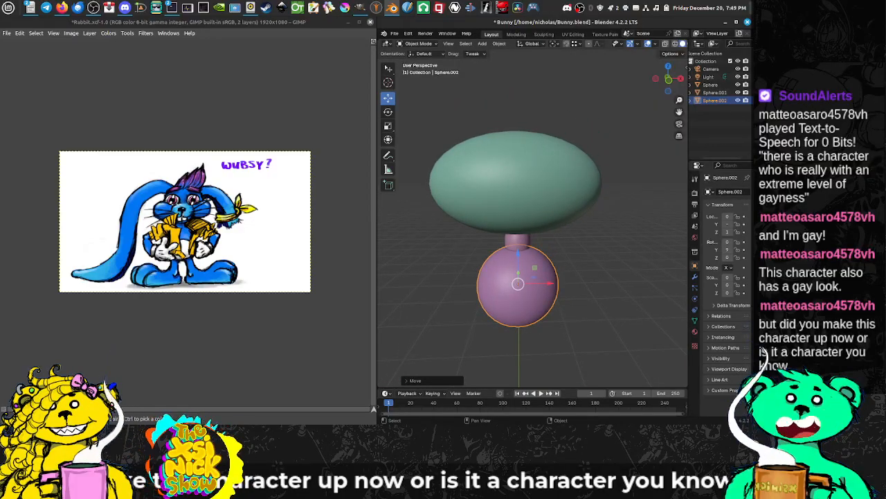
pyautogui.moveTo(455, 227); pyautogui.dragTo(566, 208)
pyautogui.click(526, 189)
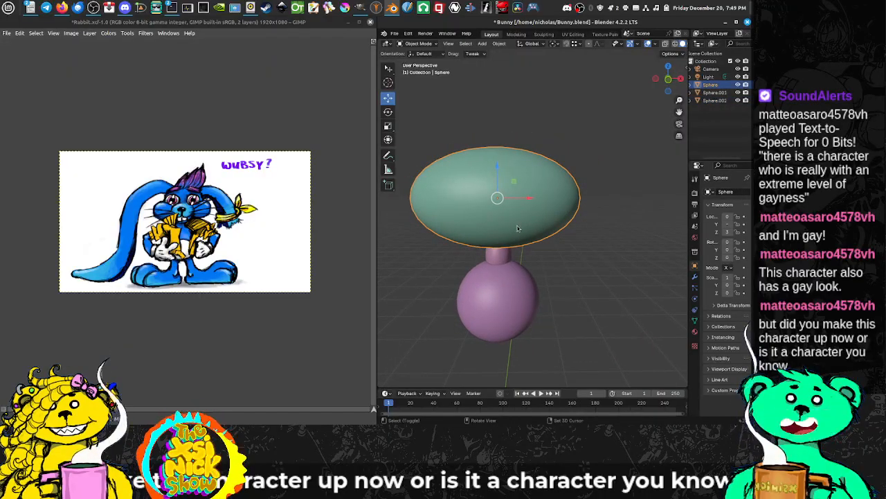
pyautogui.hotkey('shift', 'd')
pyautogui.press('Escape')
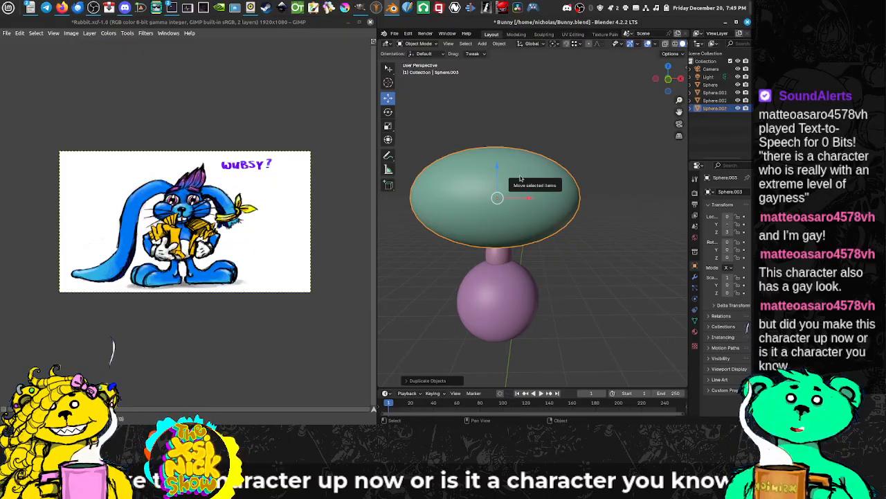
pyautogui.press('r')
pyautogui.press('x')
pyautogui.press('x')
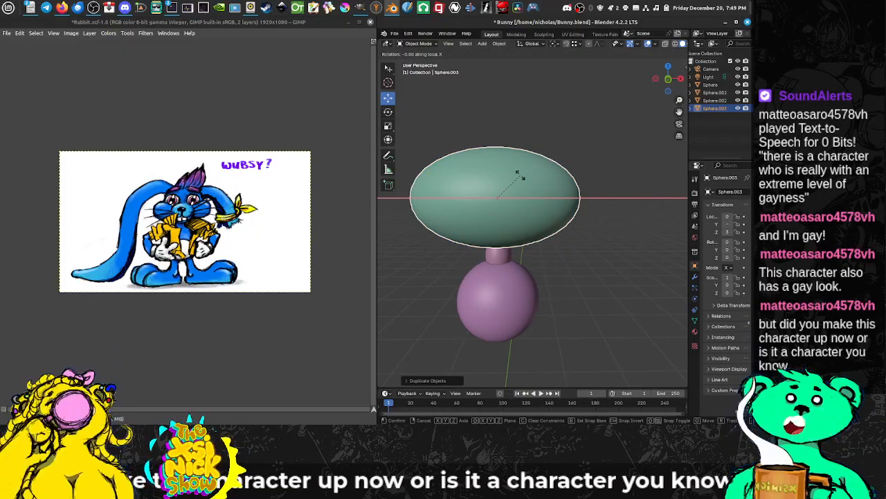
pyautogui.write('y')
pyautogui.write('90')
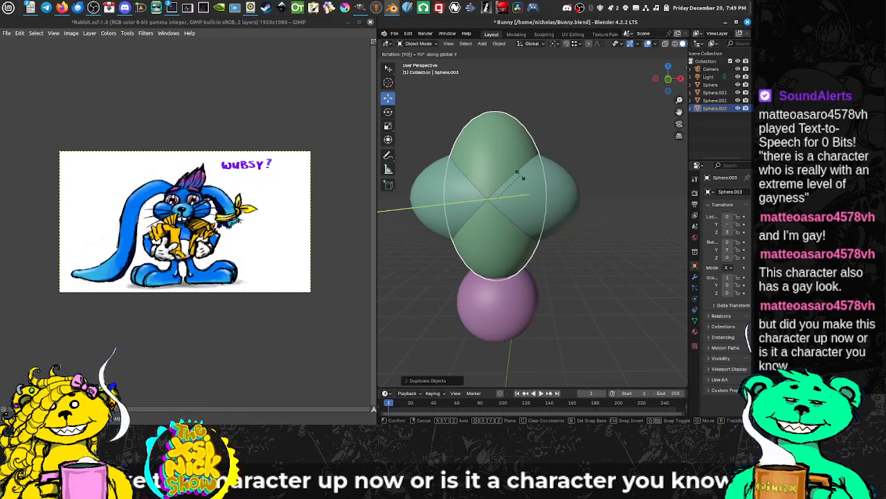
pyautogui.press('Return')
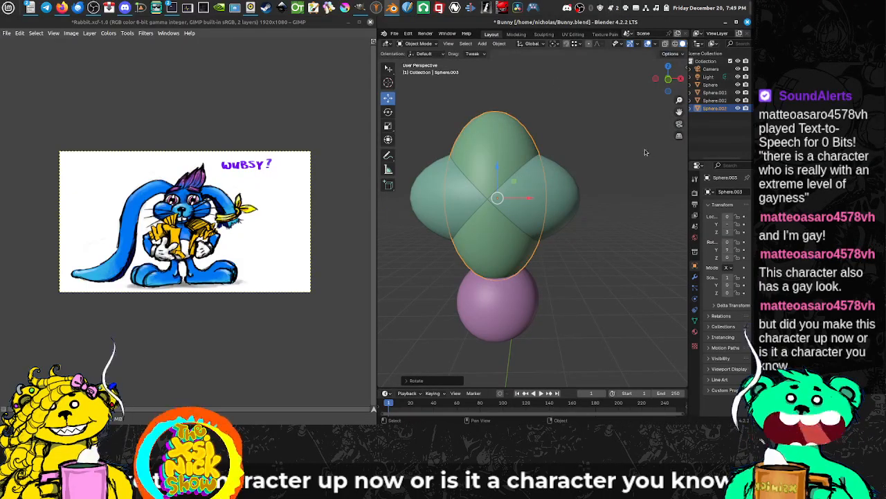
# Step: Widen the rotated head copy along the X axis and flatten it along Z by a factor of about 0.65
pyautogui.press('s')
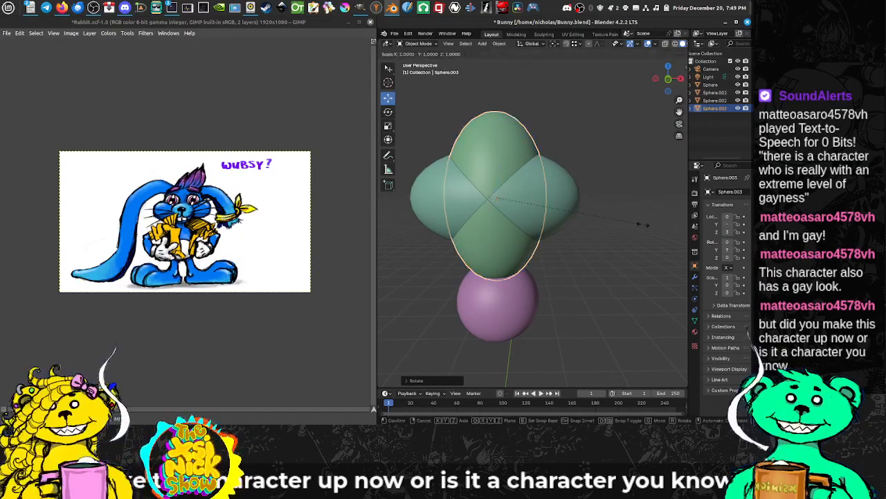
pyautogui.press('x')
pyautogui.click(682, 224)
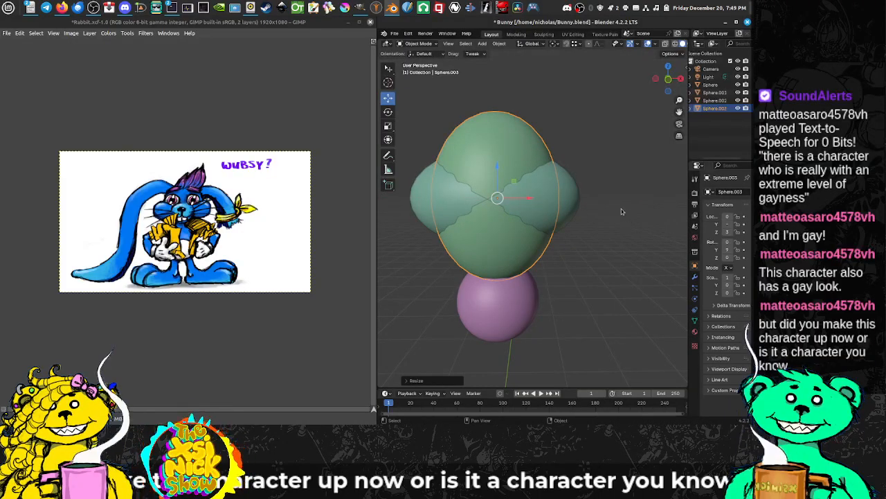
pyautogui.press('s')
pyautogui.press('x')
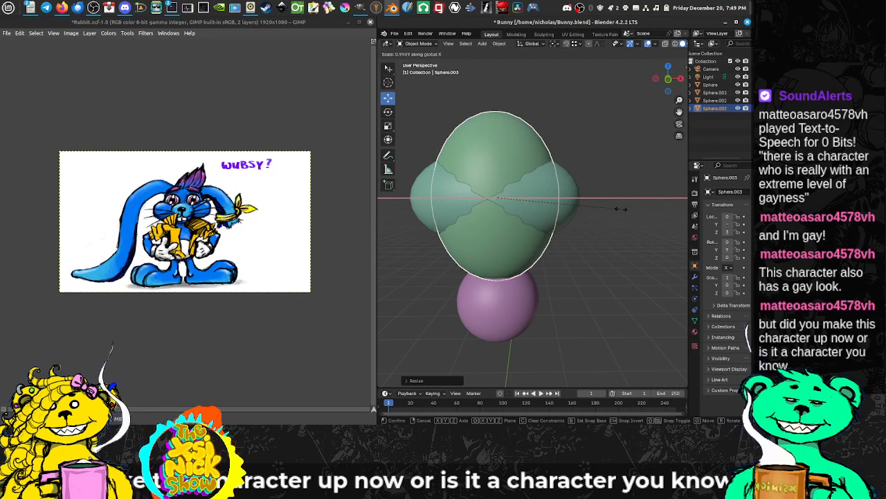
pyautogui.press('y')
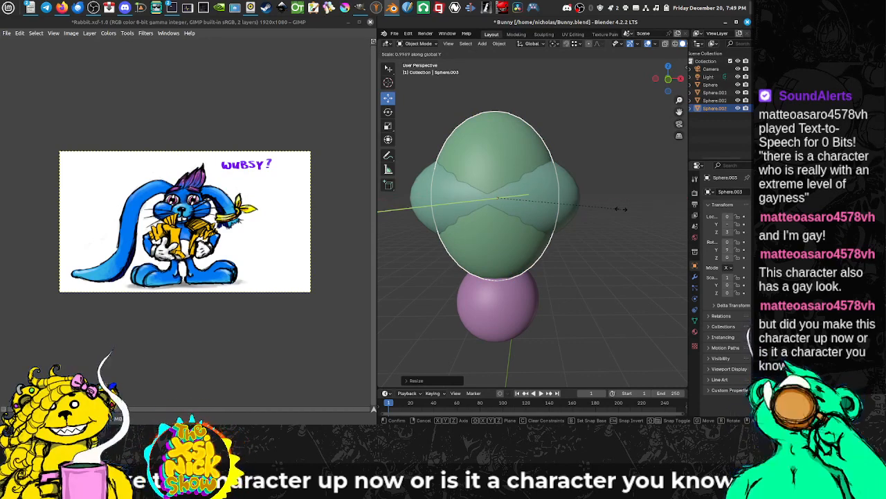
pyautogui.press('z')
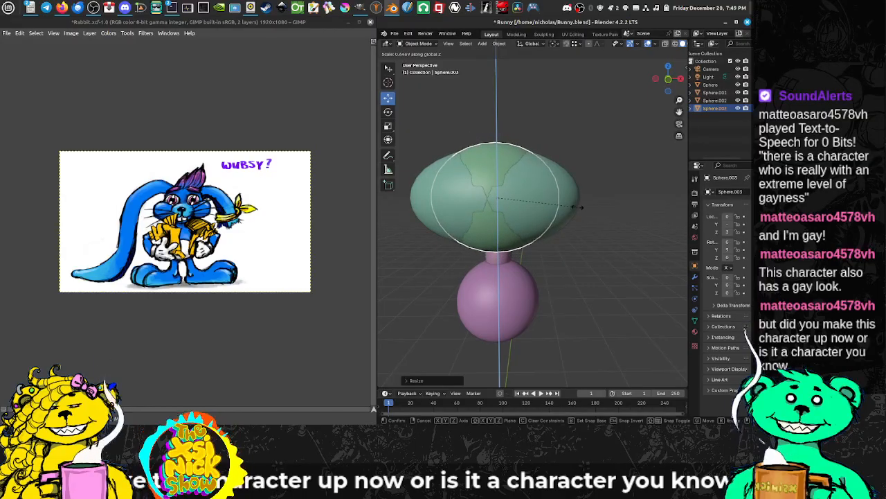
pyautogui.click(513, 180)
# Step: Raise the head copy about 0.3 m along Z as a cranium and shift it slightly back along Y
pyautogui.press('g')
pyautogui.press('z')
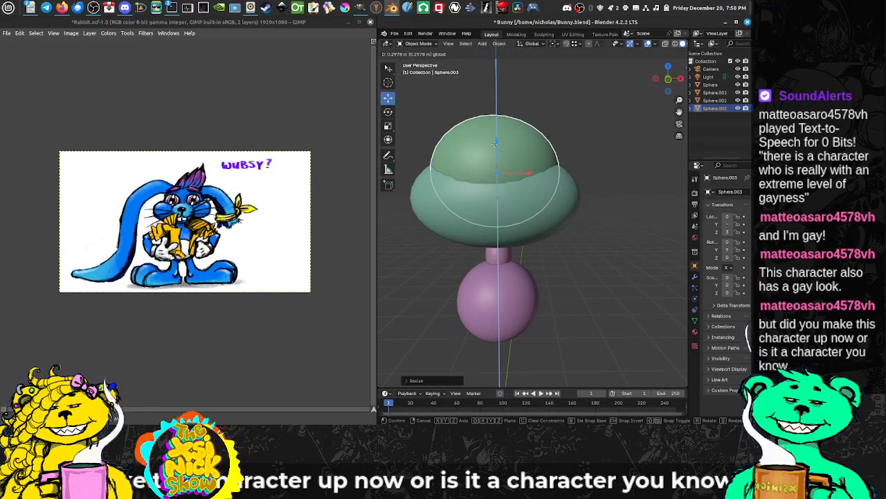
pyautogui.click(495, 147)
pyautogui.moveTo(497, 152); pyautogui.dragTo(558, 185)
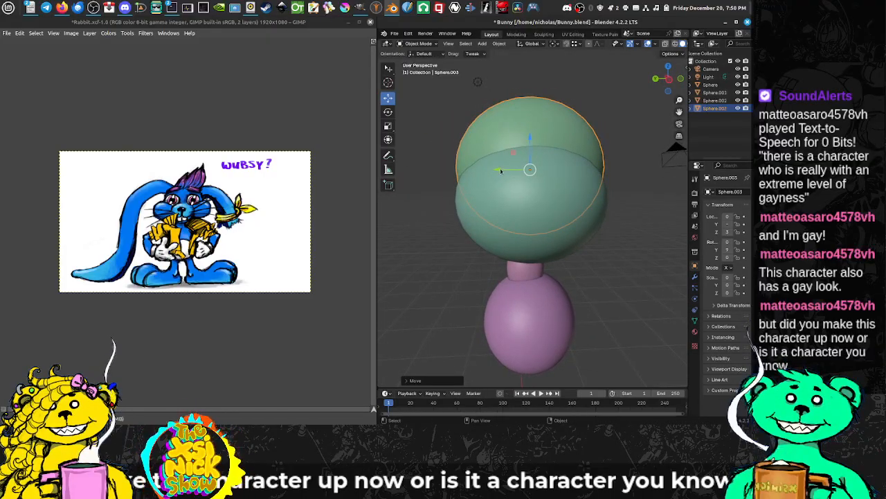
pyautogui.moveTo(500, 171); pyautogui.dragTo(493, 178)
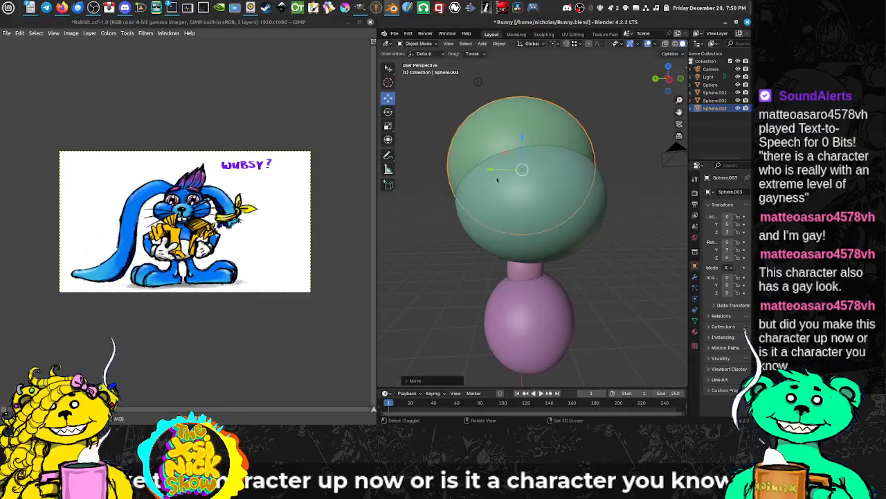
pyautogui.moveTo(558, 180); pyautogui.dragTo(499, 185)
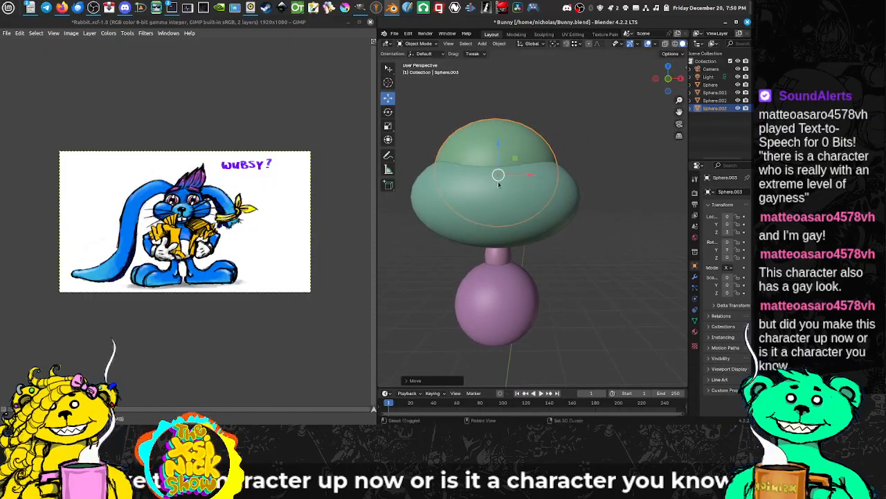
# Step: Select both head spheres, shrink them together uniformly and lower them onto the neck
pyautogui.keyDown('shift'); pyautogui.click(539, 195); pyautogui.keyUp('shift')
pyautogui.press('s')
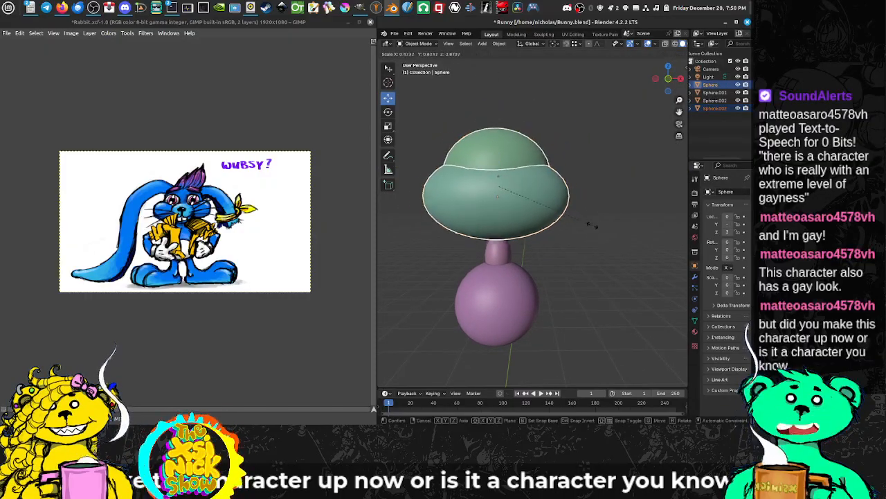
pyautogui.click(585, 223)
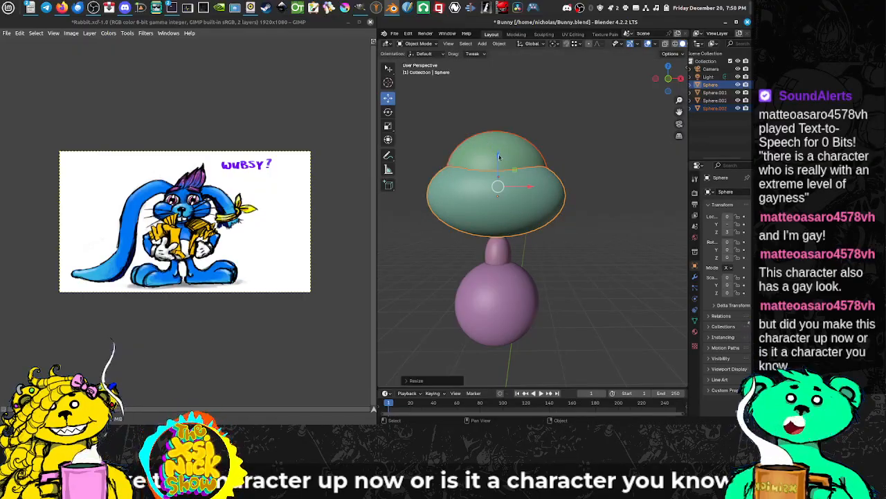
pyautogui.moveTo(499, 156); pyautogui.dragTo(499, 169)
pyautogui.moveTo(500, 247); pyautogui.dragTo(570, 250)
pyautogui.moveTo(547, 215); pyautogui.dragTo(532, 213)
pyautogui.scroll(3, 532, 212)
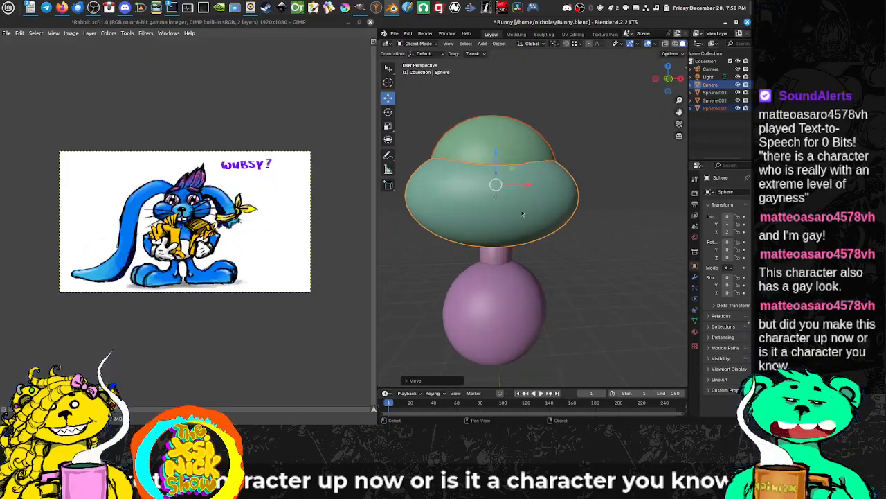
# Step: Enlarge the rabbit painting in GIMP and compare its body proportions with the selected body sphere in Blender
pyautogui.scroll(-1, 530, 213)
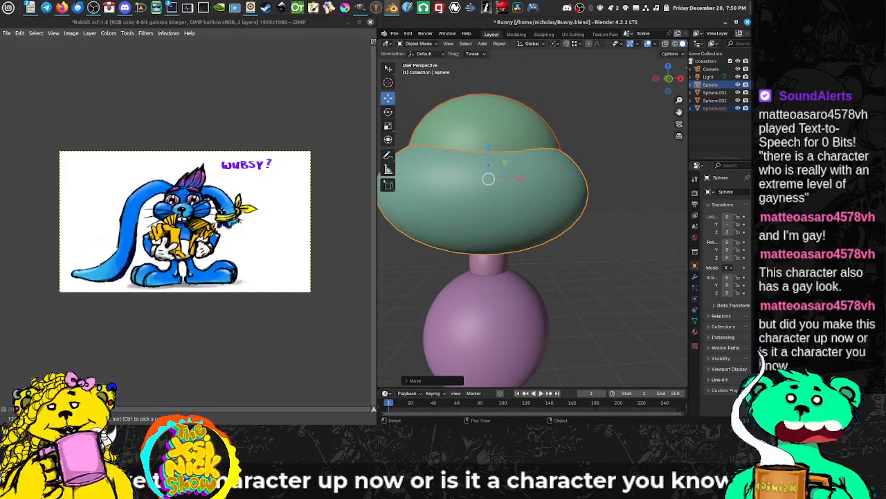
pyautogui.scroll(5, 219, 220)
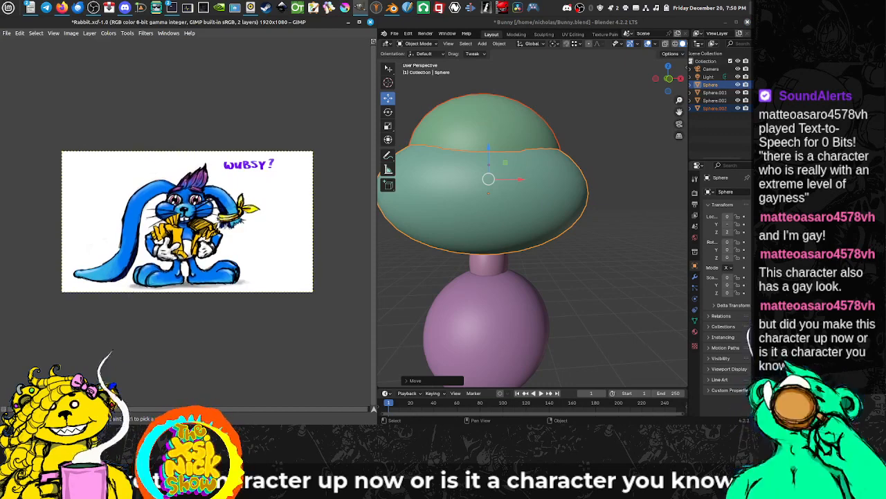
pyautogui.scroll(-2, 223, 219)
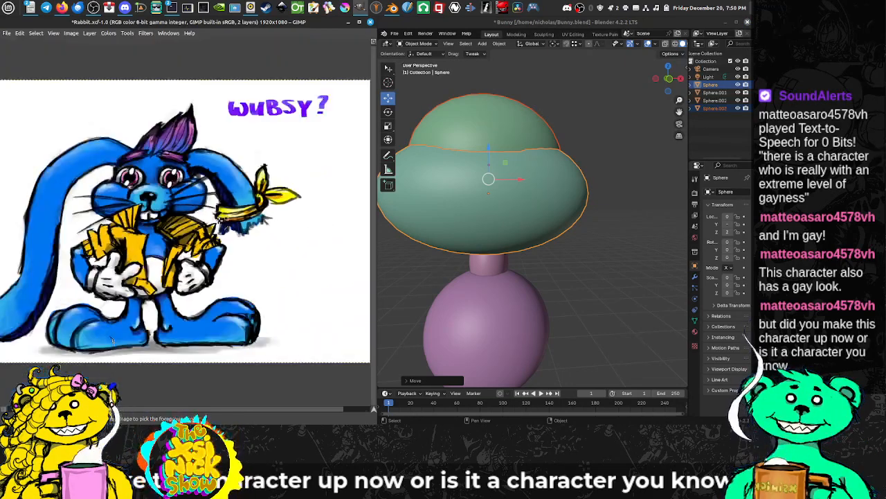
pyautogui.moveTo(496, 251); pyautogui.dragTo(547, 274)
pyautogui.click(511, 265)
pyautogui.moveTo(538, 320); pyautogui.dragTo(564, 313)
pyautogui.click(535, 296)
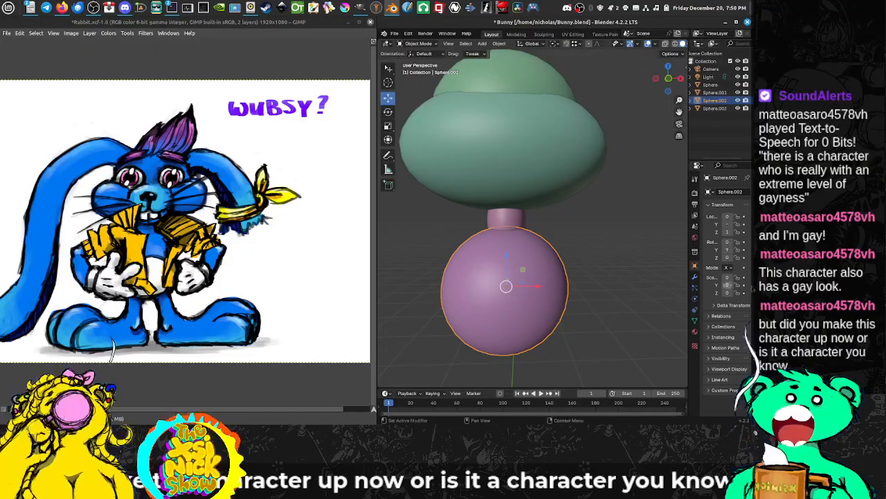
pyautogui.moveTo(568, 271); pyautogui.dragTo(562, 287)
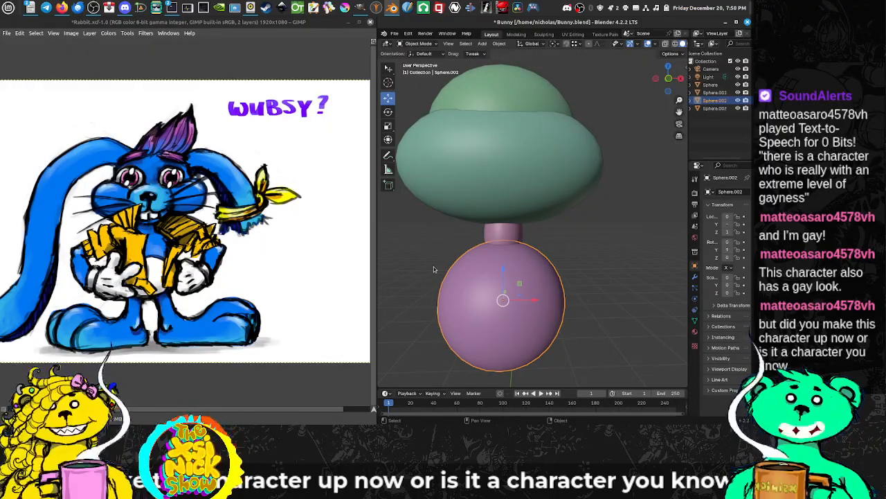
pyautogui.moveTo(609, 258); pyautogui.dragTo(545, 263)
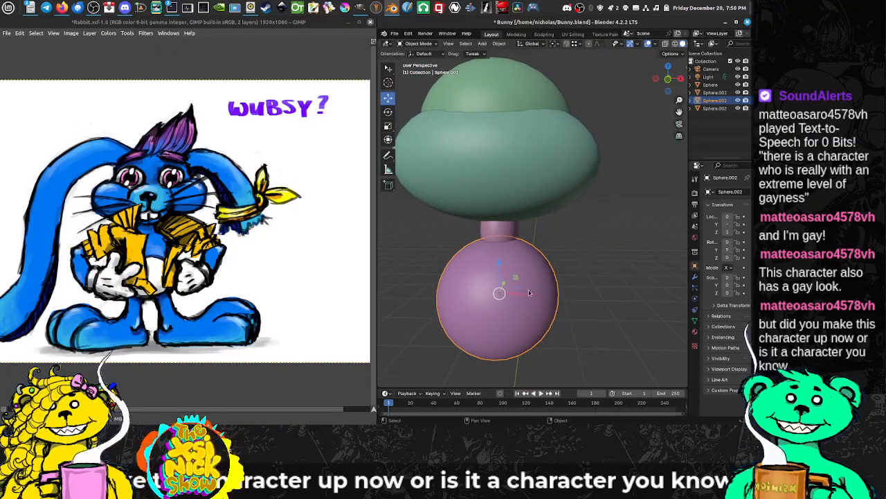
# Step: Enlarge the body sphere slightly and adjust its height along Z against the neck
pyautogui.scroll(-3, 529, 293)
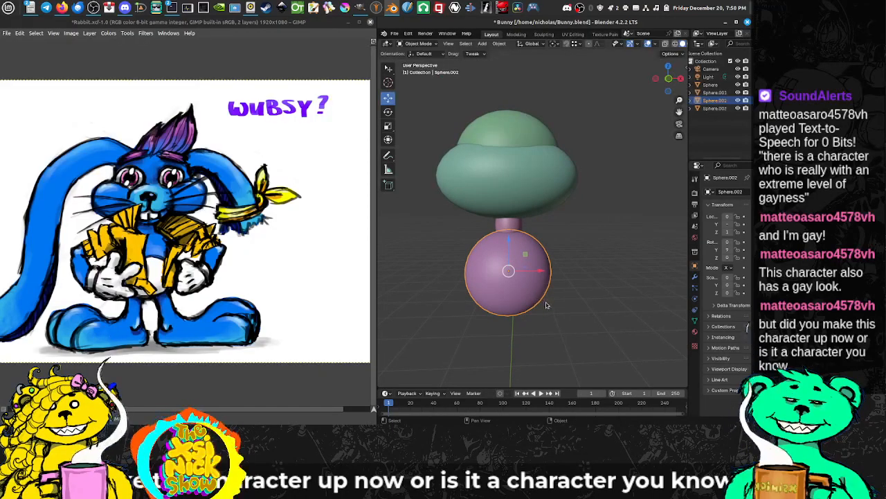
pyautogui.press('s')
pyautogui.click(543, 297)
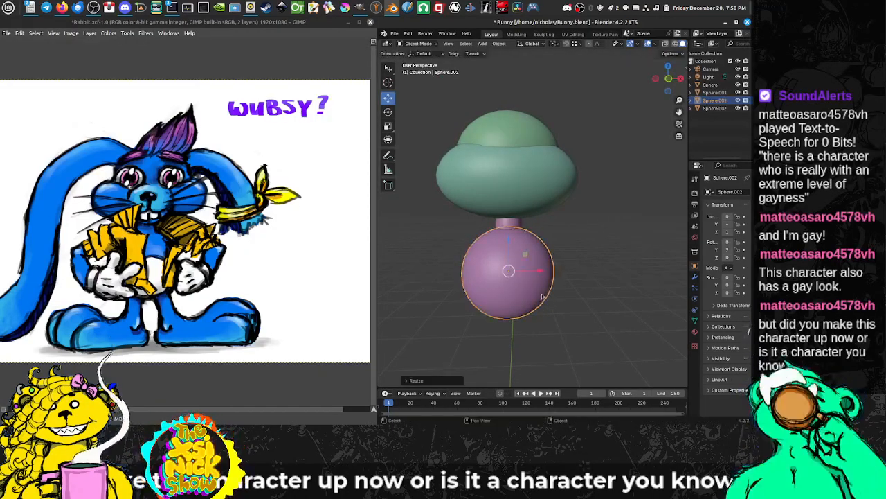
pyautogui.press('g')
pyautogui.press('z')
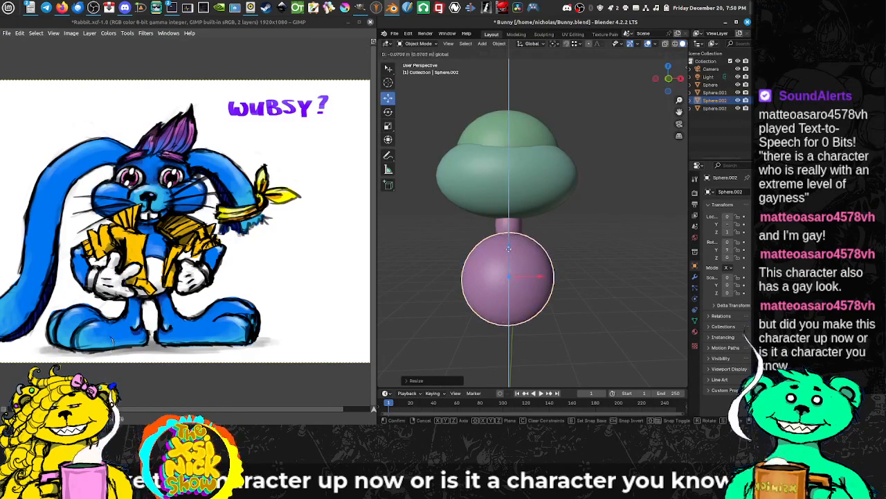
pyautogui.moveTo(510, 242); pyautogui.dragTo(510, 243)
# Step: Scale the lower, wide head sphere uniformly by a factor of about 0.88
pyautogui.moveTo(511, 243); pyautogui.dragTo(506, 203)
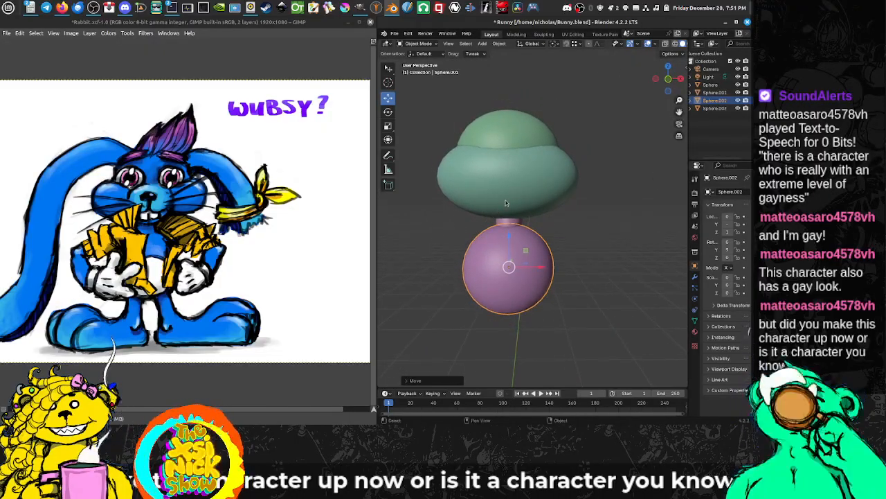
pyautogui.click(506, 203)
pyautogui.press('s')
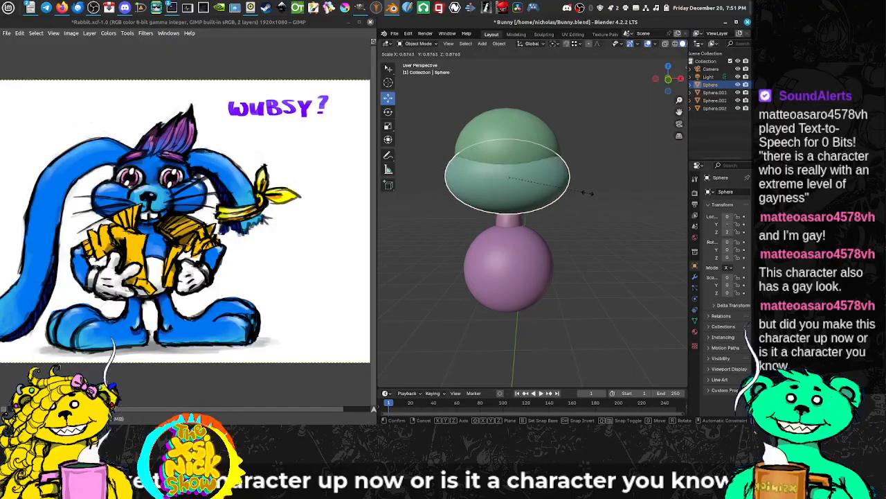
pyautogui.click(588, 193)
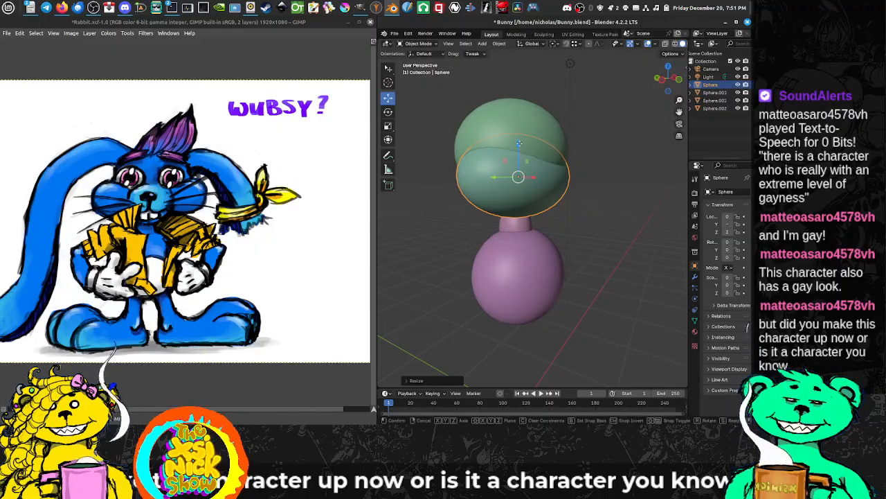
# Step: Raise the lower, wide head sphere slightly along Z and shift it a little along Y
pyautogui.moveTo(518, 145); pyautogui.dragTo(522, 140)
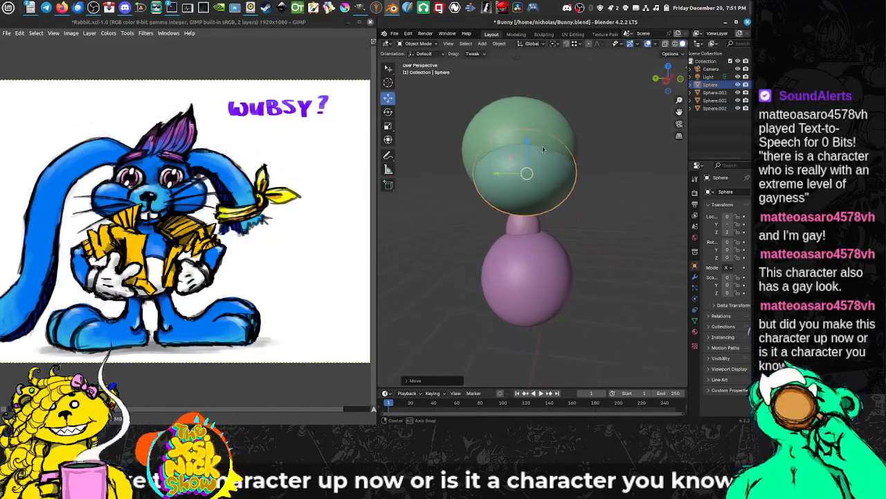
pyautogui.moveTo(491, 176); pyautogui.dragTo(486, 174)
pyautogui.moveTo(486, 174); pyautogui.dragTo(419, 180)
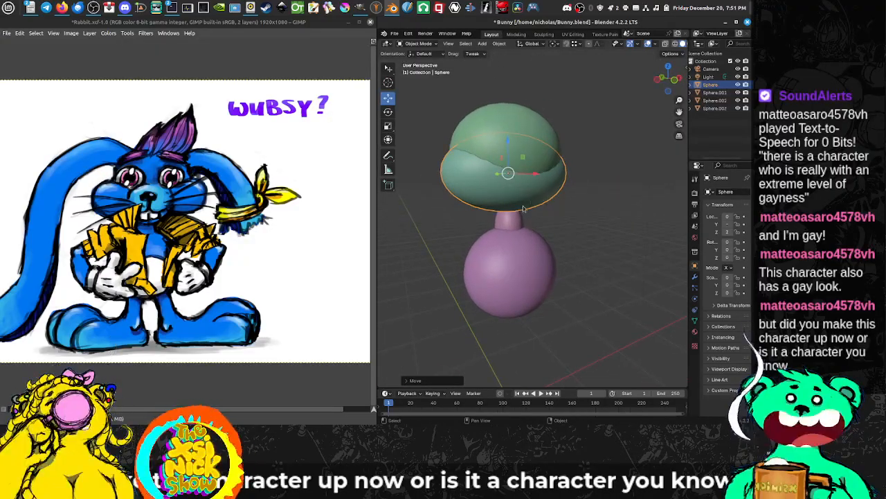
# Step: Duplicate the lower, wide head sphere in place and rotate the copy a quarter turn around Z so it projects forward as a muzzle
pyautogui.hotkey('shift', 'd')
pyautogui.rightClick(542, 158)
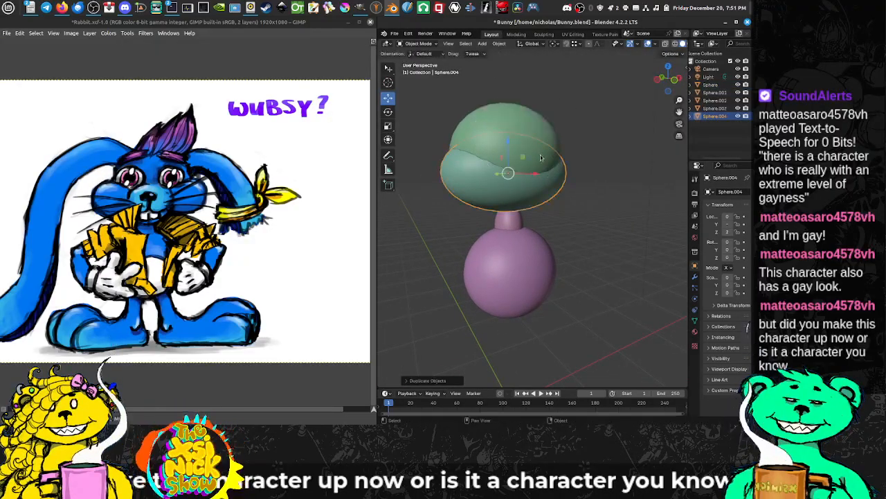
pyautogui.press('r')
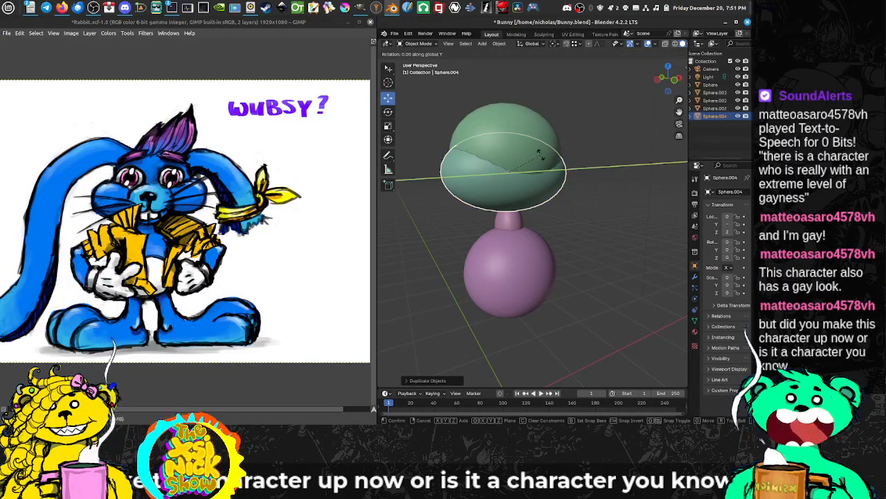
pyautogui.press('z')
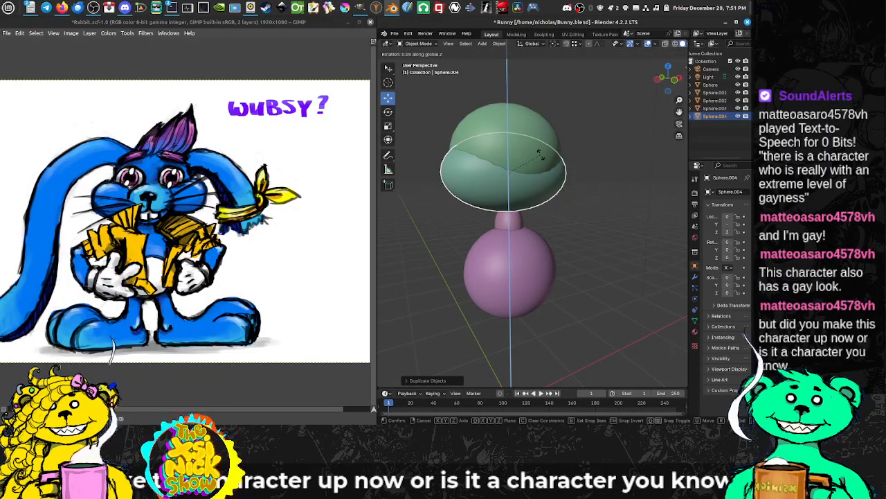
pyautogui.click(541, 158)
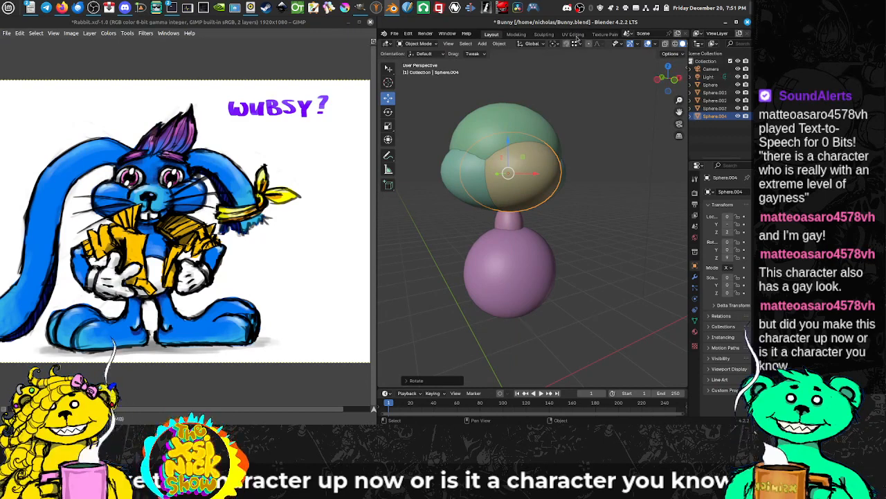
pyautogui.moveTo(665, 214); pyautogui.dragTo(646, 211)
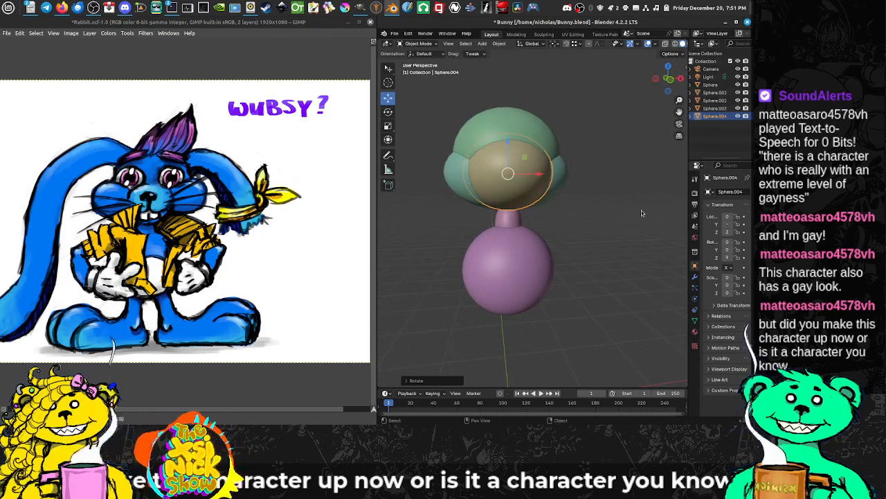
# Step: Scale the muzzle sphere uniformly by about 0.84 and raise it slightly along Z
pyautogui.press('s')
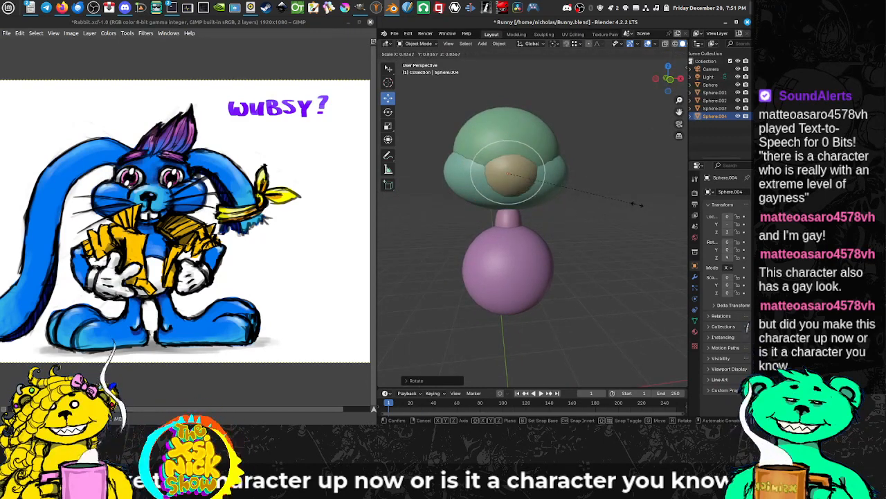
pyautogui.click(638, 205)
pyautogui.moveTo(546, 195); pyautogui.dragTo(611, 197)
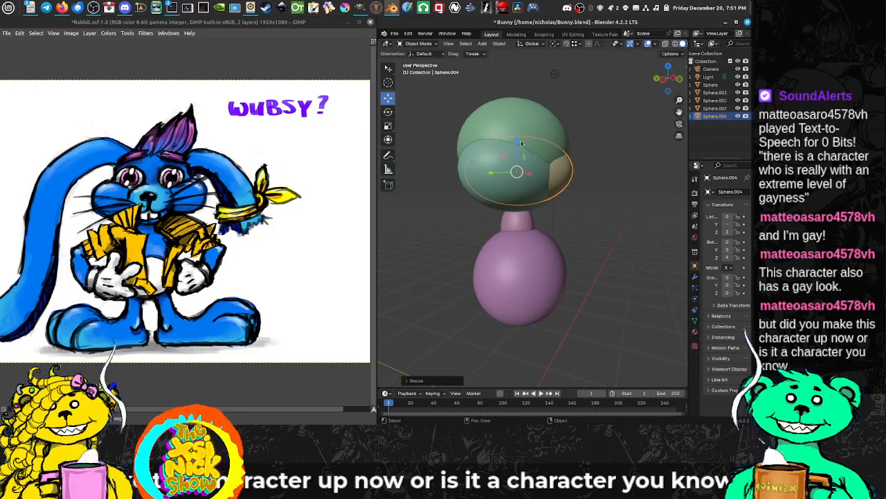
pyautogui.press('g')
pyautogui.press('z')
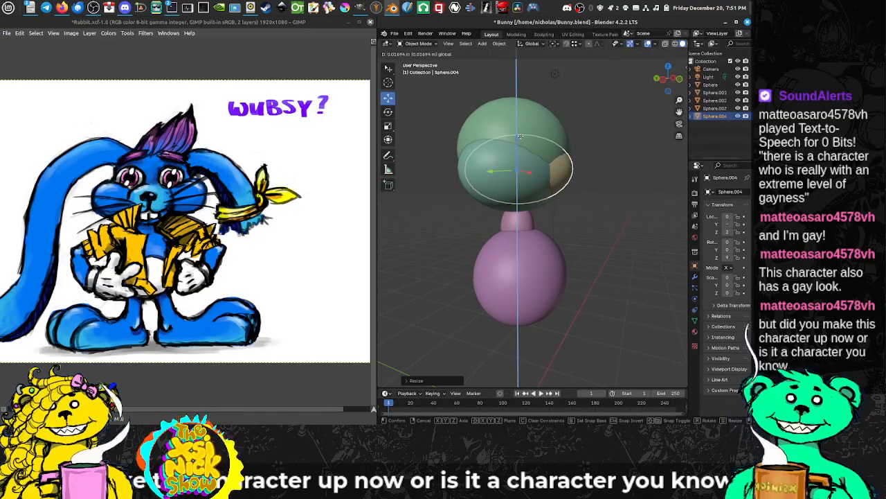
pyautogui.moveTo(519, 136); pyautogui.dragTo(520, 135)
pyautogui.moveTo(620, 173); pyautogui.dragTo(572, 168)
# Step: Scale the upper head sphere uniformly by about 0.97 and nudge it along Y
pyautogui.click(542, 152)
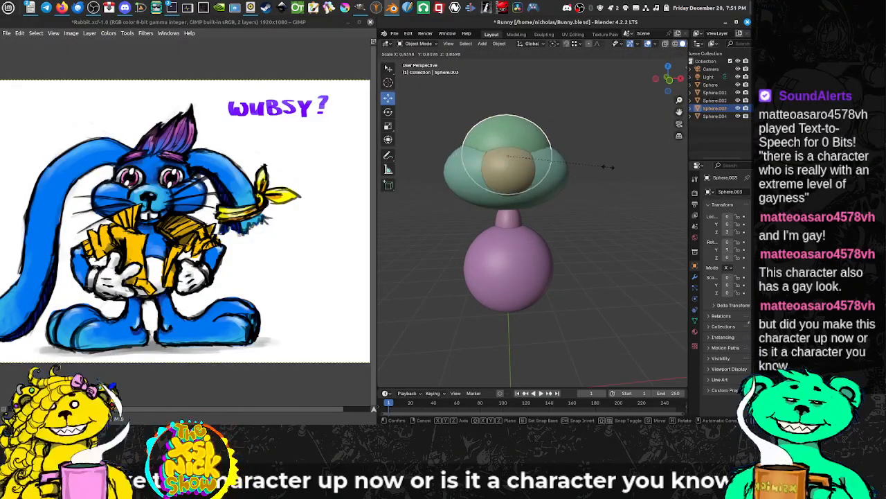
pyautogui.press('s')
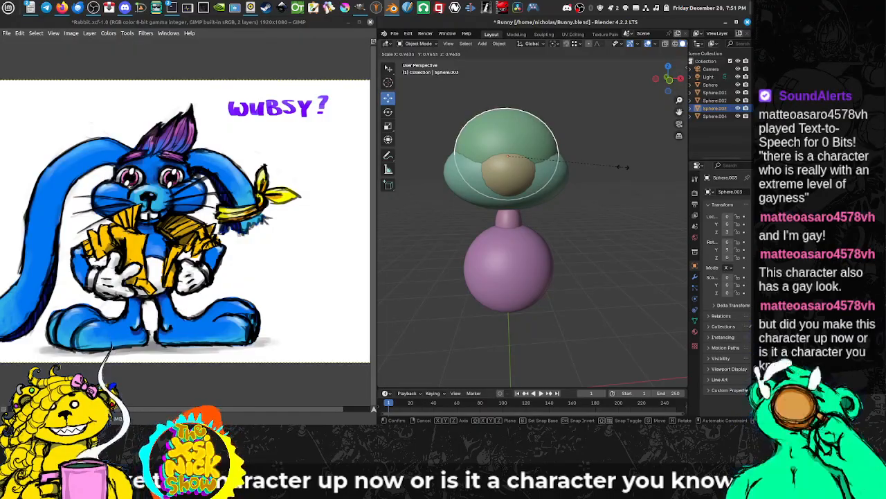
pyautogui.click(621, 166)
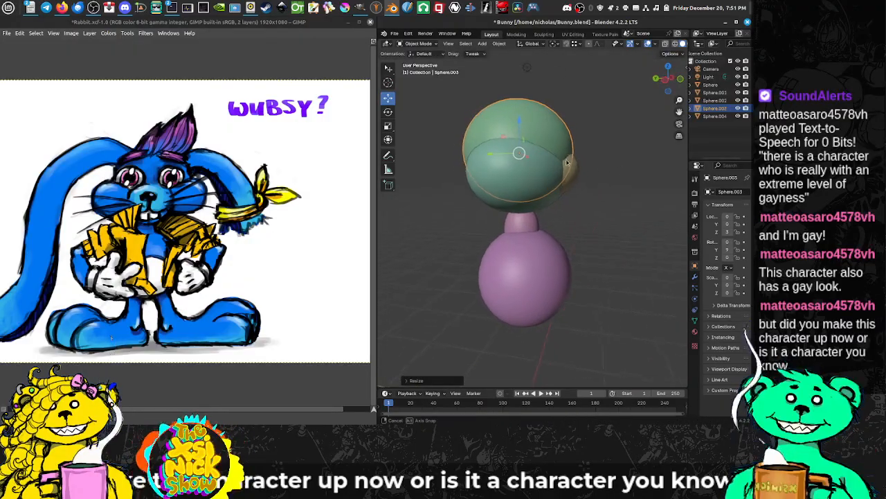
pyautogui.press('g')
pyautogui.press('y')
pyautogui.moveTo(487, 156); pyautogui.dragTo(487, 157)
# Step: Flatten the upper head sphere front to back by scaling it down along Y only
pyautogui.press('s')
pyautogui.press('x')
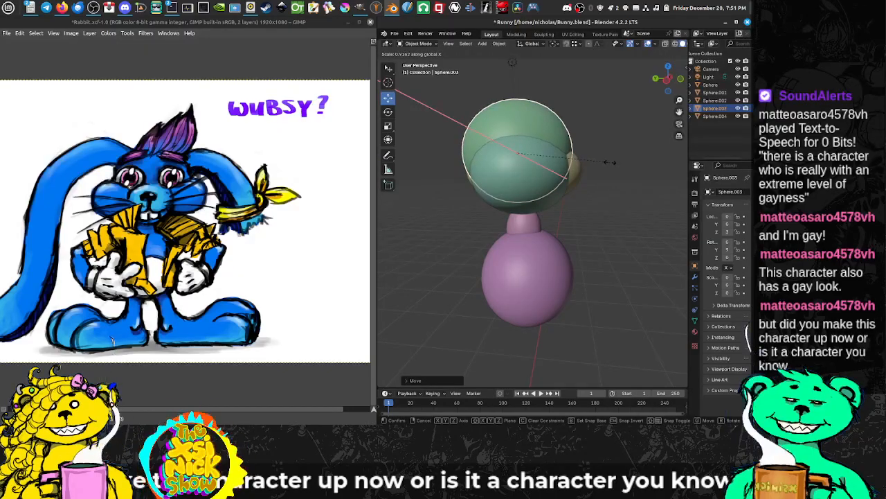
pyautogui.press('y')
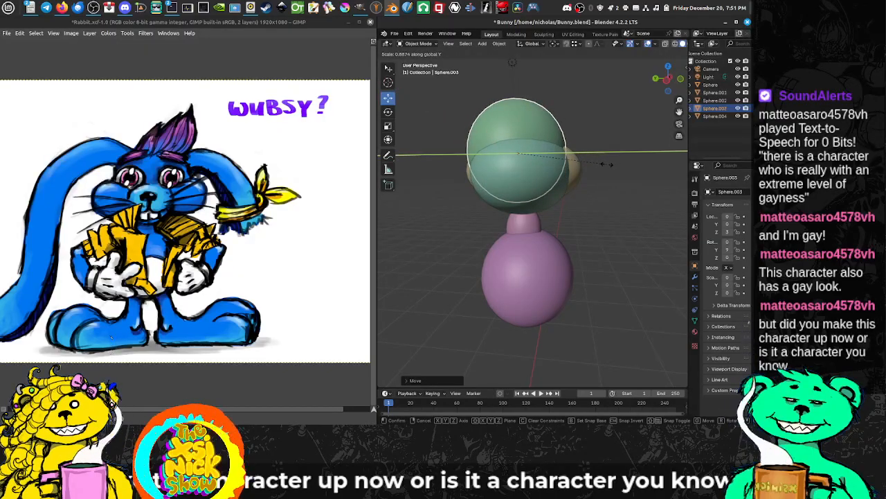
pyautogui.click(599, 166)
pyautogui.moveTo(598, 168); pyautogui.dragTo(542, 200)
# Step: Duplicate the muzzle sphere and lower the copy along Z below the muzzle to form the lower jaw
pyautogui.click(526, 200)
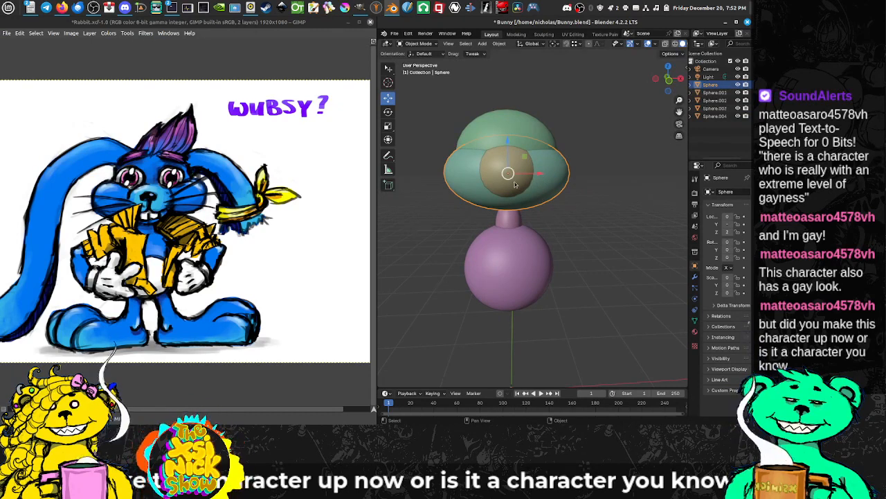
pyautogui.click(514, 184)
pyautogui.moveTo(518, 187); pyautogui.dragTo(543, 191)
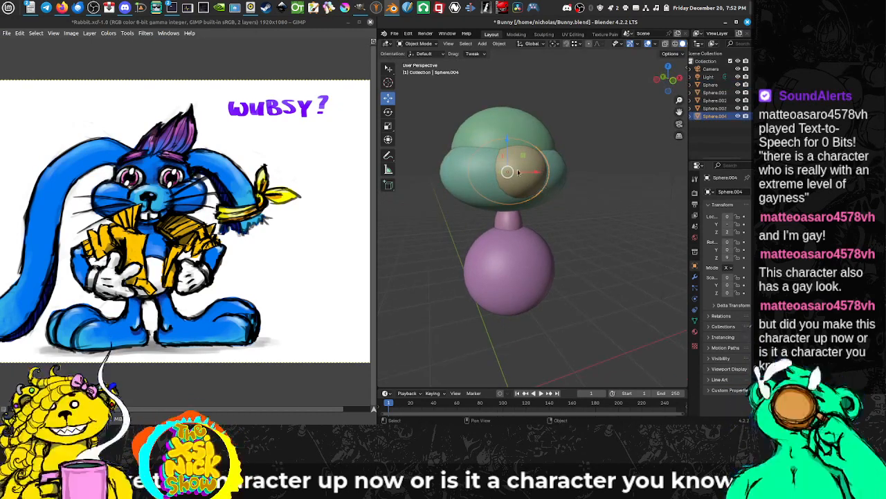
pyautogui.hotkey('shift', 'd')
pyautogui.rightClick(526, 160)
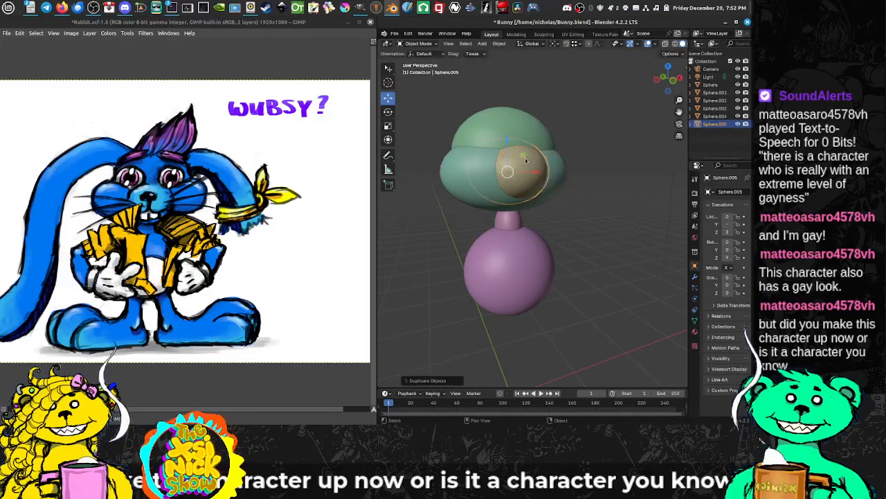
pyautogui.moveTo(506, 141); pyautogui.dragTo(551, 192)
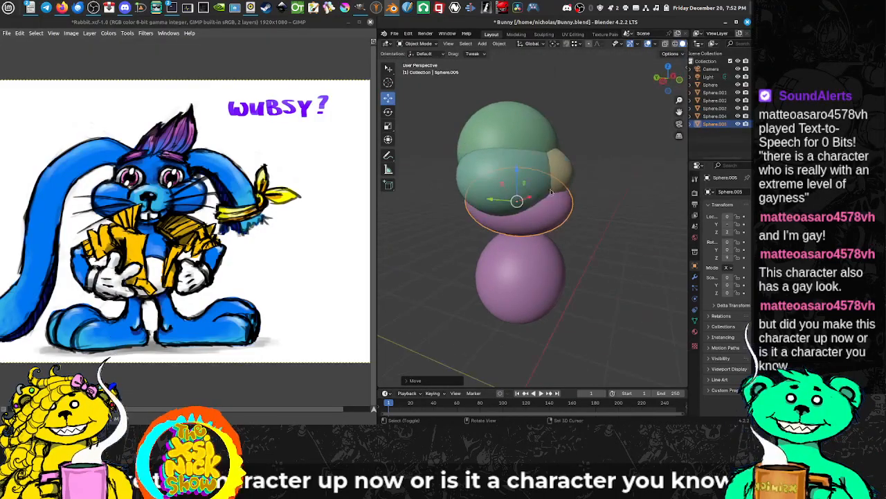
# Step: Shrink the lower jaw sphere uniformly and adjust its position beneath the muzzle
pyautogui.press('s')
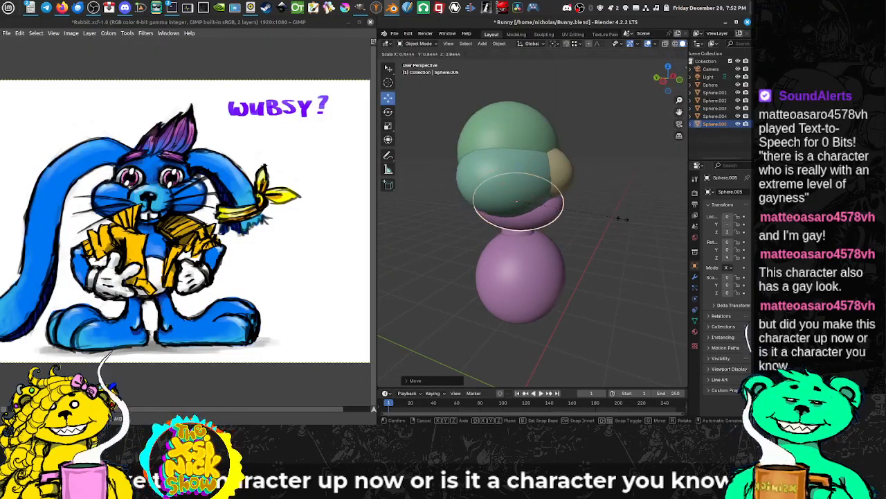
pyautogui.click(615, 217)
pyautogui.moveTo(615, 217); pyautogui.dragTo(511, 166)
pyautogui.moveTo(513, 173)
pyautogui.mouseDown()
pyautogui.moveTo(569, 186)
pyautogui.moveTo(642, 181)
pyautogui.moveTo(516, 186)
pyautogui.moveTo(508, 159)
pyautogui.mouseUp()
pyautogui.moveTo(594, 168); pyautogui.dragTo(520, 170)
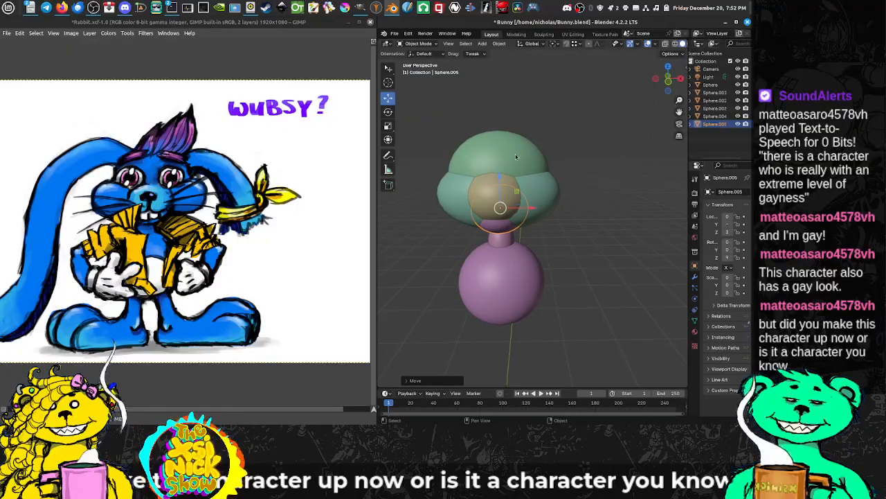
# Step: Select the body sphere and fine-tune its uniform size against the head
pyautogui.click(516, 154)
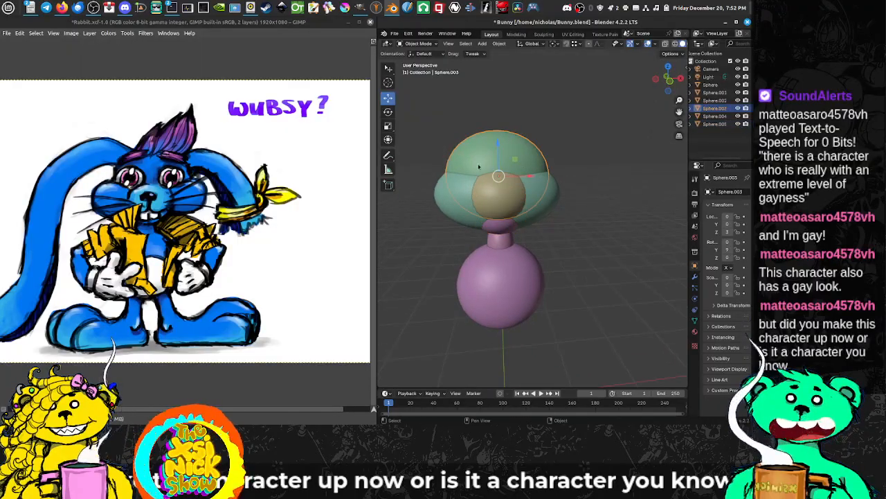
pyautogui.moveTo(511, 215); pyautogui.dragTo(525, 235)
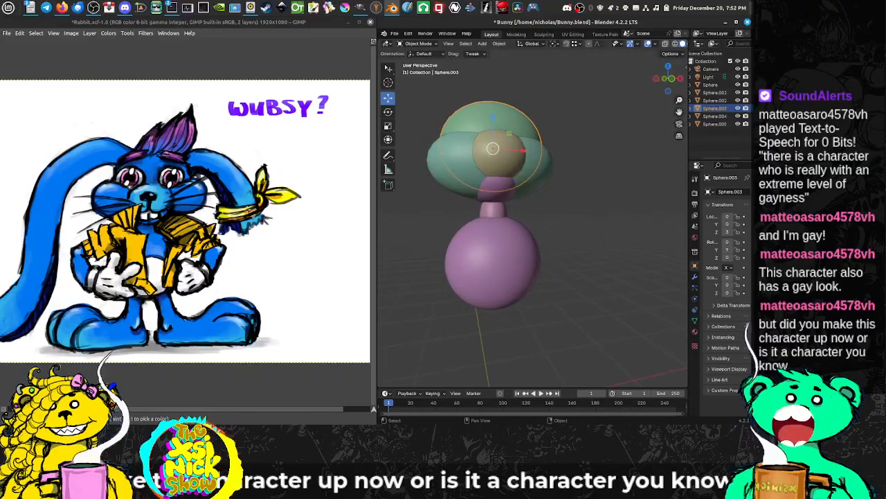
pyautogui.click(512, 284)
pyautogui.moveTo(489, 282); pyautogui.dragTo(538, 262)
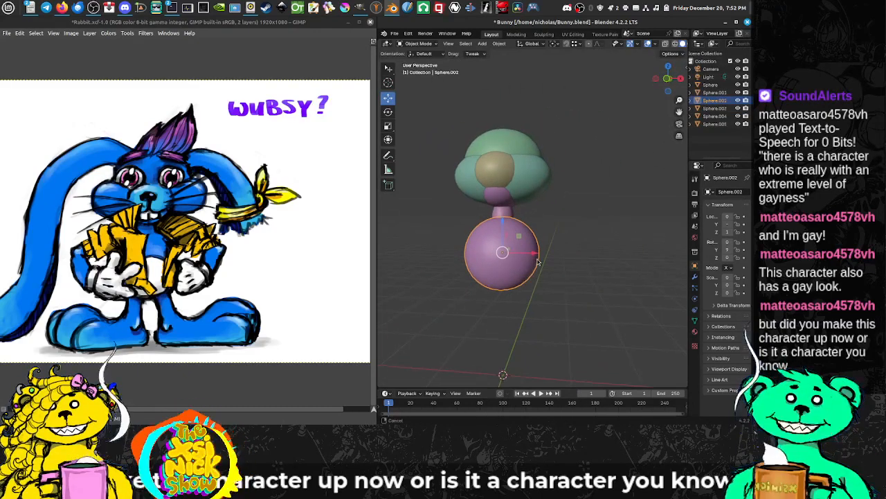
pyautogui.press('s')
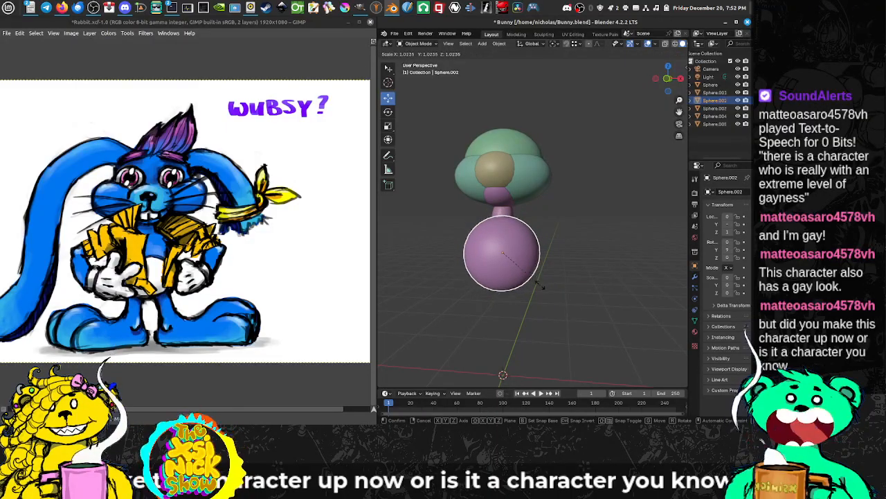
pyautogui.click(533, 285)
pyautogui.moveTo(533, 285)
pyautogui.mouseDown()
pyautogui.moveTo(523, 283)
pyautogui.moveTo(534, 277)
pyautogui.moveTo(517, 310)
pyautogui.moveTo(533, 283)
pyautogui.mouseUp()
# Step: Add a lattice and move it up about 1.8 m along Z so it encloses the body sphere
pyautogui.hotkey('shift', 'a')
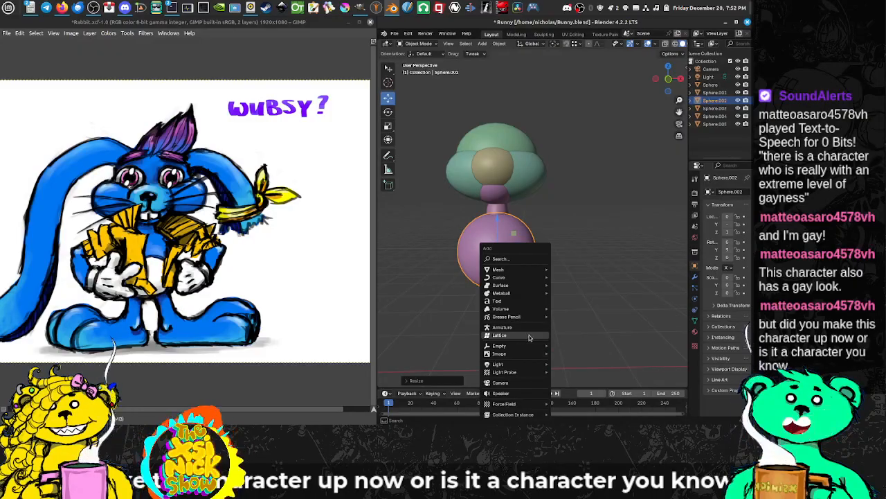
pyautogui.click(529, 335)
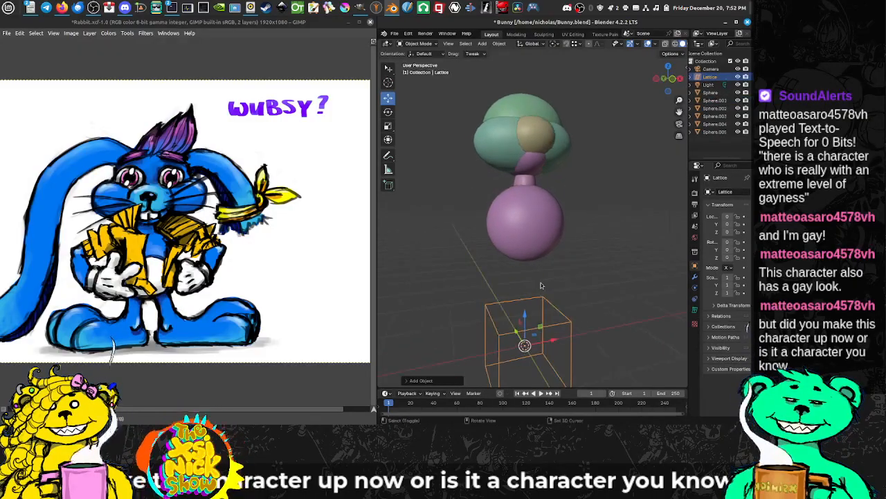
pyautogui.moveTo(541, 285); pyautogui.dragTo(527, 270)
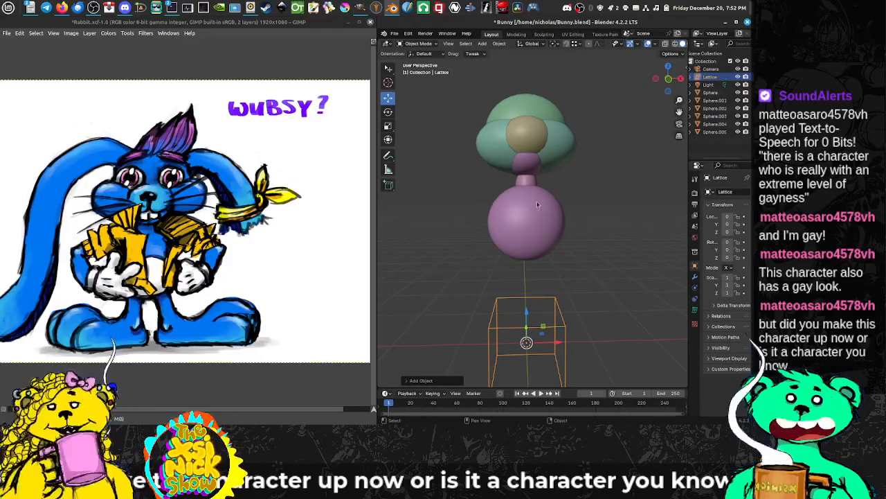
pyautogui.press('g')
pyautogui.press('z')
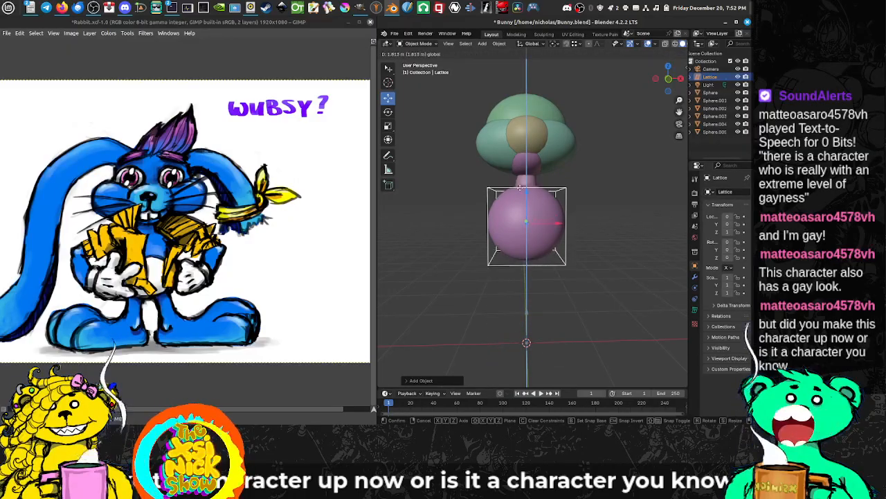
pyautogui.click(520, 183)
pyautogui.moveTo(520, 183); pyautogui.dragTo(543, 208)
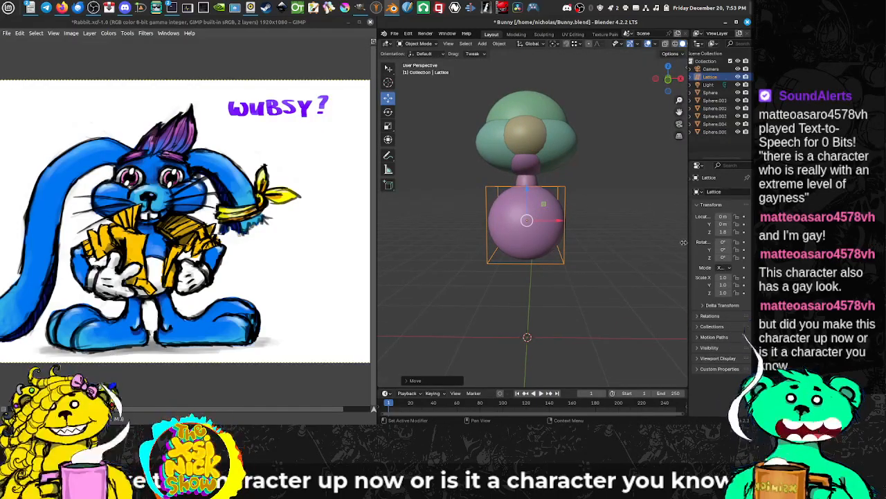
# Step: Set the lattice's resolution to 3 in U, V and W
pyautogui.moveTo(687, 240); pyautogui.dragTo(613, 263)
pyautogui.click(620, 312)
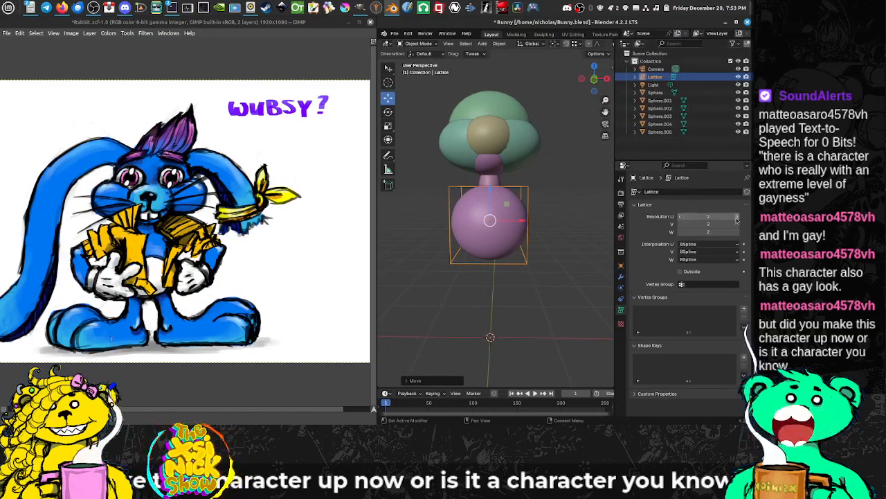
pyautogui.click(738, 219)
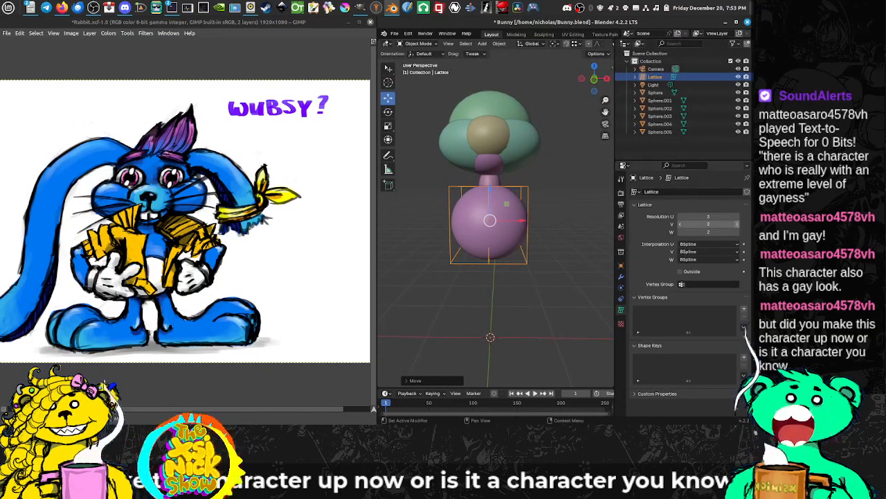
pyautogui.click(738, 232)
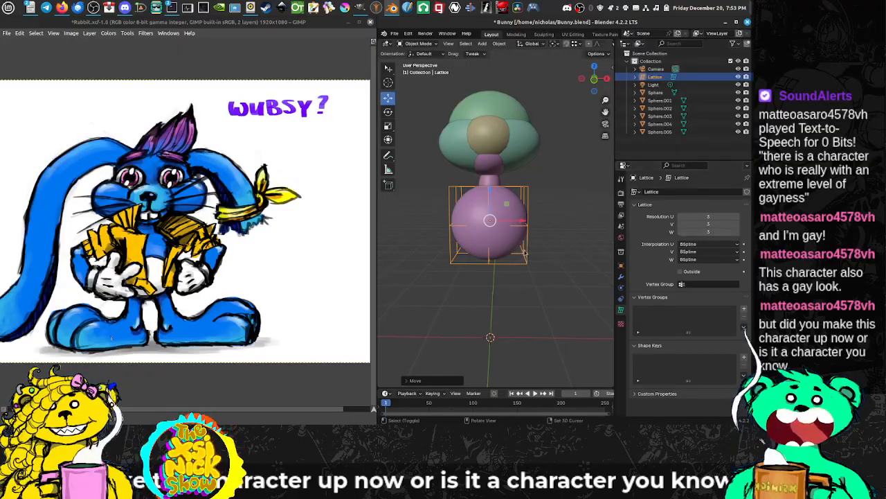
# Step: Parent the body sphere to the lattice with Lattice Deform
pyautogui.moveTo(486, 246); pyautogui.dragTo(524, 218)
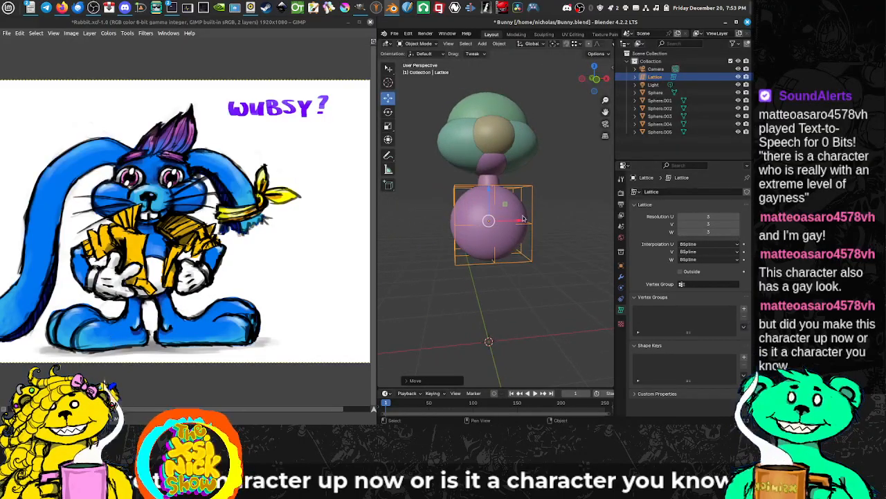
pyautogui.keyDown('shift'); pyautogui.click(523, 211); pyautogui.keyUp('shift')
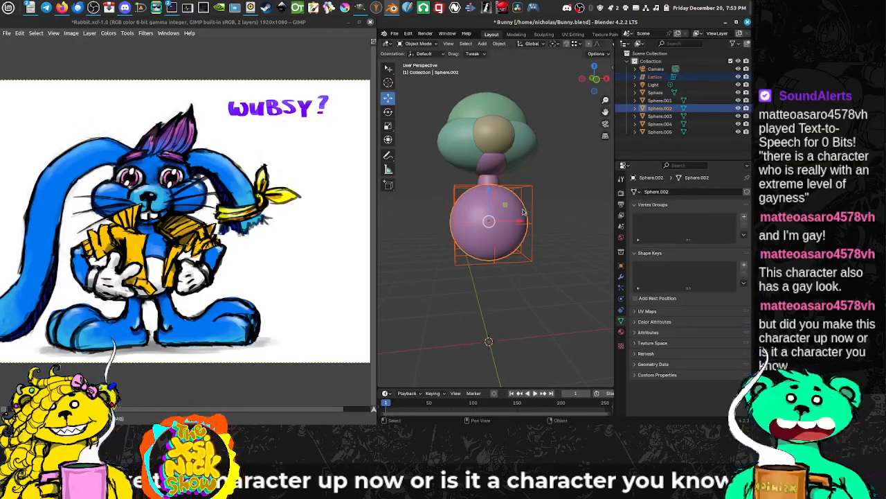
pyautogui.click(524, 211)
pyautogui.keyDown('shift'); pyautogui.click(537, 197); pyautogui.keyUp('shift')
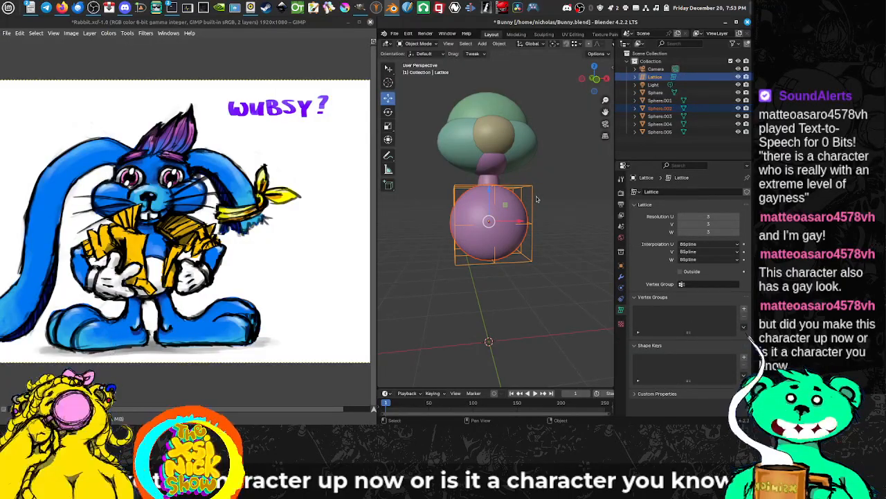
pyautogui.hotkey('ctrl', 'p')
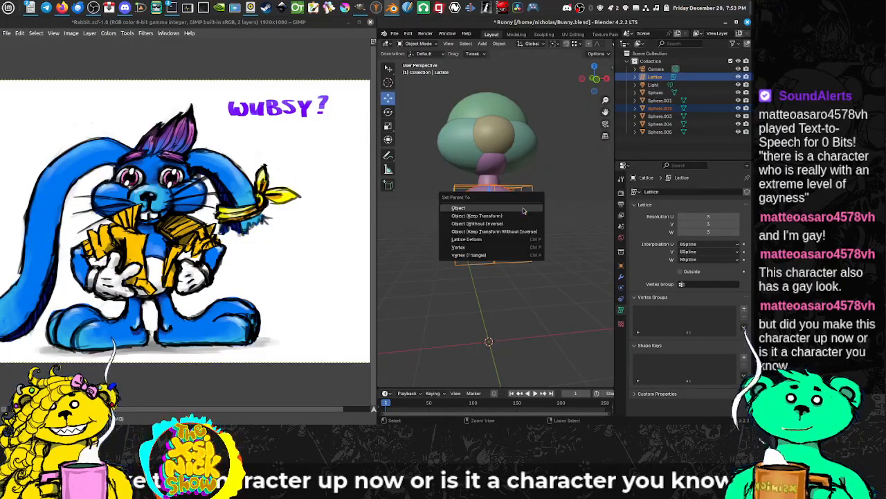
pyautogui.click(510, 242)
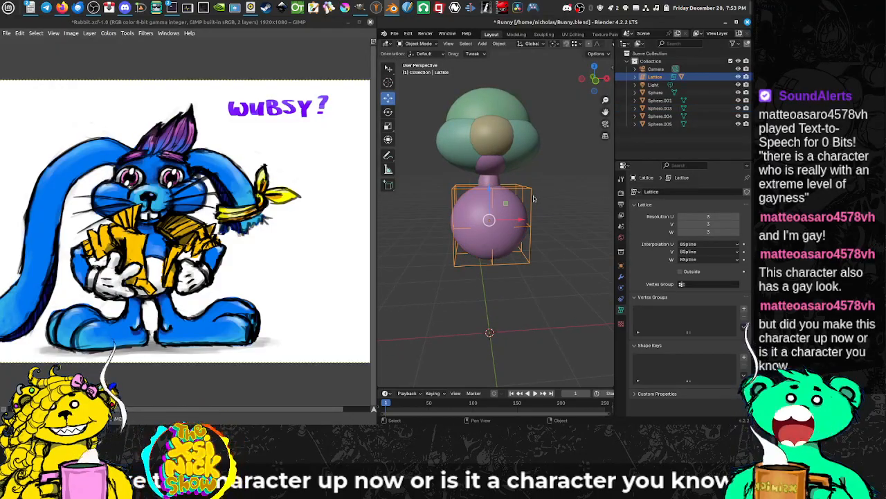
# Step: In Edit Mode, taper the body lattice by scaling its top layer of points uniformly to about 0.72
pyautogui.press('Tab')
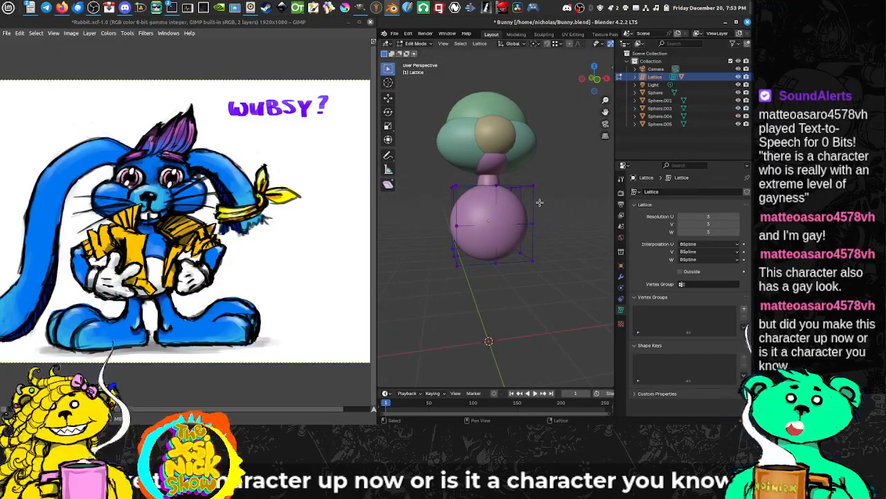
pyautogui.press('z')
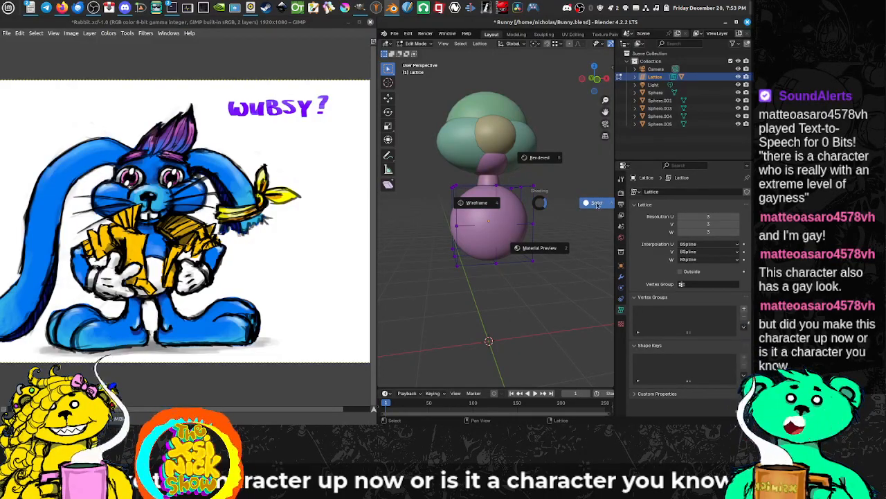
pyautogui.click(555, 215)
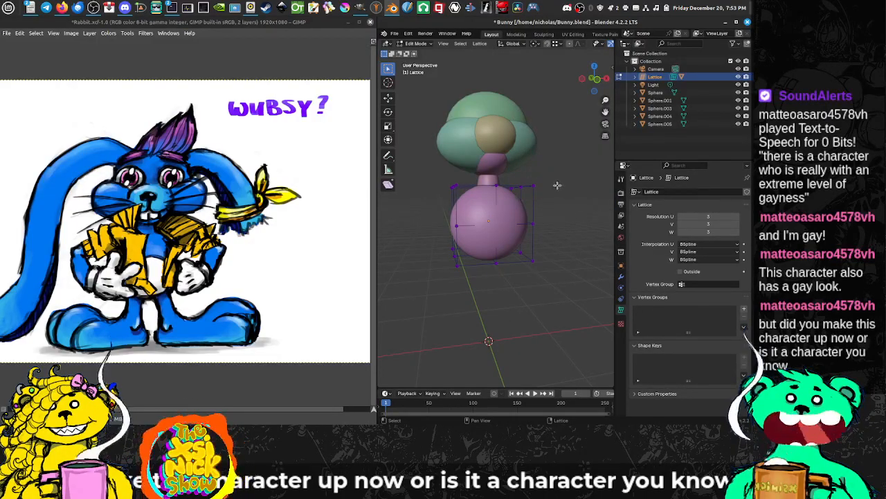
pyautogui.moveTo(557, 185)
pyautogui.mouseDown()
pyautogui.moveTo(556, 198)
pyautogui.moveTo(444, 188)
pyautogui.moveTo(602, 196)
pyautogui.moveTo(393, 200)
pyautogui.moveTo(572, 202)
pyautogui.moveTo(518, 211)
pyautogui.moveTo(533, 198)
pyautogui.moveTo(524, 192)
pyautogui.mouseUp()
pyautogui.press('s')
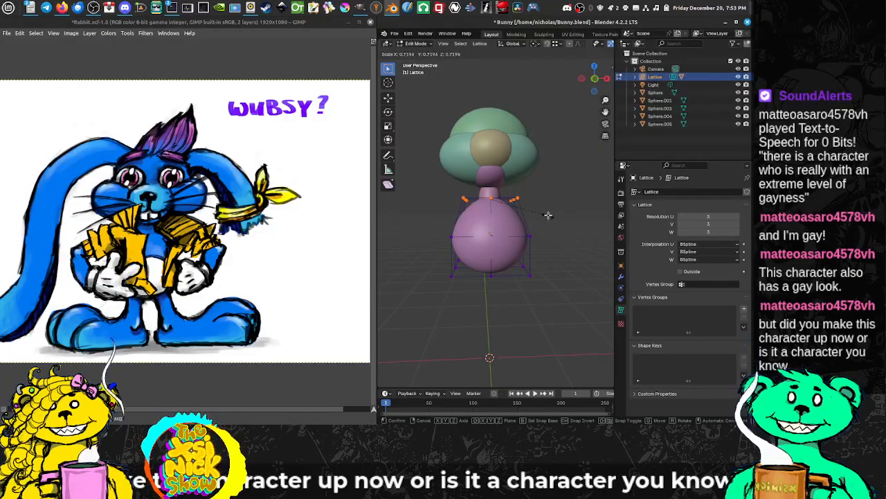
pyautogui.click(548, 215)
pyautogui.moveTo(538, 217); pyautogui.dragTo(585, 217)
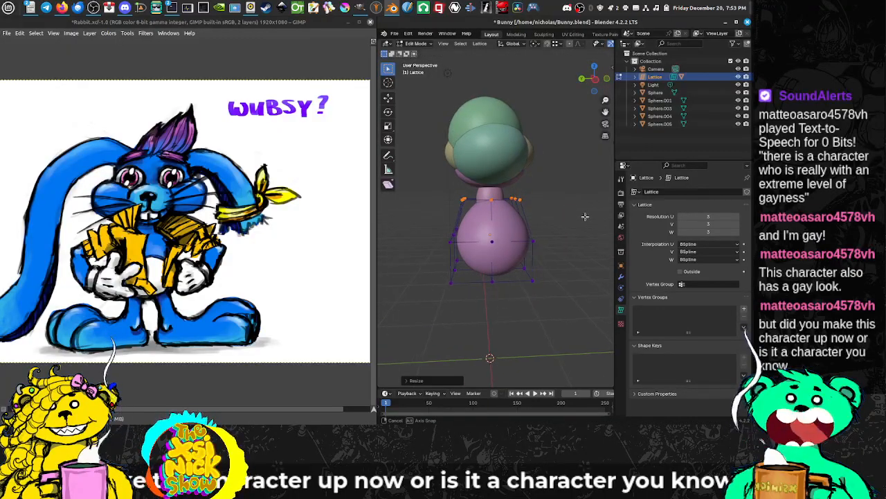
# Step: Shift the middle vertical column of lattice points slightly along Y with the Move tool, and return to Object Mode
pyautogui.moveTo(534, 233); pyautogui.dragTo(475, 216)
pyautogui.click(491, 187)
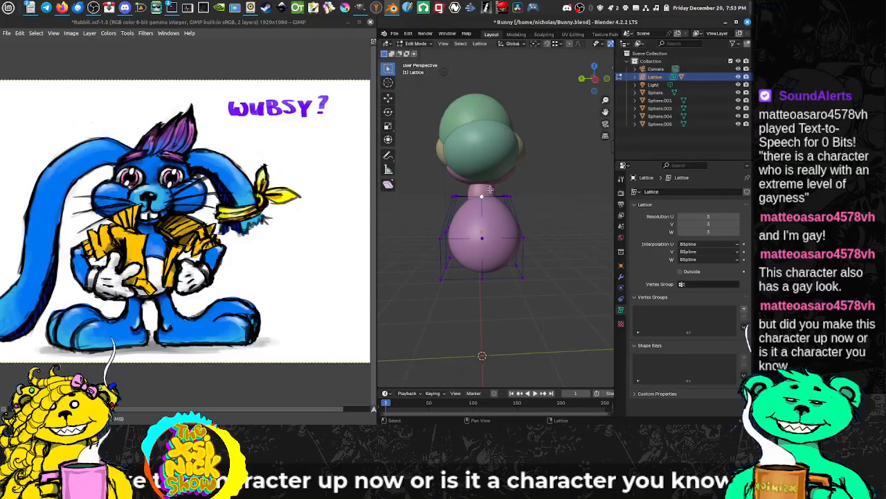
pyautogui.moveTo(469, 201); pyautogui.dragTo(538, 242)
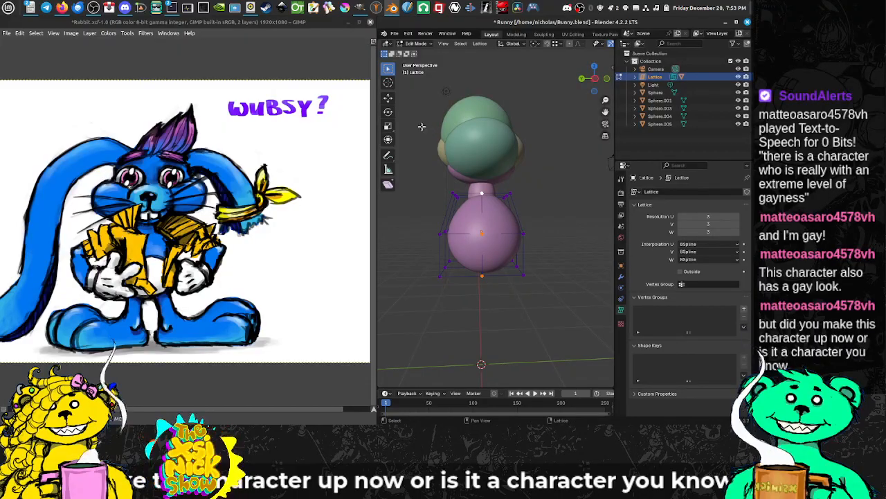
pyautogui.click(388, 97)
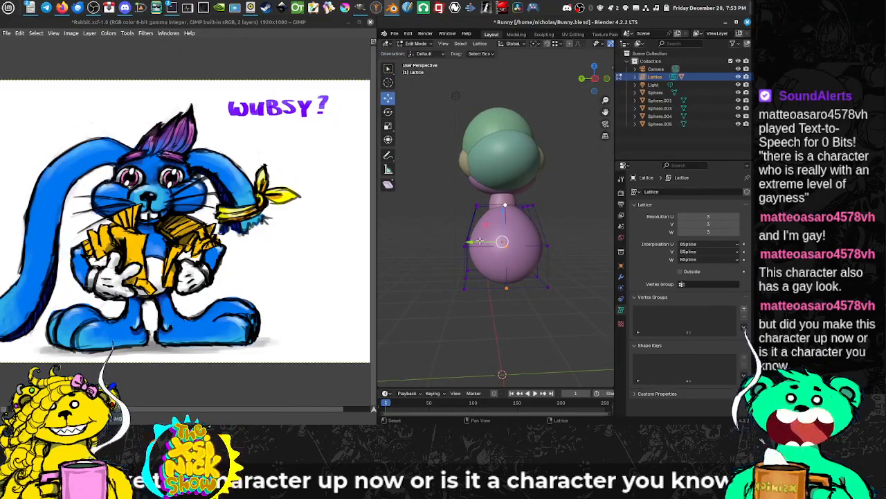
pyautogui.moveTo(479, 240); pyautogui.dragTo(472, 243)
pyautogui.moveTo(570, 252); pyautogui.dragTo(570, 241)
pyautogui.click(569, 239)
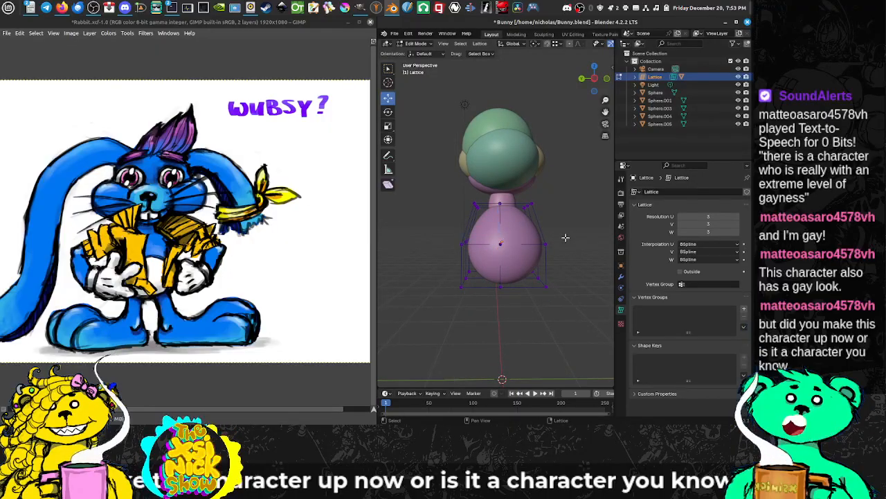
pyautogui.rightClick(565, 237)
pyautogui.press('Escape')
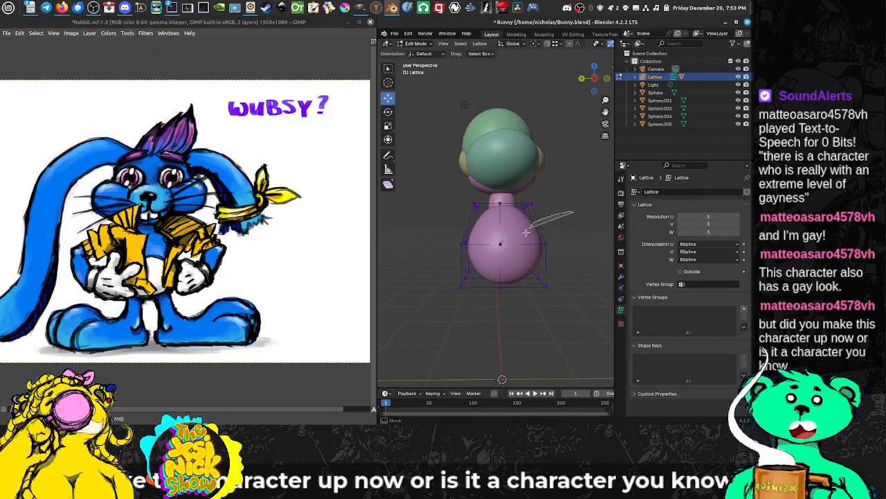
pyautogui.moveTo(526, 233); pyautogui.dragTo(604, 268)
pyautogui.moveTo(549, 231)
pyautogui.mouseDown()
pyautogui.moveTo(509, 233)
pyautogui.moveTo(546, 236)
pyautogui.mouseUp()
pyautogui.moveTo(570, 238)
pyautogui.mouseDown()
pyautogui.moveTo(450, 240)
pyautogui.moveTo(584, 242)
pyautogui.moveTo(552, 237)
pyautogui.mouseUp()
pyautogui.press('Tab')
# Step: Slim the neck sphere by scaling it to about 0.81 in X and Y, leaving Z locked
pyautogui.click(514, 212)
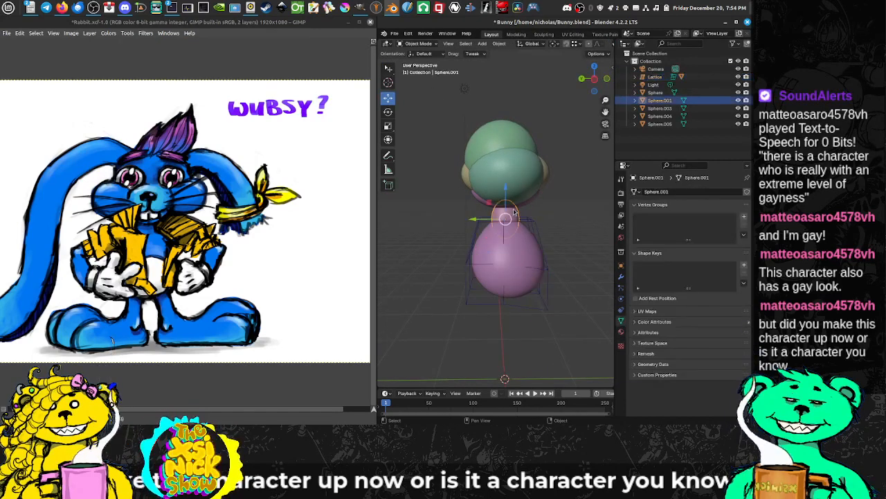
pyautogui.press('s')
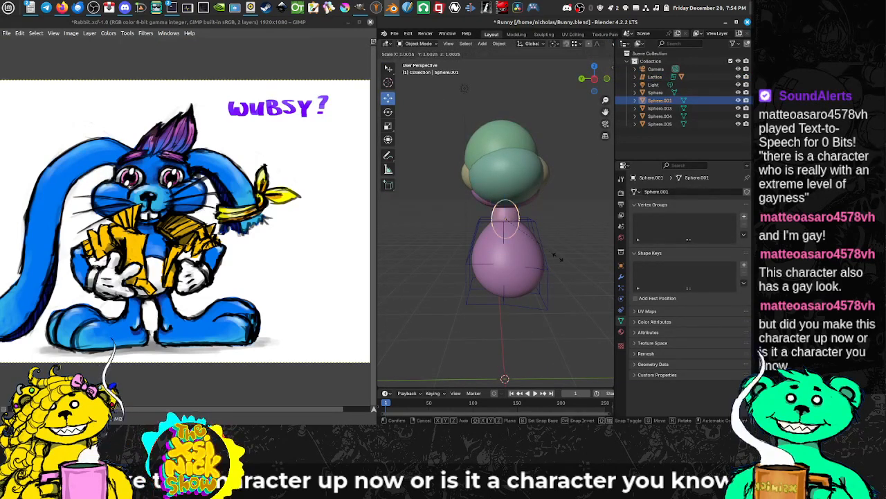
pyautogui.hotkey('shift', 'z')
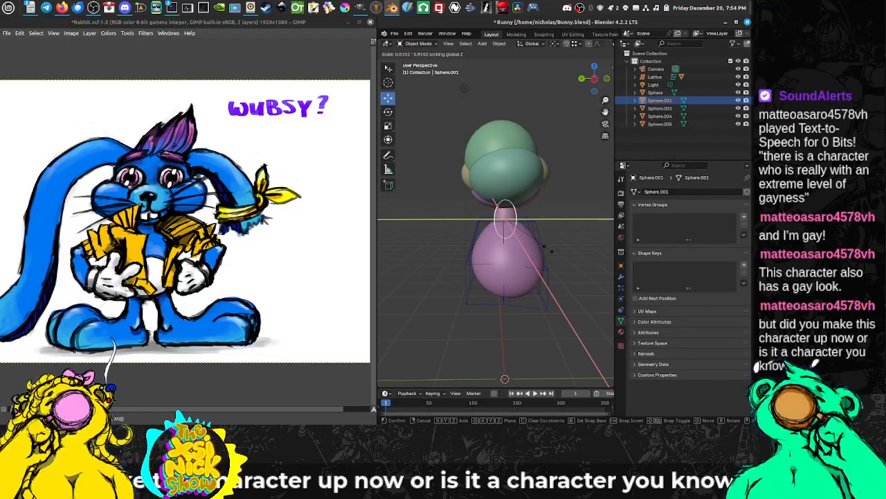
pyautogui.click(550, 247)
pyautogui.moveTo(550, 250); pyautogui.dragTo(396, 252)
pyautogui.moveTo(532, 223); pyautogui.dragTo(485, 188)
# Step: Examine the proportions of the upper head, neck and tapered body from several distances and angles
pyautogui.click(482, 139)
pyautogui.scroll(-3, 491, 166)
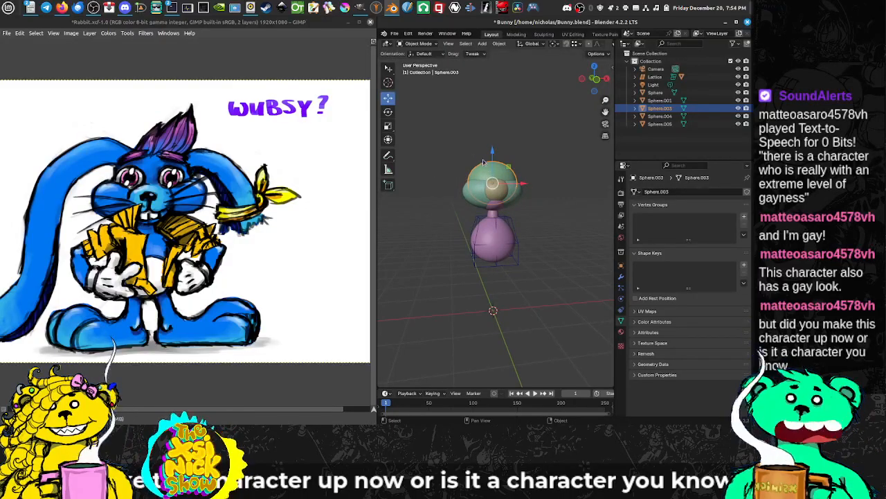
pyautogui.scroll(4, 506, 210)
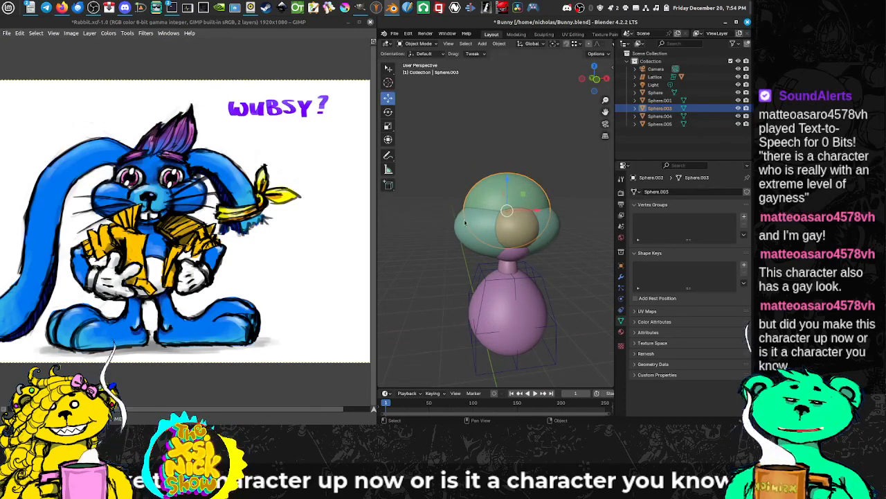
pyautogui.scroll(-5, 465, 222)
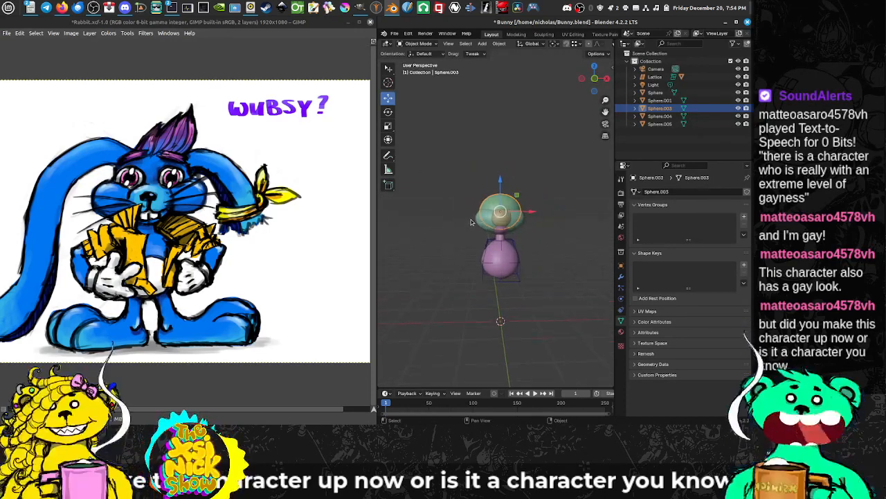
pyautogui.scroll(1, 476, 211)
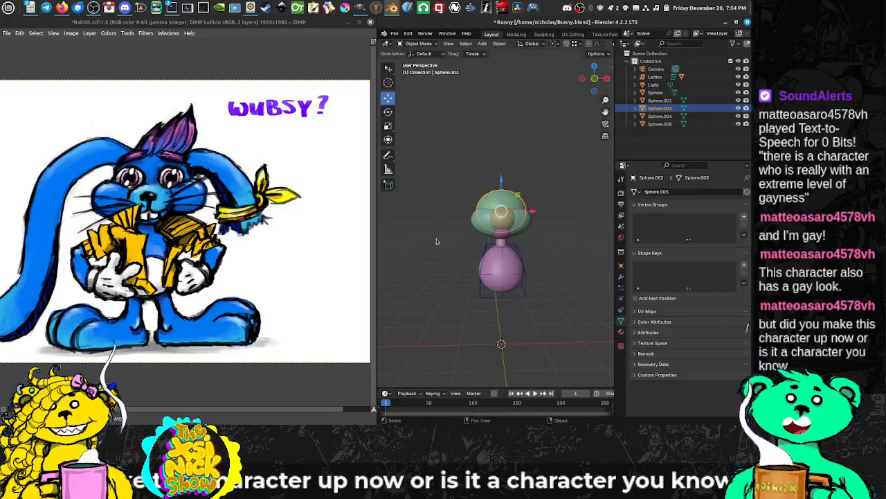
pyautogui.scroll(2, 530, 296)
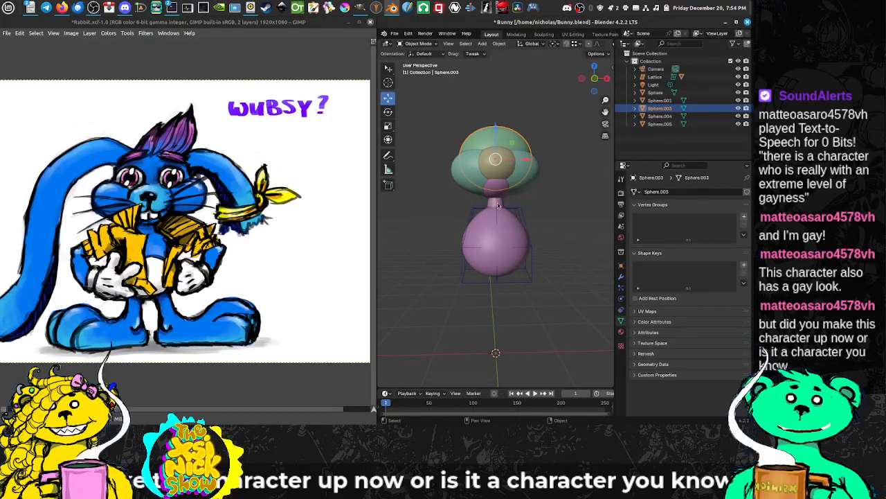
pyautogui.click(498, 205)
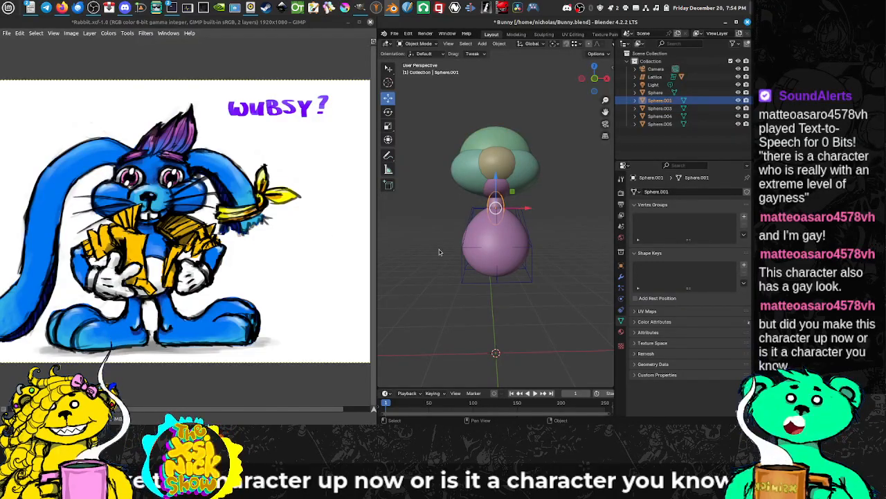
pyautogui.moveTo(466, 258); pyautogui.dragTo(471, 227)
pyautogui.scroll(1, 490, 223)
pyautogui.scroll(1, 491, 228)
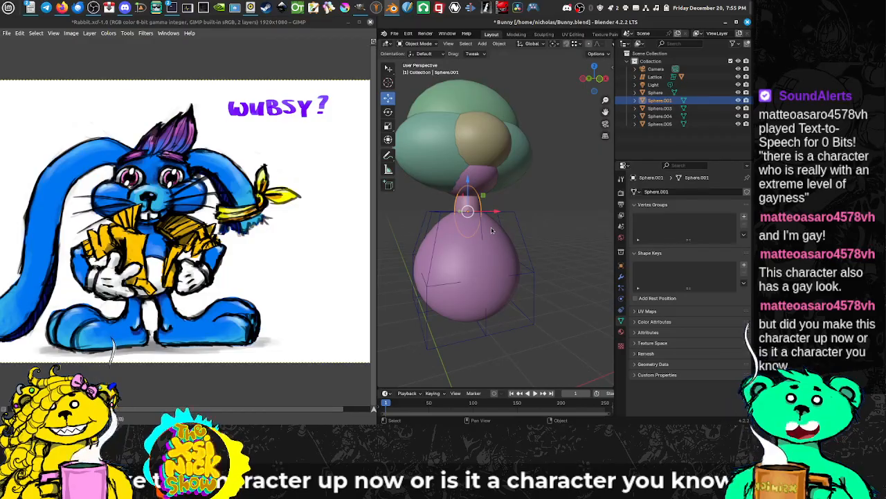
pyautogui.scroll(-5, 491, 231)
pyautogui.scroll(3, 504, 234)
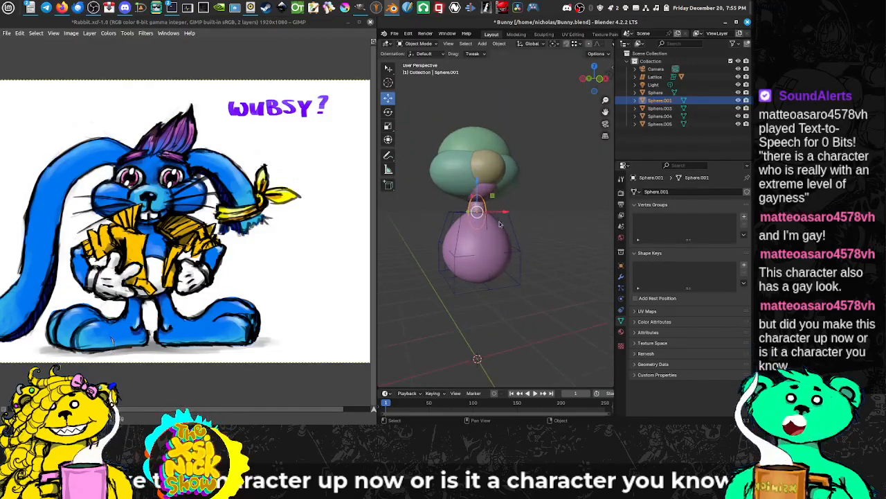
pyautogui.moveTo(503, 238); pyautogui.dragTo(499, 243)
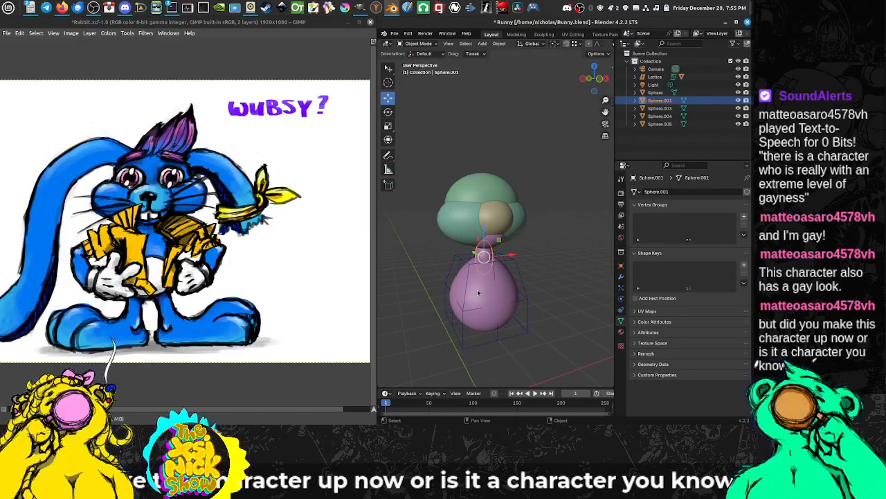
# Step: Save the rabbit model file Bunny.blend
pyautogui.scroll(2, 500, 240)
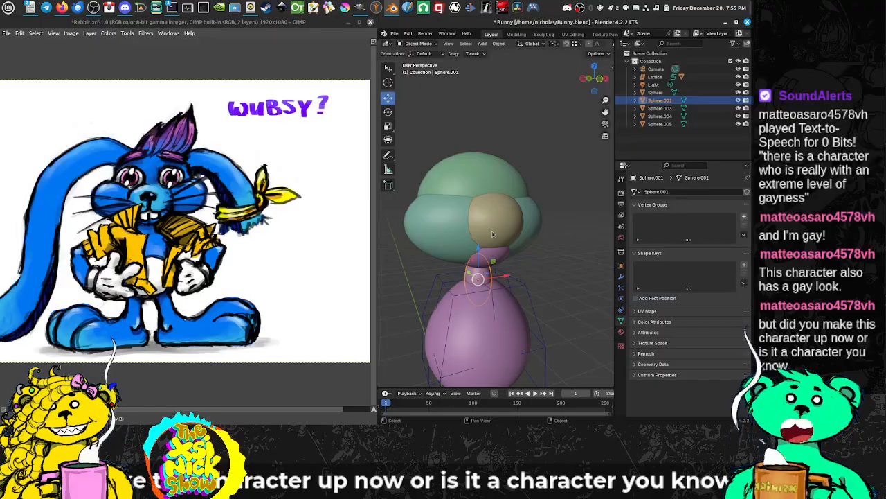
pyautogui.click(394, 34)
pyautogui.click(407, 84)
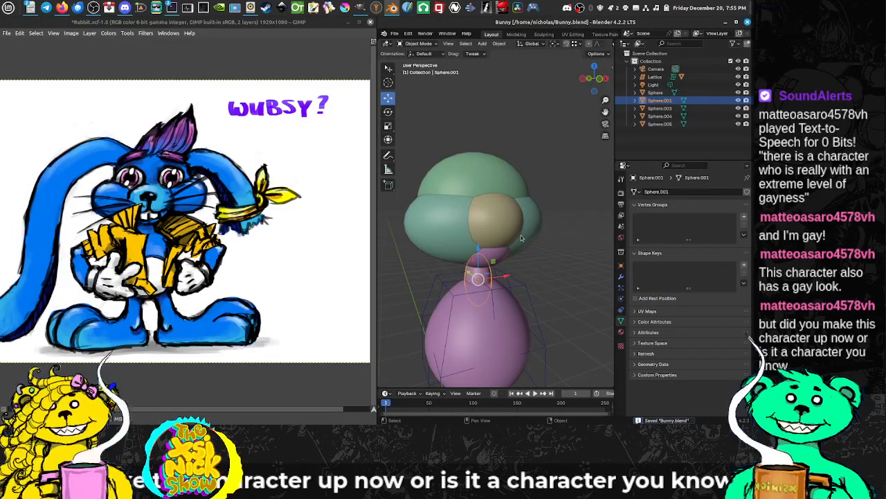
# Step: Compare the model's head, muzzle, neck and body with the rabbit painting in GIMP
pyautogui.moveTo(537, 226); pyautogui.dragTo(515, 199)
pyautogui.moveTo(458, 223); pyautogui.dragTo(468, 221)
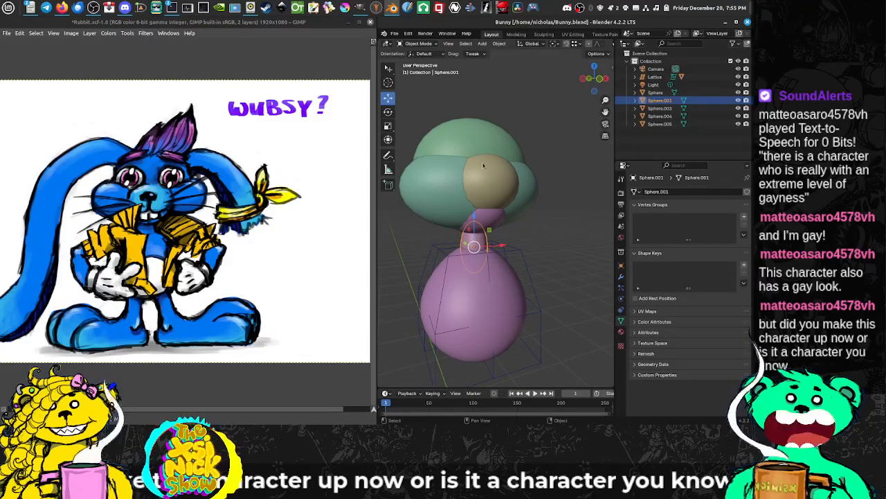
pyautogui.moveTo(481, 190); pyautogui.dragTo(478, 206)
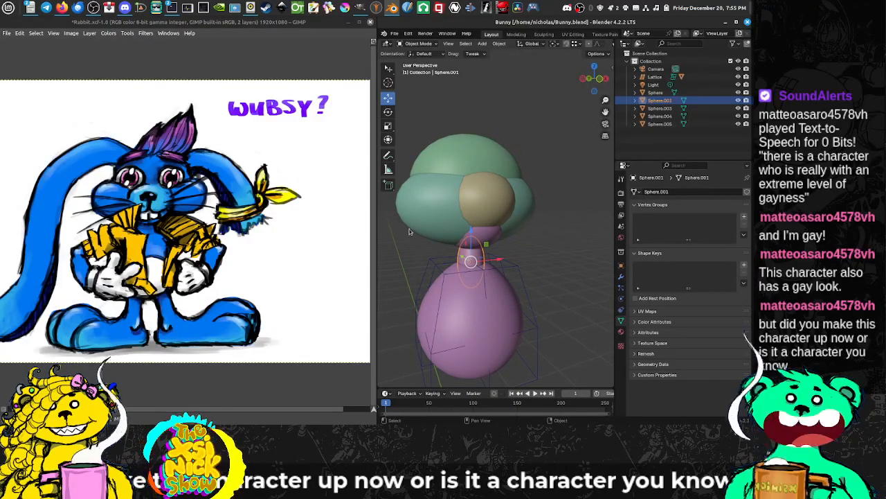
pyautogui.moveTo(453, 235); pyautogui.dragTo(468, 281)
pyautogui.scroll(-1, 457, 226)
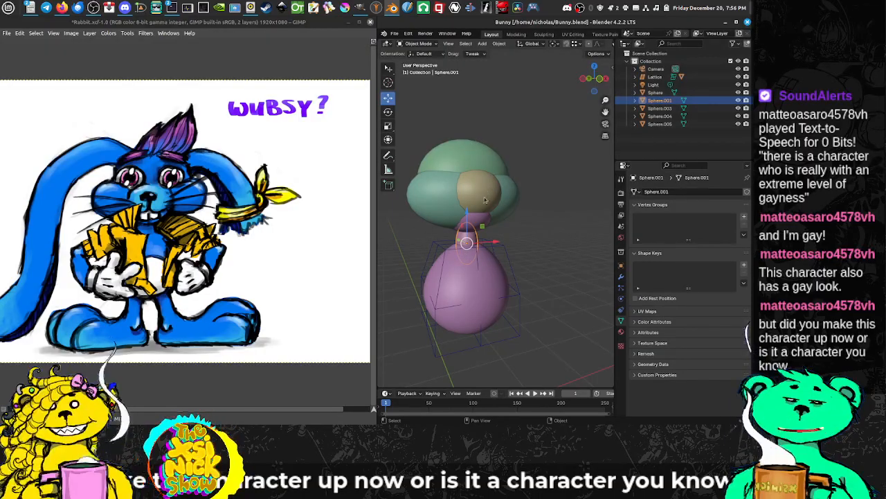
pyautogui.moveTo(489, 225); pyautogui.dragTo(495, 216)
pyautogui.scroll(1, 493, 220)
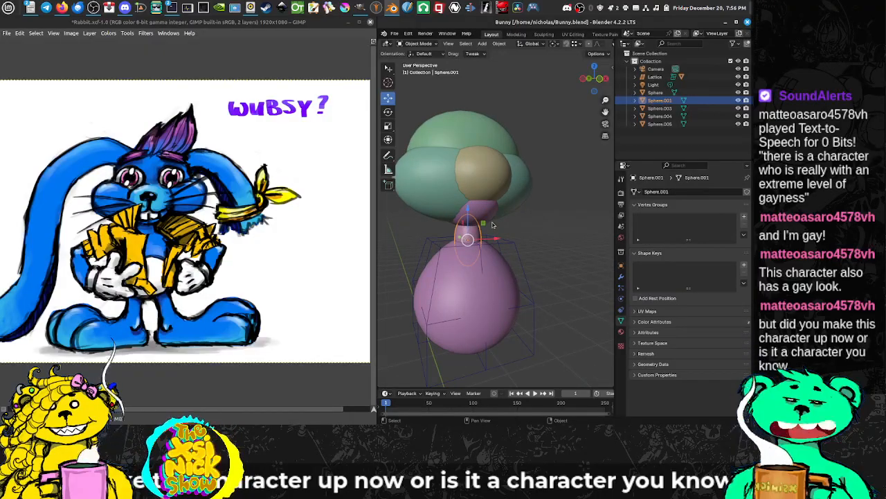
pyautogui.scroll(-2, 490, 225)
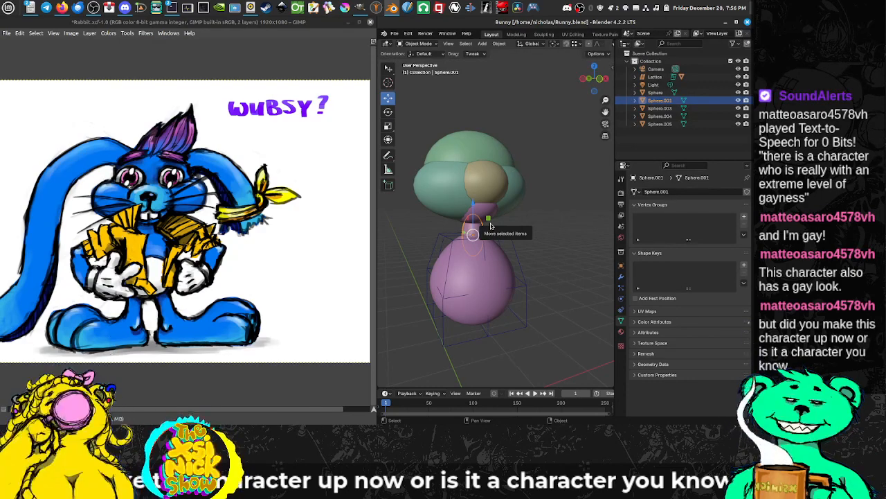
pyautogui.moveTo(167, 196); pyautogui.dragTo(196, 204)
pyautogui.scroll(1, 196, 204)
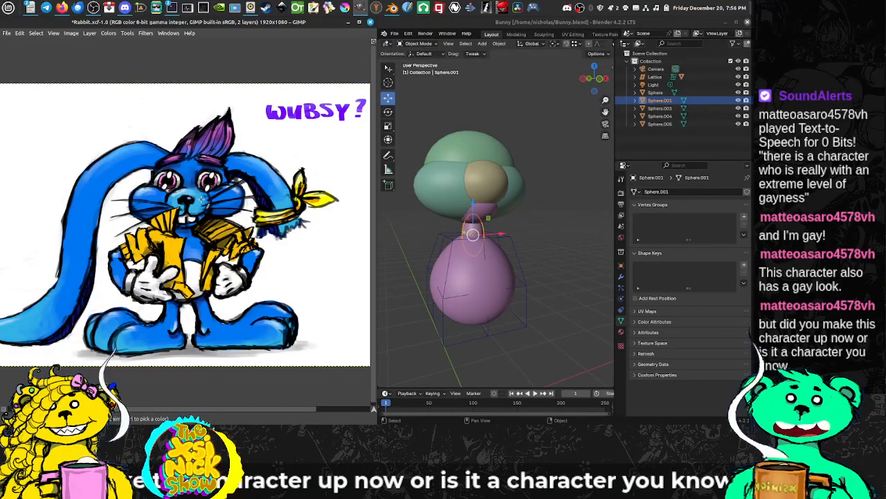
# Step: Examine the stacked head, neck and body spheres at different distances and angles against the rabbit painting
pyautogui.moveTo(522, 235)
pyautogui.mouseDown()
pyautogui.moveTo(524, 218)
pyautogui.moveTo(522, 233)
pyautogui.mouseUp()
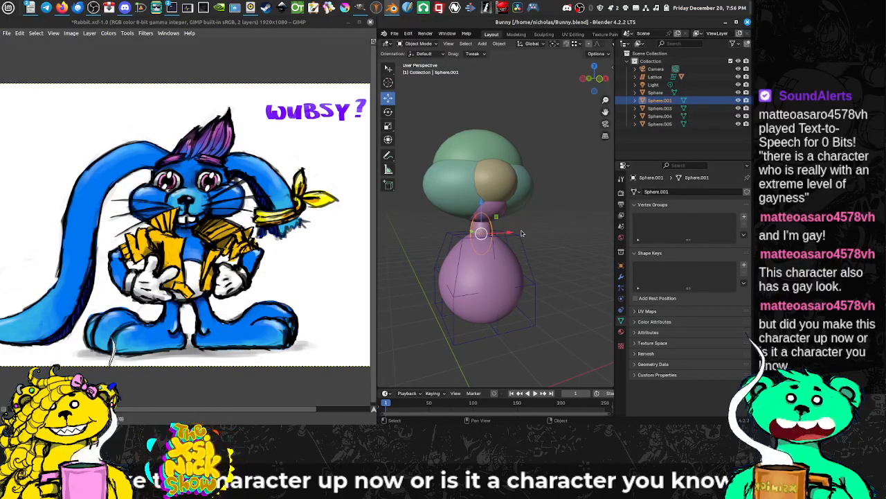
pyautogui.scroll(3, 571, 244)
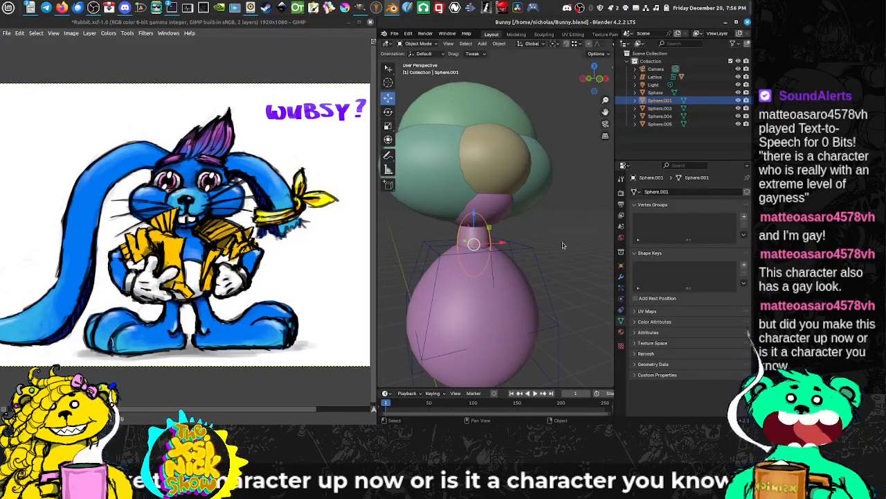
pyautogui.scroll(-2, 562, 245)
pyautogui.scroll(-1, 562, 245)
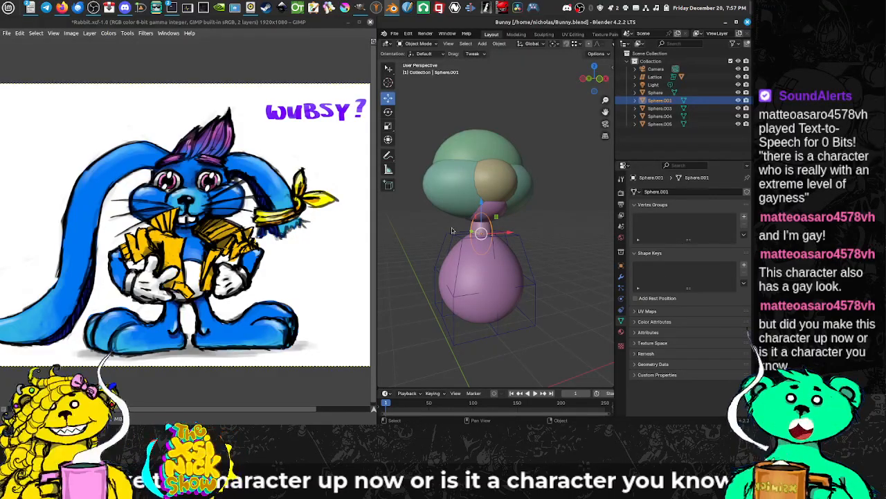
pyautogui.moveTo(456, 227)
pyautogui.mouseDown()
pyautogui.moveTo(428, 228)
pyautogui.moveTo(447, 233)
pyautogui.mouseUp()
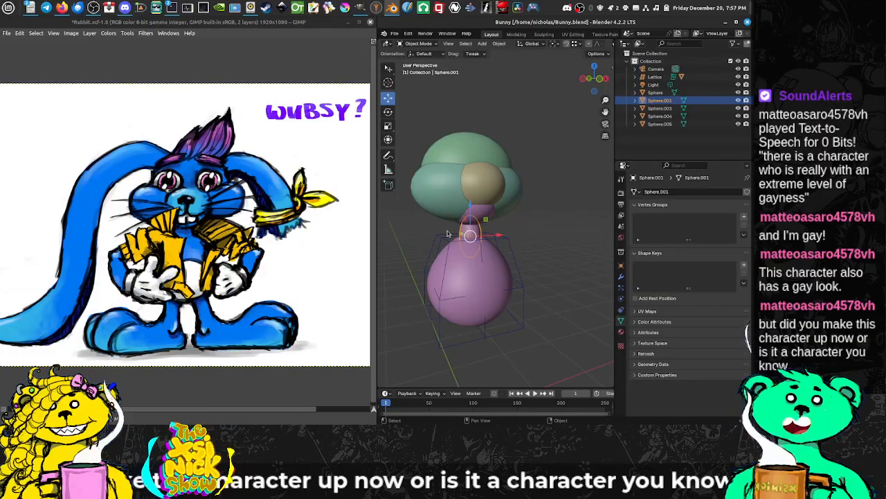
pyautogui.scroll(2, 208, 297)
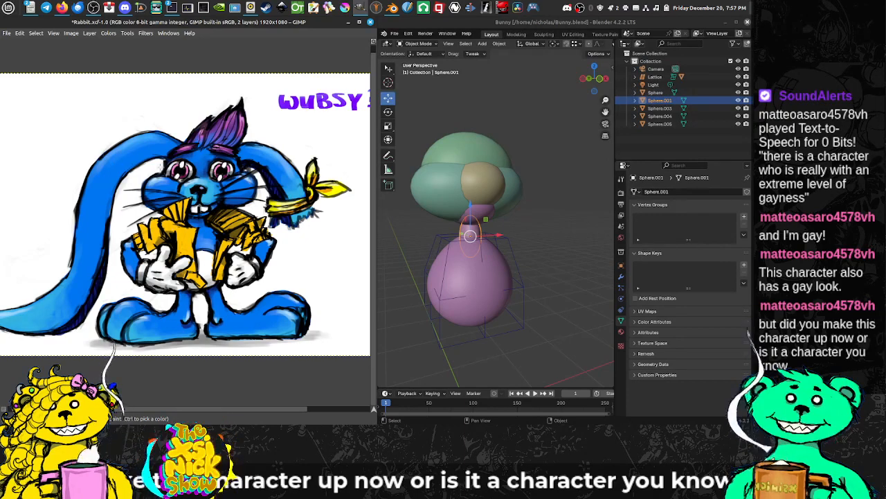
pyautogui.moveTo(267, 208); pyautogui.dragTo(243, 214)
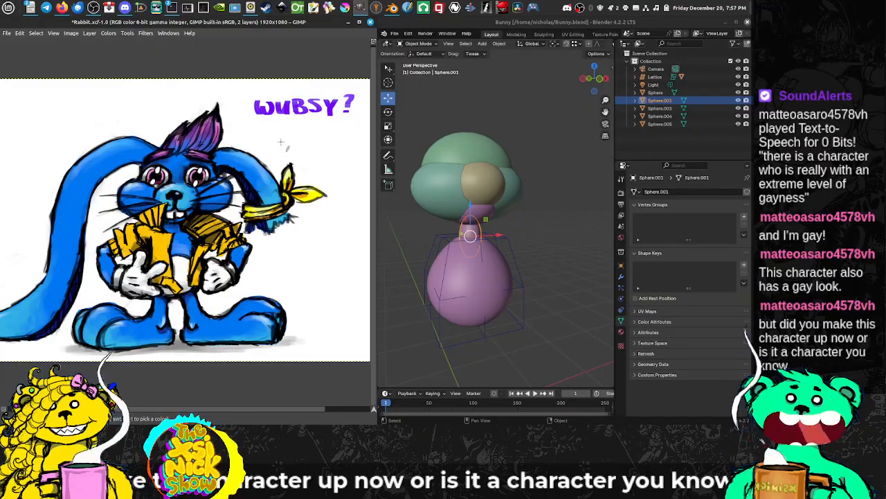
# Step: Maximize the GIMP window and outline the rabbit's hair tuft and eyebrows with a Free Select selection
pyautogui.doubleClick(320, 28)
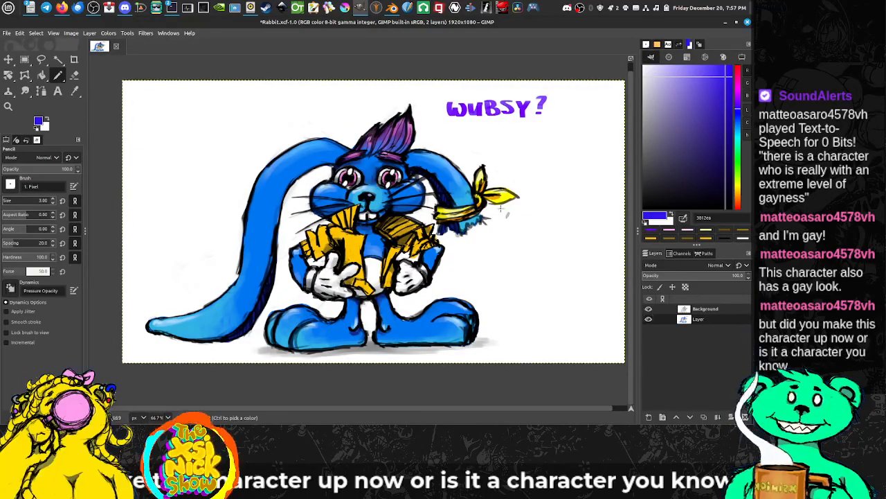
pyautogui.click(42, 59)
pyautogui.press('1')
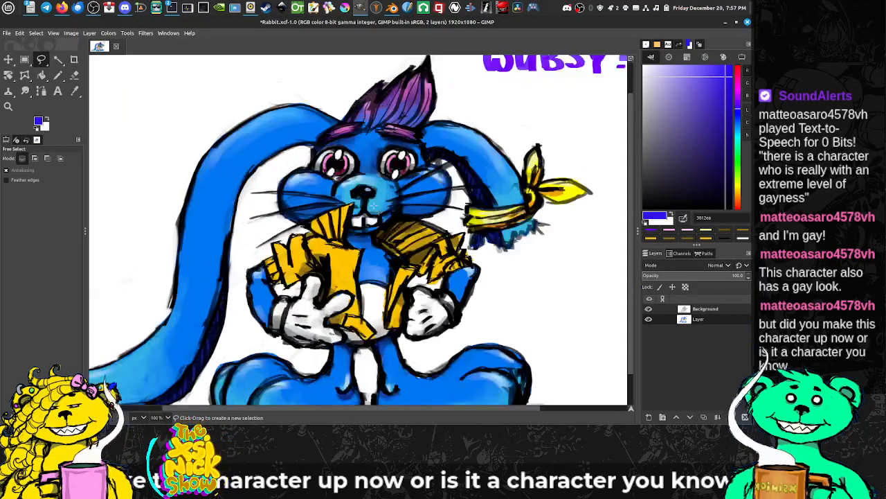
pyautogui.scroll(3, 394, 186)
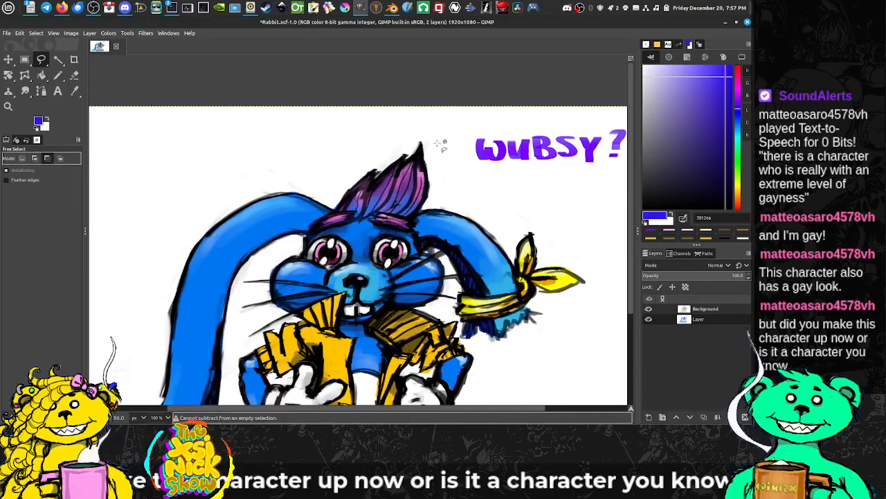
pyautogui.moveTo(377, 130)
pyautogui.mouseDown()
pyautogui.moveTo(335, 147)
pyautogui.moveTo(301, 234)
pyautogui.moveTo(422, 238)
pyautogui.moveTo(467, 189)
pyautogui.moveTo(450, 142)
pyautogui.moveTo(421, 129)
pyautogui.moveTo(377, 131)
pyautogui.mouseUp()
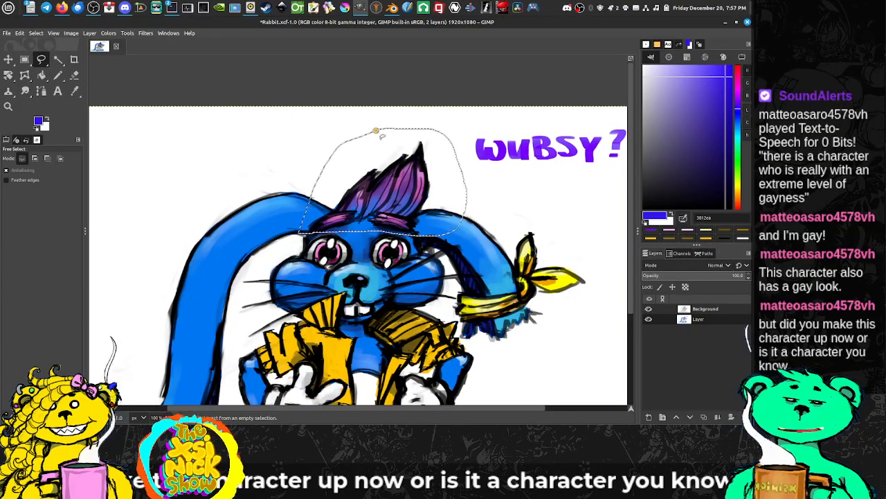
pyautogui.press('Return')
pyautogui.moveTo(377, 246); pyautogui.dragTo(418, 183)
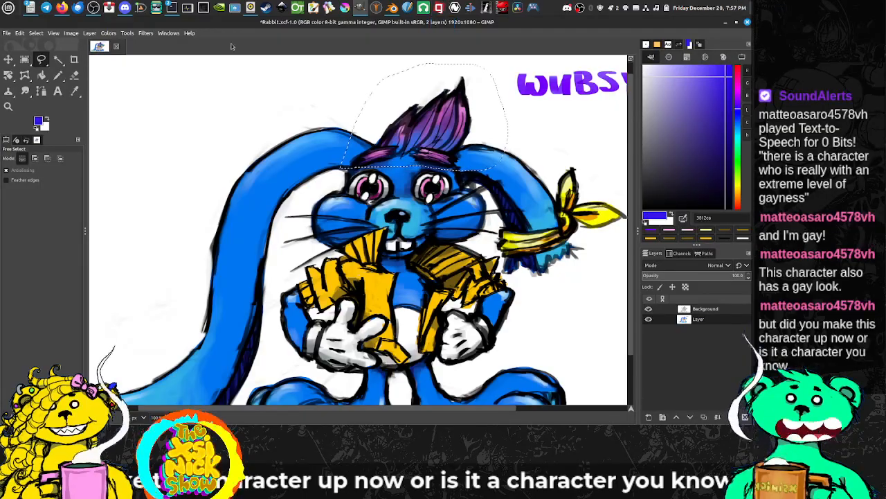
# Step: Try recolouring the selected hair and eyebrows with Hue-Saturation, shifting magenta to a hue of about 103 with an overlap of about 85
pyautogui.click(109, 33)
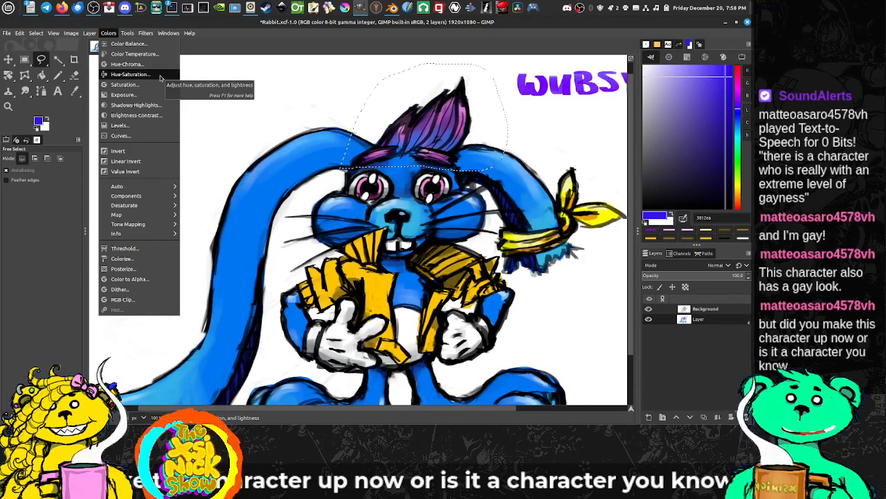
pyautogui.moveTo(168, 33)
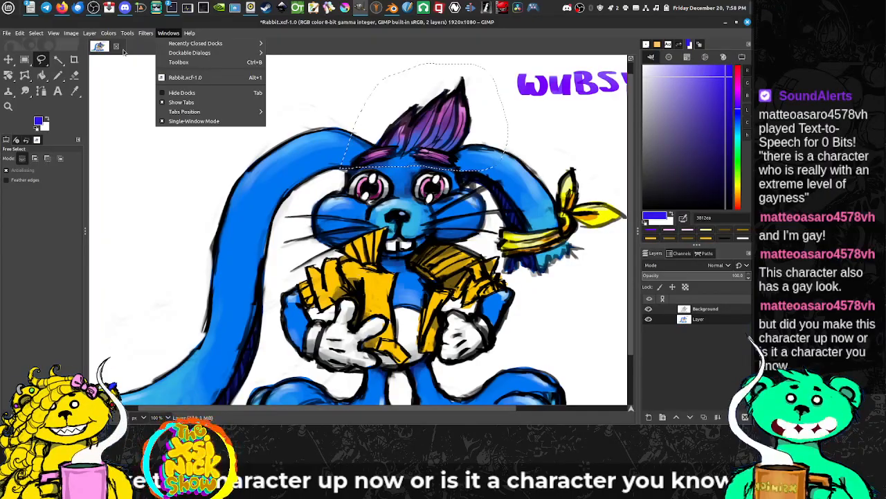
pyautogui.moveTo(109, 36)
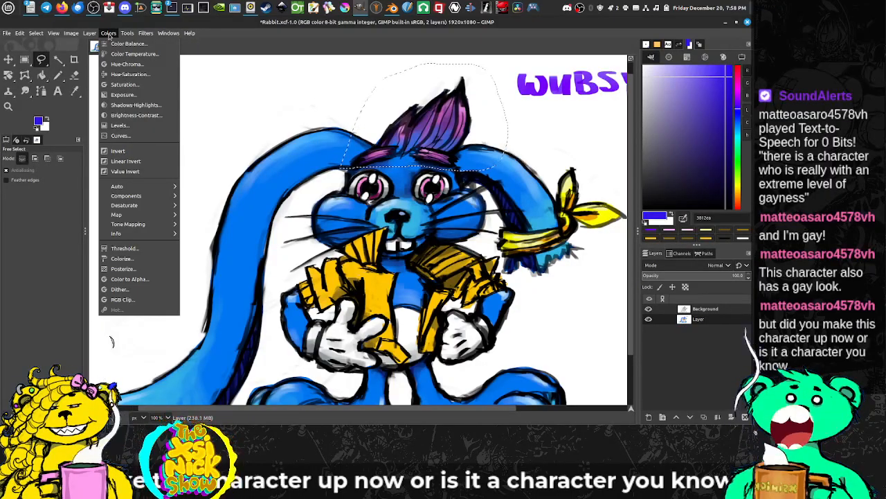
pyautogui.click(132, 75)
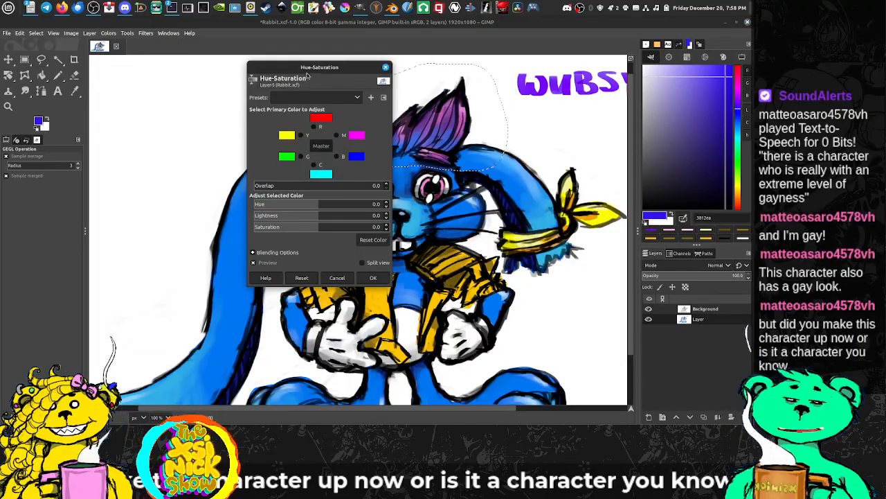
pyautogui.moveTo(318, 66); pyautogui.dragTo(189, 73)
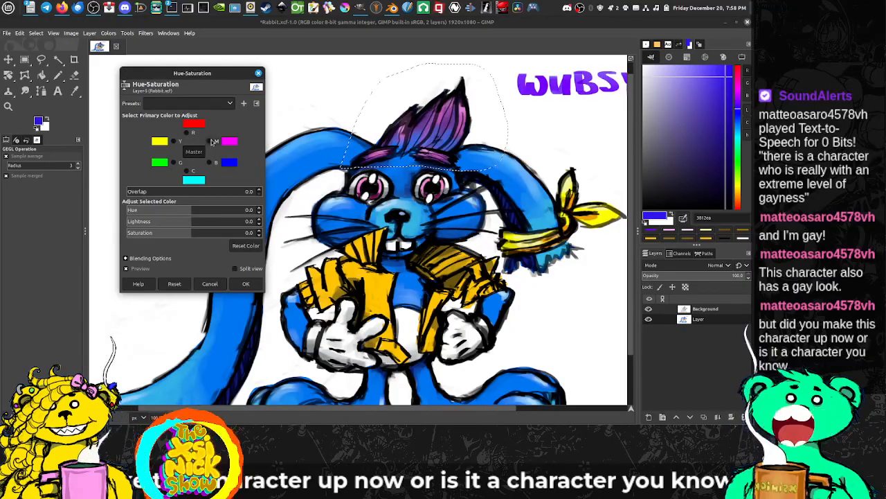
pyautogui.moveTo(190, 215); pyautogui.dragTo(224, 197)
pyautogui.click(141, 192)
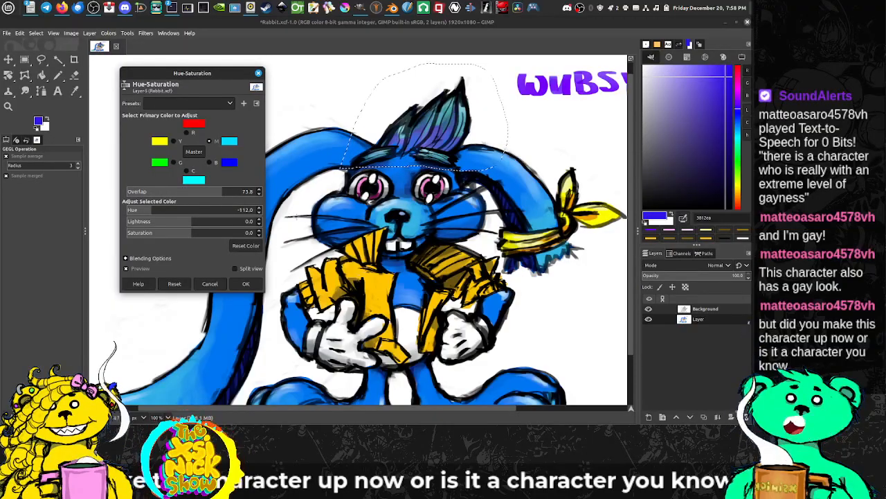
pyautogui.moveTo(157, 213); pyautogui.dragTo(228, 210)
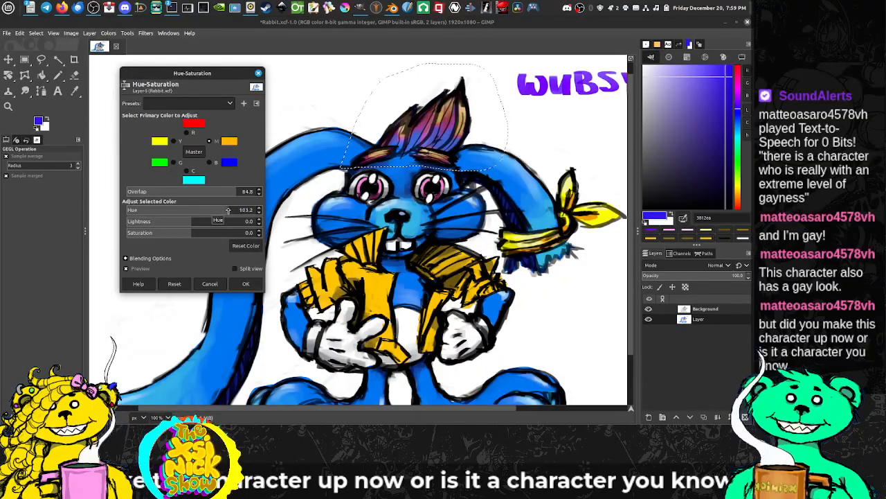
# Step: Try shifting the red hue to about 109 in Hue-Saturation, and discard the whole colour adjustment
pyautogui.click(185, 132)
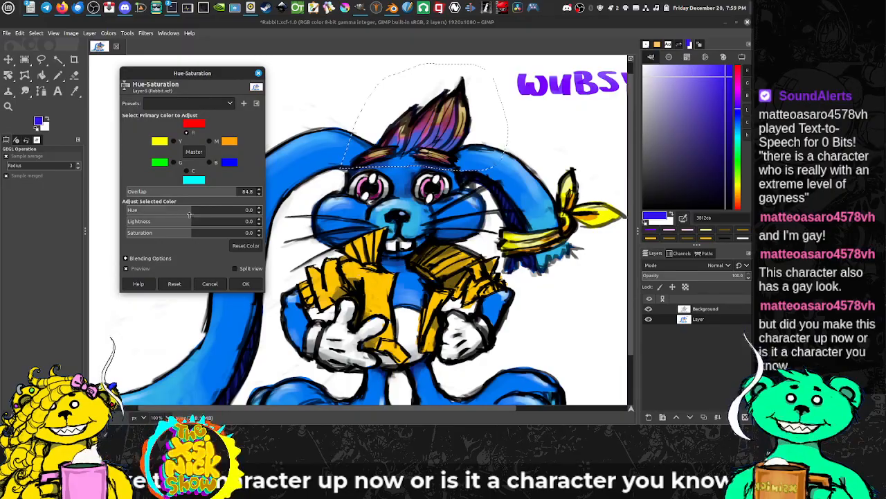
pyautogui.moveTo(194, 211); pyautogui.dragTo(231, 211)
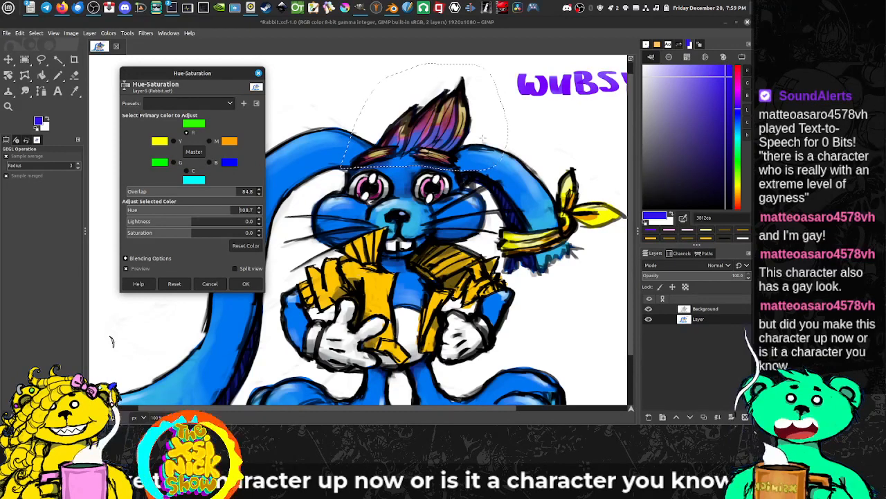
pyautogui.click(210, 285)
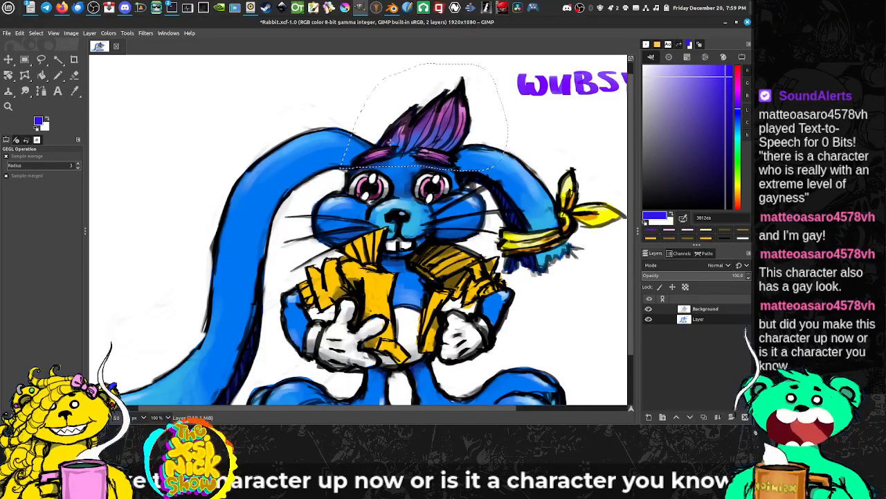
# Step: Hide the docks, clear the selection around the rabbit's hair and look over the painting
pyautogui.scroll(3, 370, 180)
pyautogui.scroll(-3, 381, 195)
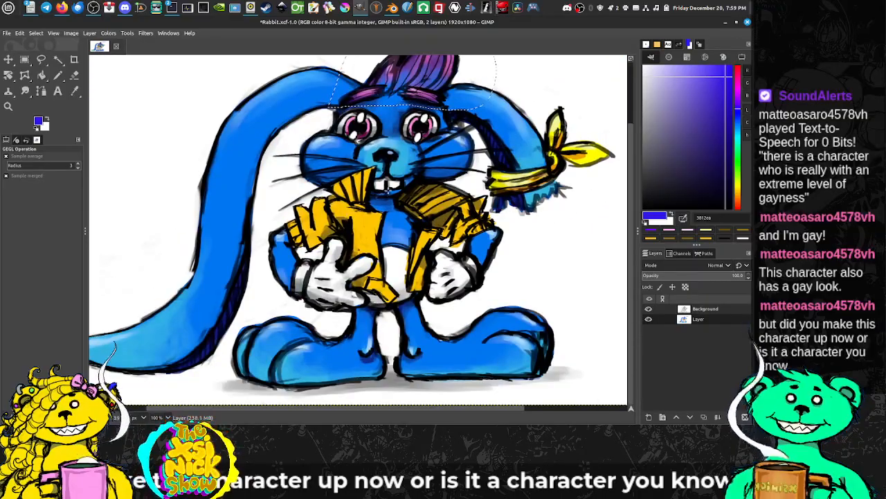
pyautogui.scroll(3, 387, 223)
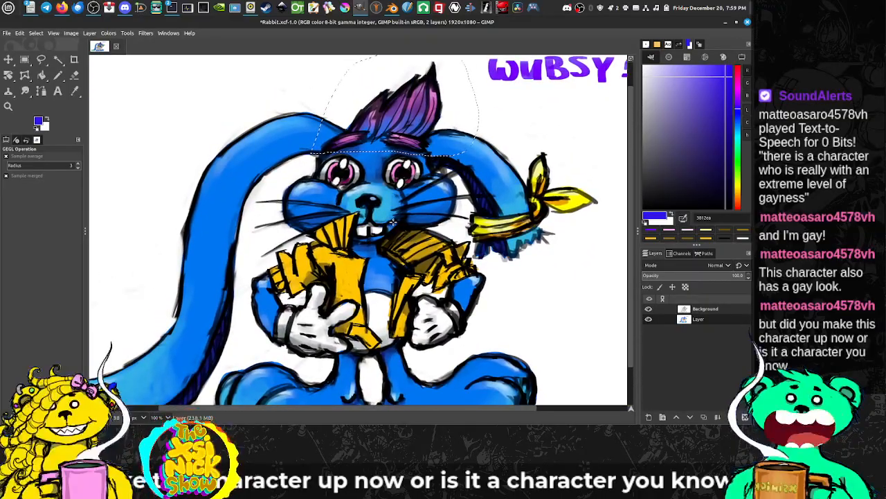
pyautogui.scroll(-3, 396, 199)
pyautogui.scroll(3, 396, 199)
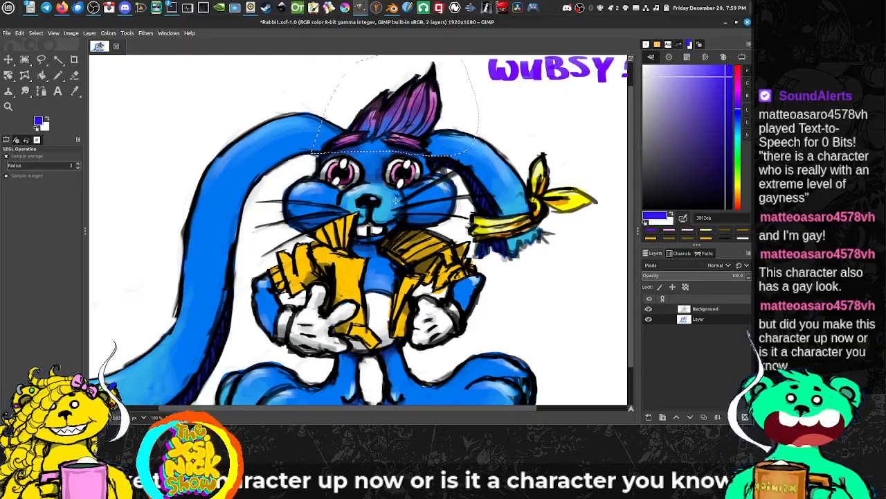
pyautogui.press('Tab')
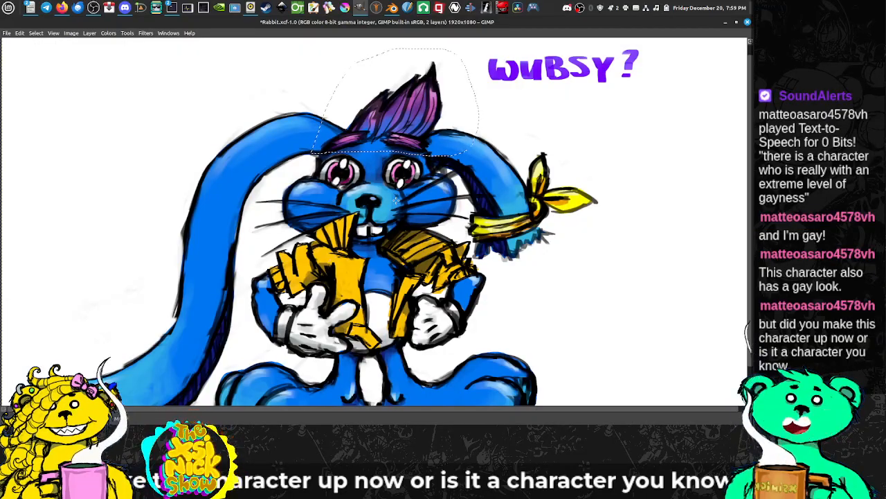
pyautogui.scroll(-3, 396, 199)
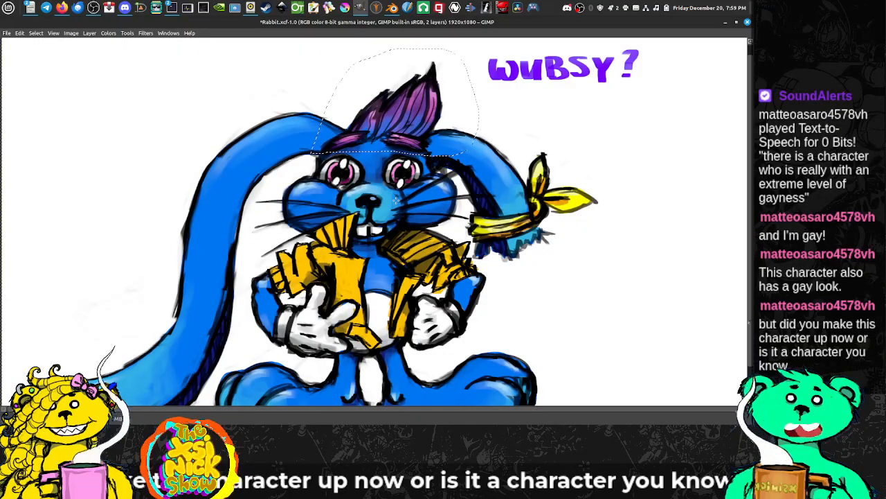
pyautogui.scroll(3, 396, 199)
pyautogui.scroll(-3, 396, 199)
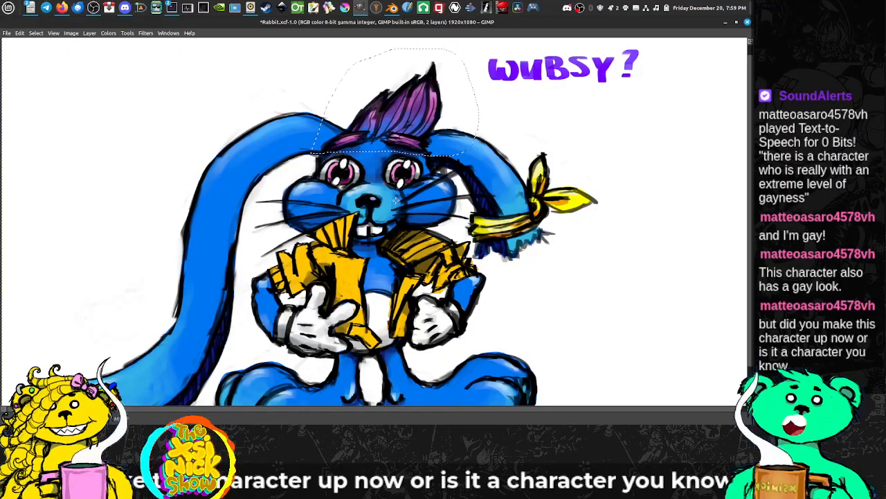
pyautogui.scroll(3, 396, 200)
pyautogui.hotkey('ctrl', 'shift', 'a')
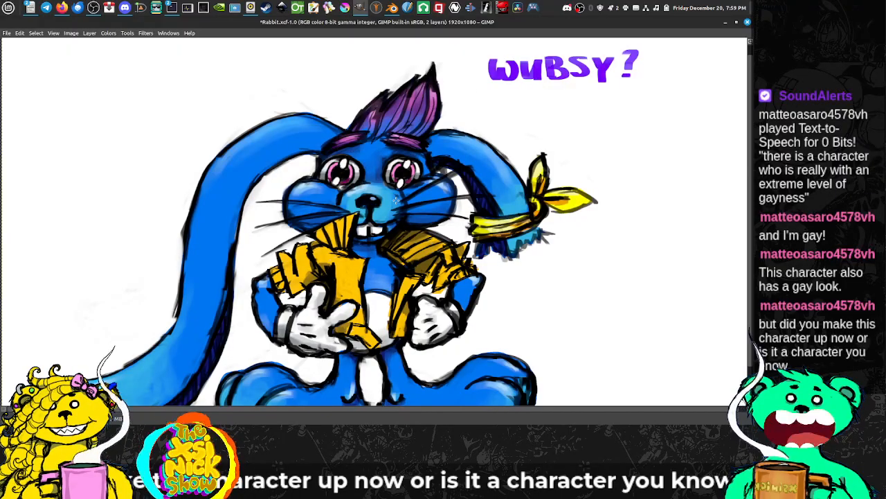
pyautogui.moveTo(442, 219); pyautogui.dragTo(471, 200)
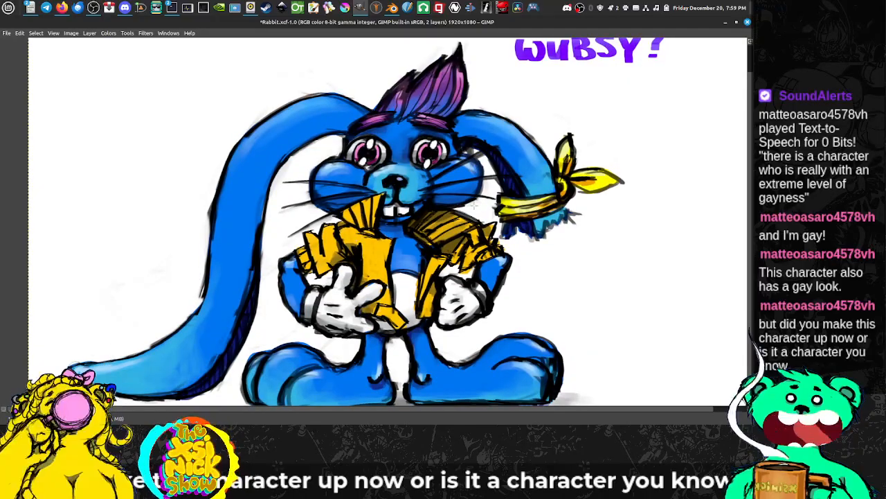